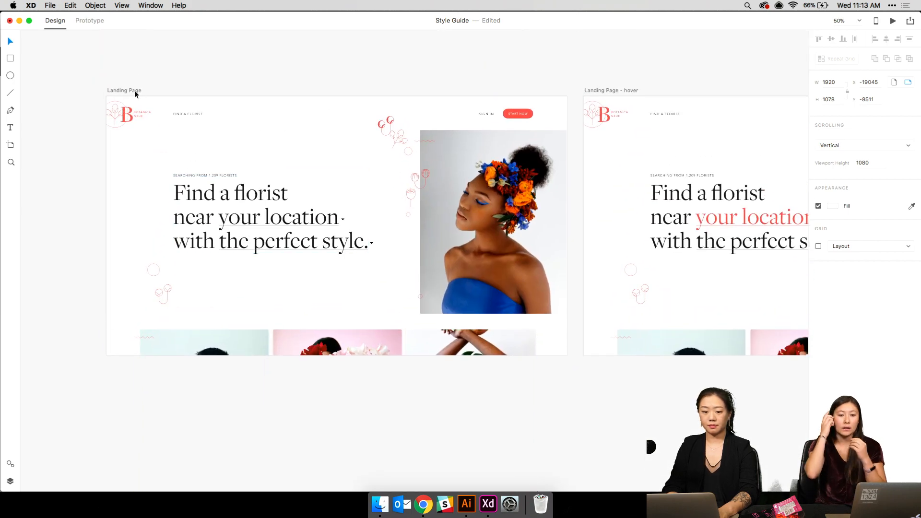
- Select the Landing Page artboard and zoom to fit it with Cmd+3
left_click(132, 89)
key("super+3")
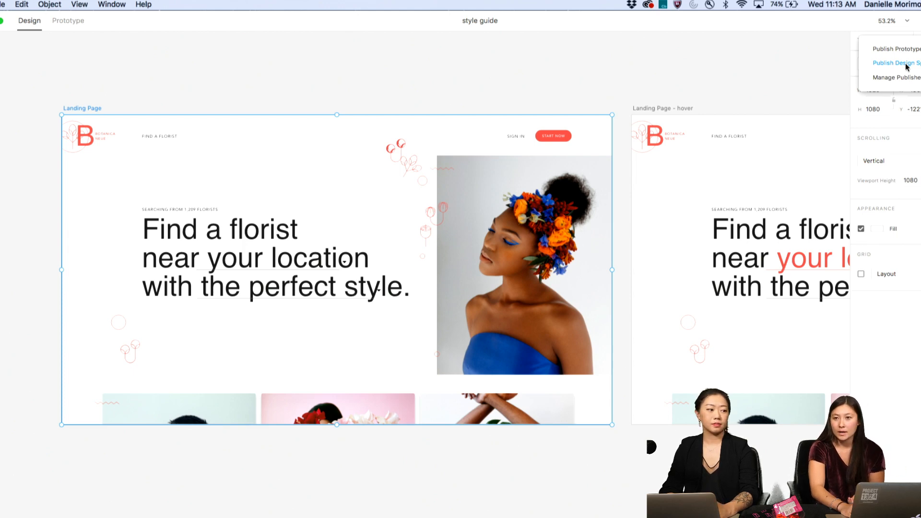
- In Prototype mode, set the Landing Page artboard as the home screen
left_click(821, 58)
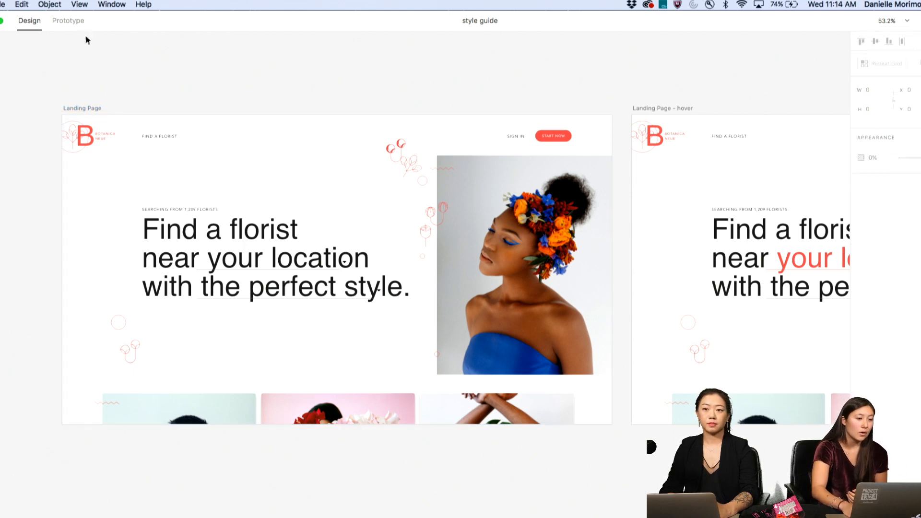
left_click(69, 21)
left_click(82, 109)
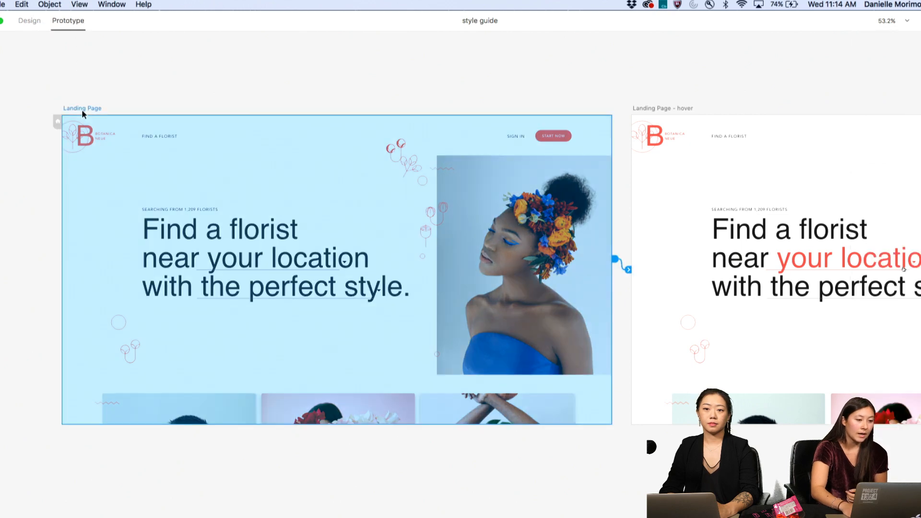
left_click(57, 125)
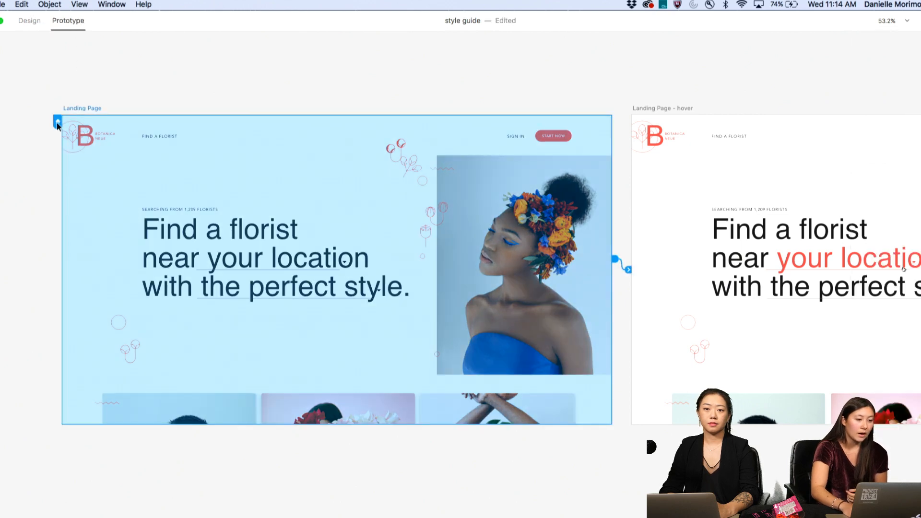
- Back in Design mode, open the Share > Publish Design Specs settings
left_click(32, 23)
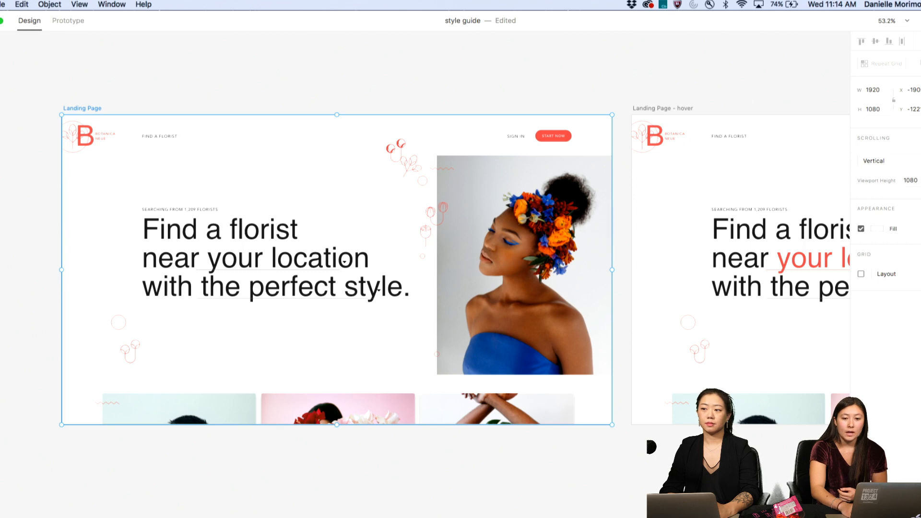
left_click(919, 21)
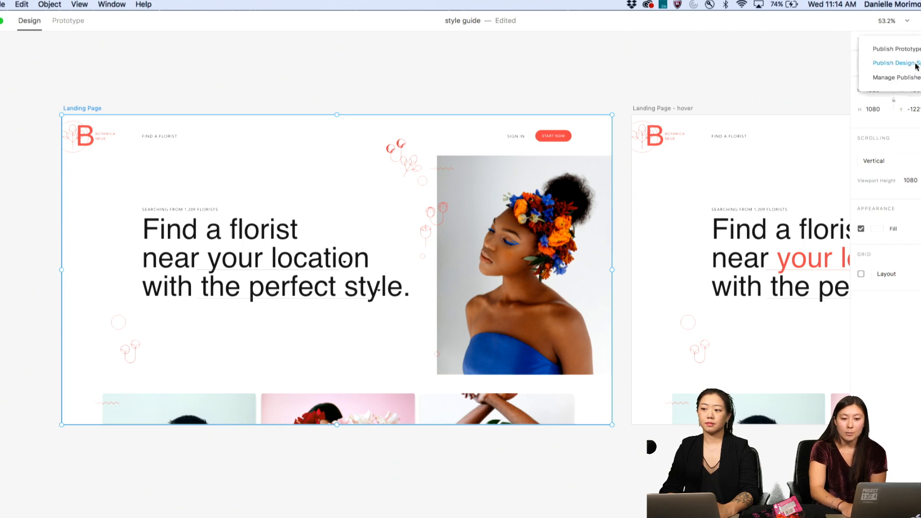
left_click(915, 63)
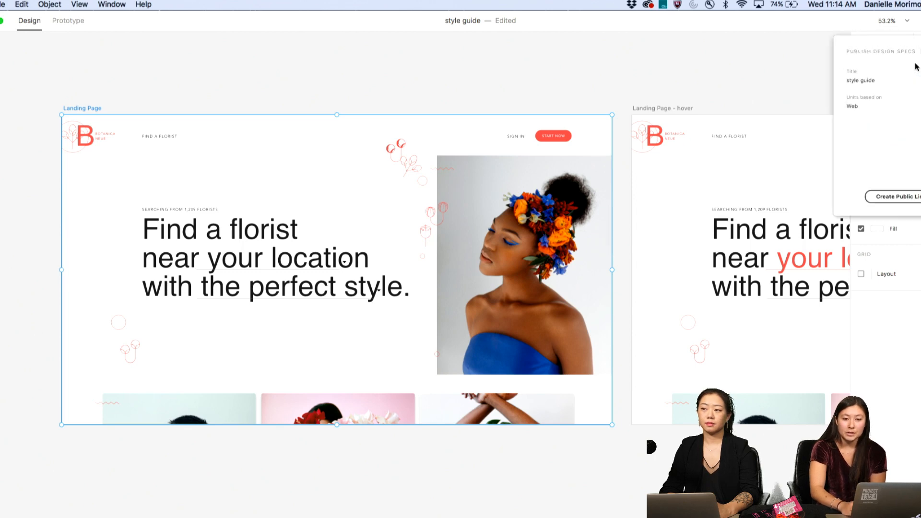
- Create a public design specs link and open it in the browser after upload
left_click(897, 198)
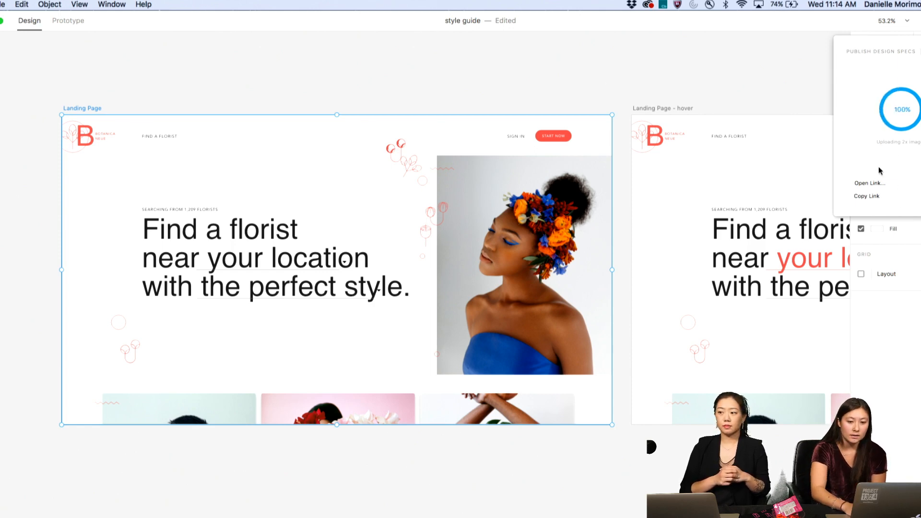
left_click(869, 182)
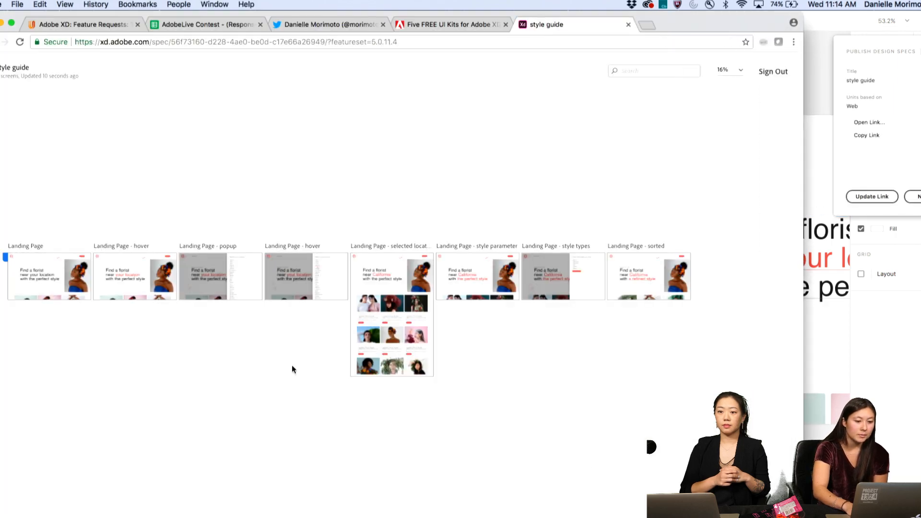
- Open the Landing Page spec and inspect the headline and hero photo group measurements
left_click(59, 284)
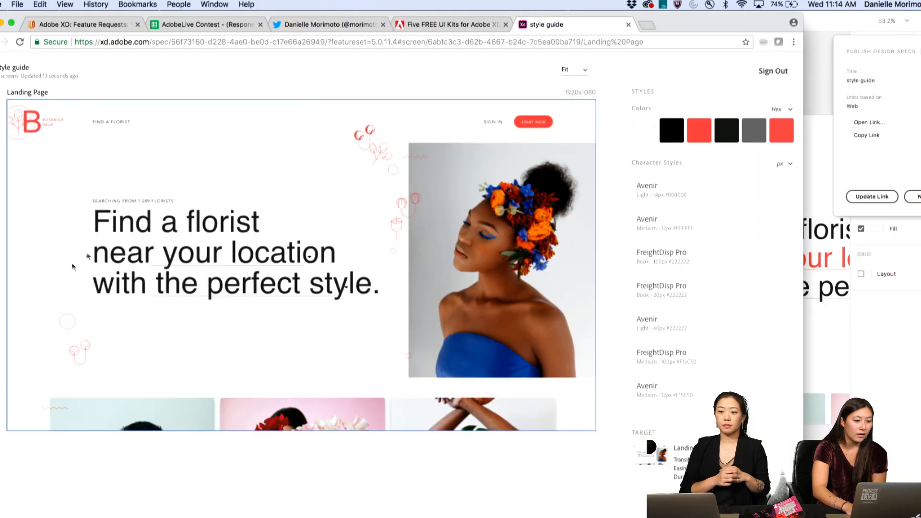
left_click(142, 231)
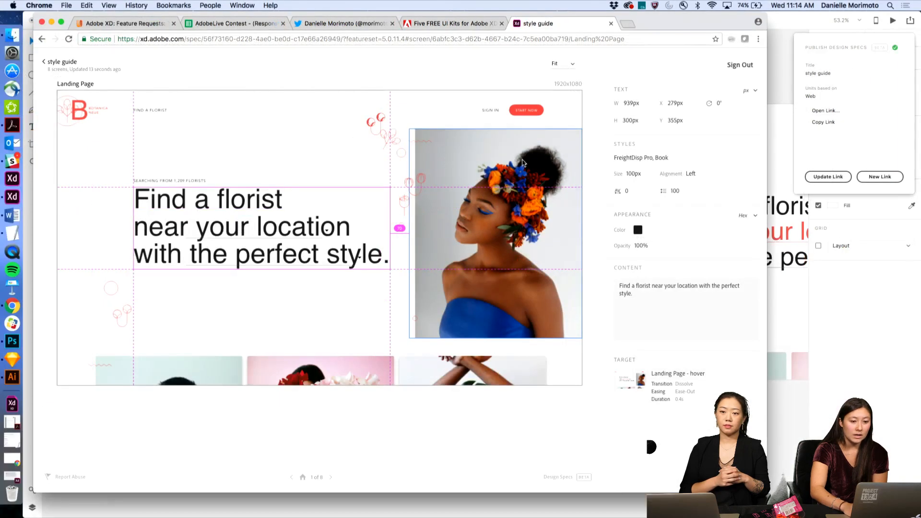
left_click(531, 177)
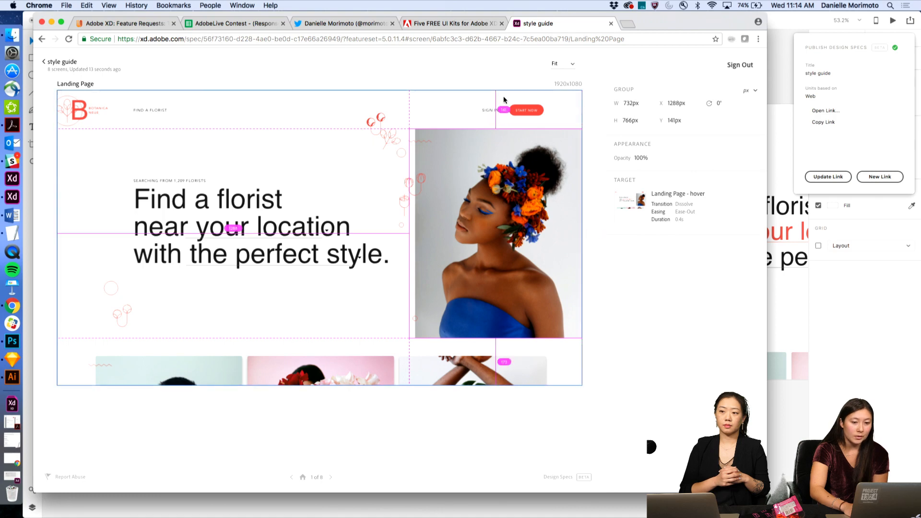
- Inspect the three lower images, the hero photo again and the START NOW text specs
left_click(438, 373)
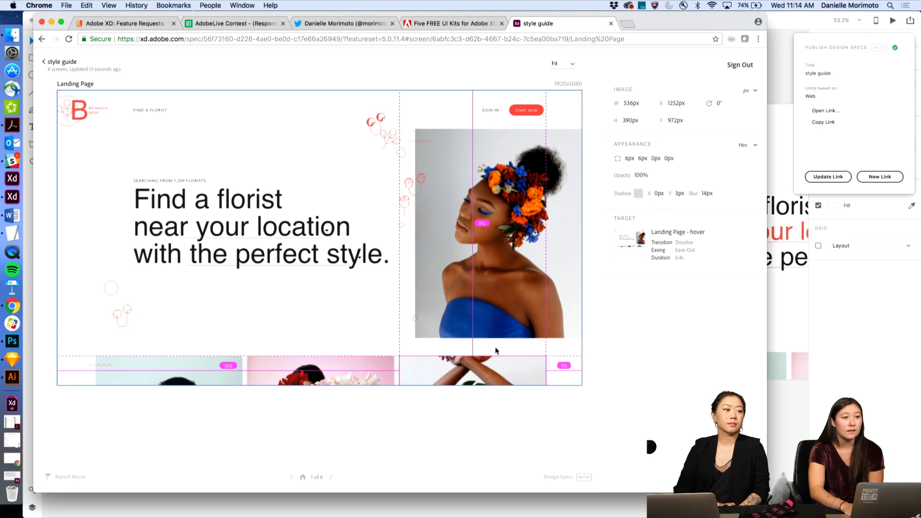
left_click(315, 367)
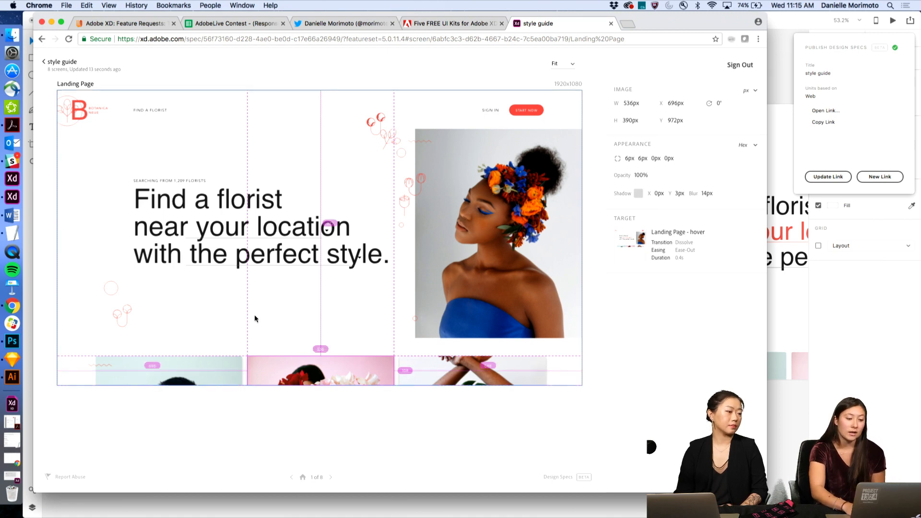
left_click(170, 363)
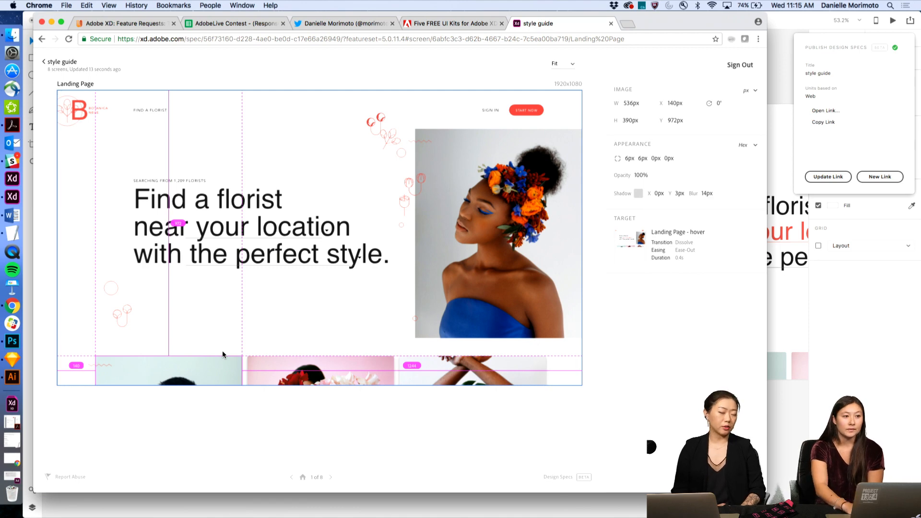
left_click(463, 242)
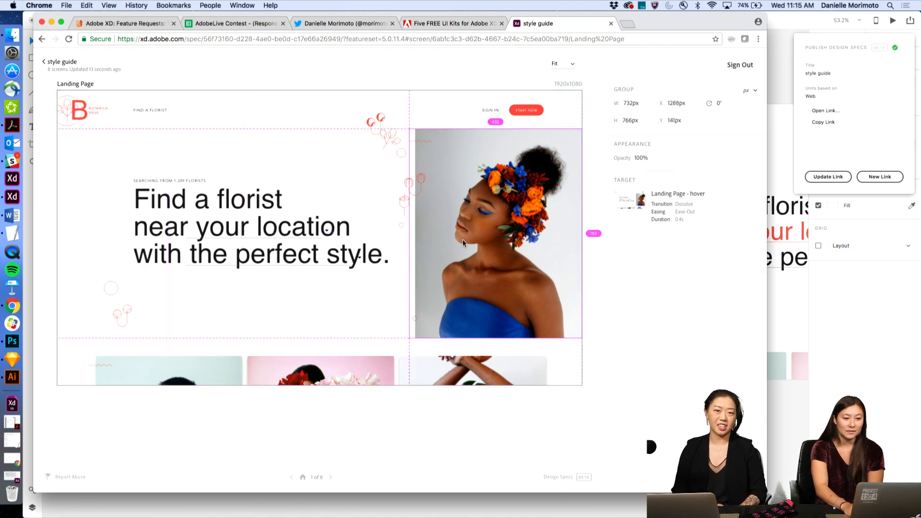
left_click(529, 111)
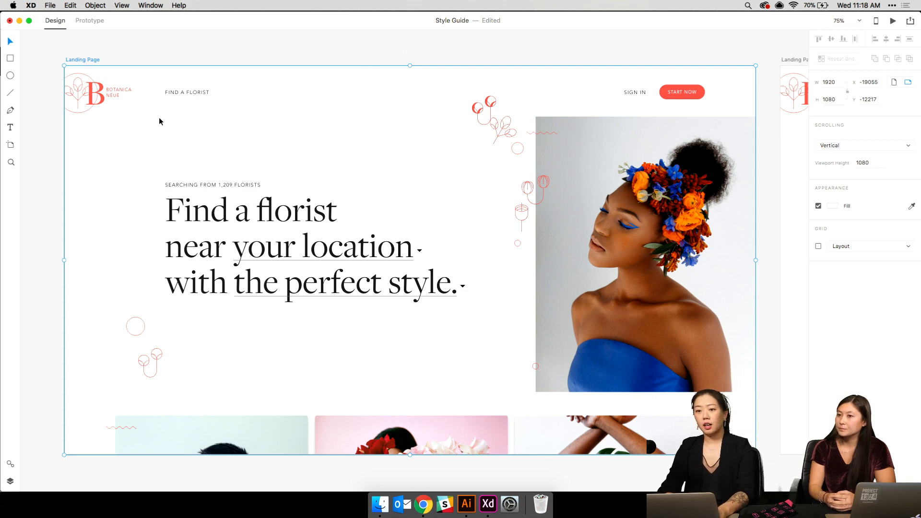
- Zoom the Landing Page to 100%, pan around it, then return to 75%
left_click(187, 187)
key("super+1")
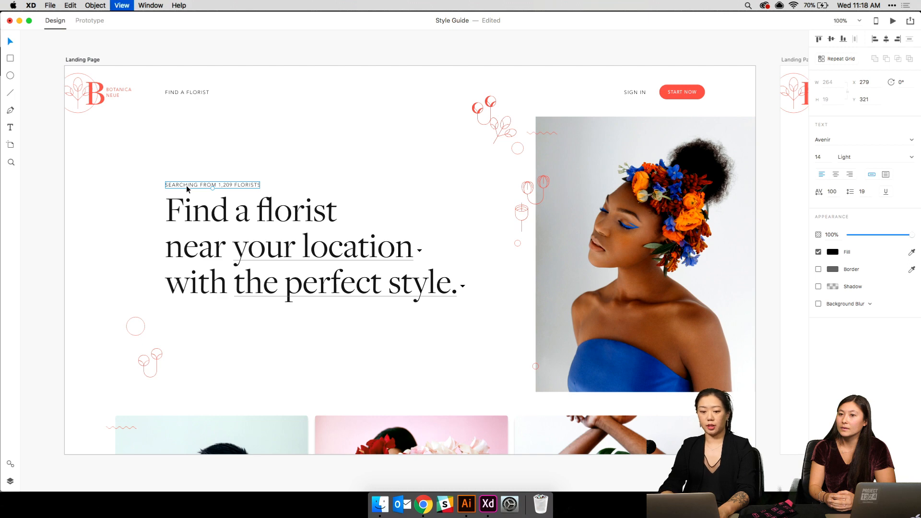
left_click(226, 137)
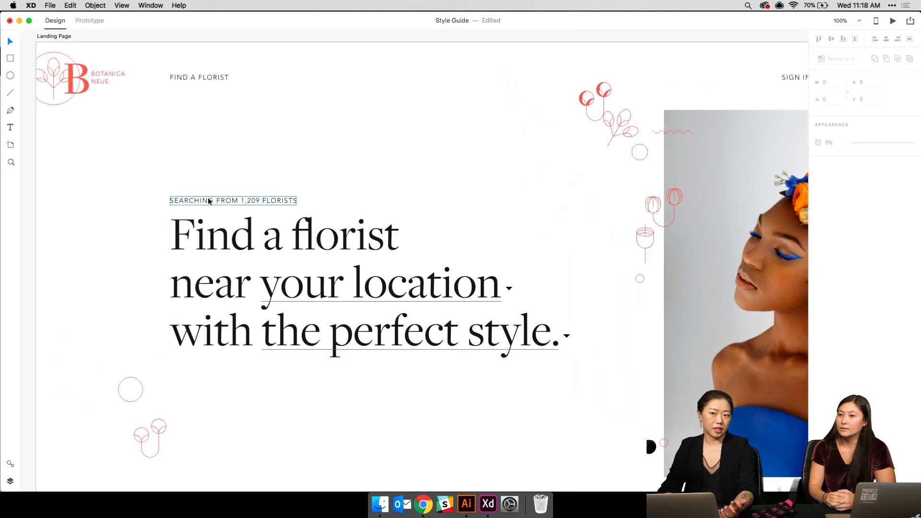
scroll(209, 200, "right", 10)
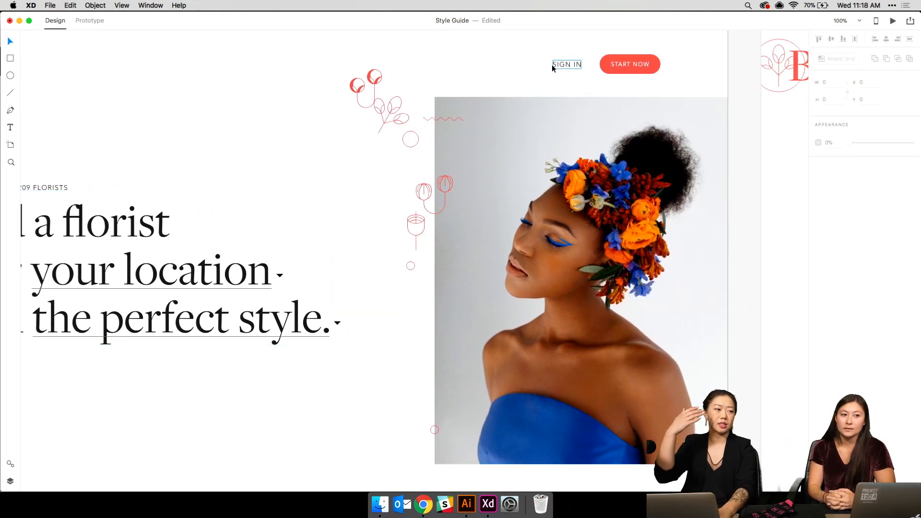
scroll(488, 139, "down", 1)
scroll(488, 139, "down", 8)
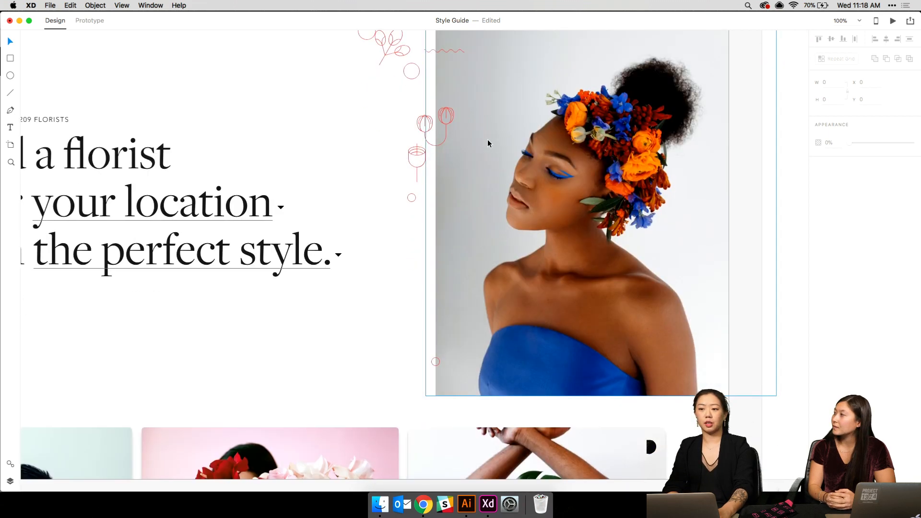
scroll(486, 143, "left", 5)
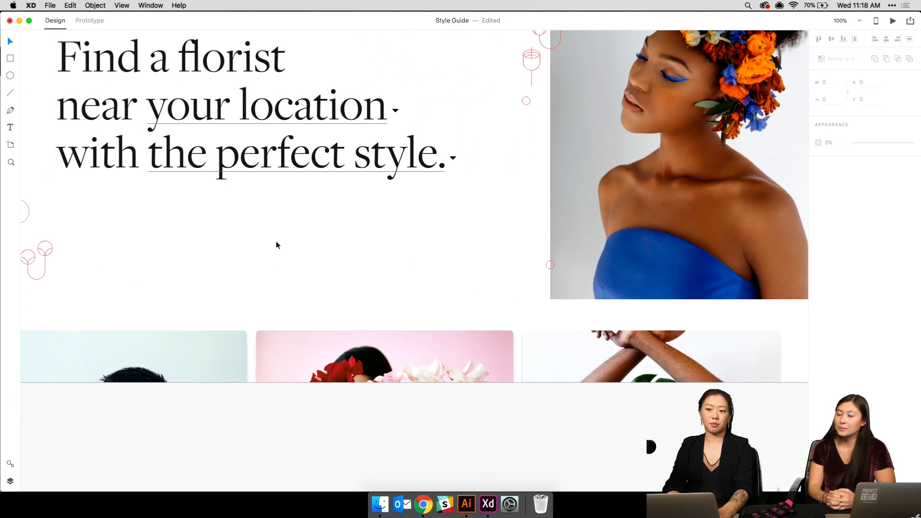
key("super+minus")
- Try lengthening the artboard to 1400 px, undo it, and scroll toward Landing Page - hover
left_click(271, 285)
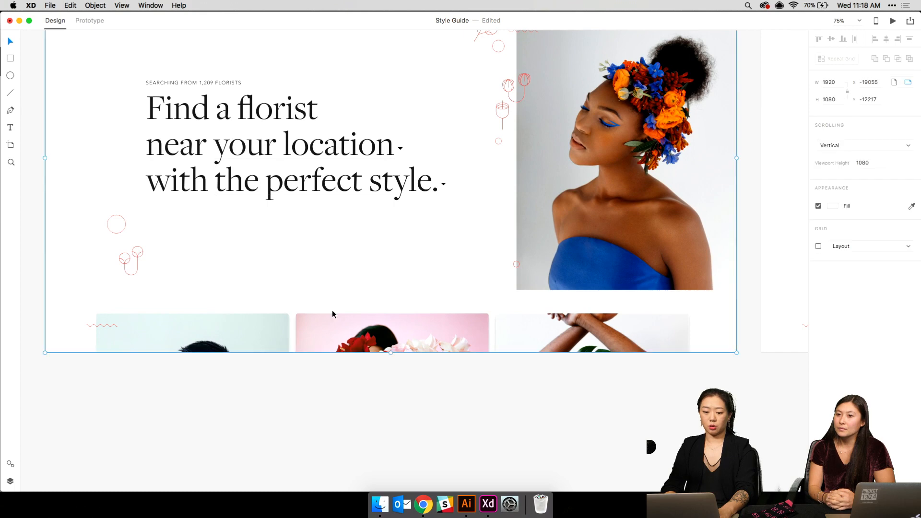
left_click_drag(390, 354, 392, 468)
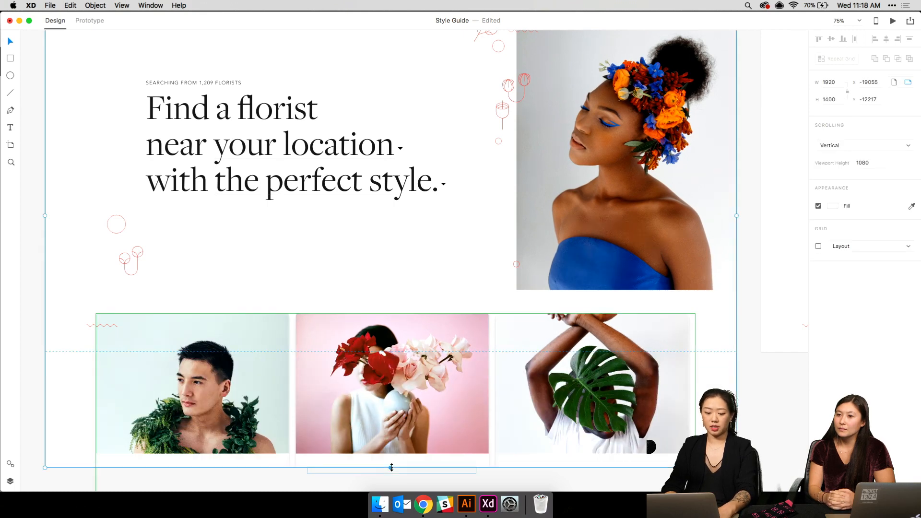
key("super+z")
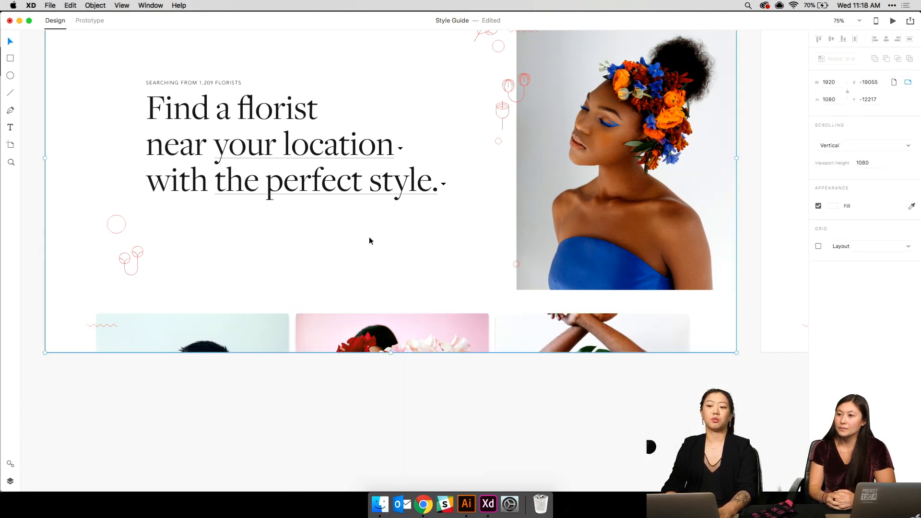
left_click(369, 238)
scroll(371, 240, "right", 15)
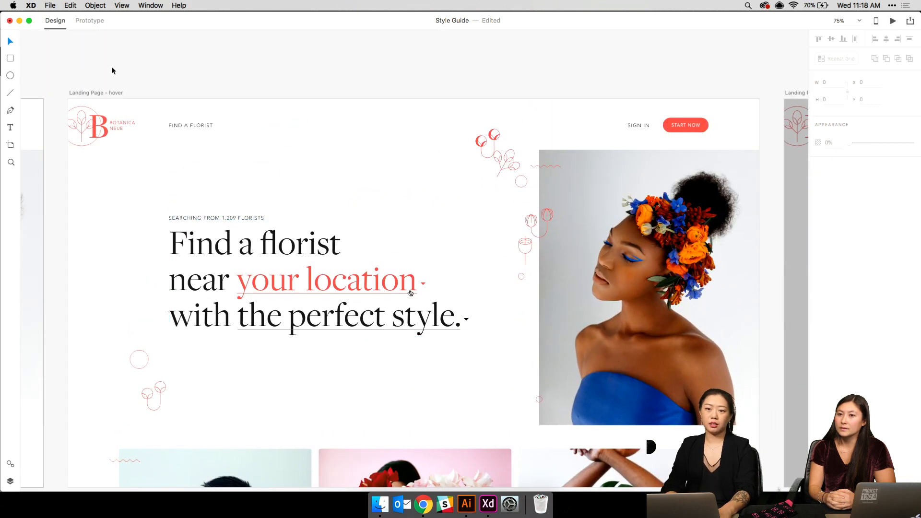
- Preview Landing Page - hover full-width, pick California and open the style choices panel
left_click(88, 93)
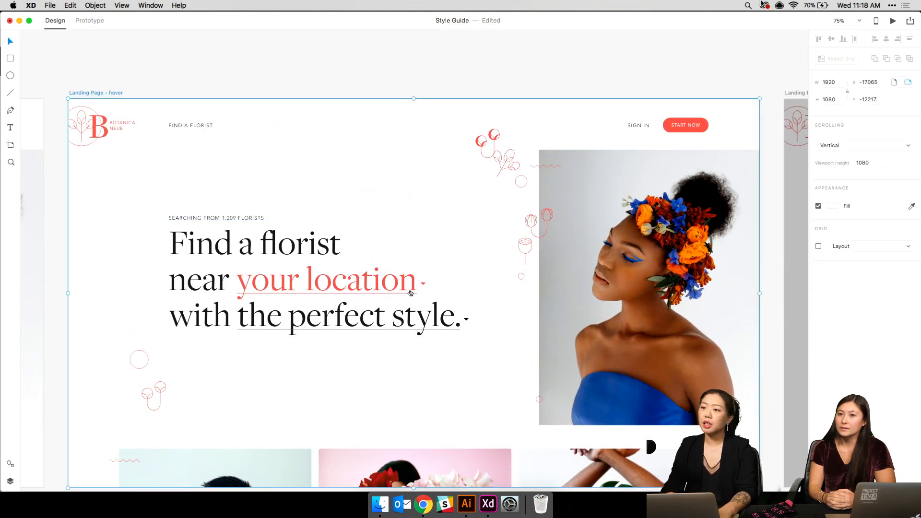
left_click(894, 22)
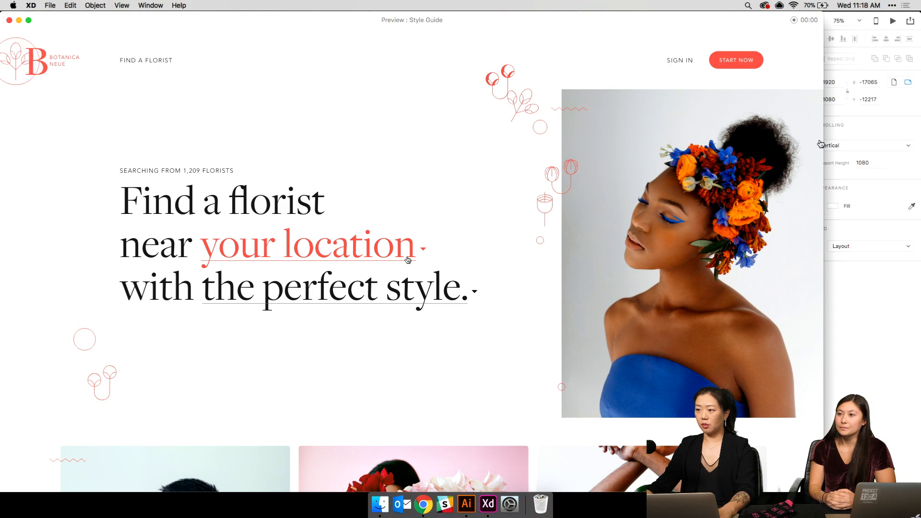
left_click_drag(821, 144, 912, 144)
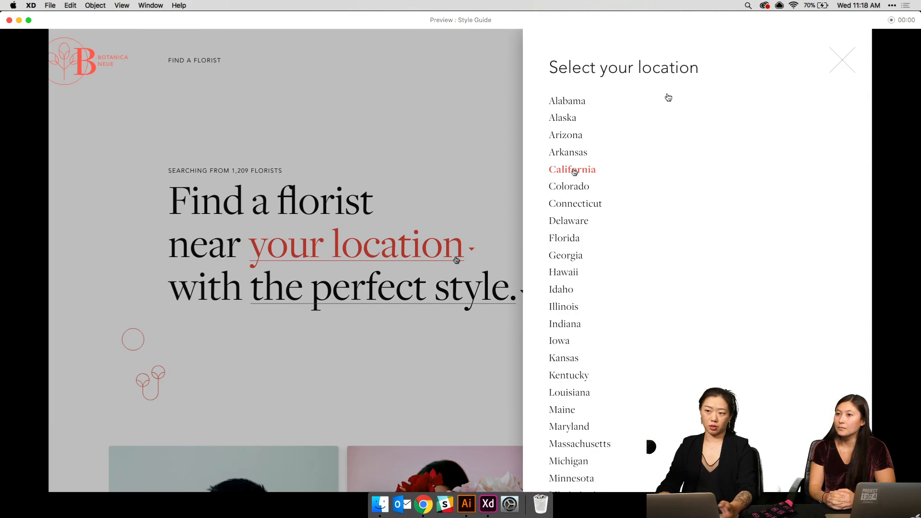
left_click(572, 169)
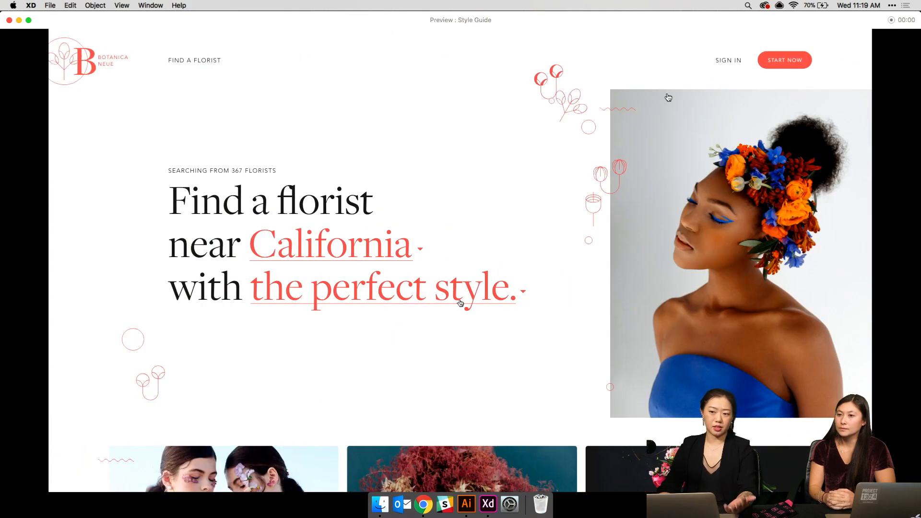
left_click(460, 303)
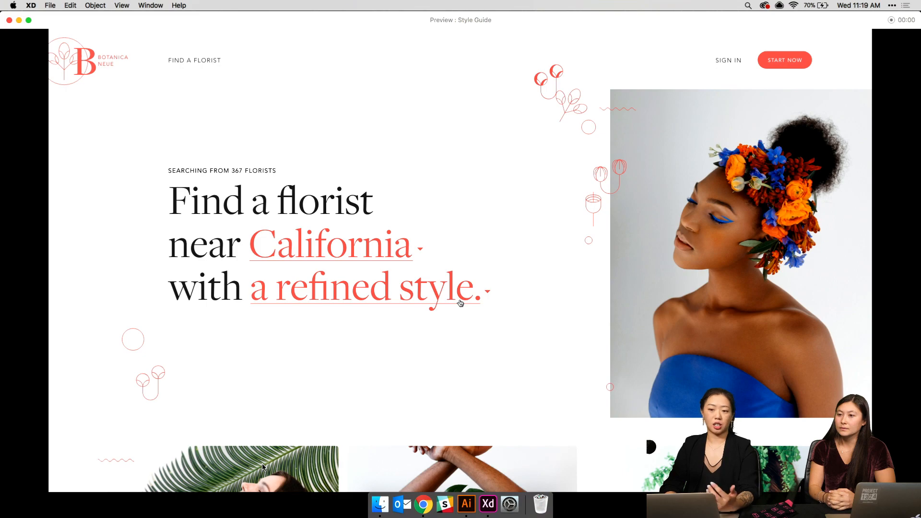
- Flip through two more screens, scroll the card grid, then close the preview
key("Left")
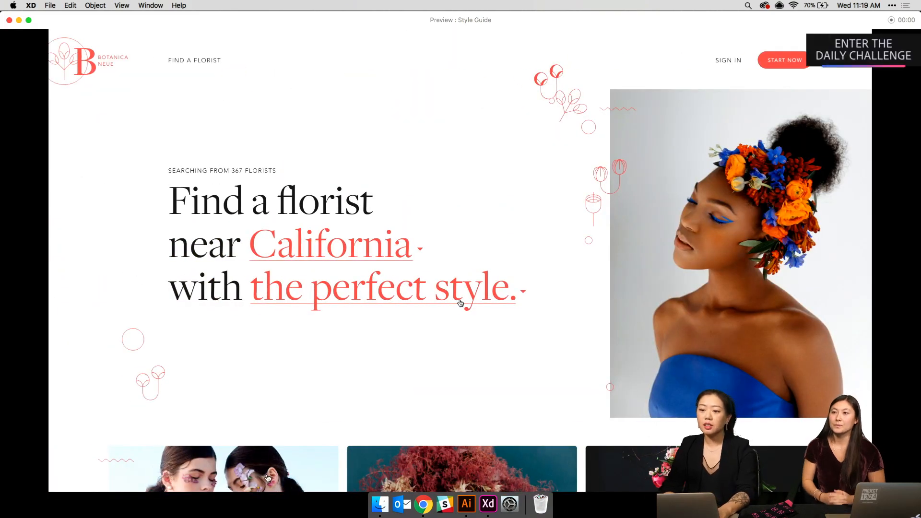
key("Left")
key("Left")
scroll(279, 355, "down", 9)
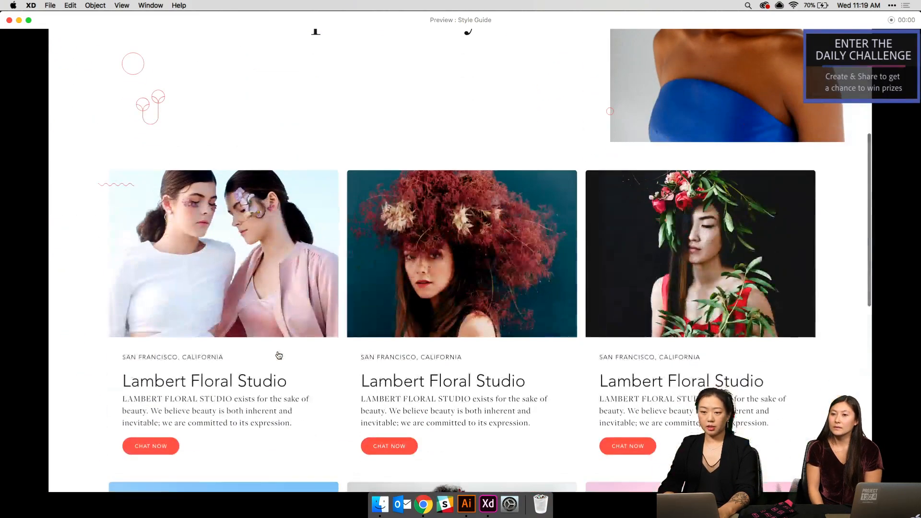
scroll(280, 355, "up", 5)
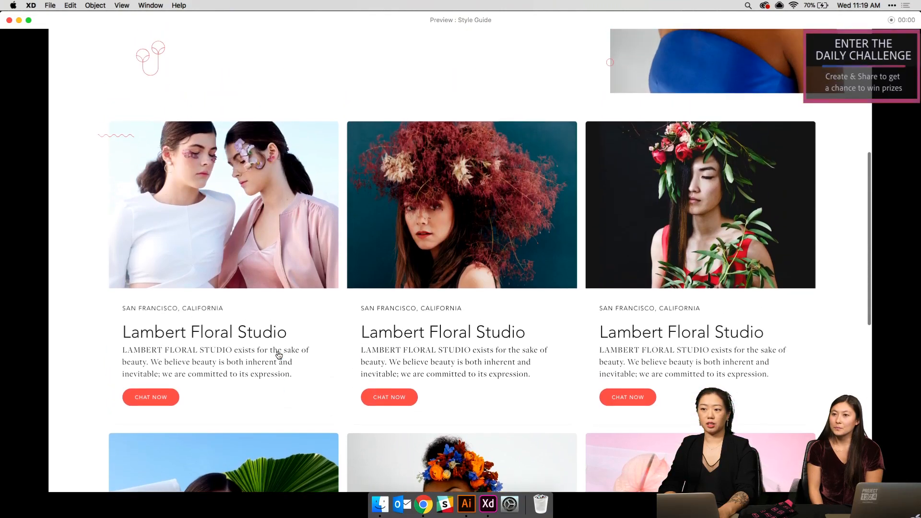
scroll(279, 355, "down", 5)
scroll(279, 356, "down", 1)
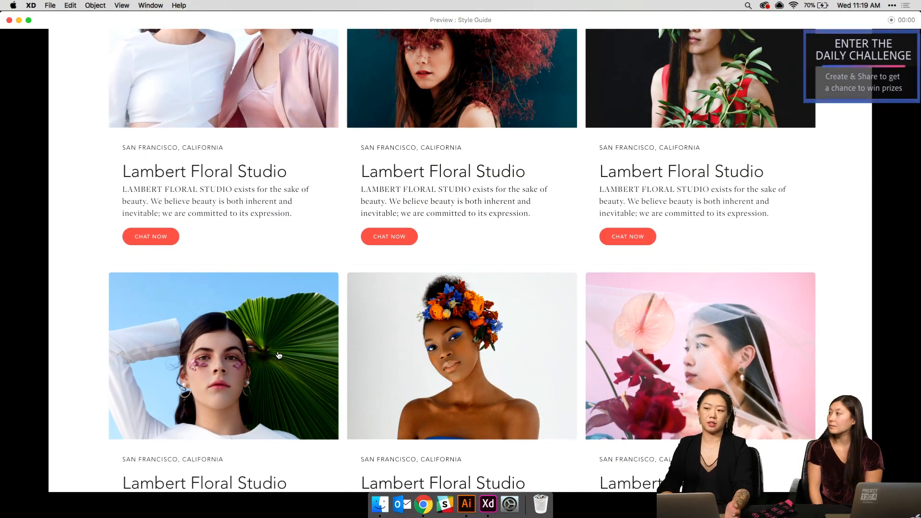
scroll(279, 356, "down", 5)
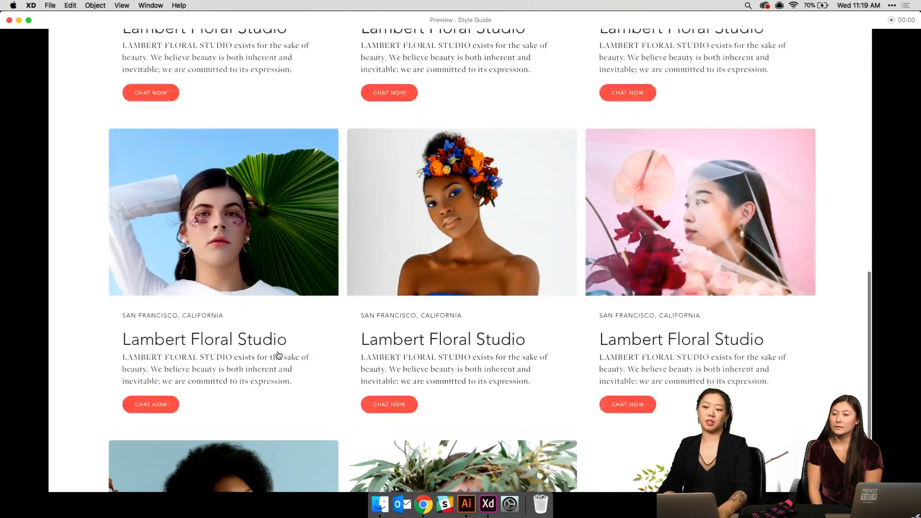
scroll(279, 356, "up", 10)
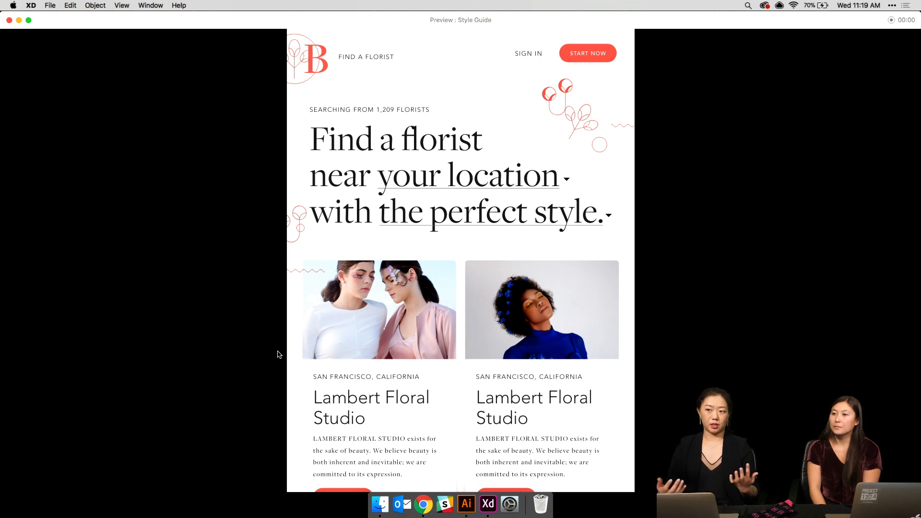
left_click(9, 20)
- Zoom and pan across the landing page artboards toward the selected-location screen
key("super+minus")
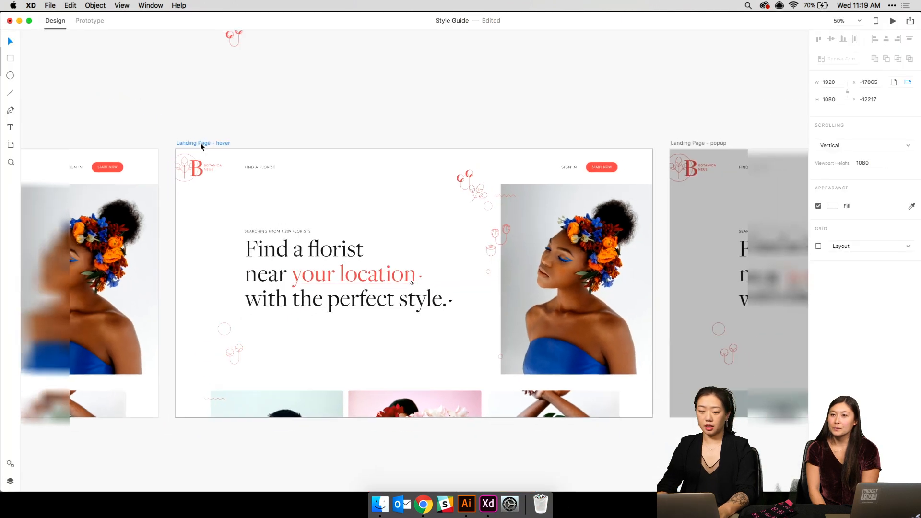
scroll(200, 142, "down", 5)
key("super+plus")
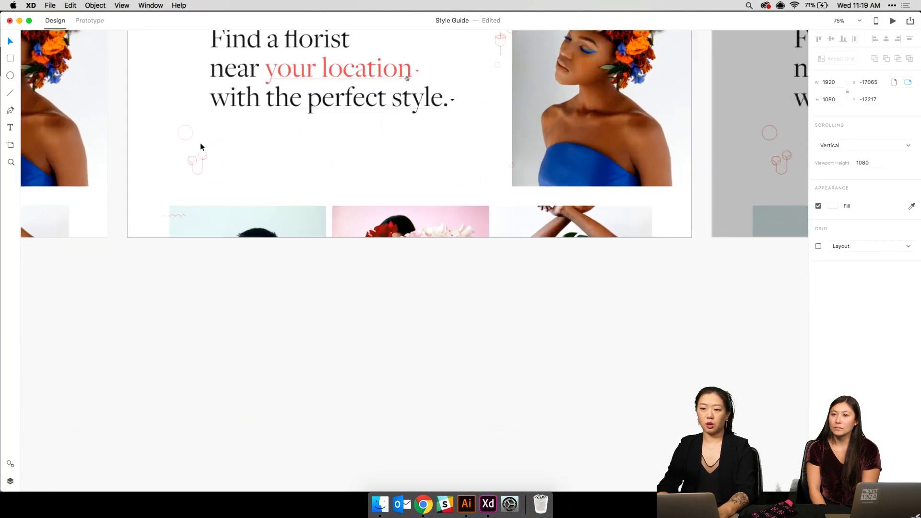
scroll(200, 143, "left", 12)
scroll(201, 143, "left", 10)
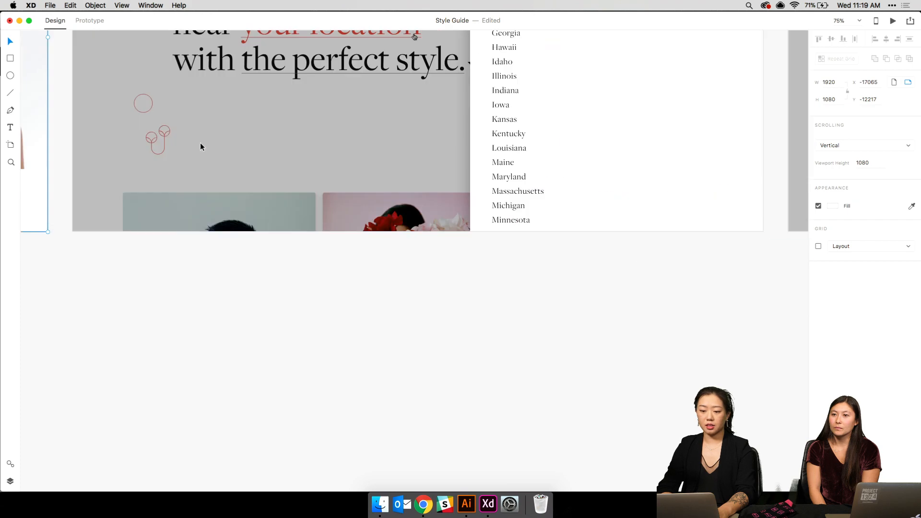
scroll(200, 144, "left", 10)
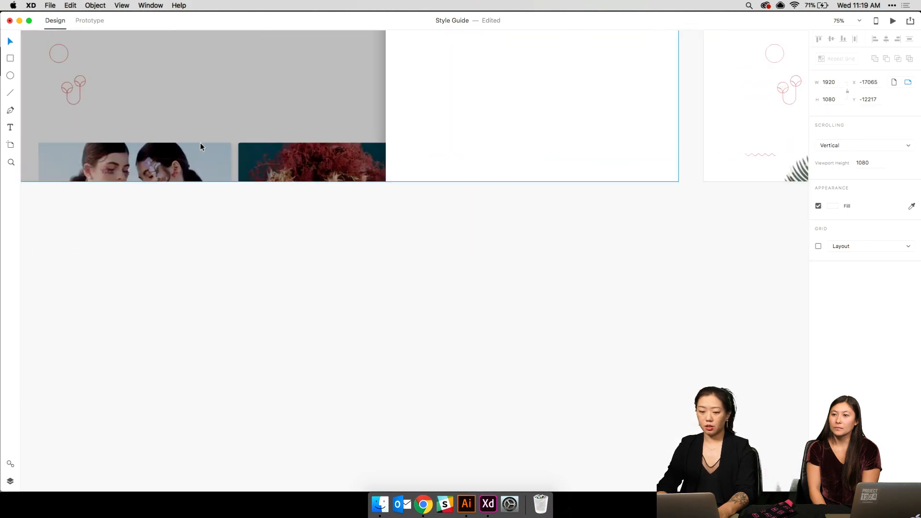
key("super+minus")
key("super+minus")
scroll(201, 143, "right", 8)
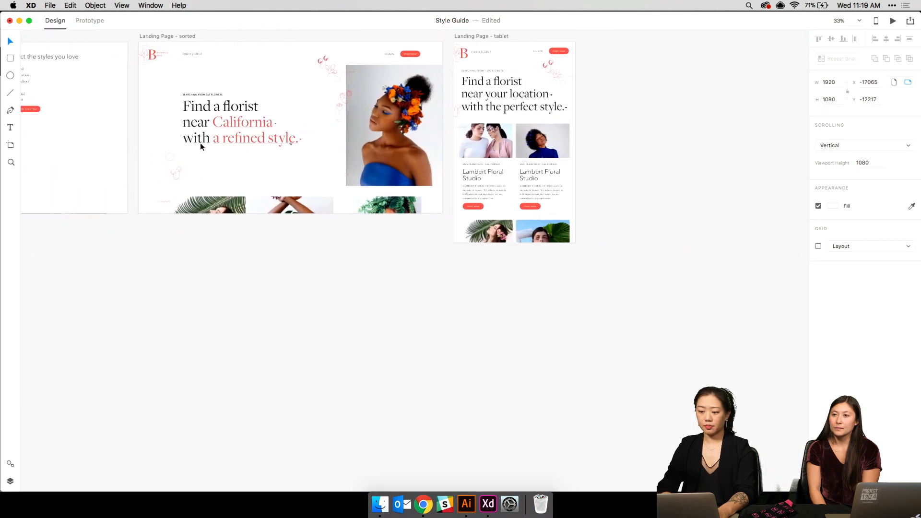
scroll(200, 143, "left", 15)
scroll(200, 143, "left", 10)
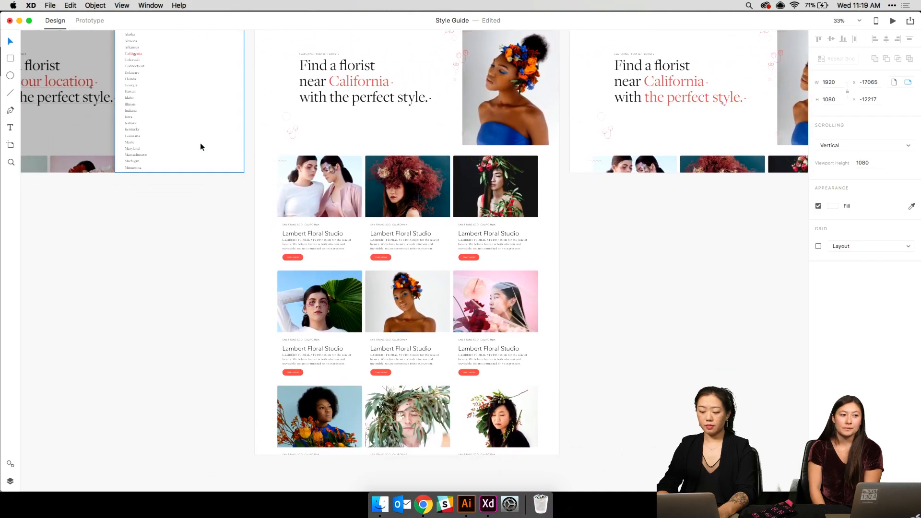
- Zoom to 100% on the florist card grid and select its Repeat Grid
key("super+equal")
key("super+equal")
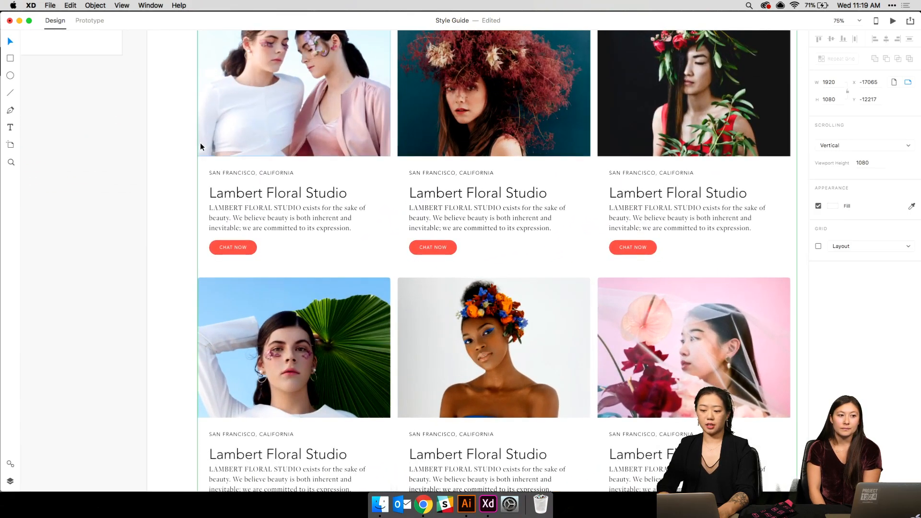
scroll(200, 142, "up", 3)
scroll(200, 143, "up", 10)
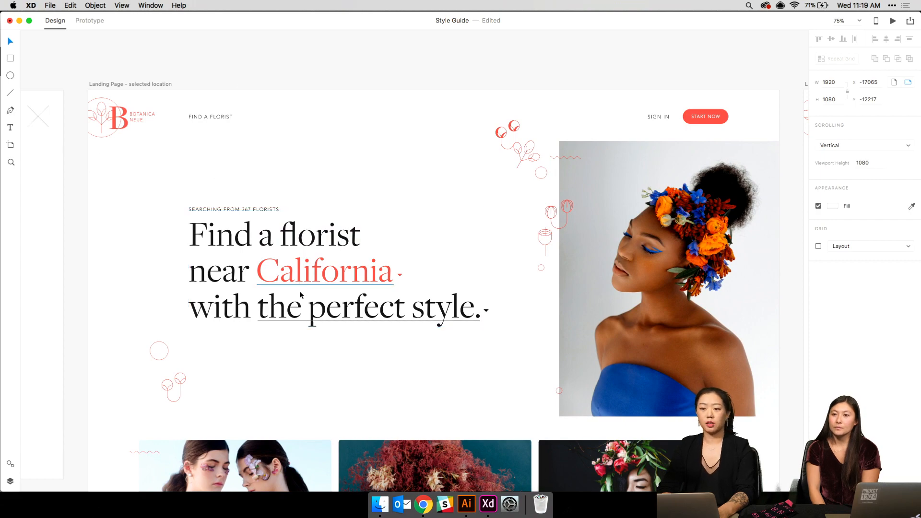
scroll(304, 309, "down", 5)
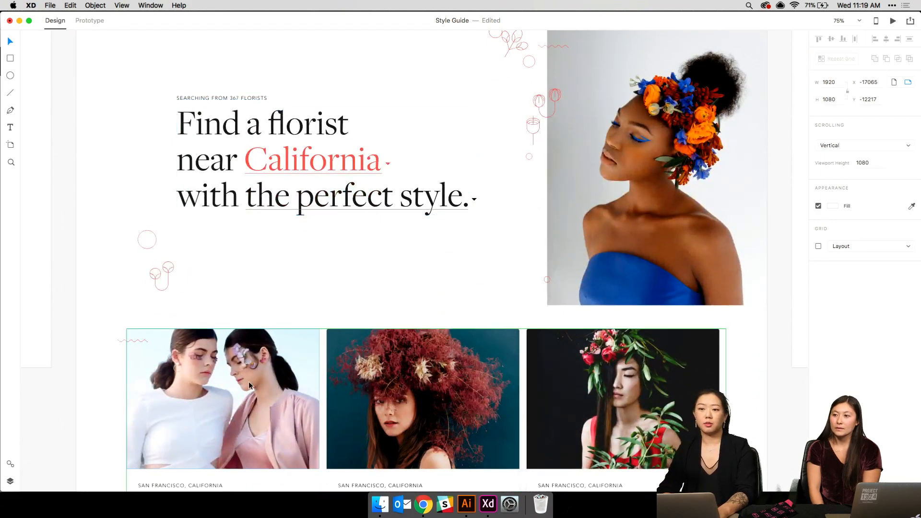
scroll(248, 381, "down", 8)
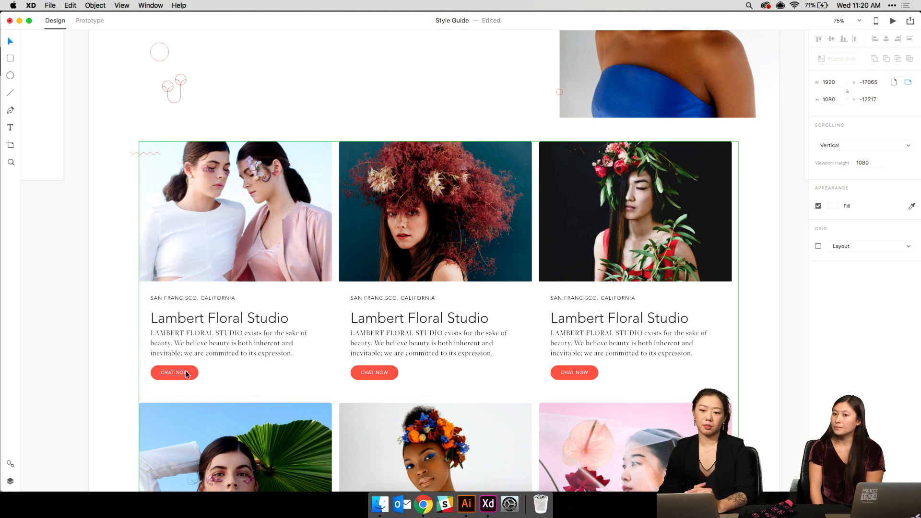
key("super+1")
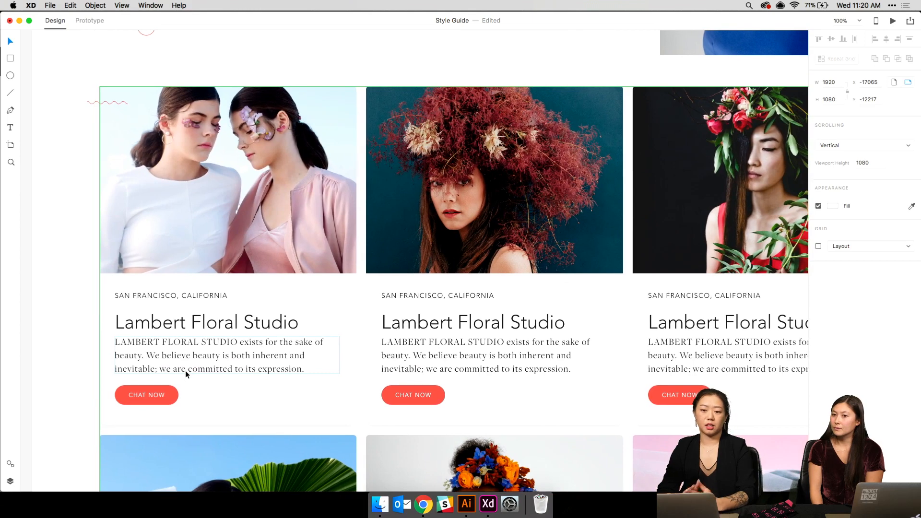
left_click(186, 370)
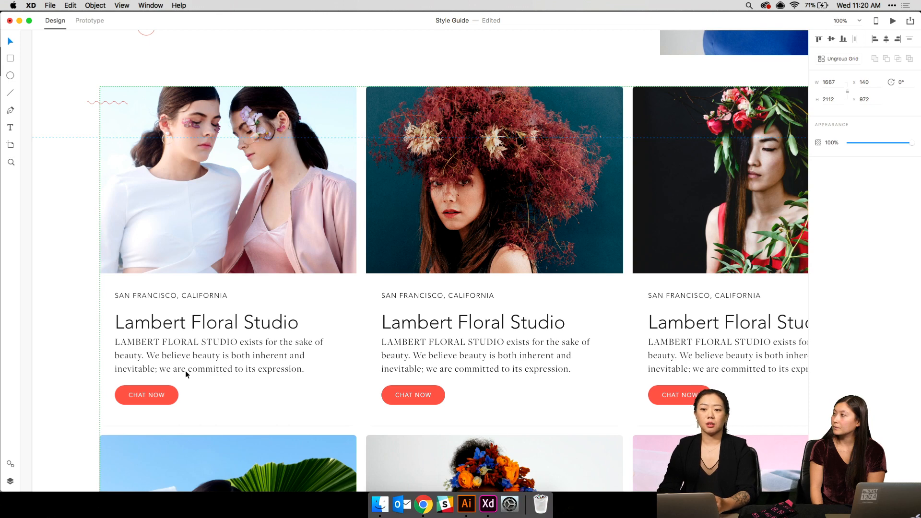
double_click(146, 396)
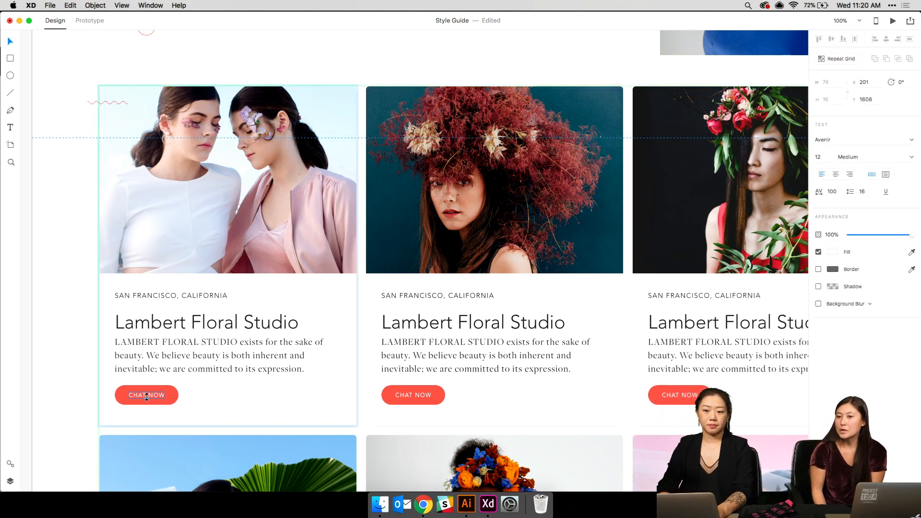
double_click(140, 393)
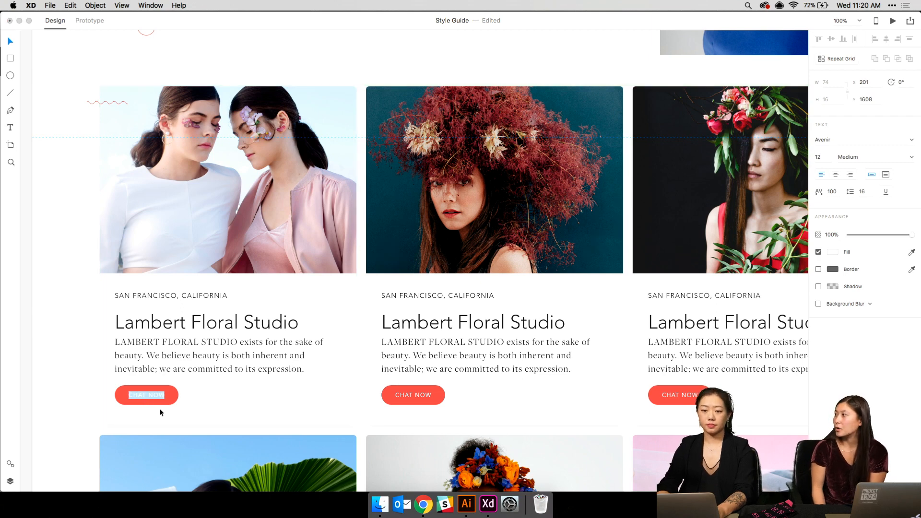
type("SEE TH")
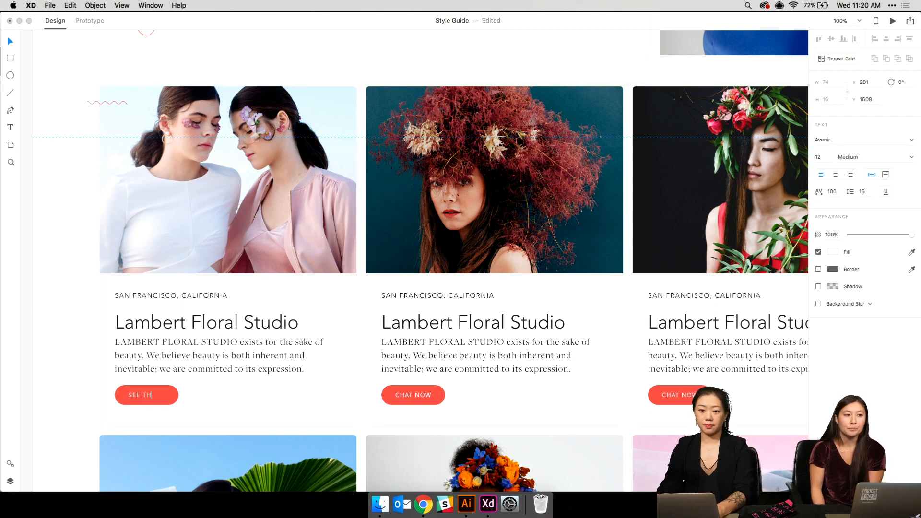
type("EIR FOR")
key("BackSpace")
key("BackSpace")
key("BackSpace")
type("WOR")
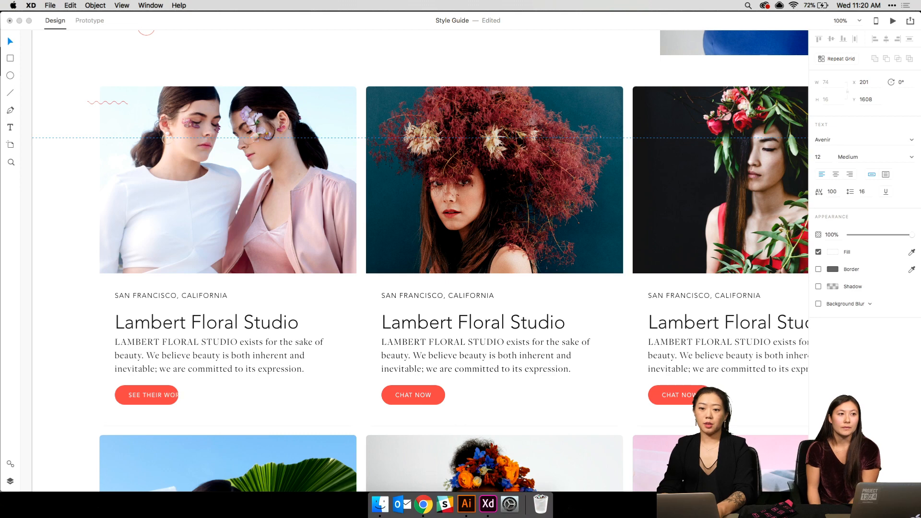
left_click(123, 392)
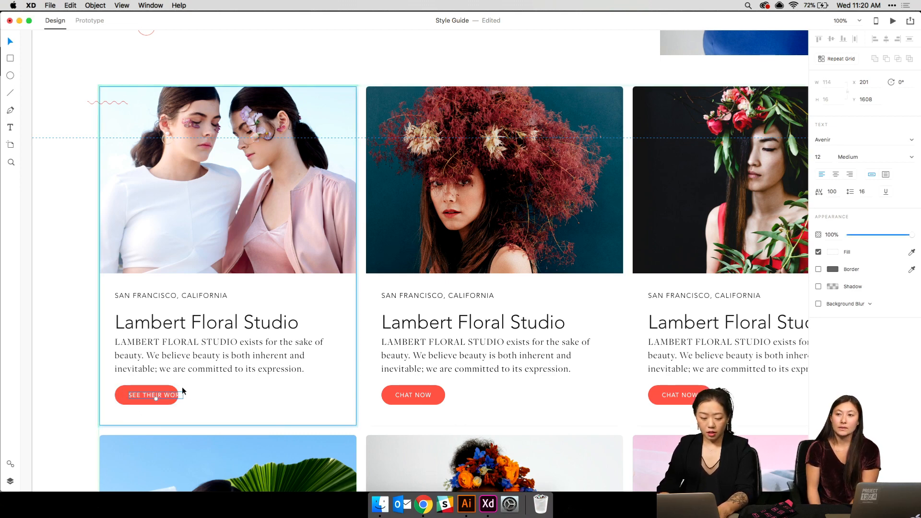
left_click(121, 395)
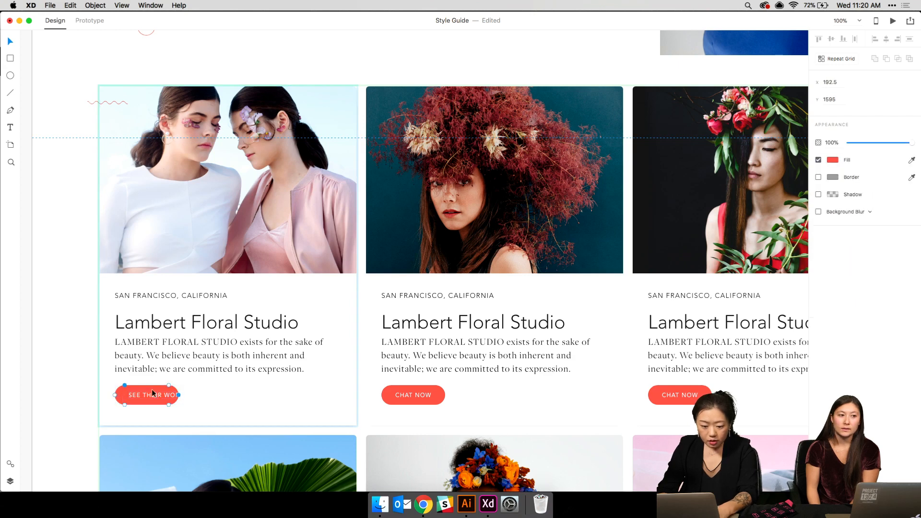
left_click(128, 390)
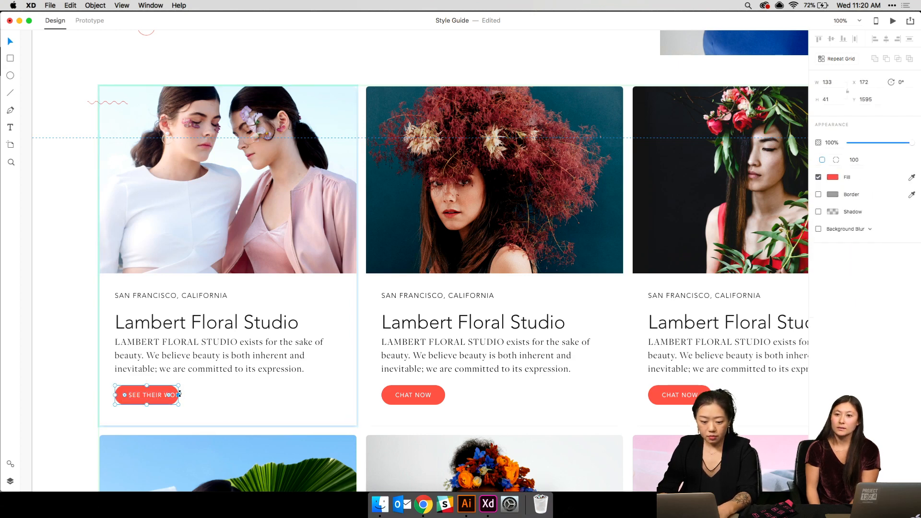
left_click_drag(178, 395, 197, 394)
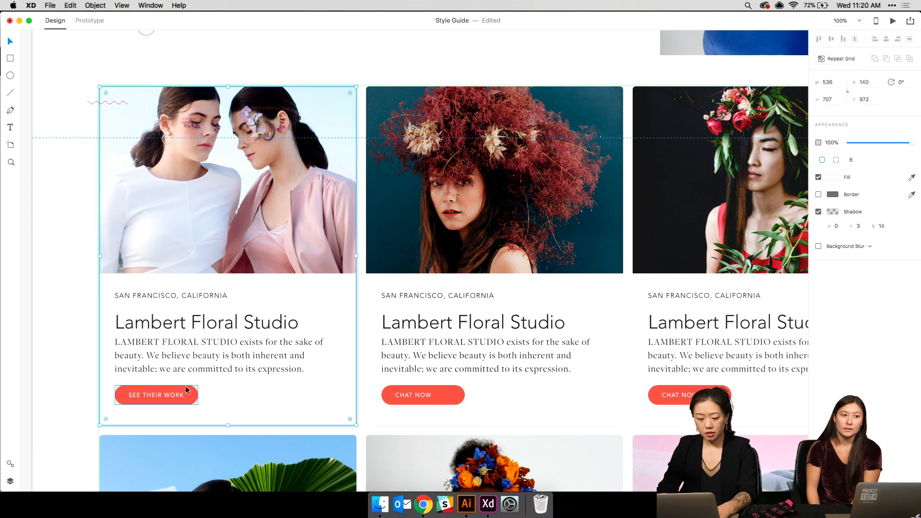
left_click(172, 395)
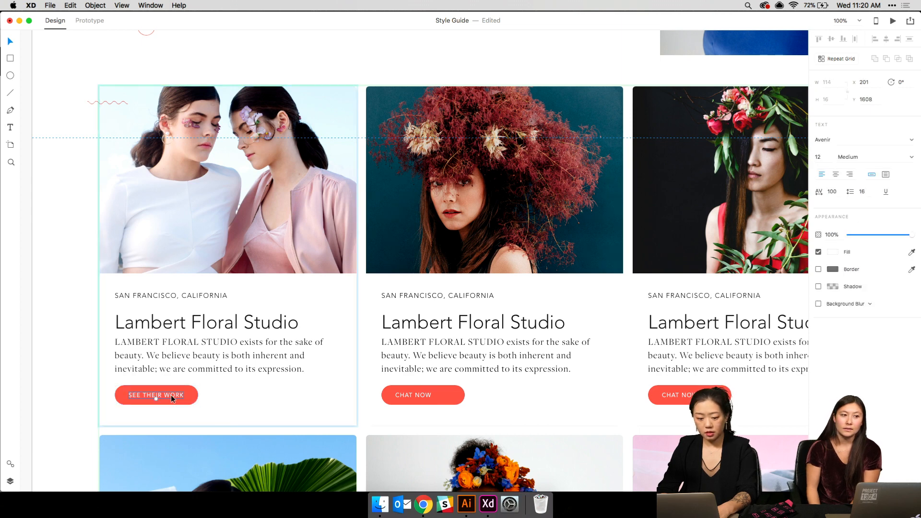
double_click(414, 395)
type("SEE THEIR WORK")
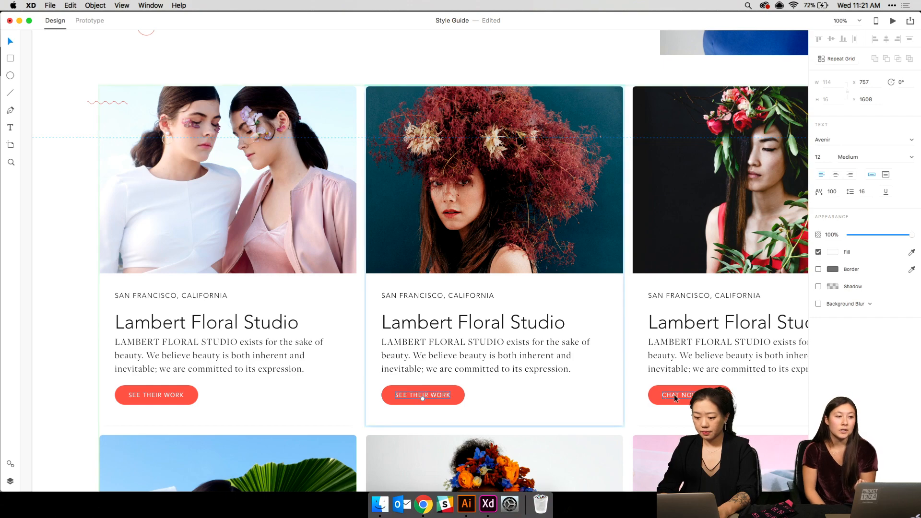
double_click(675, 396)
type("SEE THEIR WORK")
key("super+minus")
scroll(577, 372, "down", 4)
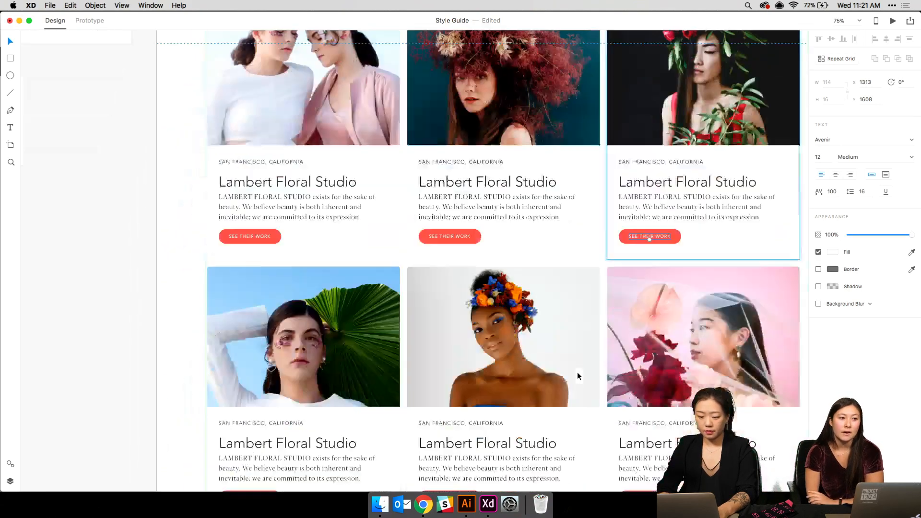
double_click(255, 462)
type("SEE THEIR WORK")
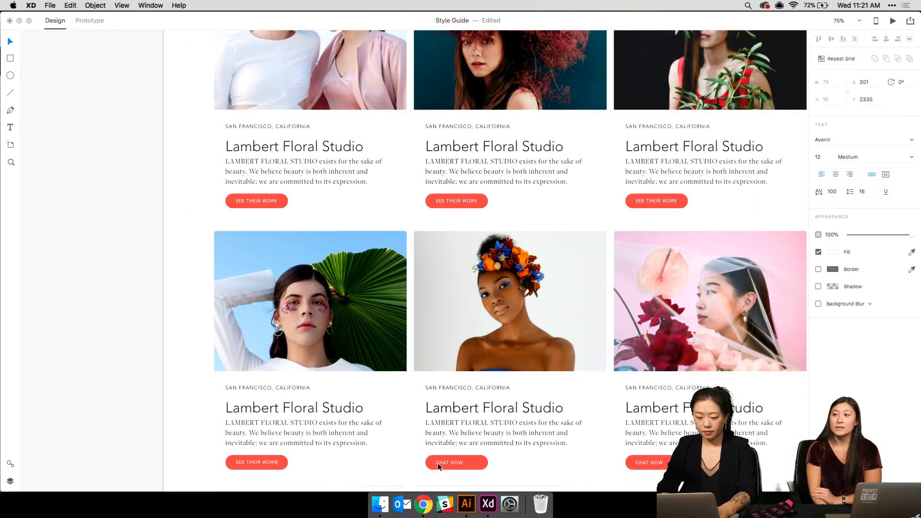
double_click(442, 462)
type("SEE THEIR WORK")
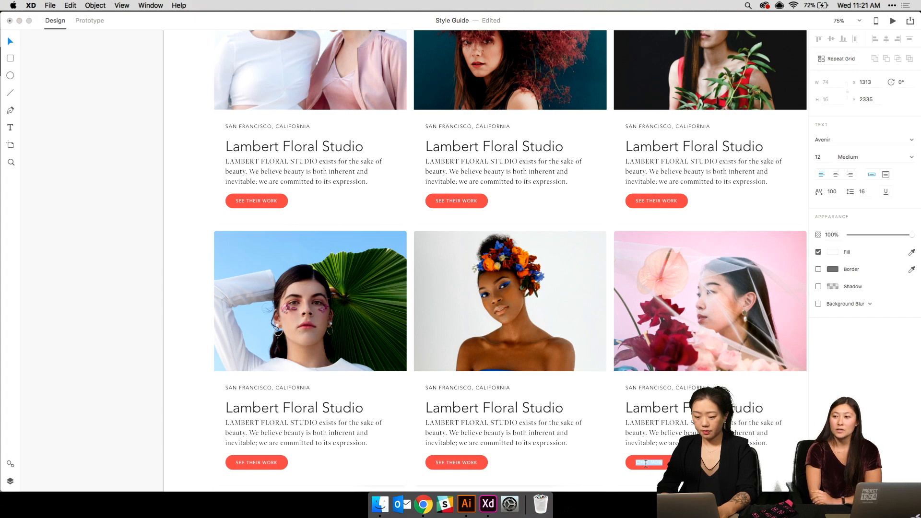
- View the florist cards at 100%, then zoom back out to 75%
scroll(514, 330, "up", 5)
key("super+equal")
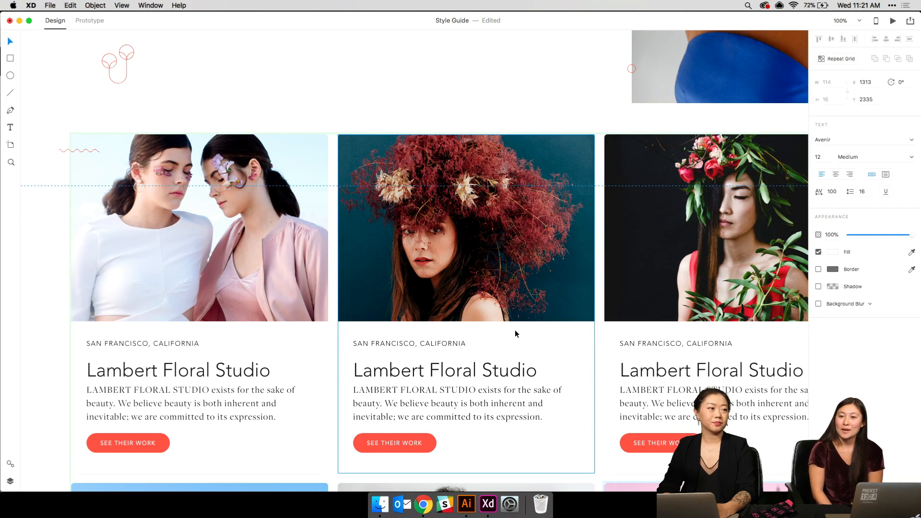
scroll(516, 333, "up", 2)
scroll(515, 333, "right", 2)
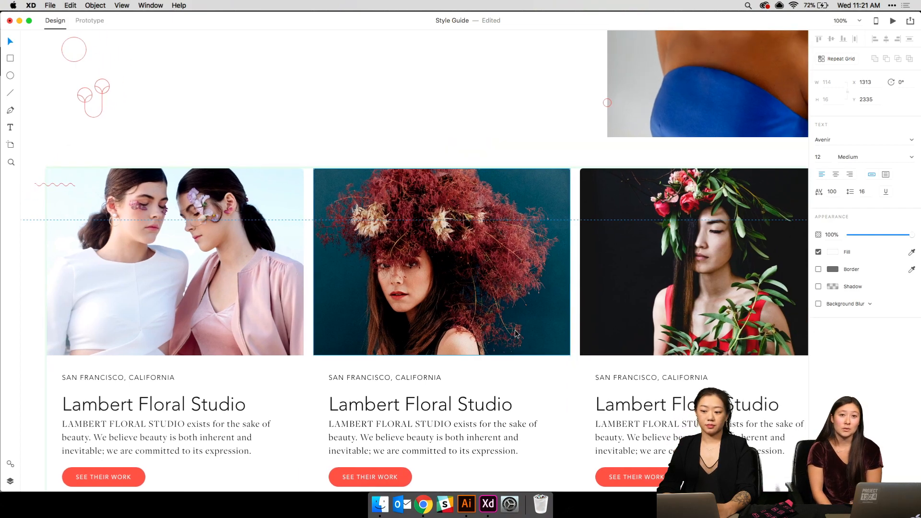
key("super+minus")
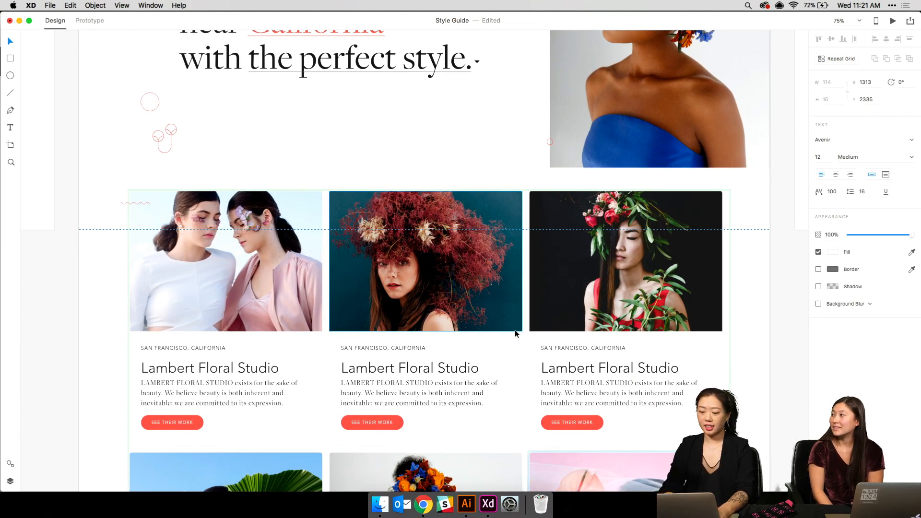
- Scroll to the artboard top and show the column layout grid with Cmd+Shift+'
scroll(515, 332, "up", 1)
scroll(515, 332, "right", 2)
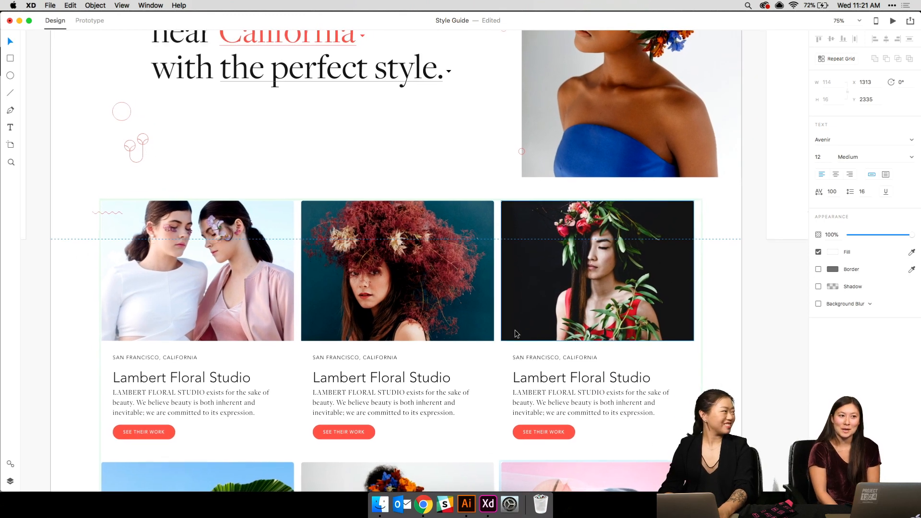
scroll(515, 334, "up", 5)
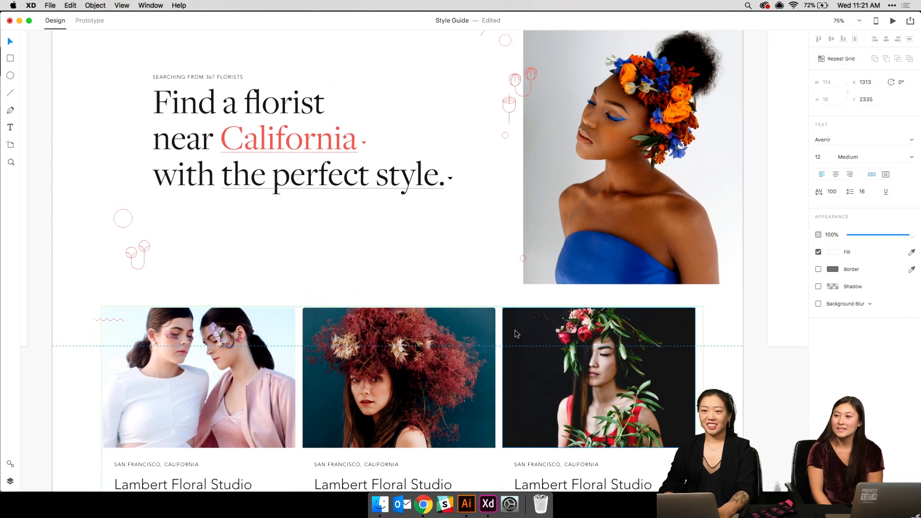
scroll(515, 329, "up", 3)
scroll(514, 329, "down", 5)
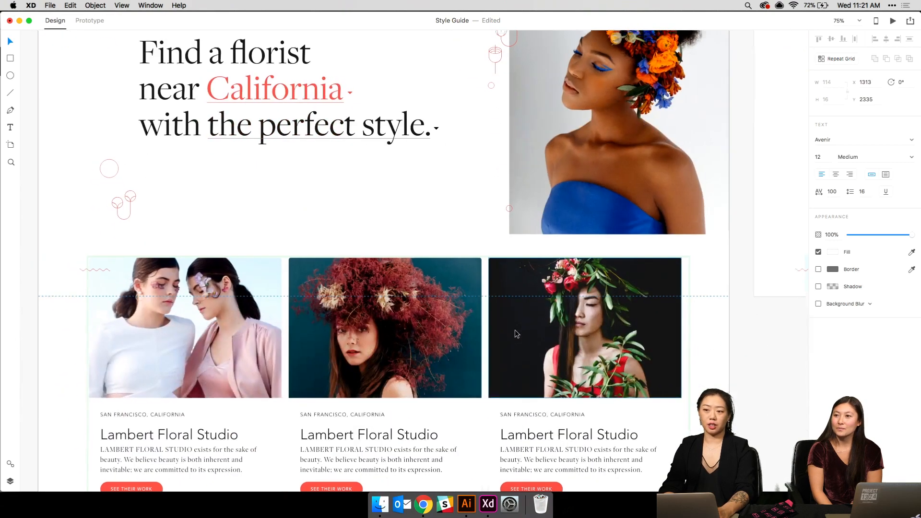
scroll(515, 333, "up", 4)
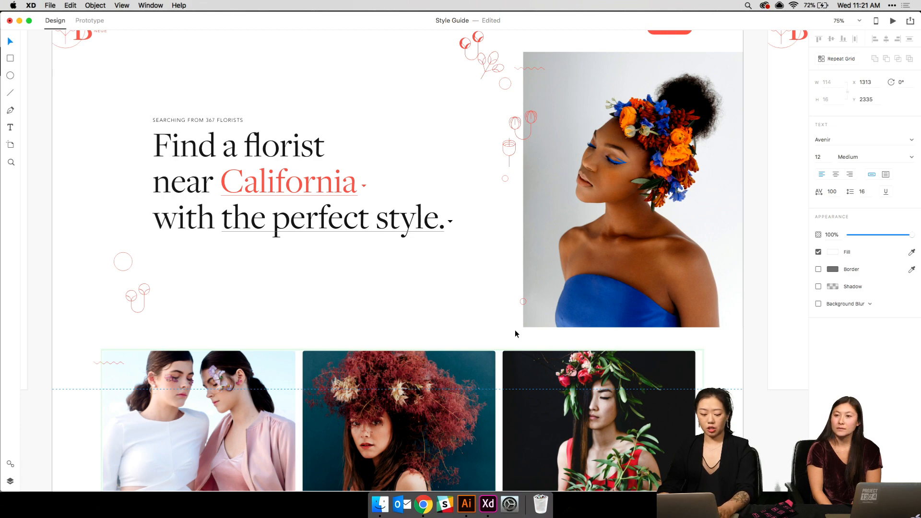
key("super+shift+apostrophe")
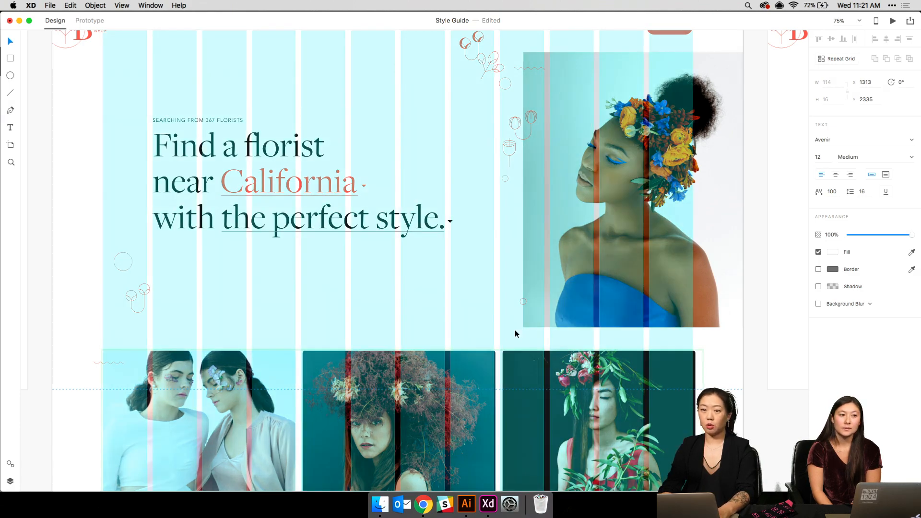
- Select the Landing Page artboard and toggle its 12-column Layout grid checkbox, leaving it on
key("super+shift+apostrophe")
scroll(298, 159, "up", 3)
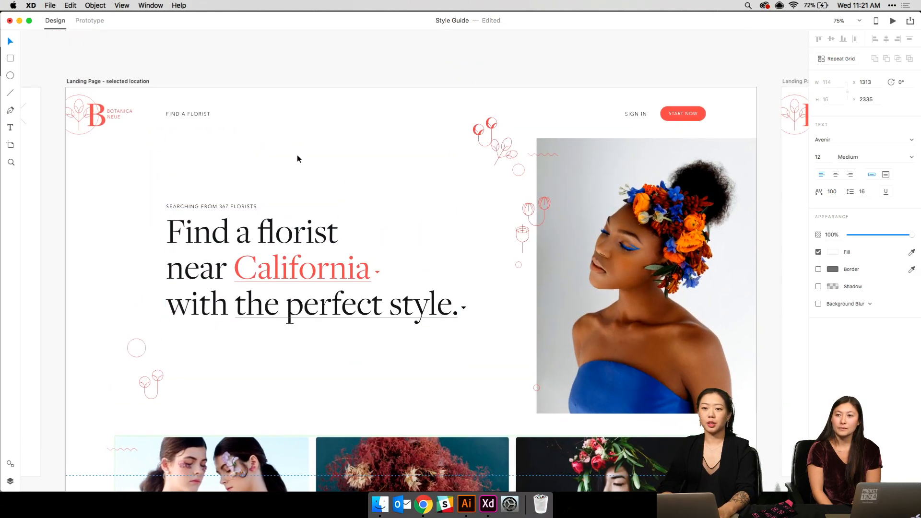
left_click(131, 80)
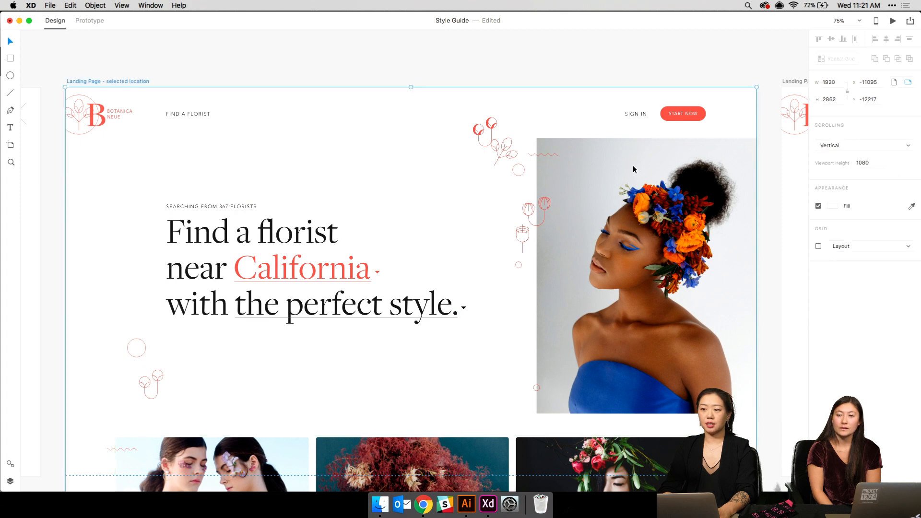
left_click(818, 247)
left_click(818, 246)
left_click(819, 246)
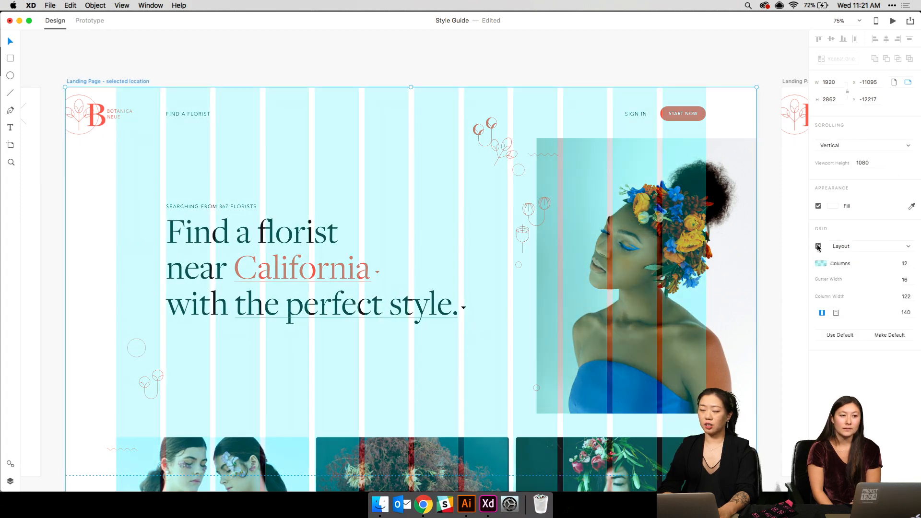
left_click(819, 247)
left_click(818, 247)
- Scroll down the florist cards, hide the layout grid and zoom out
scroll(588, 209, "down", 5)
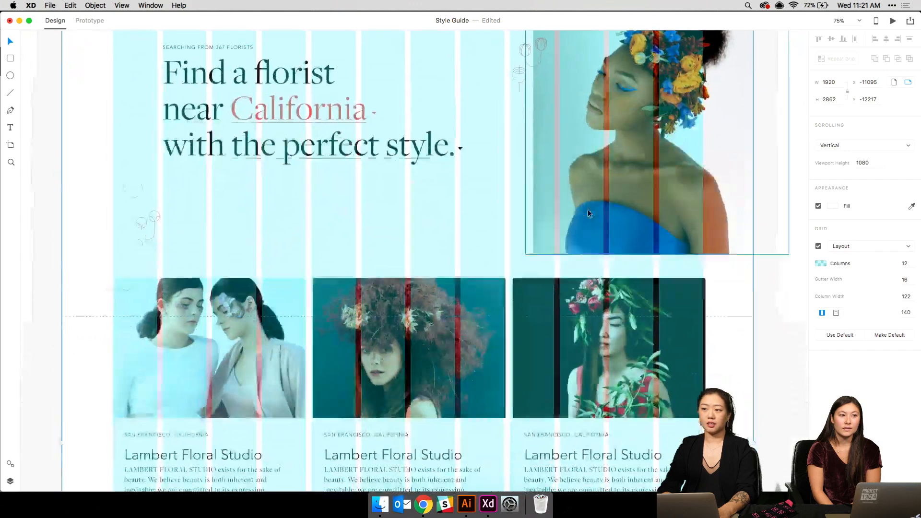
scroll(589, 209, "down", 12)
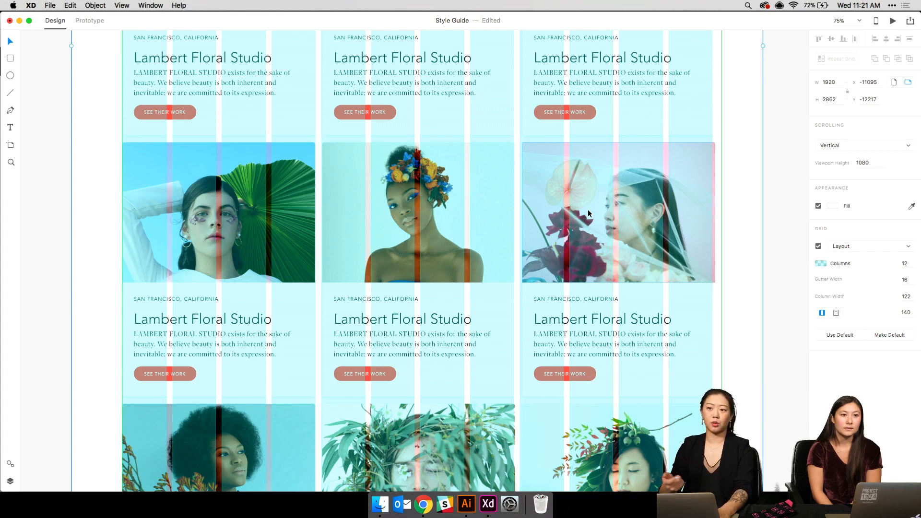
key("super+shift+apostrophe")
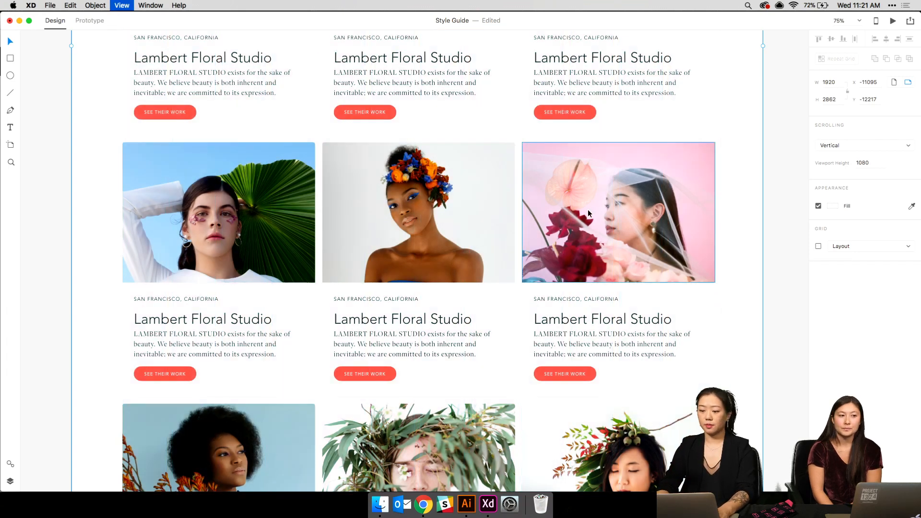
key("super+minus")
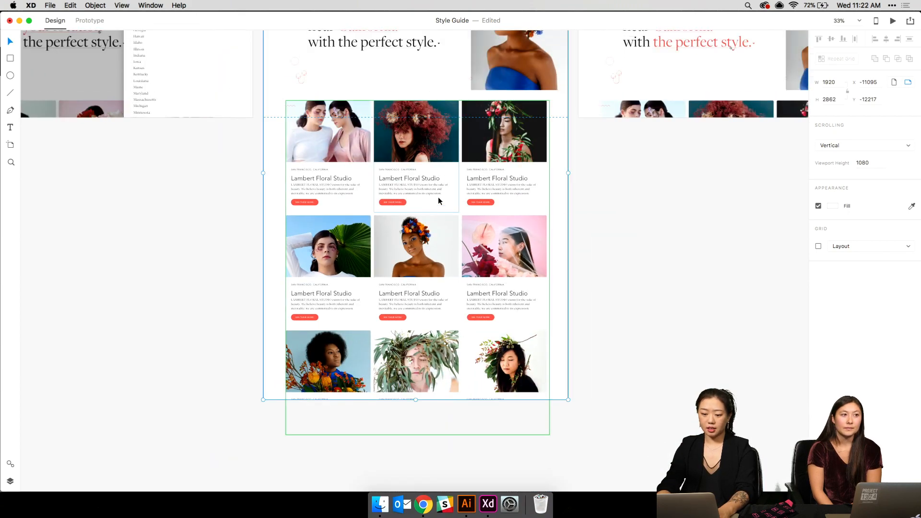
- Zoom out to 25% then 10%, deselect, and scroll down to the Florist's Profile row
key("super+equal")
scroll(336, 192, "up", 2)
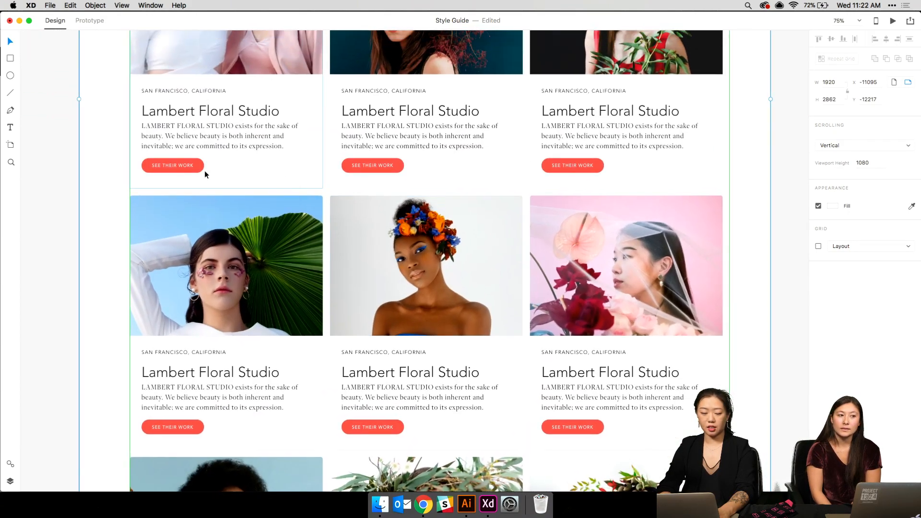
scroll(204, 170, "up", 3)
key("super+minus")
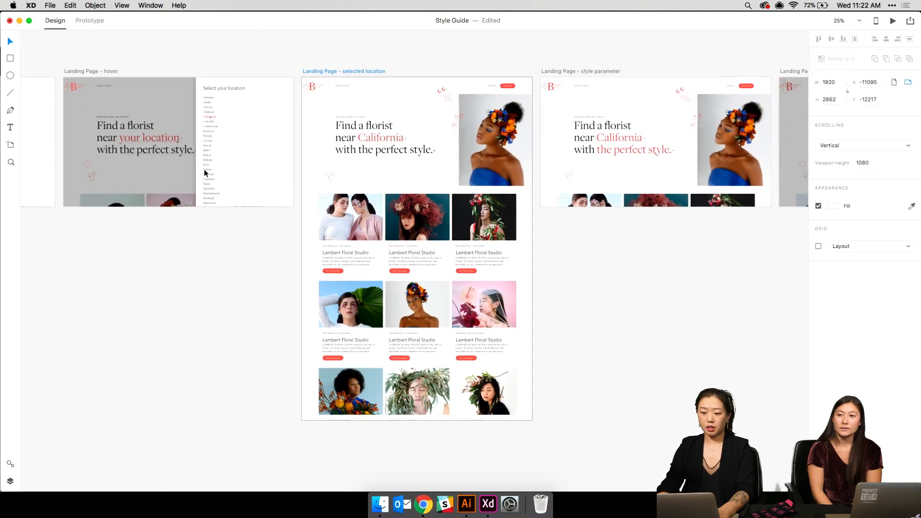
key("super+minus")
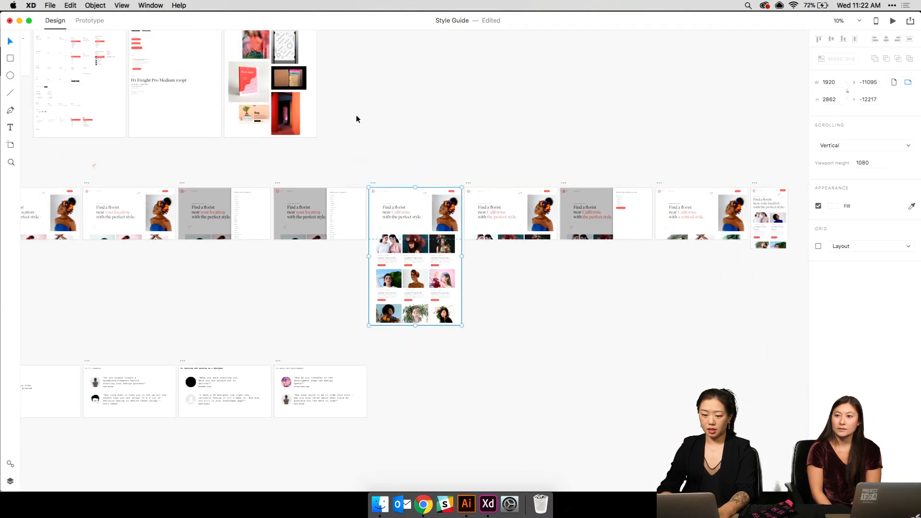
left_click(301, 298)
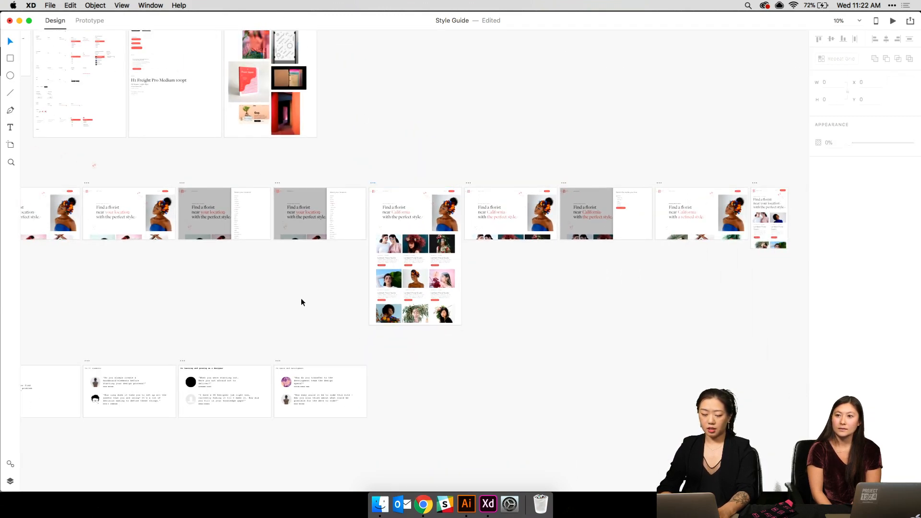
scroll(302, 301, "left", 6)
scroll(303, 301, "down", 5)
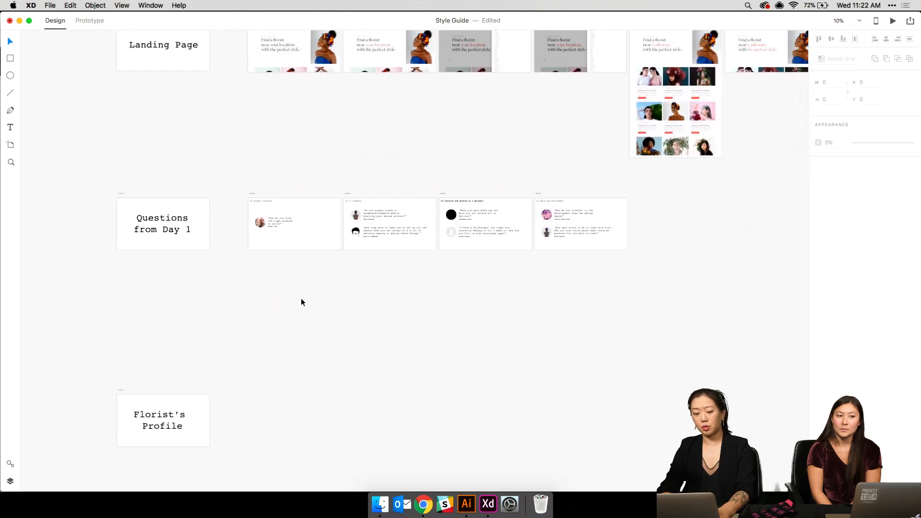
scroll(247, 308, "down", 4)
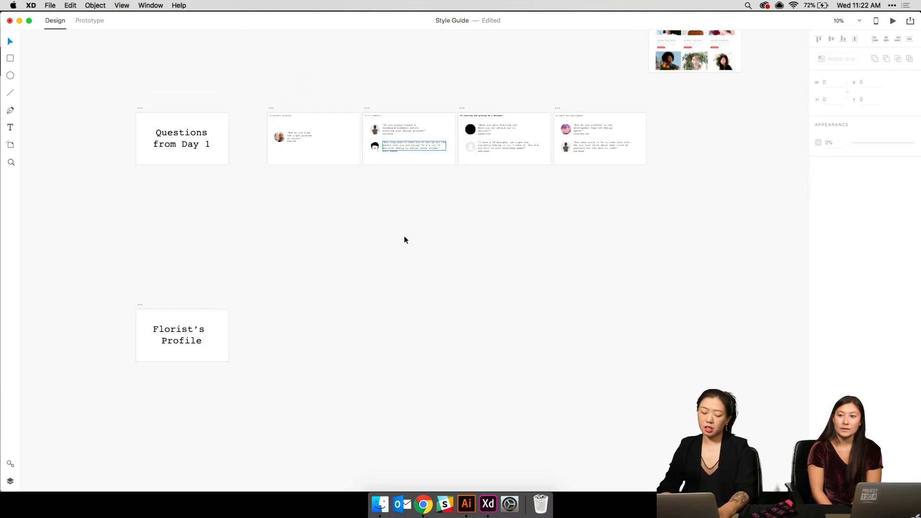
scroll(137, 303, "down", 4)
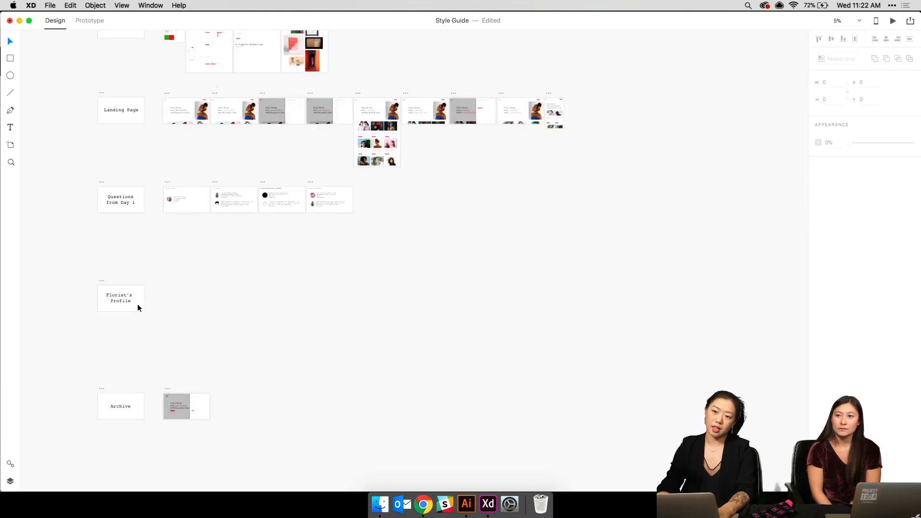
scroll(137, 303, "up", 4)
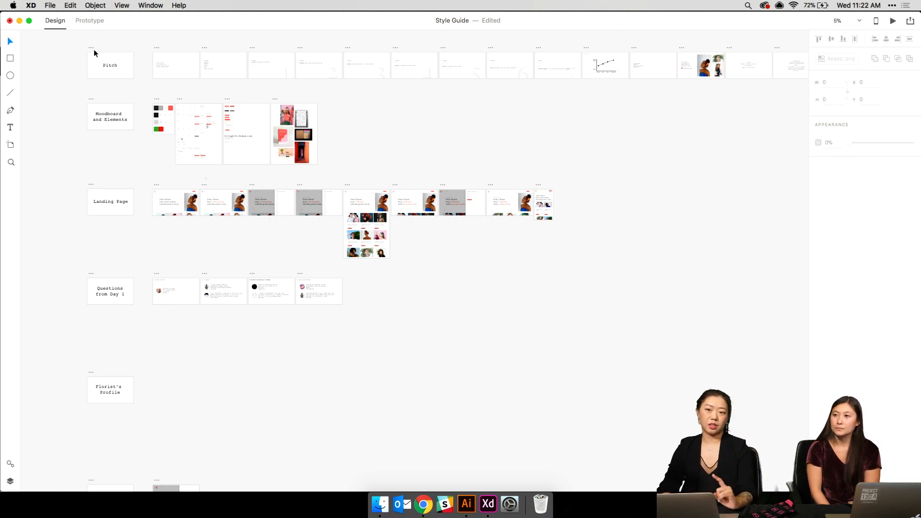
- Move the Pitch section label above the next artboard, then undo the move
left_click(110, 66)
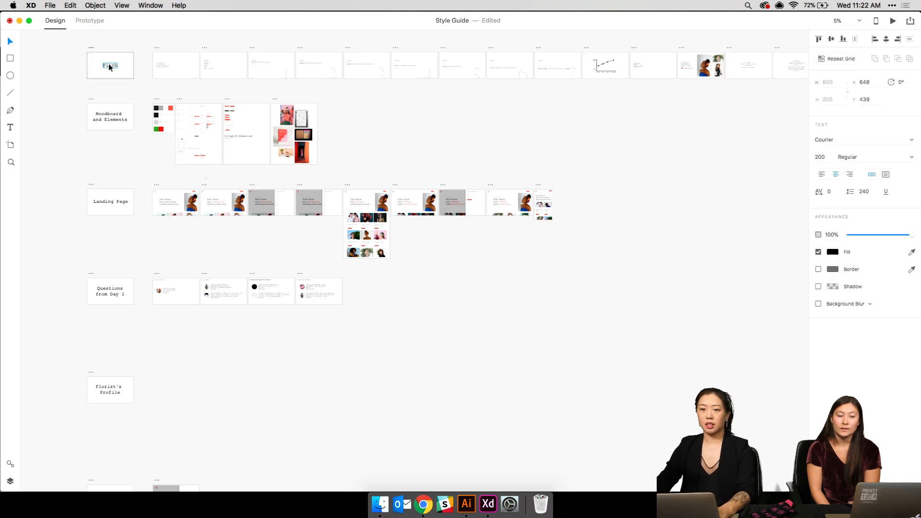
scroll(128, 52, "up", 2)
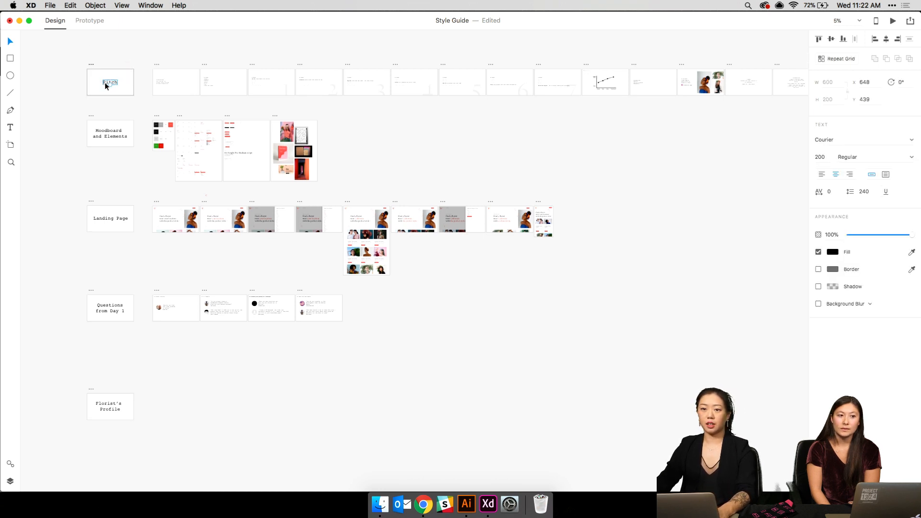
left_click_drag(105, 82, 150, 56)
left_click(159, 44)
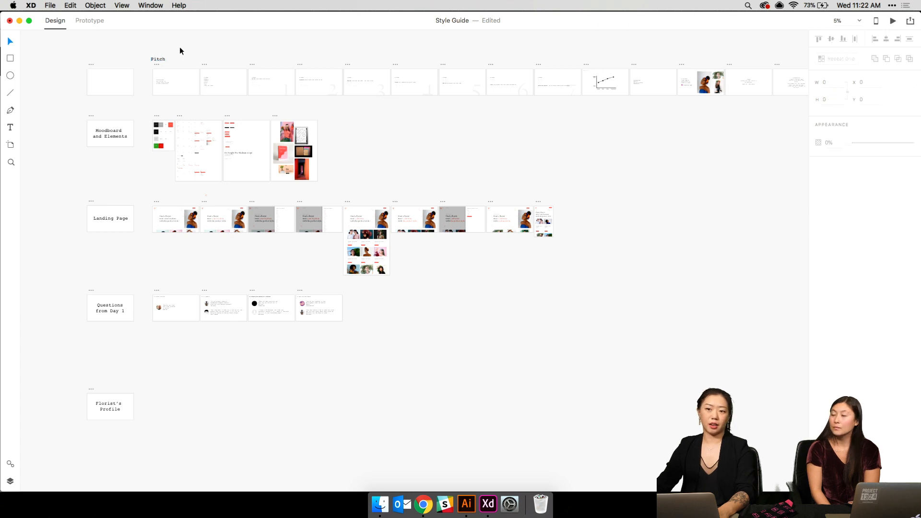
key("super+z")
left_click(93, 72)
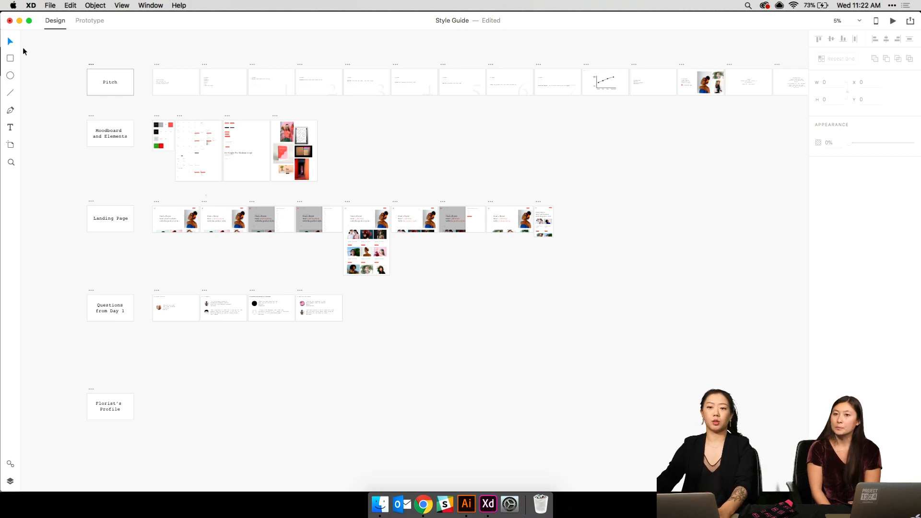
- Marquee-select and clear the top four rows, then zoom toward the Florist's Profile artboard
left_click_drag(53, 48, 640, 306)
left_click(434, 311)
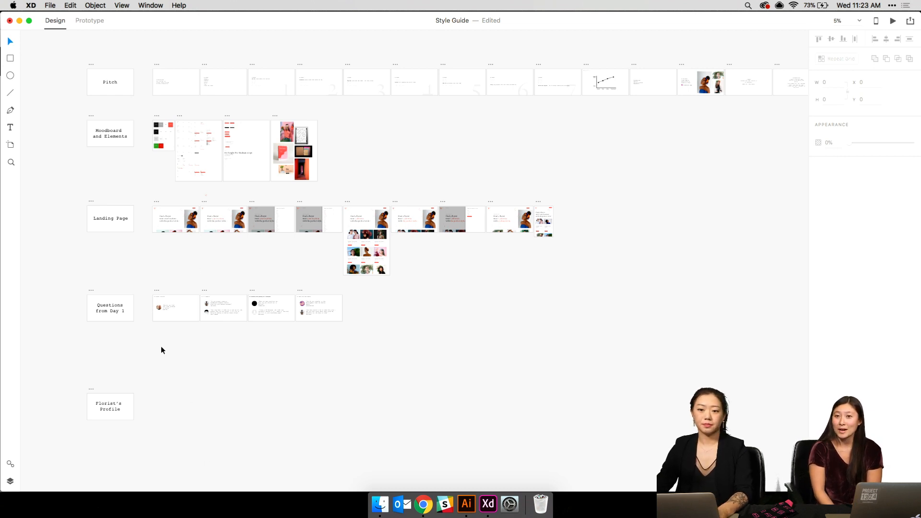
left_click(91, 391)
key("super+=")
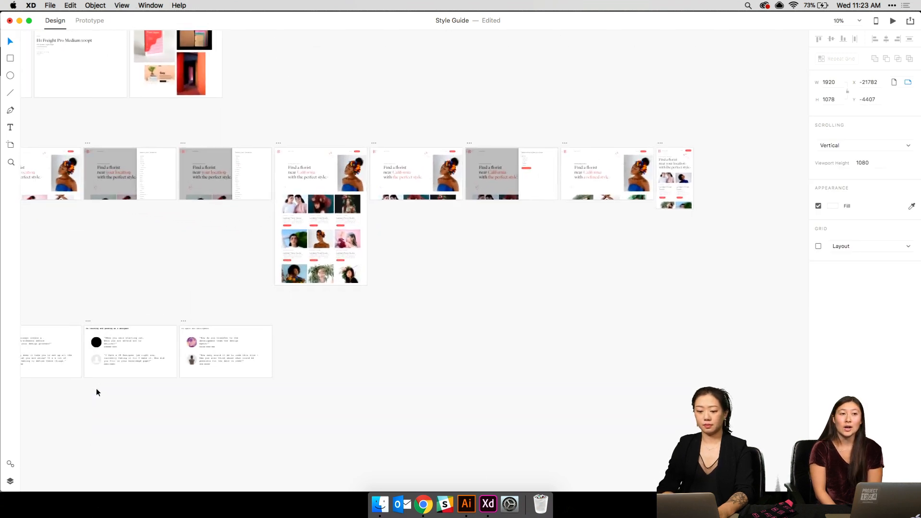
scroll(95, 388, "left", 8)
scroll(96, 387, "down", 4)
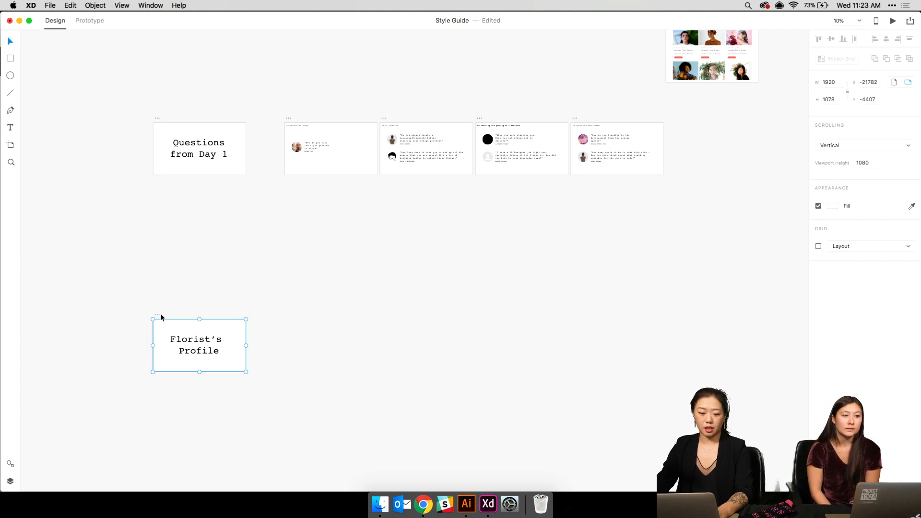
- Duplicate the Florist's Profile title artboard, shift the copy right, and delete its title text
key("super+d")
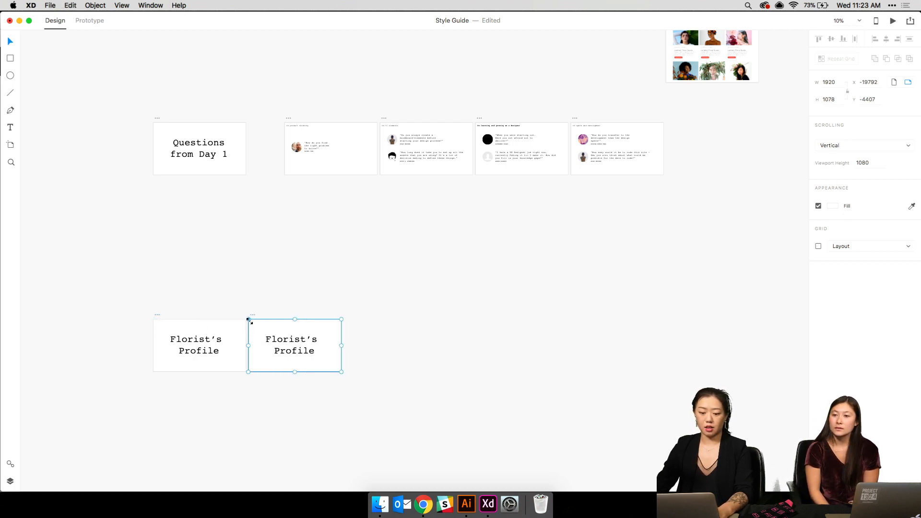
left_click_drag(251, 314, 287, 309)
left_click(331, 346)
key("BackSpace")
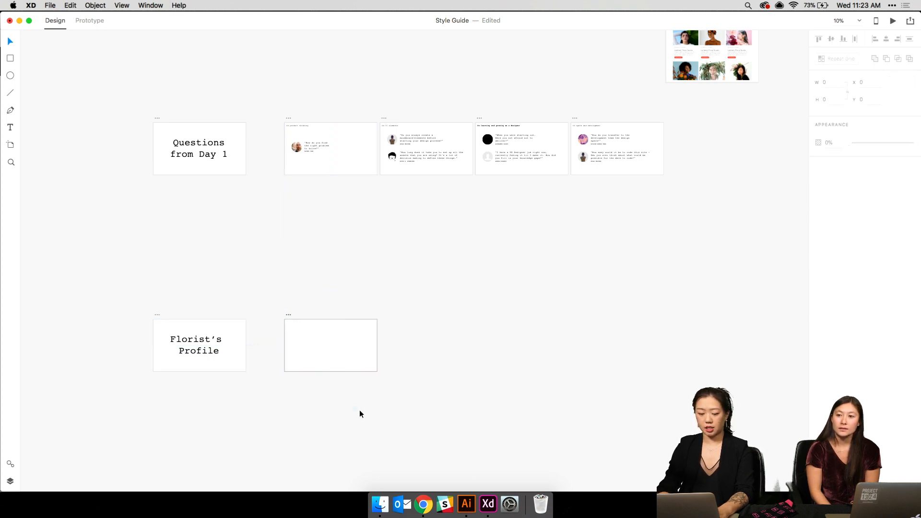
scroll(360, 413, "up", 5)
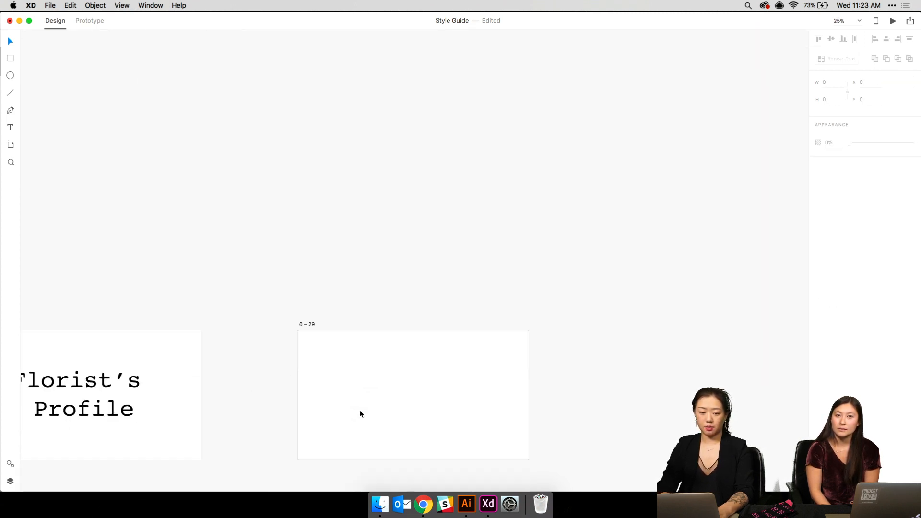
left_click(10, 145)
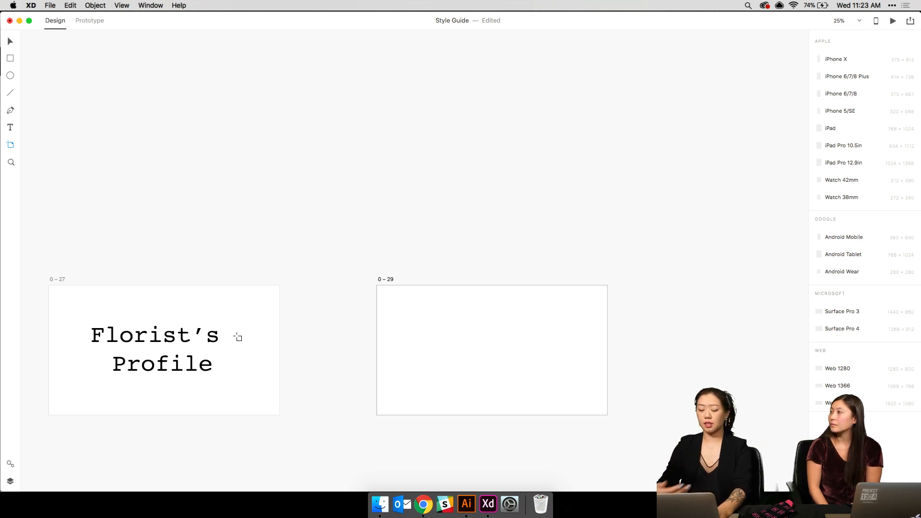
- Rename the blank artboard to 'Florist's Profile'
key("super+plus")
scroll(237, 337, "down", 3)
key("super+plus")
key("super+plus")
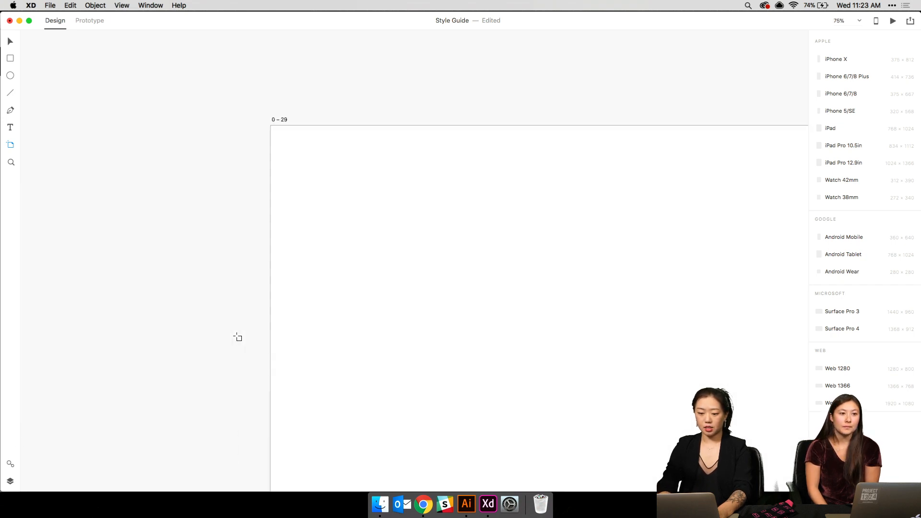
scroll(237, 337, "right", 5)
scroll(237, 337, "down", 3)
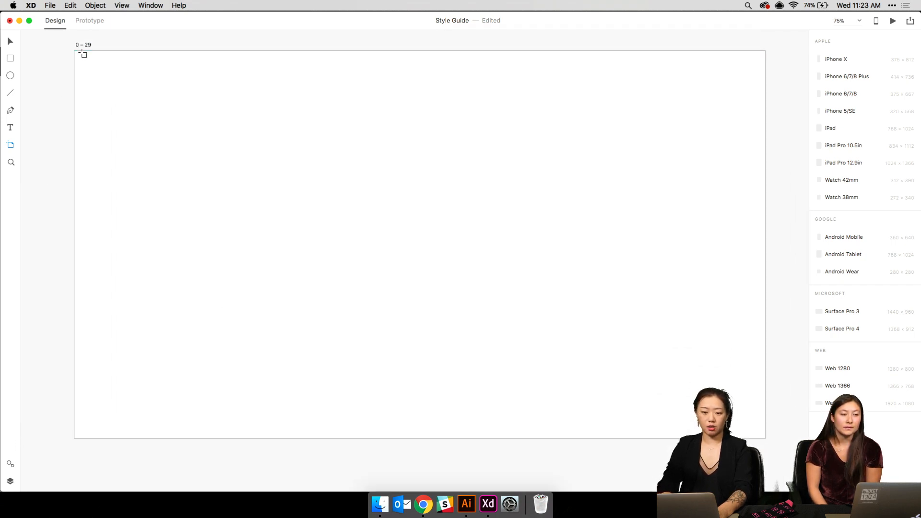
left_click(80, 45)
double_click(81, 45)
type("Florist")
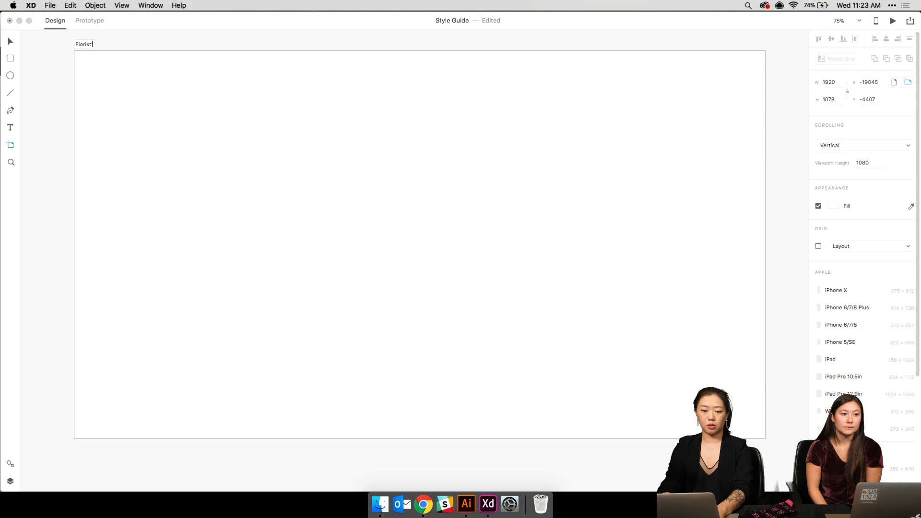
type("'s Profile")
key("Return")
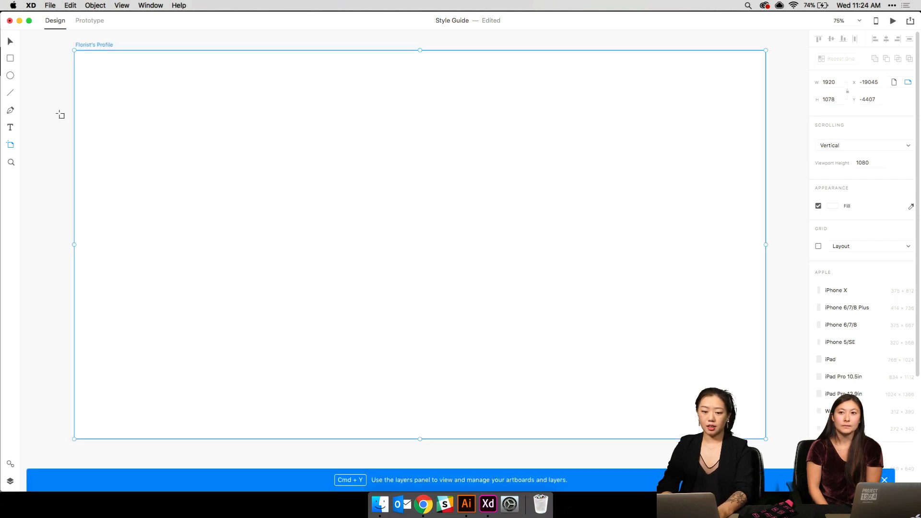
- Copy the header group from the sorted landing page into the Florist's Profile artboard
key("v")
key("super+0")
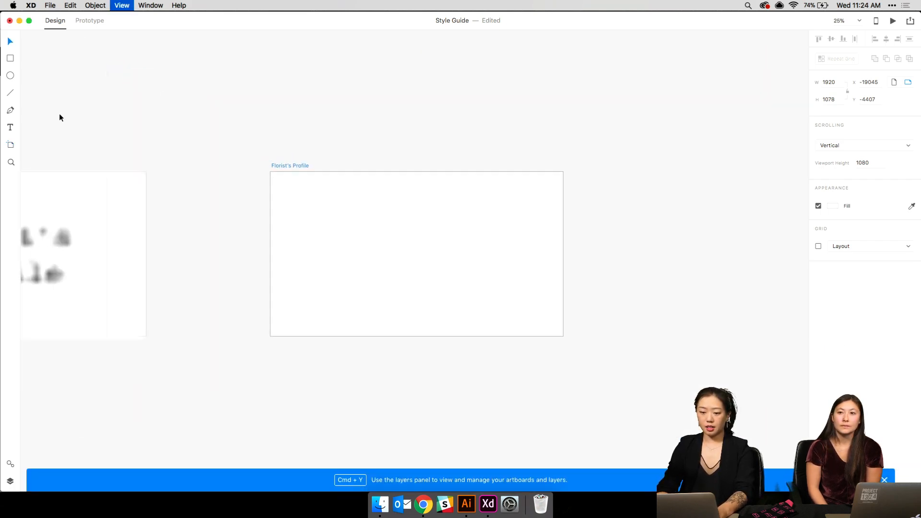
scroll(59, 113, "up", 5)
scroll(59, 113, "right", 15)
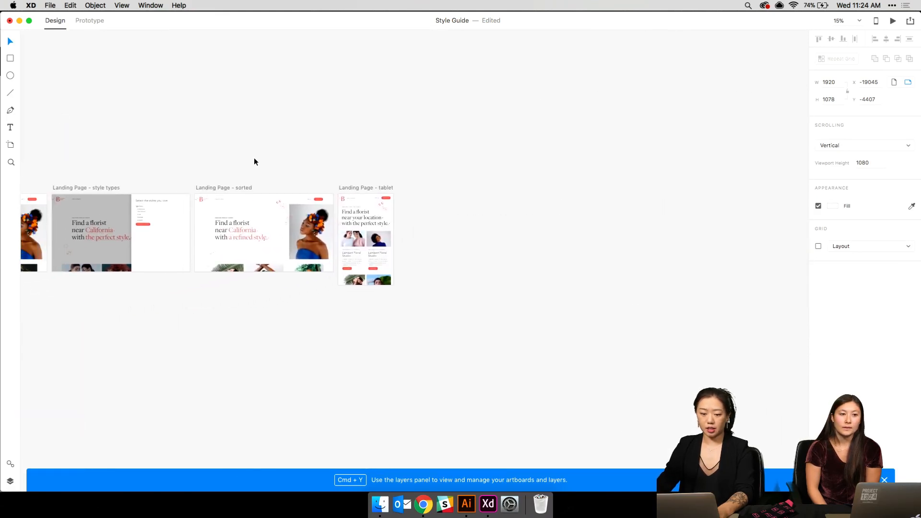
left_click_drag(191, 151, 337, 203)
left_click_drag(185, 316, 490, 82)
left_click_drag(62, 312, 484, 173)
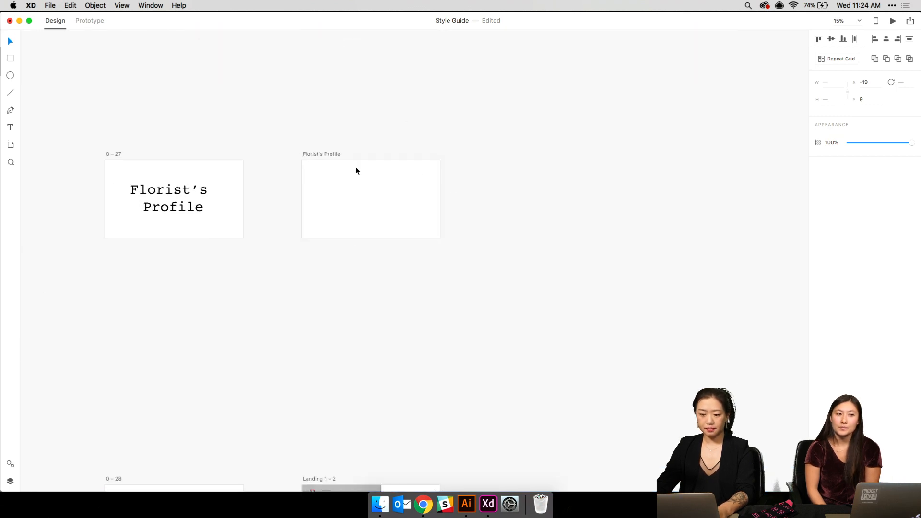
left_click(333, 155)
key("super+v")
- Zoom in on the pasted header and select the Florist's Profile artboard
left_click(474, 172)
key("super+plus")
key("super+plus")
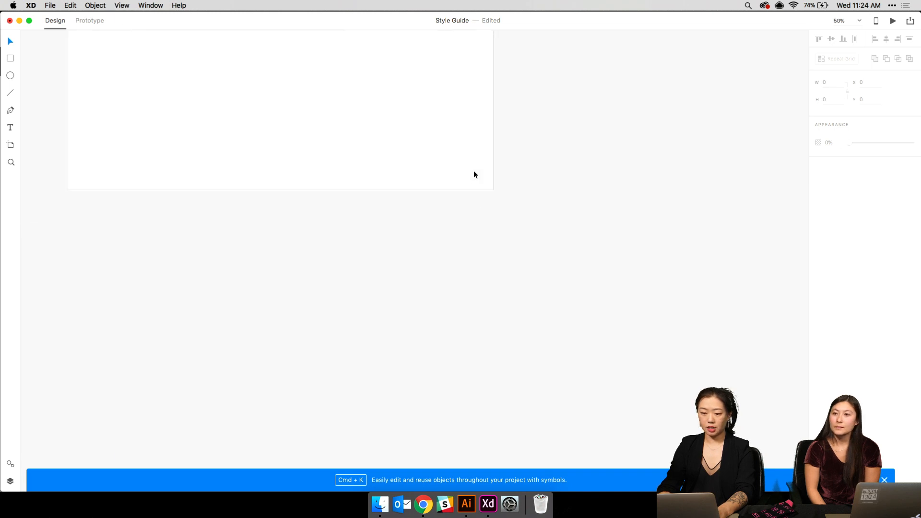
scroll(474, 170, "up", 5)
scroll(473, 171, "left", 4)
key("super+plus")
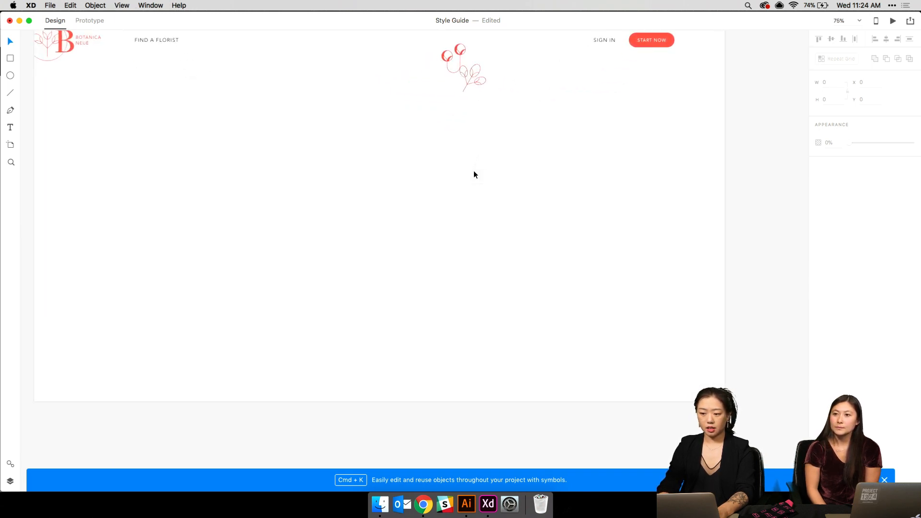
scroll(473, 175, "up", 2)
scroll(474, 175, "left", 1)
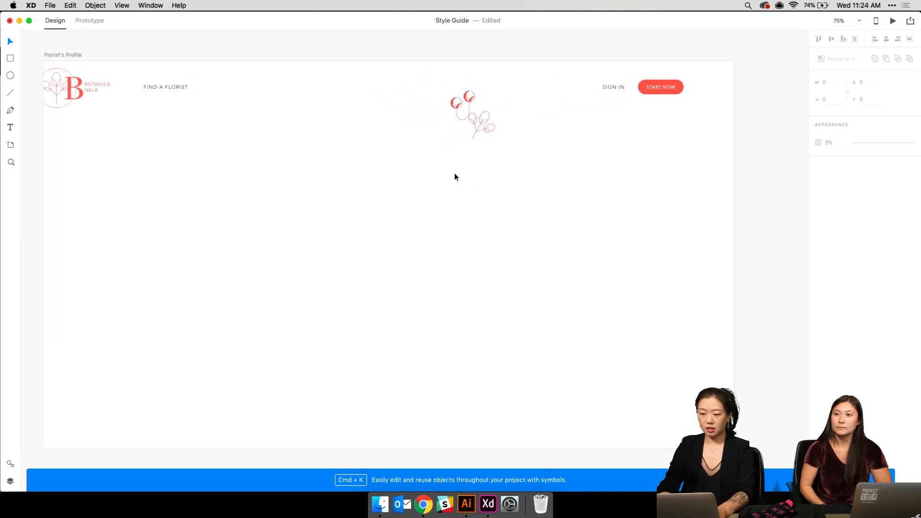
left_click(69, 55)
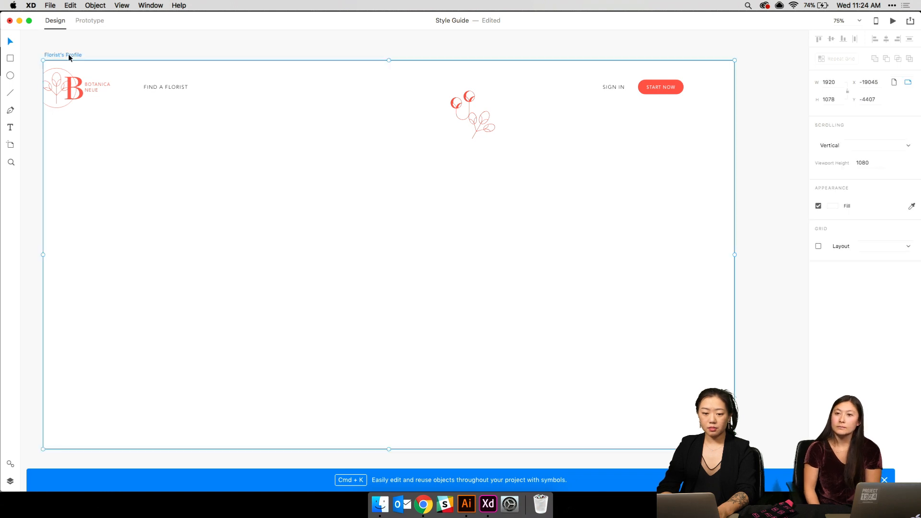
- Apply the default layout grid to the Florist's Profile artboard, then hide it
key("super+shift+apostrophe")
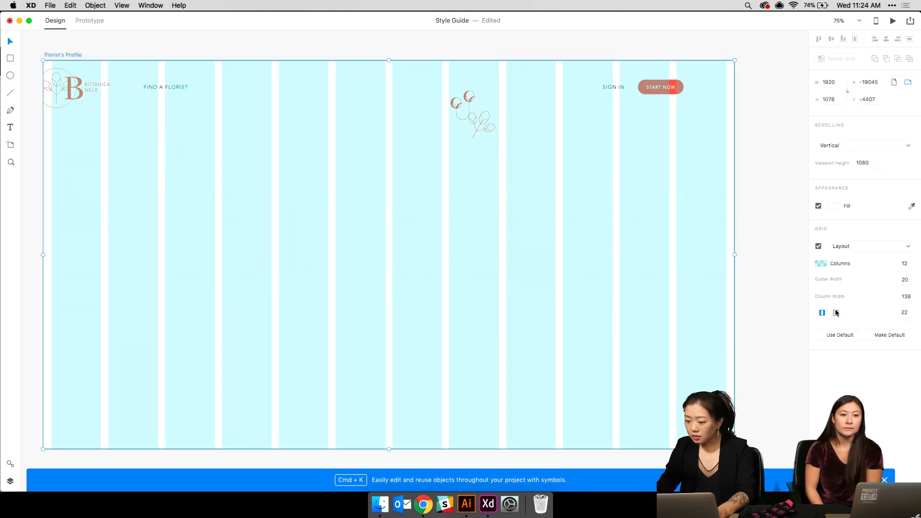
left_click(841, 335)
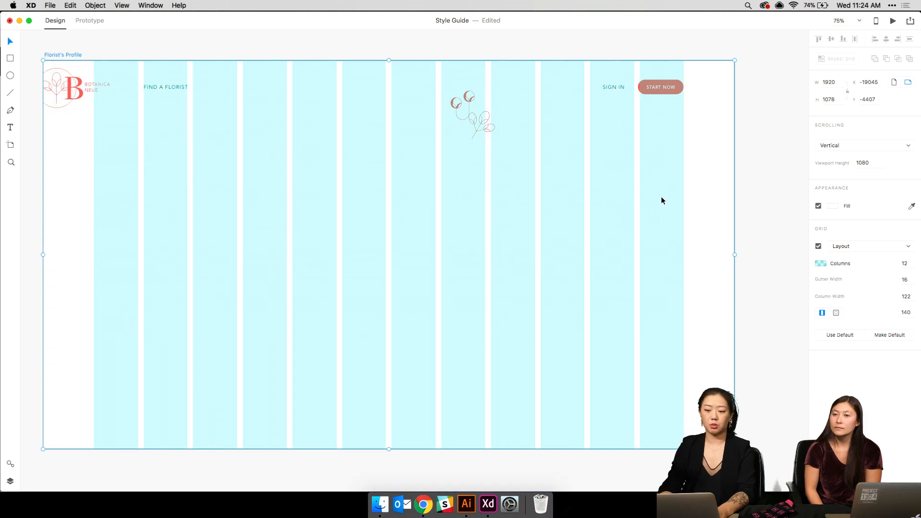
scroll(662, 200, "up", 5)
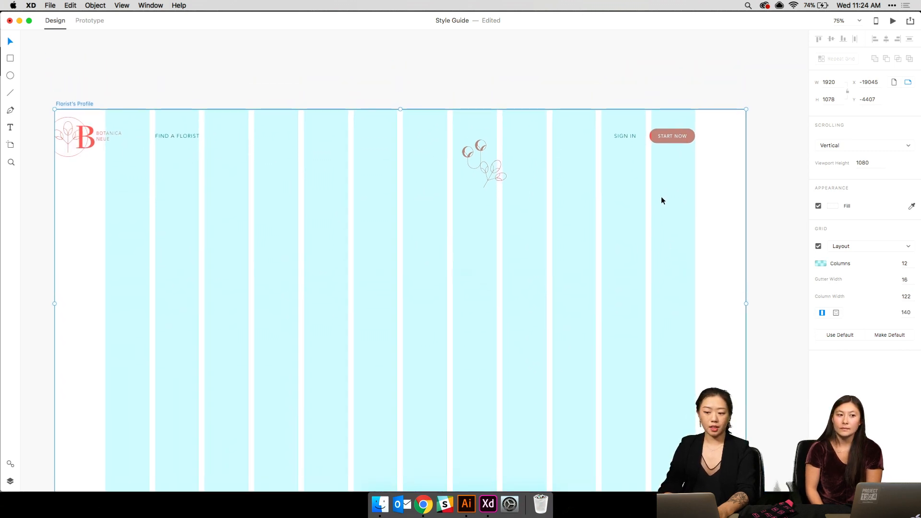
left_click(479, 111)
key("super+shift+apostrophe")
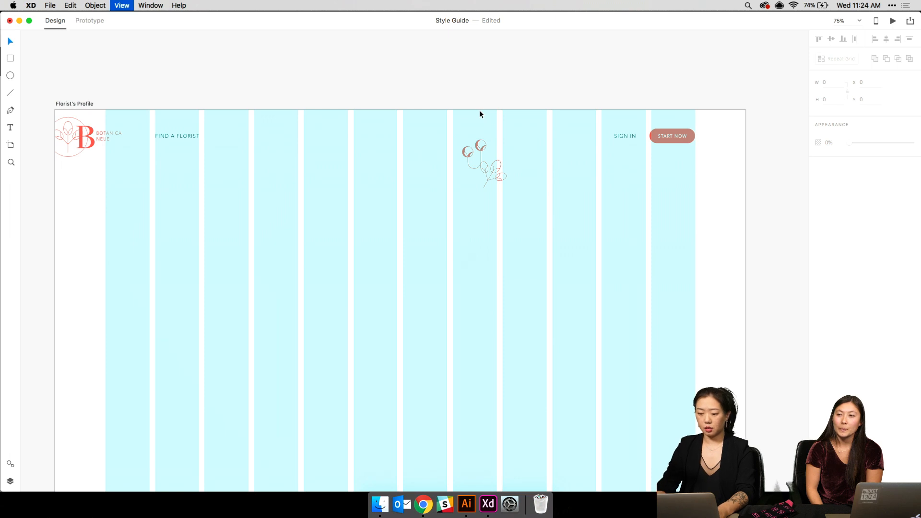
- Delete the red flower illustration from the header
left_click_drag(459, 131, 529, 202)
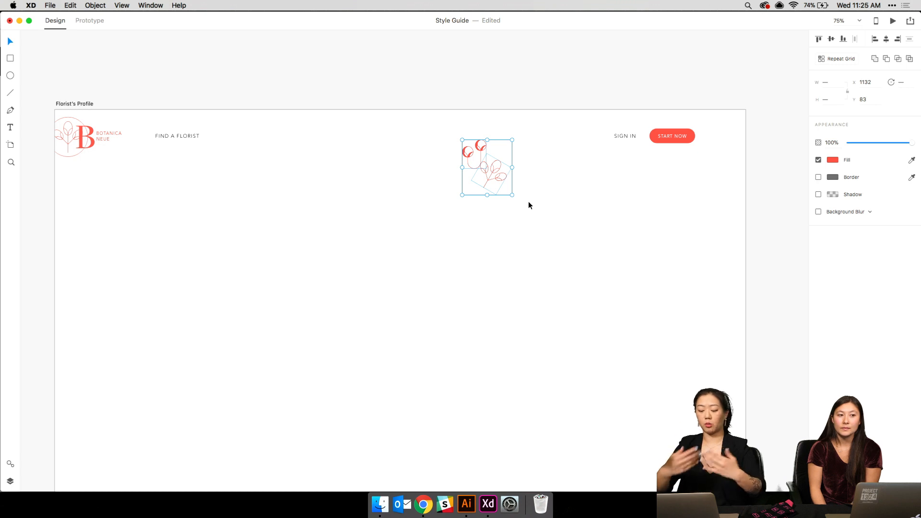
key("Delete")
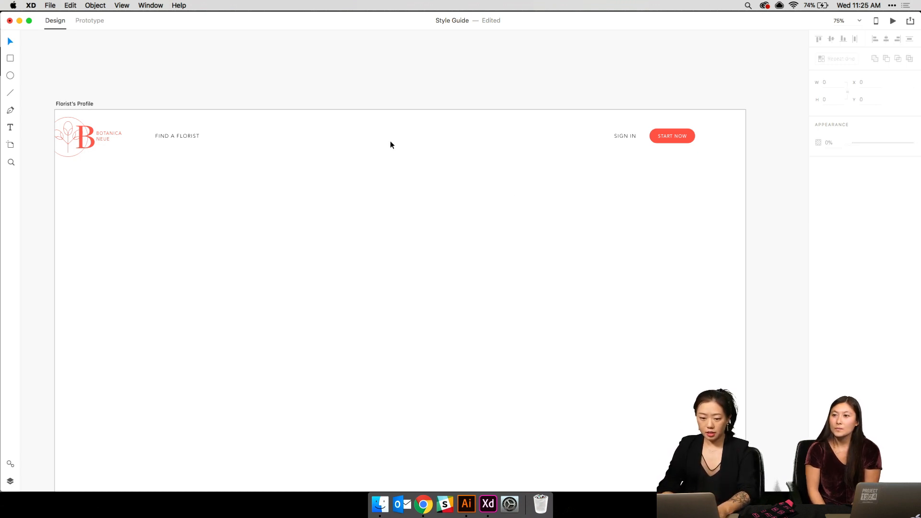
scroll(391, 145, "down", 2)
key("super+1")
- Zoom out and pan across the landing page cards to review them
key("super+0")
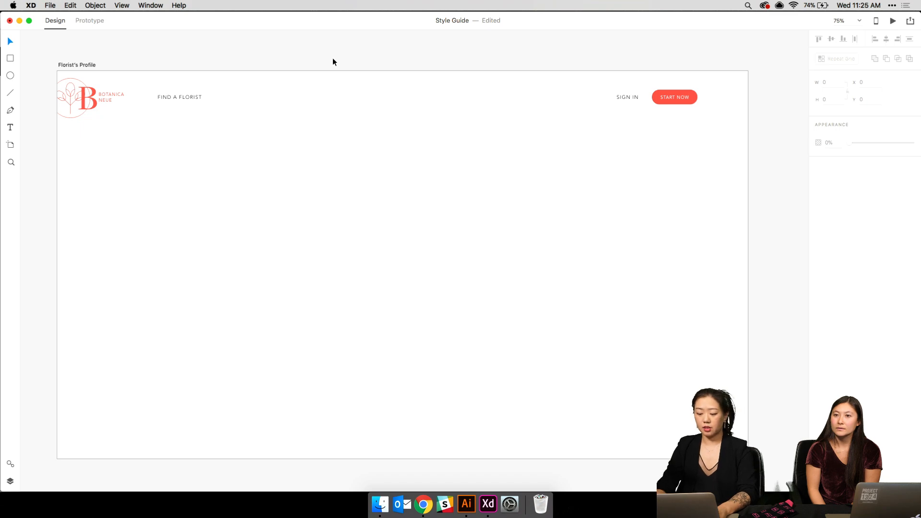
key("super+minus")
key("super+minus")
scroll(333, 62, "up", 8)
scroll(333, 62, "right", 8)
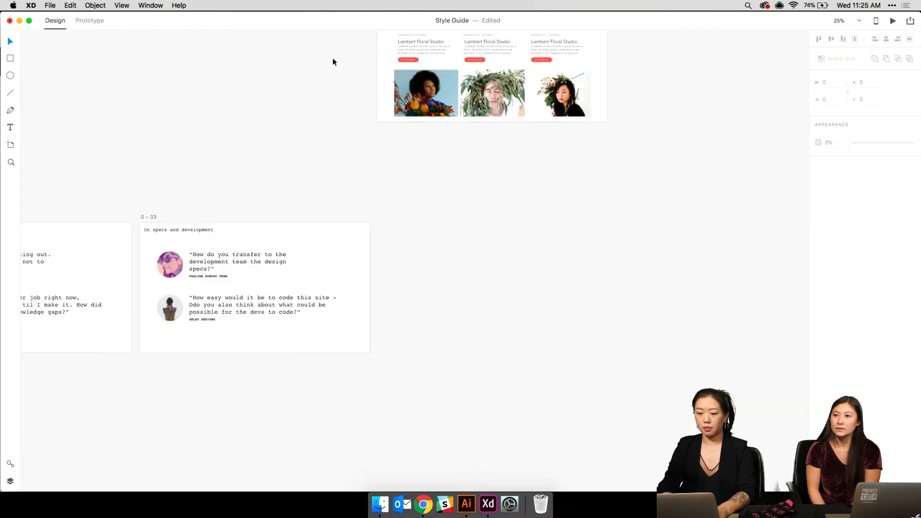
scroll(333, 62, "up", 5)
scroll(333, 62, "right", 3)
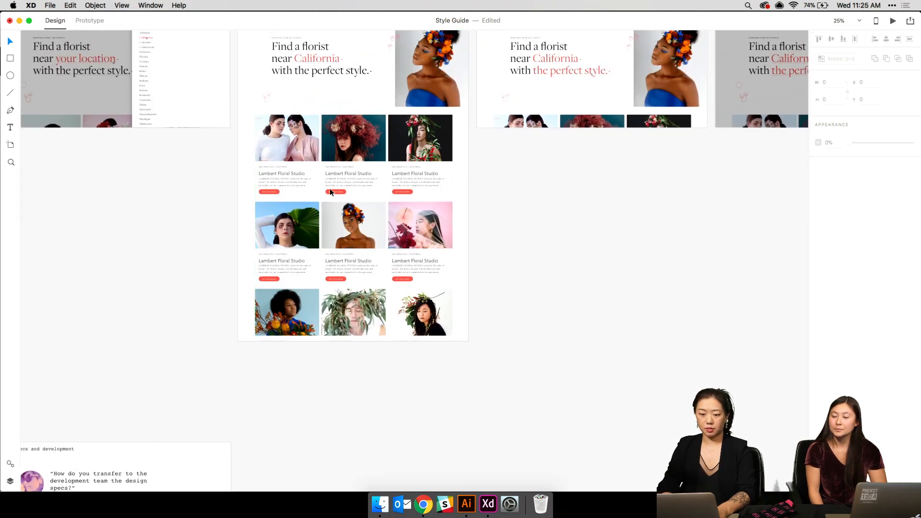
scroll(232, 135, "down", 1)
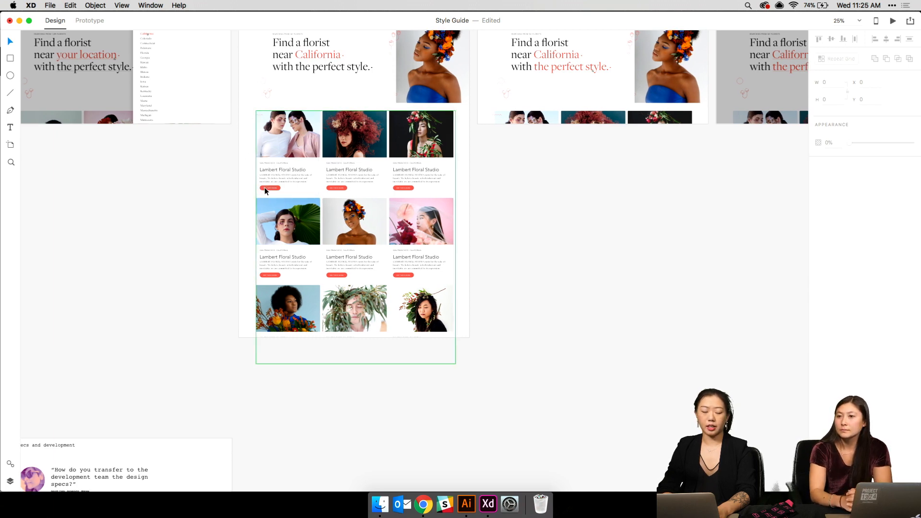
scroll(264, 187, "down", 10)
scroll(264, 187, "left", 10)
scroll(264, 187, "down", 1)
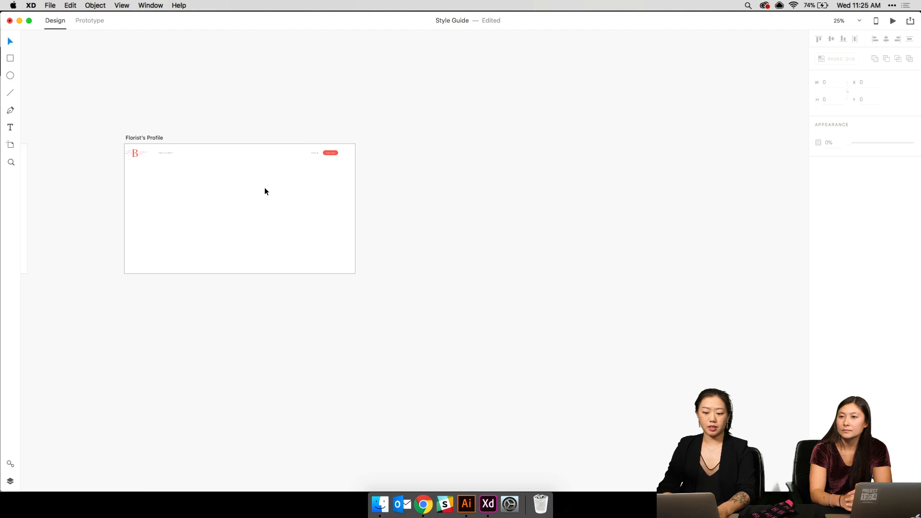
scroll(264, 187, "up", 5)
scroll(263, 187, "left", 5)
scroll(264, 187, "up", 2)
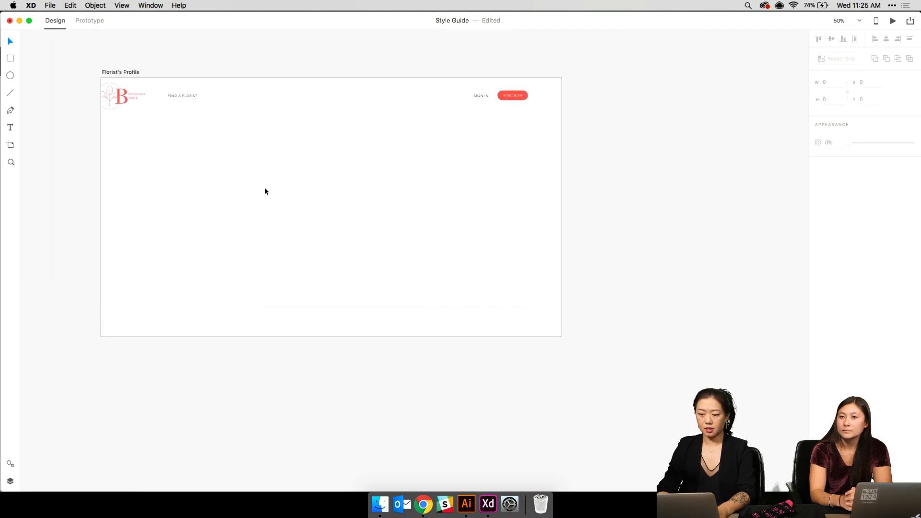
scroll(265, 191, "up", 3)
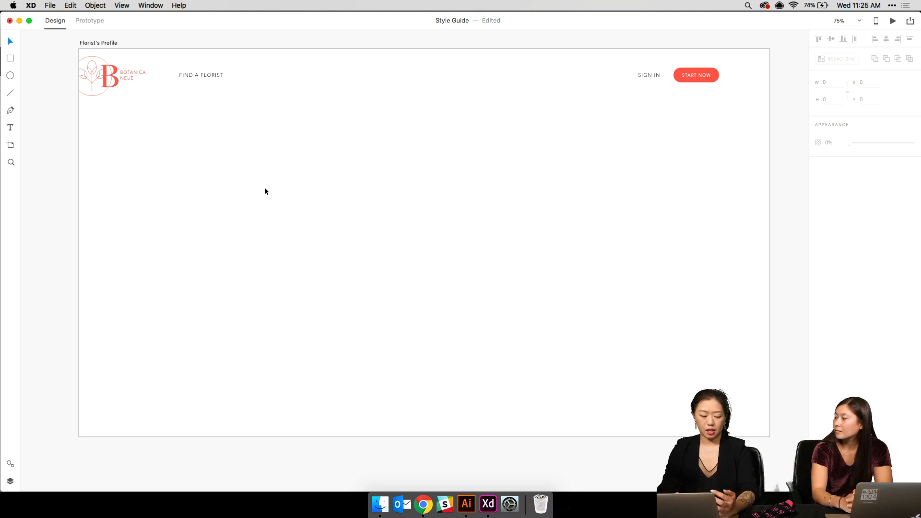
- Duplicate the FIND A FLORIST text in the Florist's Profile header
left_click(204, 79)
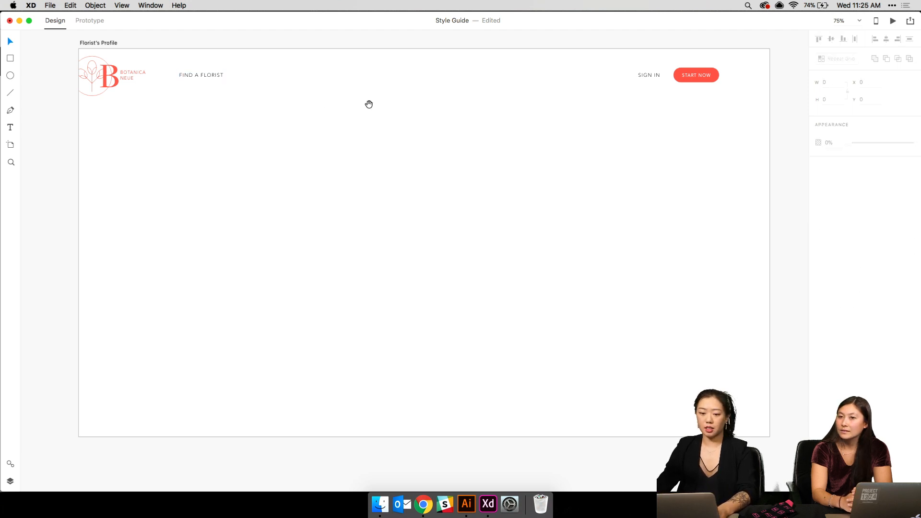
scroll(368, 103, "right", 10)
key("super+v")
- Move the FIND A FLORIST copy to the pasteboard and retype it 'NICE BIG IMAGES - showcase their work!'
left_click(222, 227)
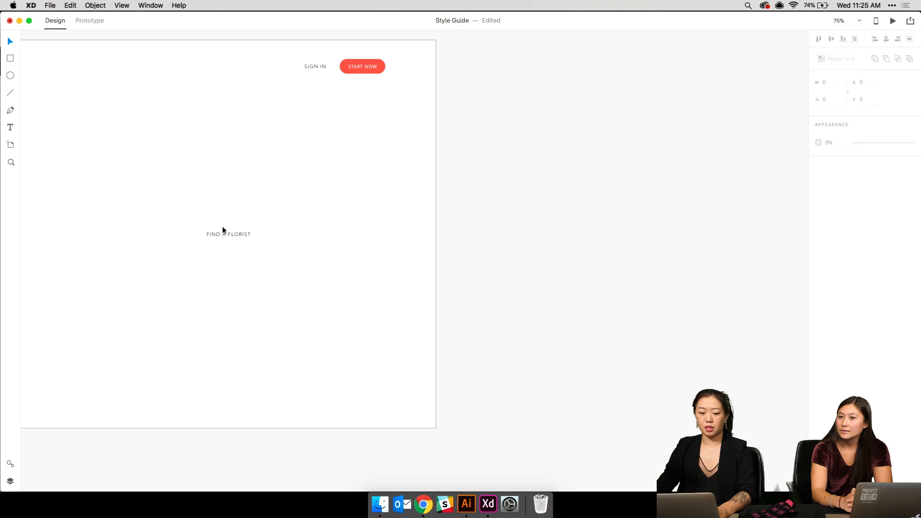
left_click_drag(221, 235, 488, 113)
double_click(488, 113)
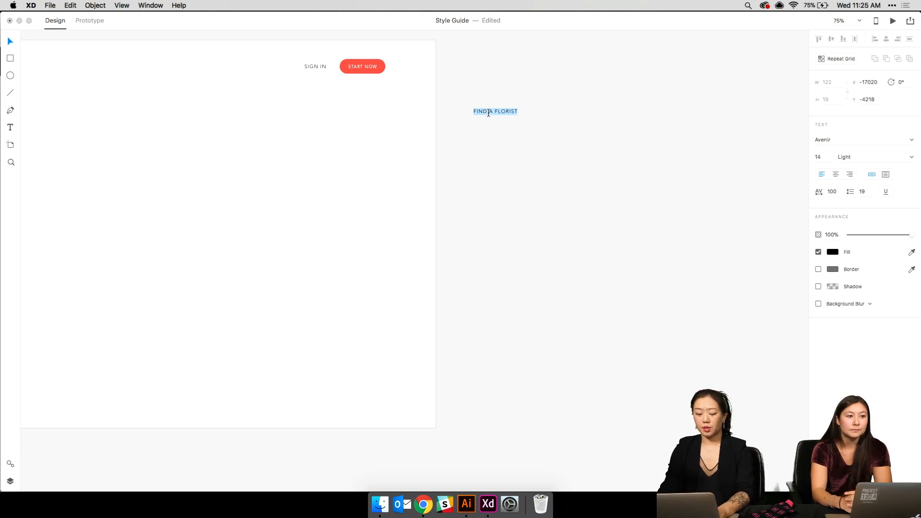
key("BackSpace")
type("NICE")
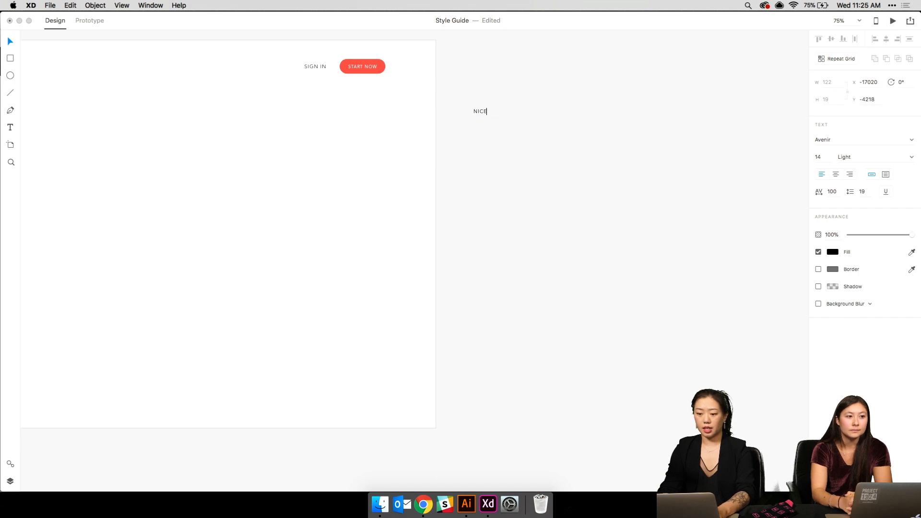
type(" BIG IMAGES -")
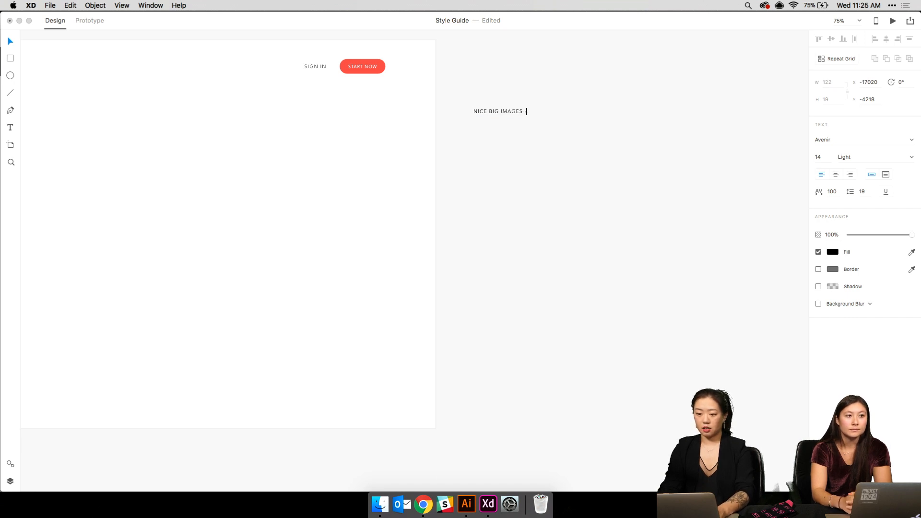
type(" showcase")
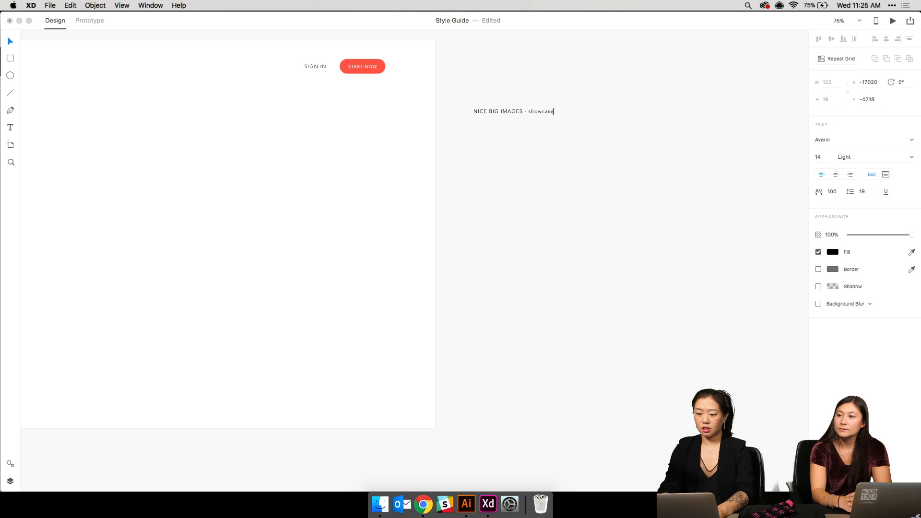
type(" their work!")
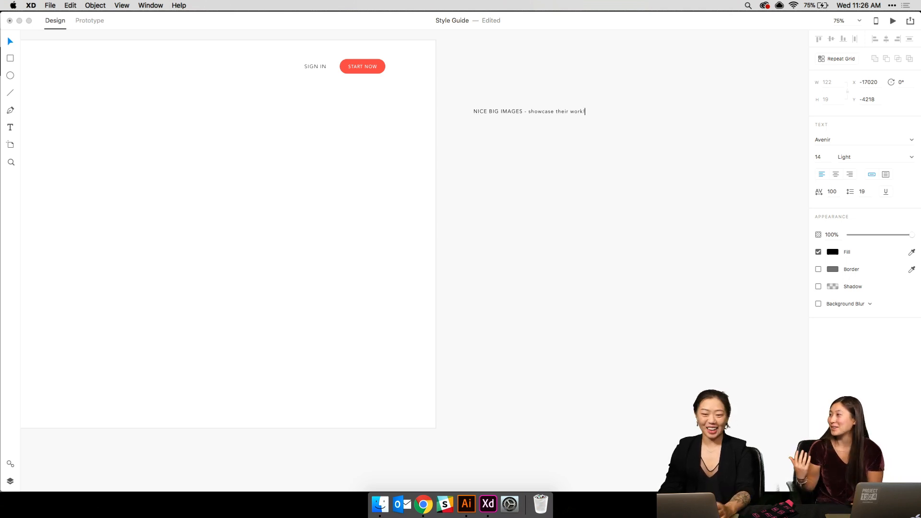
- Add the lines 'Profile Details', 'Website Social Media' and 'Contact me!' to the note
key("super+1")
scroll(486, 113, "up", 3)
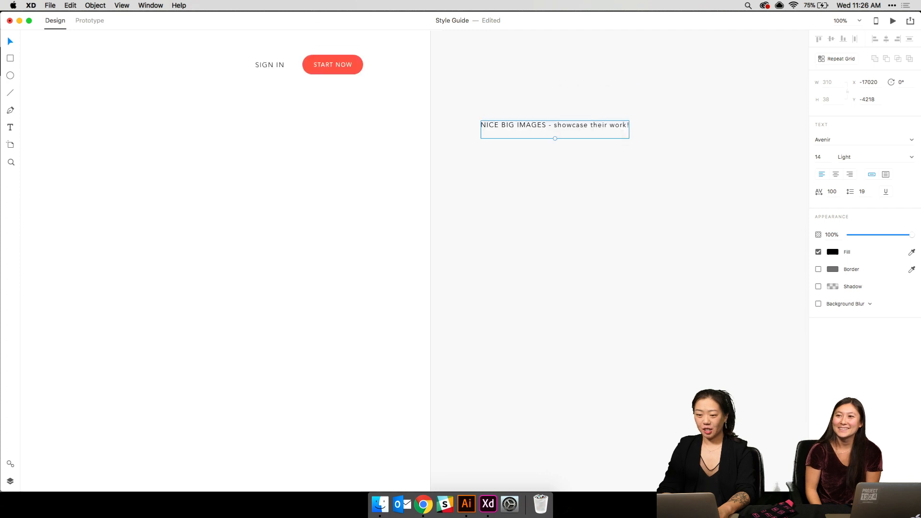
double_click(558, 125)
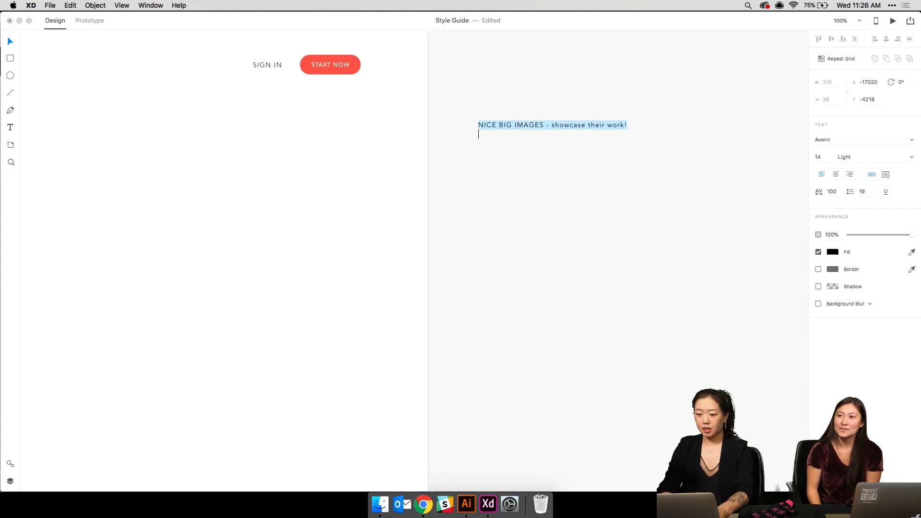
type("Profile ")
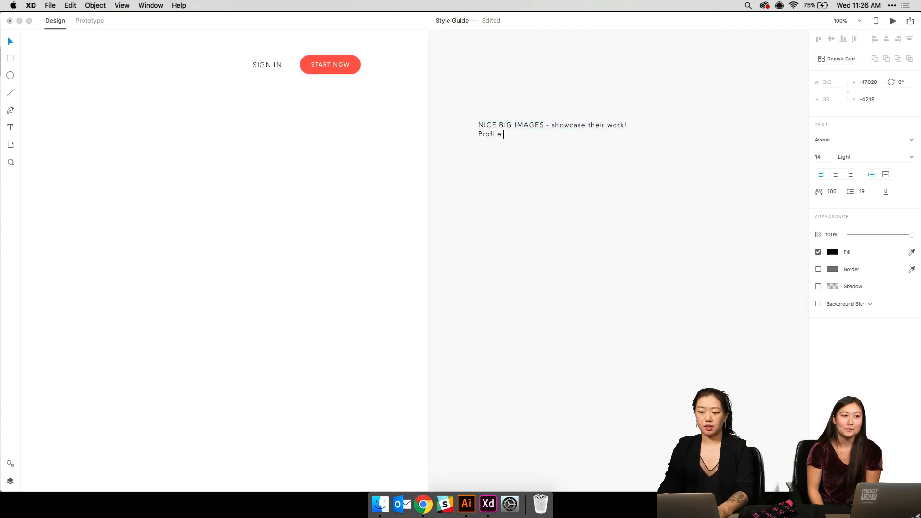
type("Details")
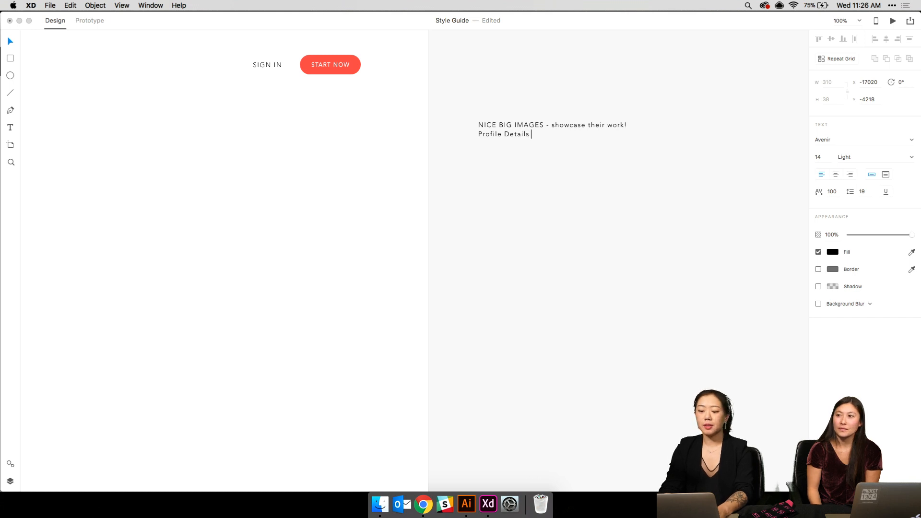
key("Return")
type("Web")
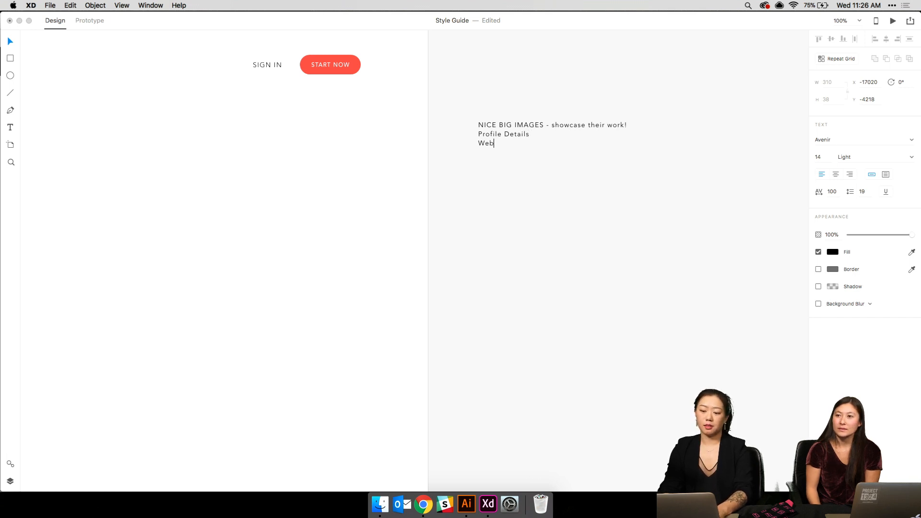
type("site ")
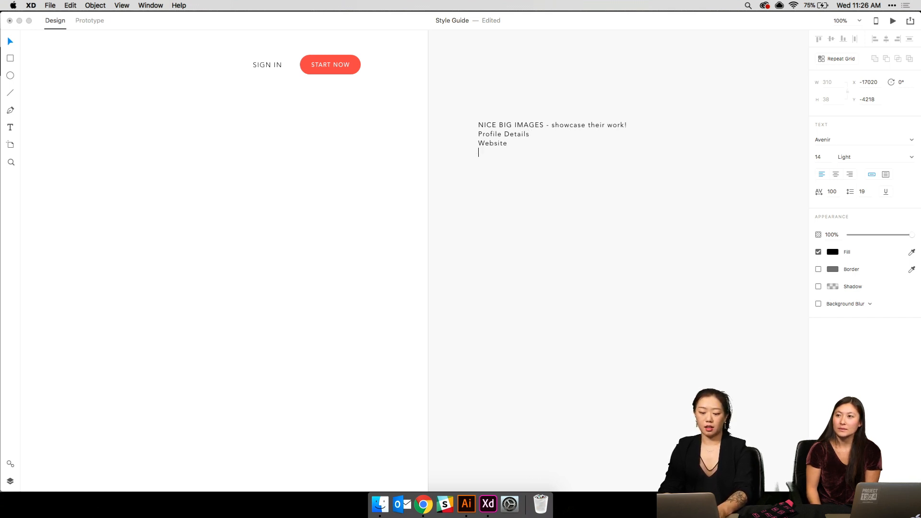
type("Social Media ")
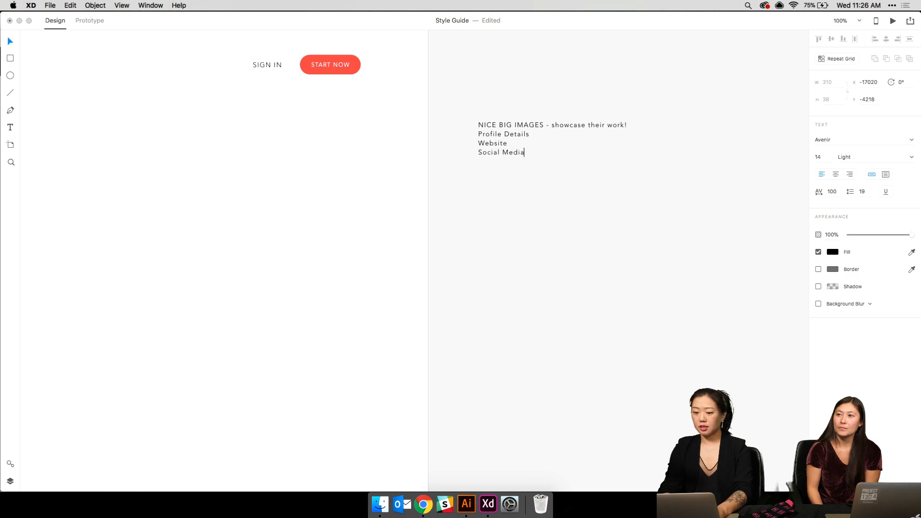
type("S")
key("BackSpace")
type("Contact me!")
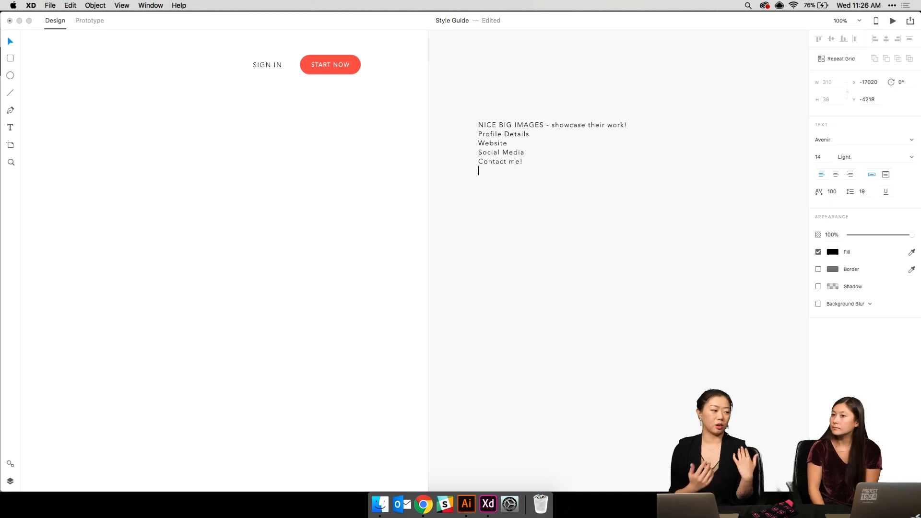
- Add the lines 'Online status' and 'Parameters - location, style' and finish editing
type("Online status")
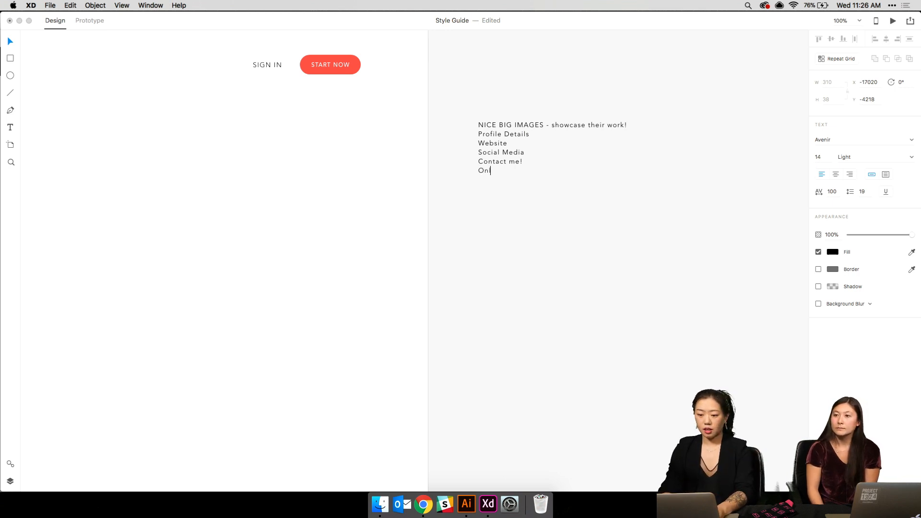
key("Return")
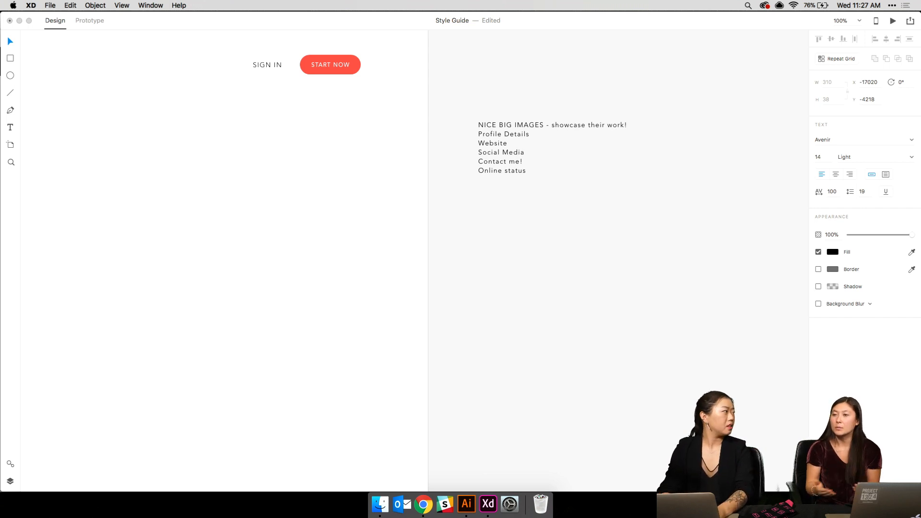
type("Parametr")
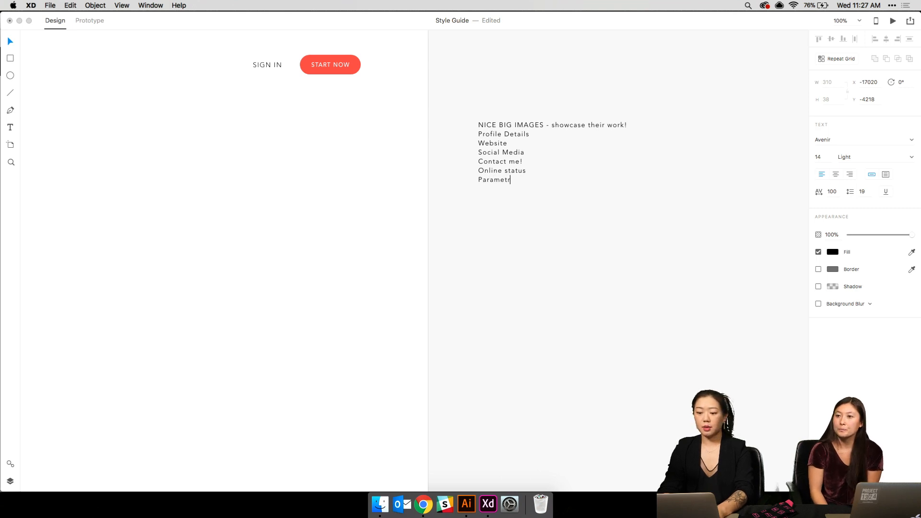
key("BackSpace")
type("ers - location")
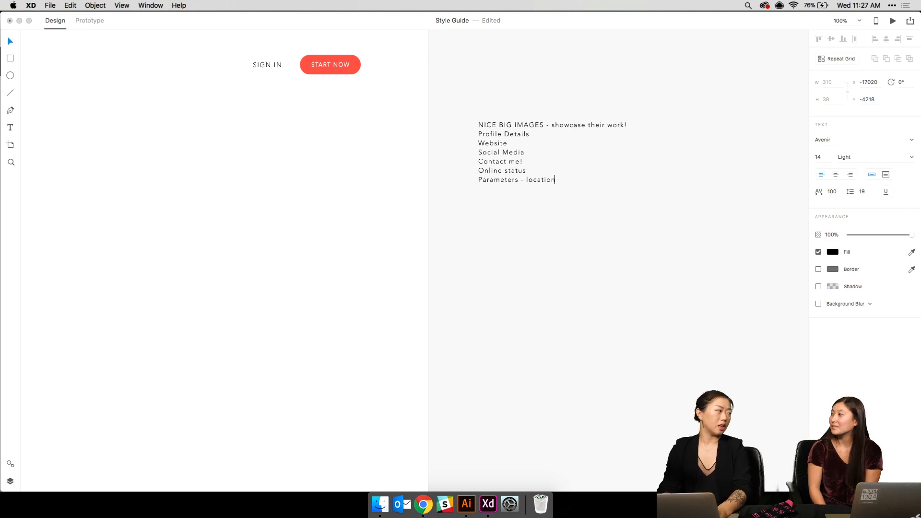
type(", style")
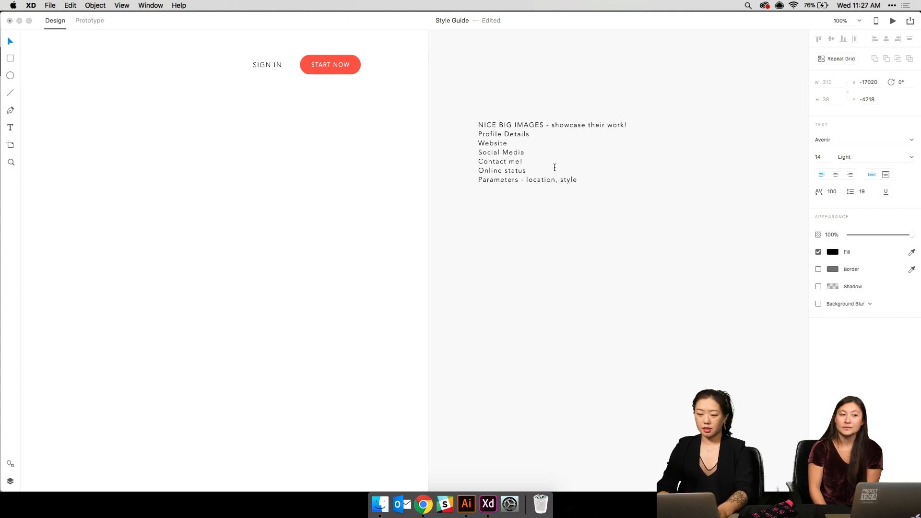
key("Escape")
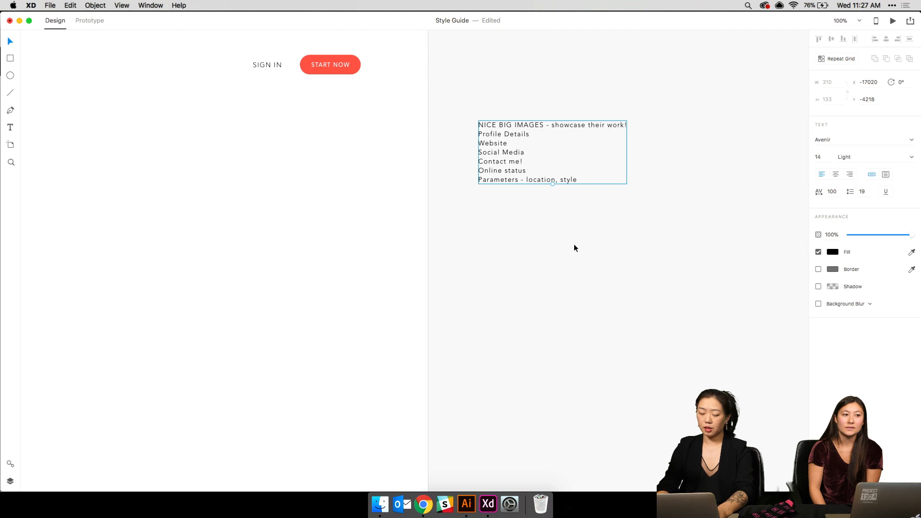
- Set the note's font size to 80, then change it to 40
left_click(818, 158)
type("80")
key("Return")
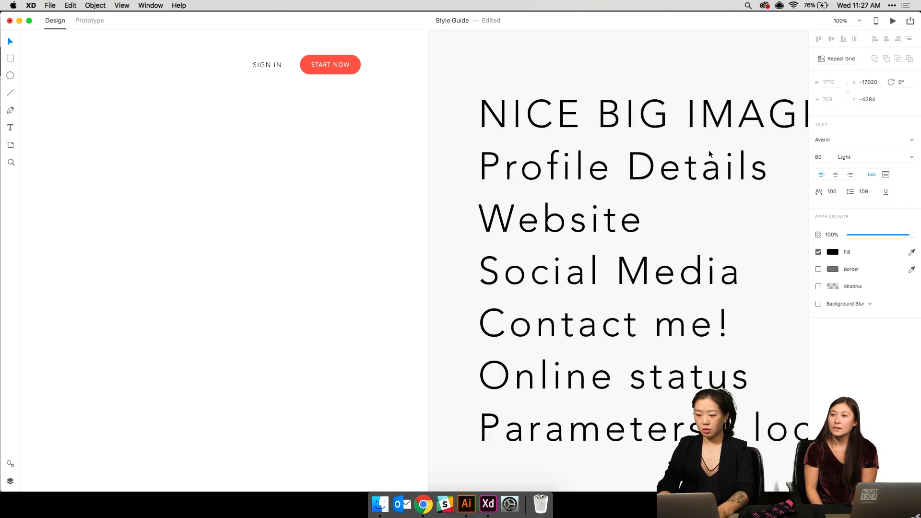
left_click(824, 156)
type("40")
key("Return")
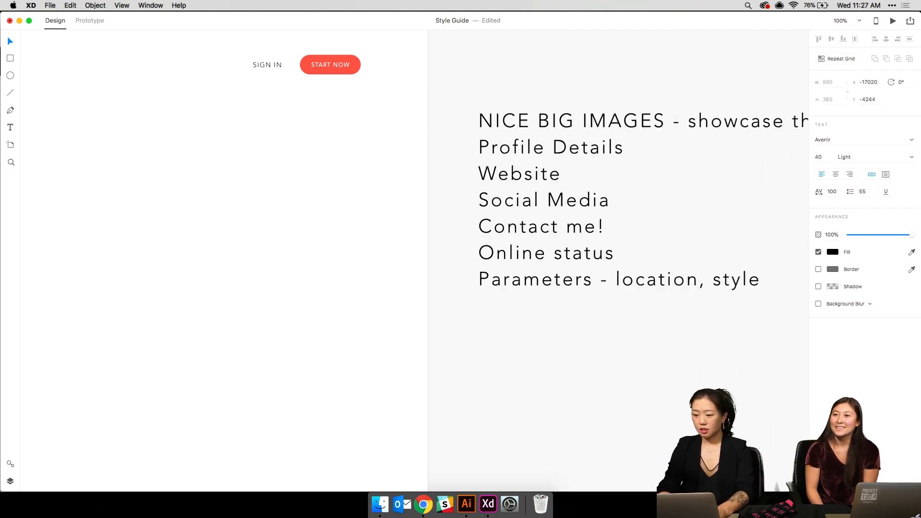
left_click(547, 355)
- Draw a borderless rectangle 400 tall across the artboard below the header
key("super+minus")
scroll(547, 358, "left", 6)
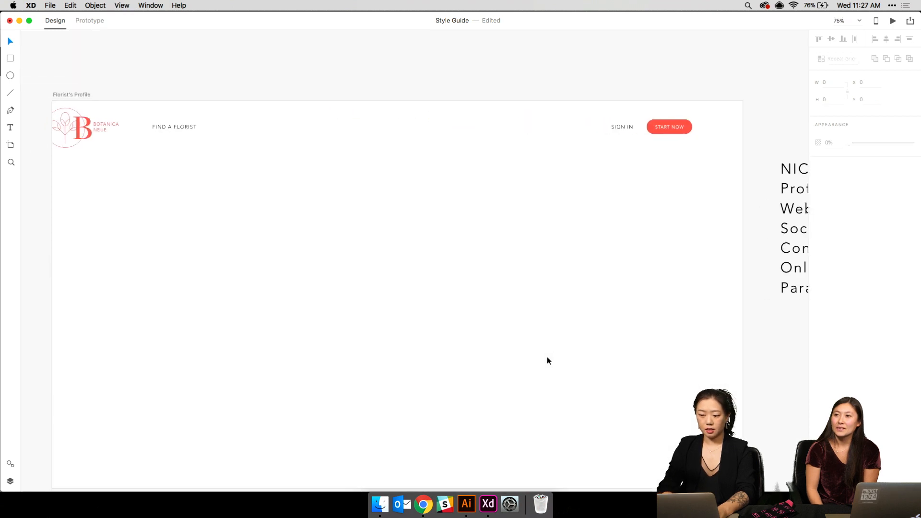
scroll(547, 358, "down", 1)
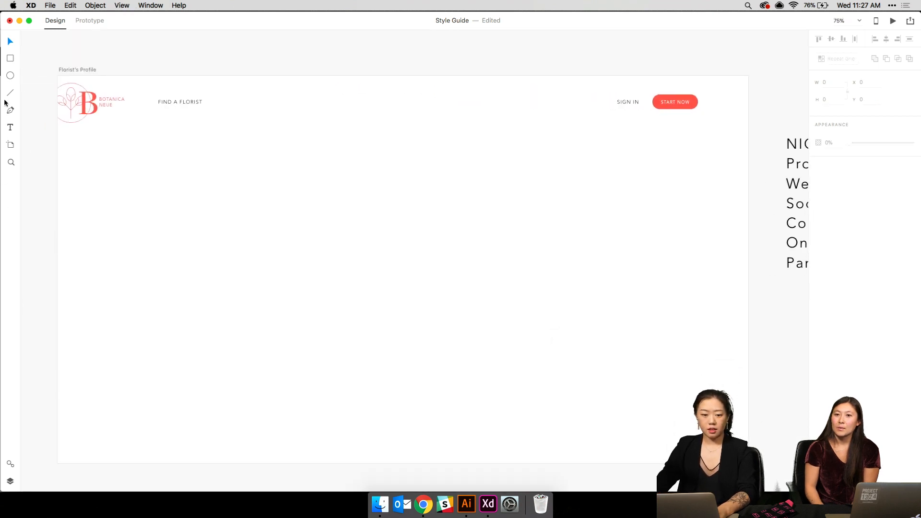
left_click(10, 58)
left_click_drag(58, 135, 749, 269)
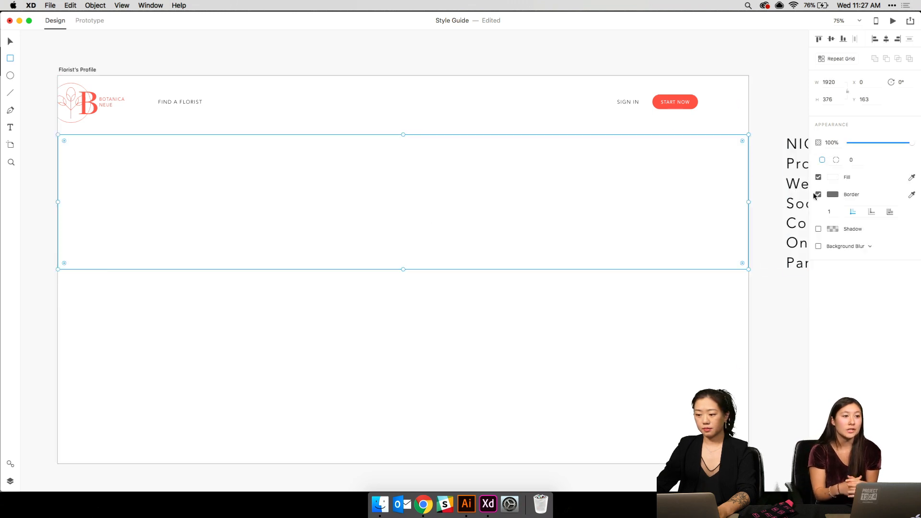
left_click(818, 194)
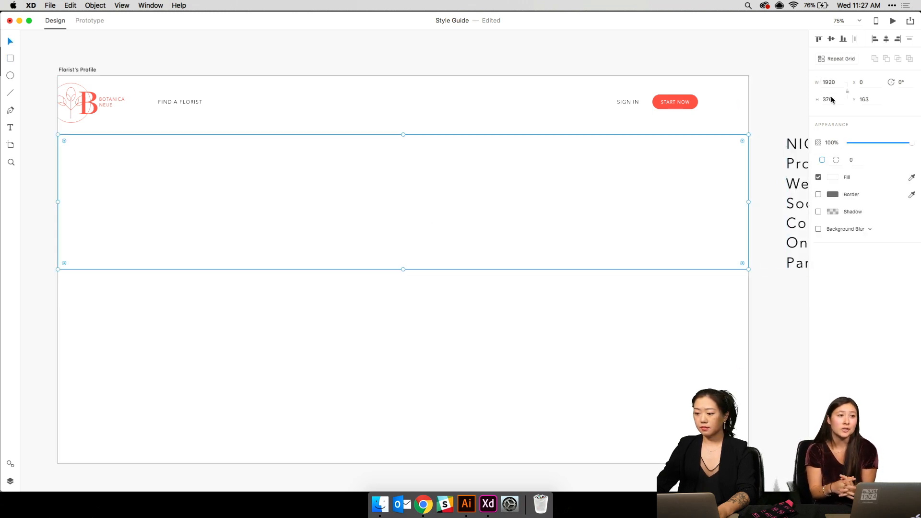
left_click(831, 100)
type("400")
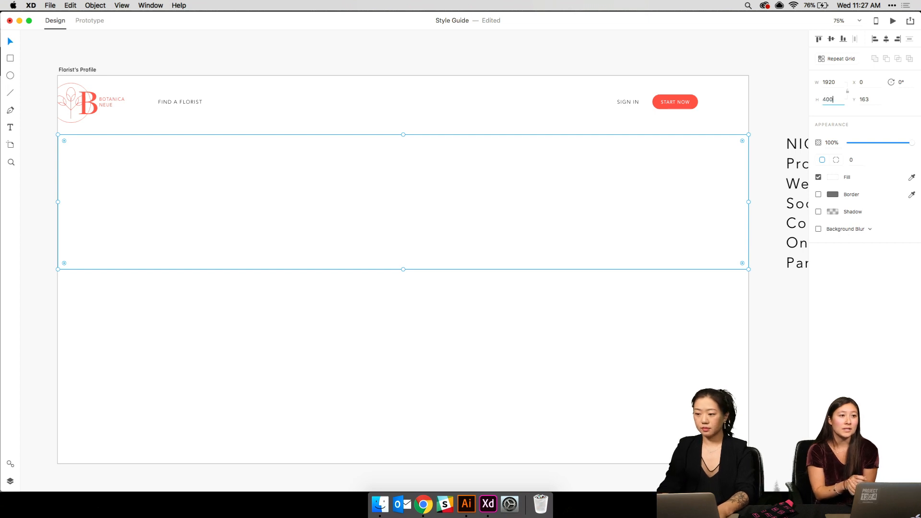
key("Return")
- Fill the rectangle with a very light grey
left_click(473, 185)
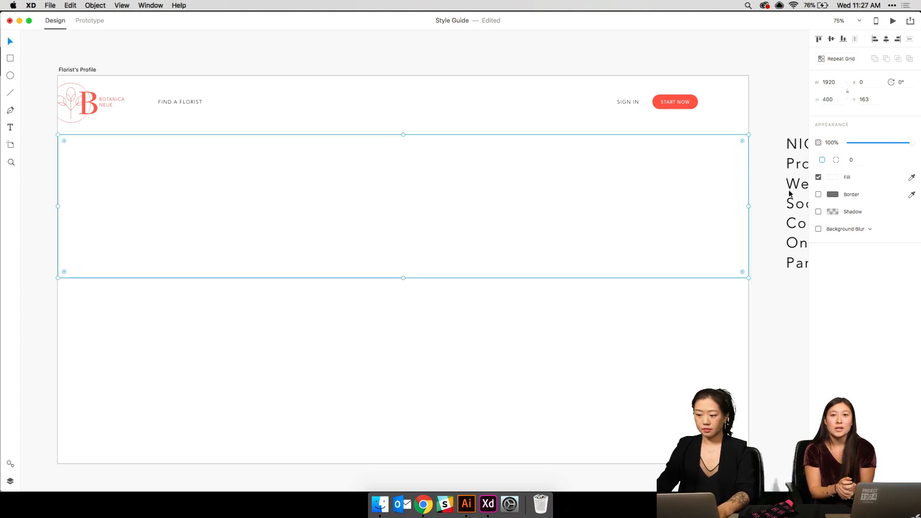
left_click(833, 178)
left_click_drag(722, 134, 657, 131)
left_click(381, 311)
scroll(392, 232, "right", 1)
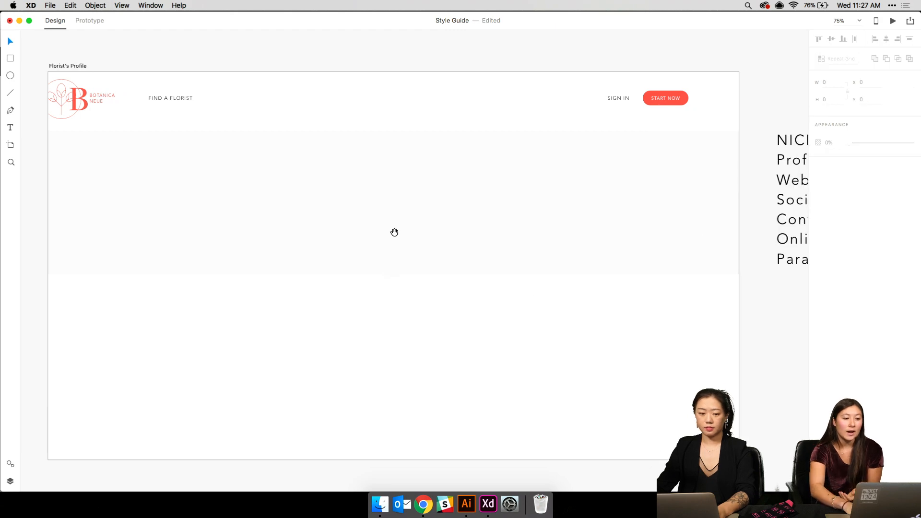
- Scroll through the free UI kits post, then switch to the Dashboard-UI-Kit-final file in Adobe XD
key("super+shift+apostrophe")
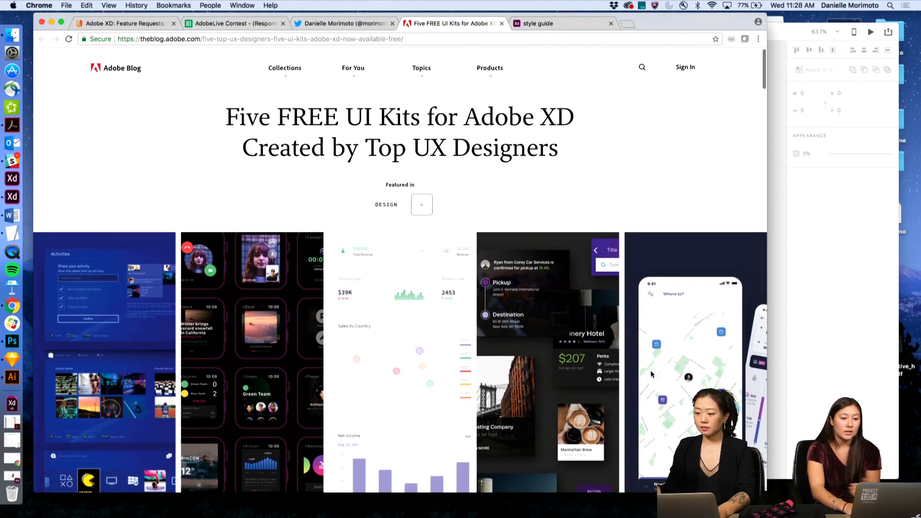
scroll(651, 372, "down", 5)
scroll(651, 375, "down", 5)
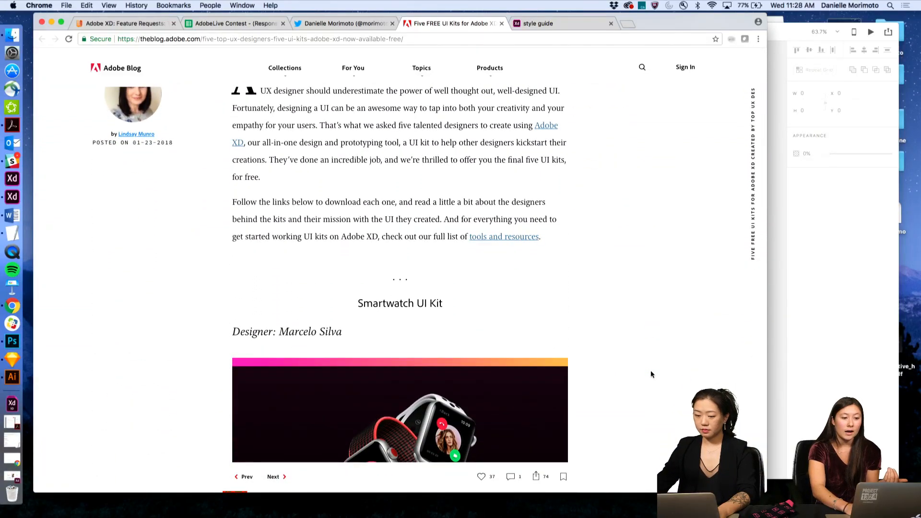
scroll(651, 375, "down", 1)
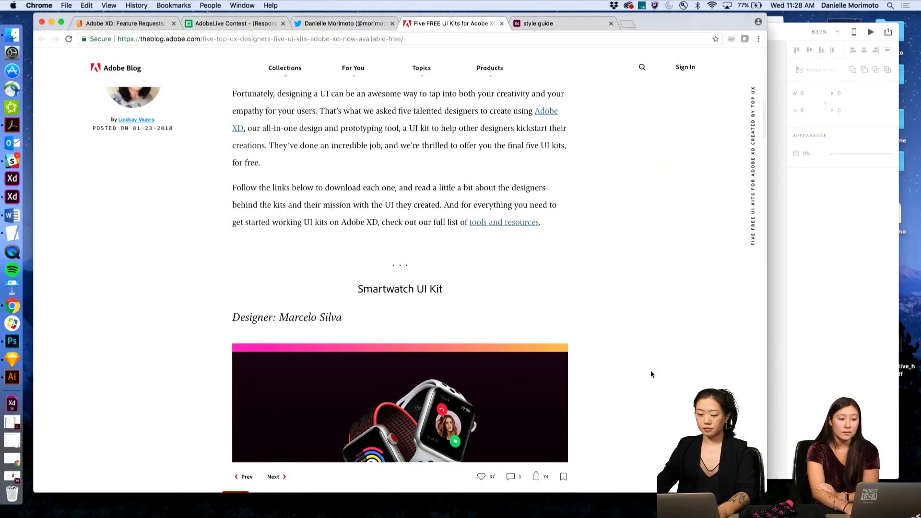
scroll(651, 374, "down", 1)
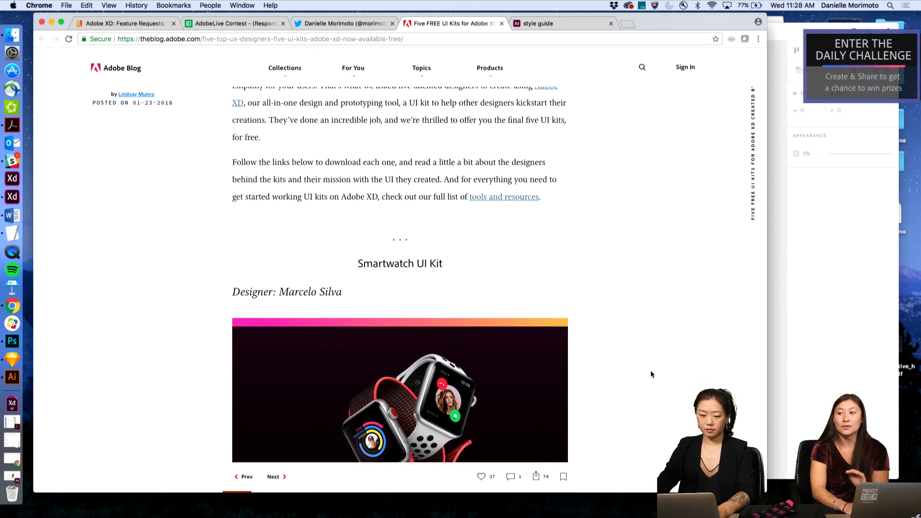
scroll(652, 372, "down", 5)
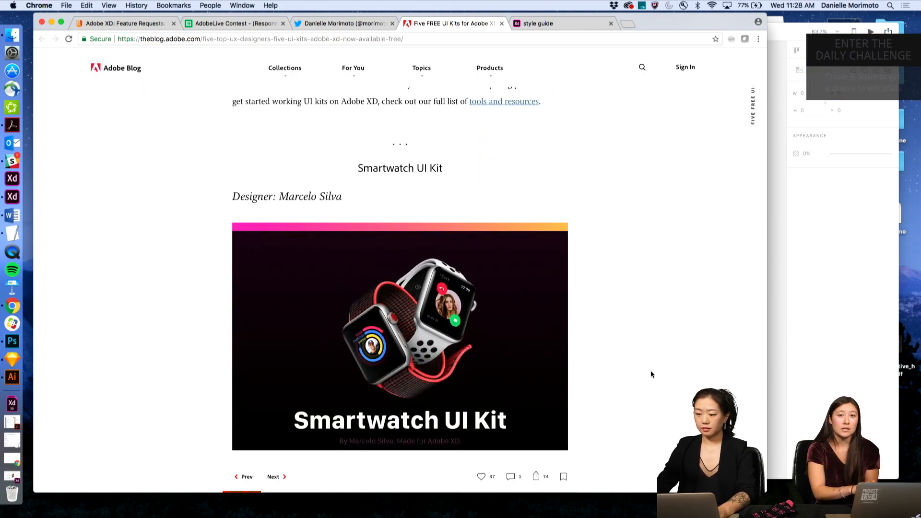
left_click(822, 298)
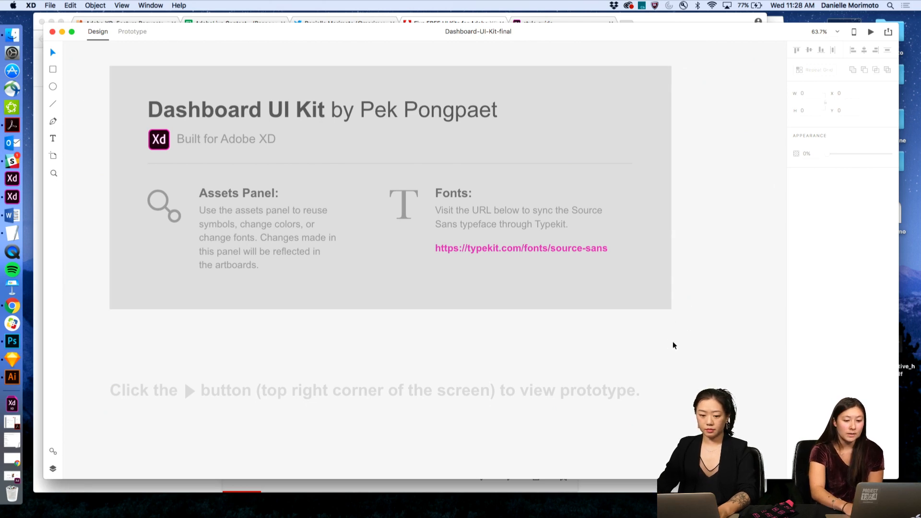
- Scroll through the kit's canvas, inspecting the UI Elements section
scroll(673, 345, "down", 2)
scroll(673, 346, "down", 5)
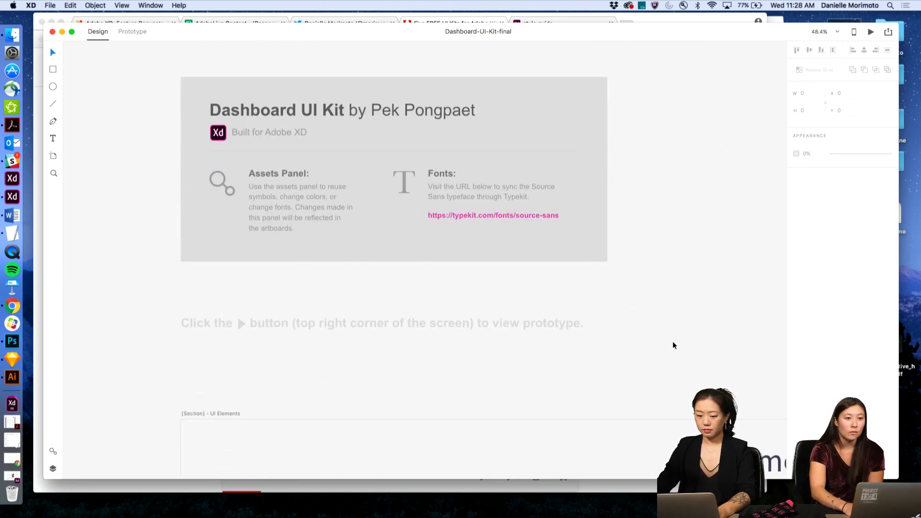
scroll(673, 347, "down", 5)
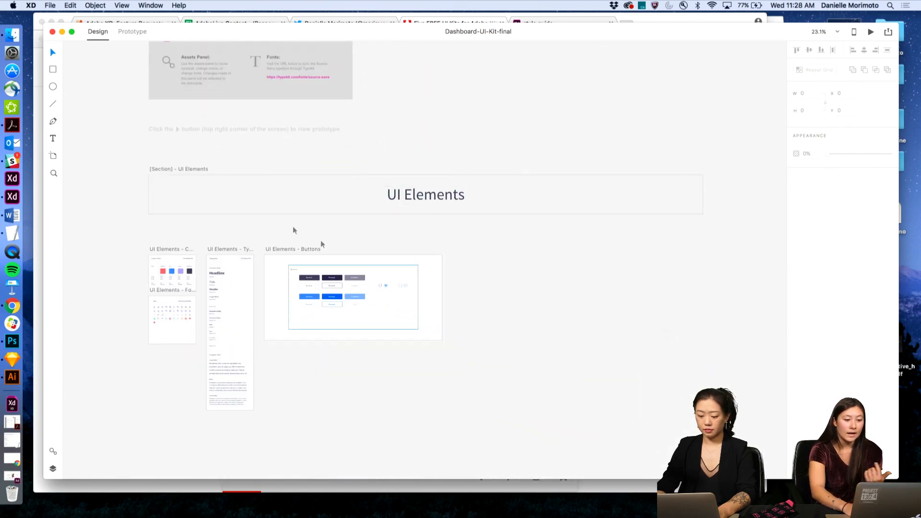
left_click(187, 171)
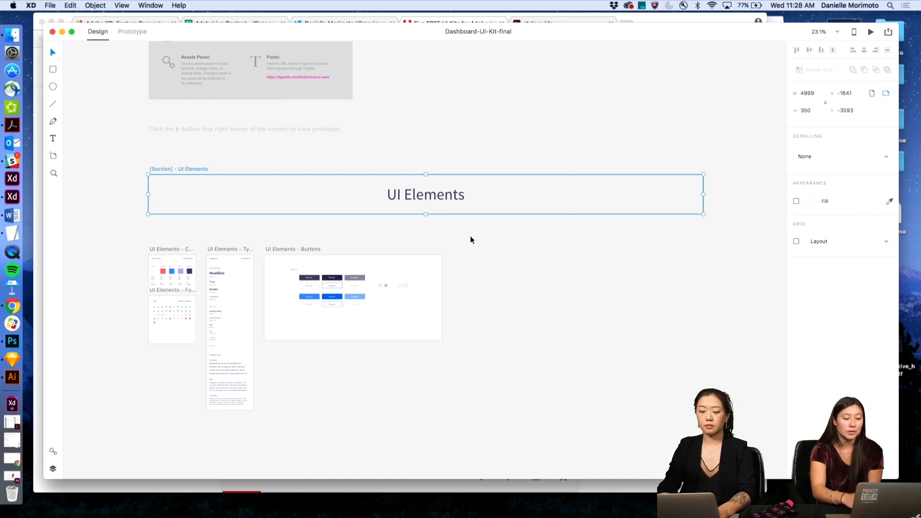
left_click(505, 248)
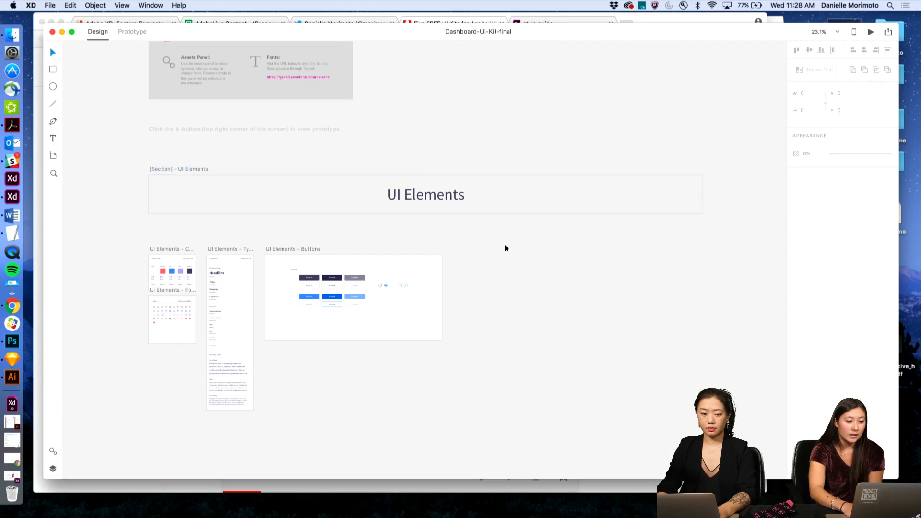
scroll(505, 250, "down", 3)
scroll(504, 257, "down", 5)
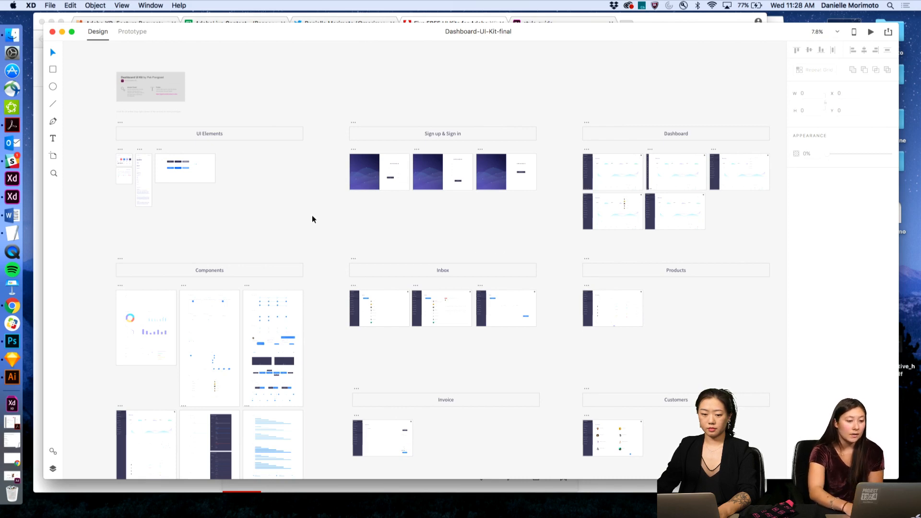
scroll(148, 158, "up", 4)
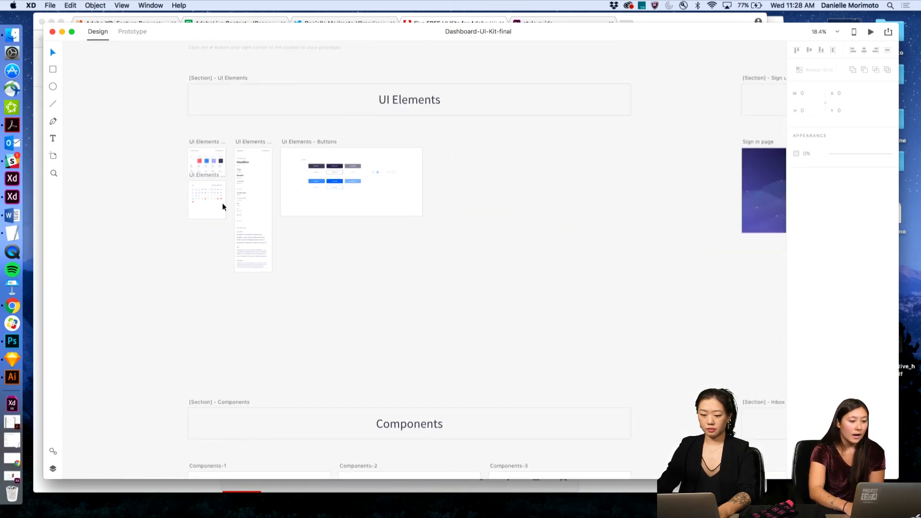
scroll(222, 207, "up", 10)
scroll(218, 211, "up", 10)
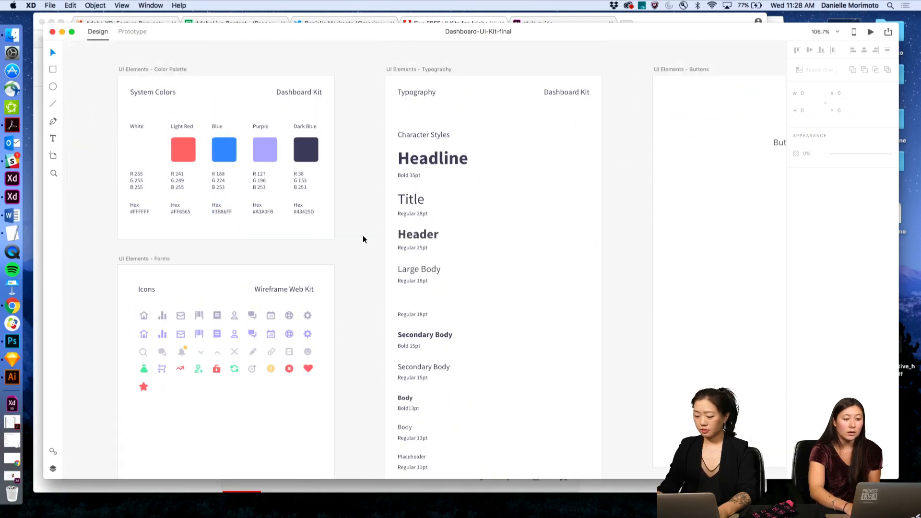
- Review the kit's shared colours, character styles and symbols in the Assets panel
left_click(53, 452)
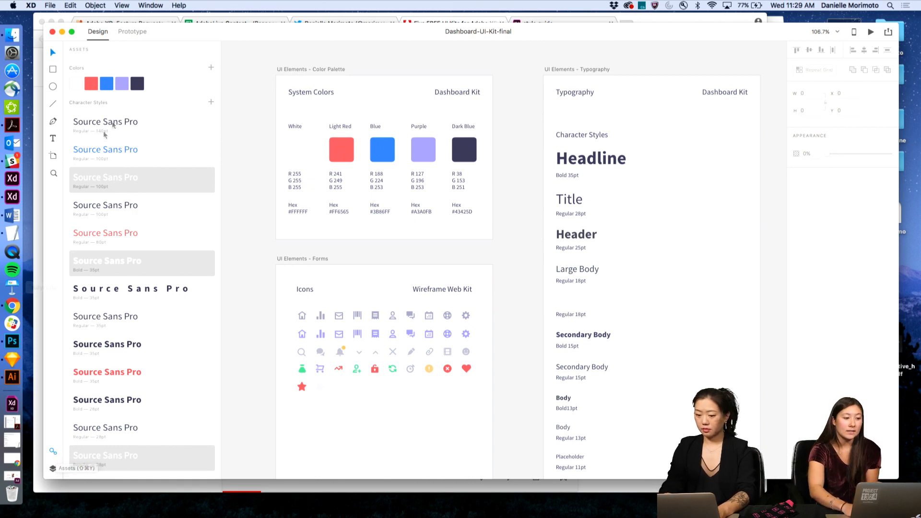
scroll(180, 108, "down", 3)
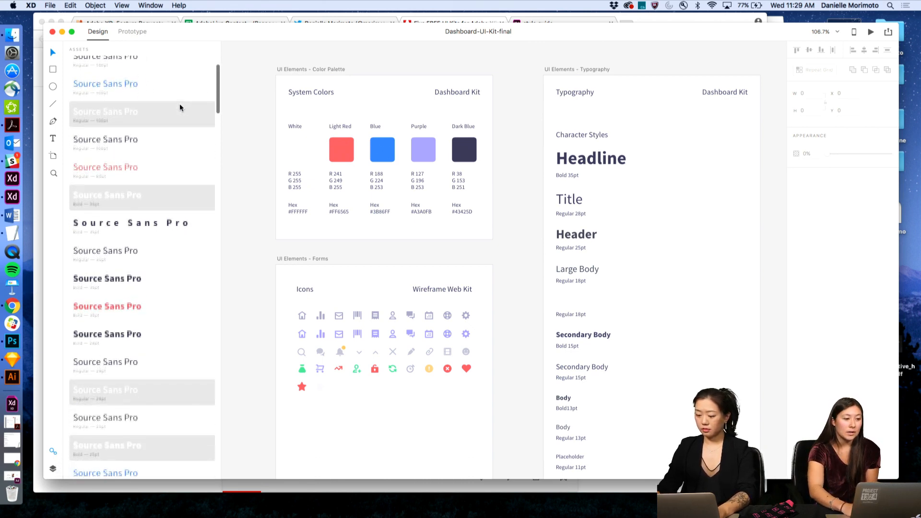
scroll(143, 177, "down", 10)
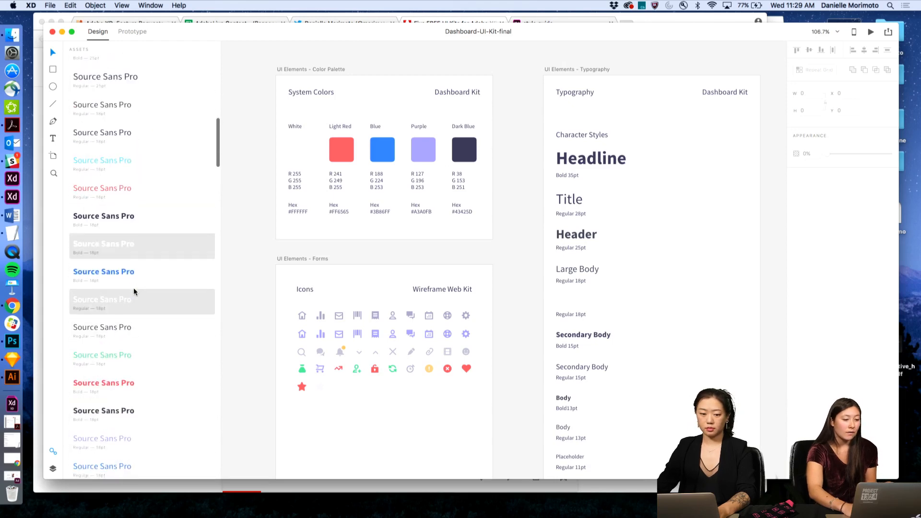
scroll(135, 292, "down", 15)
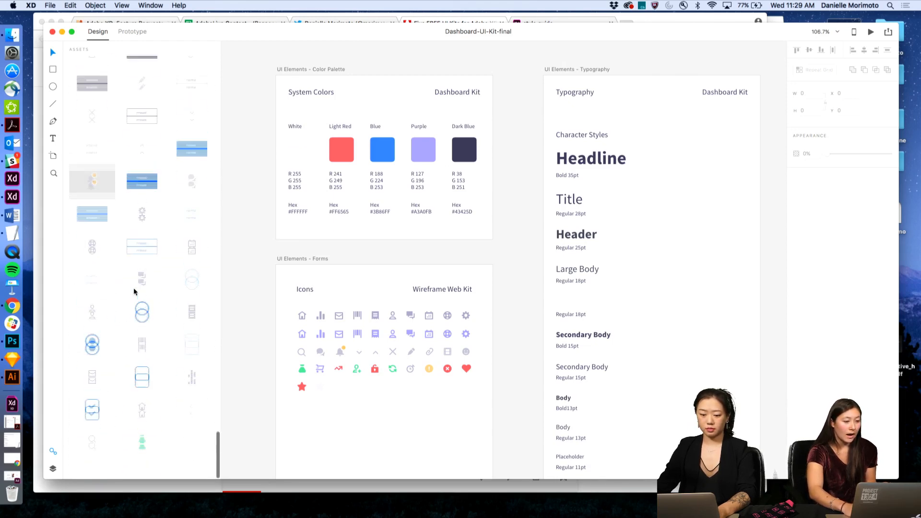
scroll(135, 291, "up", 10)
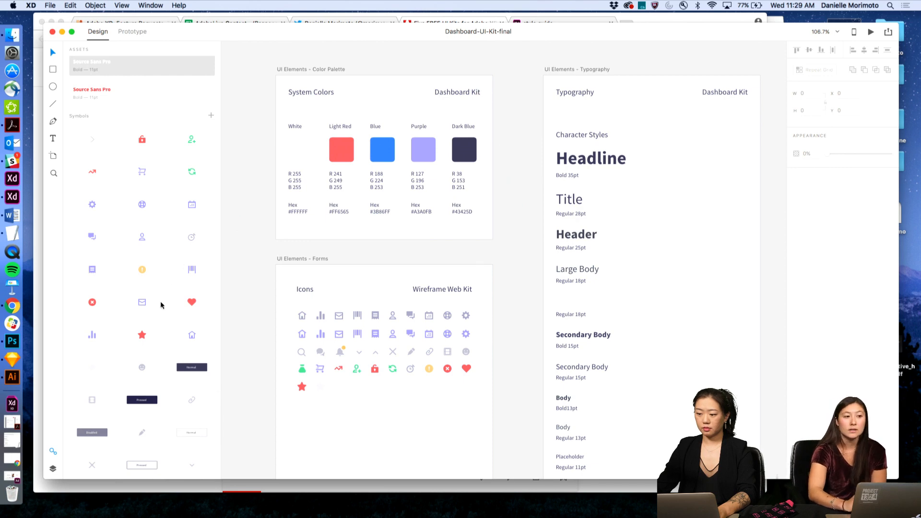
left_click(53, 452)
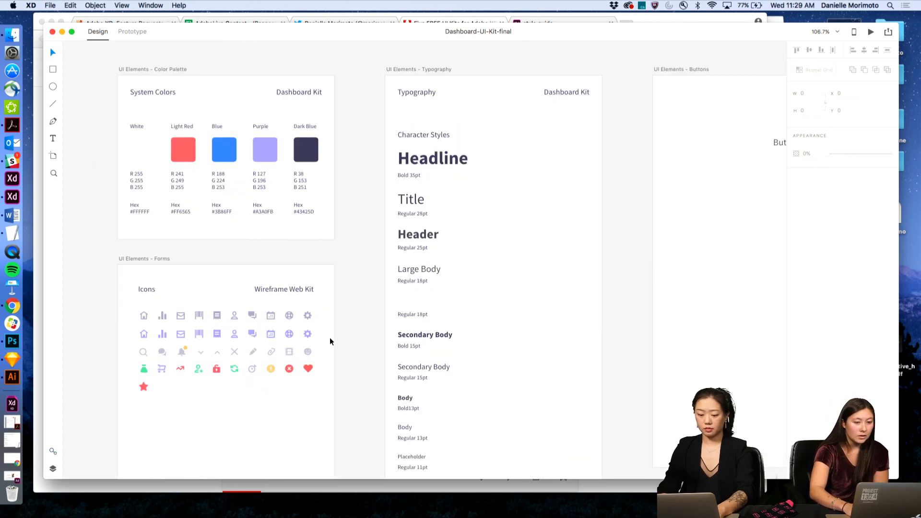
- Launch the Desktop Preview of the kit prototype at its login screen
scroll(329, 341, "down", 5)
scroll(330, 342, "down", 5)
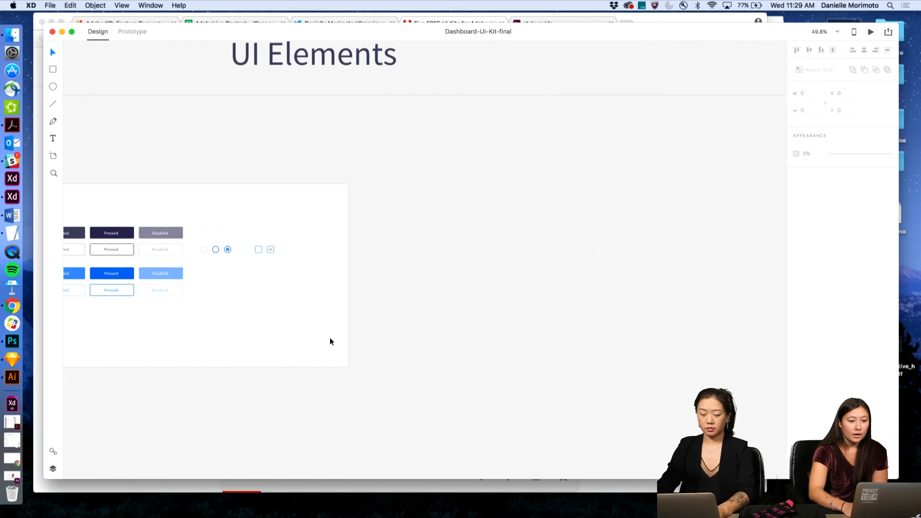
scroll(440, 333, "up", 5)
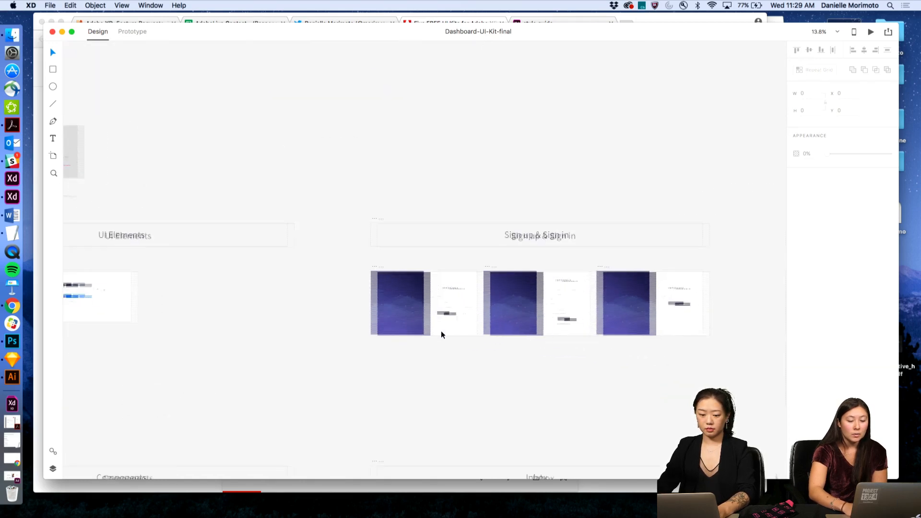
scroll(442, 335, "right", 10)
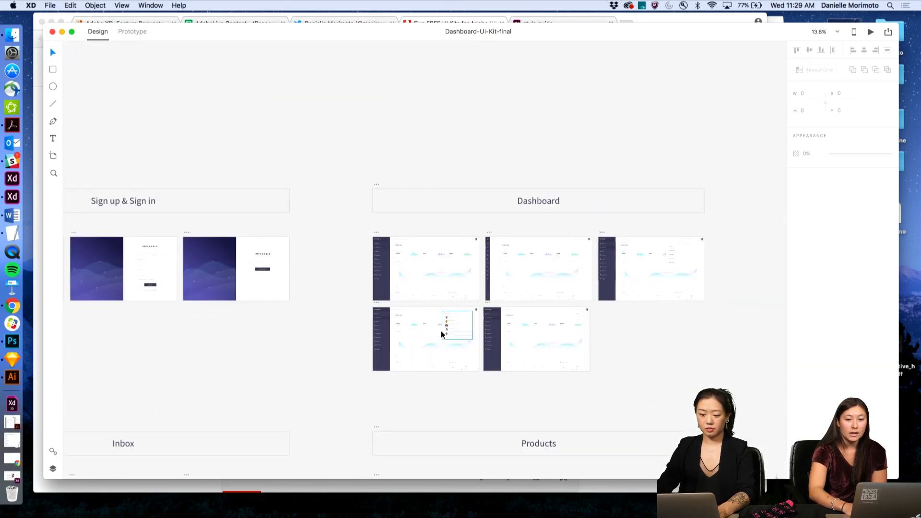
left_click(871, 32)
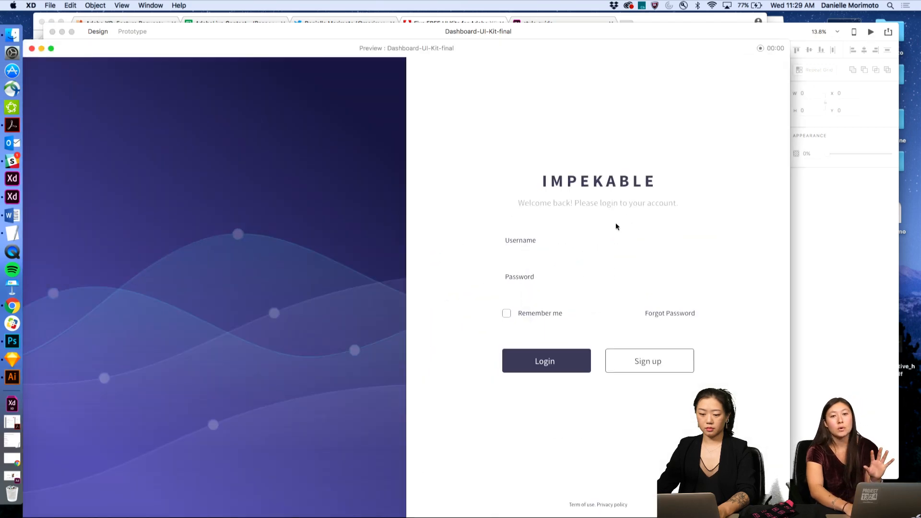
- Log in to the kit prototype, view its Inbox, Products and Invoices screens, then close the preview
left_click(545, 362)
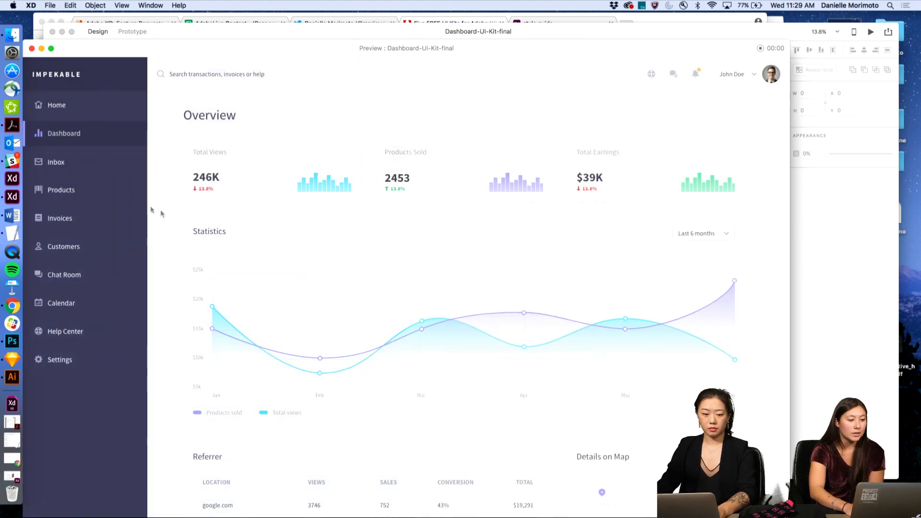
left_click(56, 163)
left_click(61, 193)
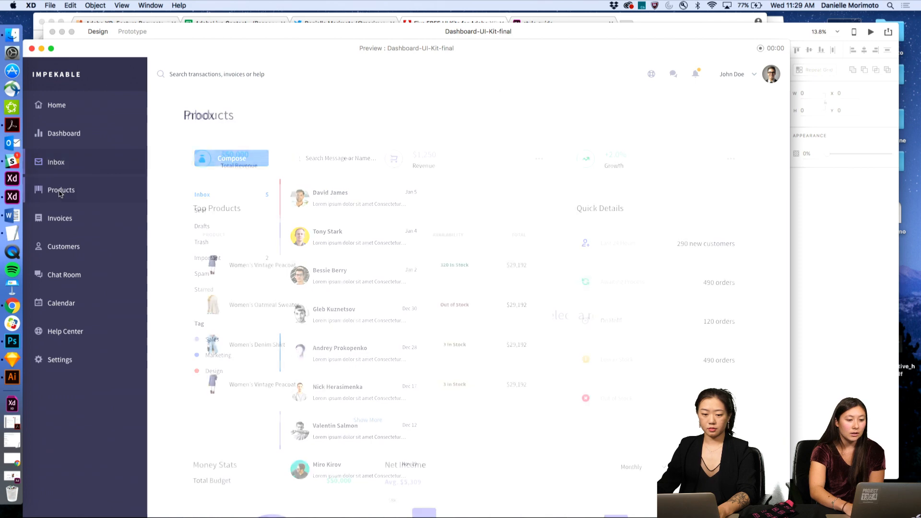
left_click(59, 220)
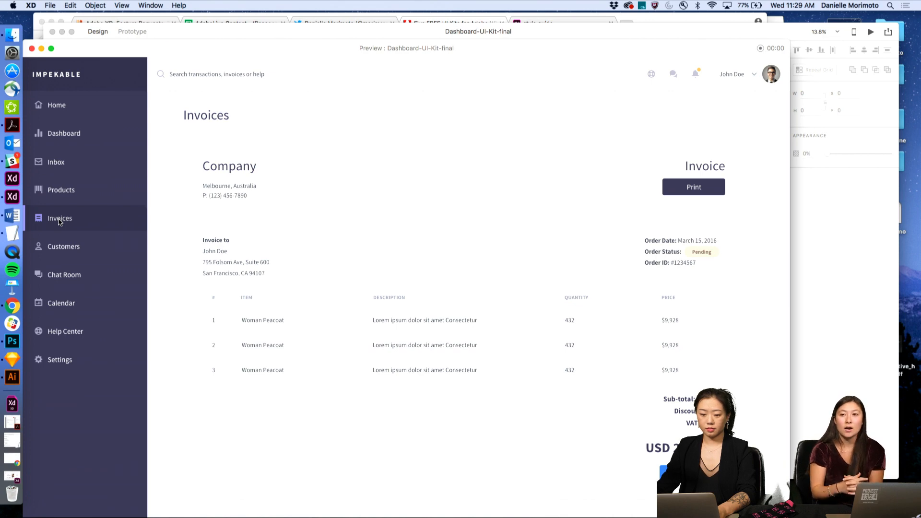
left_click(32, 47)
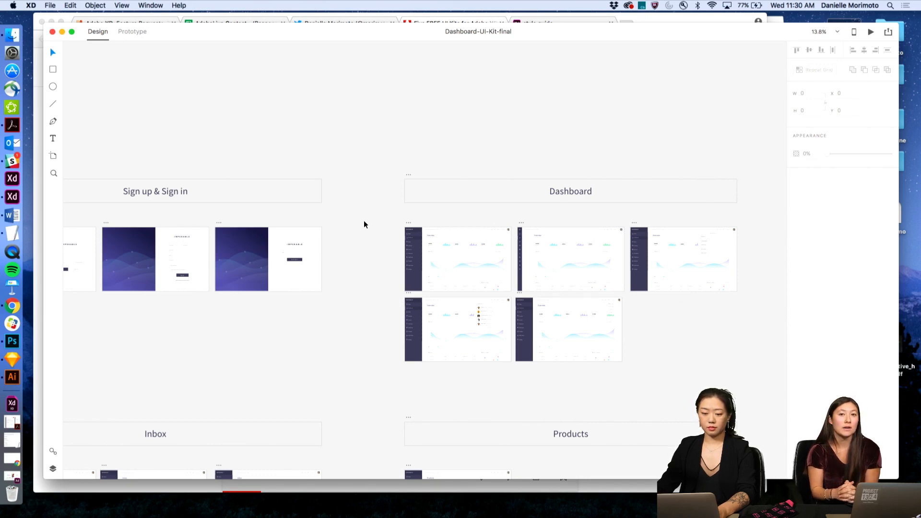
scroll(356, 233, "down", 5)
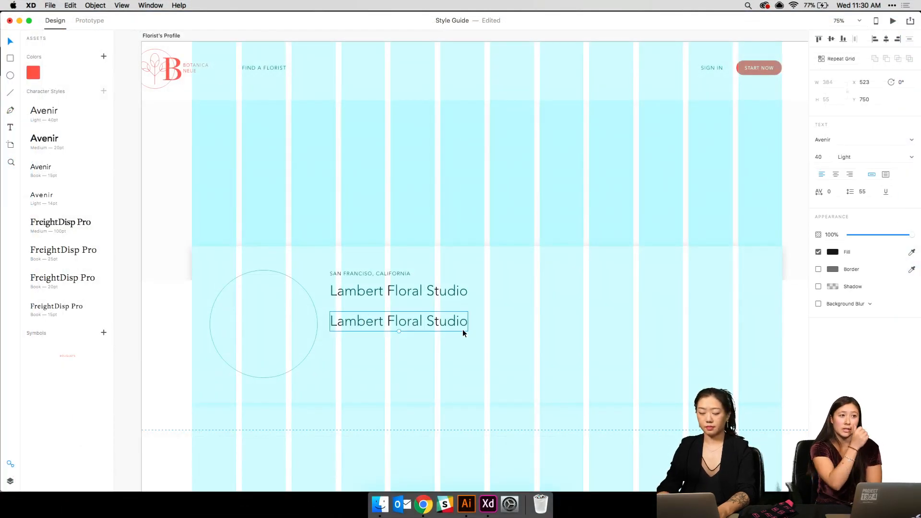
- Copy the Lambert Floral Studio card grid and paste it right of the Florist's Profile artboard
scroll(463, 330, "down", 5)
scroll(463, 329, "up", 7)
scroll(462, 329, "up", 10)
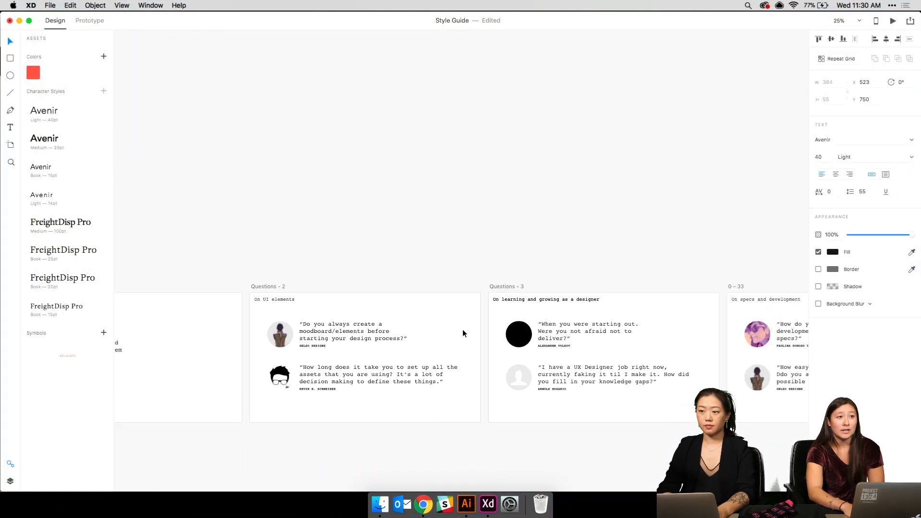
scroll(462, 329, "right", 3)
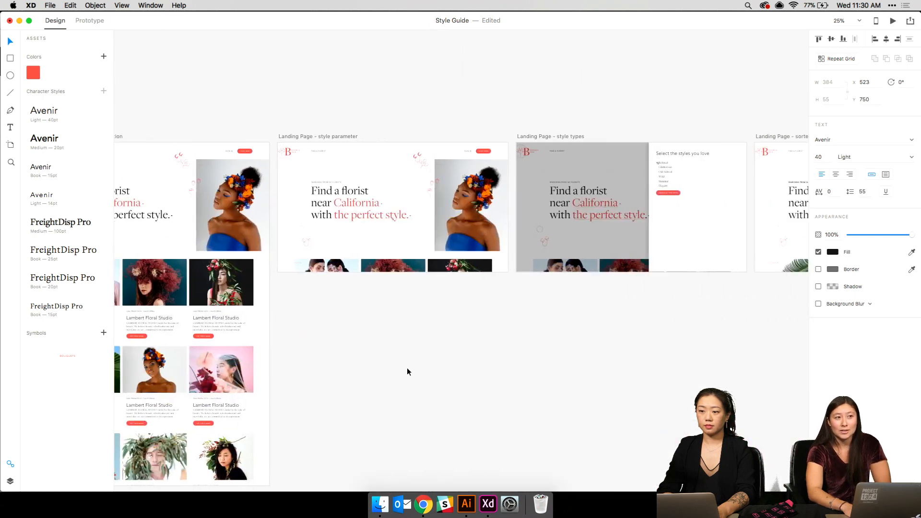
left_click(215, 289)
key("super+c")
scroll(215, 290, "down", 10)
scroll(215, 290, "left", 4)
scroll(216, 293, "down", 5)
scroll(216, 292, "left", 3)
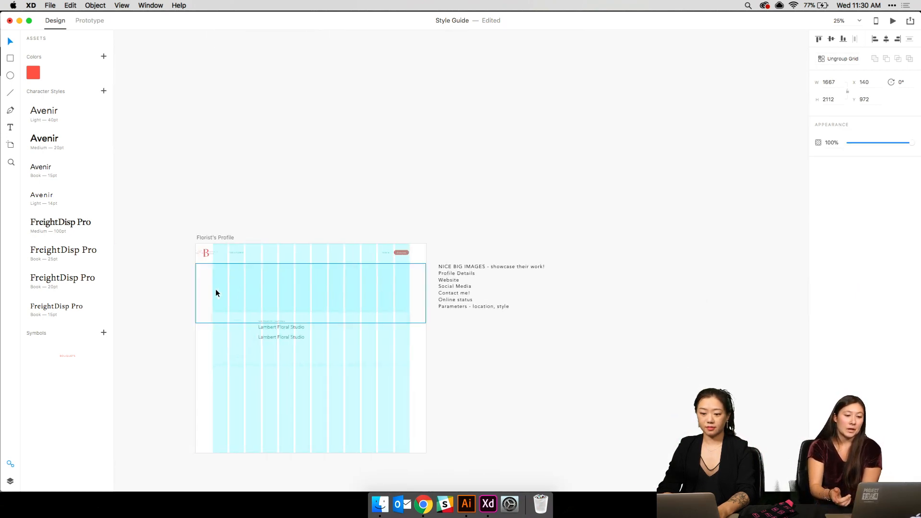
left_click(312, 305)
key("super+v")
left_click_drag(312, 305, 571, 296)
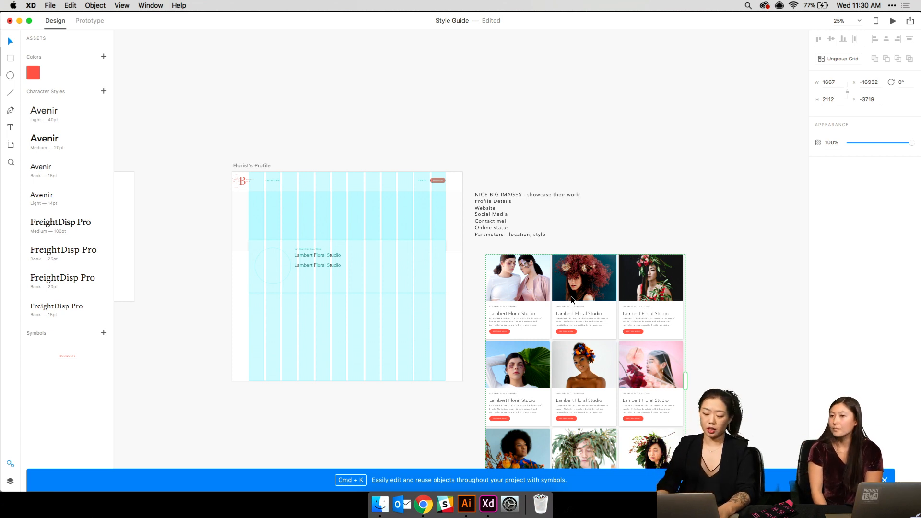
- Shrink the repeat grid to a single card and hide the artboard's layout grid columns
scroll(571, 299, "down", 5)
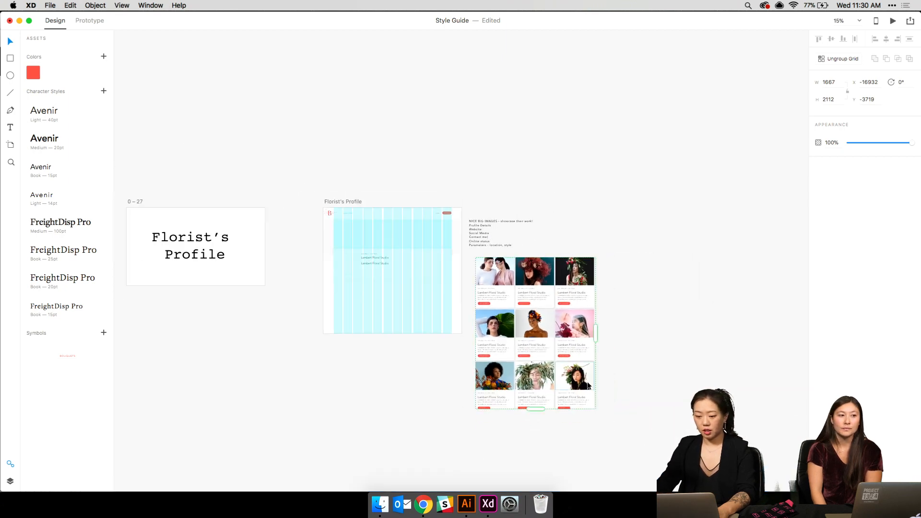
left_click_drag(536, 409, 534, 308)
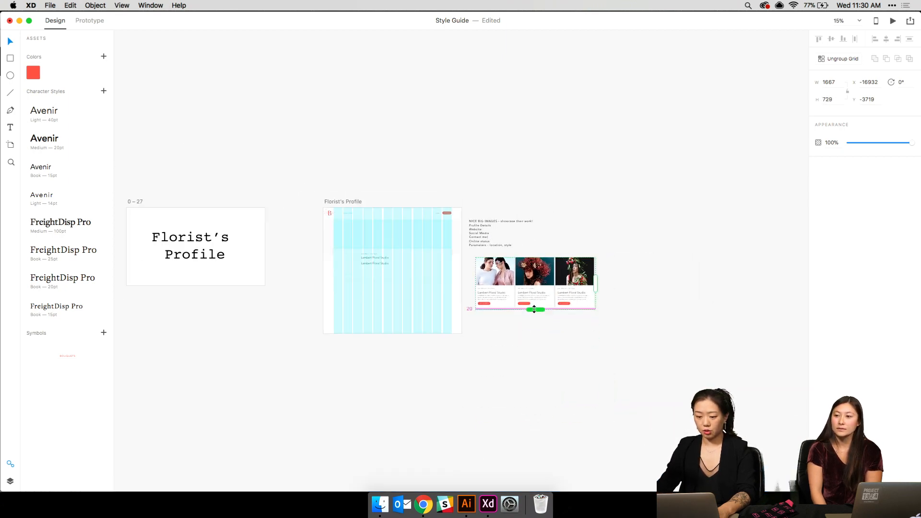
scroll(531, 258, "up", 5)
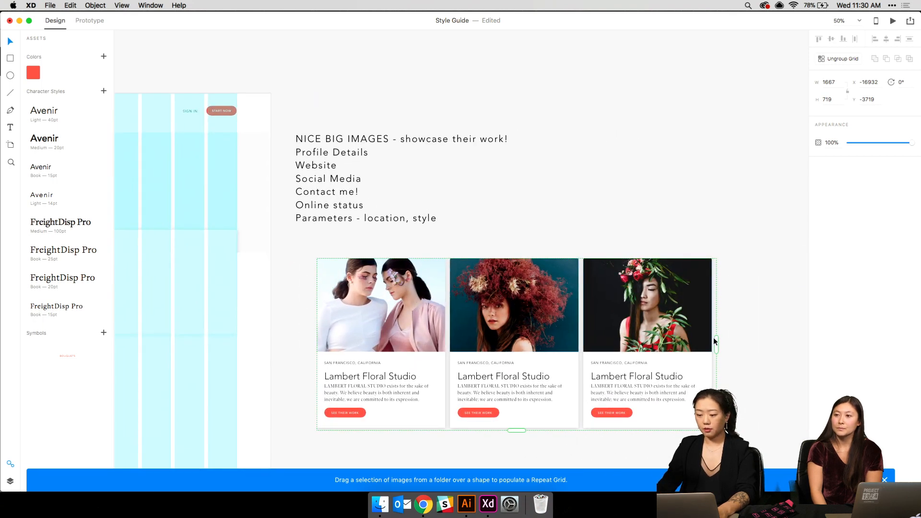
left_click_drag(716, 344, 447, 336)
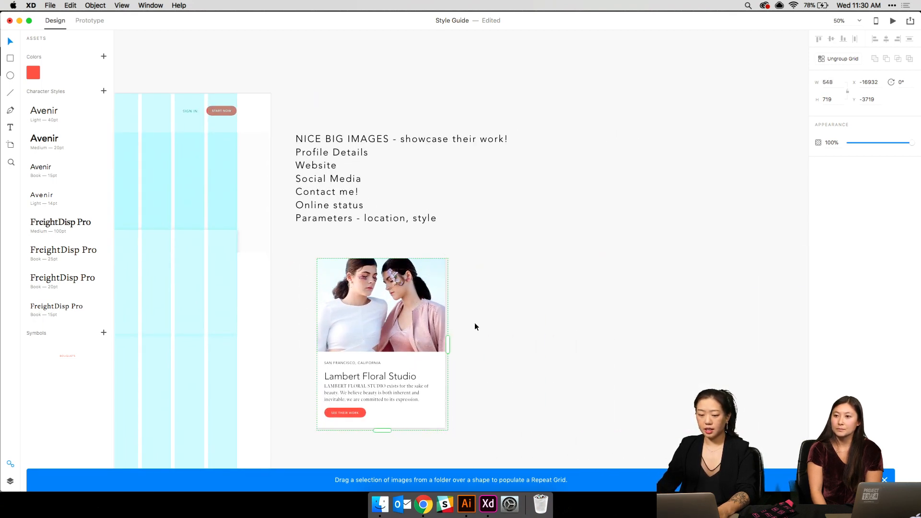
left_click(475, 325)
left_click_drag(393, 173, 724, 145)
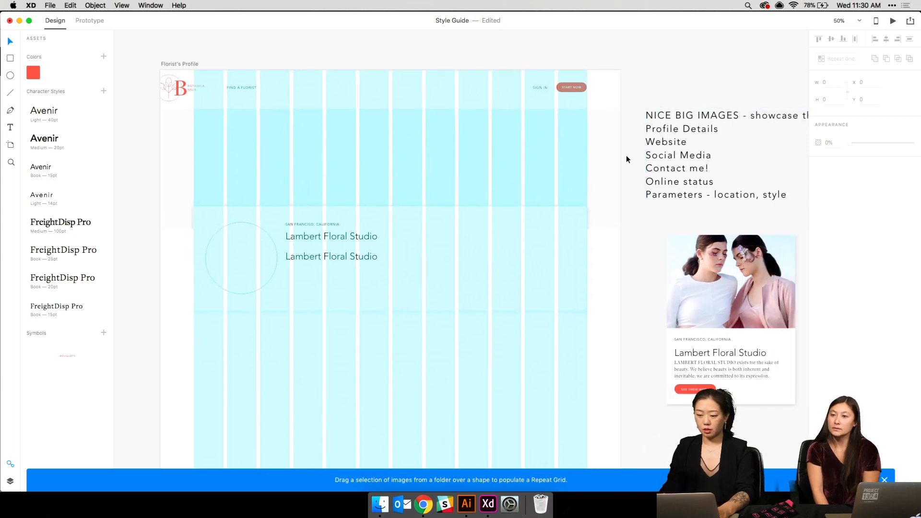
left_click(518, 176)
key("super+shift+apostrophe")
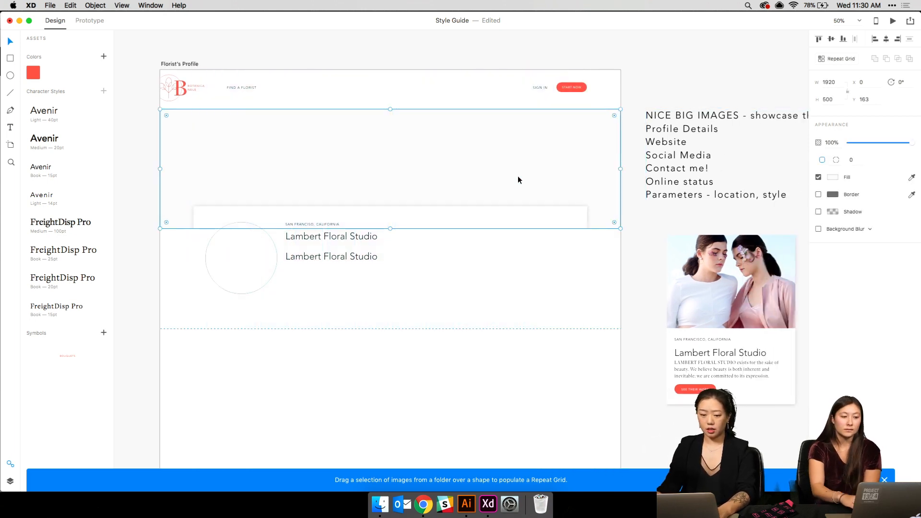
left_click(481, 366)
left_click(406, 113)
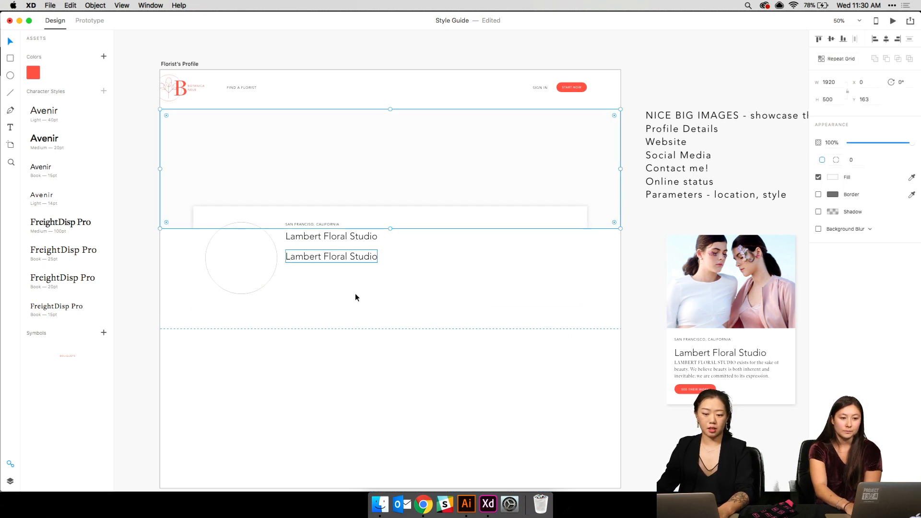
left_click(418, 295)
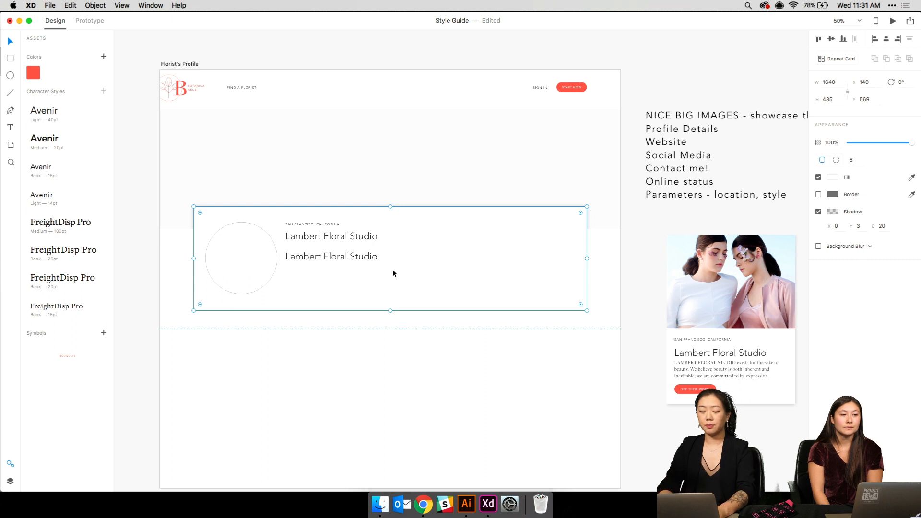
left_click(425, 162)
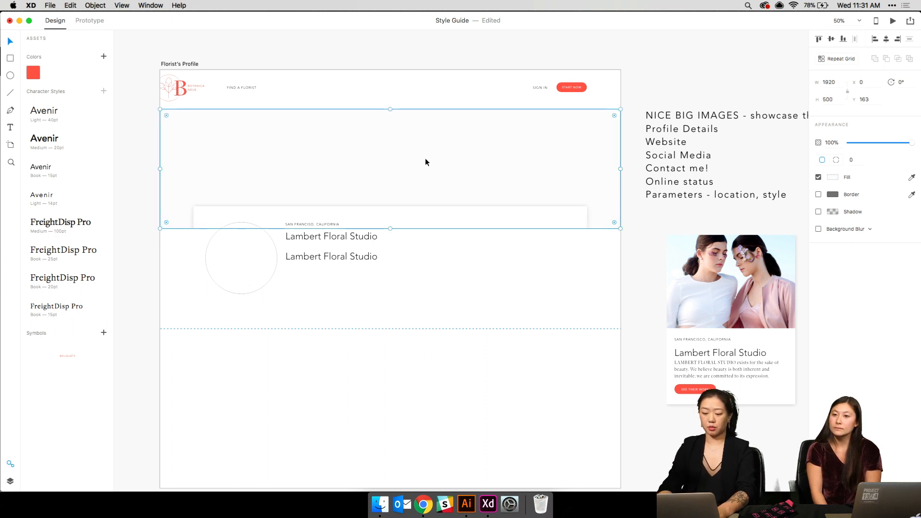
key("super+plus")
scroll(425, 159, "left", 3)
scroll(426, 158, "up", 2)
scroll(425, 159, "right", 1)
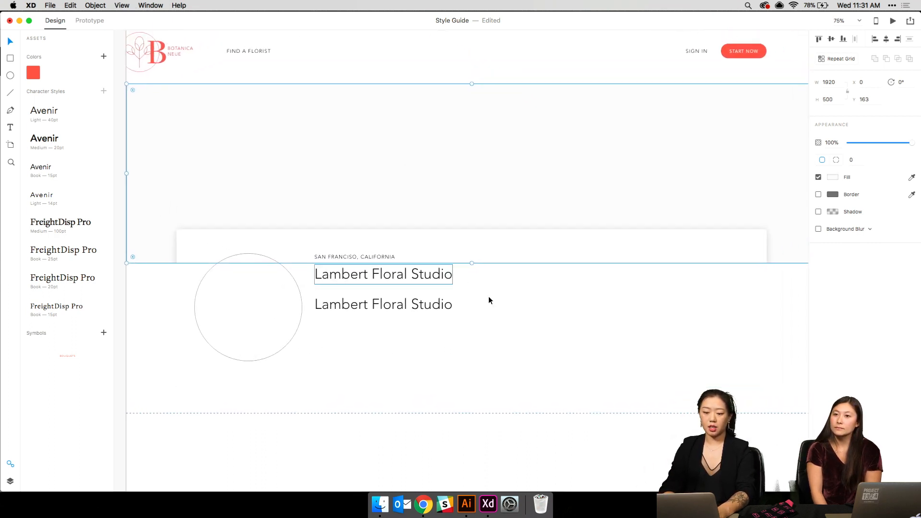
left_click(491, 303)
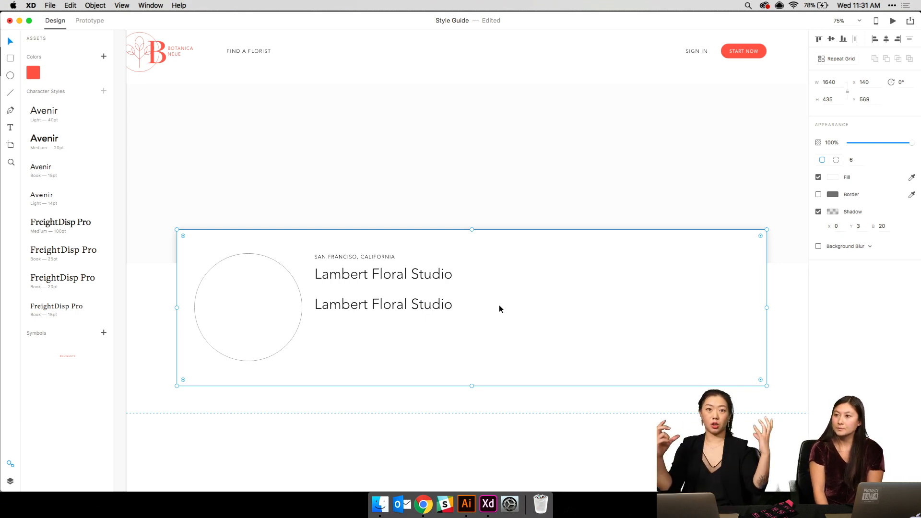
- Resize the card's avatar circle to 257 × 257 and move it slightly left
left_click(286, 274)
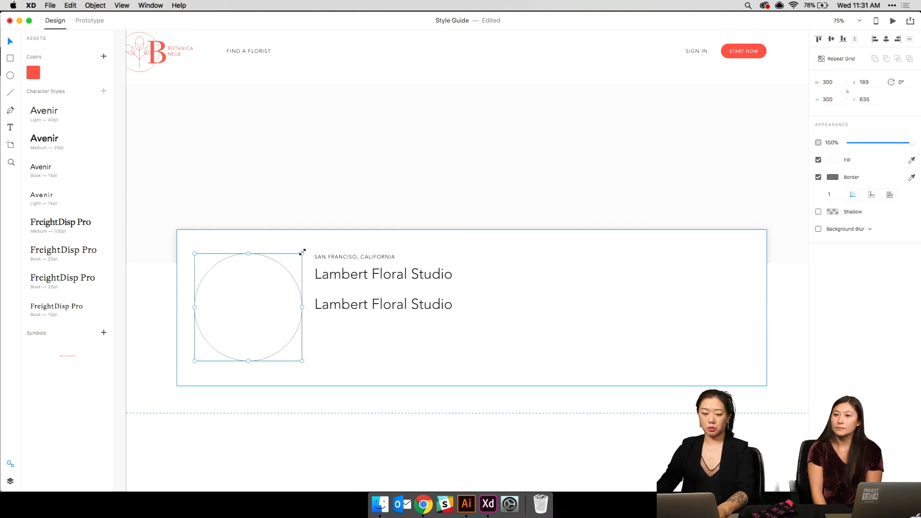
left_click_drag(194, 361, 209, 346)
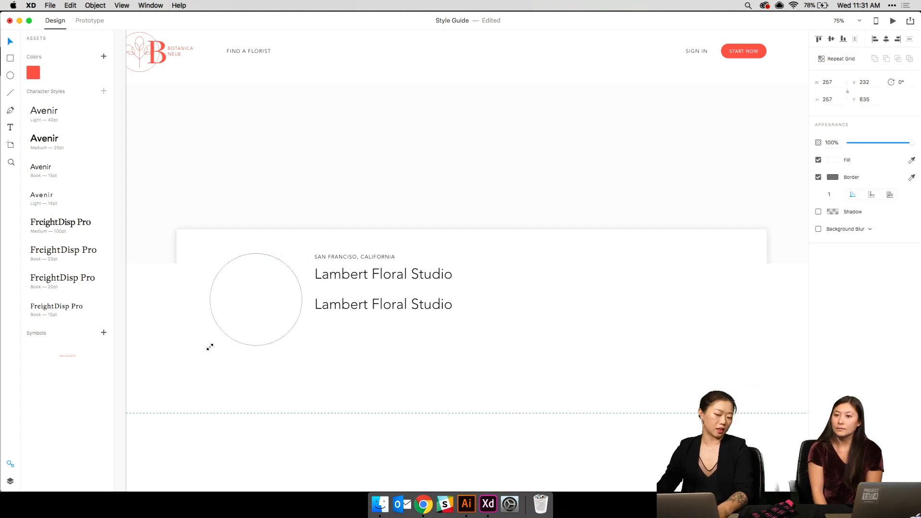
mouse_move(243, 289)
left_mouse_down()
mouse_move(231, 285)
mouse_move(238, 297)
left_mouse_up()
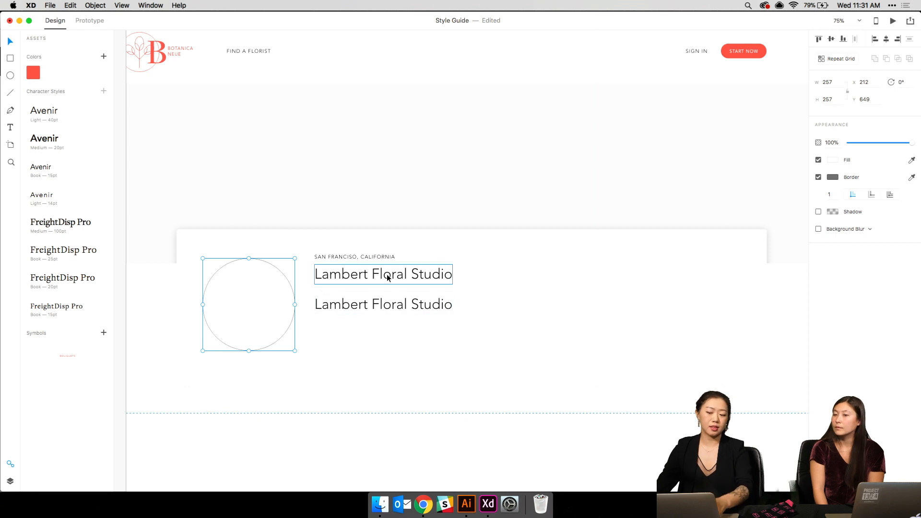
left_click(378, 312)
double_click(374, 307)
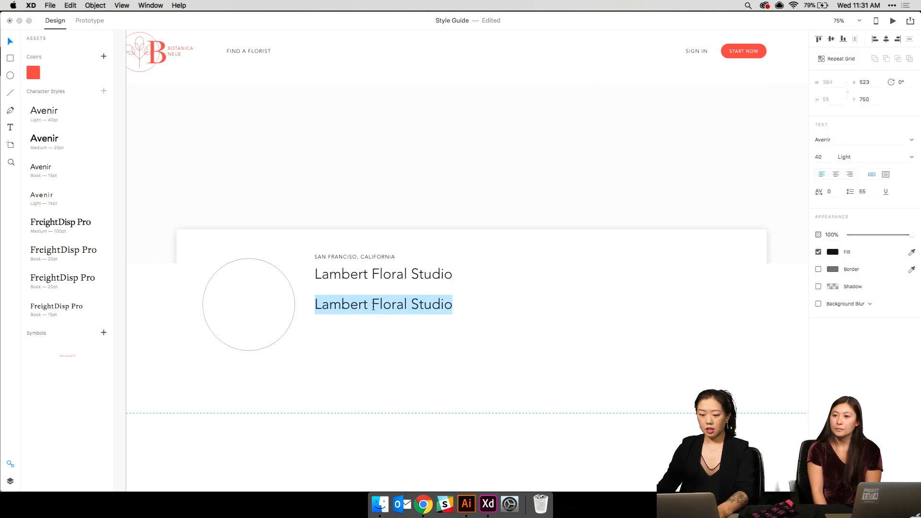
type("www.")
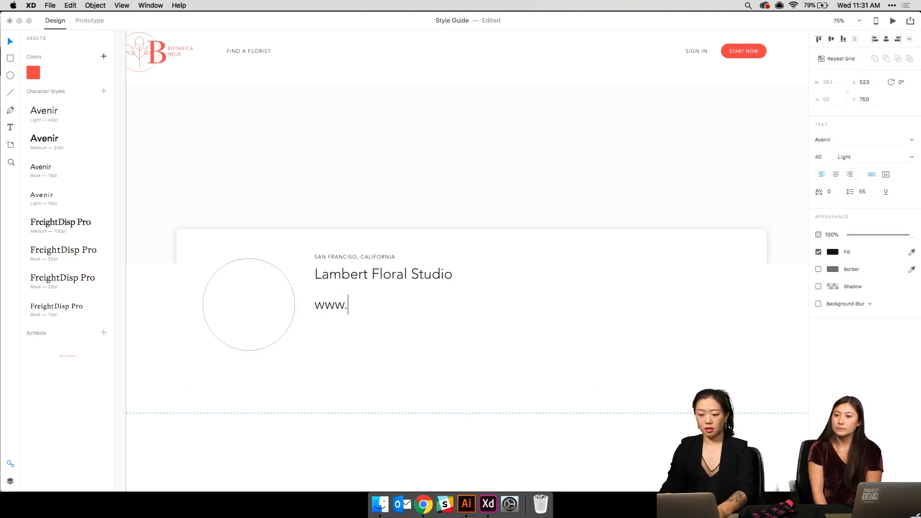
type("lambert")
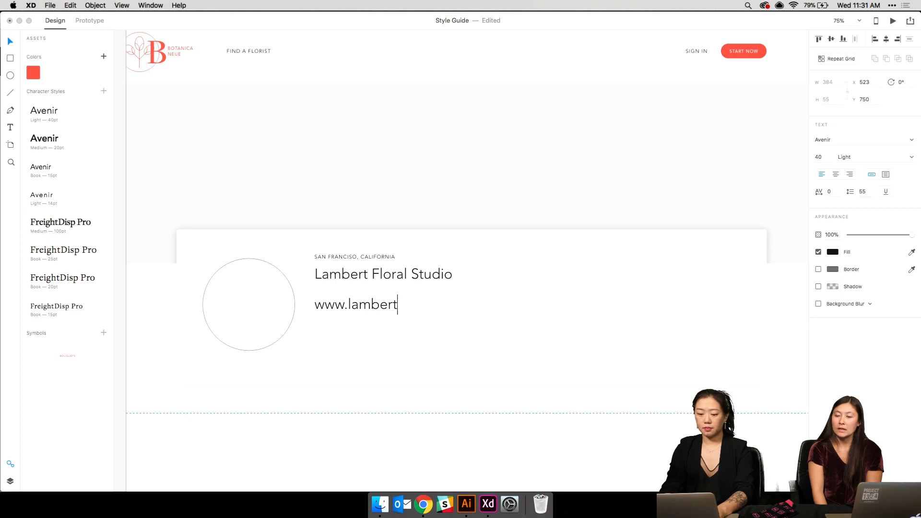
type("studios.com")
key("super+a")
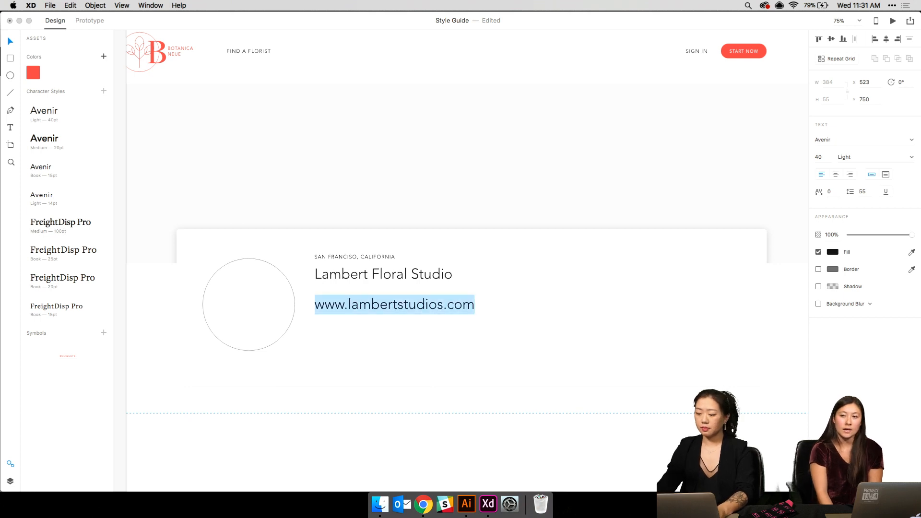
left_click(58, 142)
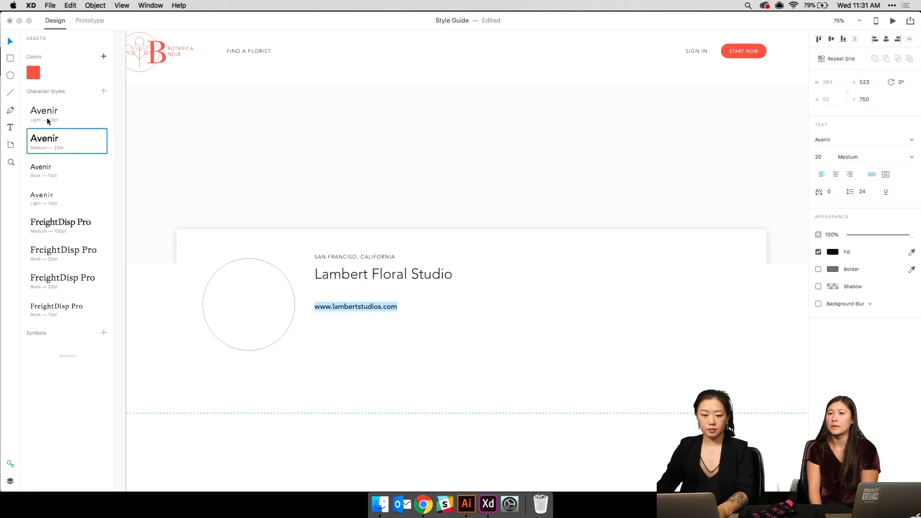
left_click(47, 117)
left_click(71, 170)
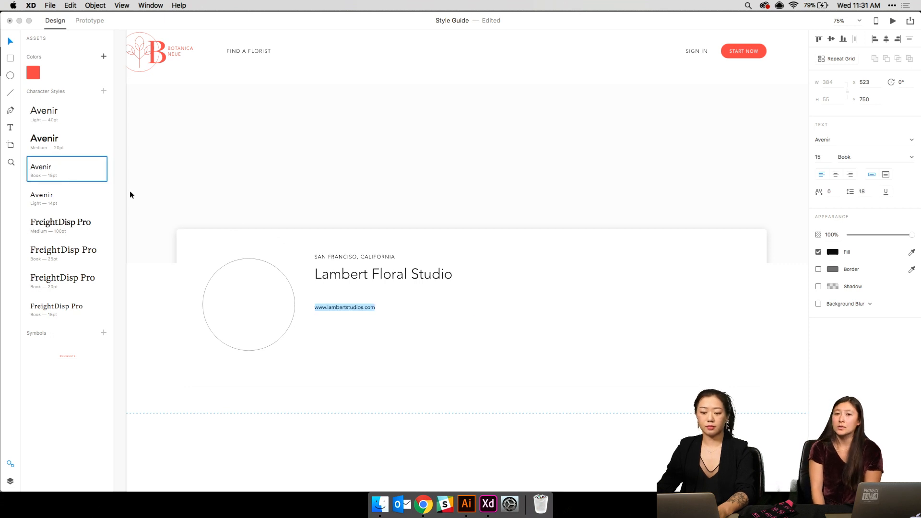
left_click(80, 272)
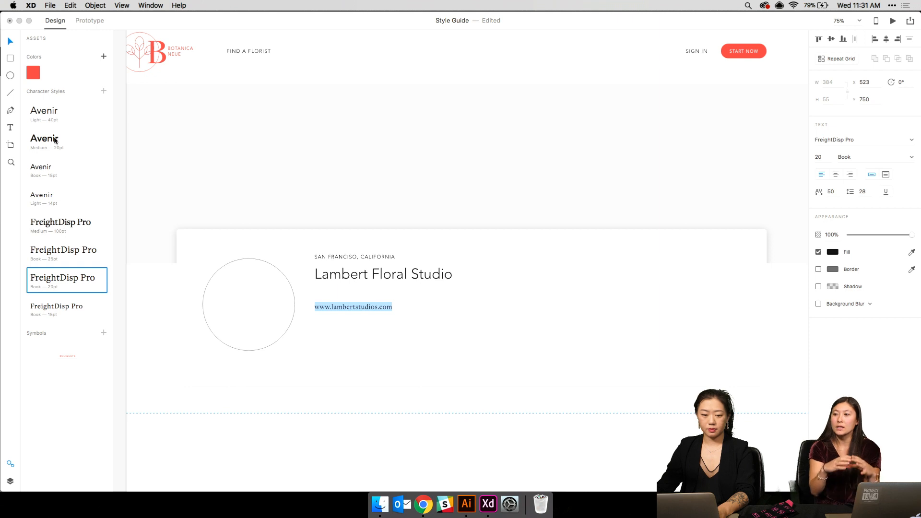
left_click(431, 364)
key("Escape")
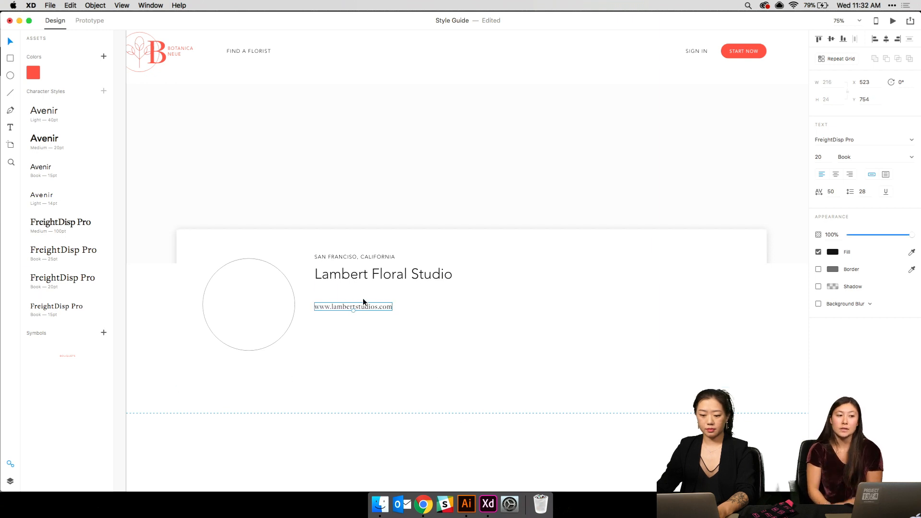
- Move the URL up under the studio name and give it the Avenir Medium 20pt style
left_click_drag(363, 302, 362, 289)
left_click(375, 306)
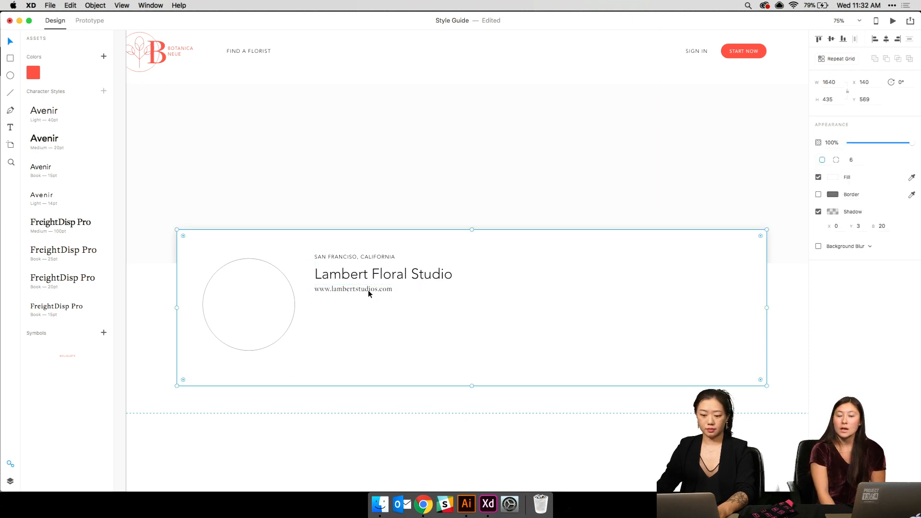
left_click(367, 290)
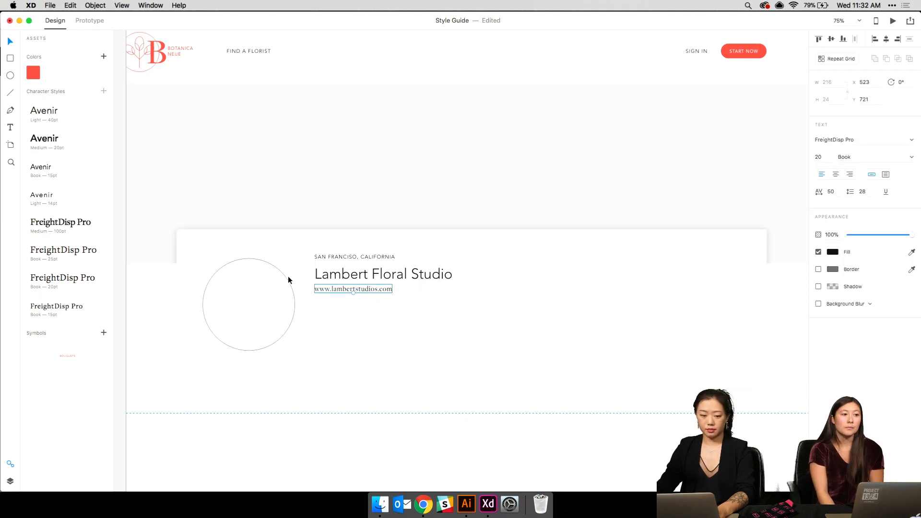
left_click(56, 166)
left_click(58, 144)
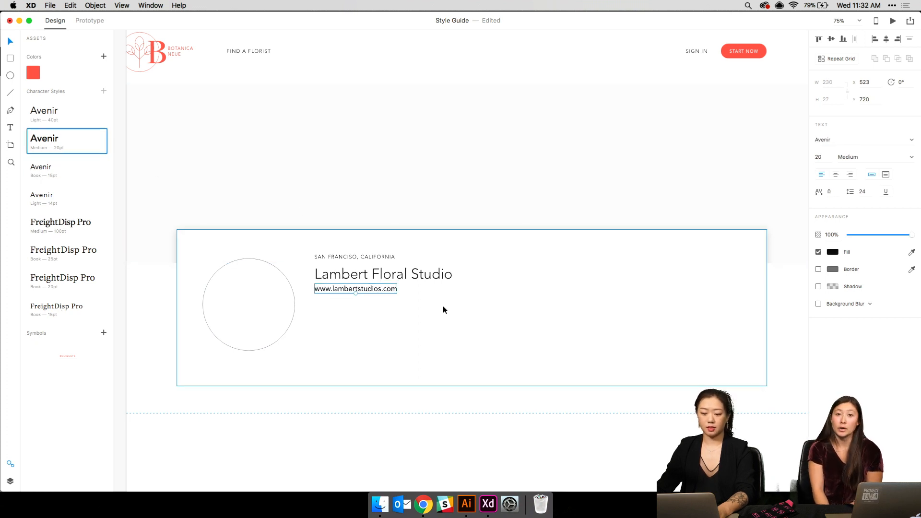
left_click(432, 346)
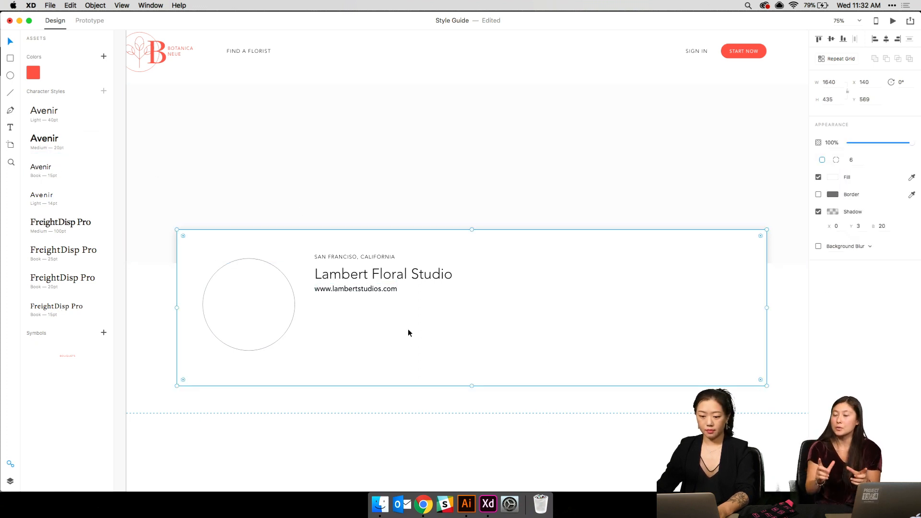
left_click(383, 290)
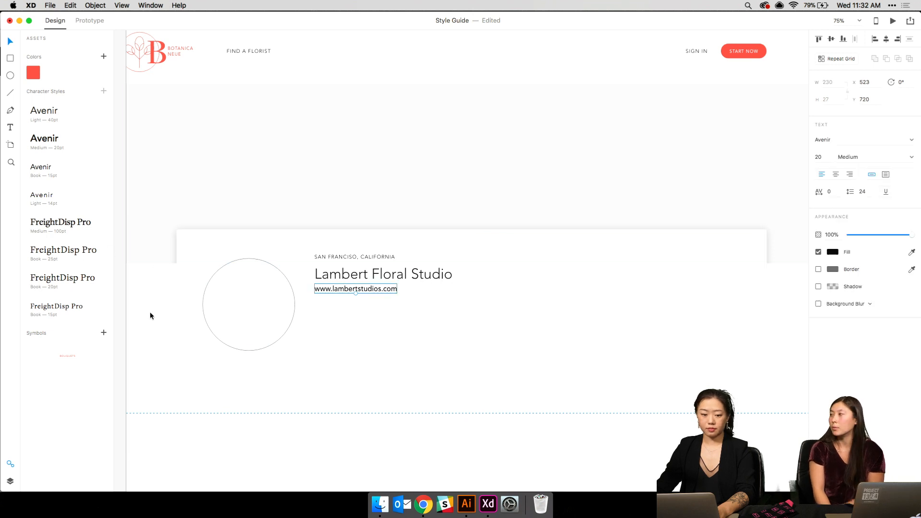
- Duplicate the URL below, style it FreightDisp Pro Book 25pt, and make it an area text box
mouse_move(365, 289)
left_mouse_down()
mouse_move(366, 321)
mouse_move(364, 303)
left_mouse_up()
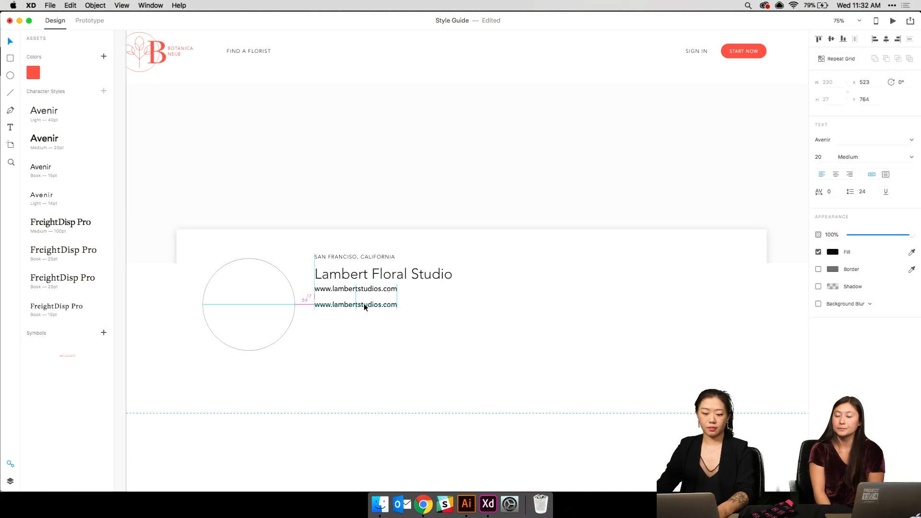
left_click(77, 251)
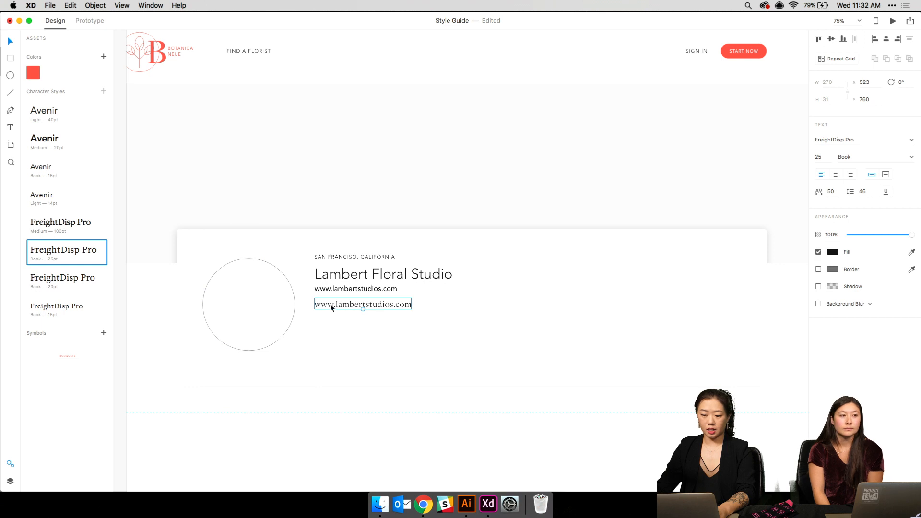
left_click_drag(364, 310, 363, 345)
key("super+z")
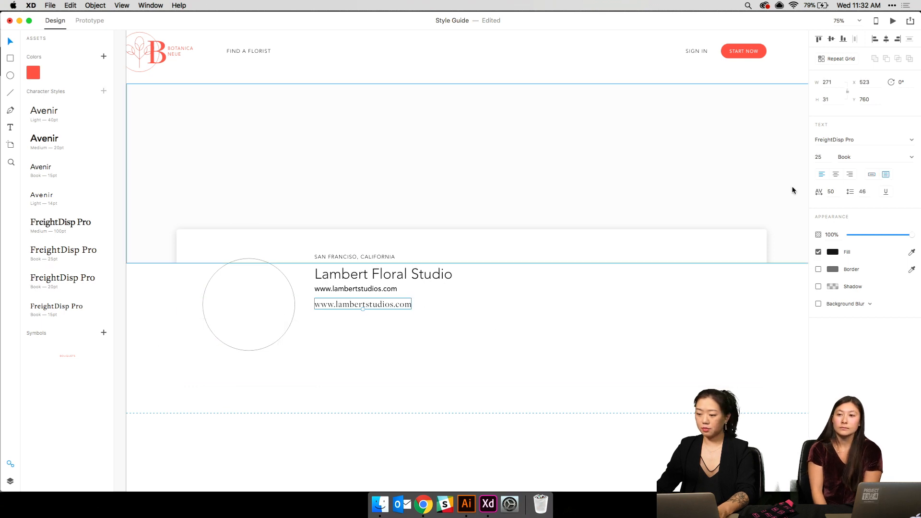
left_click_drag(411, 311, 536, 366)
left_click(560, 354)
- Paste the reference card's studio description paragraph into the new text area
key("super+minus")
scroll(561, 354, "right", 5)
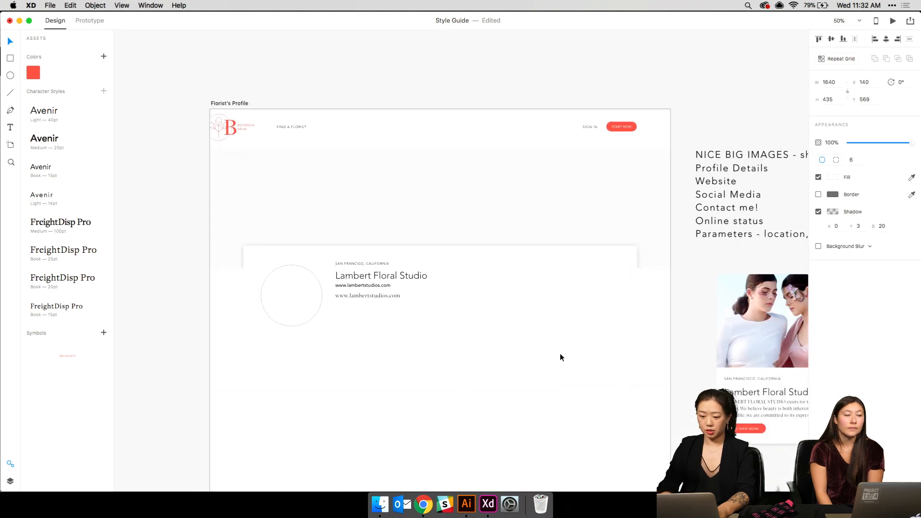
double_click(653, 407)
double_click(652, 407)
key("super+c")
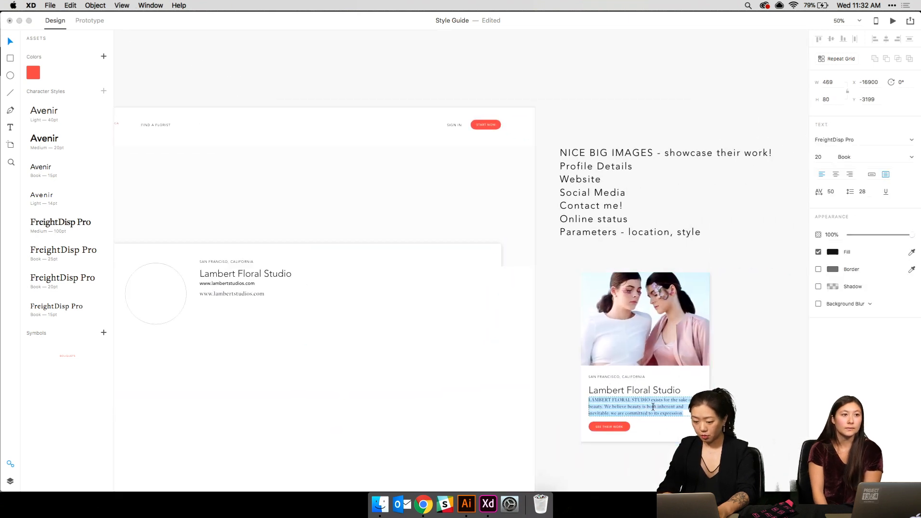
key("Escape")
scroll(472, 338, "left", 3)
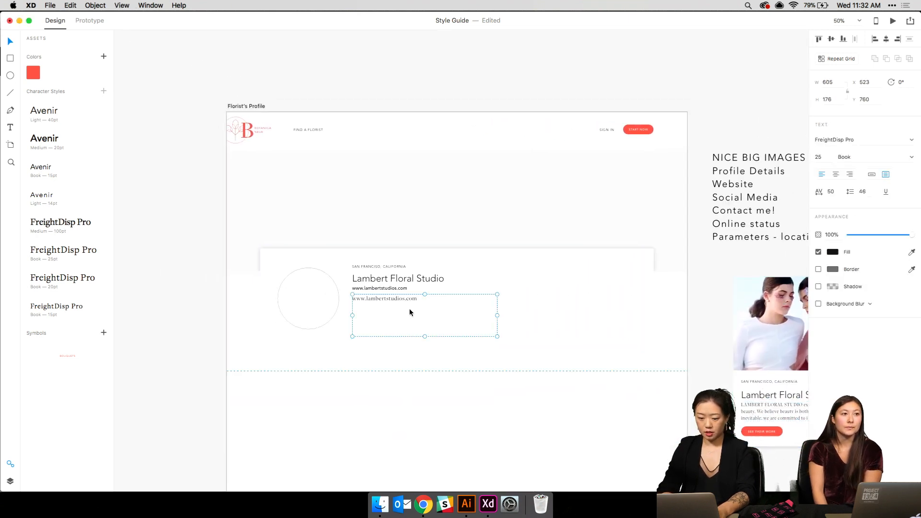
key("super+a")
key("super+v")
key("Escape")
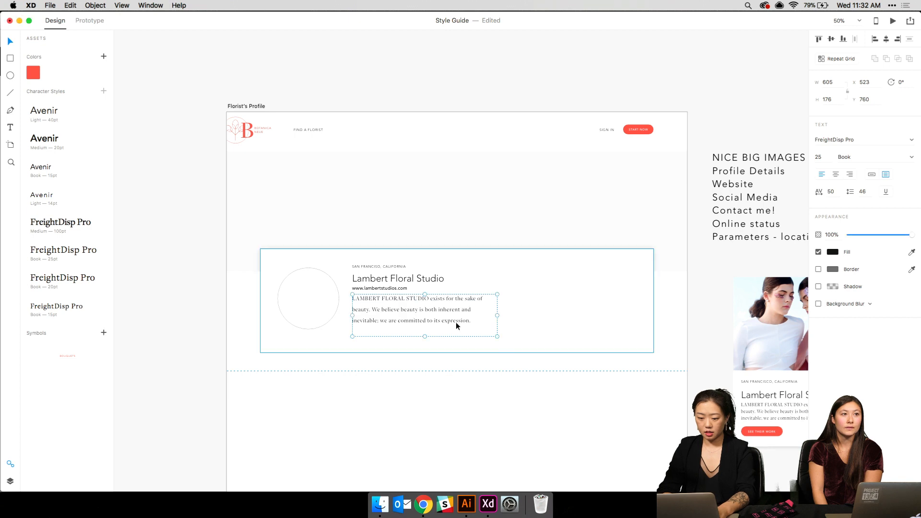
- Set the description paragraph's line spacing to 30
left_click(862, 191)
type("30")
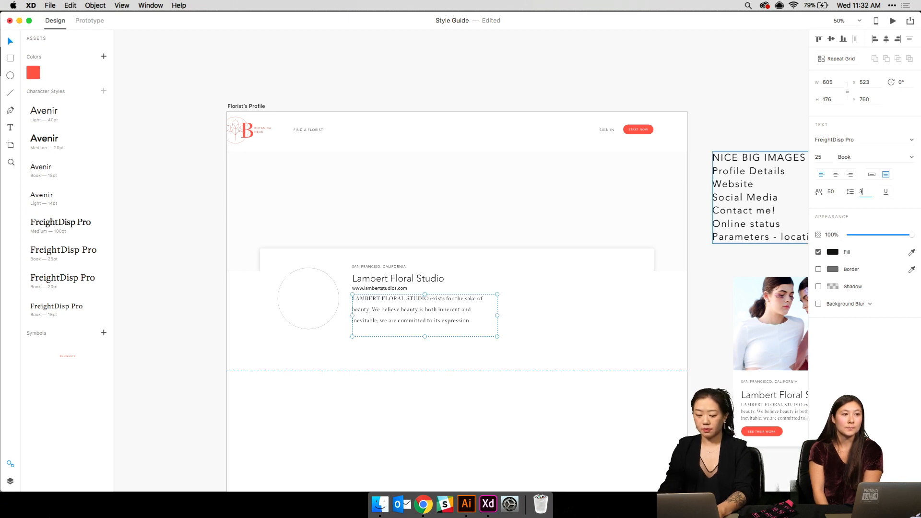
key("Return")
left_click(560, 312)
key("super+equal")
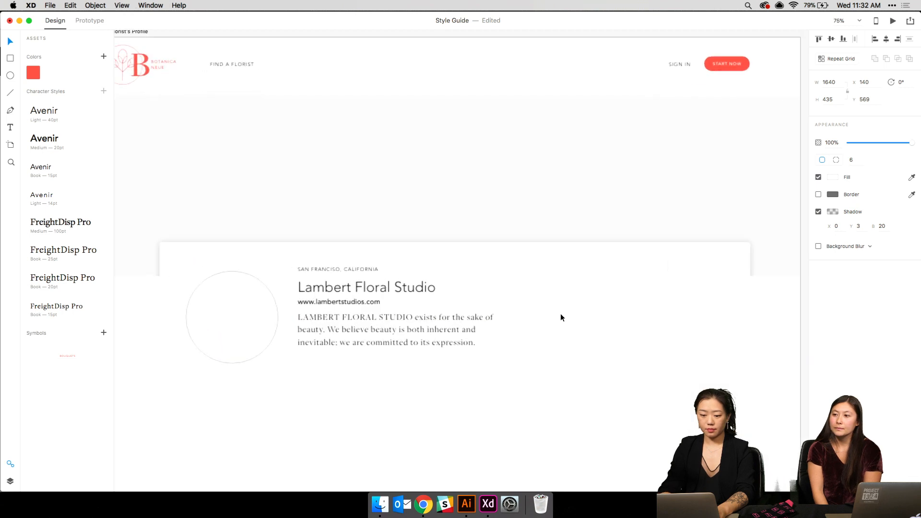
scroll(560, 313, "left", 5)
- Restyle the website URL in the FreightDisp Pro 20pt character style
double_click(436, 301)
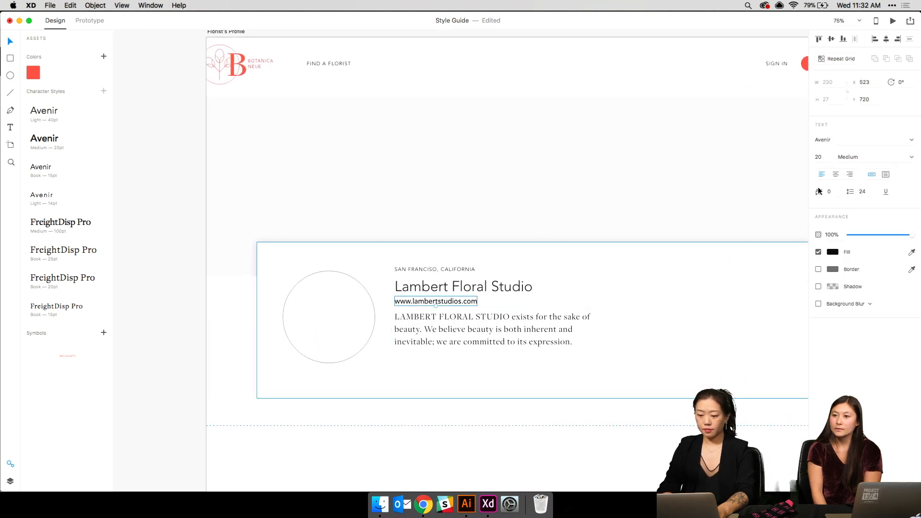
left_click(89, 308)
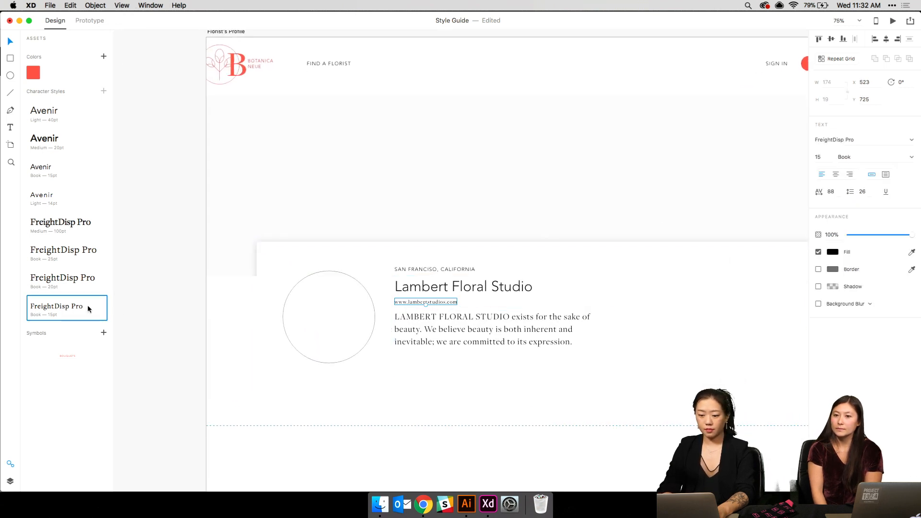
left_click(76, 286)
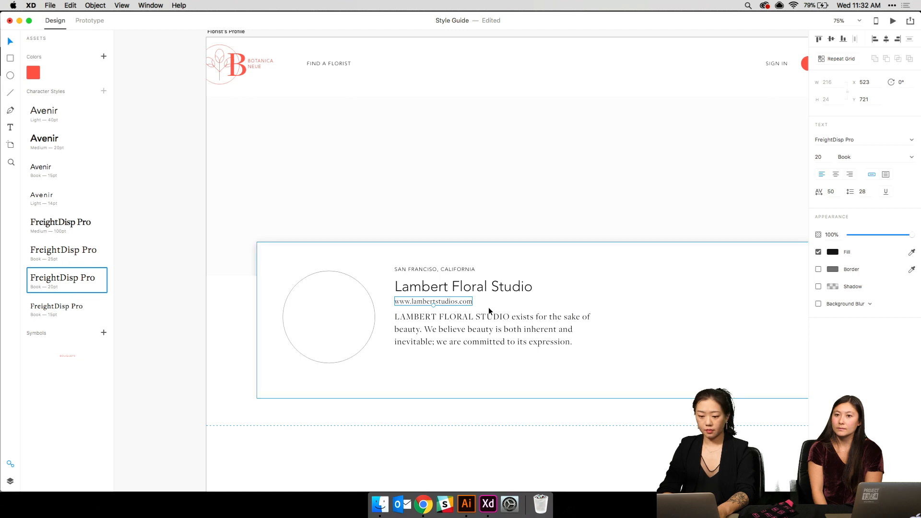
- Nudge the description paragraph slightly down and the avatar circle up
left_click(476, 333)
key("shift+Down")
key("Up")
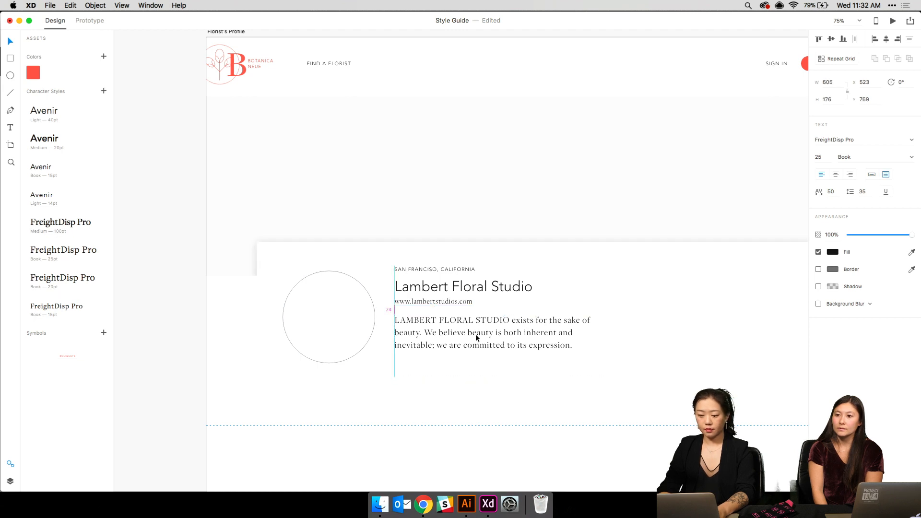
left_click(335, 312)
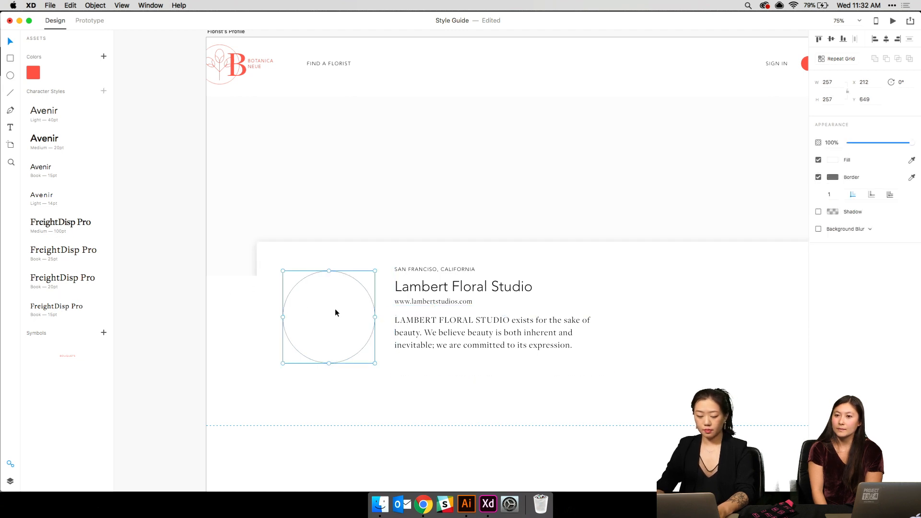
key("shift+Up")
key("Up")
key("Up")
key("Up")
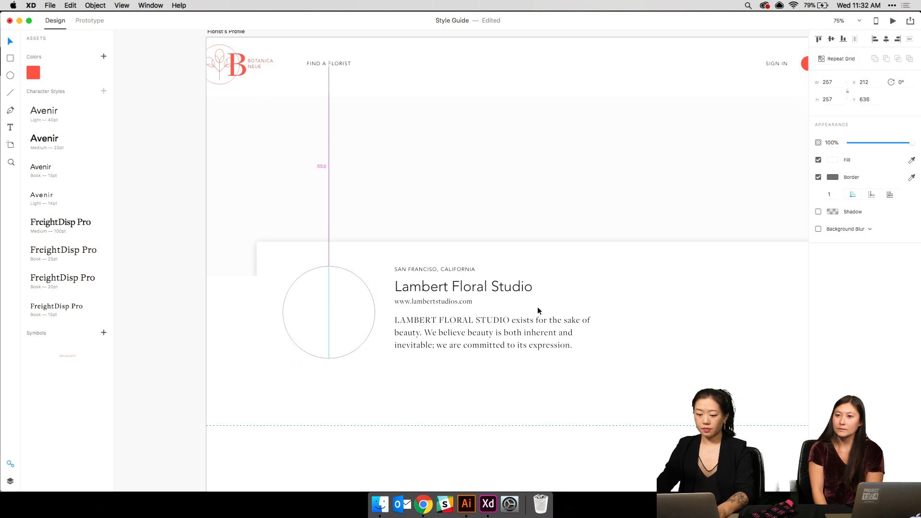
- Check the card against the layout grid and select the hero rectangle behind it
left_click(537, 311)
scroll(480, 192, "right", 5)
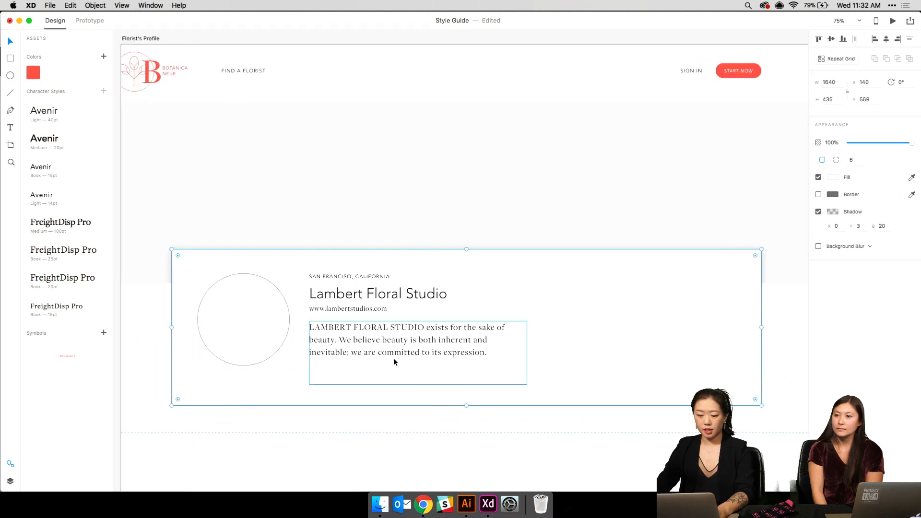
double_click(393, 360)
left_click_drag(525, 267, 509, 278)
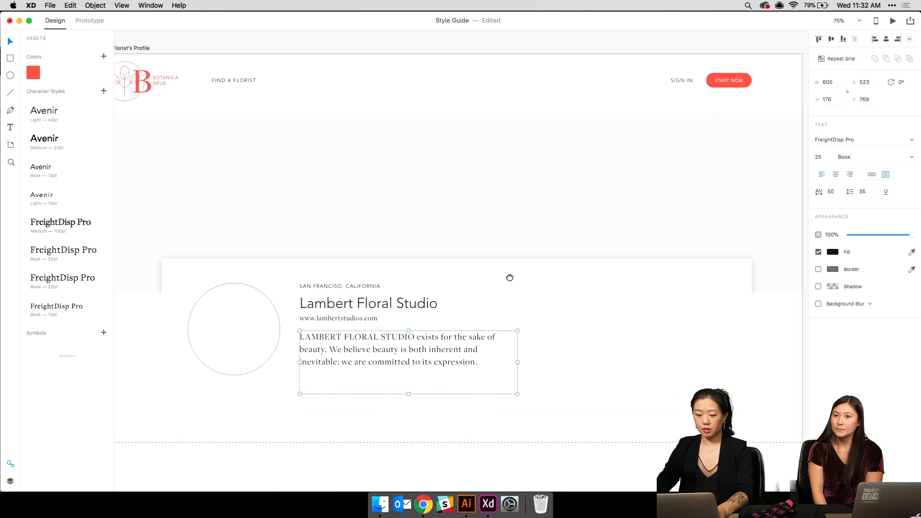
key("shift+super+apostrophe")
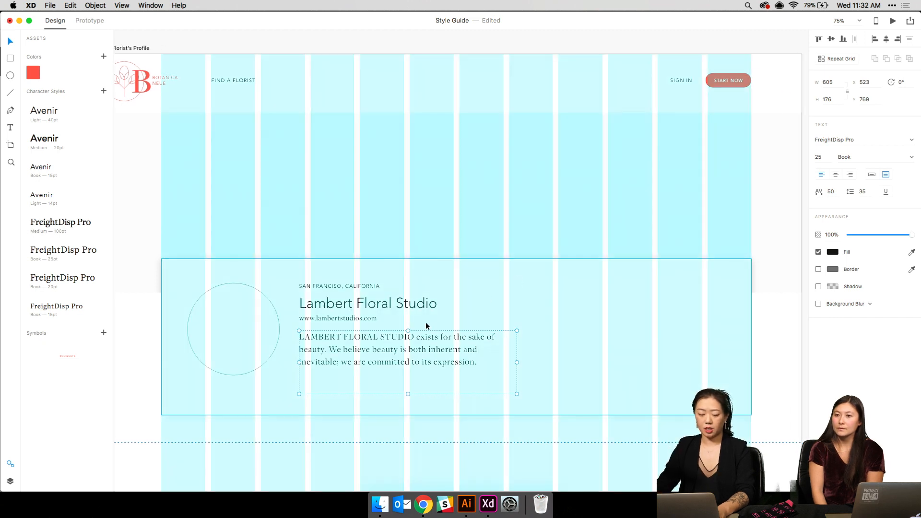
key("shift+super+apostrophe")
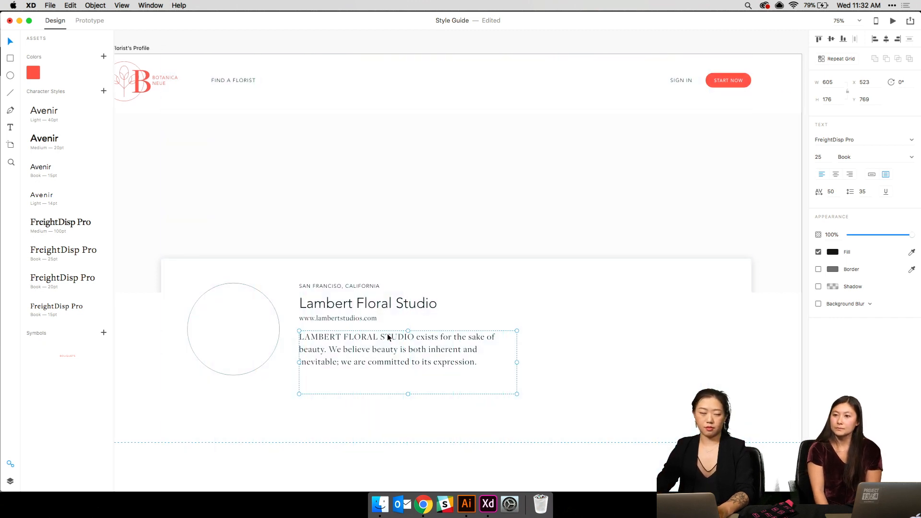
left_click(398, 226)
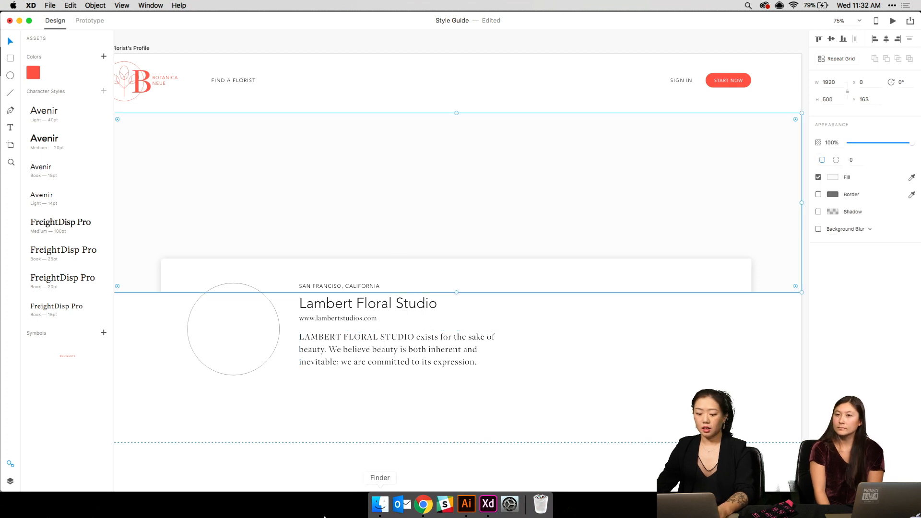
left_click(374, 504)
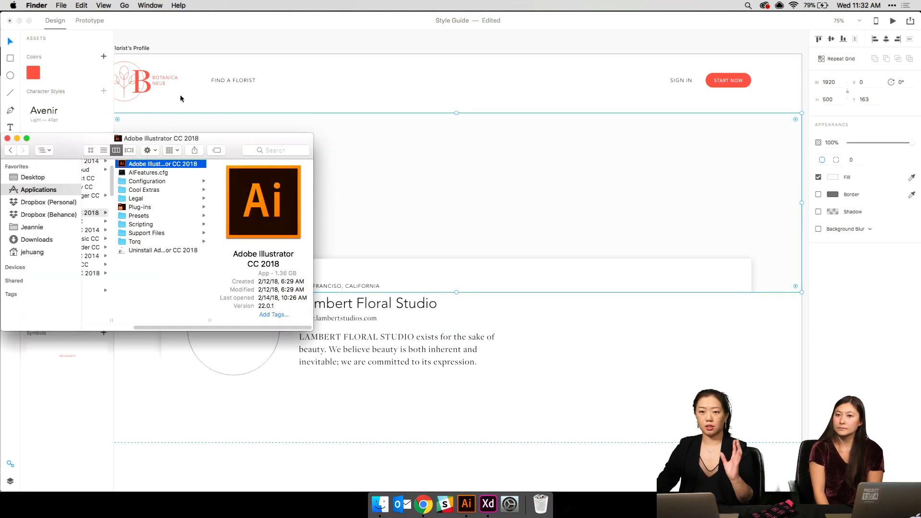
- Open a Finder window on the Desktop folder beside the XD artboard
left_click_drag(165, 138, 409, 112)
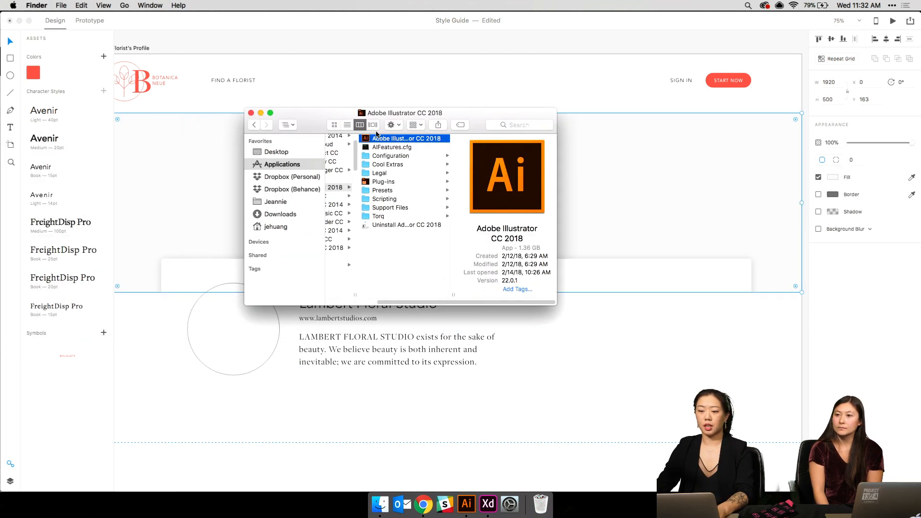
left_click(287, 152)
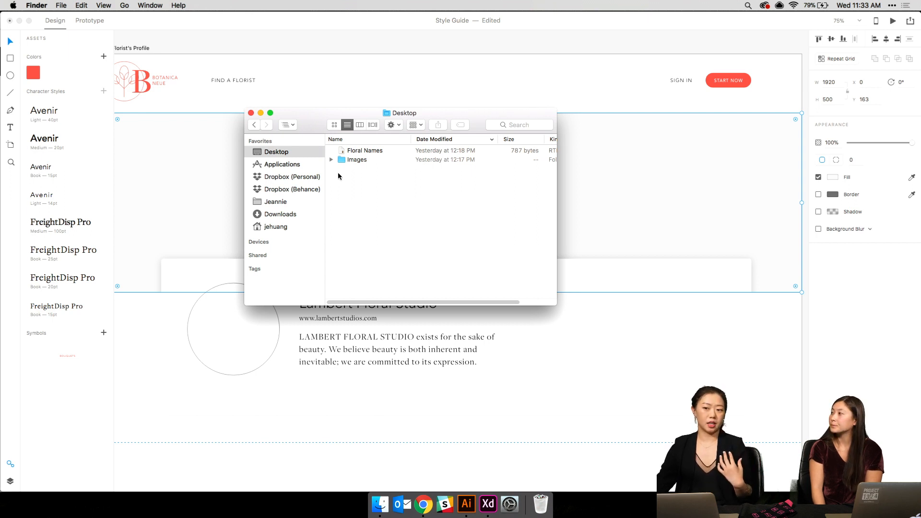
left_click(736, 248)
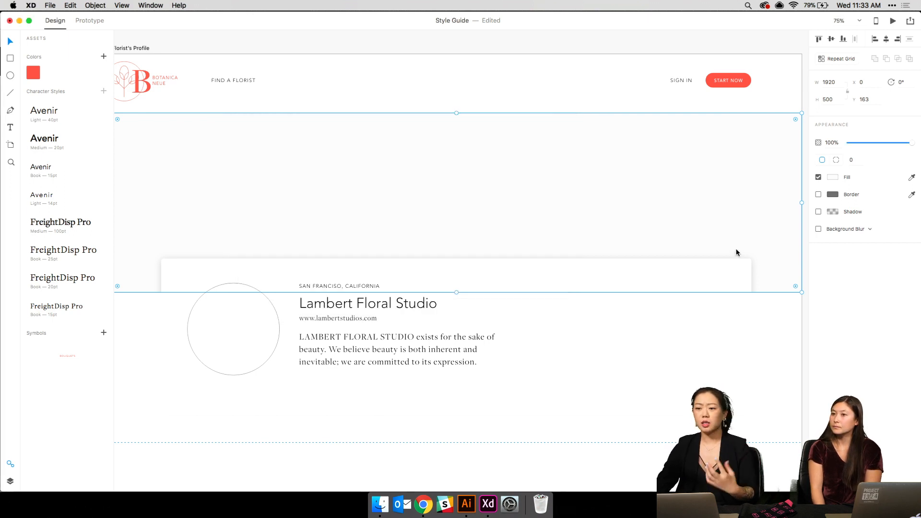
key("super+minus")
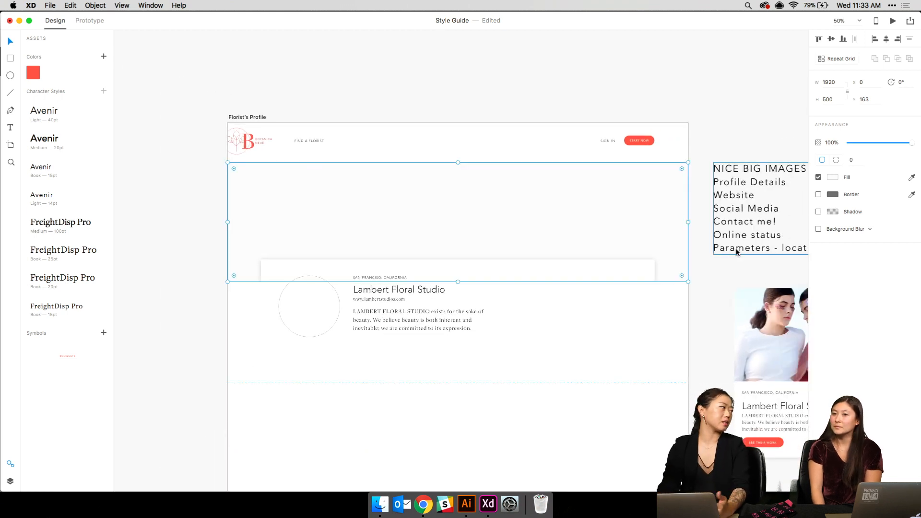
key("super+equal")
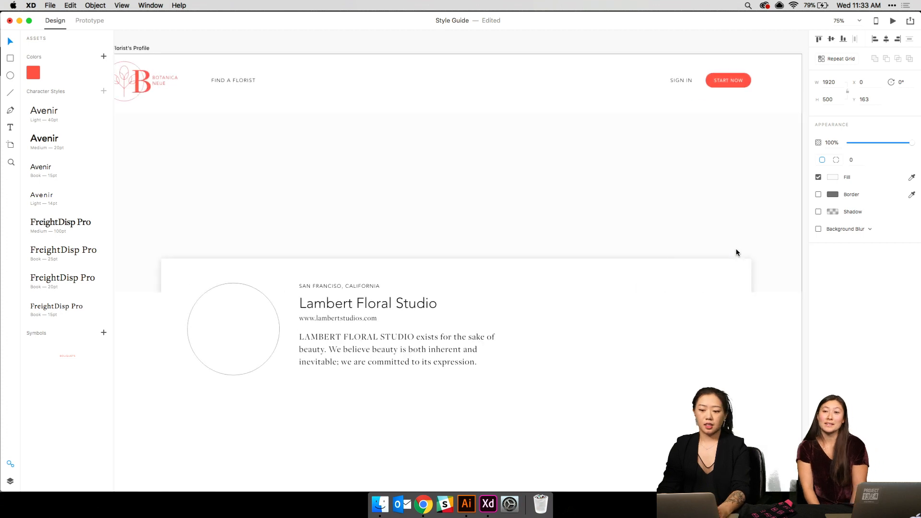
left_click(380, 504)
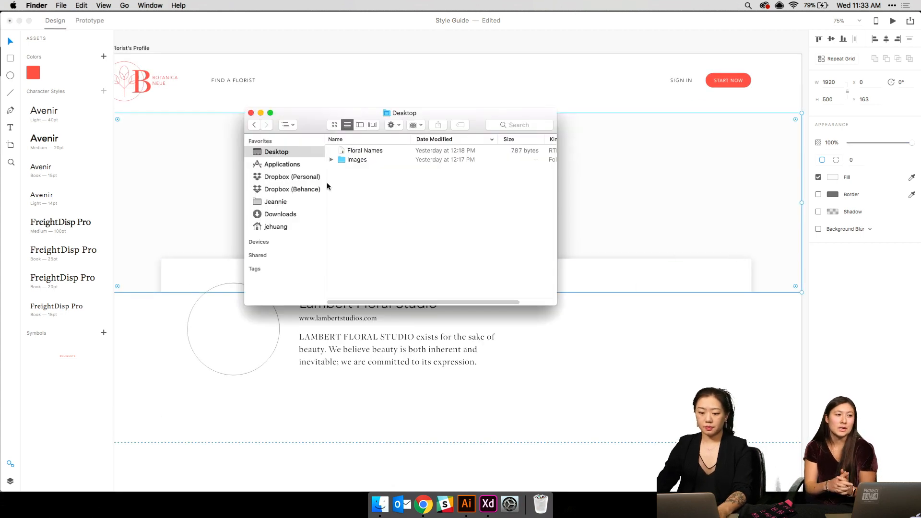
- Drag the flower-crown portrait from the Images folder into the hero rectangle
double_click(362, 159)
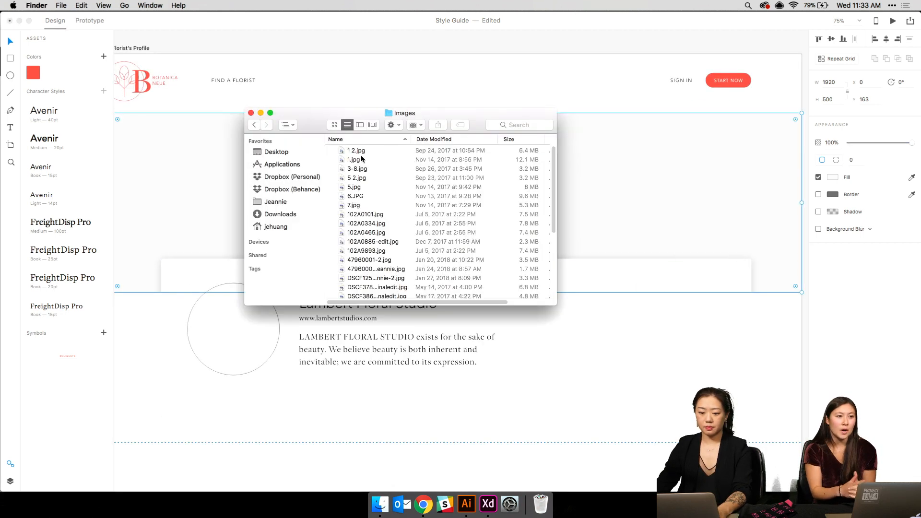
left_click(335, 124)
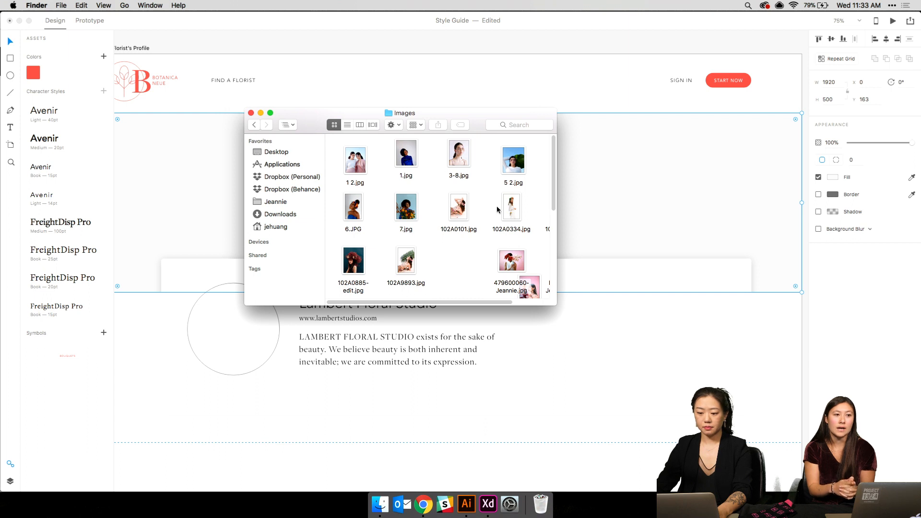
scroll(498, 211, "down", 2)
scroll(497, 214, "down", 5)
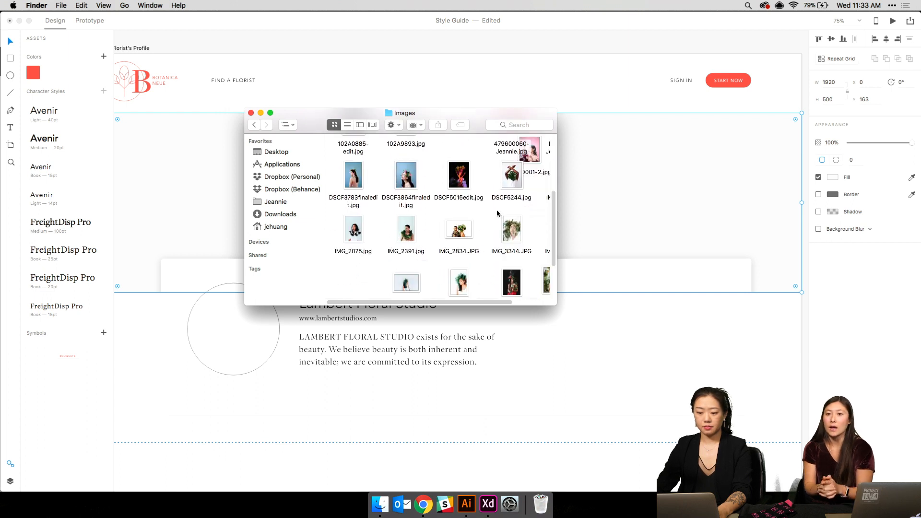
scroll(413, 221, "down", 1)
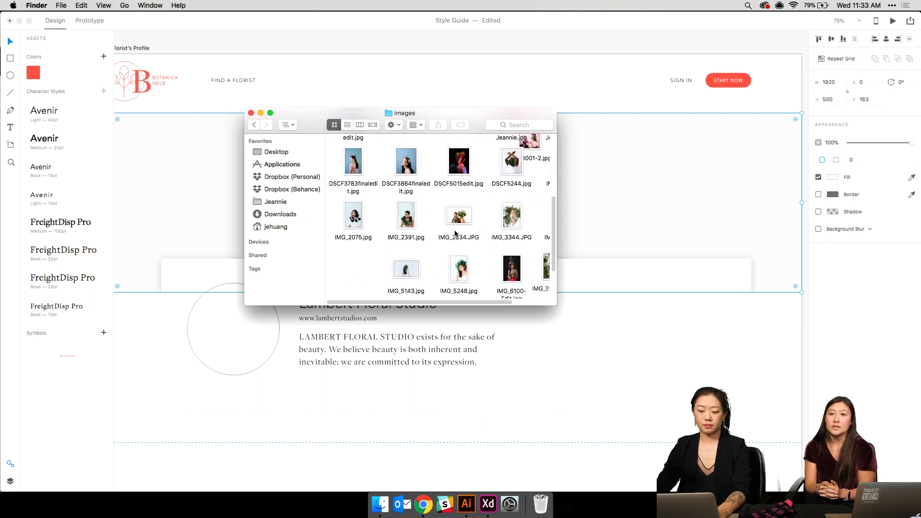
scroll(461, 250, "right", 2)
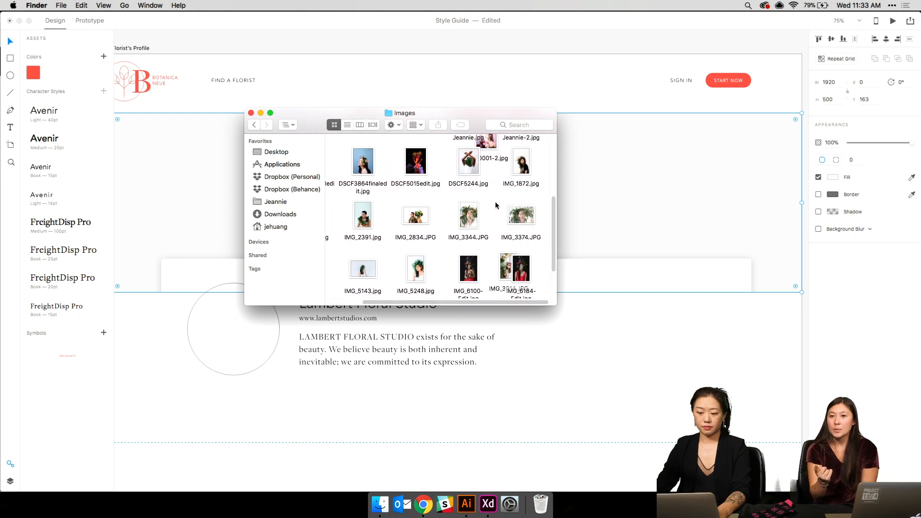
scroll(497, 205, "up", 4)
scroll(496, 205, "up", 3)
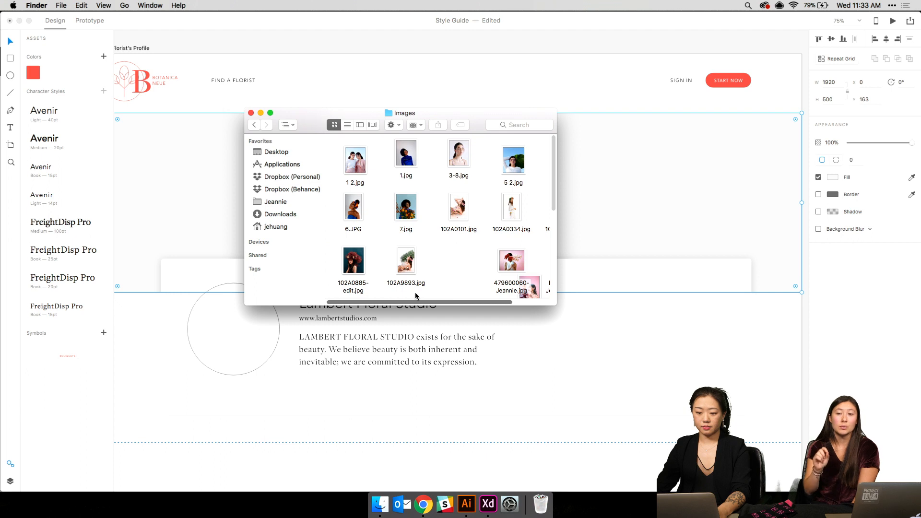
scroll(417, 288, "down", 5)
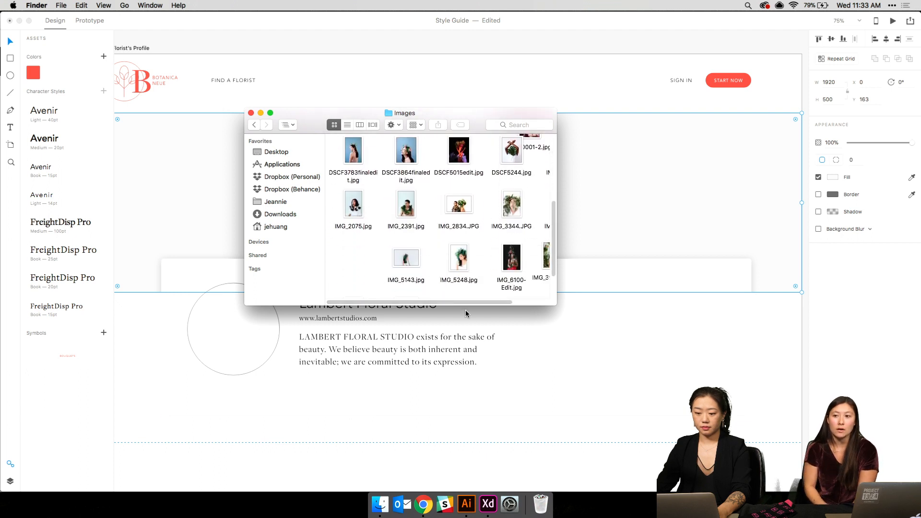
scroll(470, 308, "right", 3)
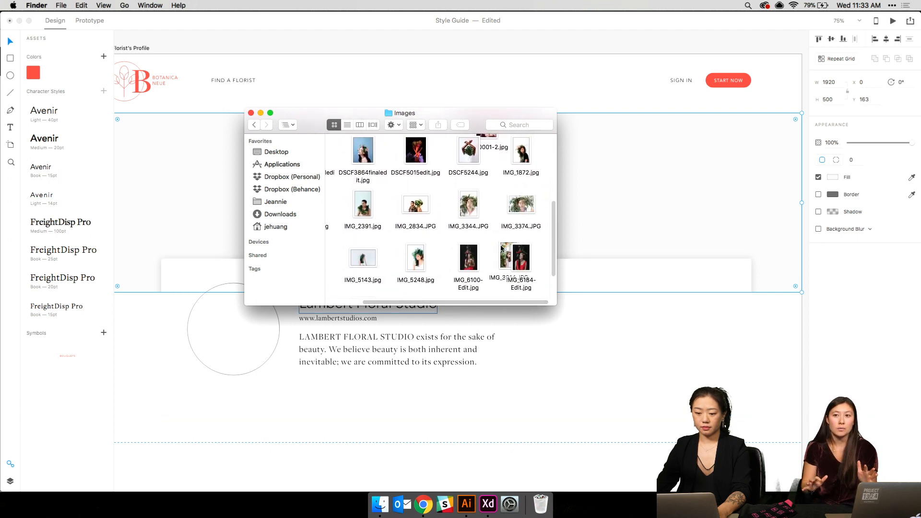
left_click_drag(490, 267, 580, 201)
left_click(580, 333)
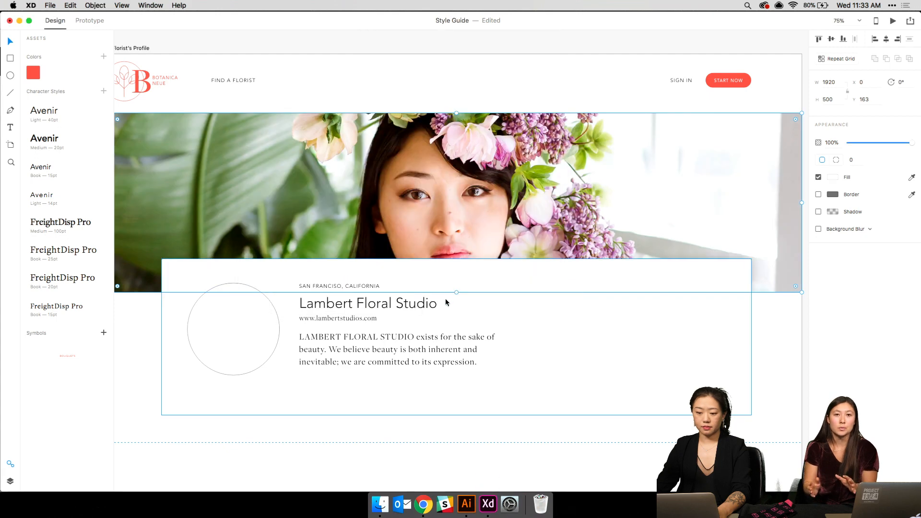
- Set the hero flower image's height to 700
key("super+minus")
left_click(431, 228)
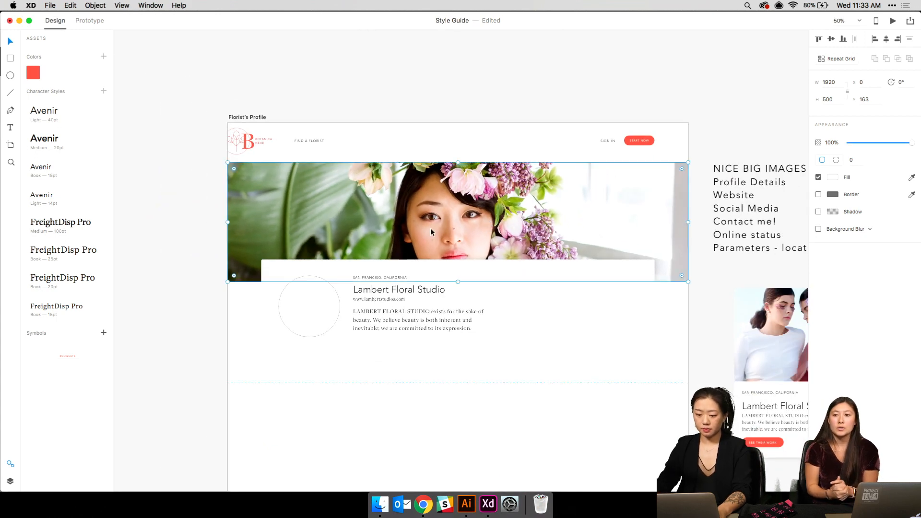
left_click(834, 99)
type("700")
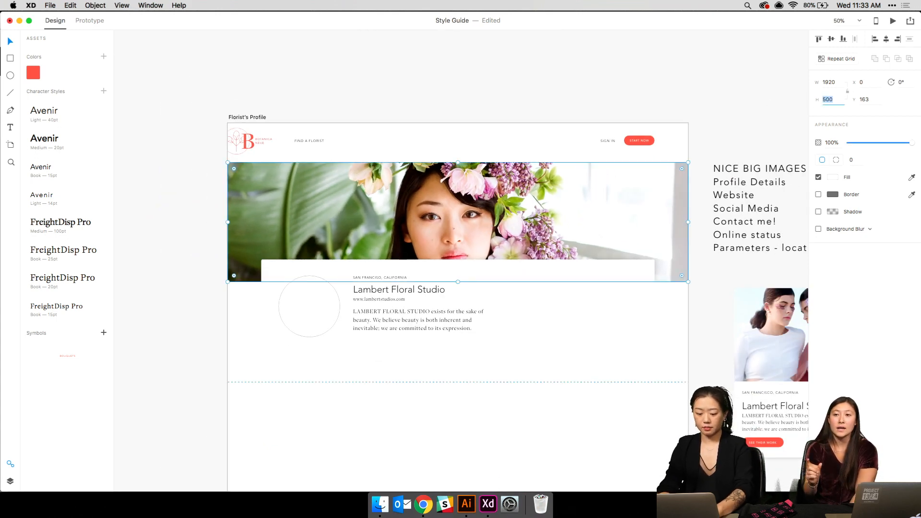
key("Return")
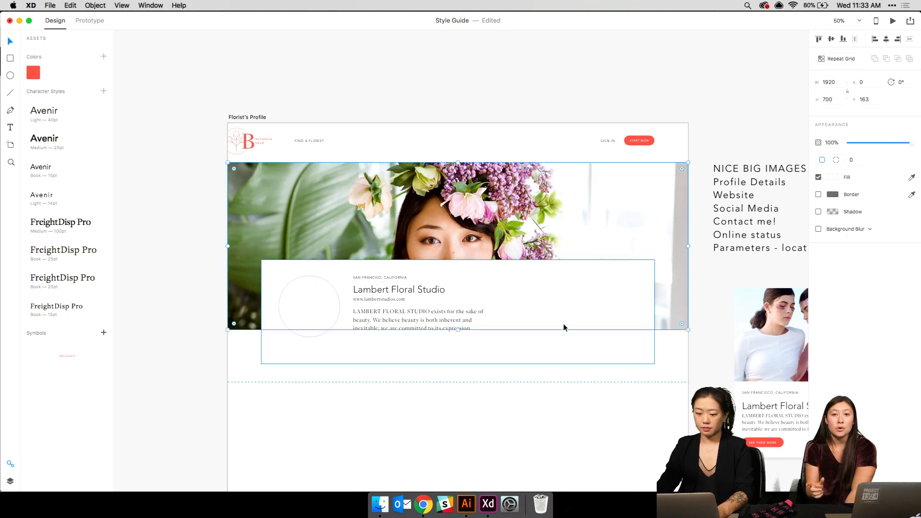
- Move the card with its location, name, URL, description and avatar down the artboard
left_click(355, 289)
left_click(359, 277, "shift")
left_click(362, 293, "shift")
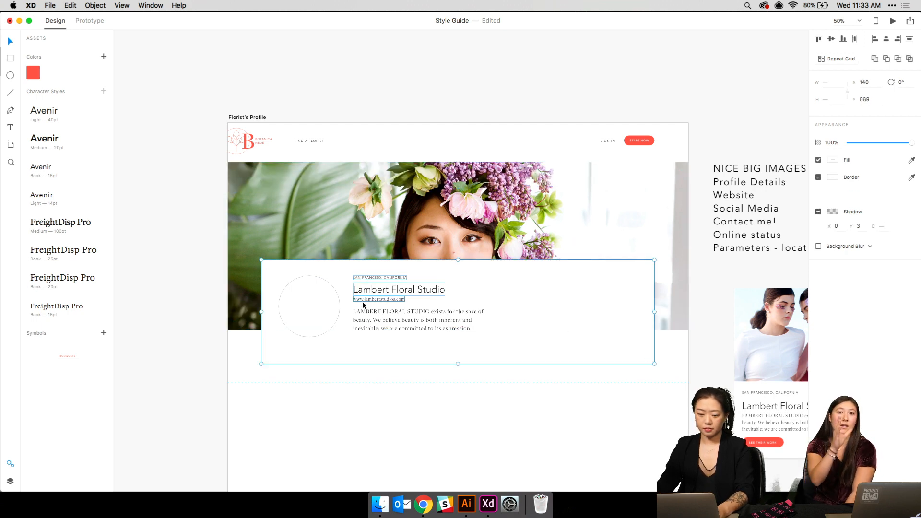
left_click(362, 301, "shift")
left_click(366, 317, "shift")
left_click(321, 310, "shift")
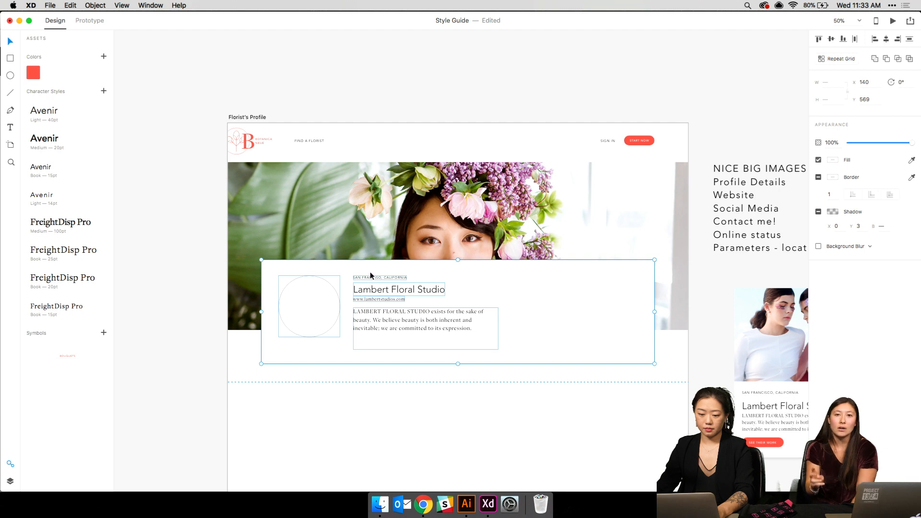
left_click_drag(373, 286, 372, 357)
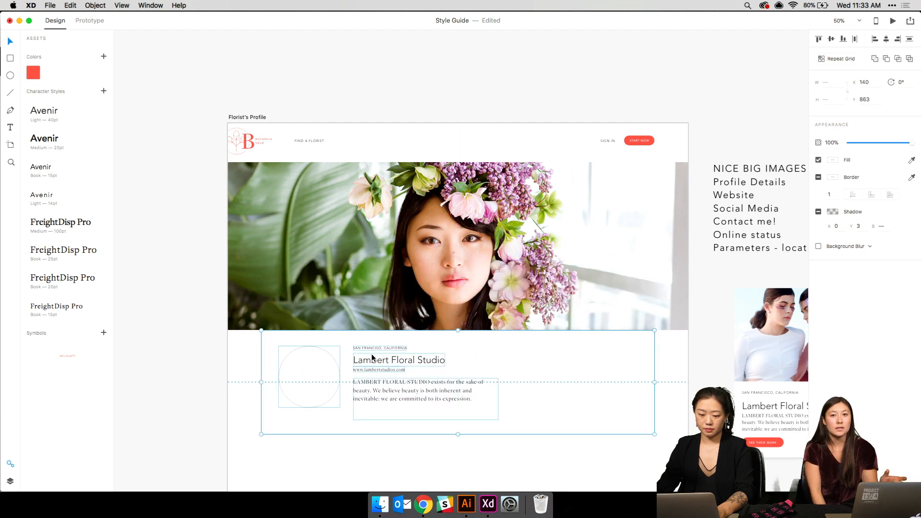
key("shift+Up")
key("shift+Up")
key("shift+Up")
key("shift+Up")
key("shift+Up")
key("shift+Up")
key("shift+Up")
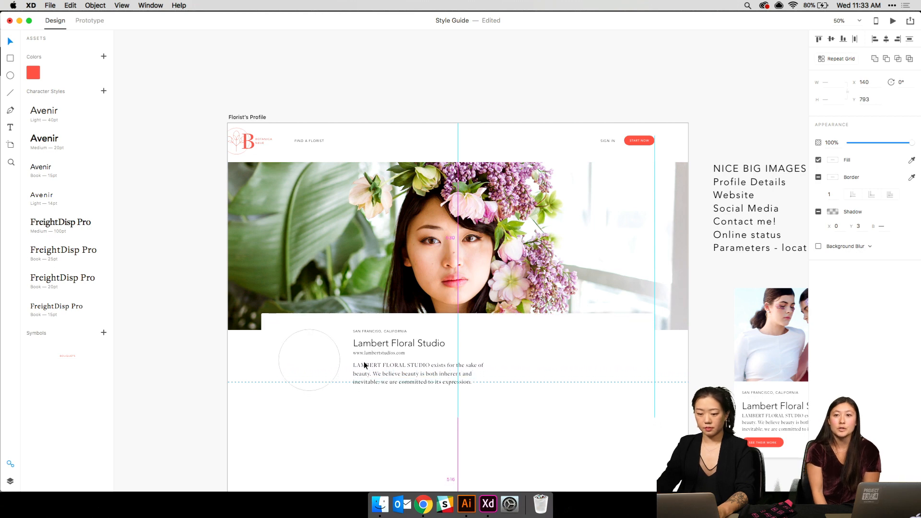
- Review the card placement and select the avatar circle and white card background
left_click(219, 386)
key("super+plus")
key("super+minus")
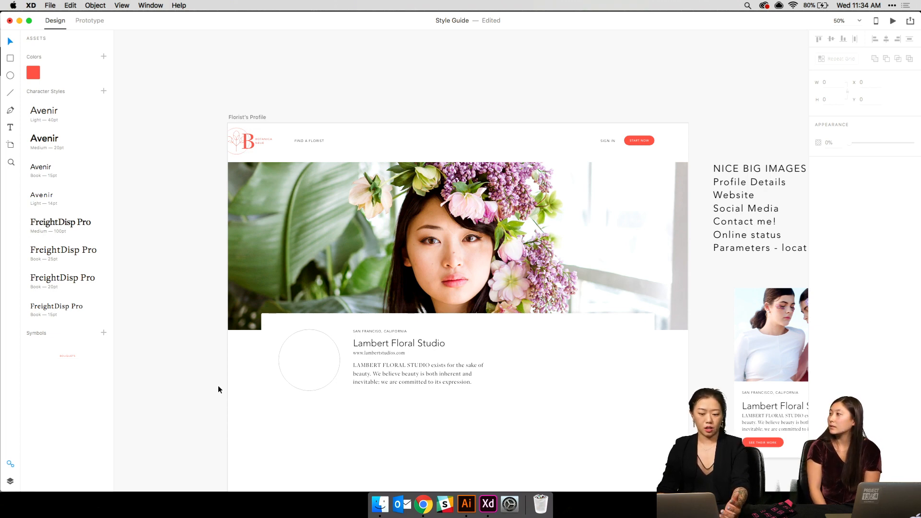
double_click(312, 373)
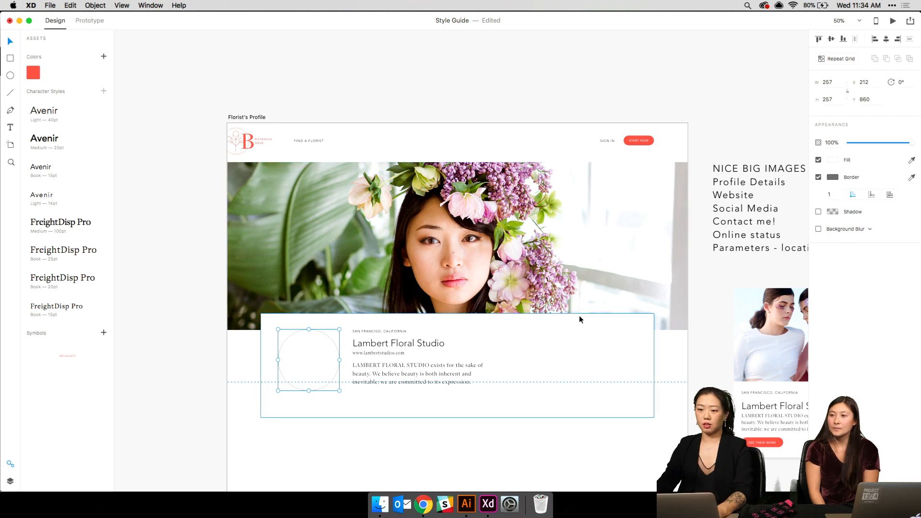
left_click(513, 329)
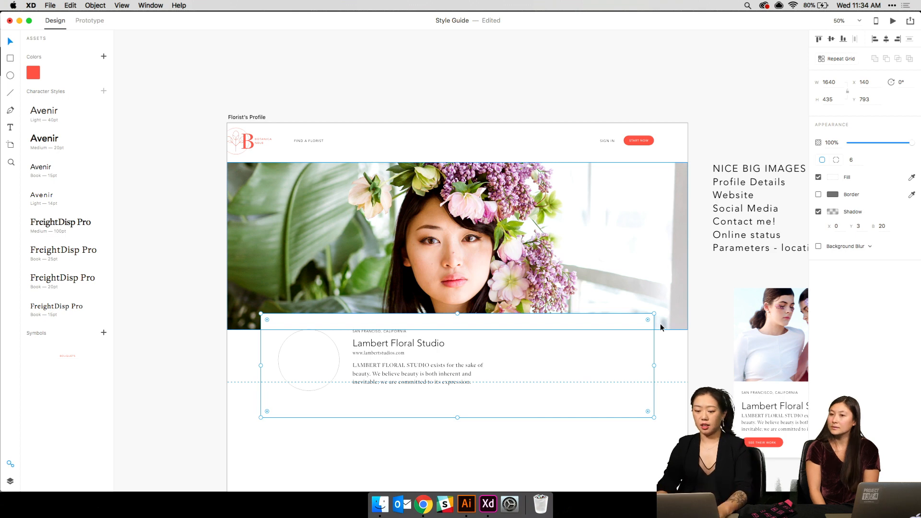
- At 75% zoom, select the card's four texts, avatar circle and white card together
key("super+equal")
scroll(656, 323, "down", 3)
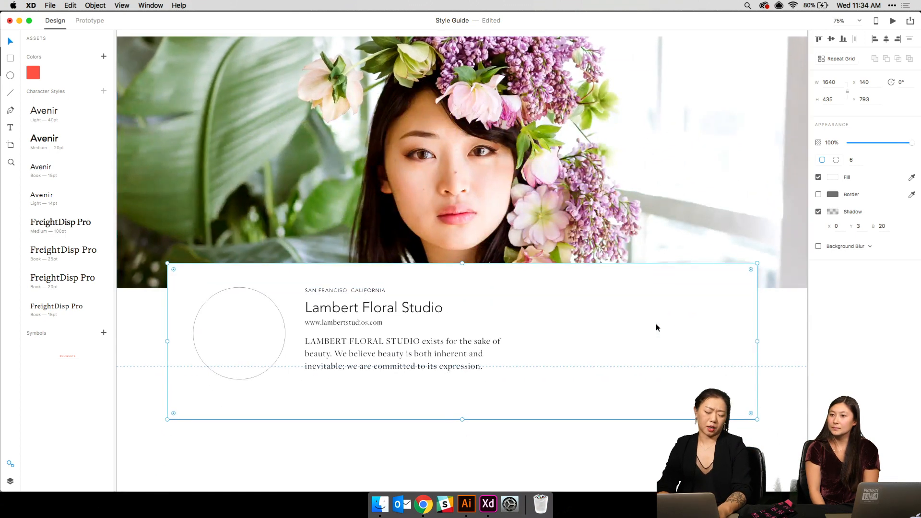
left_click(364, 292)
left_click(360, 307, "shift")
left_click(351, 324, "shift")
left_click(350, 357, "shift")
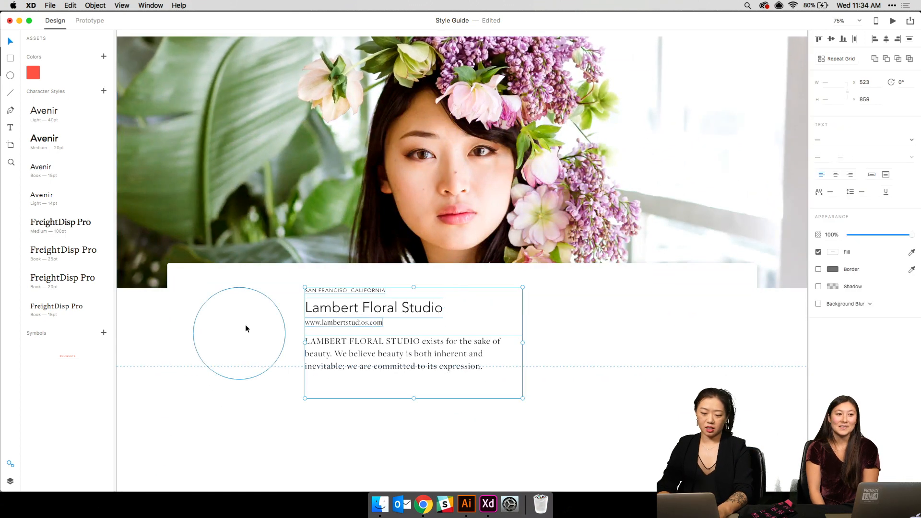
left_click(246, 328, "shift")
left_click(250, 268, "shift")
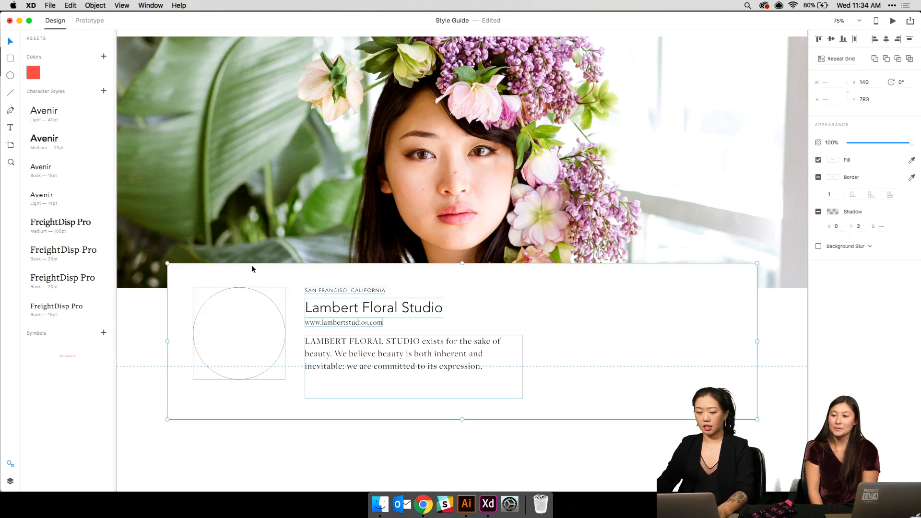
- Reposition the card group so it sits 10 px higher over the banner's bottom edge
left_click_drag(252, 266, 251, 290)
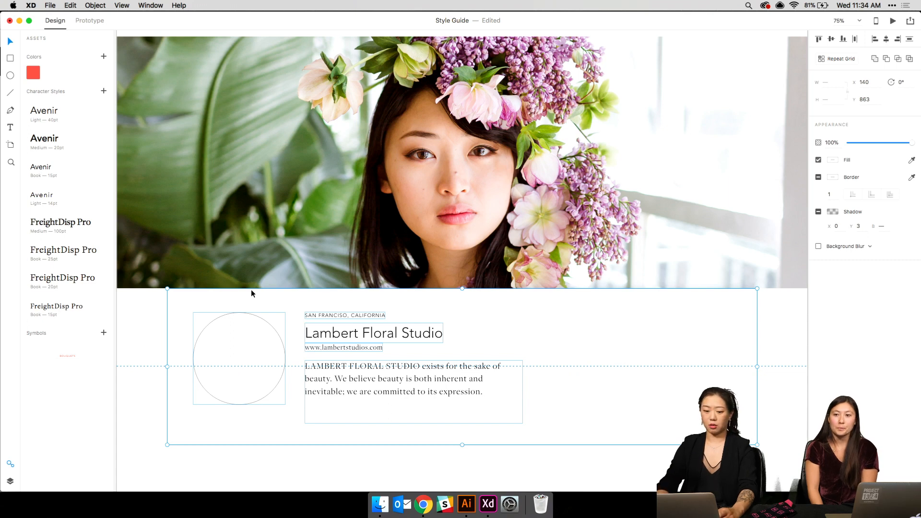
key("shift+Up")
key("shift+Up")
key("shift+Up")
key("shift+Up")
key("shift+Up")
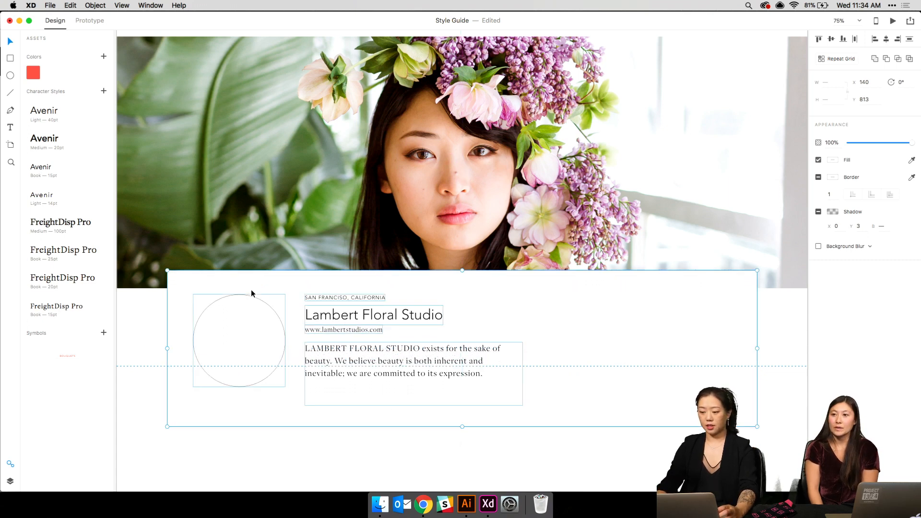
key("shift+Up")
key("shift+Up")
key("shift+Up")
key("shift+Up")
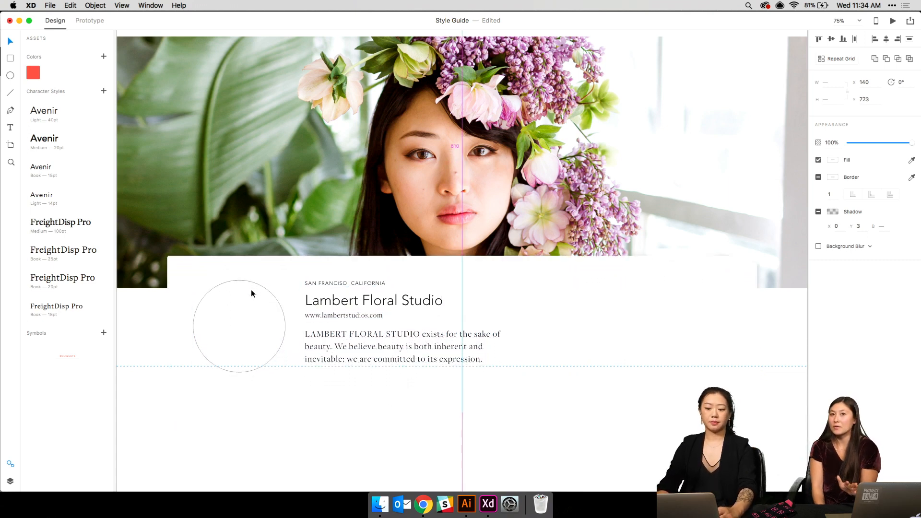
key("shift+Down")
left_click(145, 307)
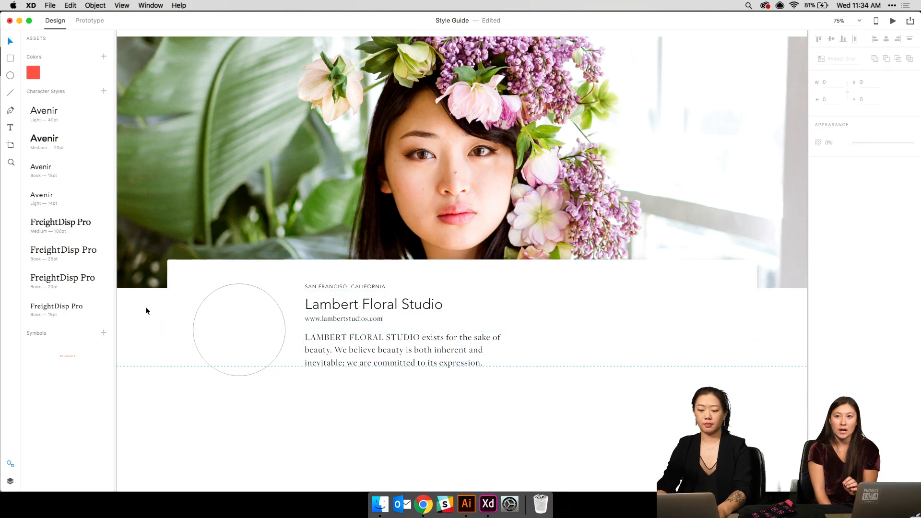
key("super+minus")
key("super+plus")
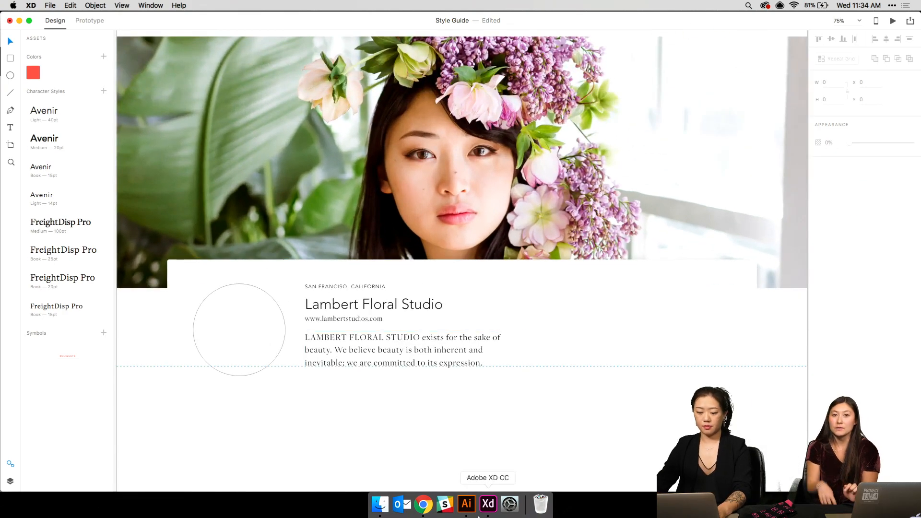
- Search Google for 'lambert floral studio' in a new Chrome tab
left_click(419, 505)
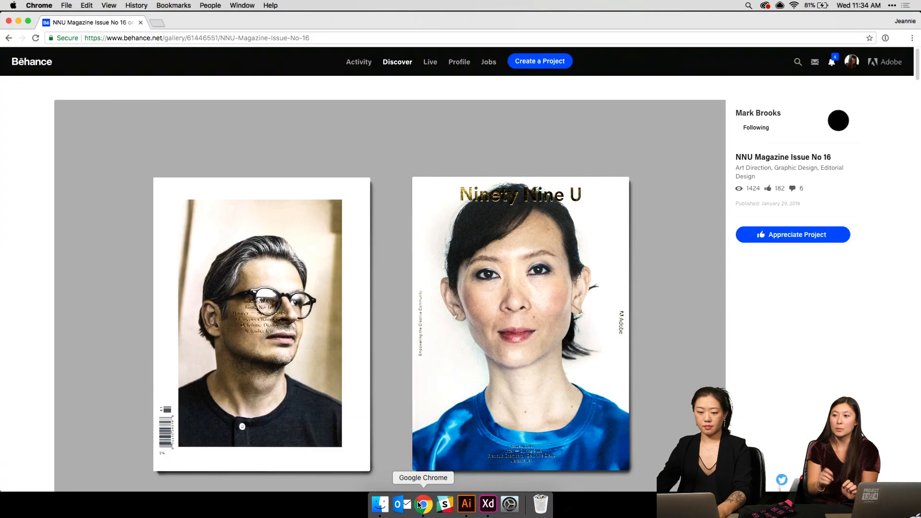
key("super+t")
type("lam")
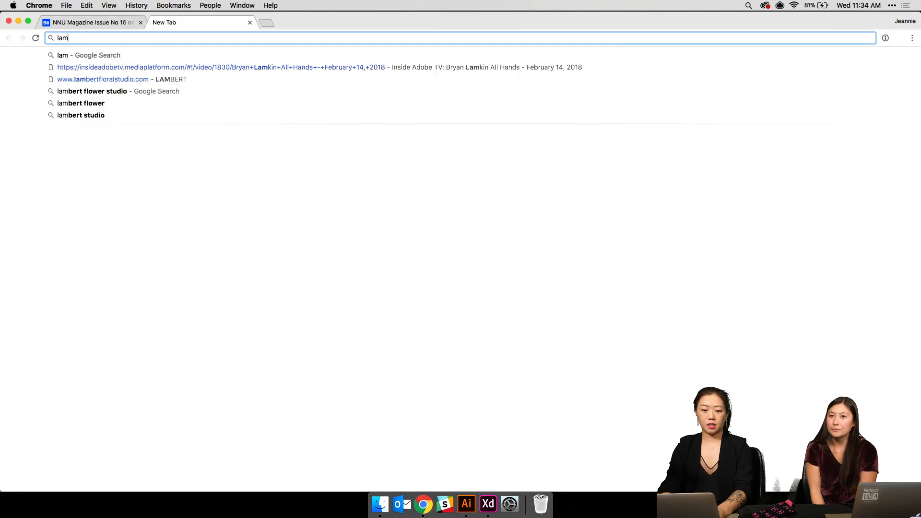
type("bert")
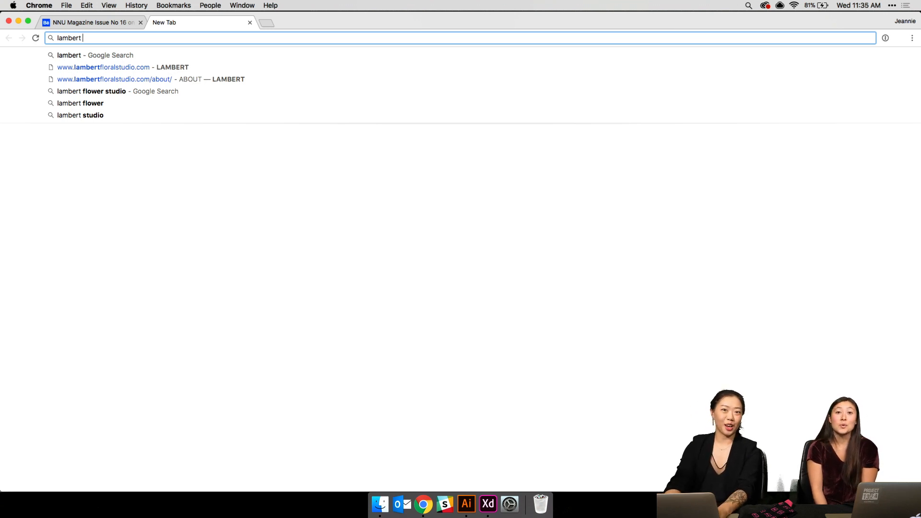
type("f")
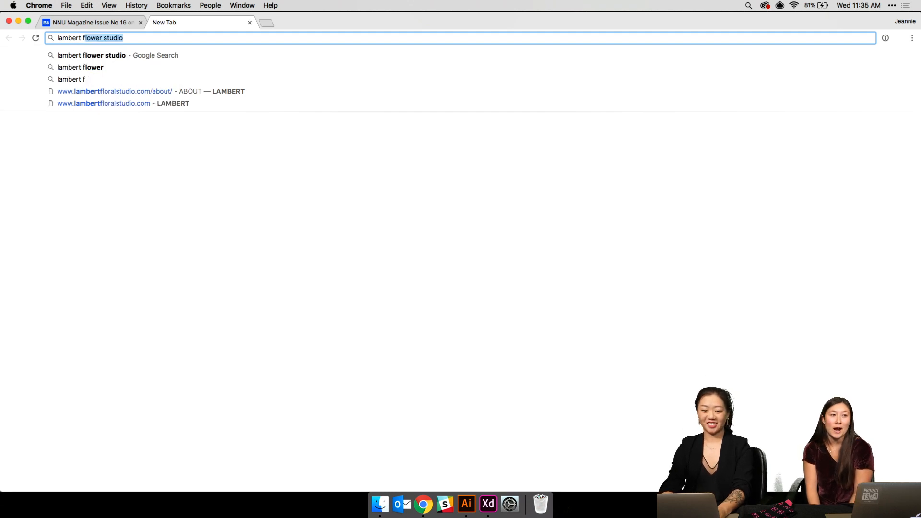
key("Return")
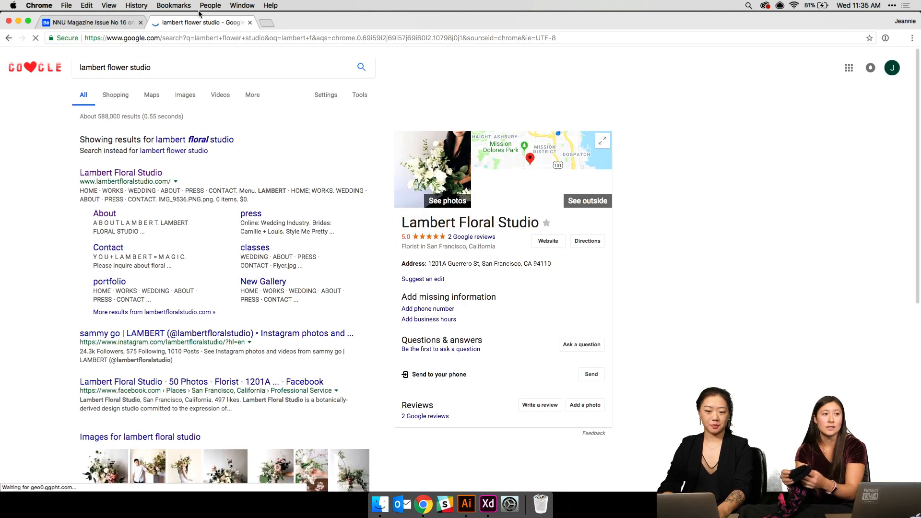
- View the image results in a full-width window, then return to the NNU Magazine Issue No 16 tab
left_click(185, 95)
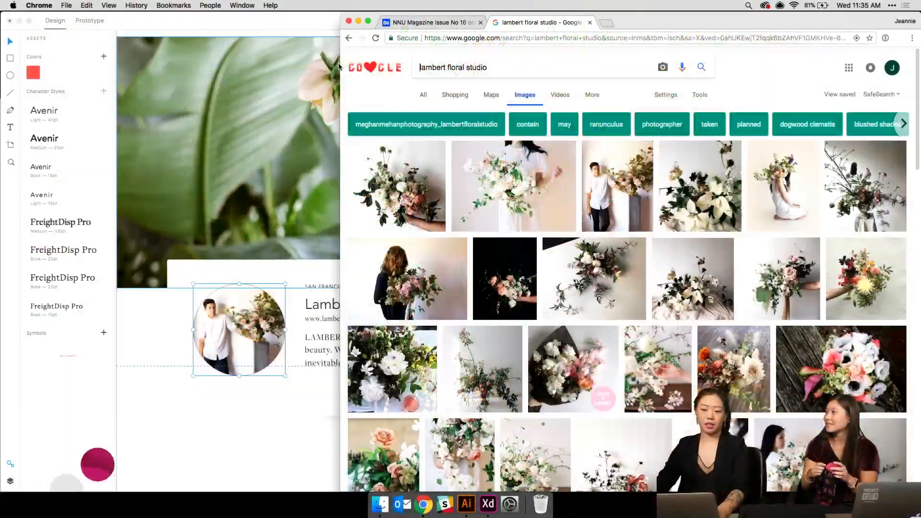
left_click_drag(340, 77, 2, 76)
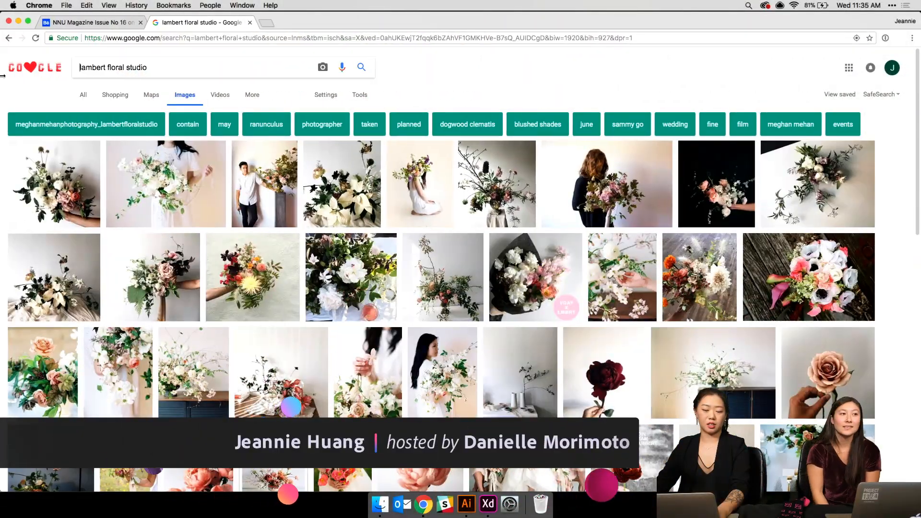
left_click(104, 24)
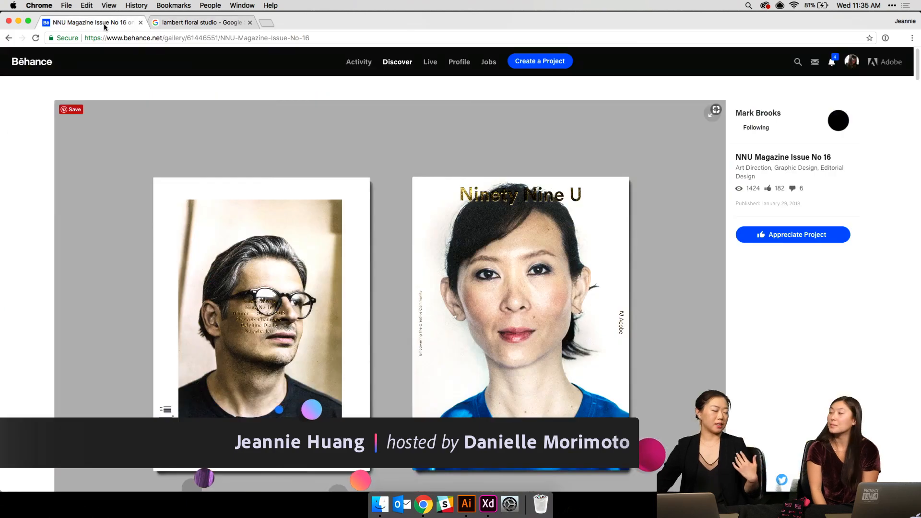
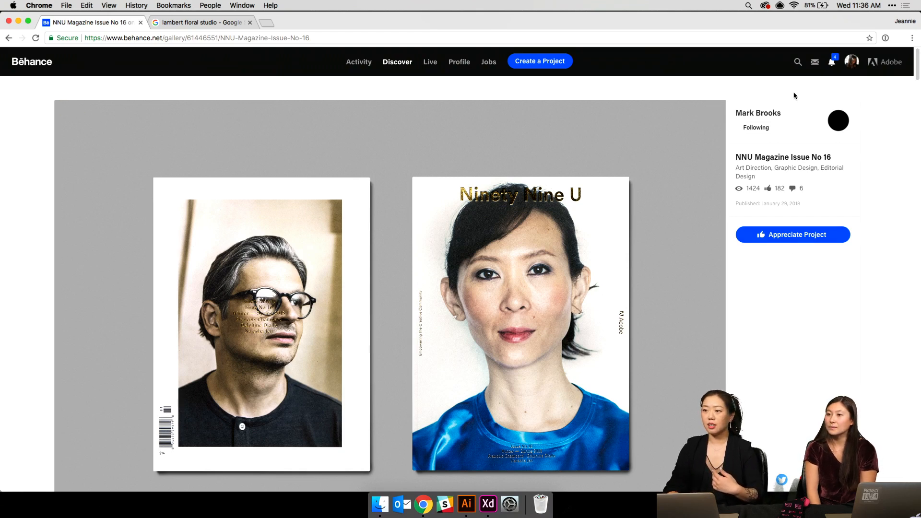
- Scroll through the NNU Magazine Issue No 16 project on Behance
scroll(577, 212, "down", 10)
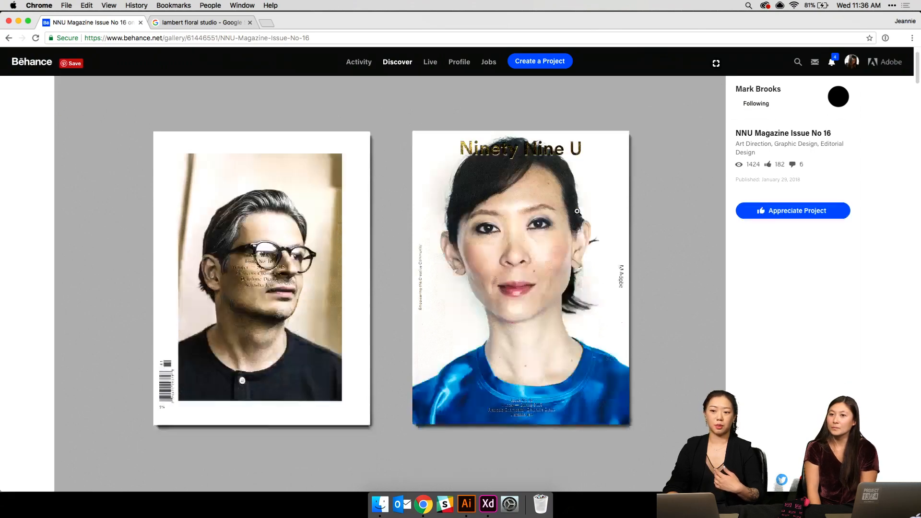
scroll(578, 212, "down", 15)
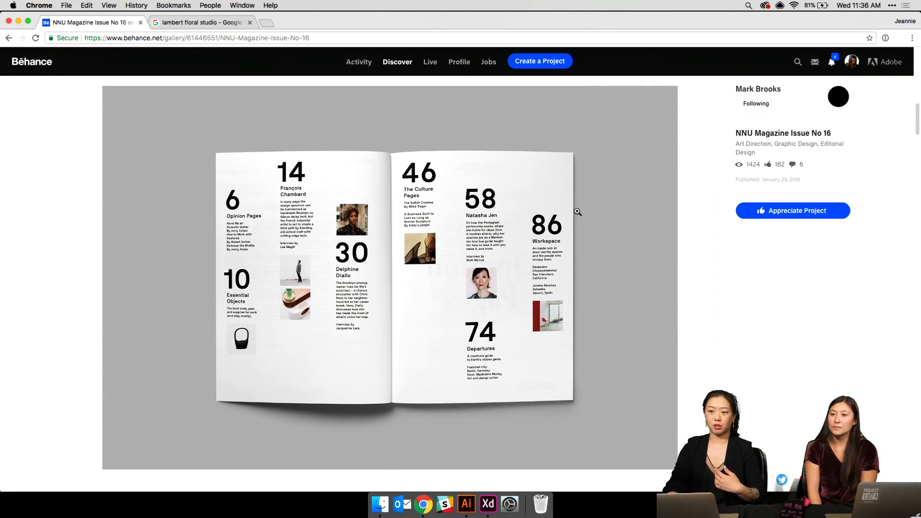
scroll(577, 211, "down", 5)
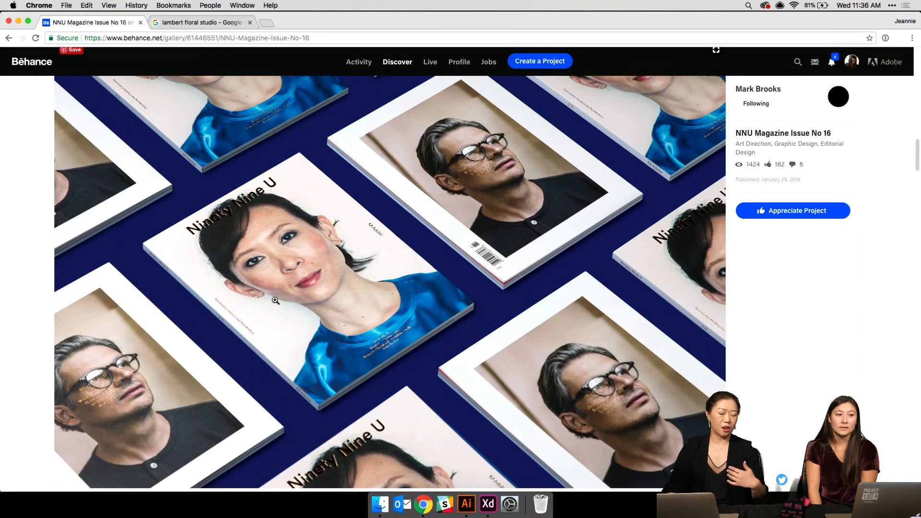
scroll(276, 300, "down", 7)
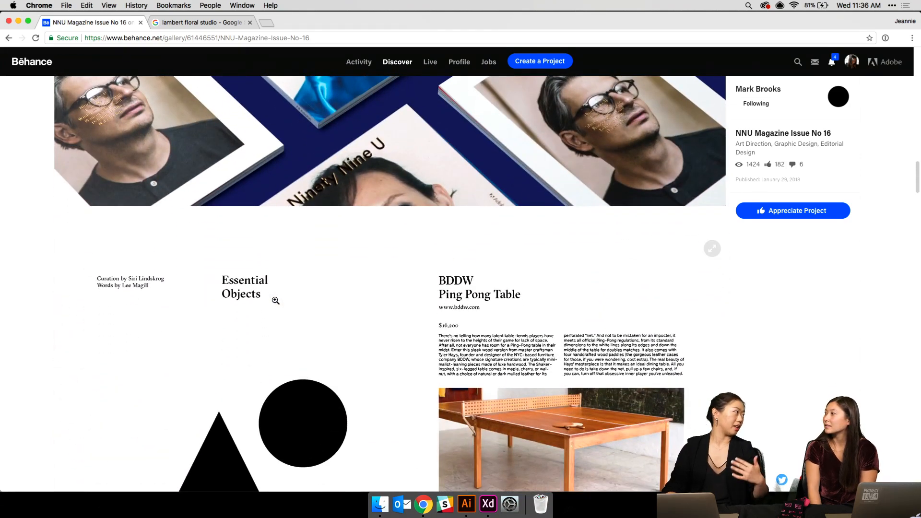
scroll(275, 301, "down", 10)
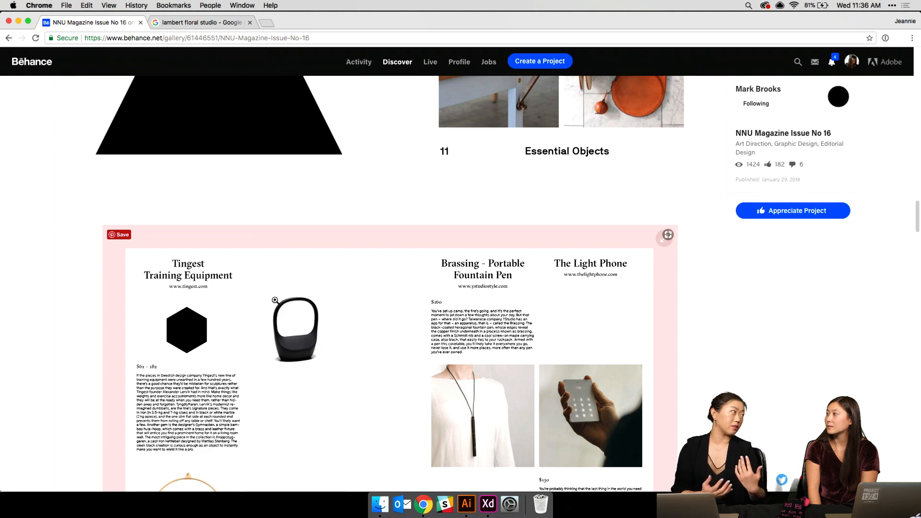
scroll(275, 300, "down", 3)
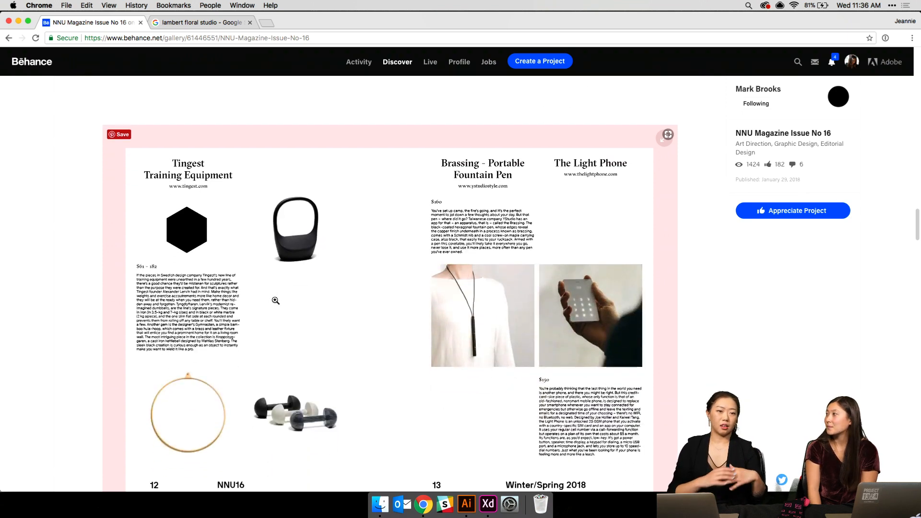
scroll(275, 300, "down", 11)
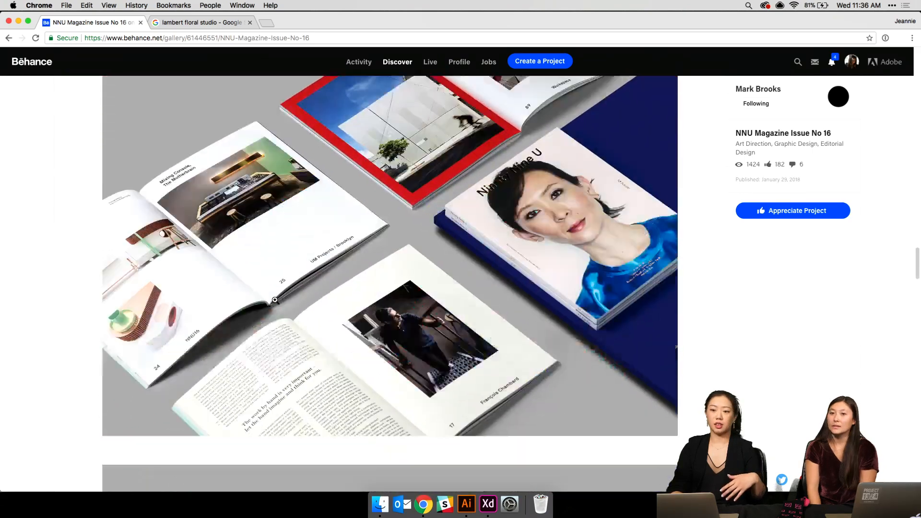
scroll(275, 300, "down", 13)
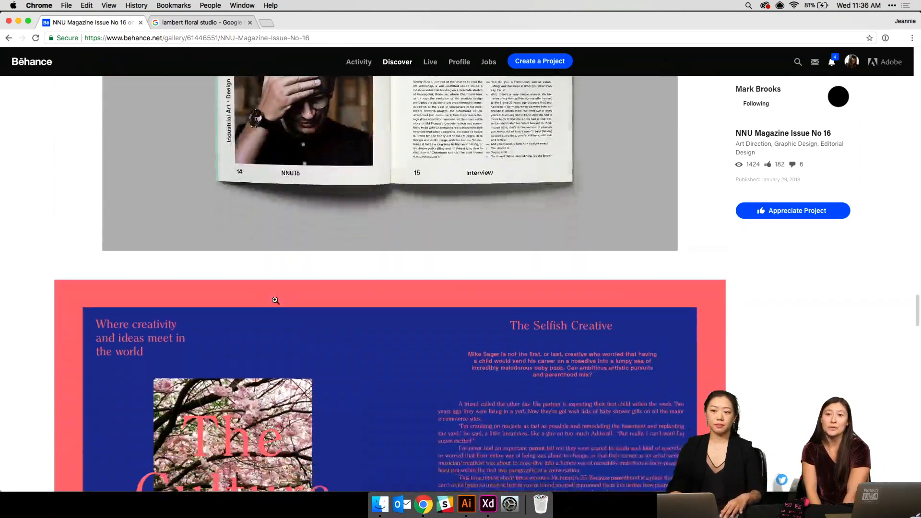
scroll(275, 301, "down", 15)
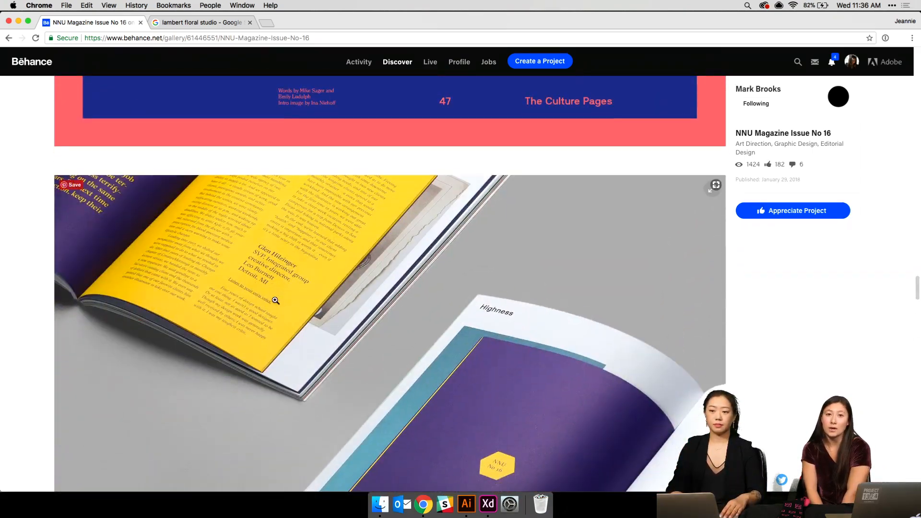
- Scroll further down the project, then return to the Adobe XD Style Guide file
scroll(276, 300, "down", 12)
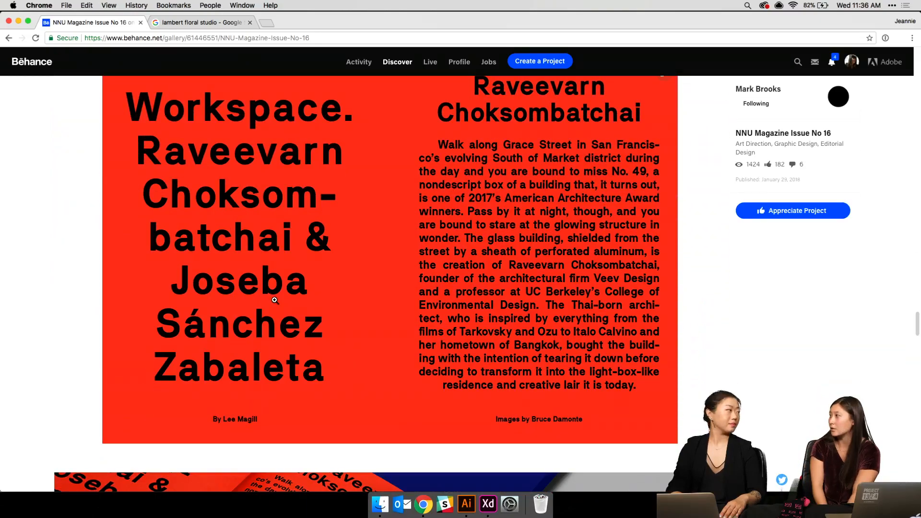
scroll(275, 300, "down", 11)
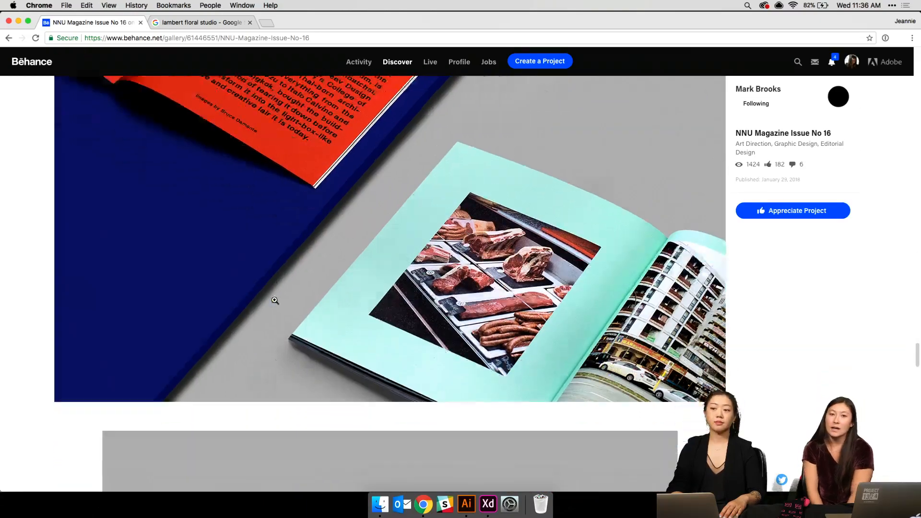
scroll(275, 300, "down", 14)
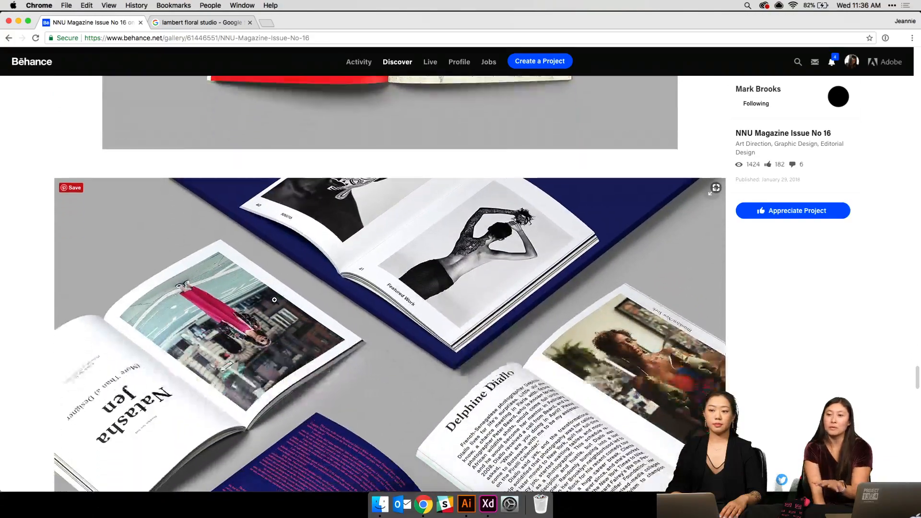
scroll(274, 300, "down", 13)
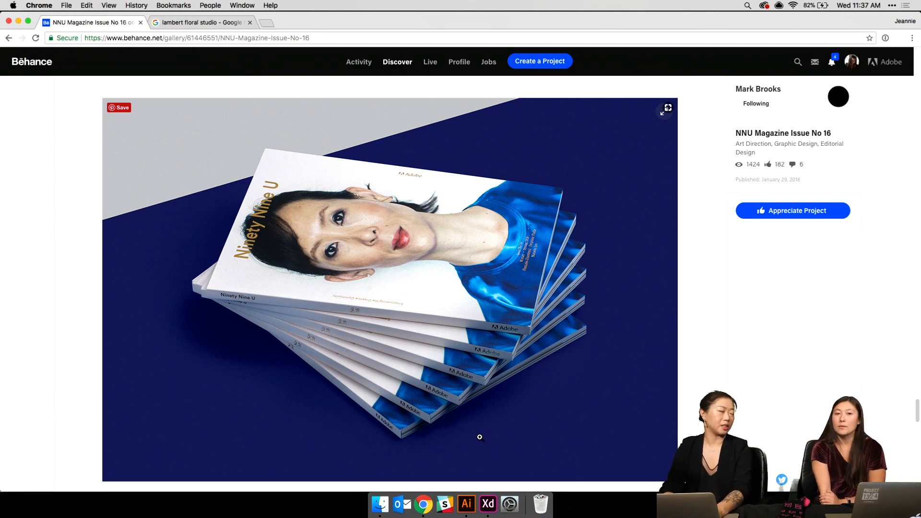
left_click(481, 514)
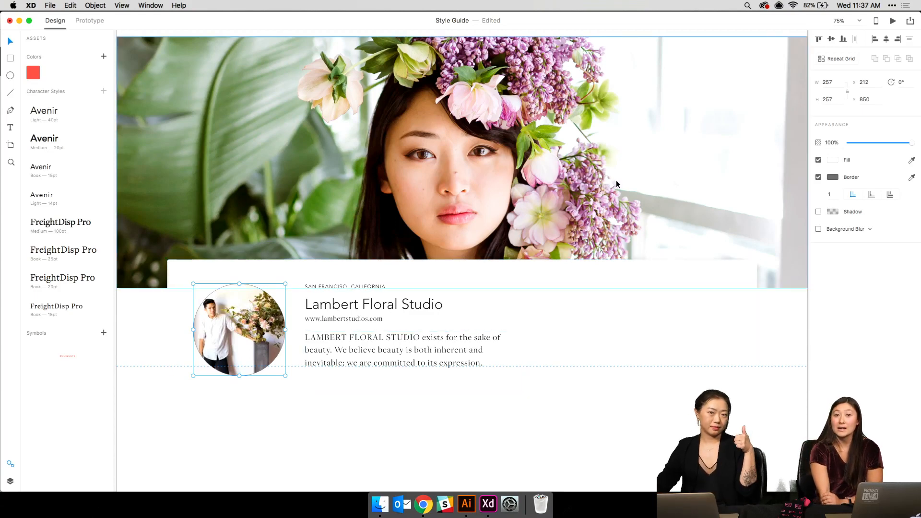
- Turn off the border on the circular studio photo beside the Lambert Floral Studio heading
left_click(819, 177)
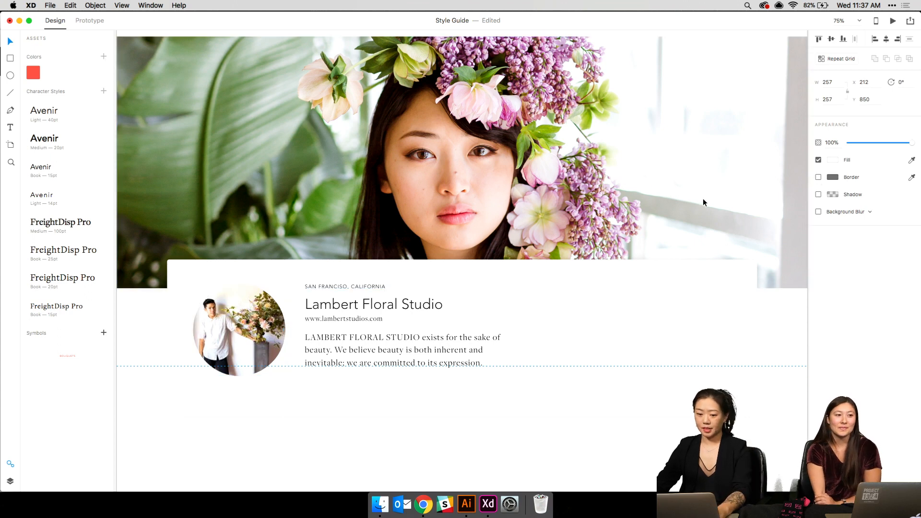
left_click(531, 318)
left_click(304, 429)
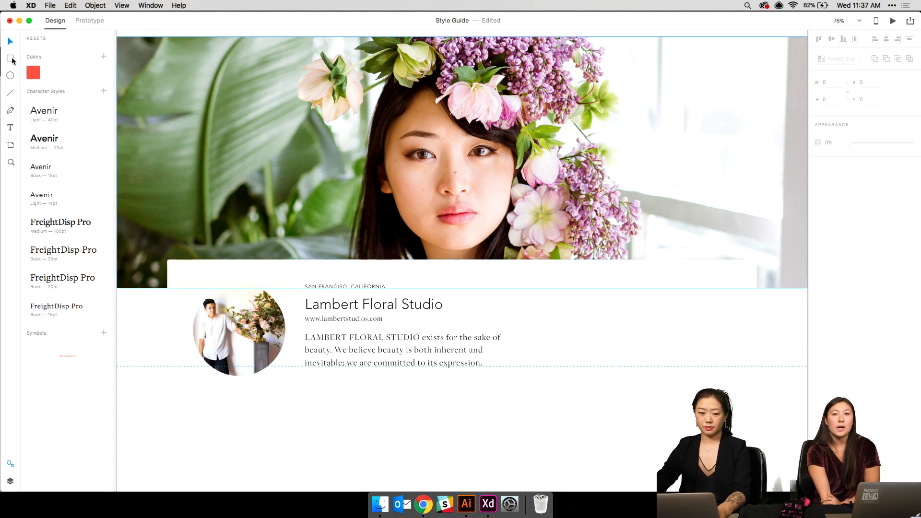
key("super+minus")
key("super+minus")
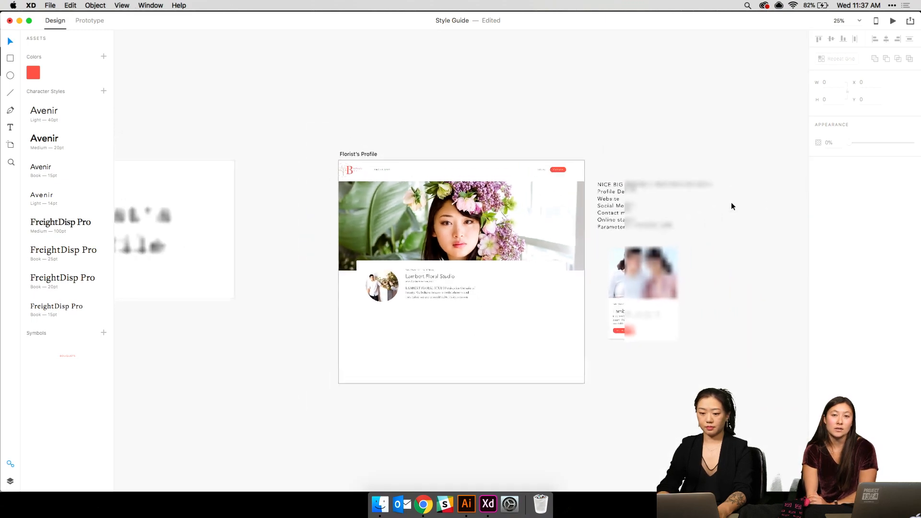
- Select the first red button on the Buttons and Text and More style guide
scroll(731, 203, "up", 15)
scroll(731, 202, "up", 5)
scroll(731, 202, "right", 5)
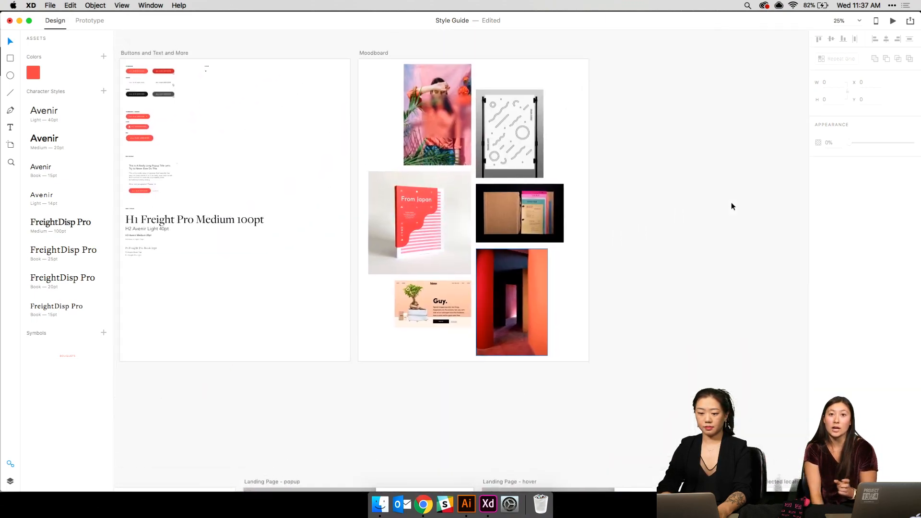
scroll(472, 161, "left", 5)
left_click(251, 105)
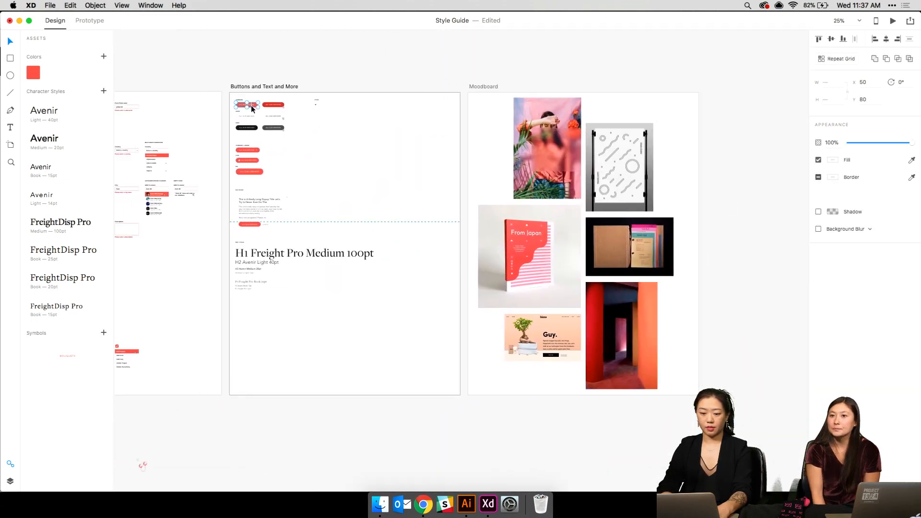
- Paste the copied red button into the Florist's Profile artboard
scroll(251, 105, "down", 20)
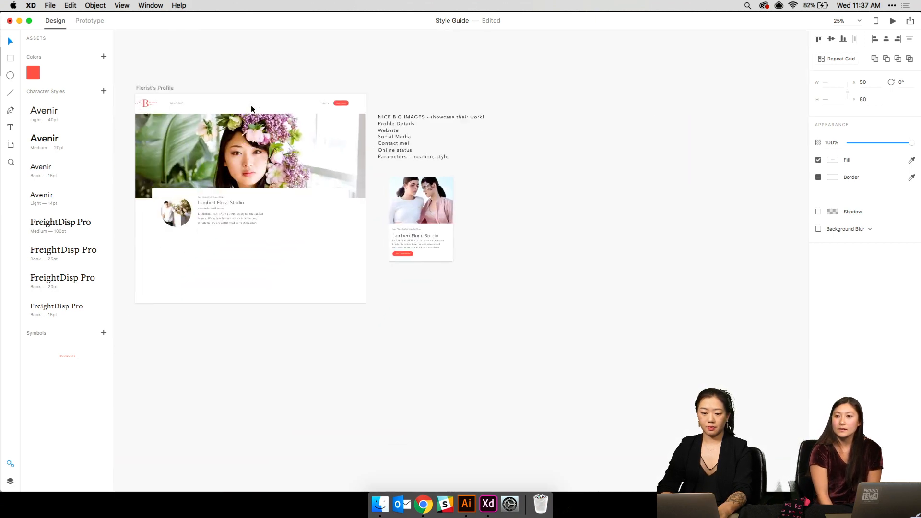
key("super+=")
scroll(251, 105, "left", 7)
scroll(252, 105, "up", 2)
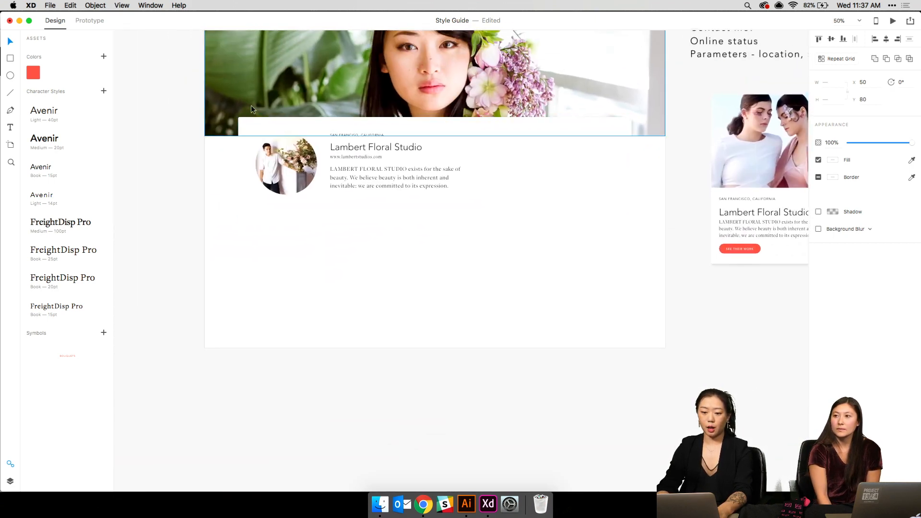
key("super+=")
scroll(252, 109, "up", 3)
scroll(252, 109, "left", 2)
key("super+minus")
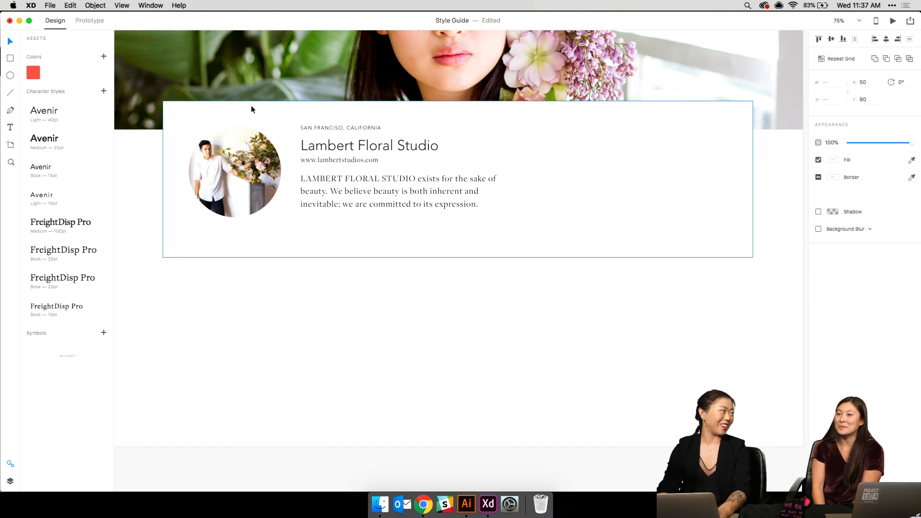
scroll(251, 105, "up", 3)
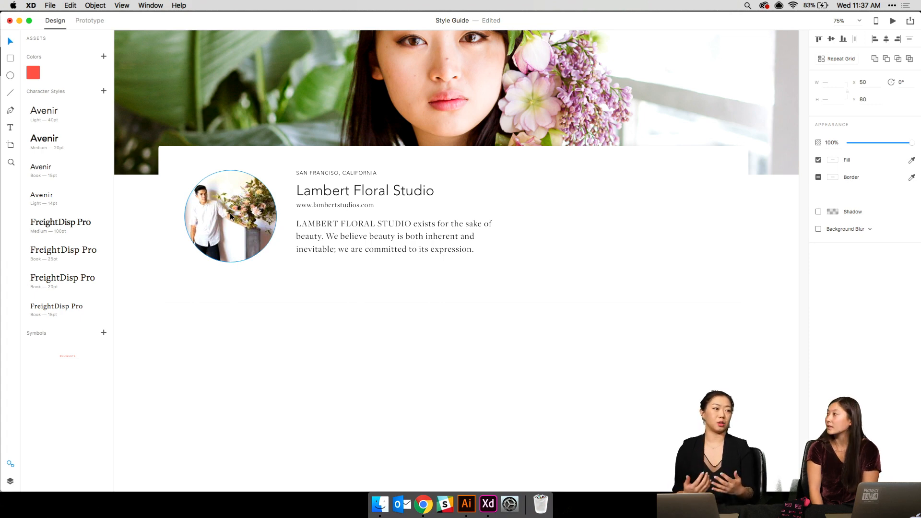
scroll(230, 212, "up", 5)
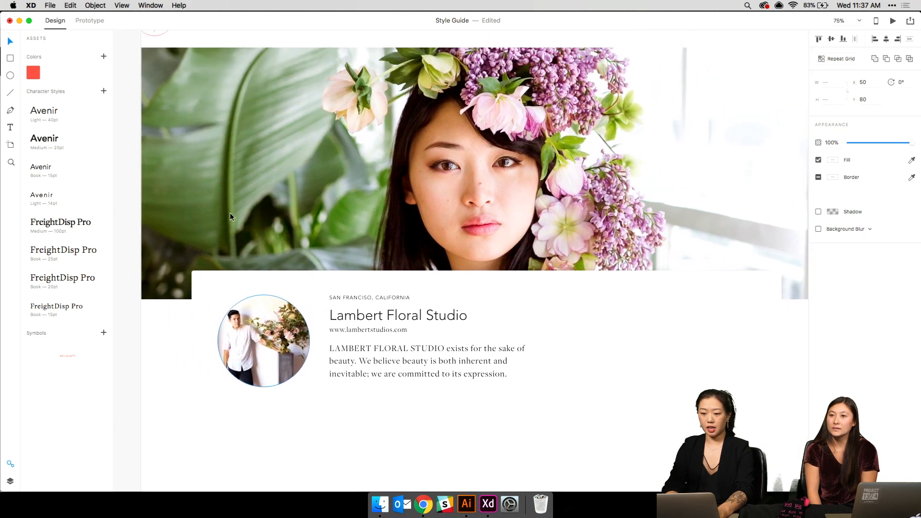
key("super+v")
left_click_drag(461, 261, 384, 392)
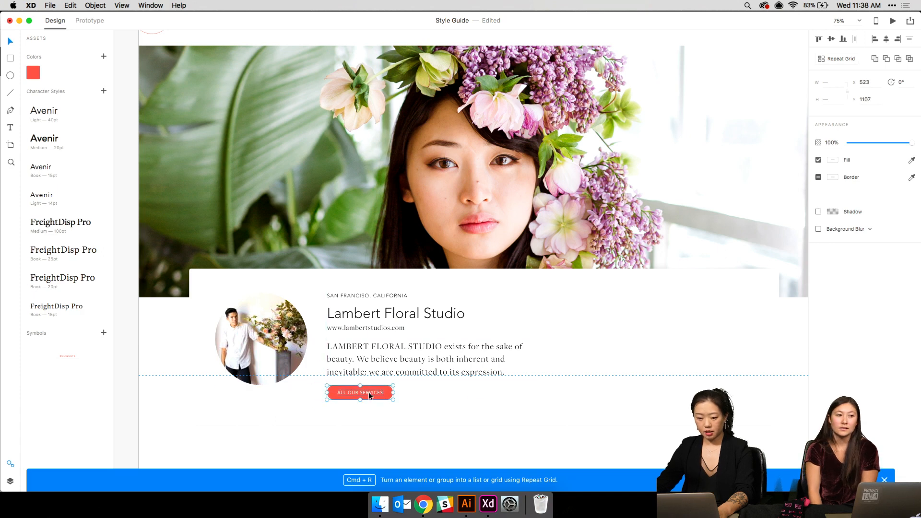
double_click(369, 393)
type("cont")
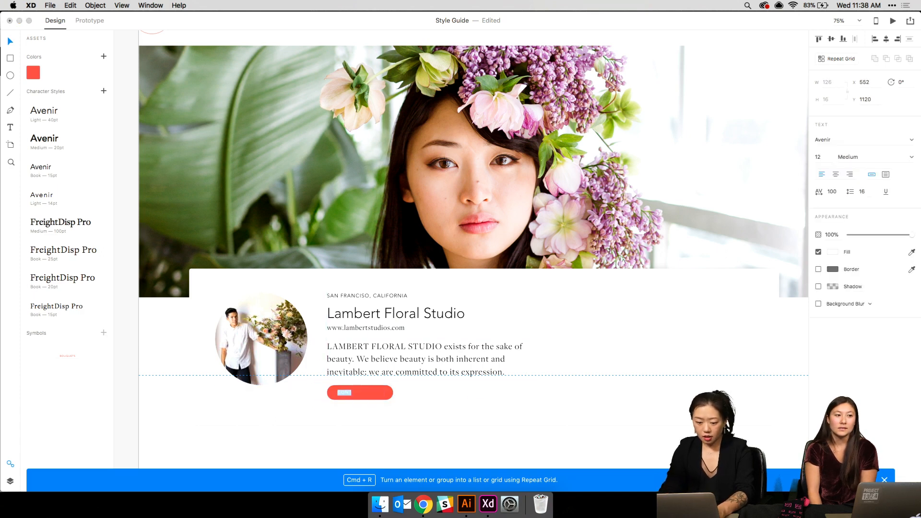
key("BackSpace")
key("BackSpace")
key("BackSpace")
key("BackSpace")
type("start chat")
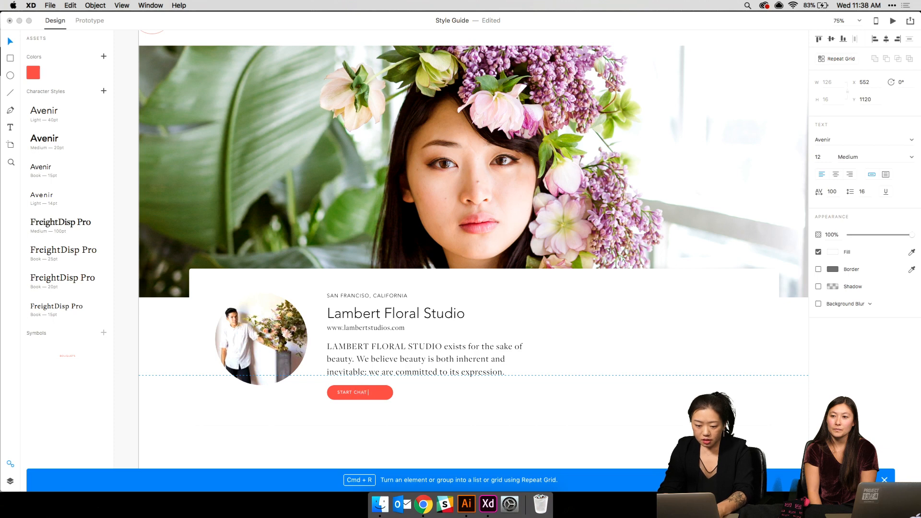
type(" now")
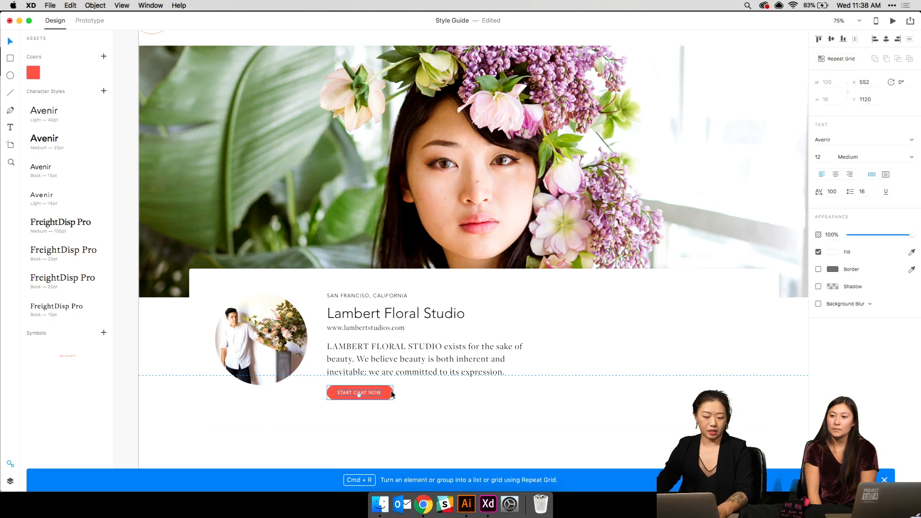
left_click(392, 394)
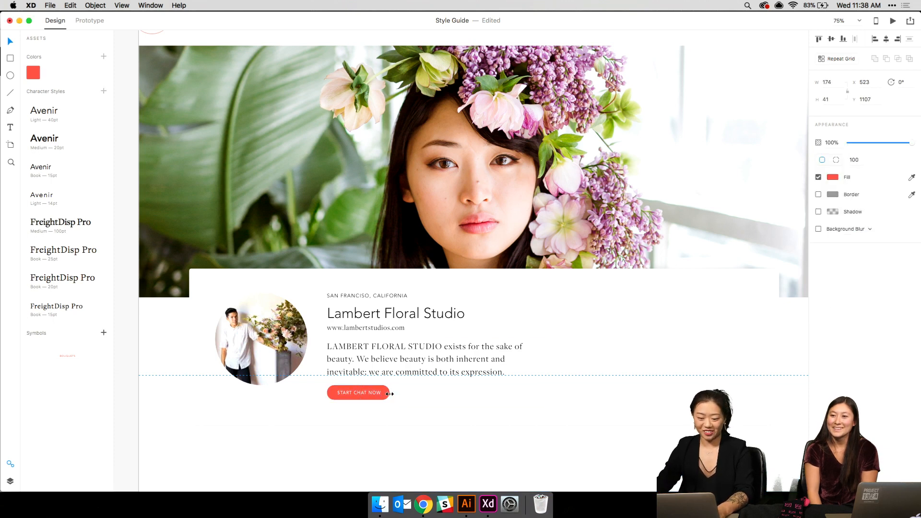
key("Escape")
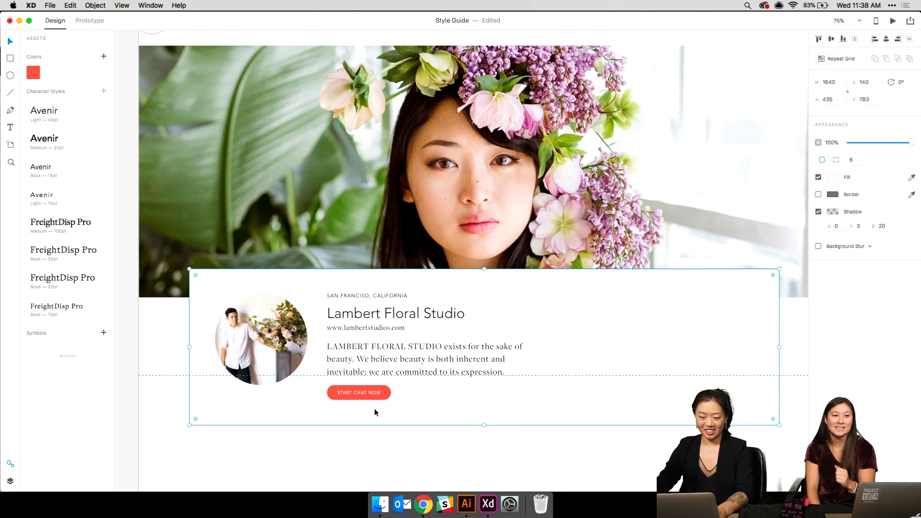
left_click(372, 407)
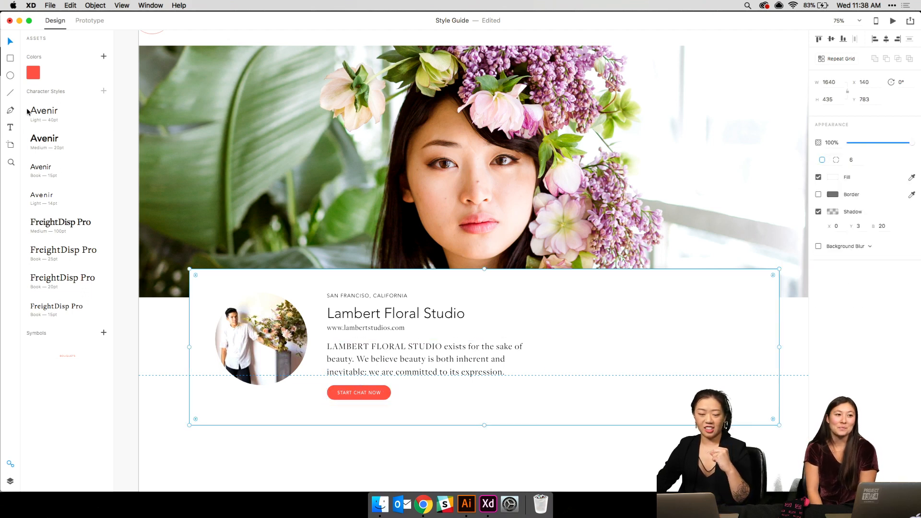
left_click(10, 75)
key("super+plus")
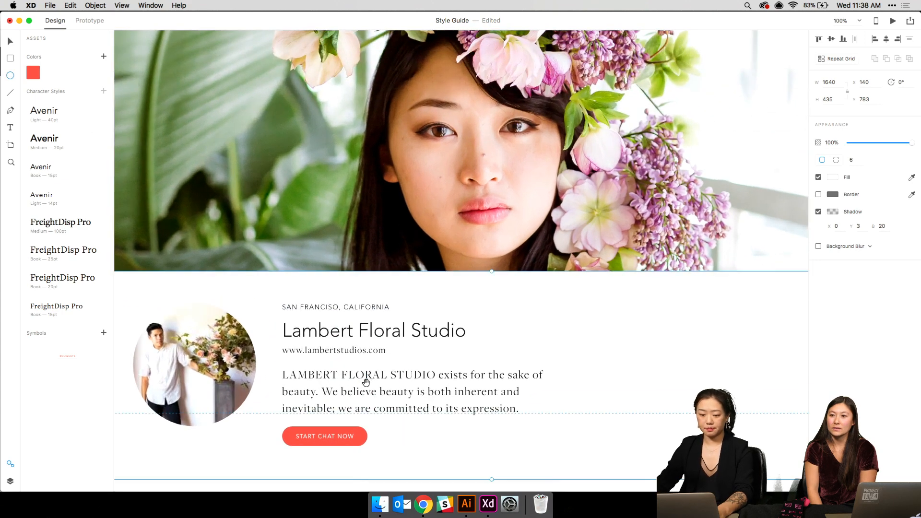
left_click_drag(365, 377, 351, 306)
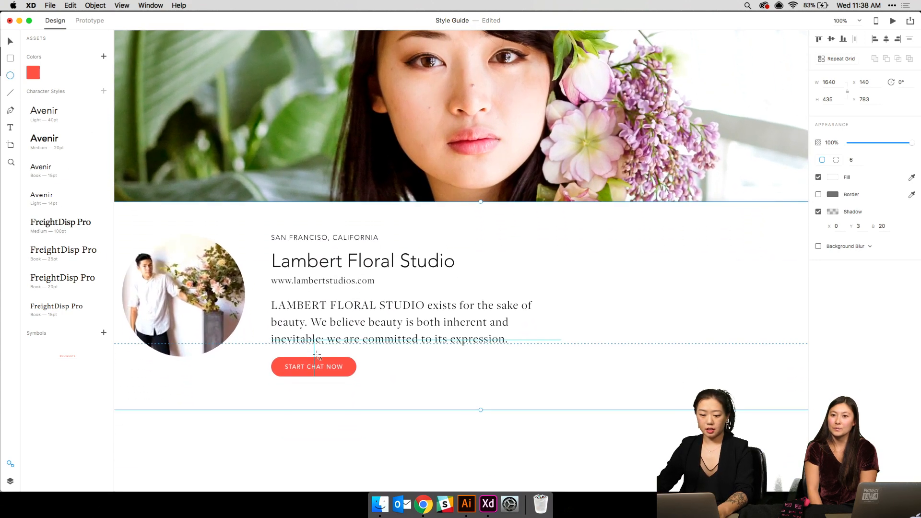
key("v")
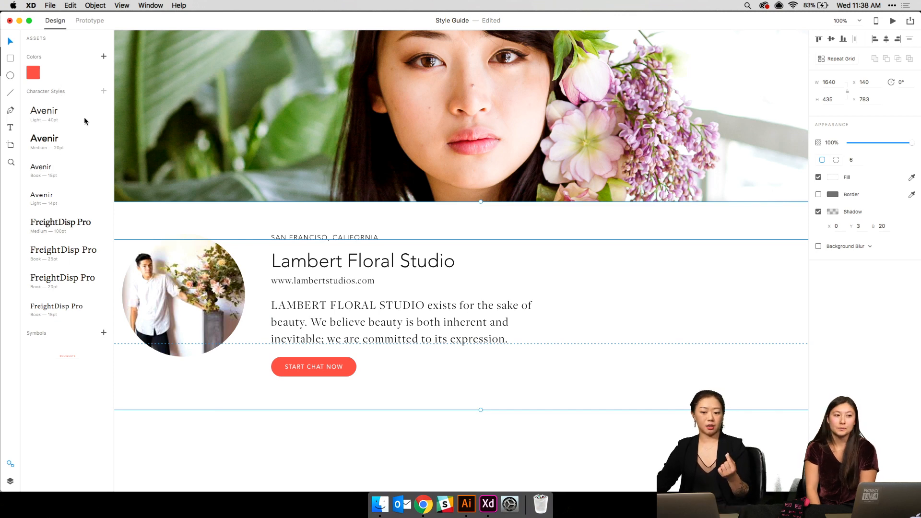
mouse_move(85, 120)
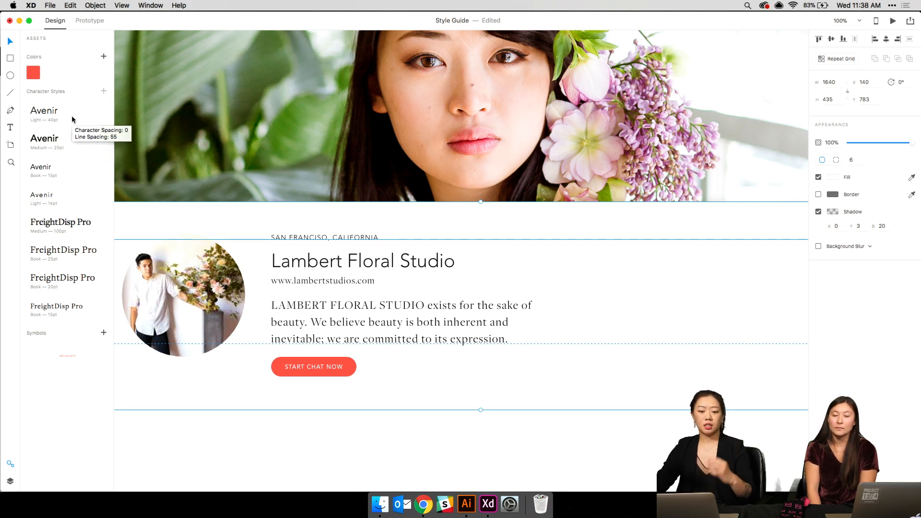
key("t")
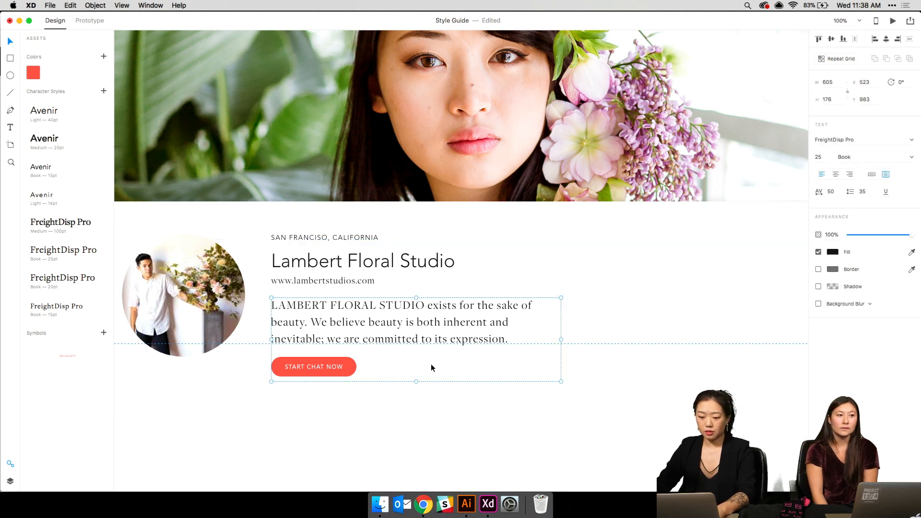
- Add an 'Online now' text label styled in Avenir Light at 13 pt
left_click(595, 363)
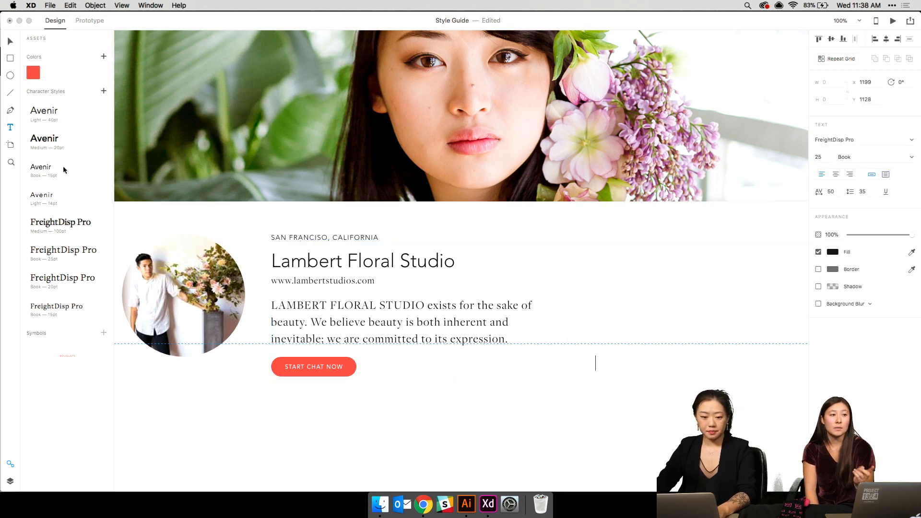
left_click(56, 196)
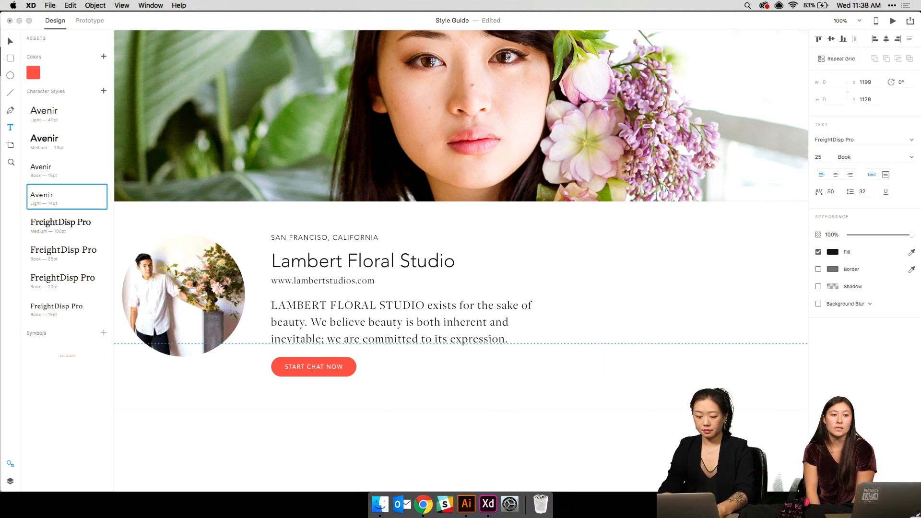
type("Online now")
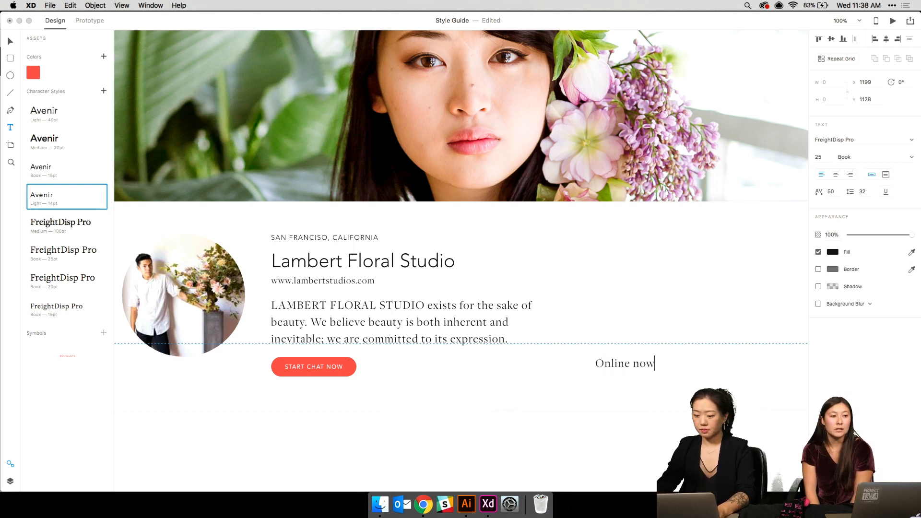
key("super+a")
left_click(818, 158)
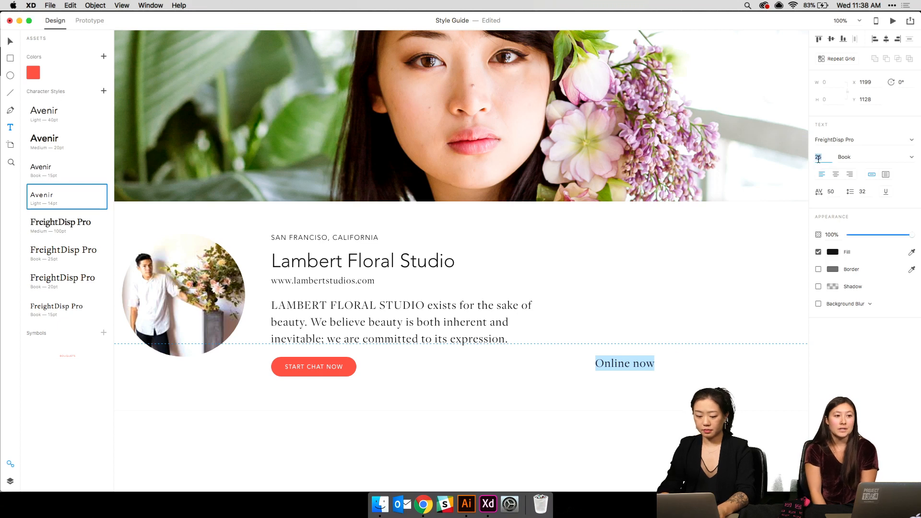
type("13")
key("Return")
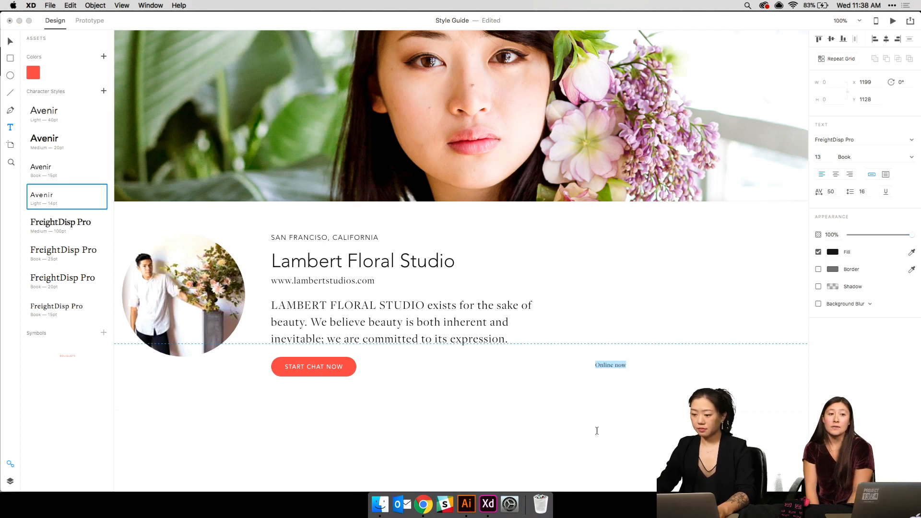
left_click(44, 121)
left_click(822, 156)
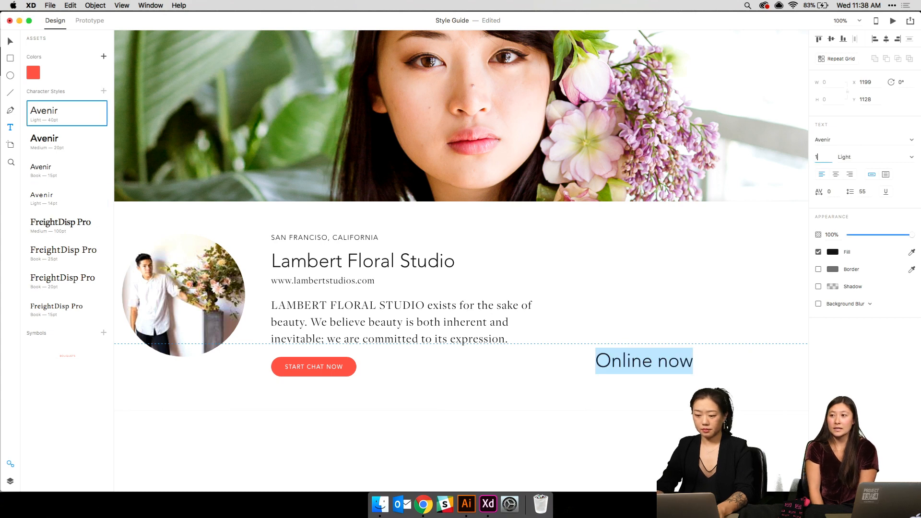
type("13")
key("Return")
- Move the label beside the Start Chat Now button and draw a small circle before it
left_click(10, 43)
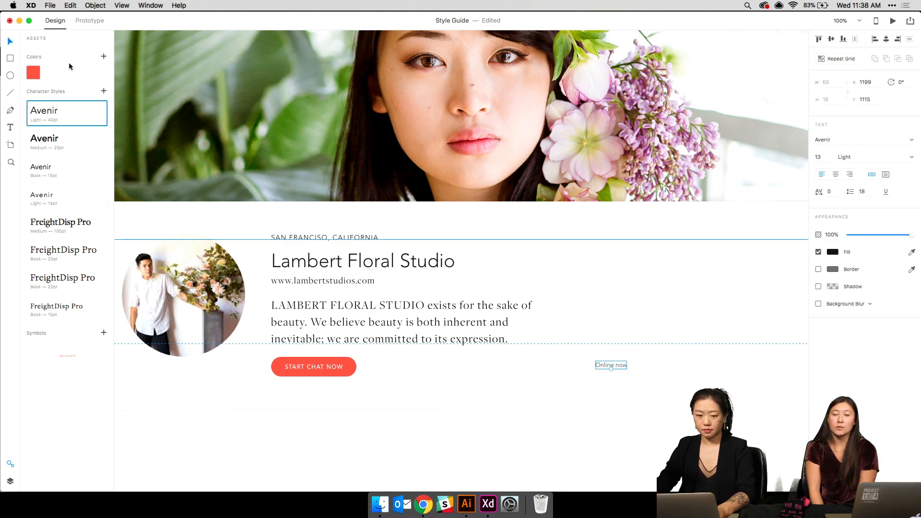
left_click_drag(624, 365, 402, 366)
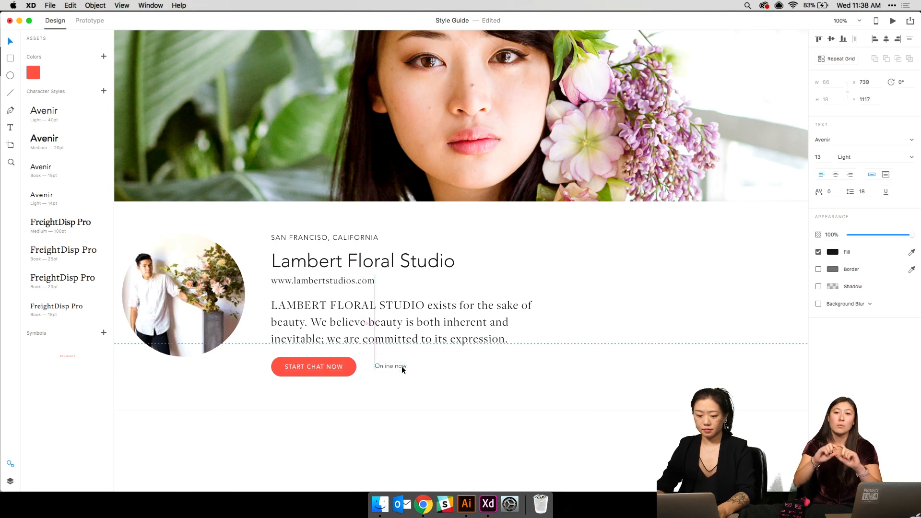
left_click(10, 76)
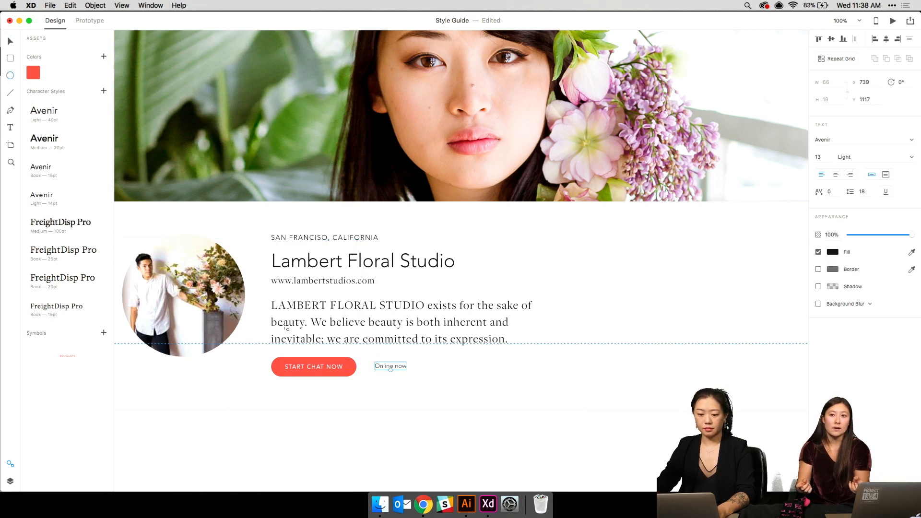
left_click_drag(363, 363, 367, 367)
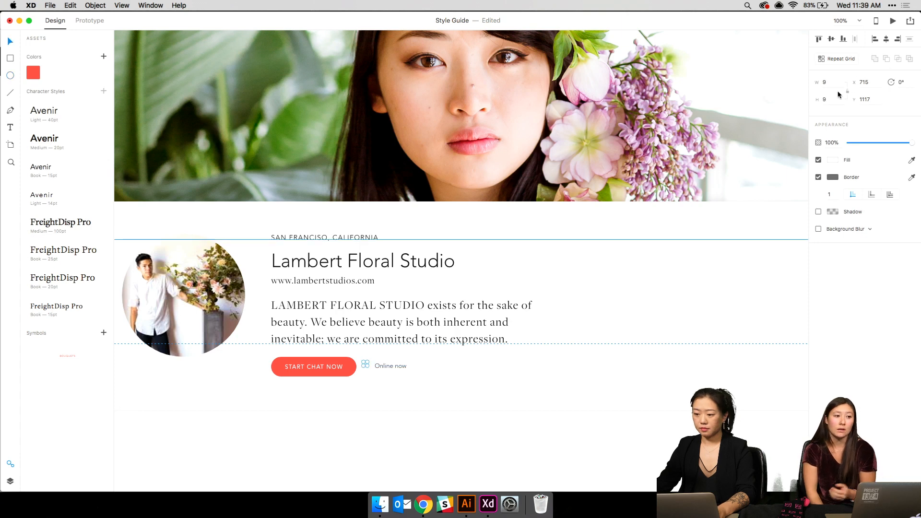
- Fill the circle with the brand red and line it up against the Online now text
left_click(833, 160)
left_click(746, 216)
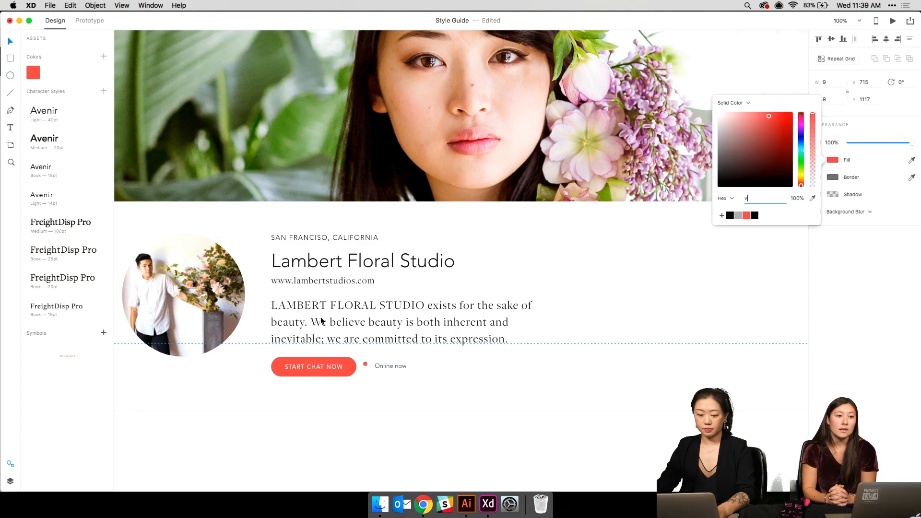
left_click(401, 364)
key("super+3")
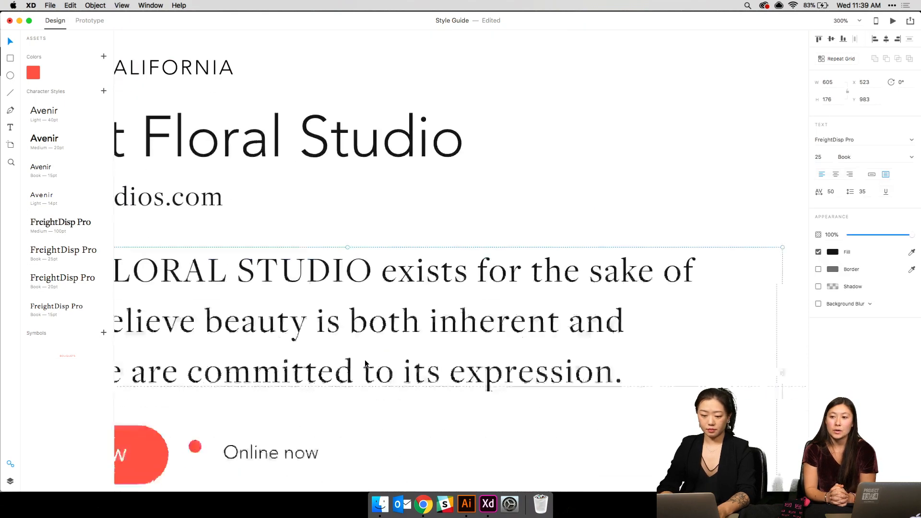
left_click_drag(381, 333, 413, 325)
key("Down")
key("Down")
key("Down")
key("Down")
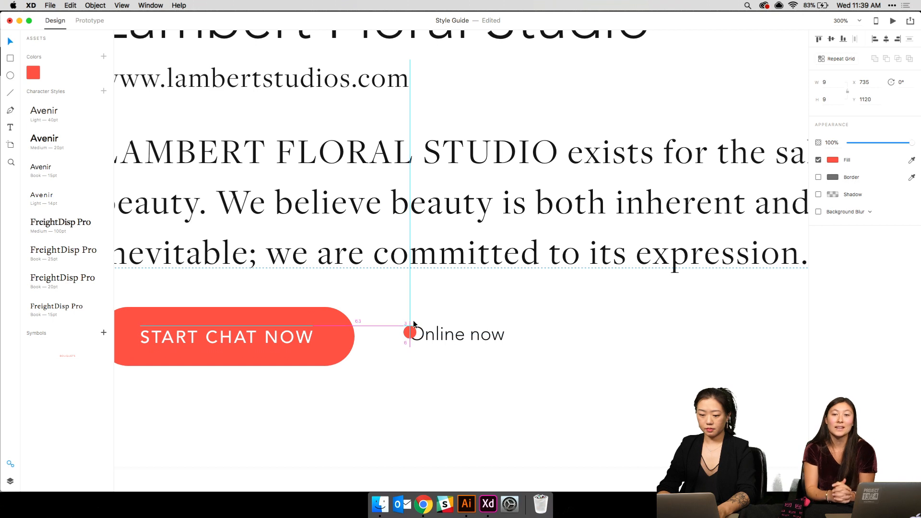
key("Left")
key("Left")
key("Left")
key("Left")
key("Left")
key("Left")
key("Left")
key("Left")
key("Left")
key("Left")
key("Left")
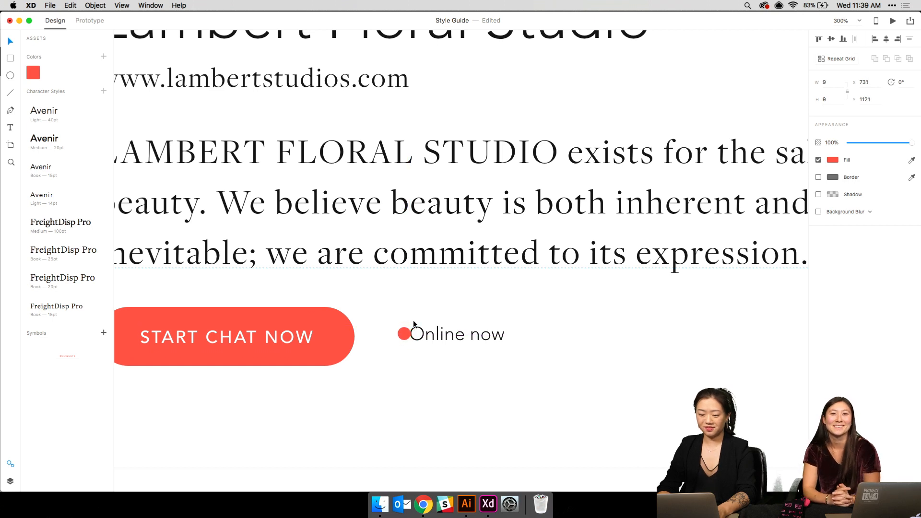
key("Right")
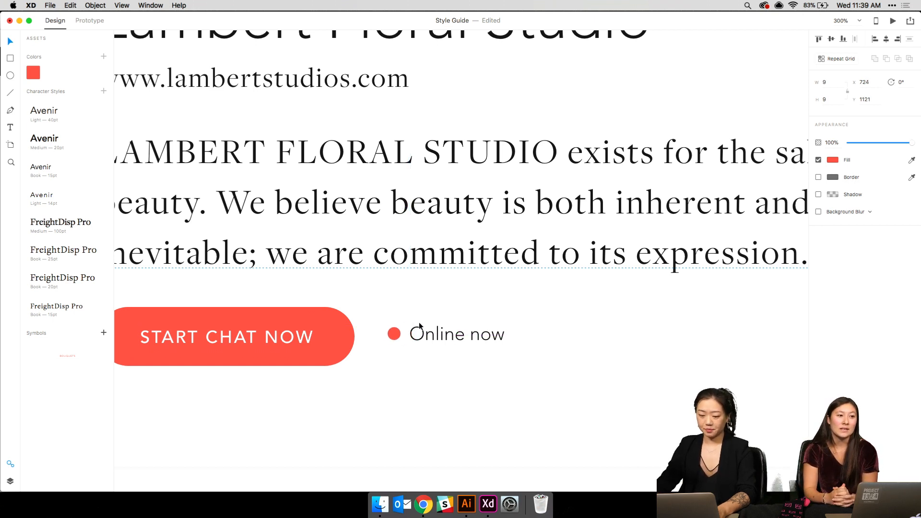
- Resize the red dot to 7 px wide, nudge it right, and toggle its drop shadow
left_click(834, 83)
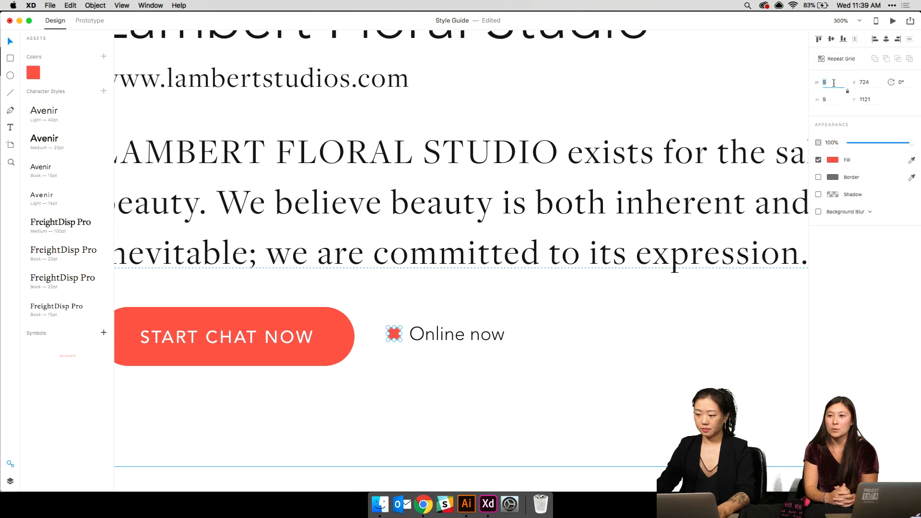
key("Return")
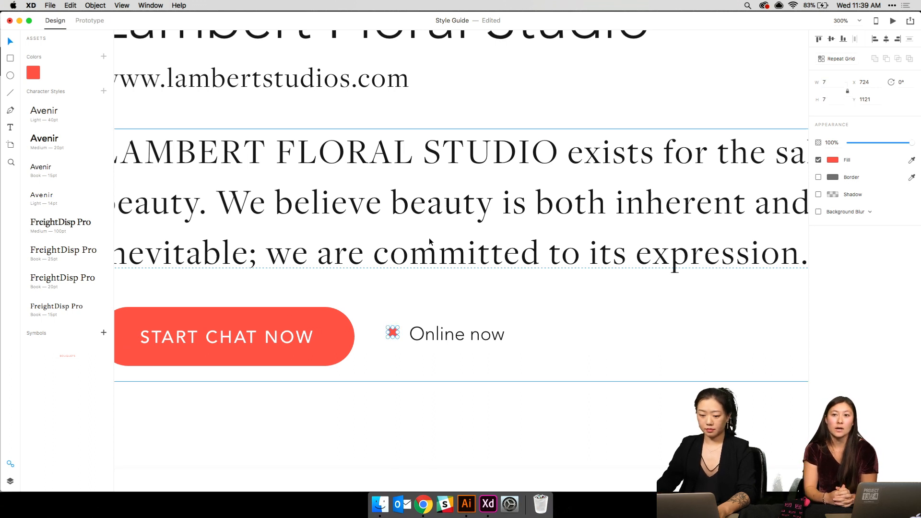
left_click(388, 329)
left_click(392, 332)
key("Right")
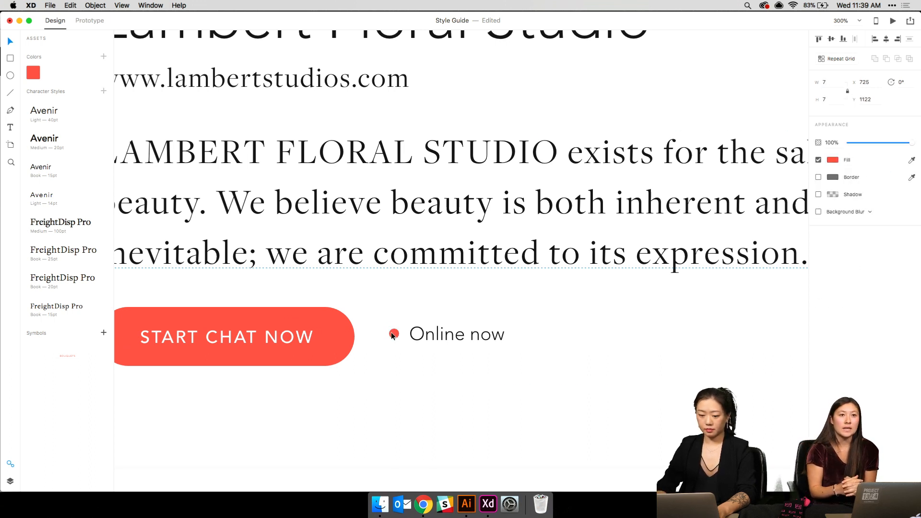
left_click(819, 194)
left_click(458, 373)
key("super+1")
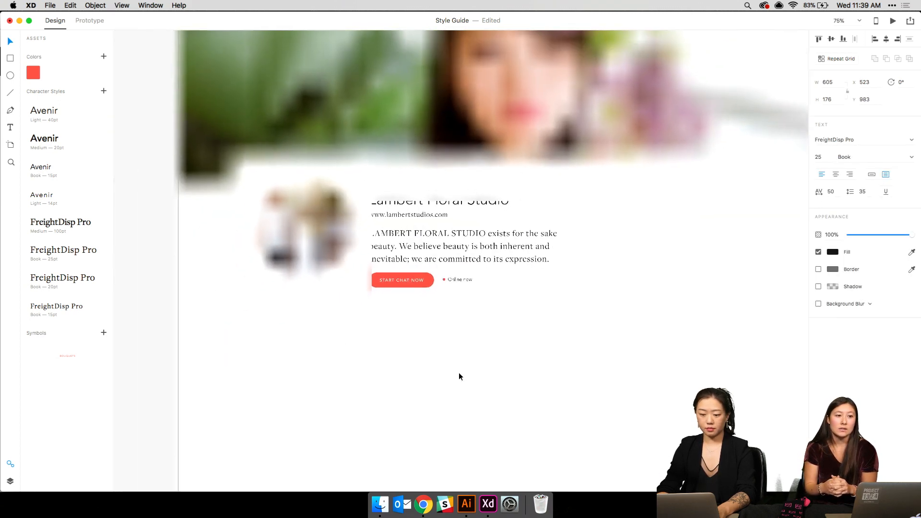
- Nudge the Online now label slightly left and down
left_click(439, 286)
left_click(458, 285)
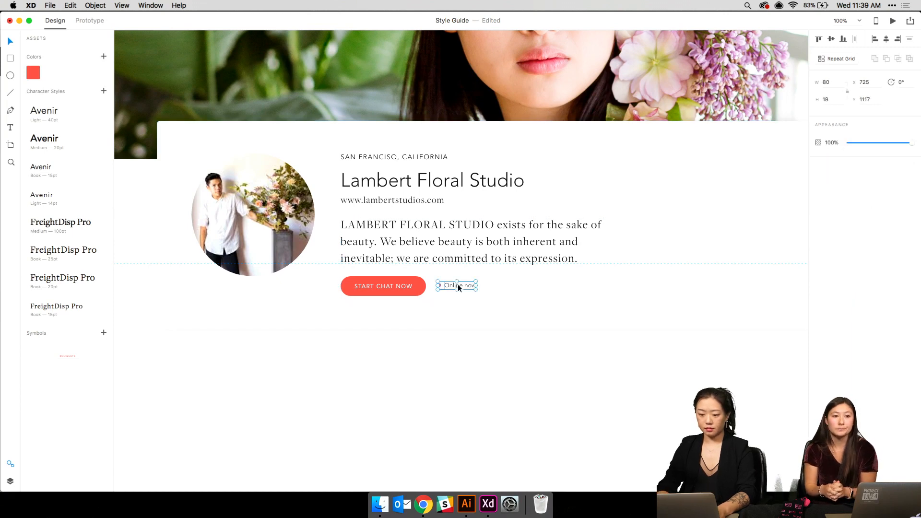
key("Left")
key("Left")
key("Down")
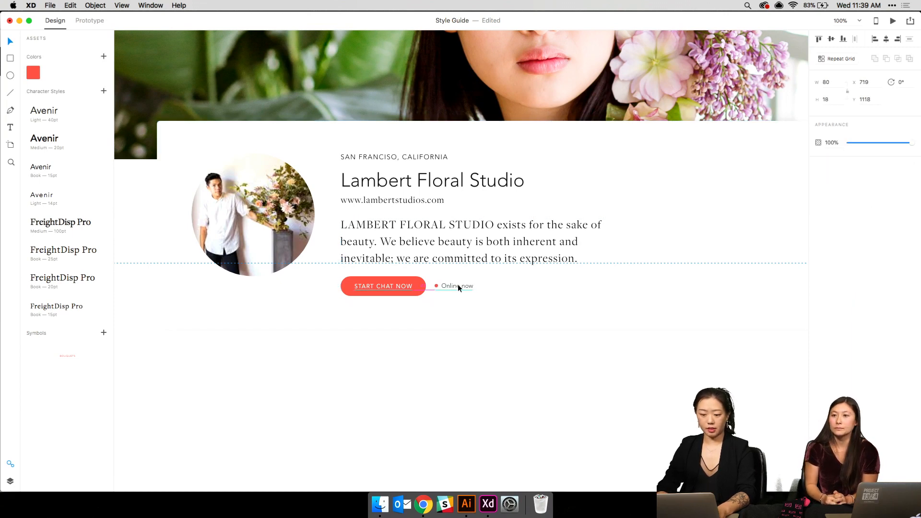
- Select the white Lambert Floral Studio profile card over the hero photo
left_click(535, 316)
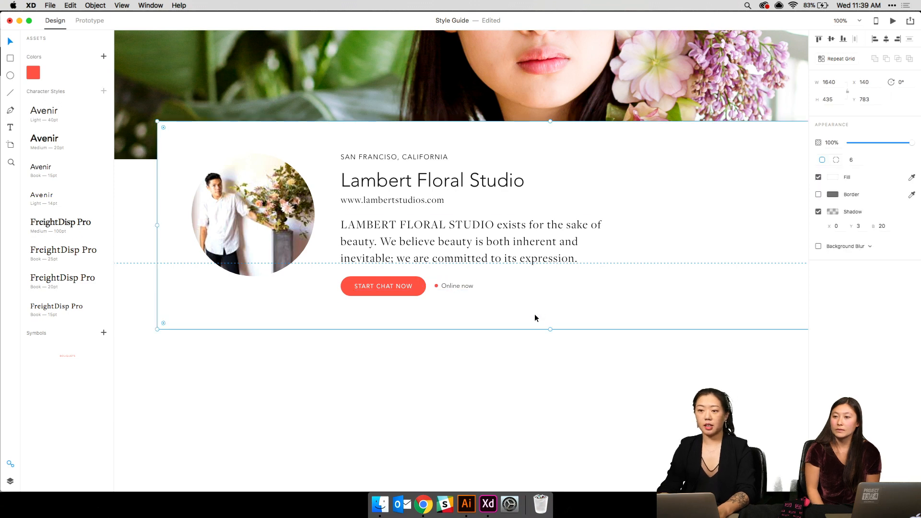
key("super+minus")
scroll(535, 315, "up", 1)
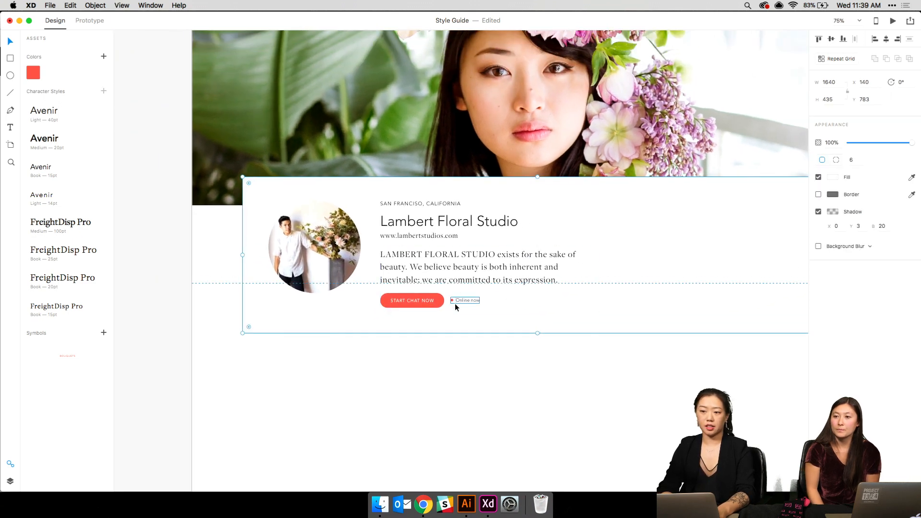
left_click(457, 300)
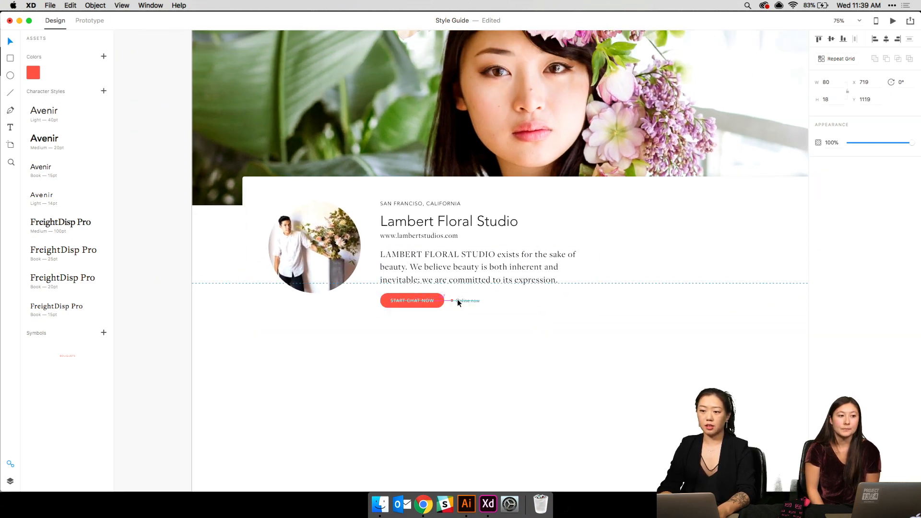
left_click(427, 325)
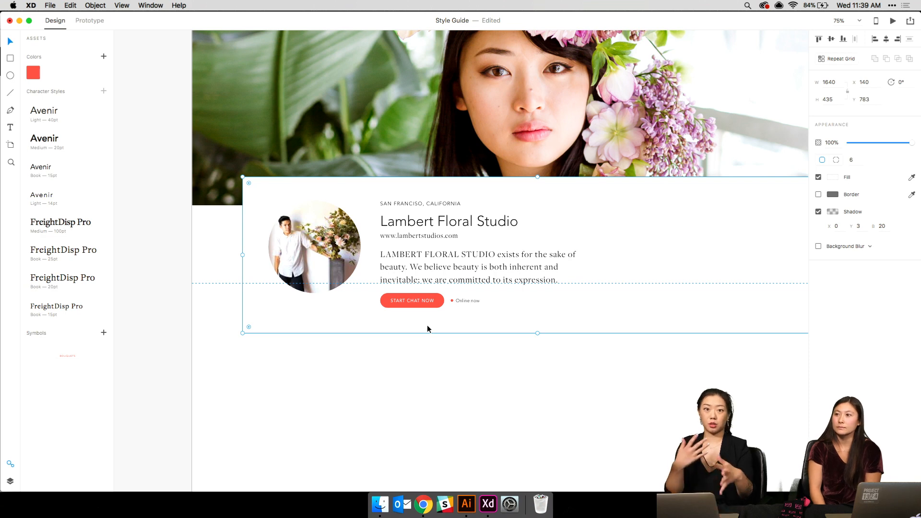
scroll(427, 327, "right", 5)
scroll(427, 324, "right", 3)
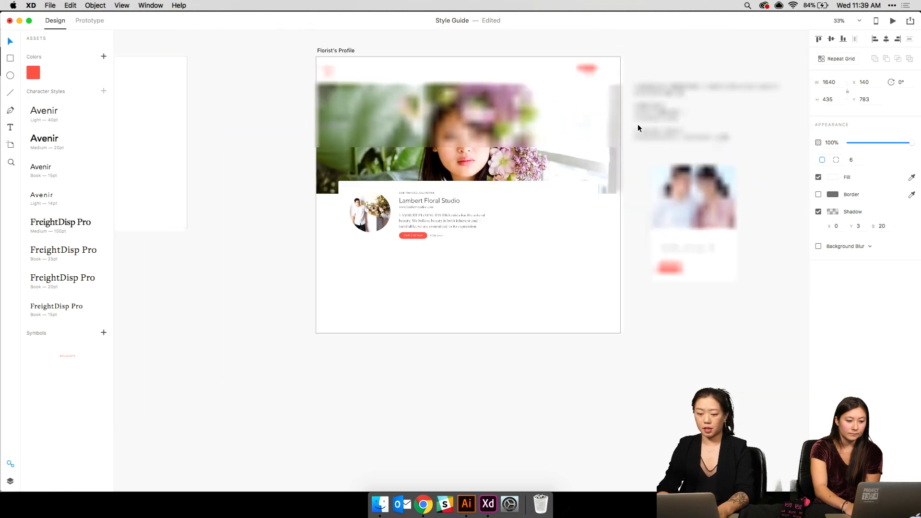
- Extend the Florist's Profile artboard down to H 2878 and show its layout grid
left_click(516, 295)
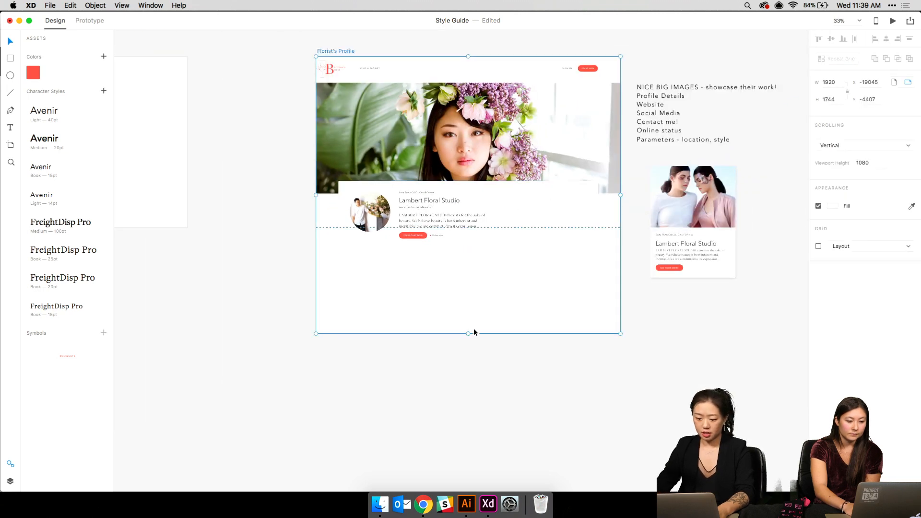
left_click_drag(468, 333, 467, 501)
key("super+shift+'")
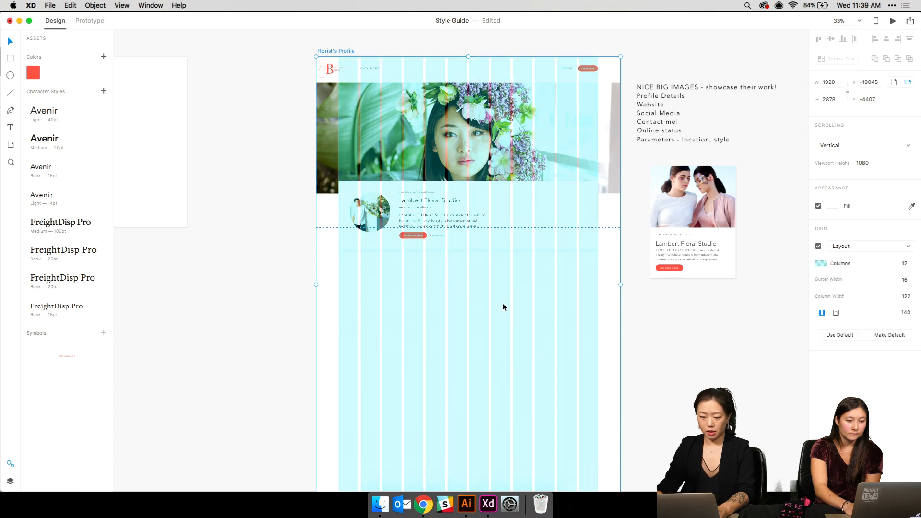
left_click(505, 302)
key("super+=")
key("super+=")
scroll(505, 305, "down", 5)
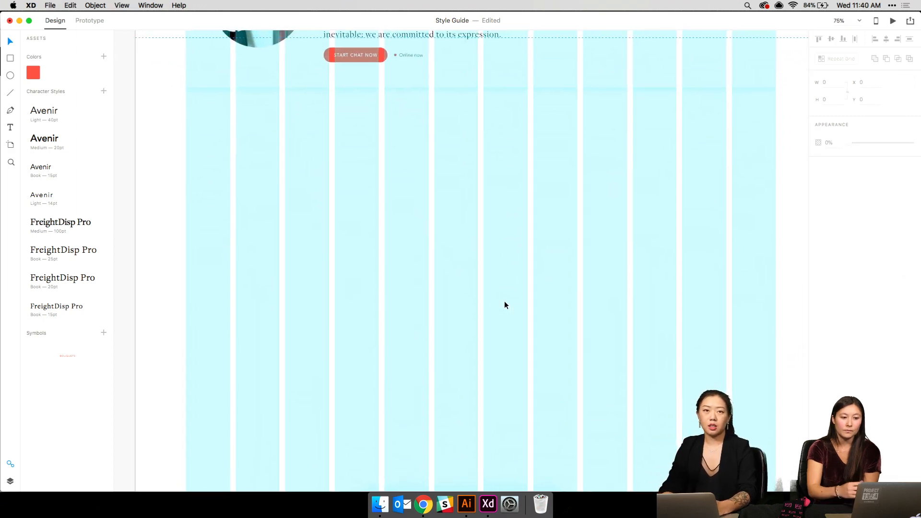
scroll(505, 305, "up", 10)
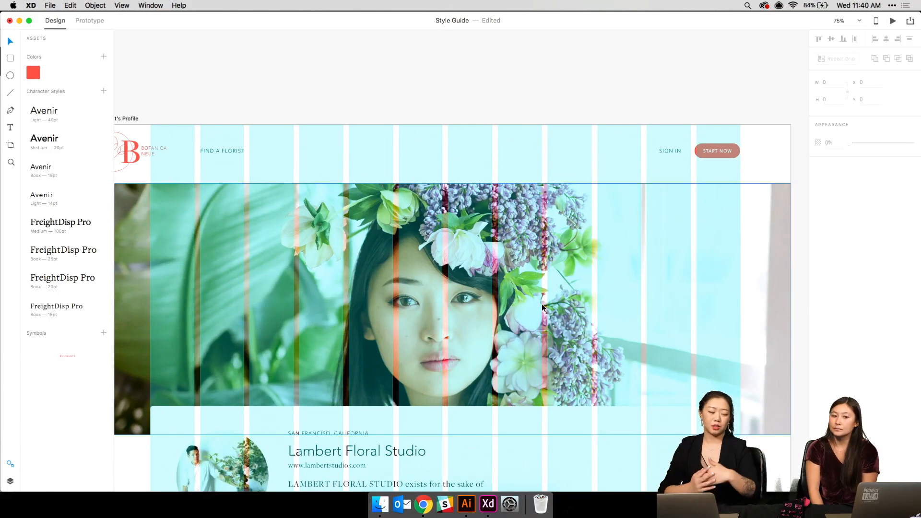
scroll(542, 307, "down", 6)
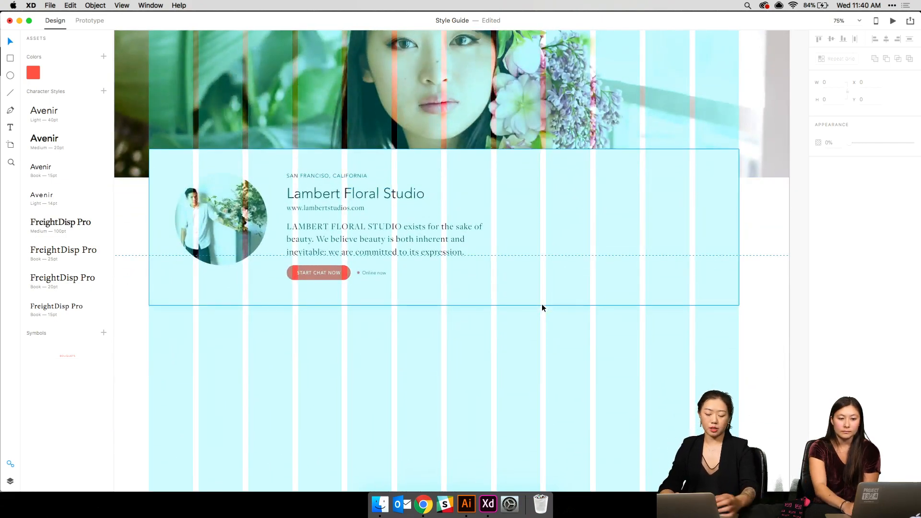
scroll(542, 306, "down", 4)
key("Escape")
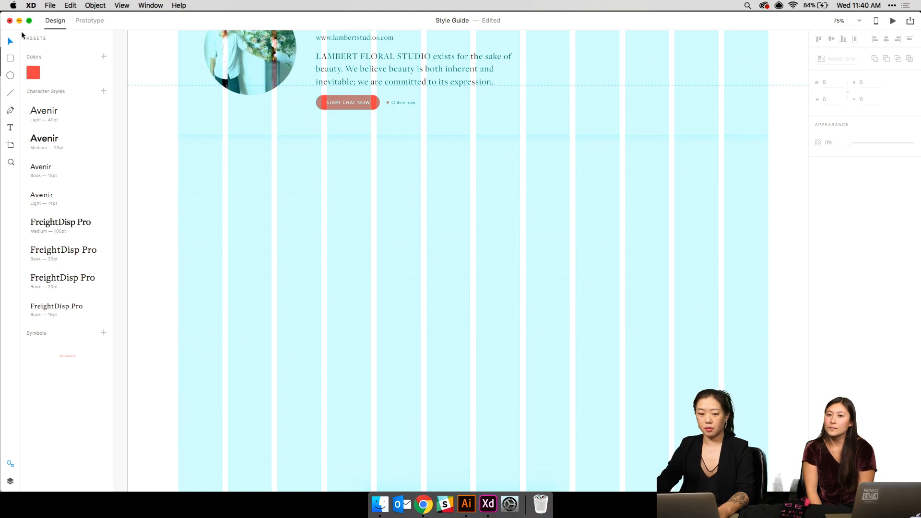
- Draw a rectangle across four grid columns below the profile card
left_click(10, 58)
mouse_move(178, 167)
left_mouse_down()
mouse_move(264, 206)
mouse_move(413, 302)
mouse_move(362, 313)
mouse_move(369, 316)
left_mouse_up()
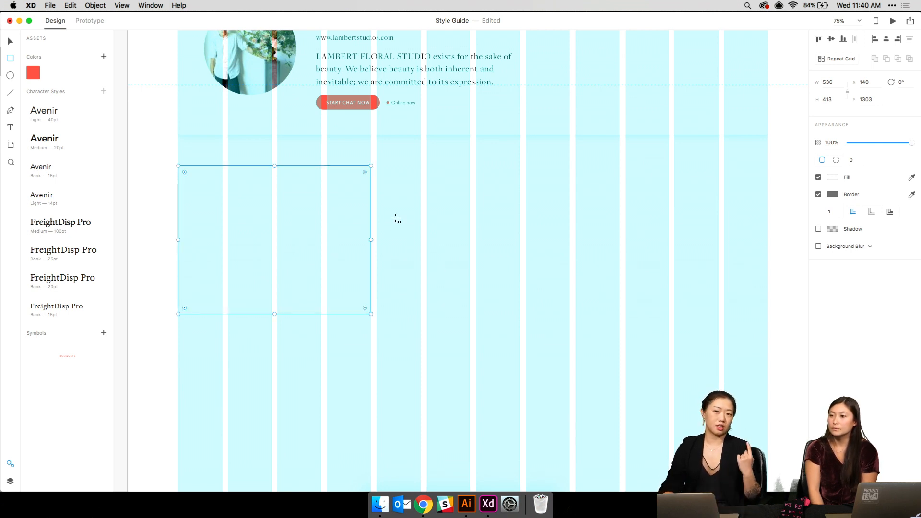
scroll(396, 220, "right", 10)
scroll(396, 219, "up", 10)
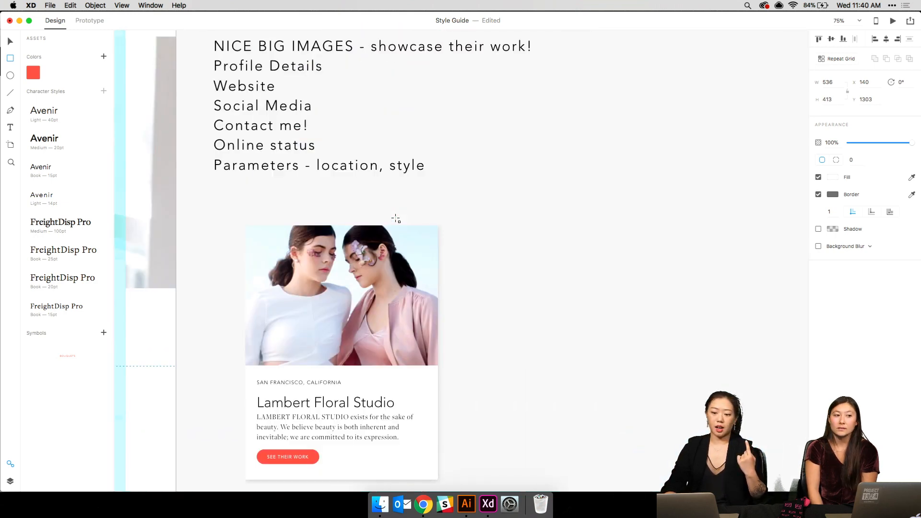
scroll(395, 219, "down", 10)
scroll(395, 220, "right", 10)
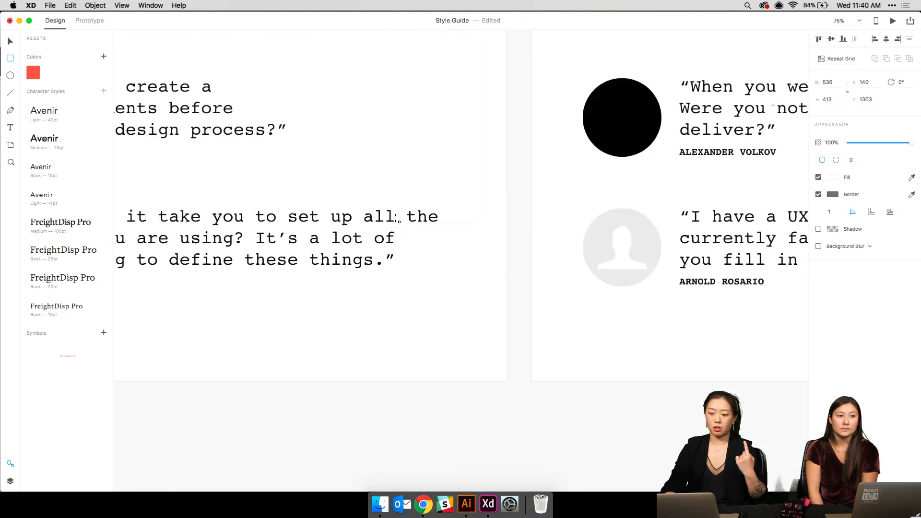
scroll(396, 219, "up", 8)
scroll(395, 218, "up", 5)
scroll(395, 219, "right", 7)
scroll(395, 219, "up", 3)
key("super+minus")
key("super+minus")
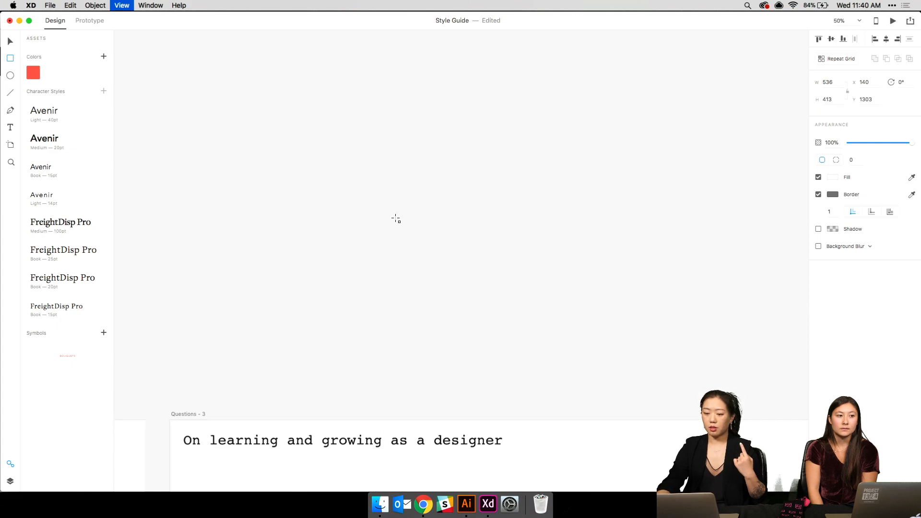
scroll(396, 219, "down", 10)
scroll(396, 219, "up", 4)
scroll(395, 220, "down", 6)
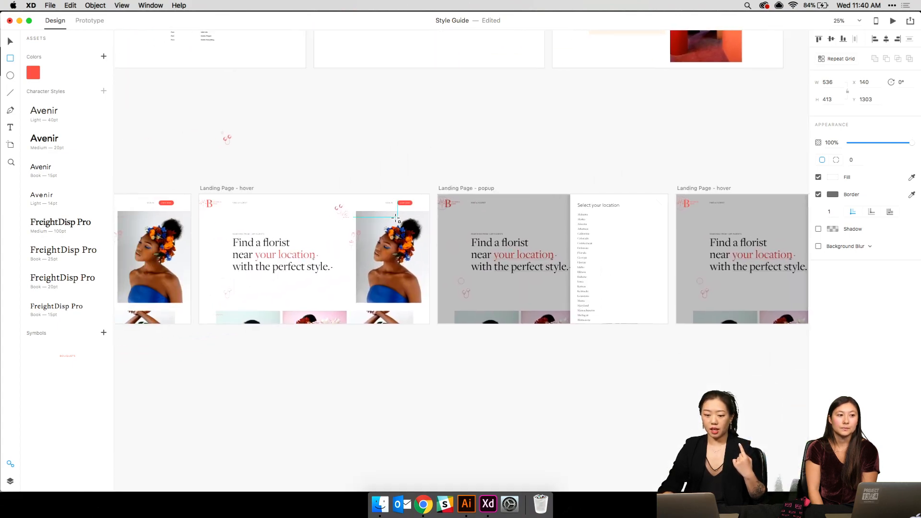
scroll(396, 219, "right", 10)
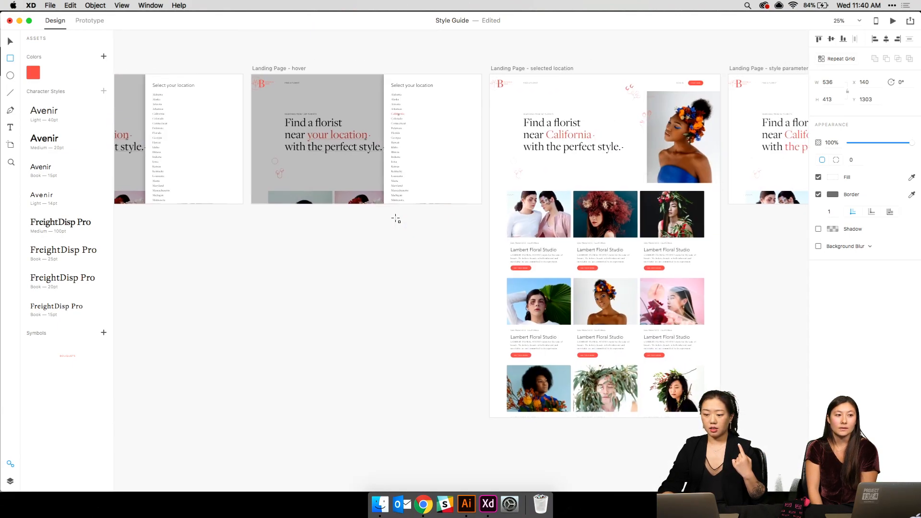
scroll(395, 219, "down", 15)
scroll(396, 219, "left", 3)
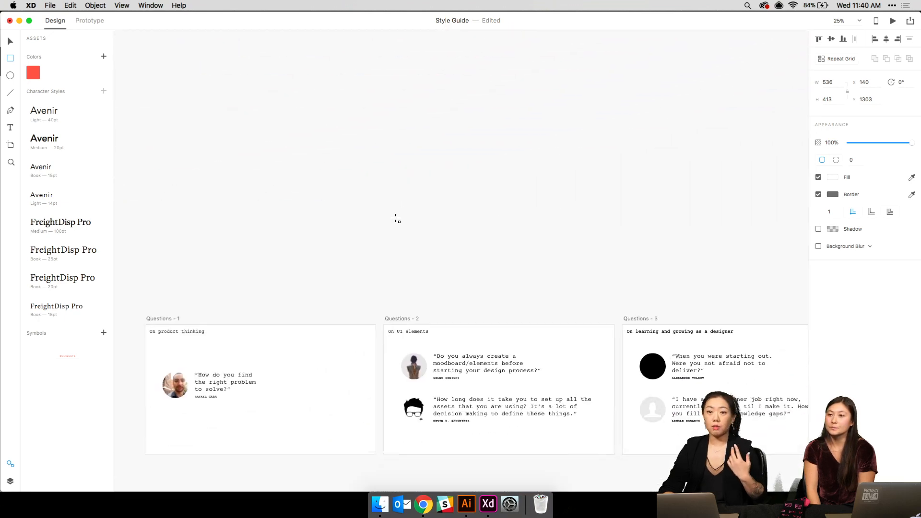
scroll(396, 220, "down", 5)
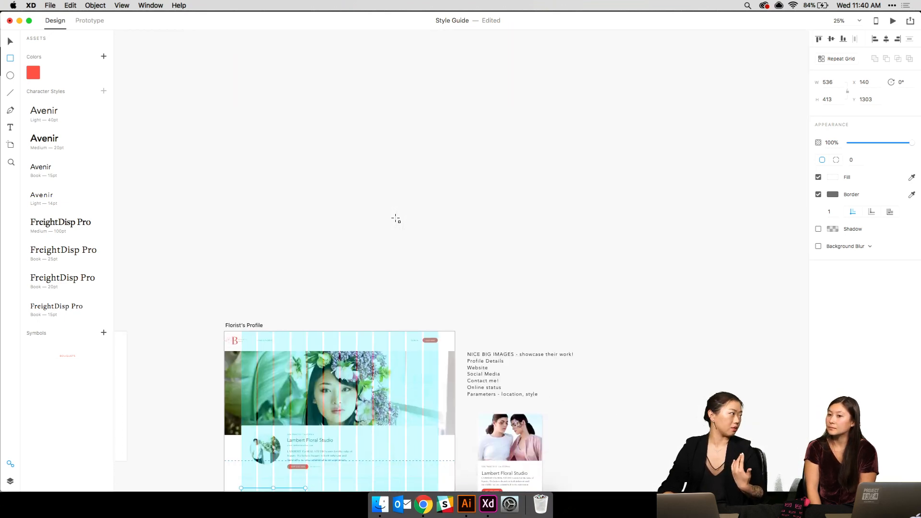
scroll(396, 219, "down", 5)
scroll(396, 220, "left", 2)
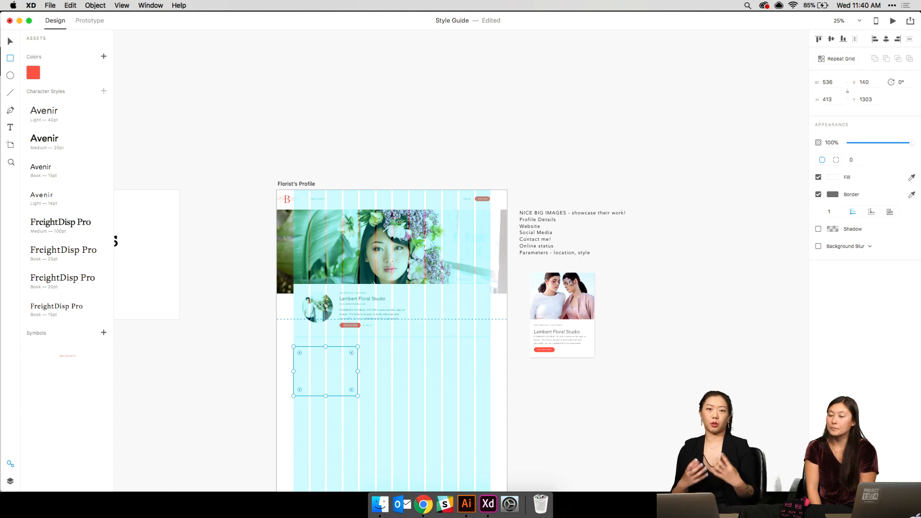
- Show the layout grid again, make the rectangle 731 high, and lighten its fill
key("super+=")
scroll(396, 220, "down", 6)
scroll(396, 219, "left", 3)
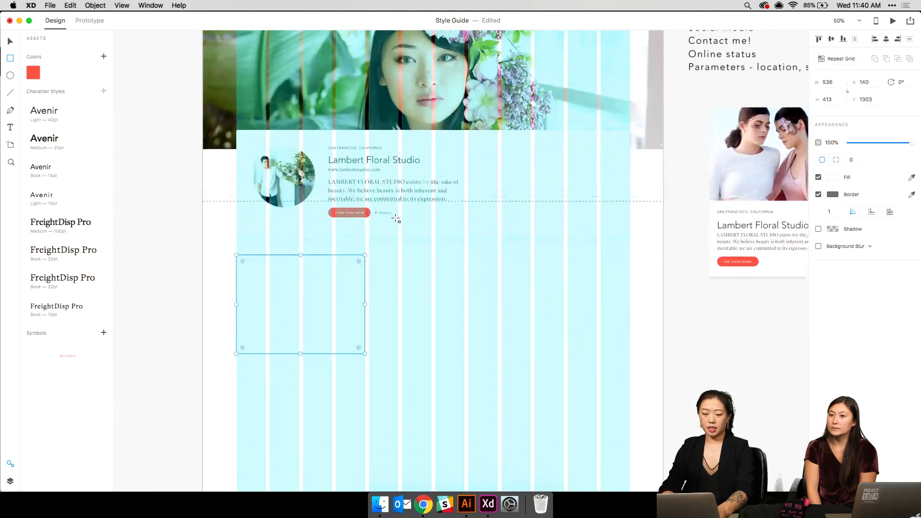
key("super+=")
key("shift+super+'")
key("v")
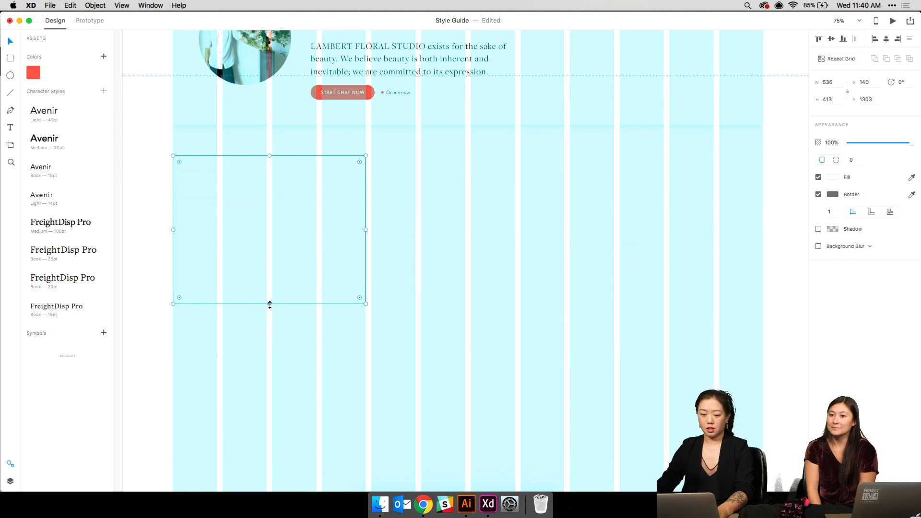
left_click_drag(270, 305, 270, 418)
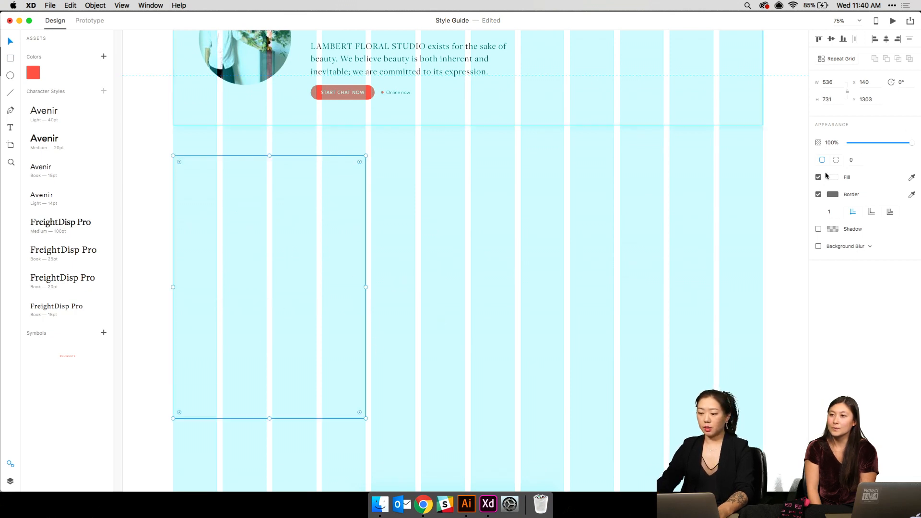
left_click(832, 177)
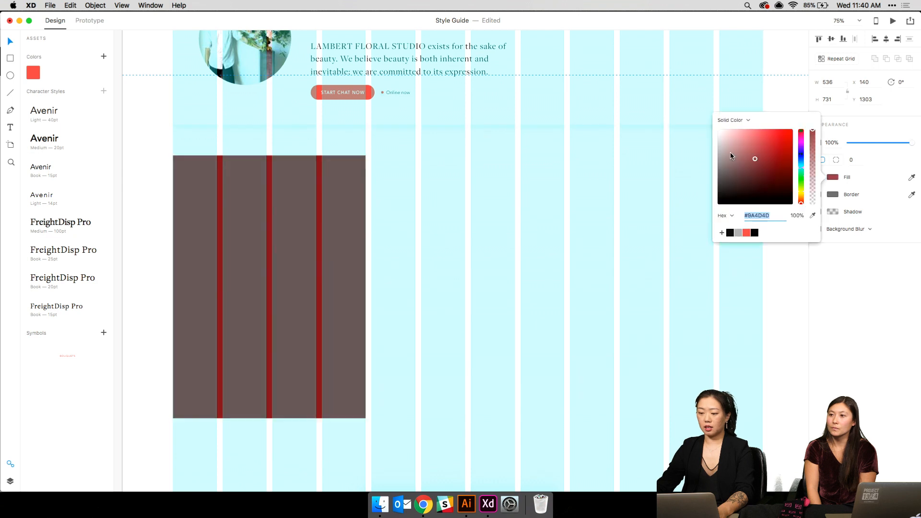
left_click_drag(731, 153, 675, 137)
- Place rectangles in the middle and right column bands, shortening them to 366 and 566 high
left_click(675, 138)
left_click(209, 184)
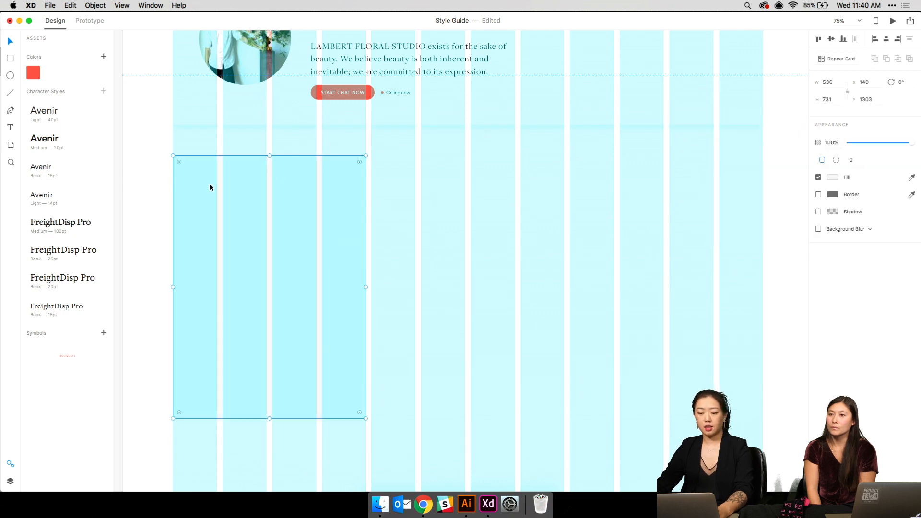
left_click_drag(211, 185, 379, 198)
left_click_drag(415, 236, 613, 225)
left_click(503, 375)
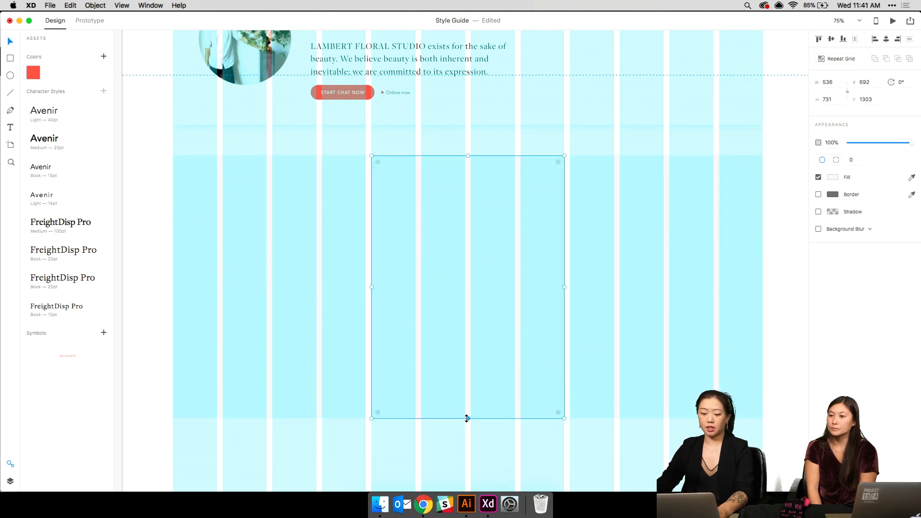
left_click_drag(466, 416, 475, 293)
left_click(665, 410)
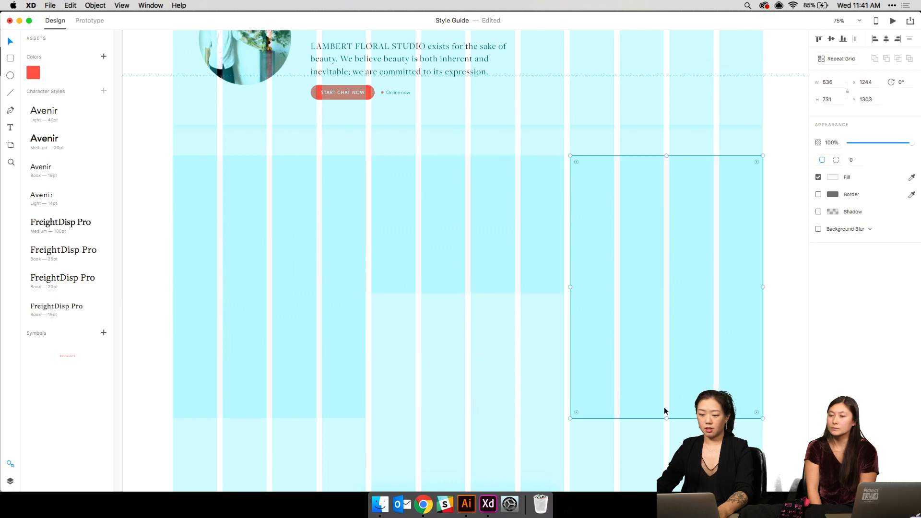
left_click_drag(665, 420, 670, 359)
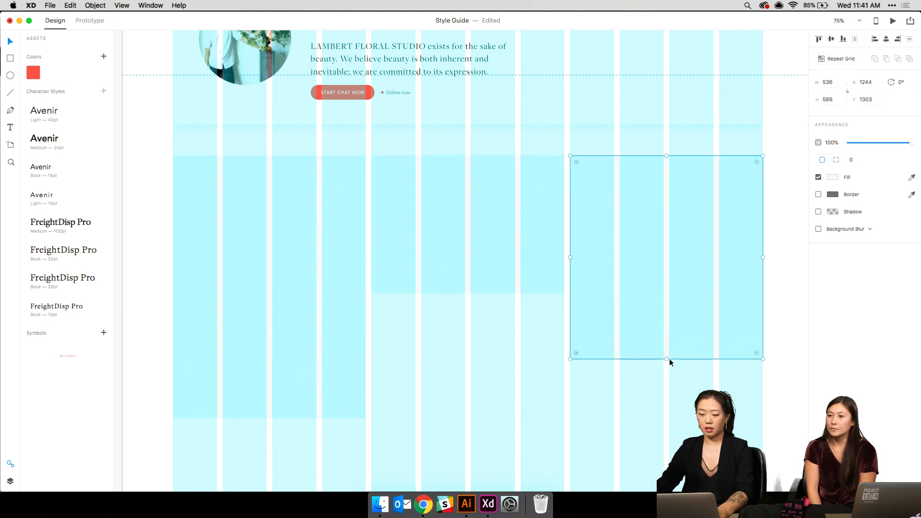
- Duplicate the left and top-right boxes into the gaps below the middle and left boxes
left_click_drag(371, 232, 382, 60)
left_click(323, 146)
key("super+d")
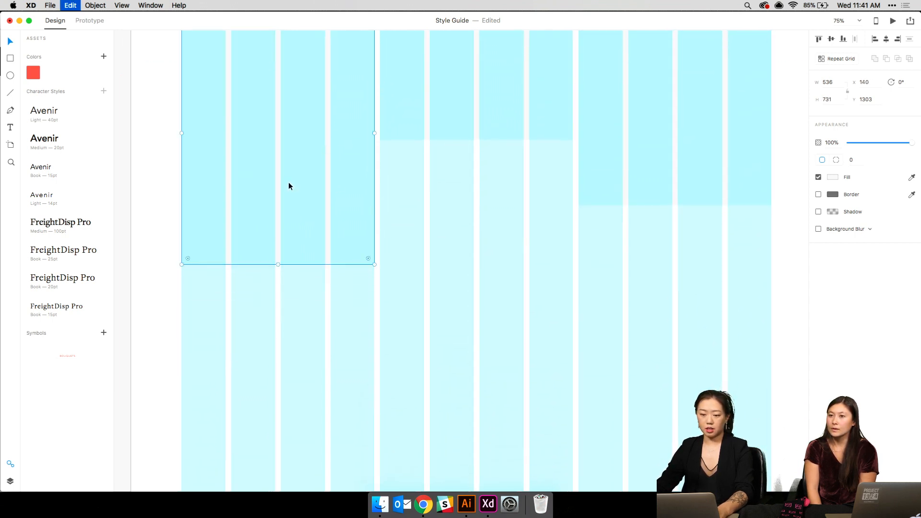
left_click_drag(290, 184, 488, 321)
left_click(671, 120)
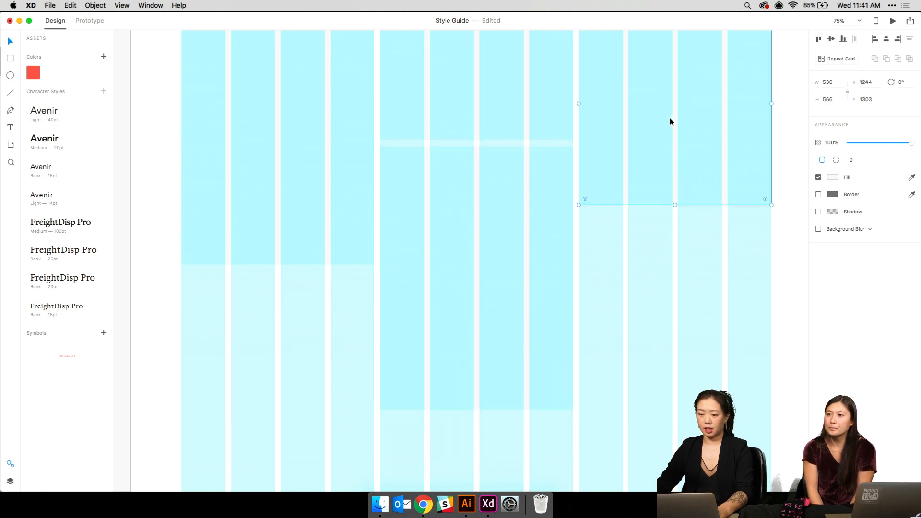
key("super+d")
left_click_drag(671, 120, 277, 384)
left_click(375, 246)
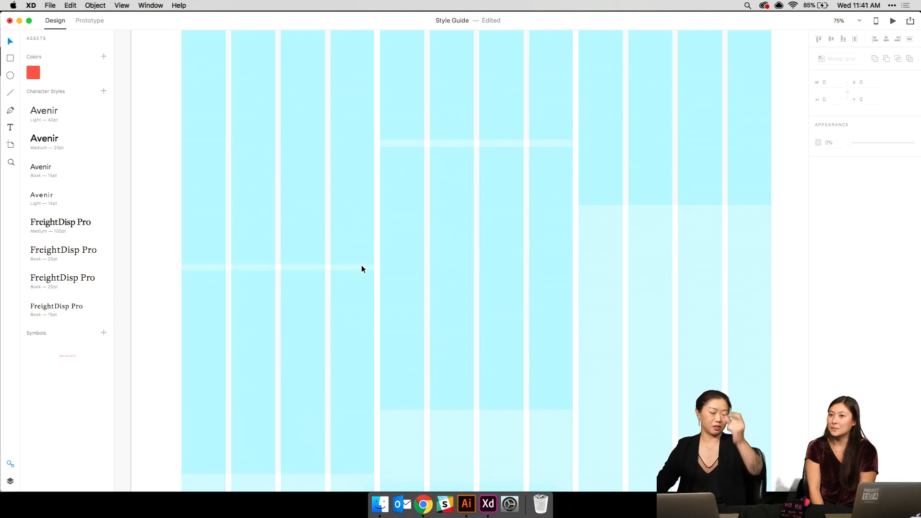
- Nudge the lower-left placeholder box up, then down slightly to even its gap
left_click(331, 298)
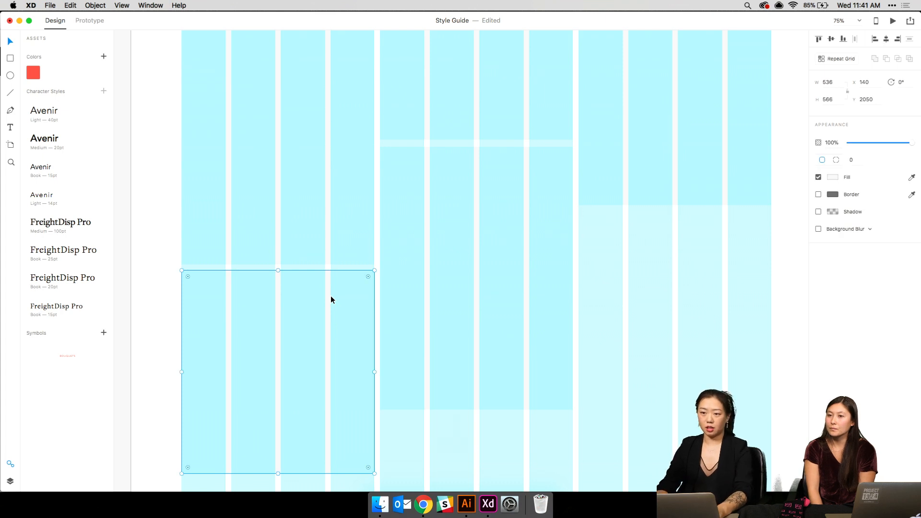
key("shift+Up")
key("super+1")
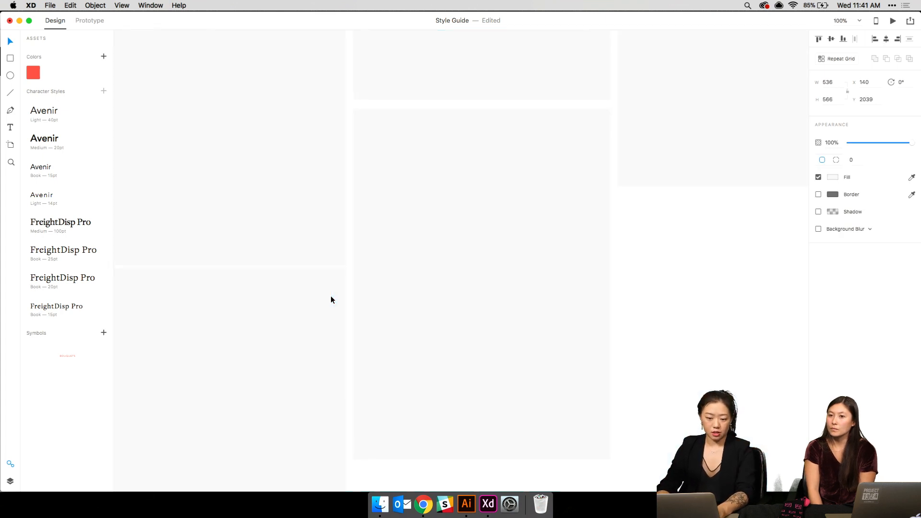
key("Down")
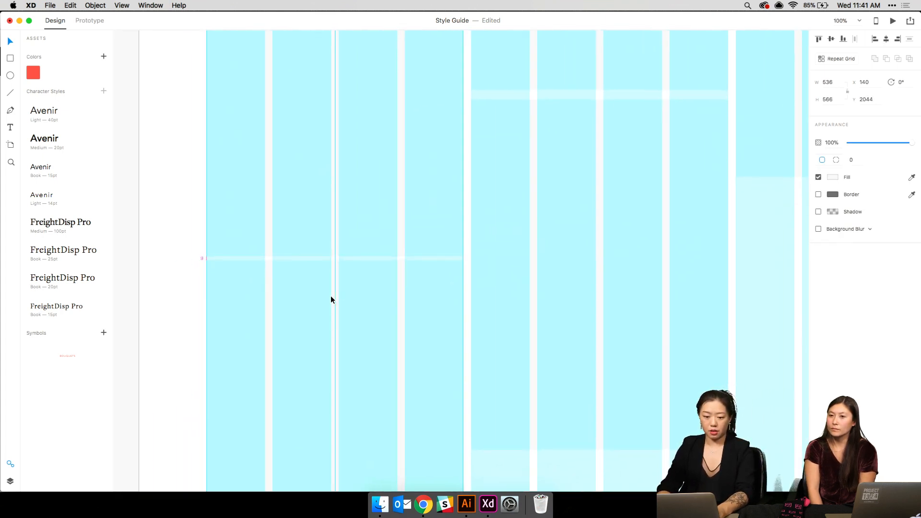
key("Down")
key("Down")
key("Down")
key("Down")
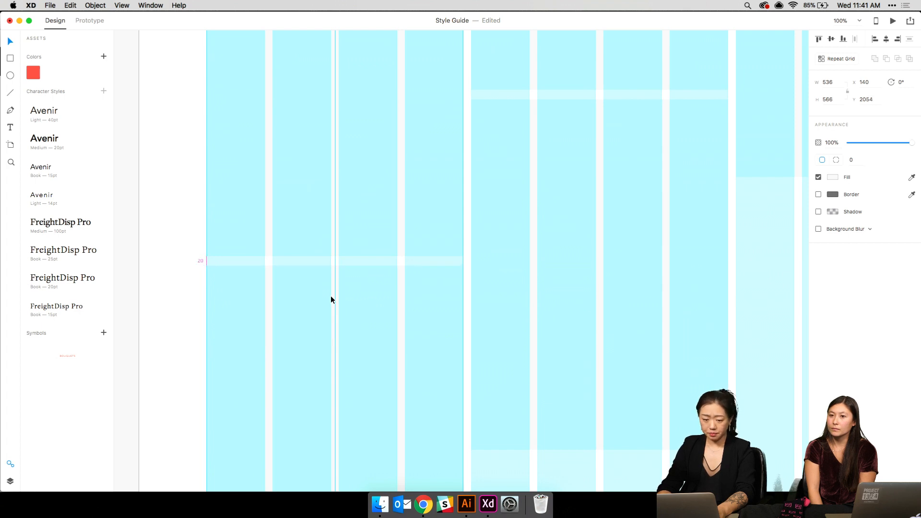
- Try nudging the tall placeholder rectangle upward, then undo that move
left_click(622, 161)
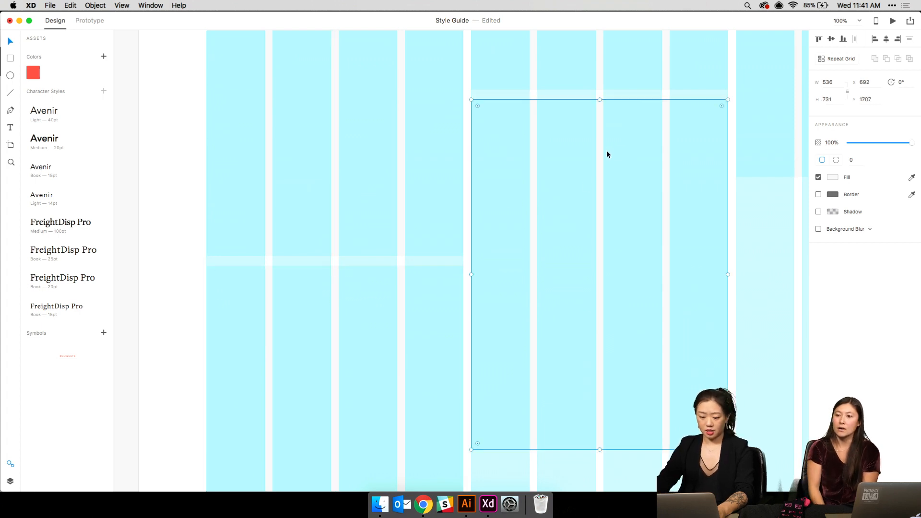
scroll(603, 153, "up", 3)
key("super+minus")
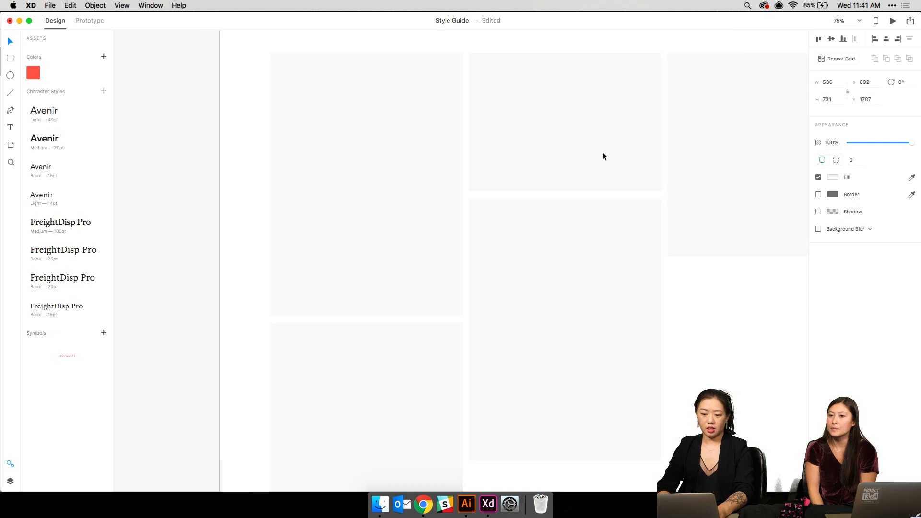
scroll(603, 153, "right", 2)
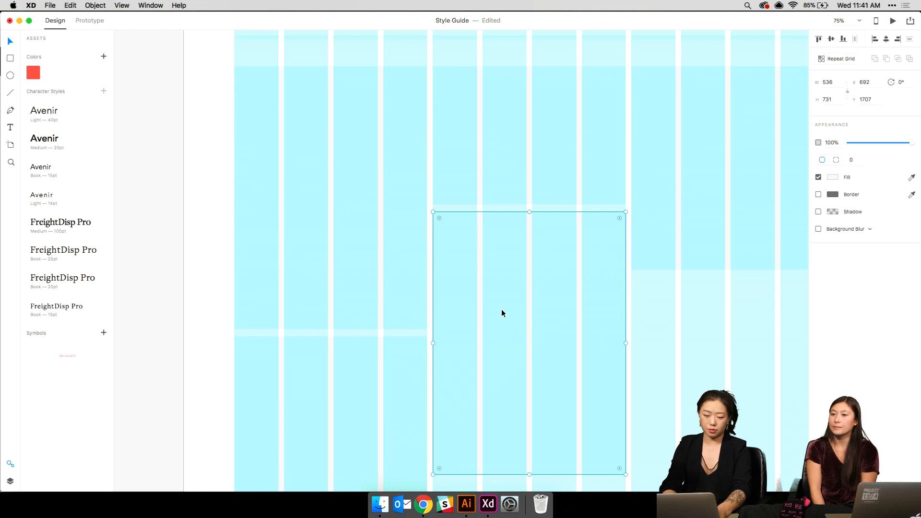
scroll(502, 309, "right", 2)
left_click_drag(523, 292, 524, 286)
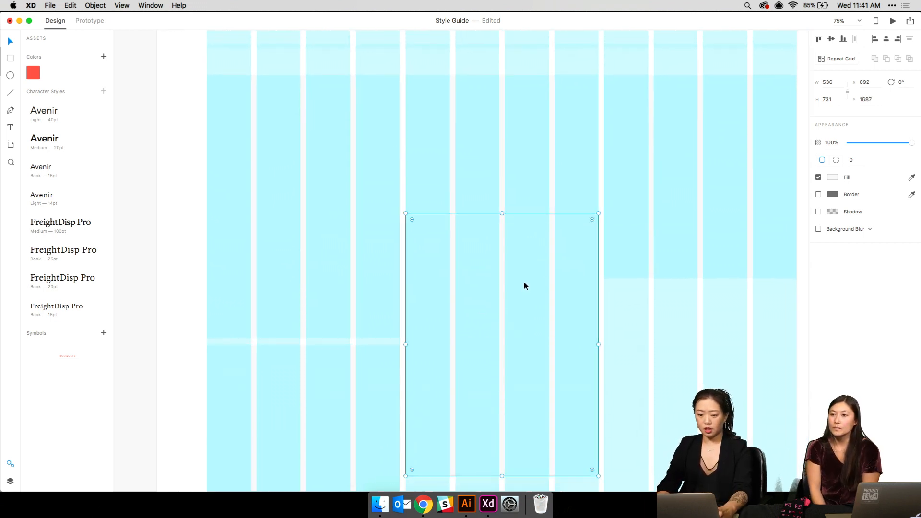
key("super+z")
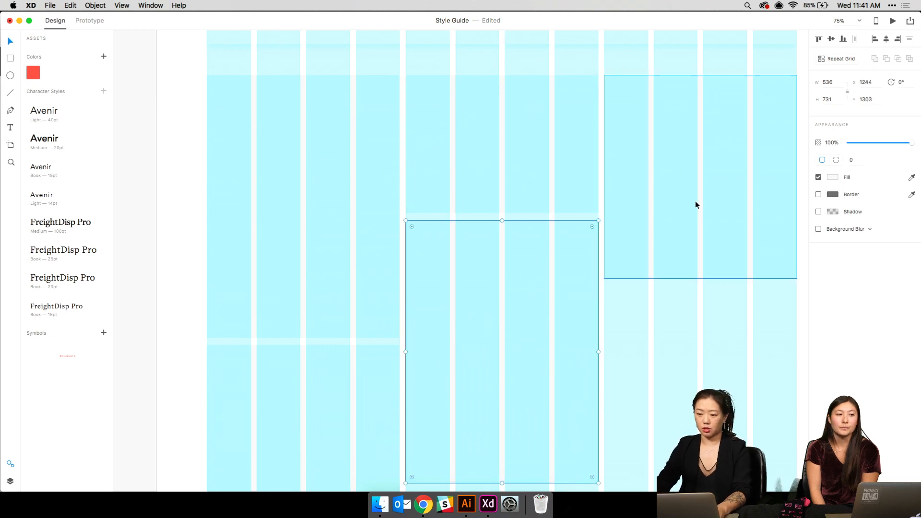
- Move the middle-column rectangle lower into the right column, leaving a 20-unit gap
left_click(695, 205)
left_click(550, 187)
left_click_drag(550, 188, 727, 374)
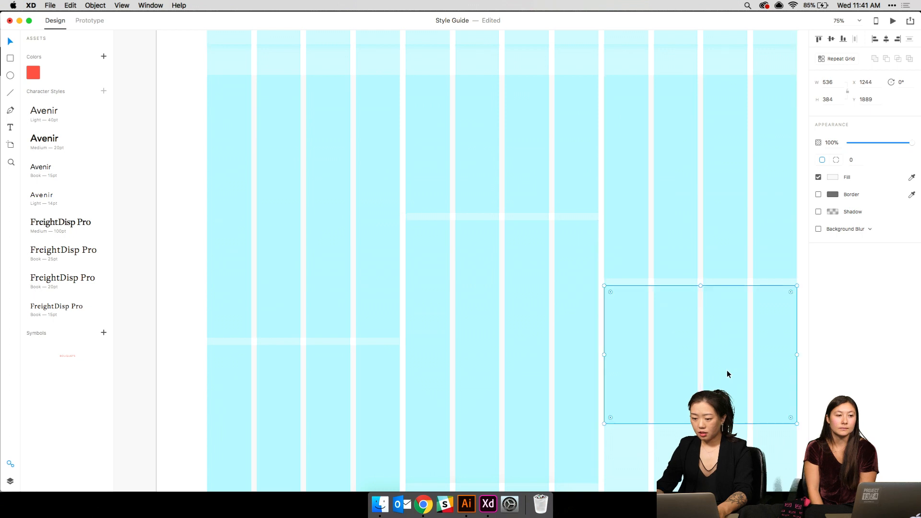
key("shift+Up")
key("shift+Up")
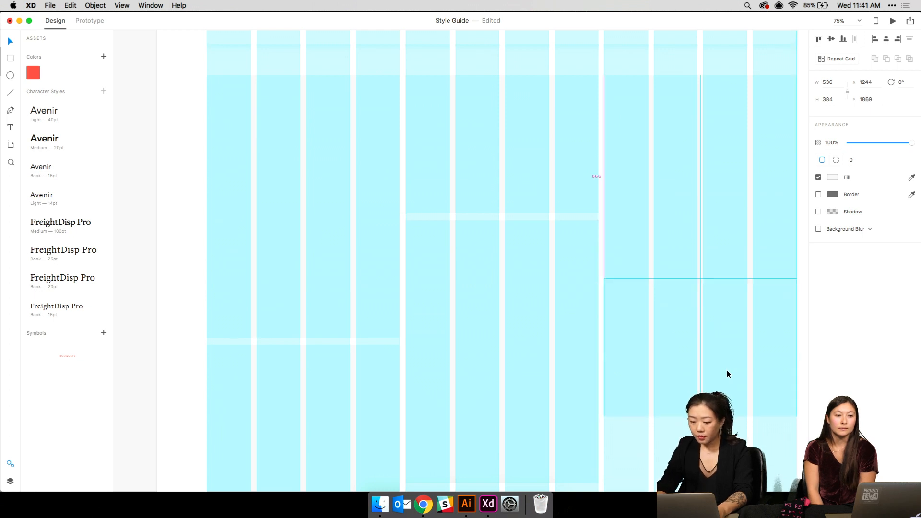
key("shift+Down")
key("shift+Down")
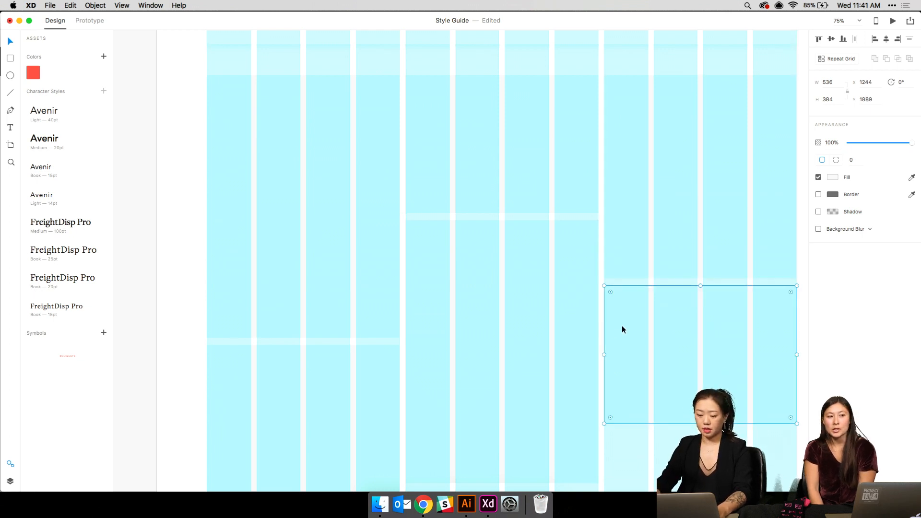
key("super+minus")
key("super+minus")
left_click(503, 310)
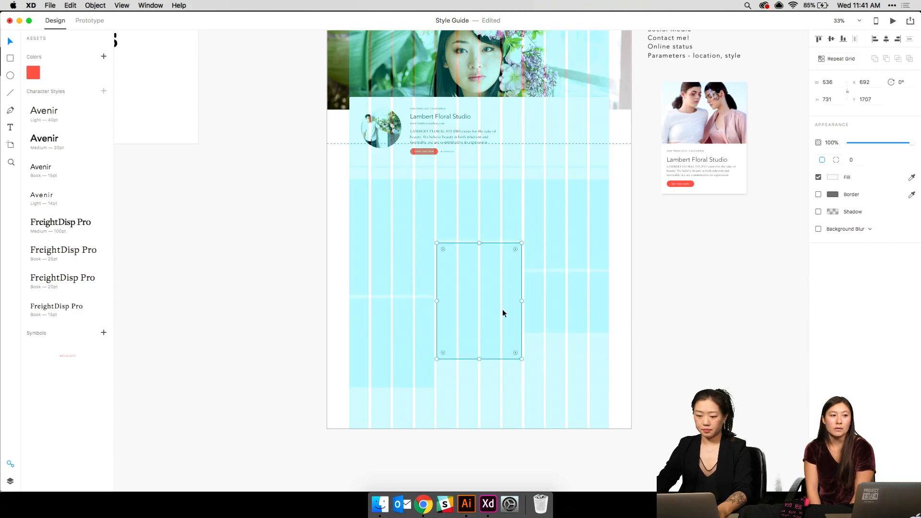
left_click_drag(503, 313, 577, 374)
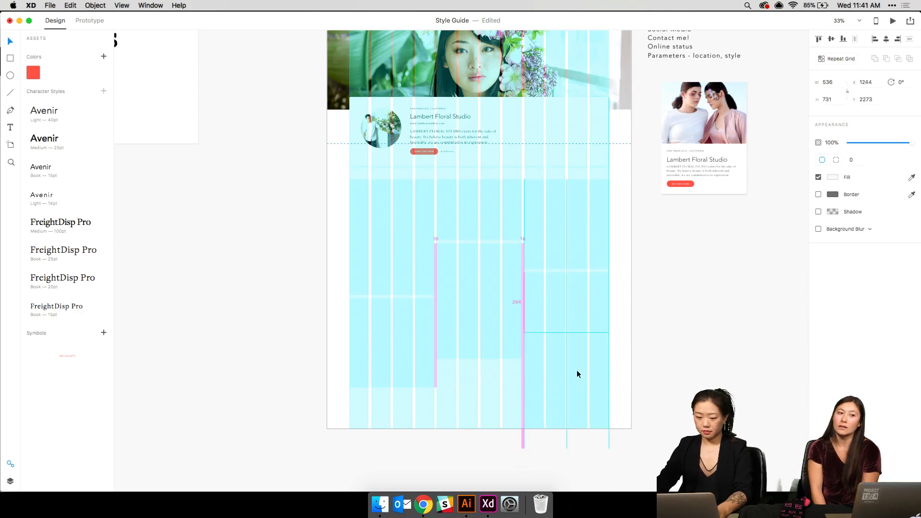
key("super+plus")
key("shift+Down")
key("shift+Down")
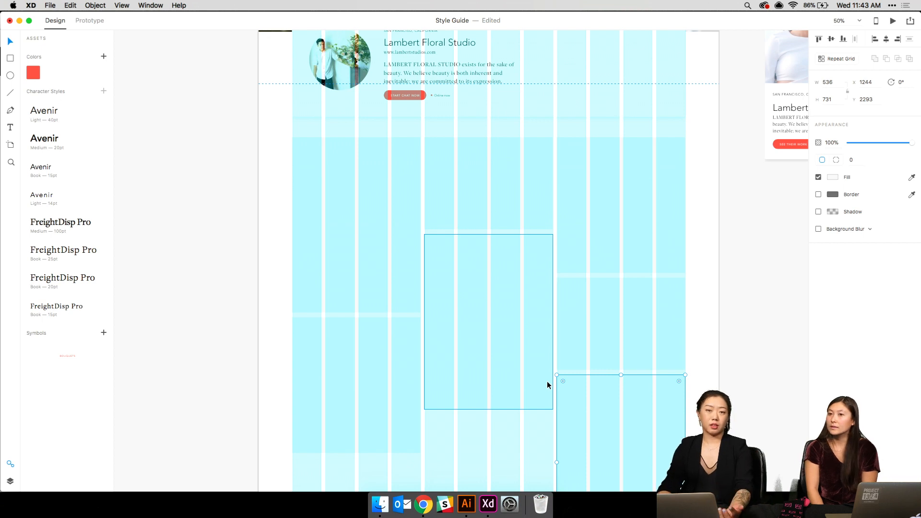
- Duplicate the middle placeholder and move the copy and left rectangle lower, about 24 units apart
left_click_drag(529, 313, 517, 478)
key("super+z")
left_click(715, 206)
left_click(485, 302)
key("super+d")
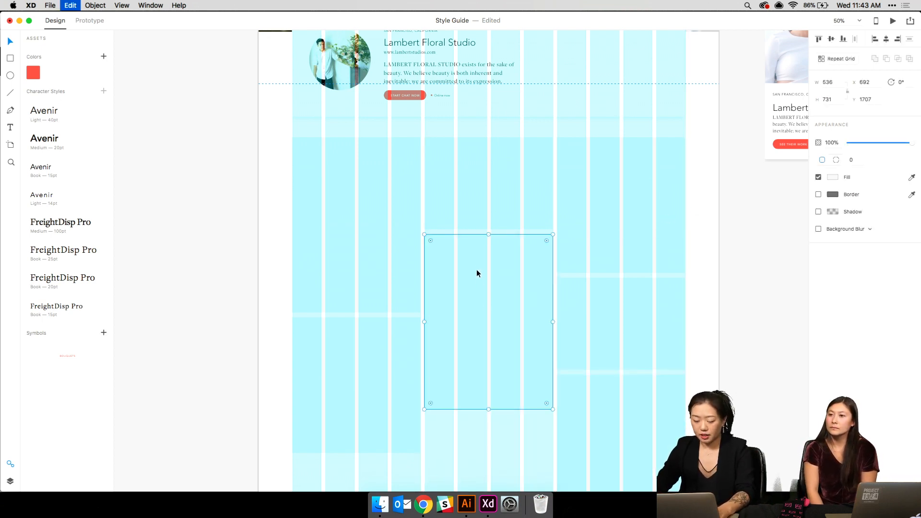
left_click_drag(476, 269, 462, 445)
left_click_drag(356, 376, 333, 499)
- Deselect, pan to the artboard header, and bring up the Finder Images folder window
left_click(162, 226)
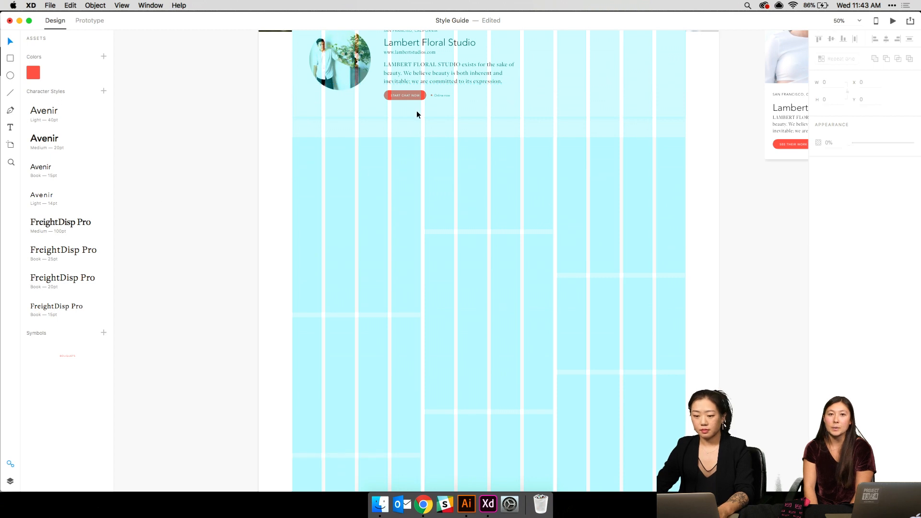
left_click_drag(418, 119, 360, 211)
left_click(380, 504)
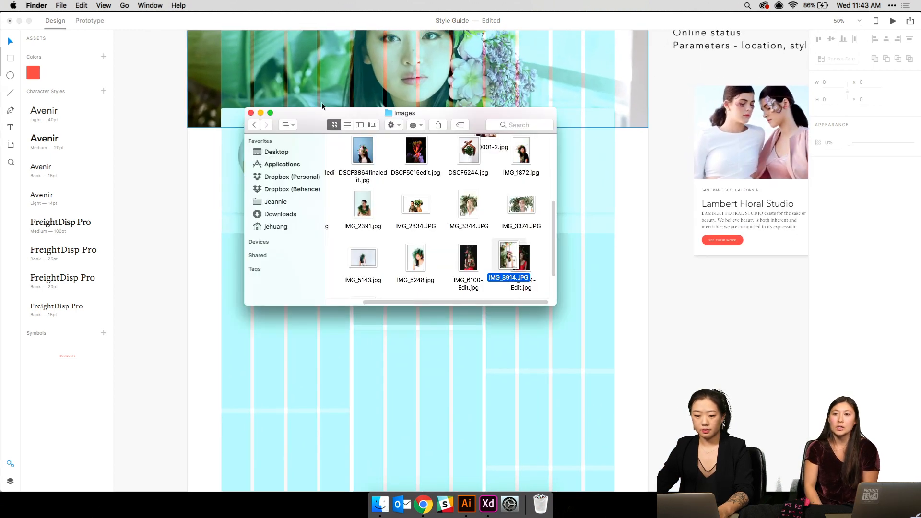
- Fill placeholders with DSCF3864finaledit.jpg, IMG_2834.JPG, IMG_3344.JPG and IMG_3914.JPG
left_click(361, 155)
left_click_drag(361, 156, 297, 298)
left_click_drag(408, 206, 411, 312)
left_click_drag(468, 206, 422, 384)
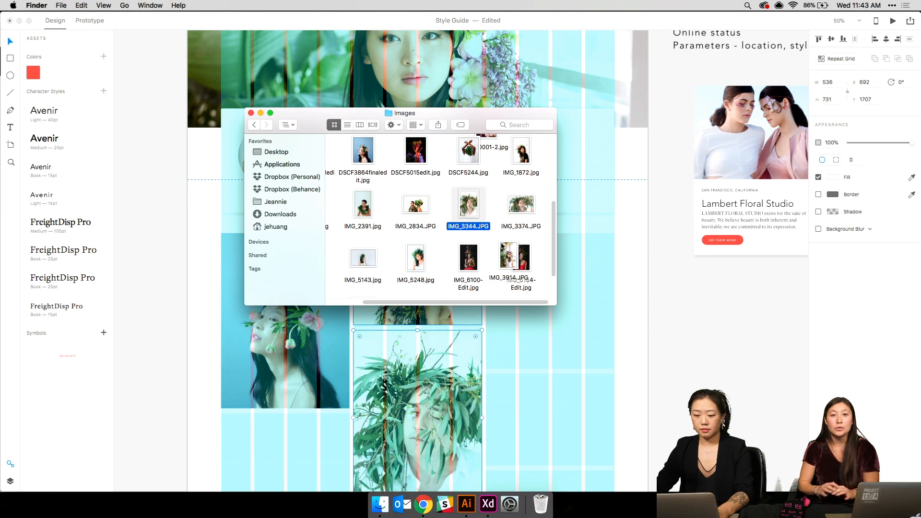
left_click(508, 261)
left_click_drag(508, 262, 527, 274)
left_click_drag(580, 385, 581, 385)
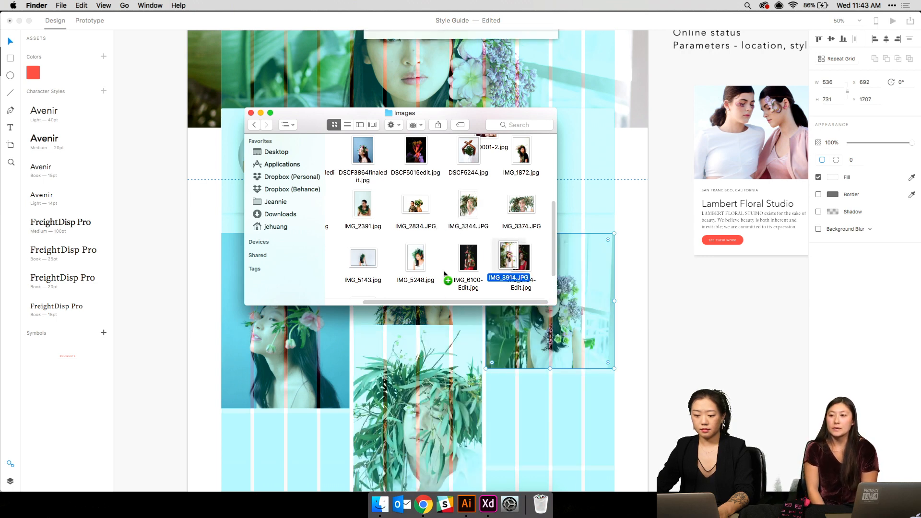
- Place IMG_5248.jpg bottom-left and the pink-background flower photo in the right placeholder
left_click(414, 261)
left_click_drag(412, 265, 286, 432)
left_click(423, 154)
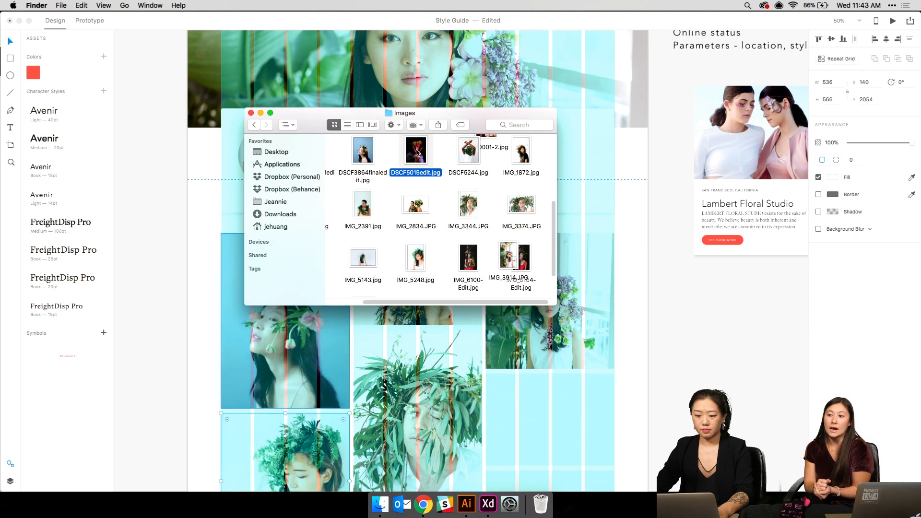
left_click(469, 156)
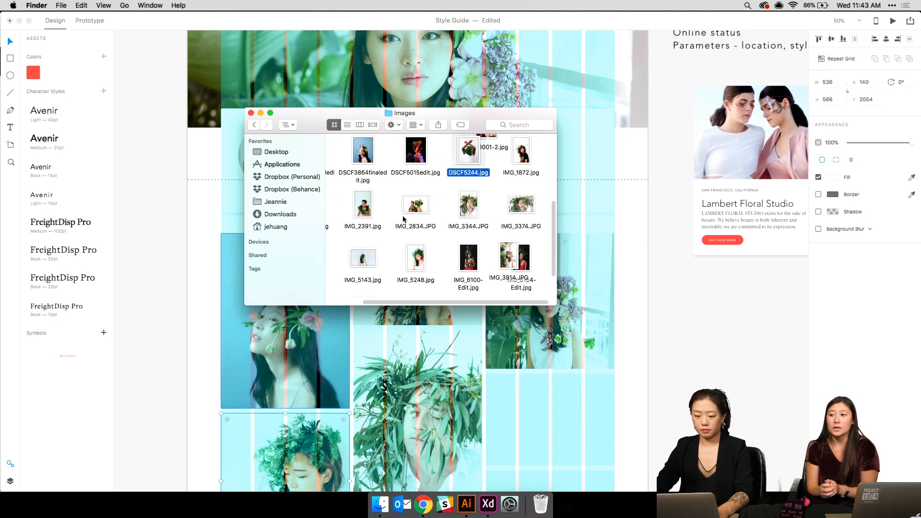
scroll(480, 207, "up", 5)
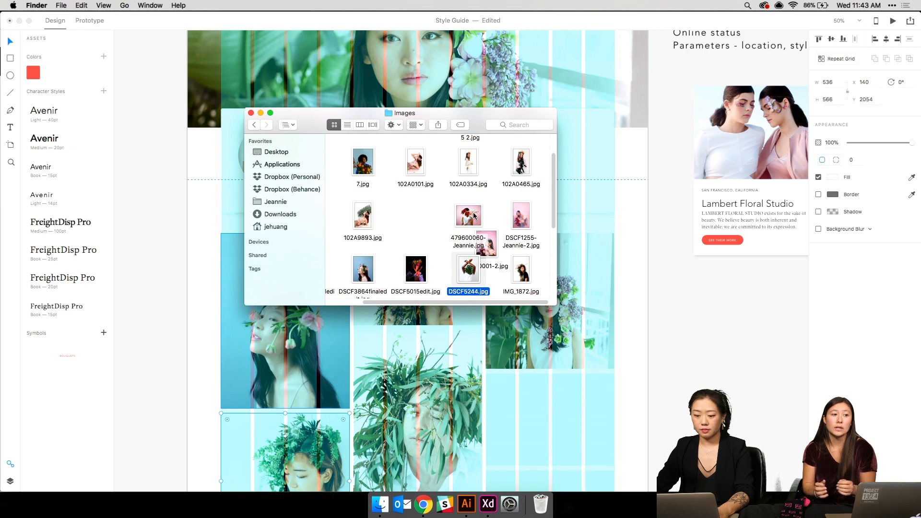
left_click_drag(480, 209, 547, 412)
scroll(467, 392, "down", 1)
scroll(467, 392, "down", 8)
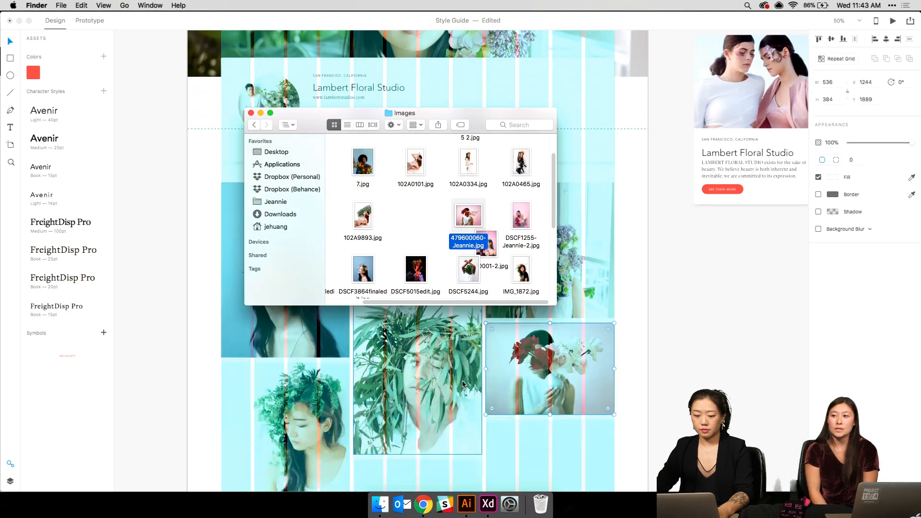
- Place 7.jpg in the middle-bottom and 102A0334.jpg in the bottom-left placeholder
left_click_drag(363, 215, 520, 412)
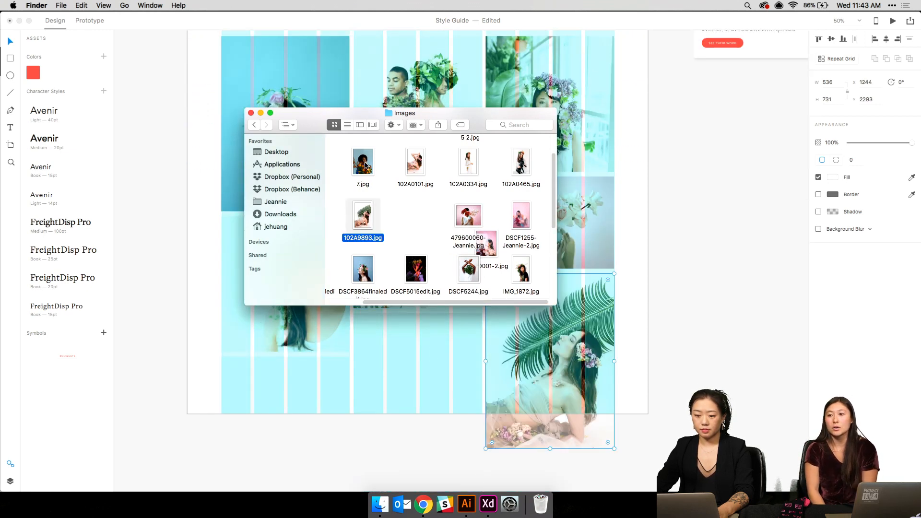
left_click_drag(363, 162, 588, 443)
left_click(380, 504)
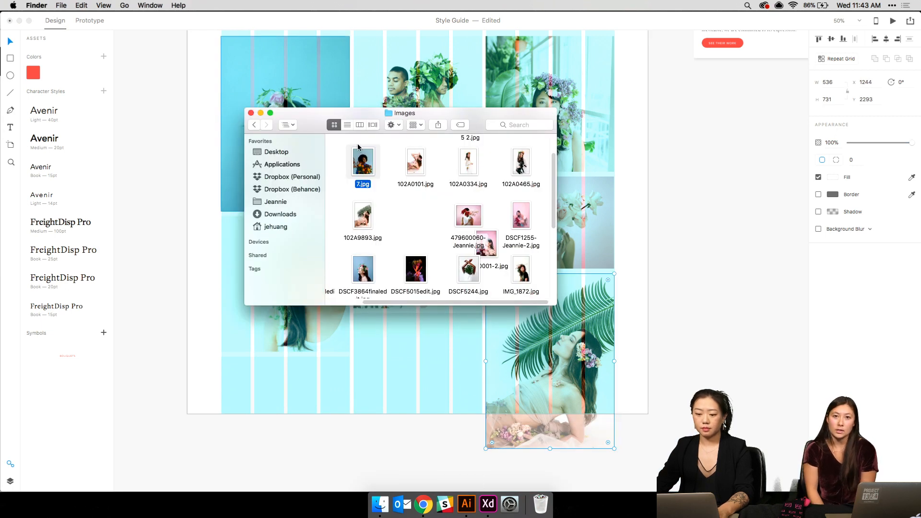
left_click_drag(363, 160, 410, 375)
left_click(419, 164)
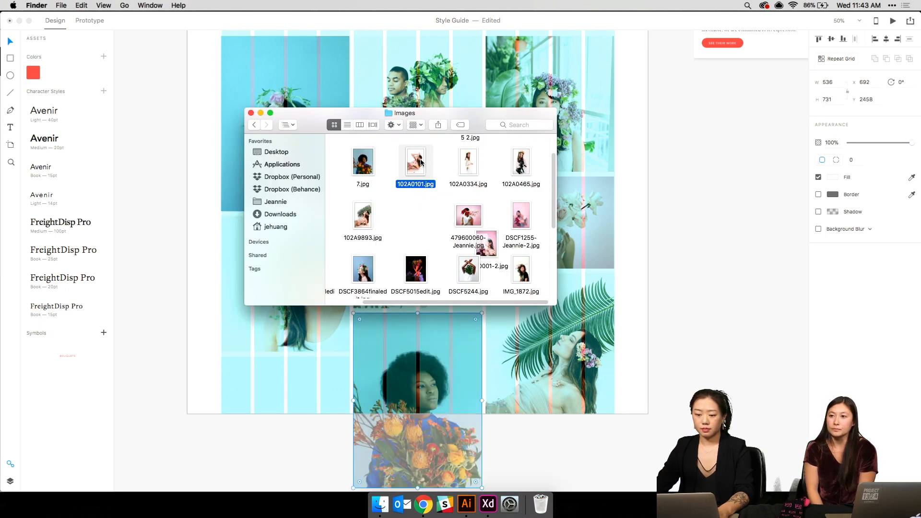
left_click_drag(470, 164, 299, 375)
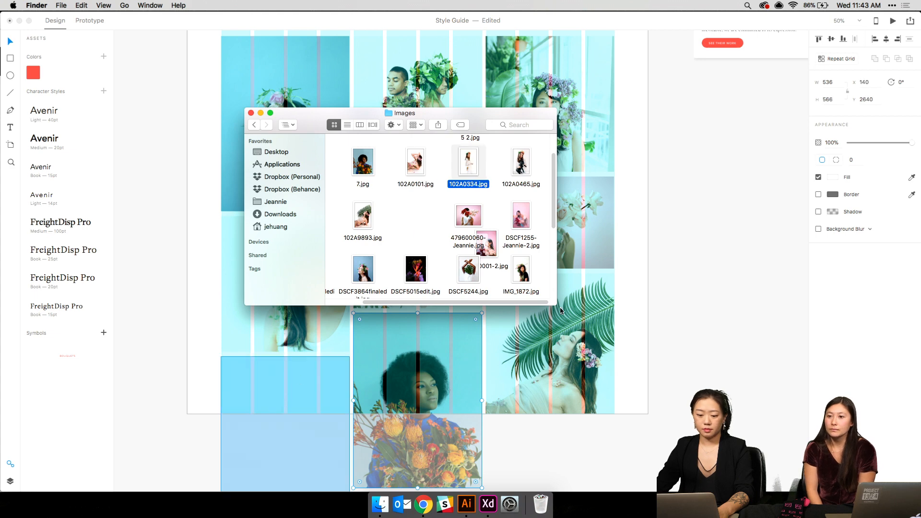
left_click(673, 313)
left_click_drag(438, 172, 435, 307)
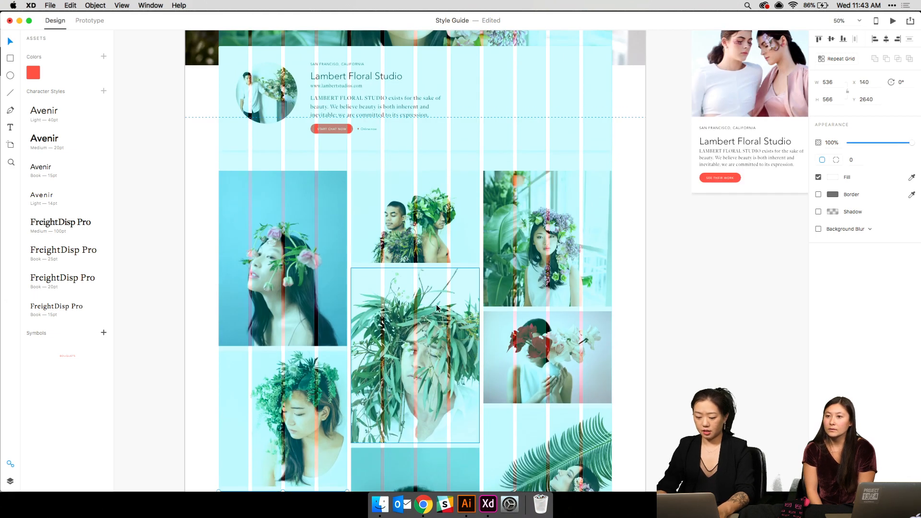
- Select the photo grid and profile card together and shift them up slightly
scroll(436, 306, "up", 5)
key("super+1")
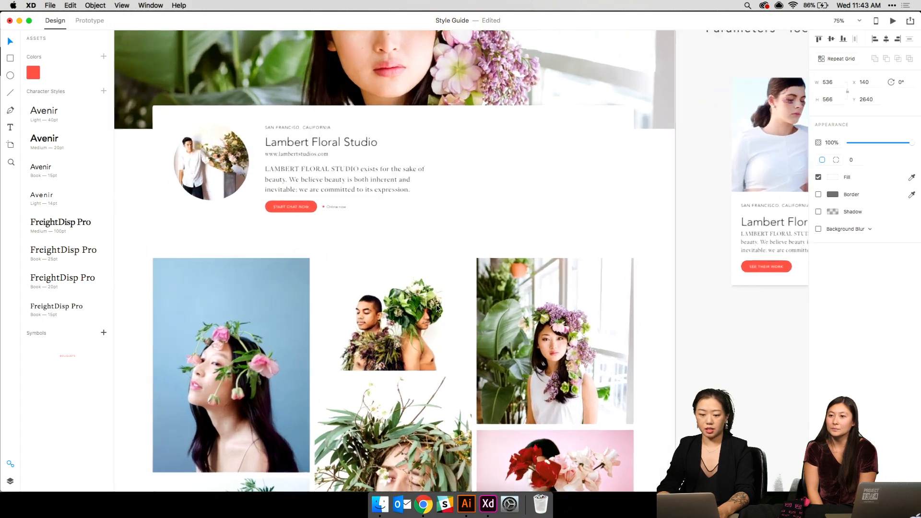
scroll(436, 305, "left", 4)
scroll(436, 304, "up", 2)
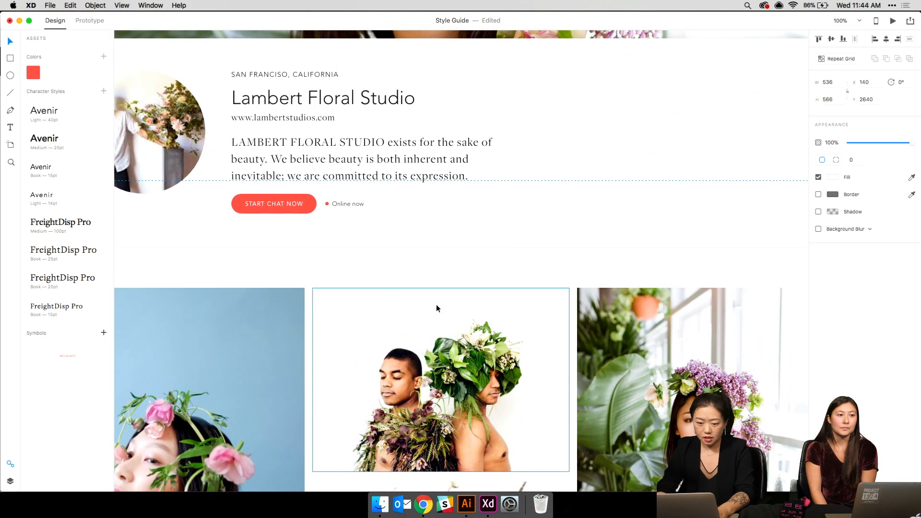
key("super+minus")
key("super+minus")
key("super+minus")
key("super+minus")
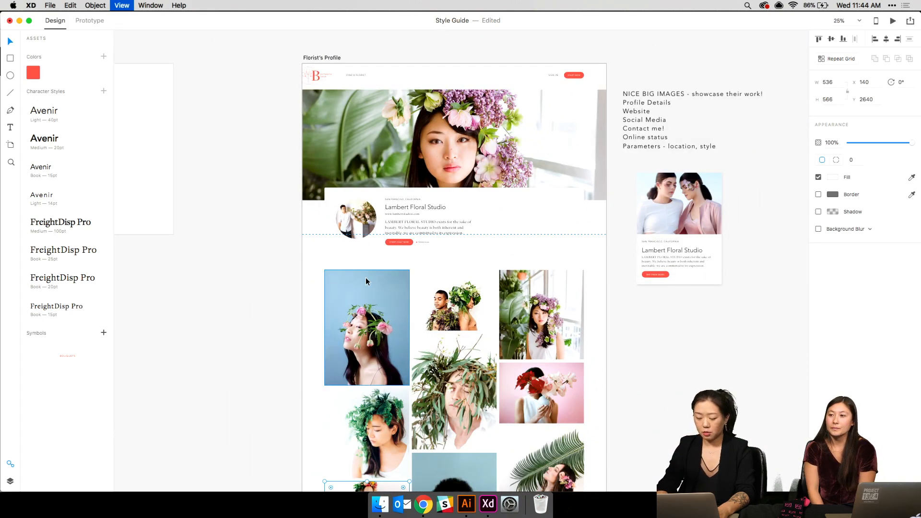
left_click_drag(332, 279, 607, 516)
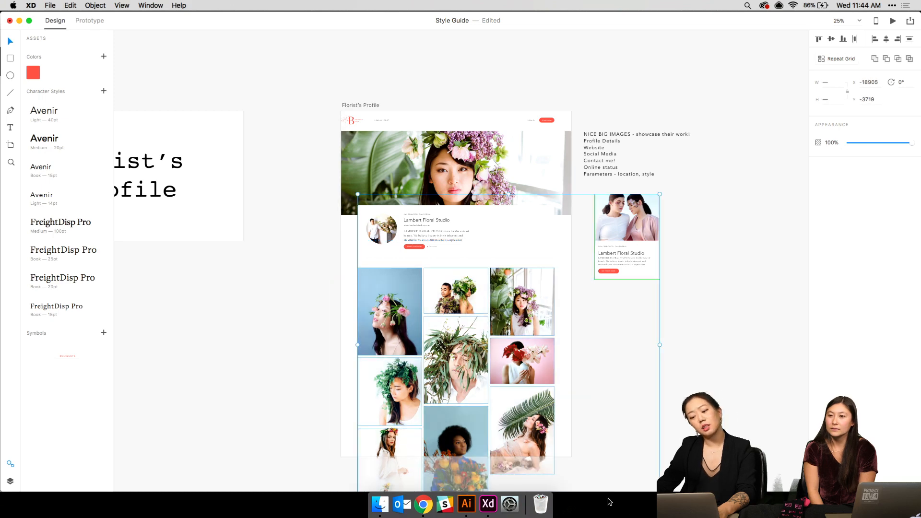
left_click_drag(453, 327, 451, 318)
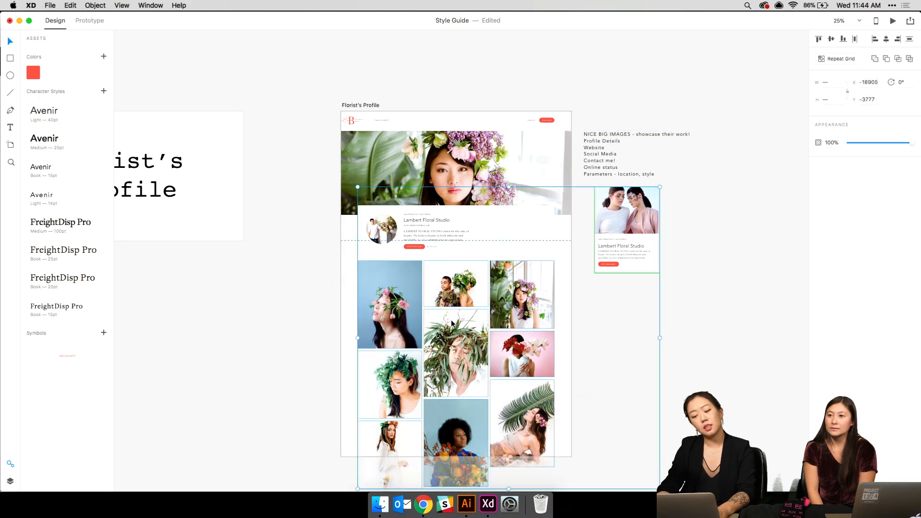
- Nudge the photo grid down with Down and Shift+Down, then zoom out to review
key("super+plus")
key("super+plus")
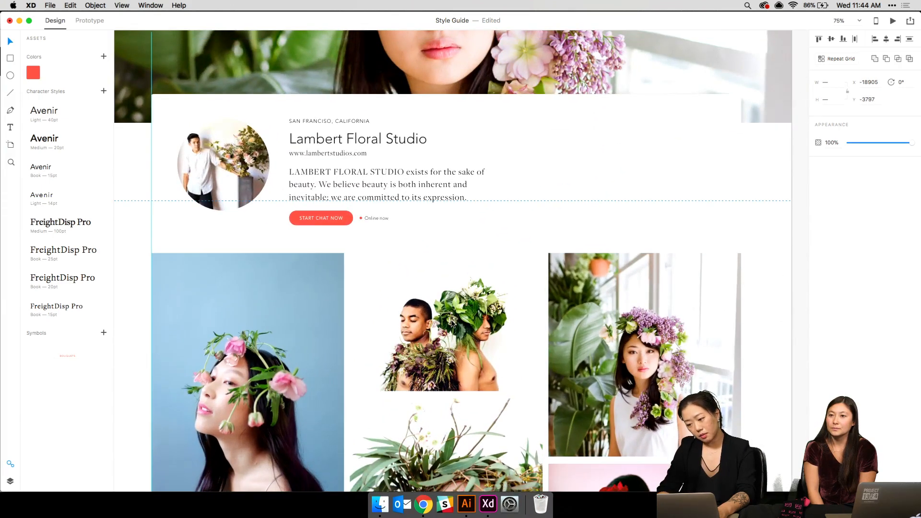
key("Down")
key("Down")
key("Down")
key("Down")
key("Down")
key("Down")
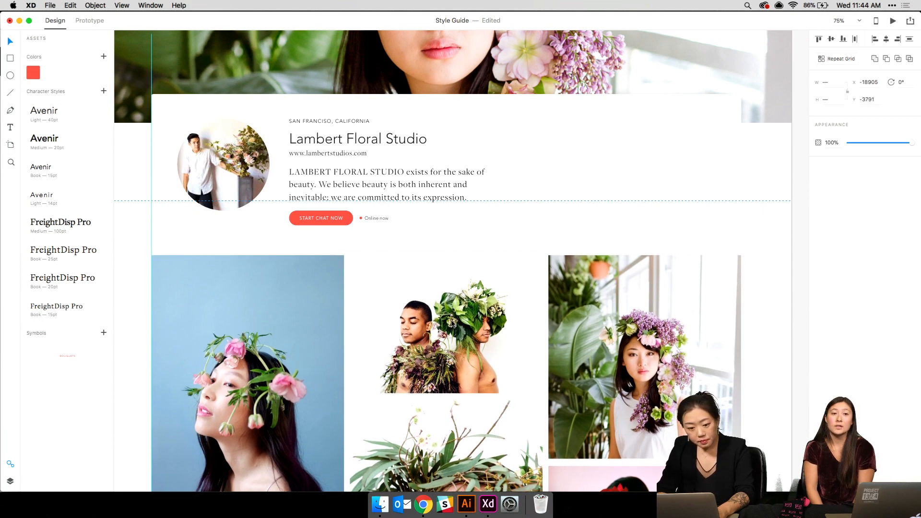
key("shift+Down")
key("shift+Down")
key("shift+Down")
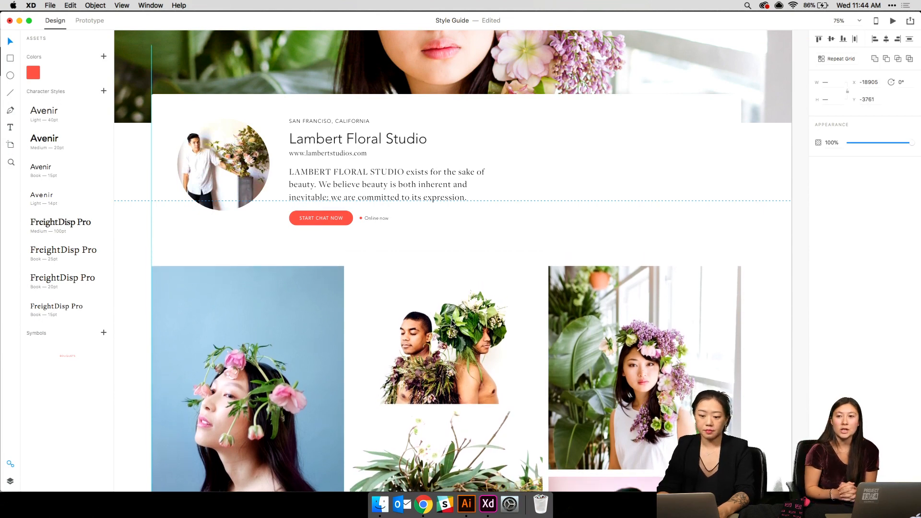
key("shift+Down")
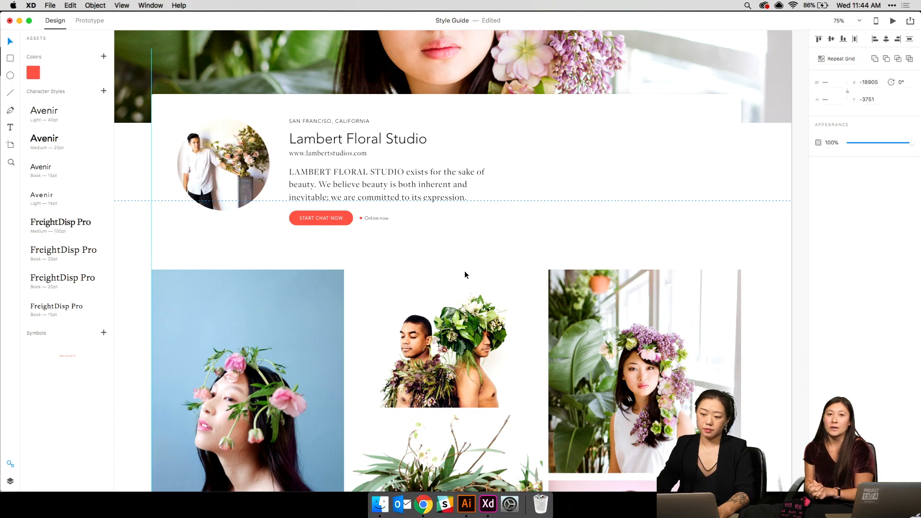
left_click(660, 246)
key("super+minus")
key("super+z")
key("super+equal")
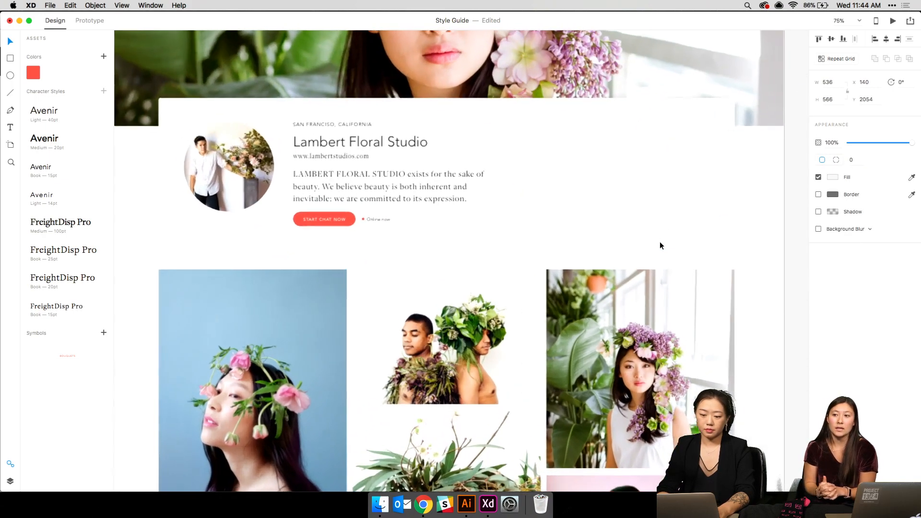
scroll(660, 245, "up", 1)
scroll(660, 246, "down", 8)
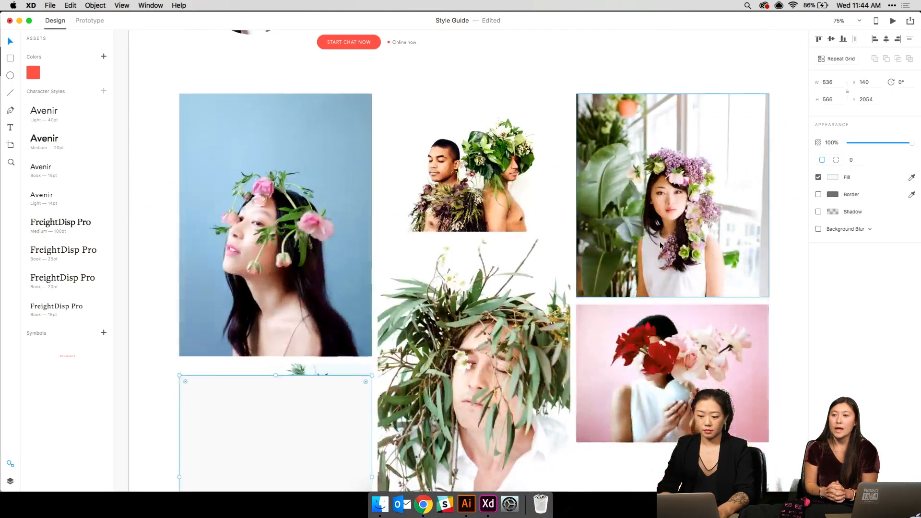
key("super+minus")
key("super+minus")
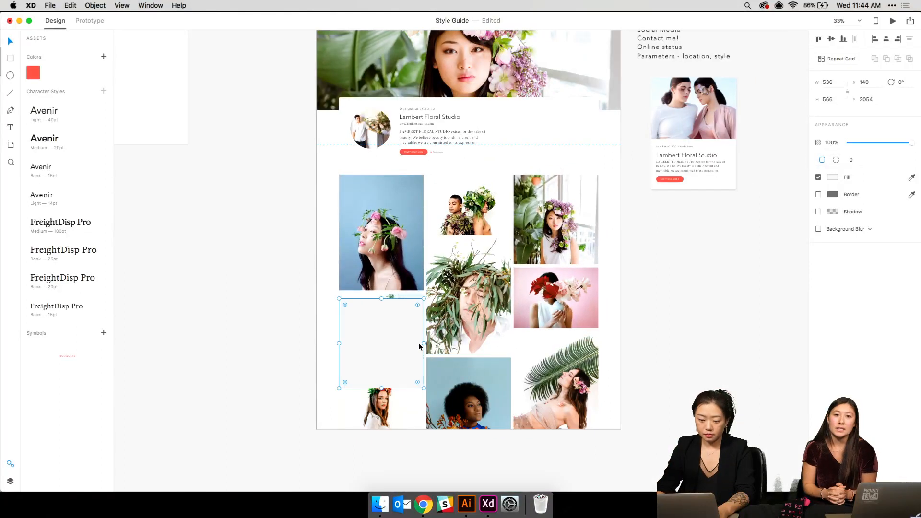
left_click_drag(330, 197, 593, 440)
left_click(858, 160)
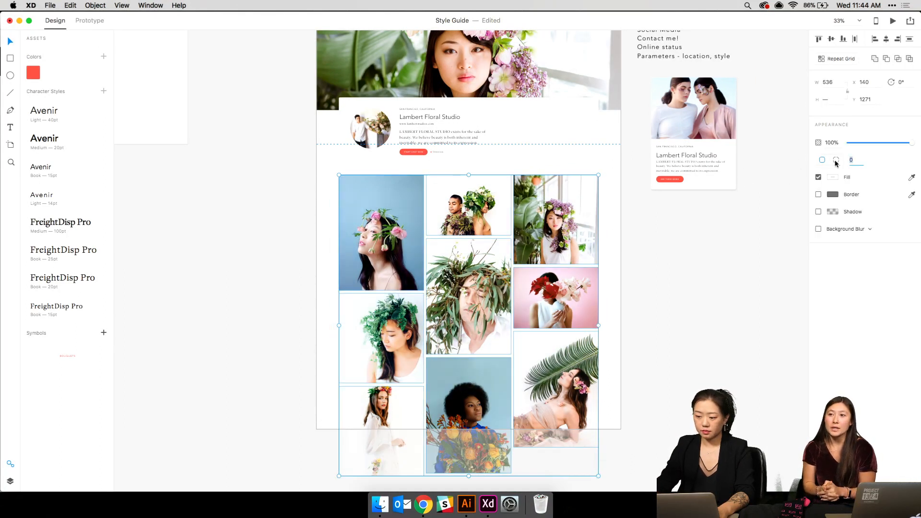
left_click(664, 317)
key("super+plus")
key("super+plus")
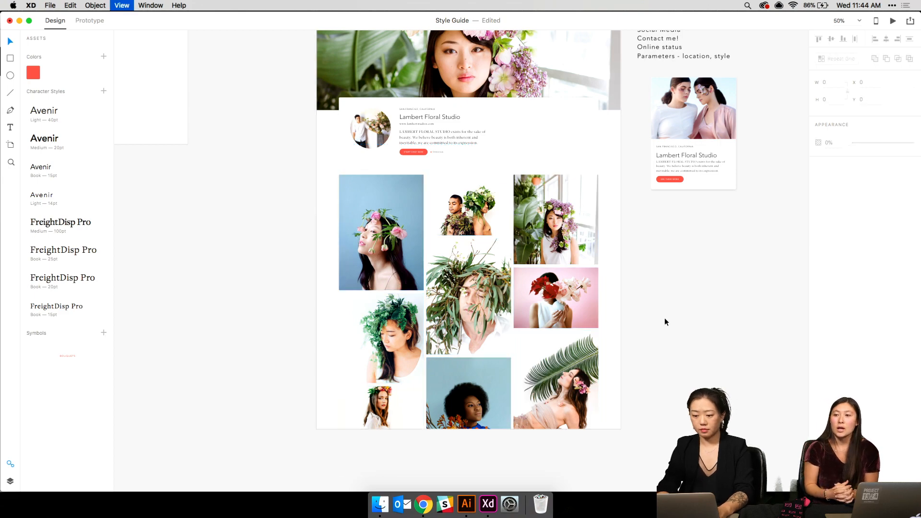
scroll(664, 317, "up", 10)
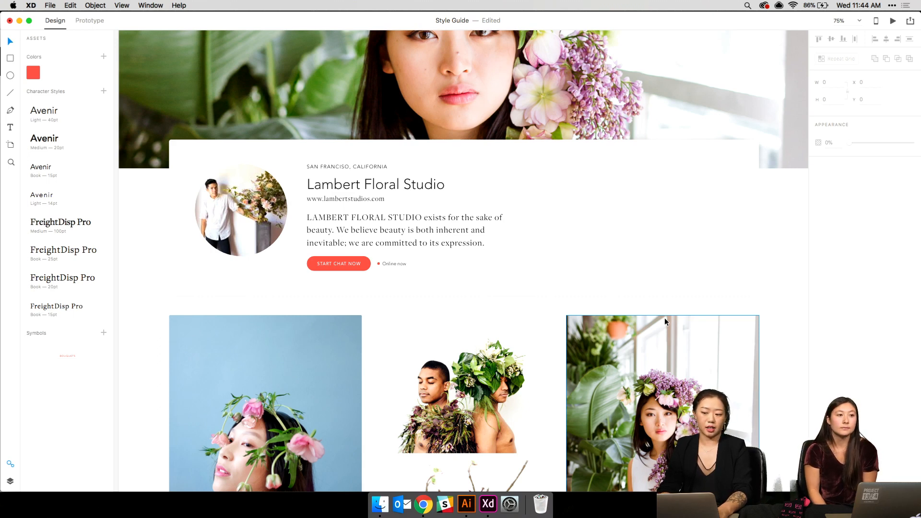
scroll(664, 317, "left", 5)
scroll(664, 318, "down", 3)
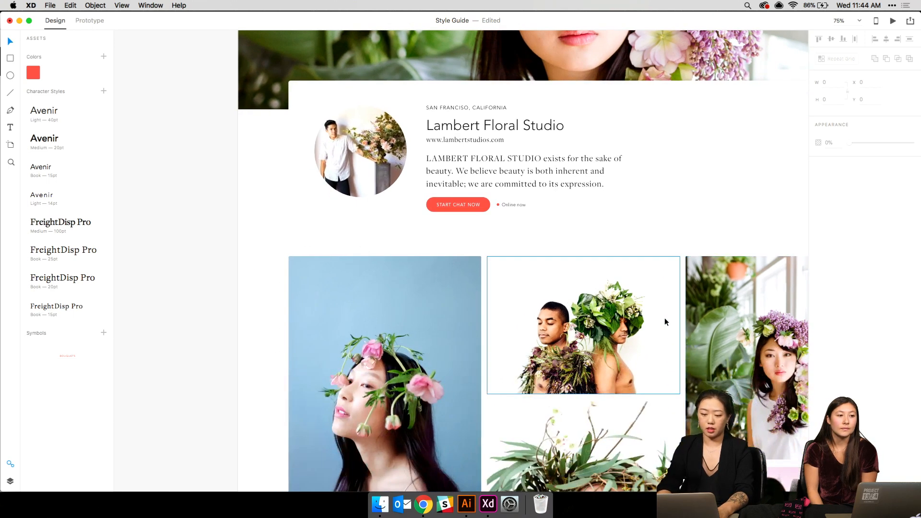
key("super+plus")
key("super+plus")
key("super+plus")
scroll(653, 307, "left", 4)
scroll(653, 307, "down", 1)
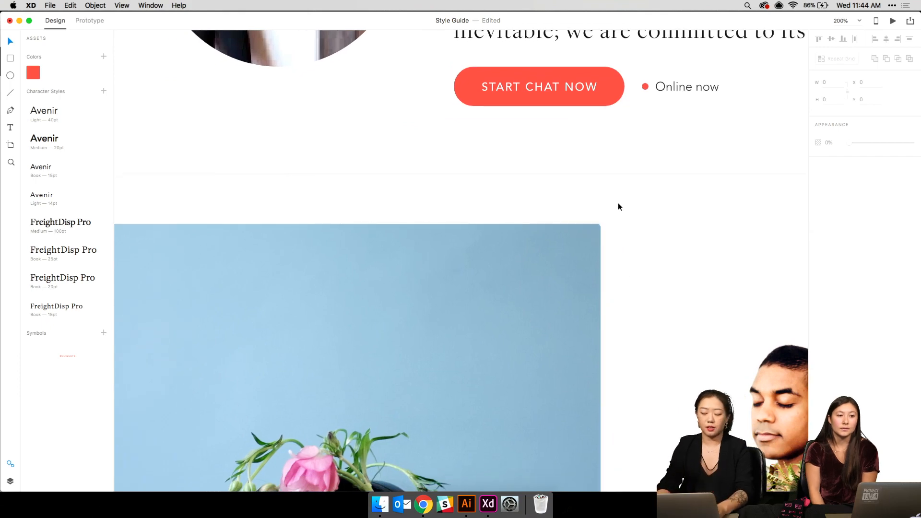
key("super+minus")
key("super+minus")
key("super+minus")
scroll(618, 206, "up", 3)
scroll(617, 206, "left", 4)
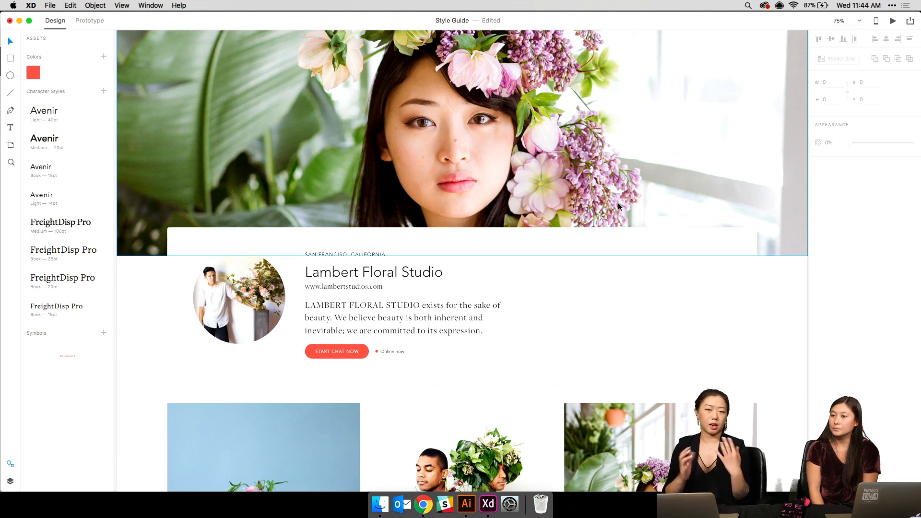
key("super+minus")
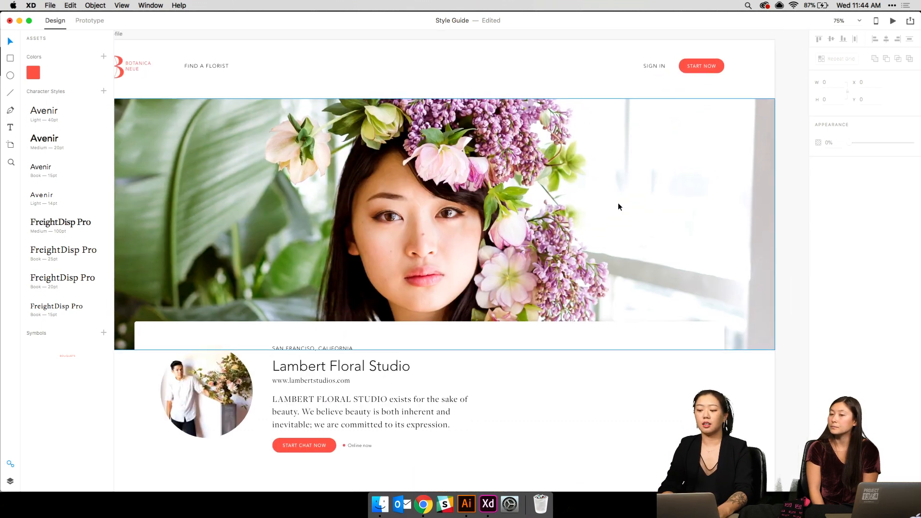
key("super+equal")
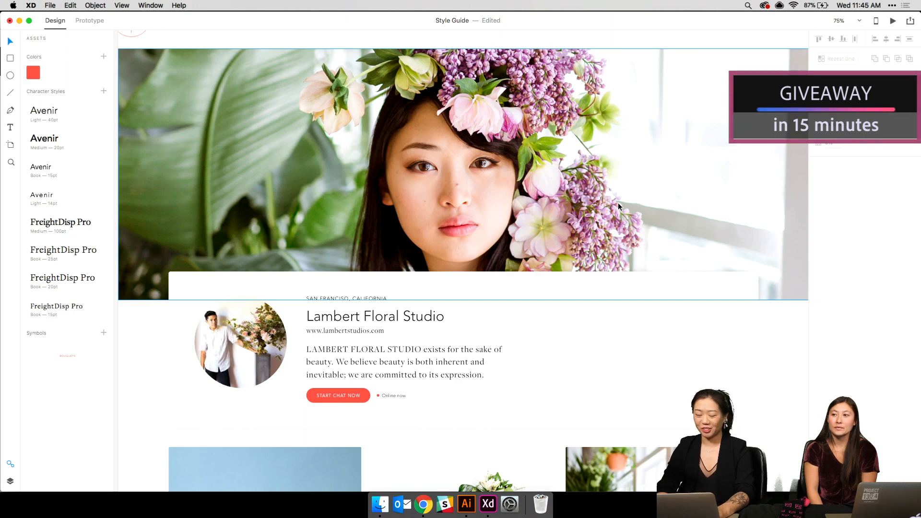
scroll(618, 206, "down", 3)
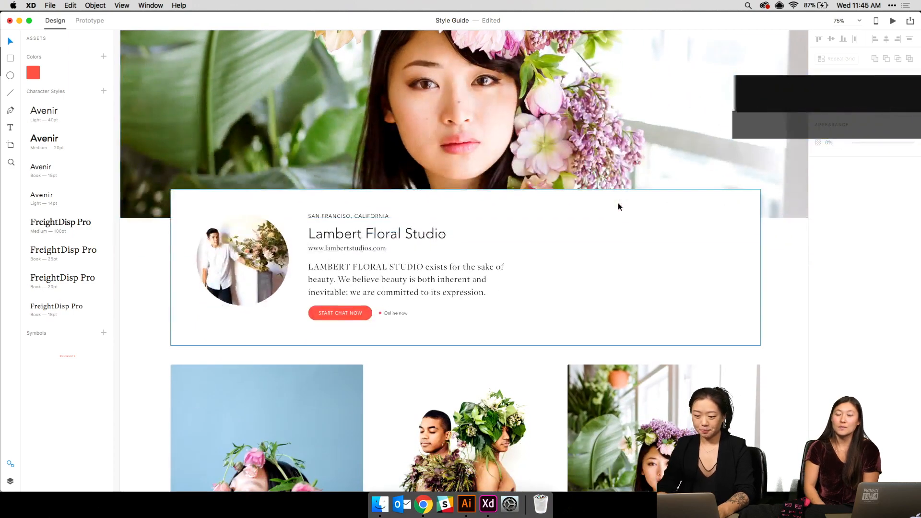
key("super+equal")
key("super+minus")
key("super+minus")
key("super+minus")
- Navigate to the UI Elements artboard and select its country dropdown
scroll(618, 204, "up", 8)
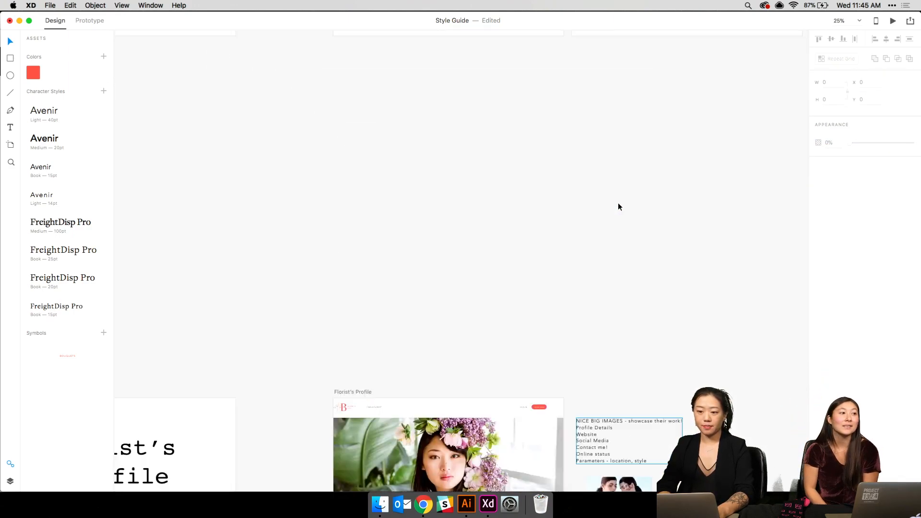
scroll(618, 204, "up", 15)
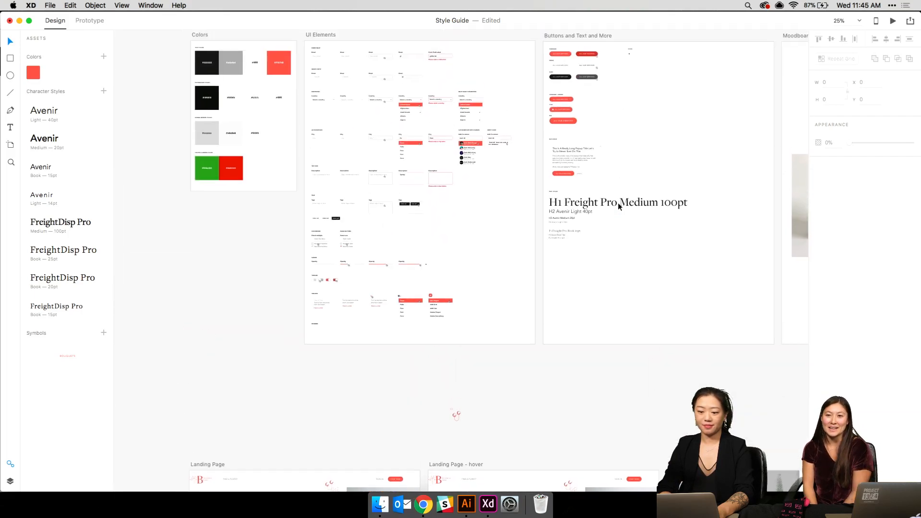
scroll(618, 204, "up", 4)
scroll(618, 204, "left", 5)
key("super+equal")
scroll(618, 205, "up", 2)
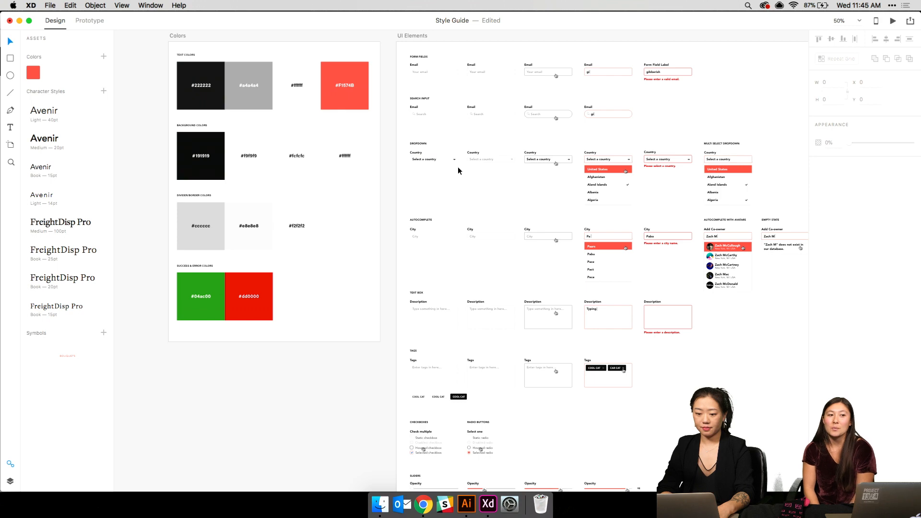
left_click(453, 80)
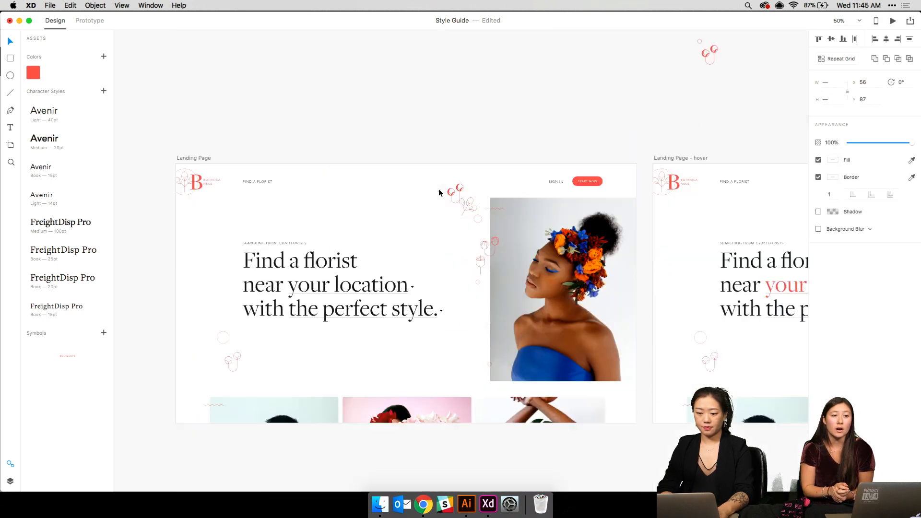
- Copy the country dropdown and scroll back to the Florist's Profile artboard
scroll(439, 193, "down", 15)
scroll(439, 192, "up", 4)
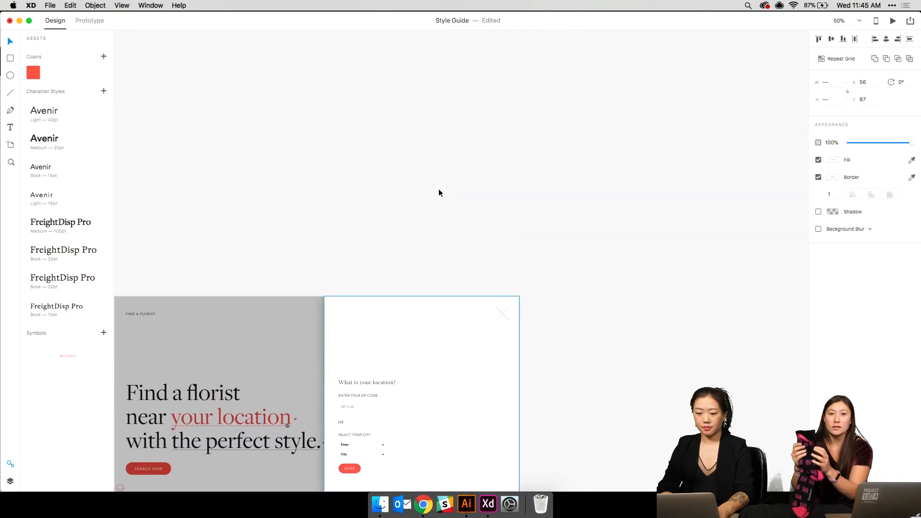
scroll(439, 188, "up", 10)
left_click(470, 196)
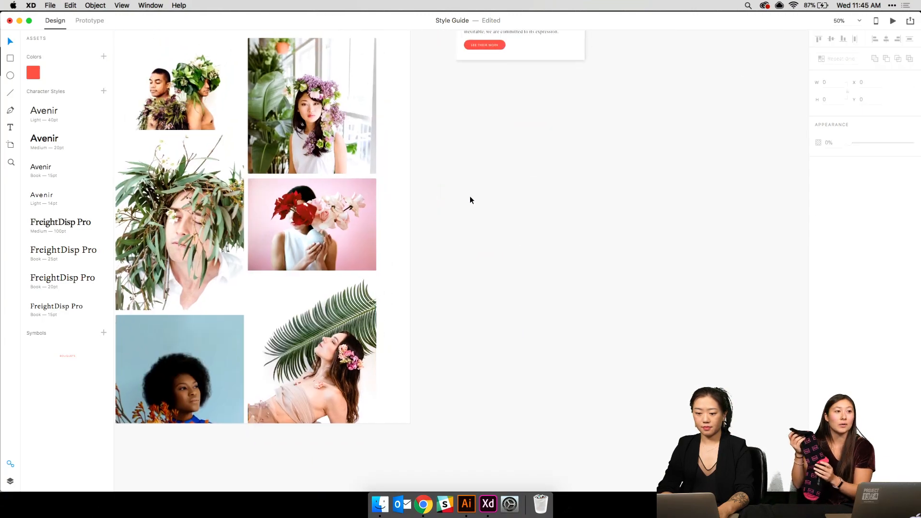
key("super+v")
left_click(465, 203)
scroll(465, 203, "up", 10)
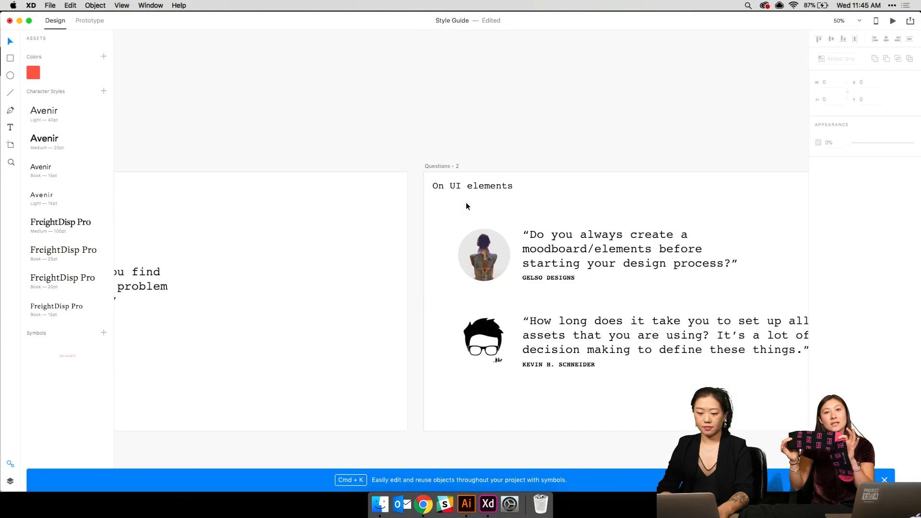
scroll(465, 203, "up", 15)
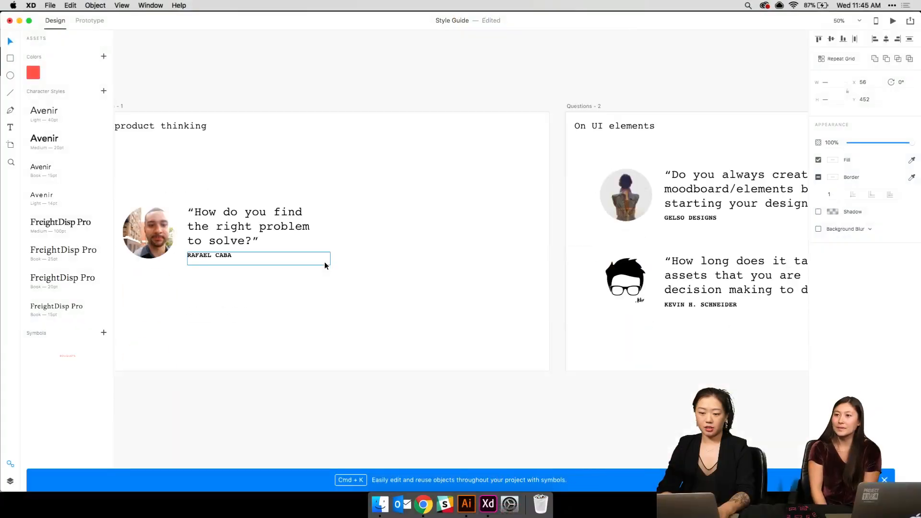
scroll(324, 266, "down", 10)
scroll(324, 266, "down", 15)
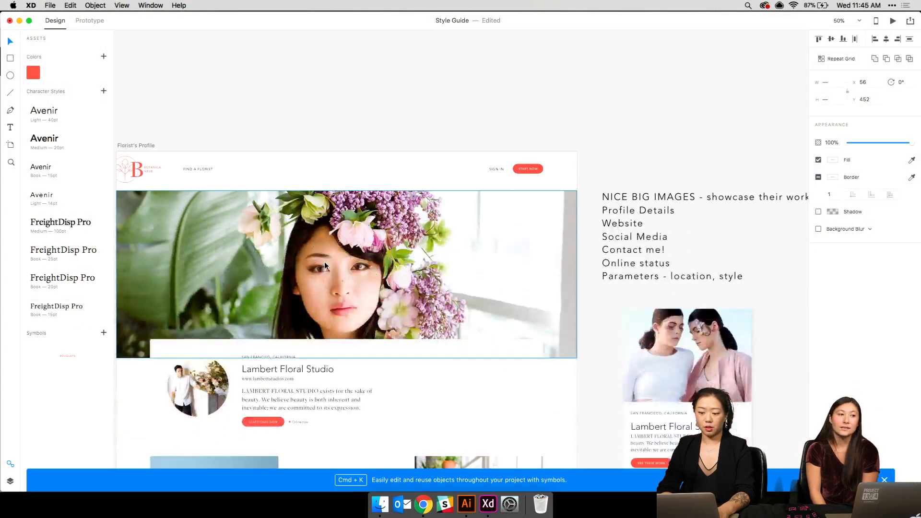
- Paste the country dropdown just above the Email field, then switch to Chrome
key("super+v")
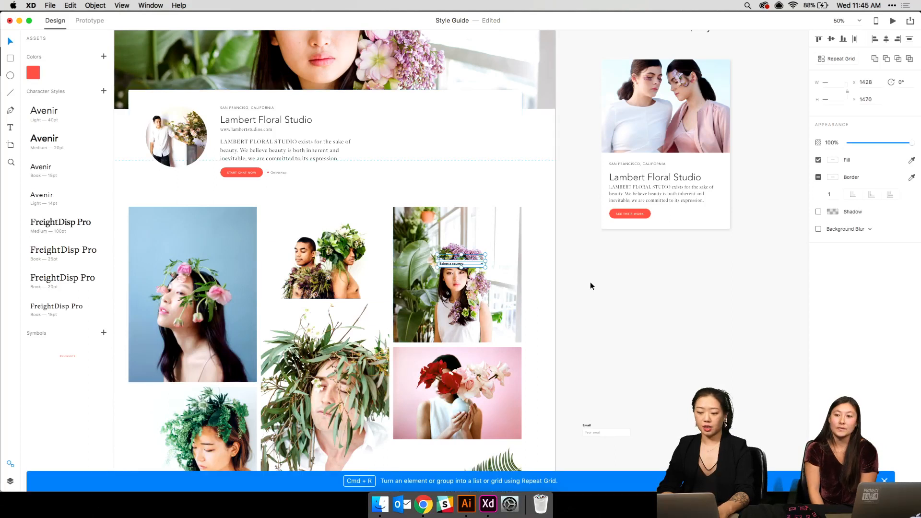
left_click_drag(478, 268, 623, 402)
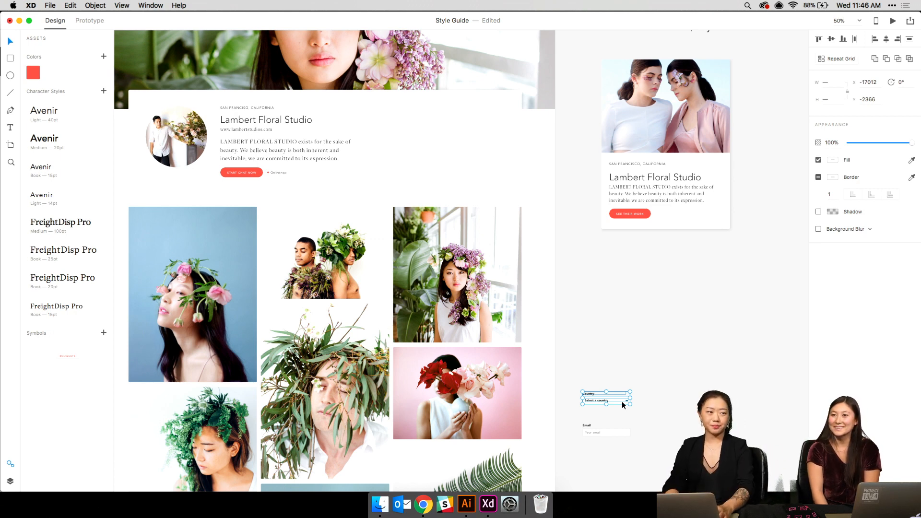
left_click(425, 510)
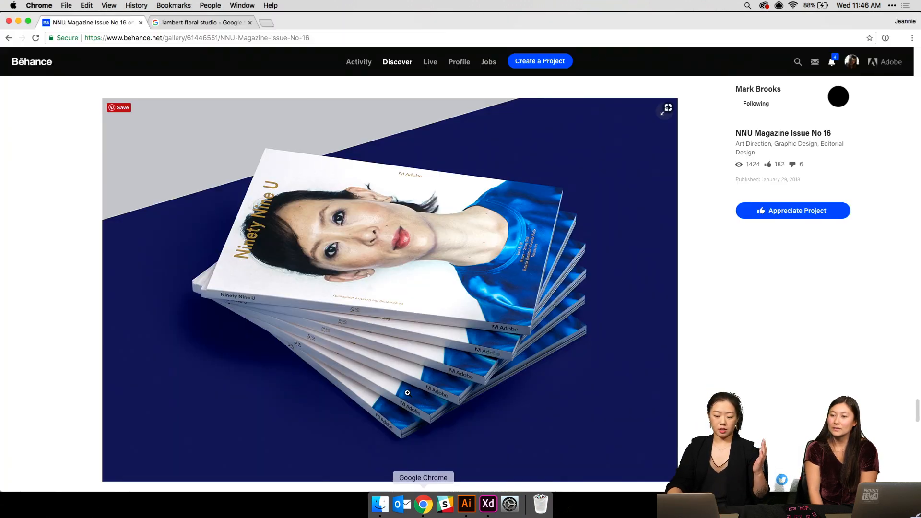
- Open useronboard.com in a new Chrome tab, browse it, then return to Adobe XD
key("super+t")
type("useronboard.com")
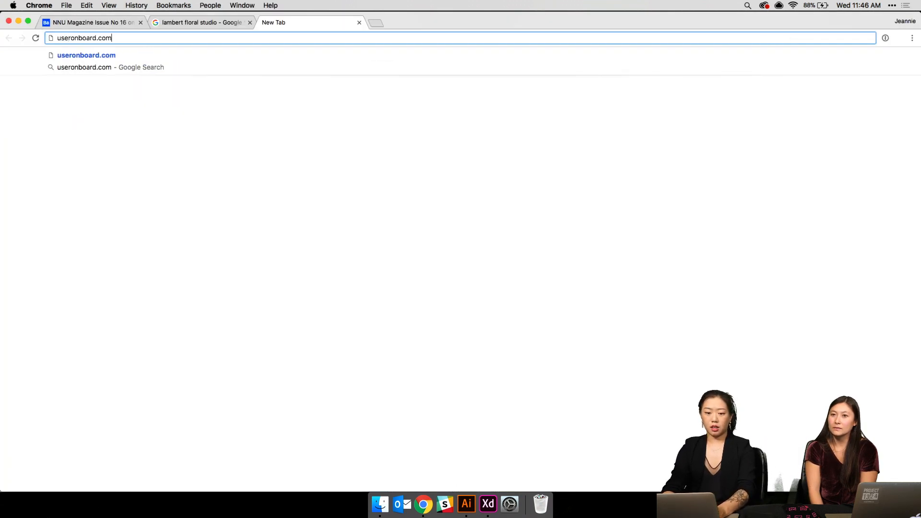
key("Return")
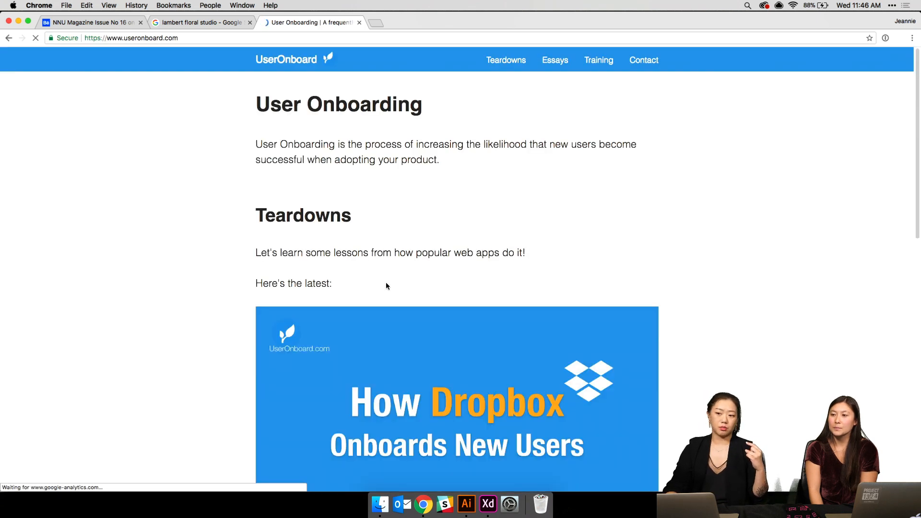
scroll(387, 286, "down", 5)
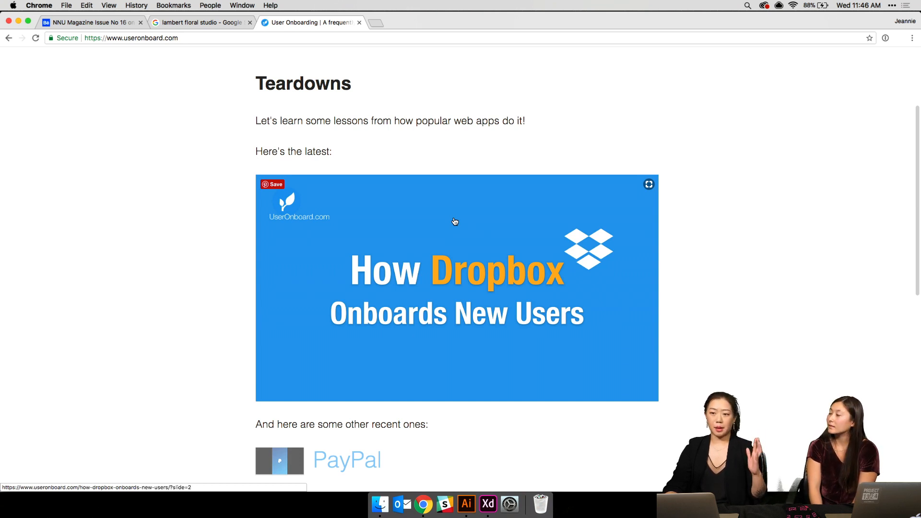
scroll(455, 222, "up", 1)
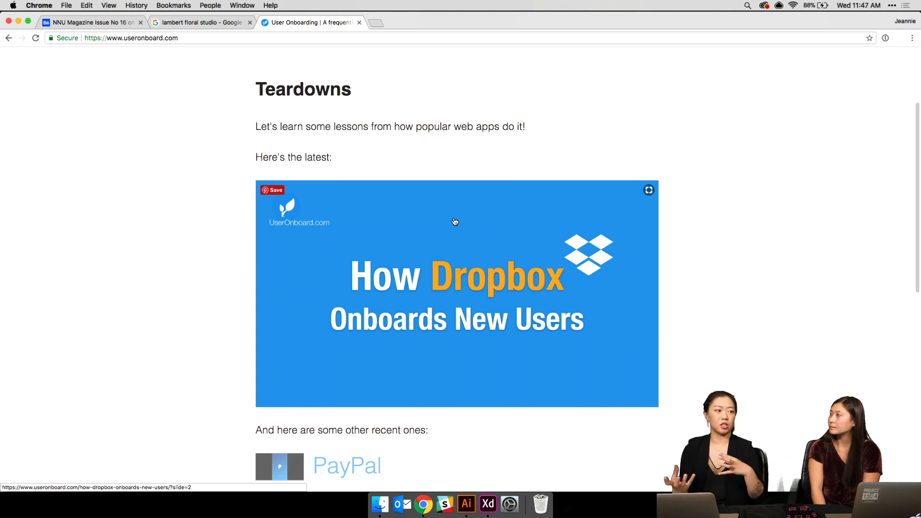
scroll(471, 197, "up", 3)
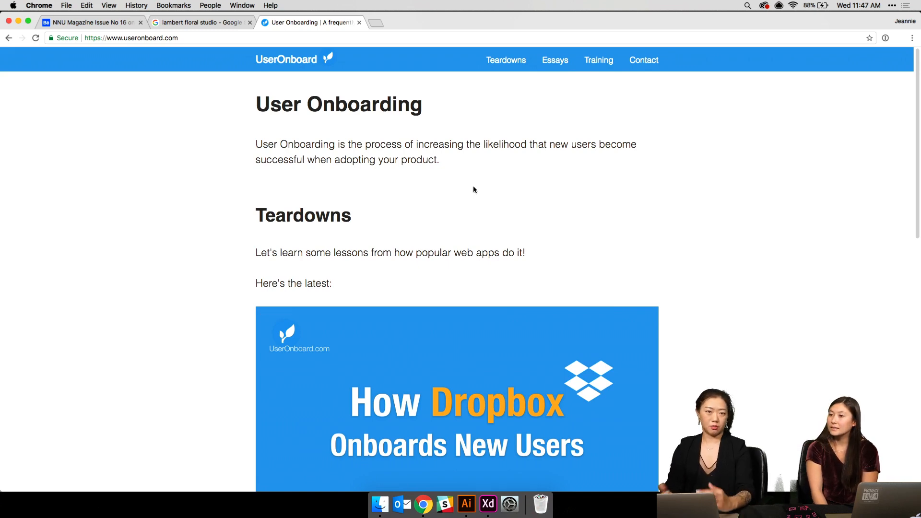
left_click(487, 505)
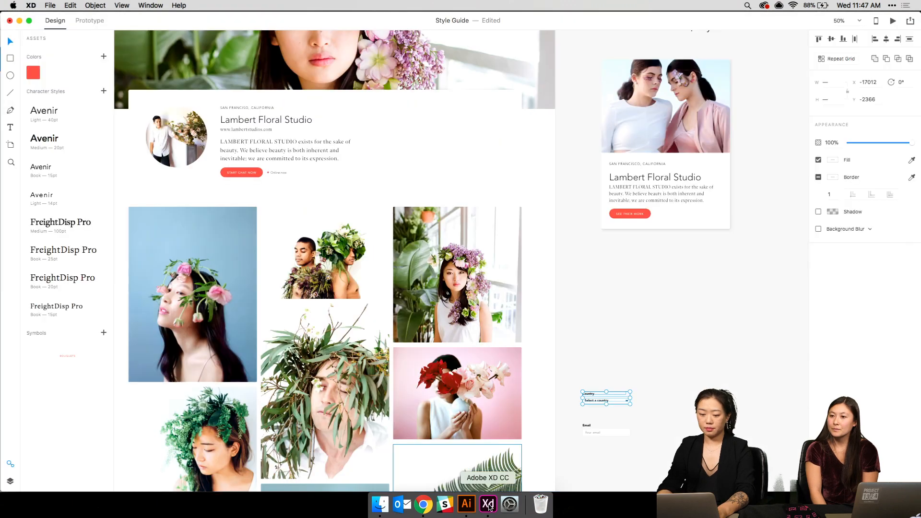
- Move the Email label and field group above the Country dropdown
scroll(556, 314, "down", 5)
scroll(556, 314, "right", 4)
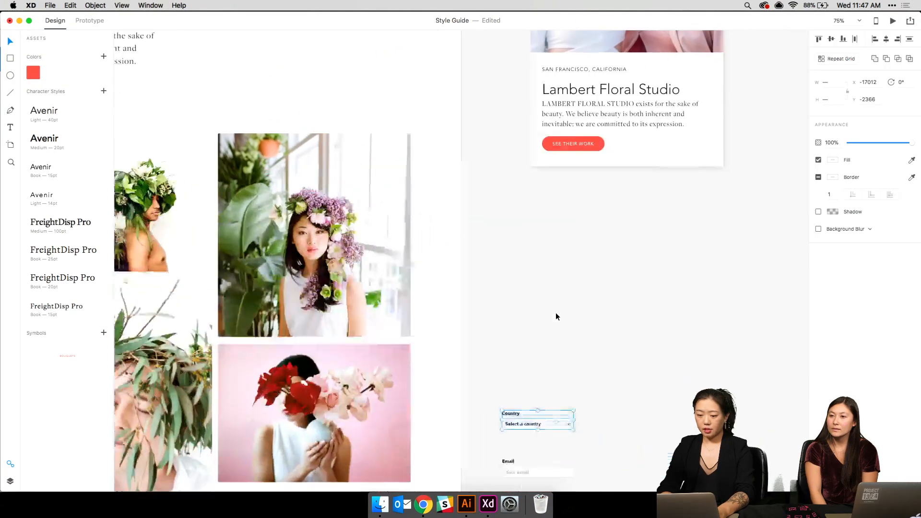
key("super+plus")
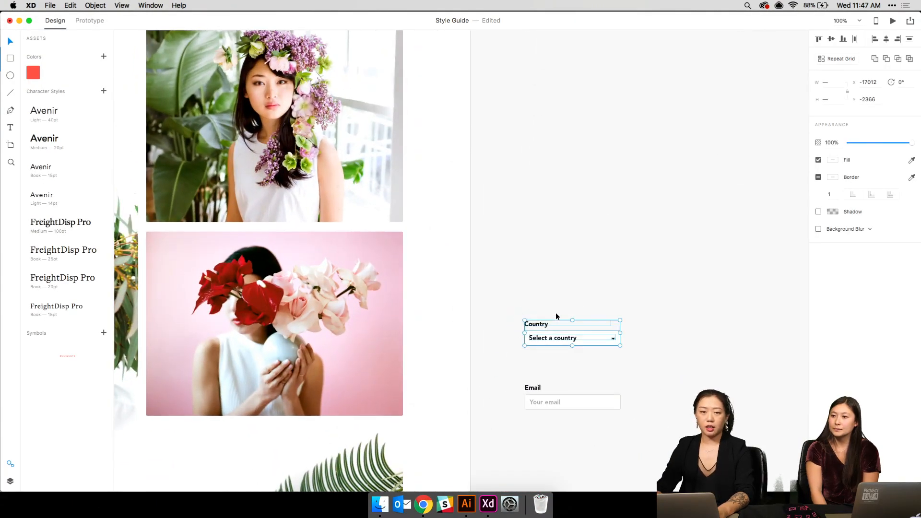
scroll(556, 313, "up", 5)
scroll(555, 312, "up", 7)
scroll(555, 312, "left", 4)
scroll(555, 312, "down", 2)
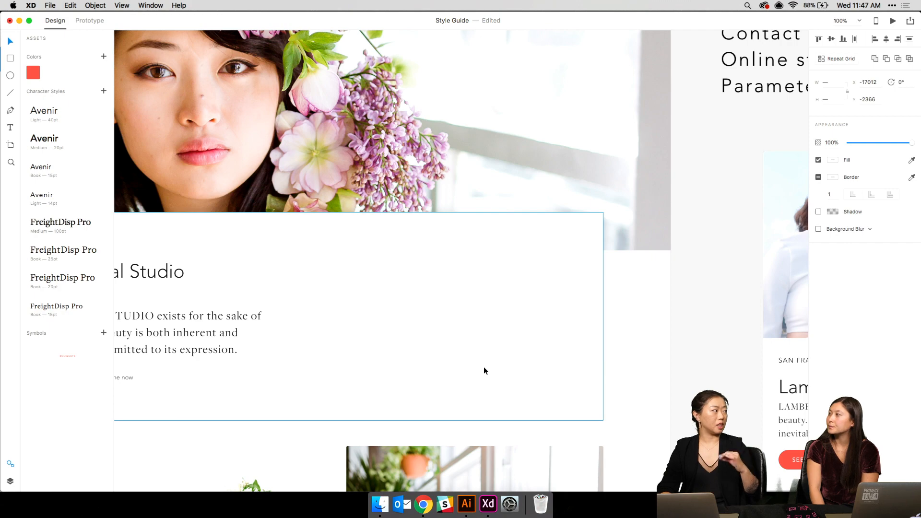
scroll(483, 367, "down", 15)
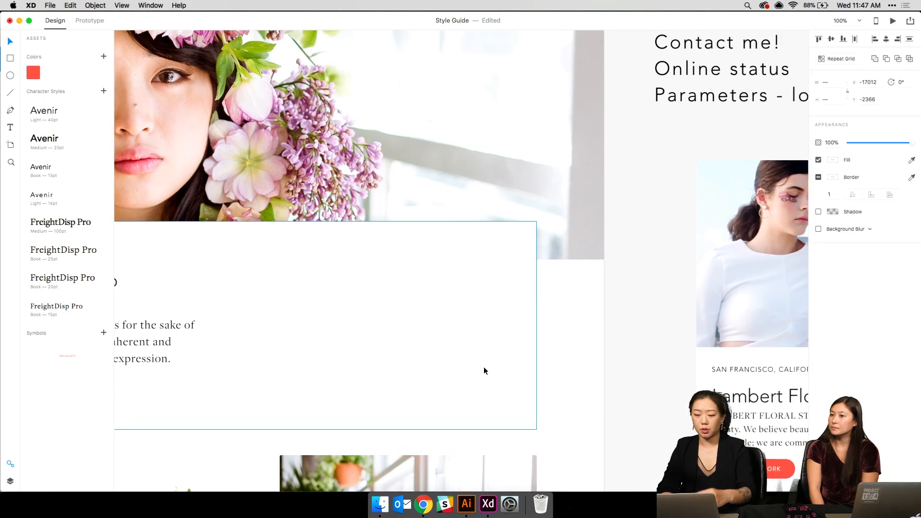
scroll(484, 367, "up", 1)
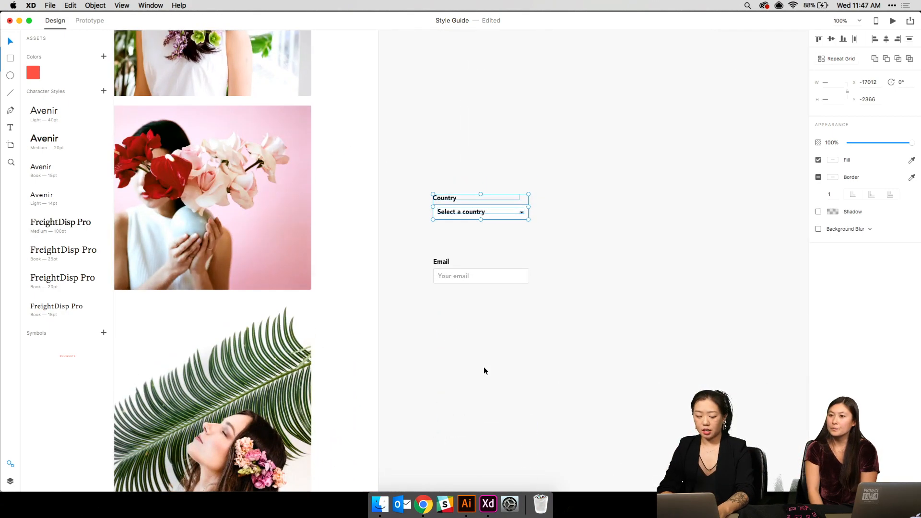
left_click(545, 206)
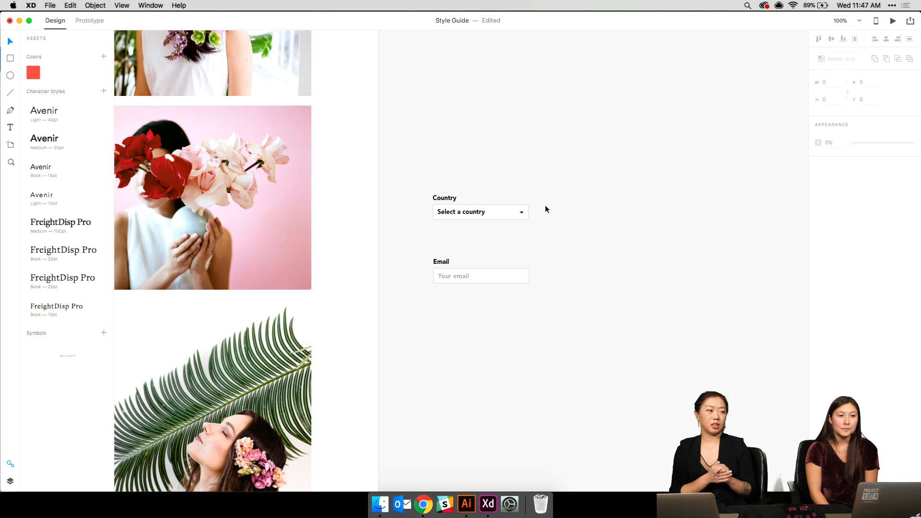
key("super+plus")
key("super+plus")
key("super+plus")
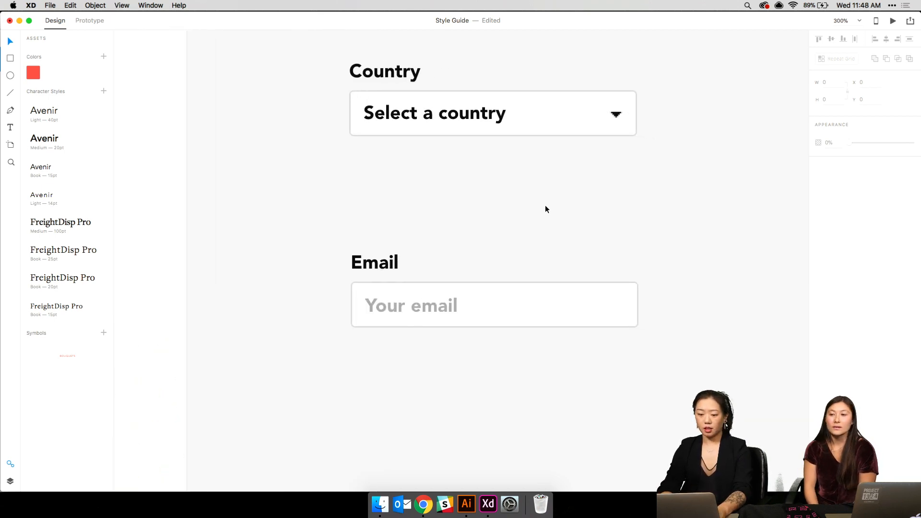
left_click_drag(366, 229, 758, 379)
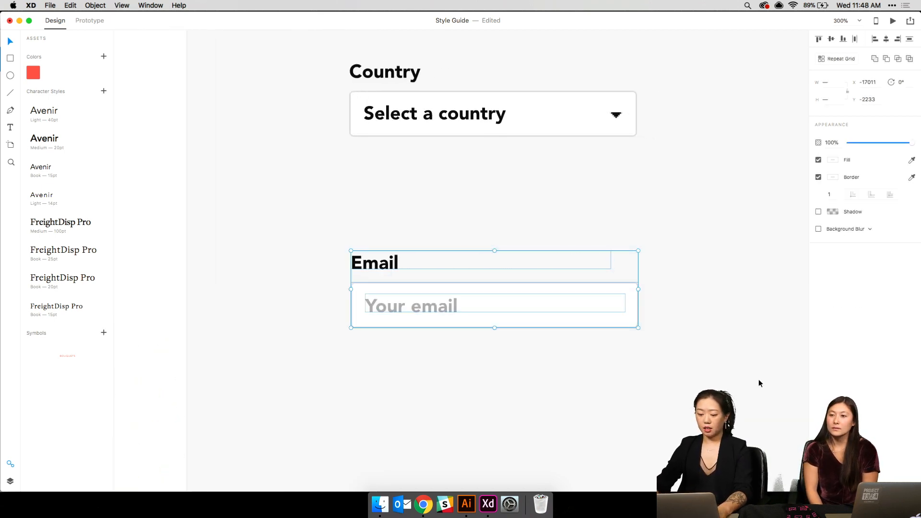
key("super+minus")
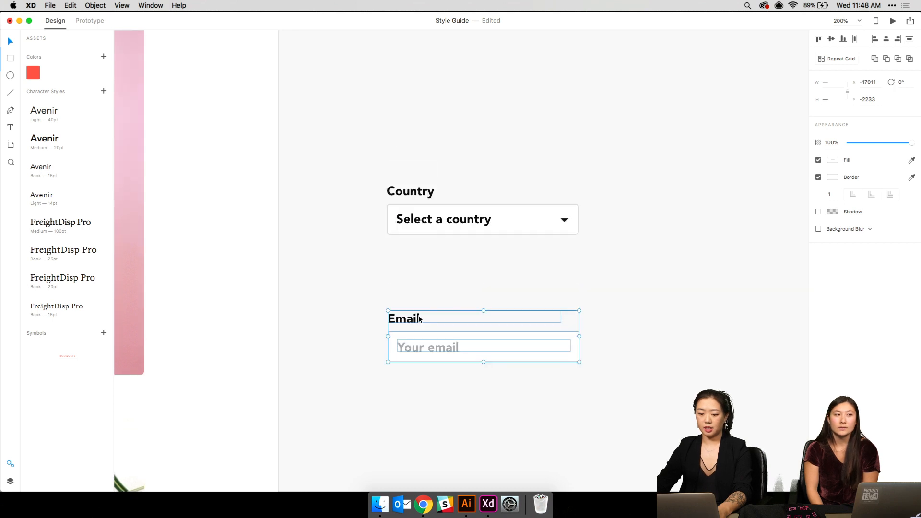
key("shift+Right")
key("shift+Left")
key("shift+Left")
key("shift+Right")
left_click_drag(393, 325, 404, 125)
- Relabel the Country label as "What's your event?", widening its text box
left_click(401, 195)
double_click(401, 194)
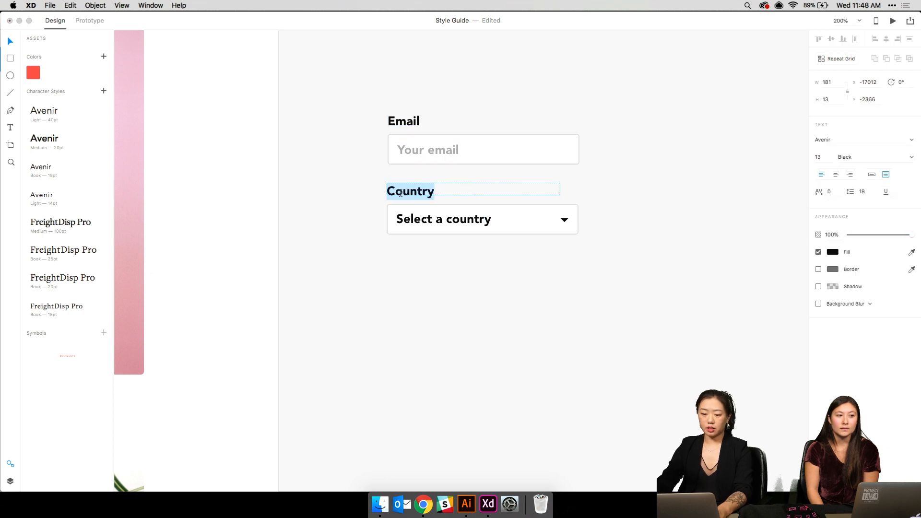
type("Event a")
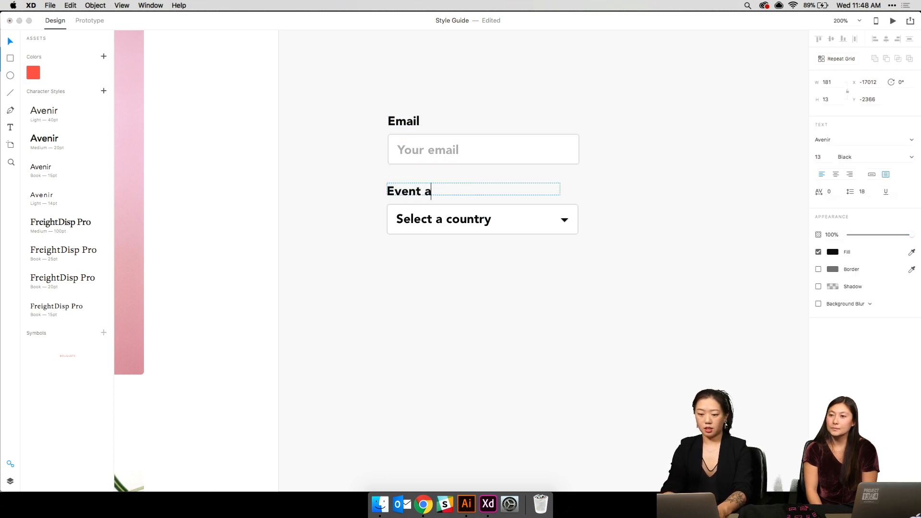
key("super+a")
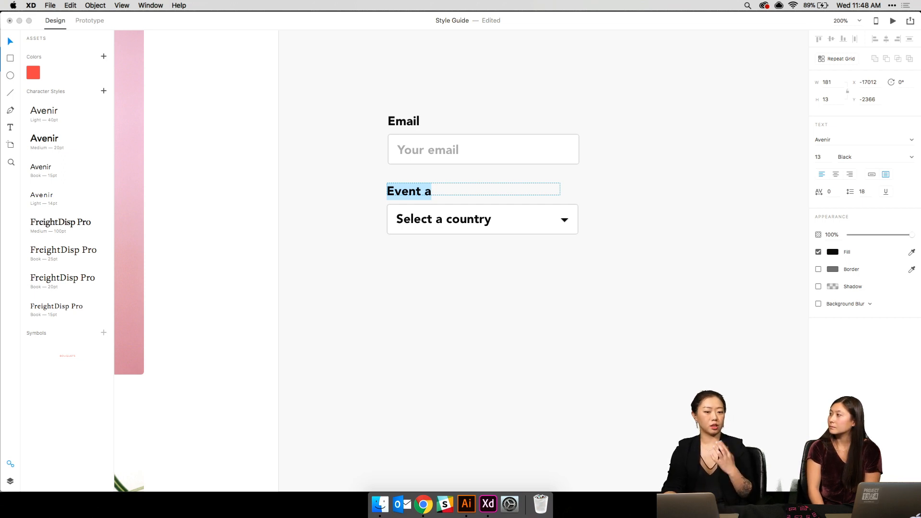
type("What")
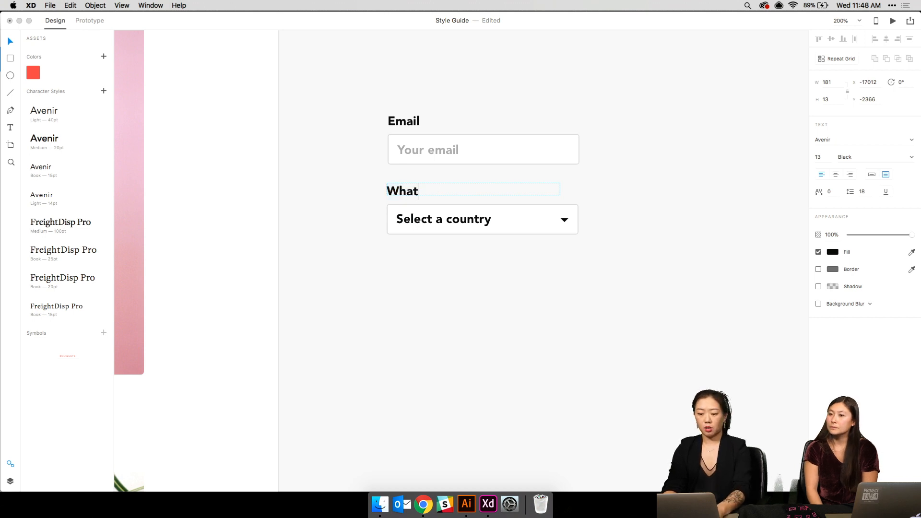
type(" type of event are you")
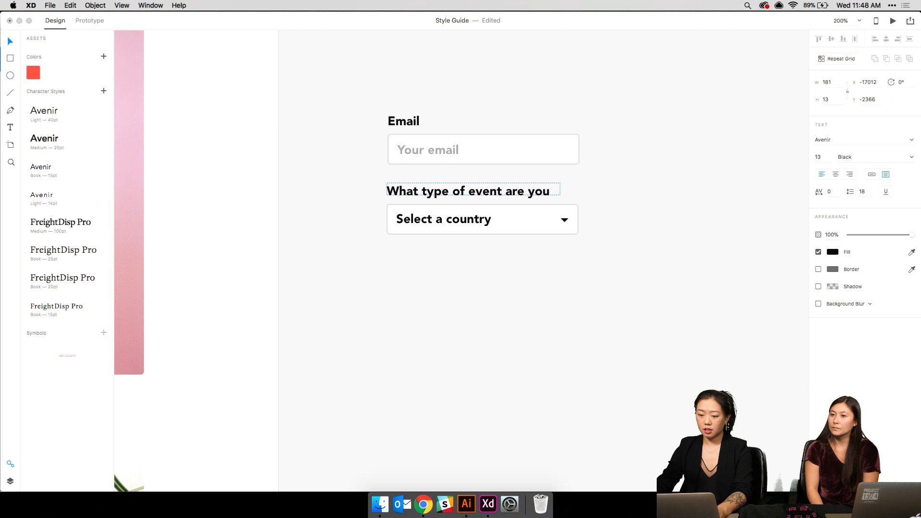
key("Escape")
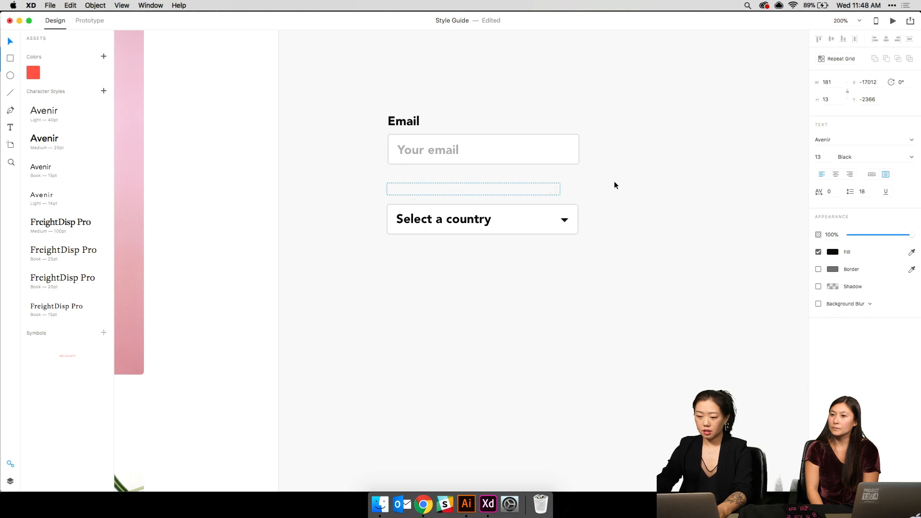
left_click_drag(560, 195, 609, 201)
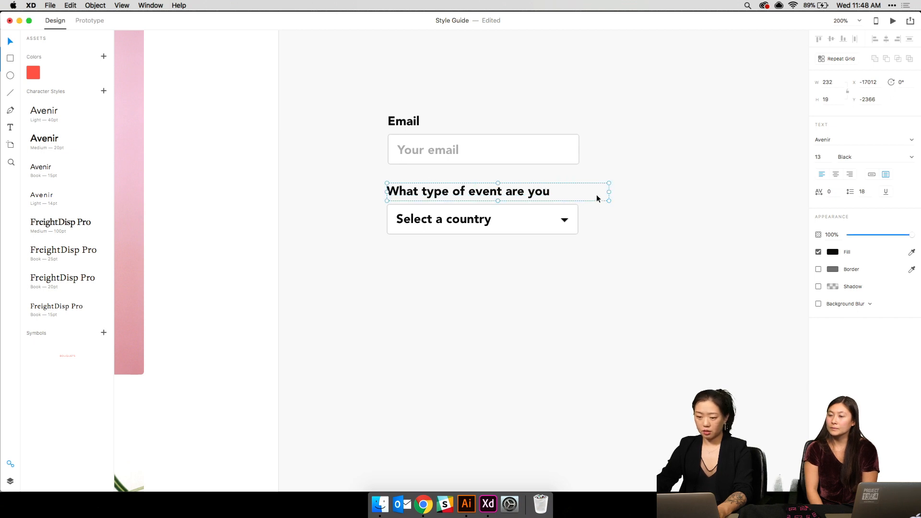
double_click(595, 194)
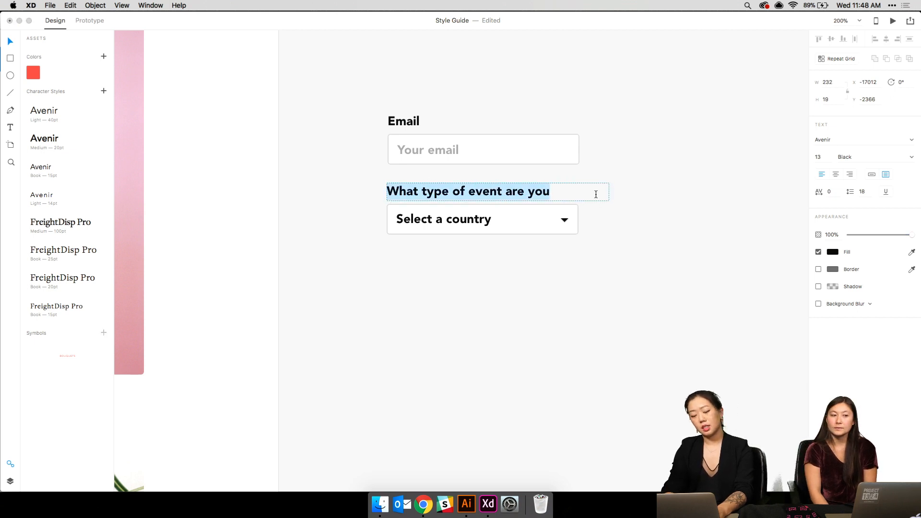
type("What's your")
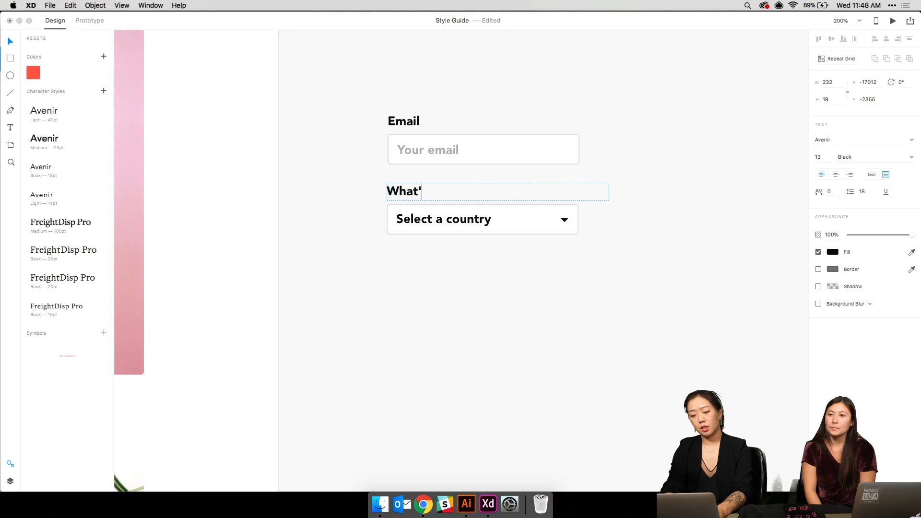
type(" event?")
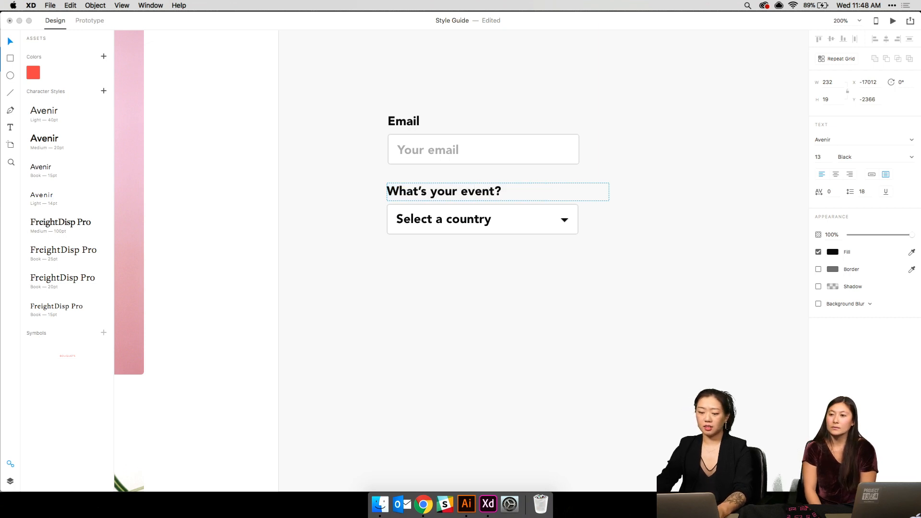
- Change the dropdown placeholder to "Select an event type" and select all form elements
left_click(429, 218)
double_click(428, 218)
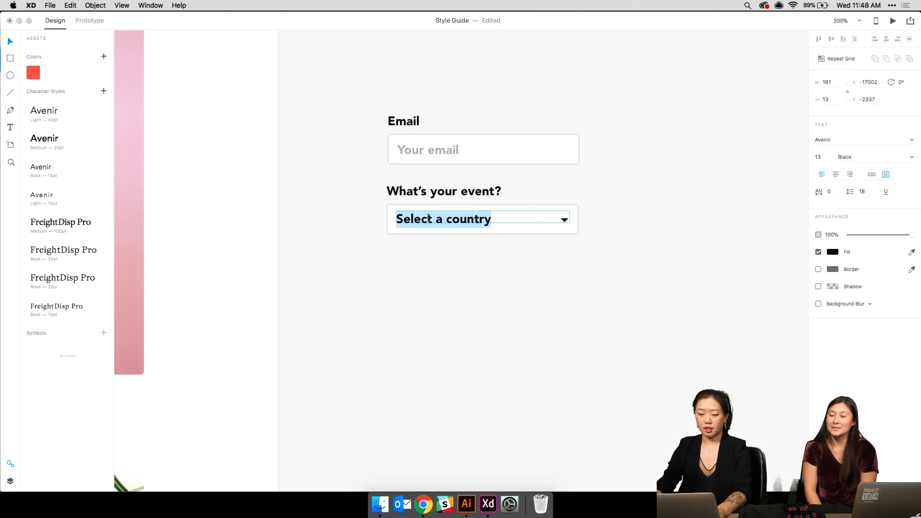
type("Select a")
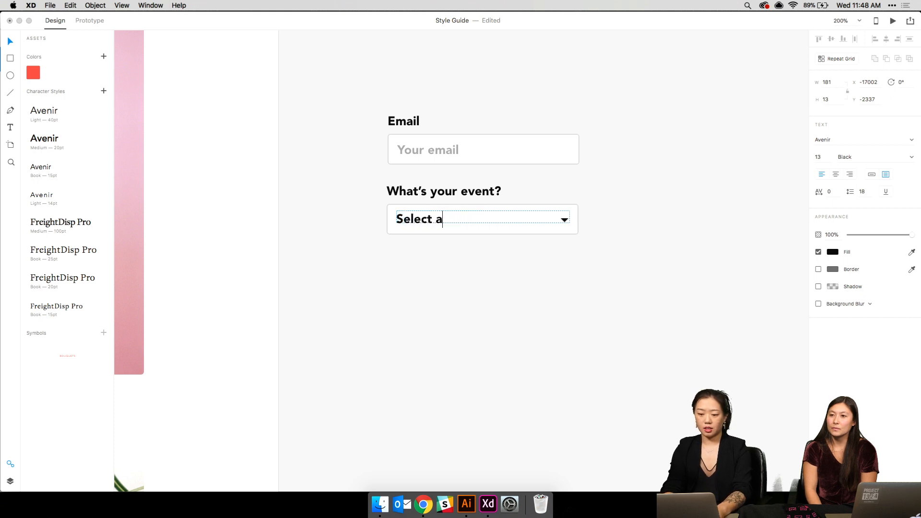
type("n event type")
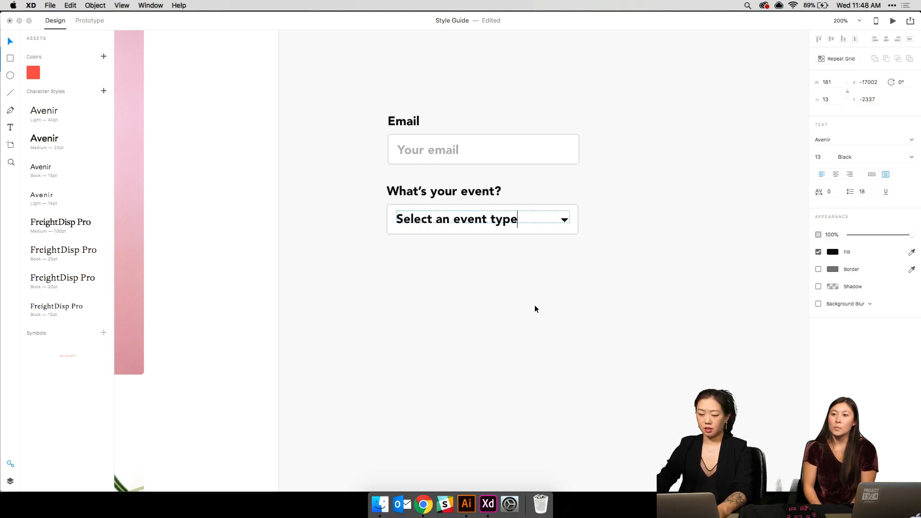
key("Escape")
key("super+minus")
key("super+minus")
key("super+minus")
left_click_drag(549, 310, 434, 180)
key("super+minus")
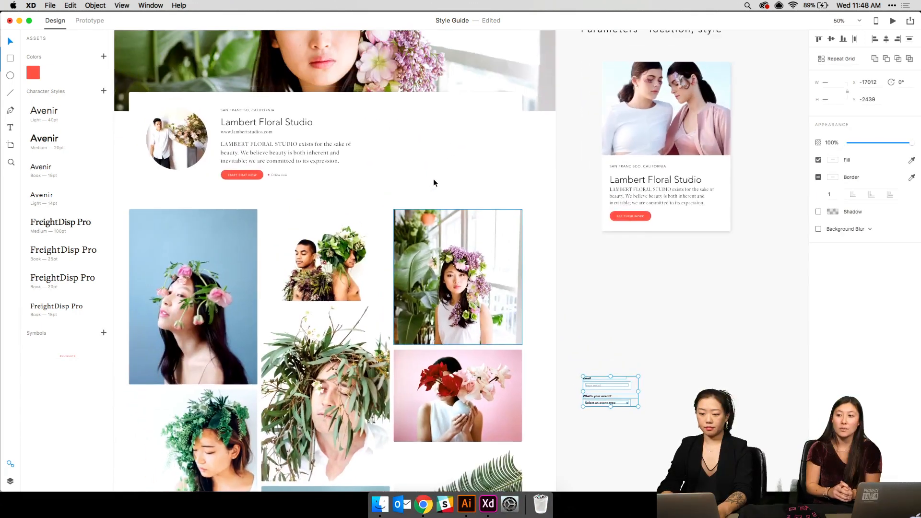
- Drag the selected email and event form elements up and left onto the card
left_click_drag(597, 382, 457, 138)
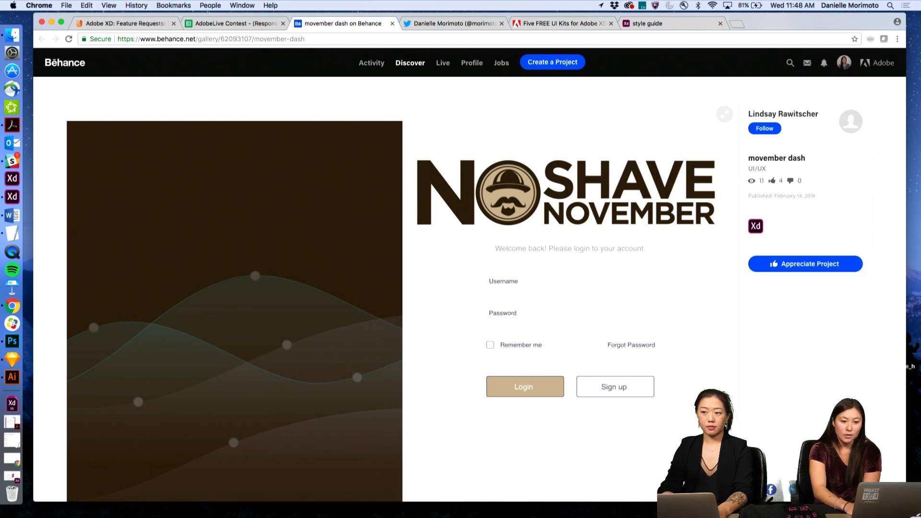
- Log in to the movember dash prototype and view its Inbox and Dashboard screens
scroll(623, 323, "down", 2)
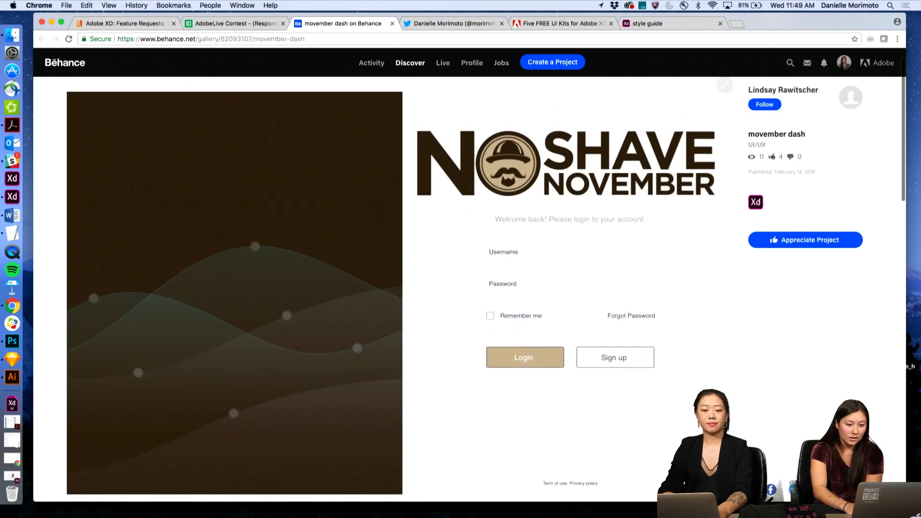
left_click(547, 333)
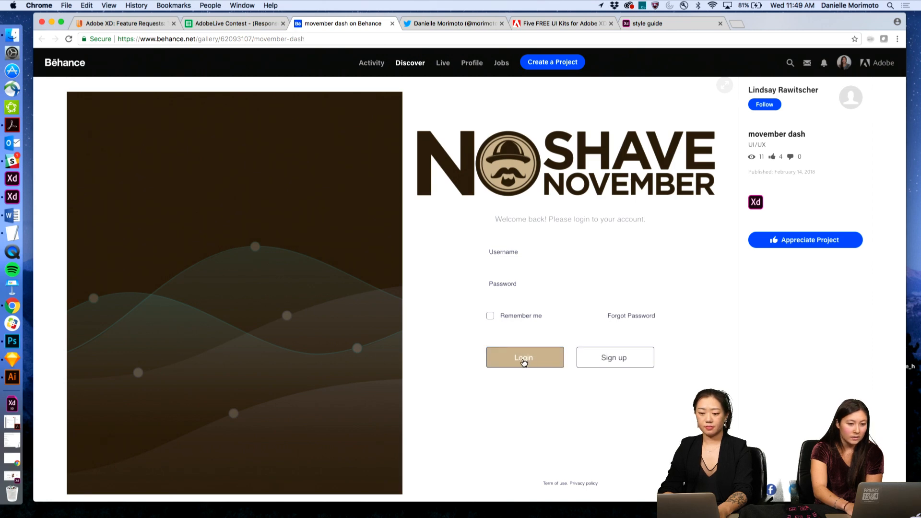
left_click(524, 362)
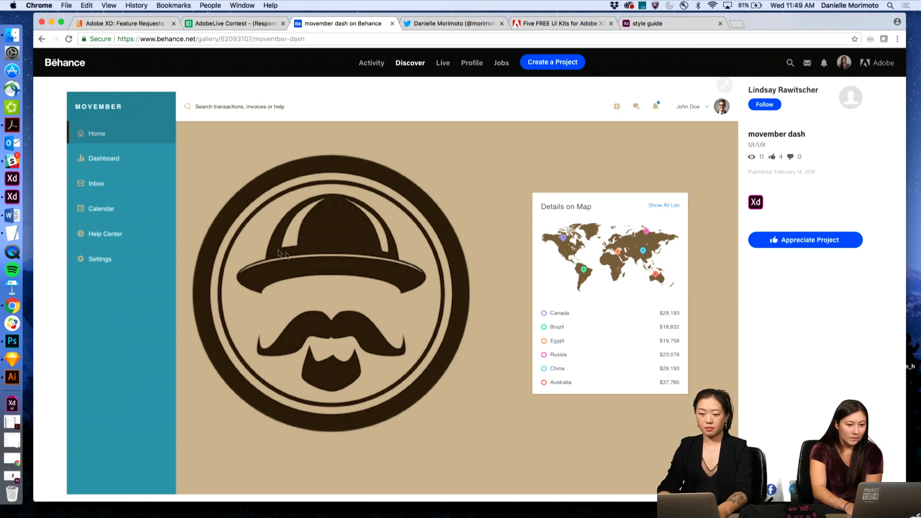
left_click(129, 187)
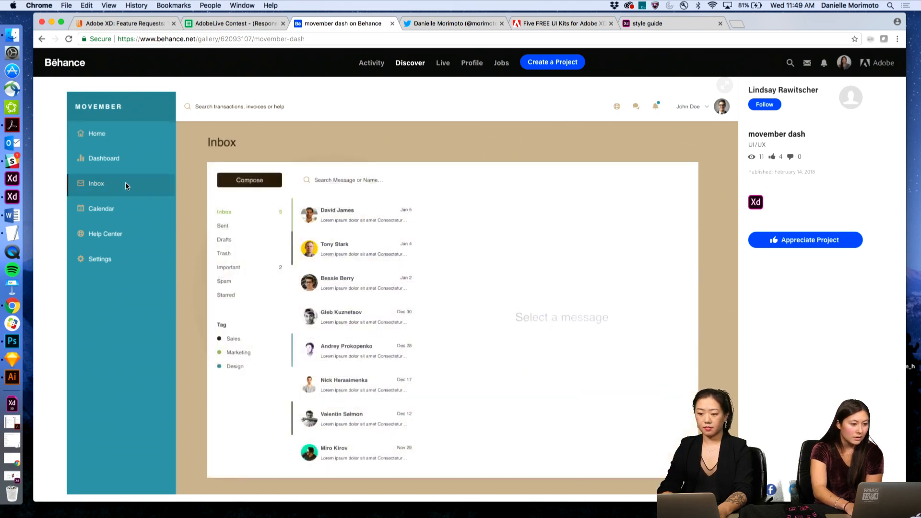
left_click(111, 162)
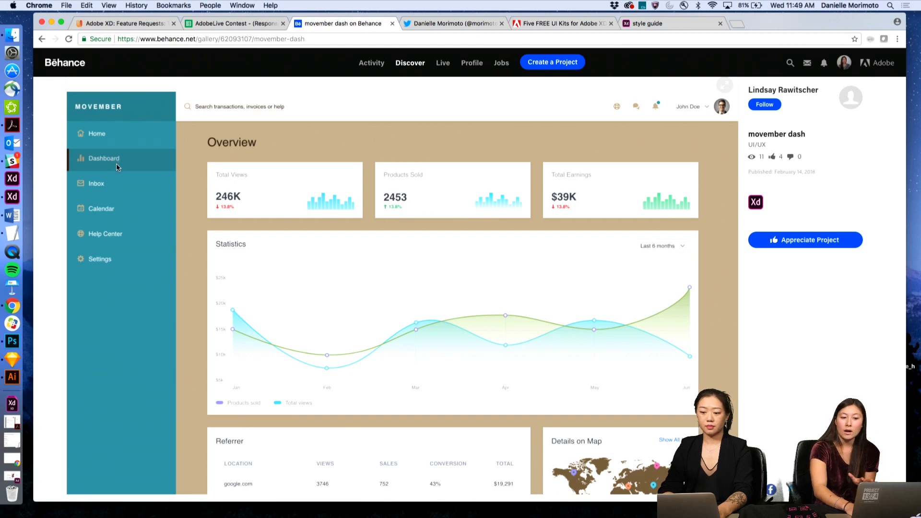
- Step through the prototype's Calendar, Help Center, Settings, Home and dashboard screens
left_click(109, 208)
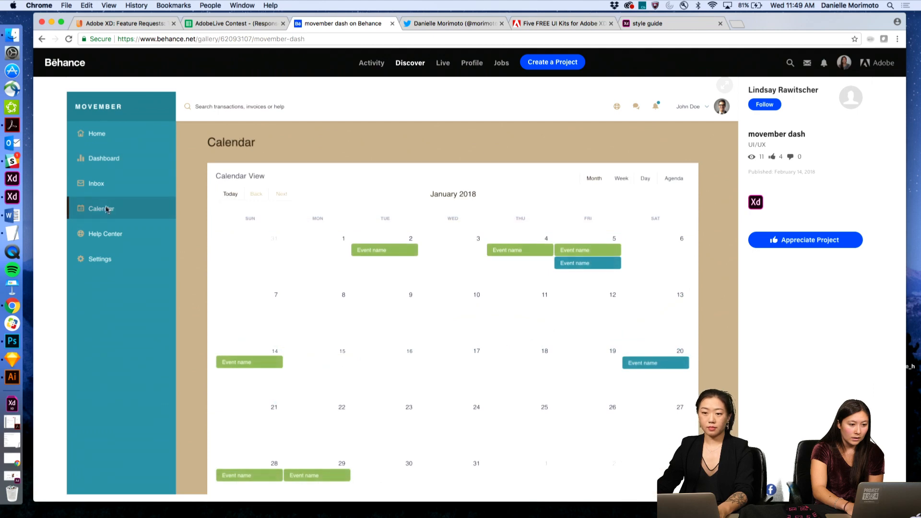
left_click(103, 234)
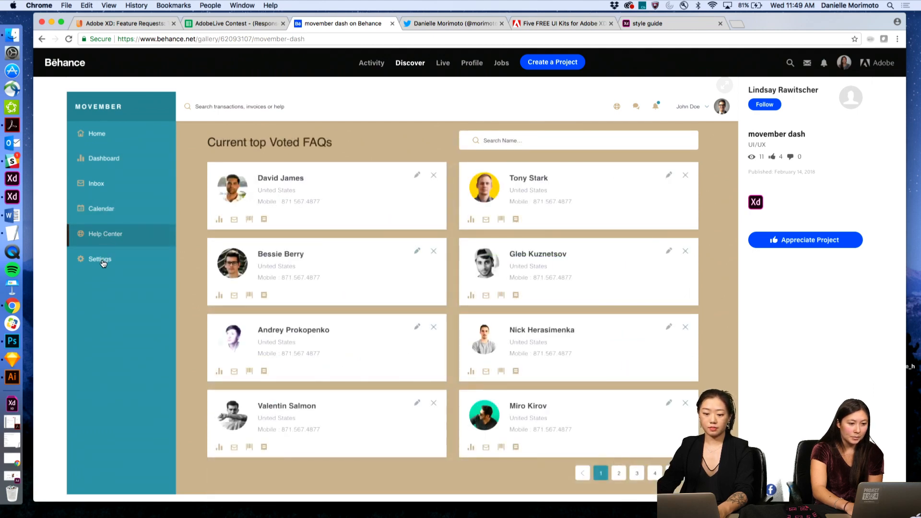
left_click(101, 259)
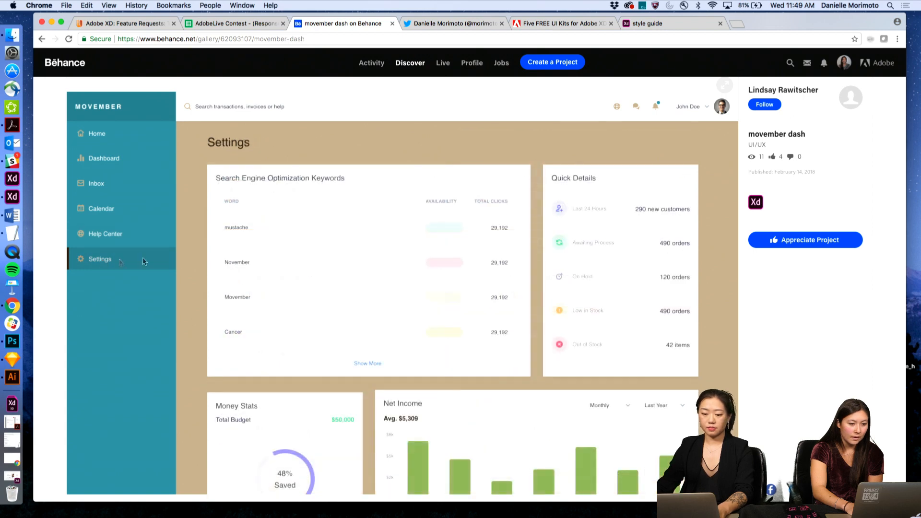
scroll(286, 304, "down", 3)
scroll(286, 304, "up", 3)
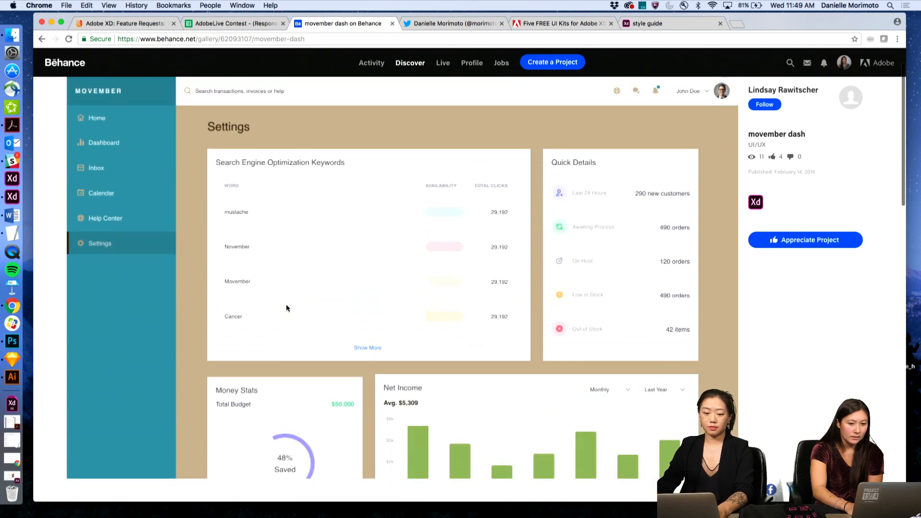
left_click(105, 128)
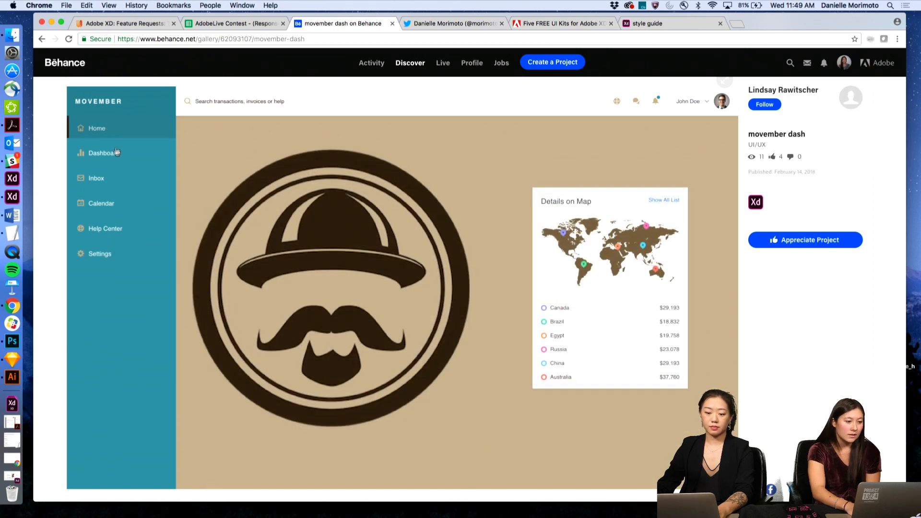
left_click(116, 157)
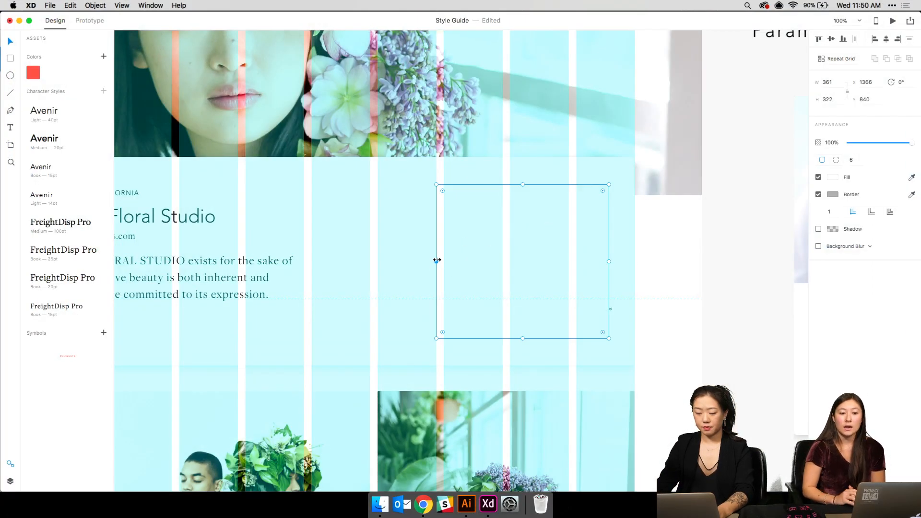
- Narrow the card rectangle from its left edge and send it behind the contact form
left_click_drag(437, 260, 403, 260)
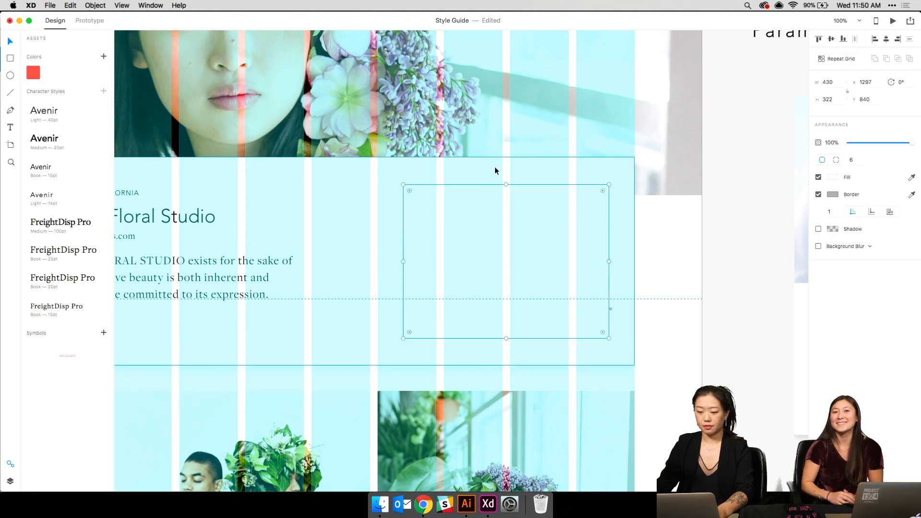
right_click(489, 108)
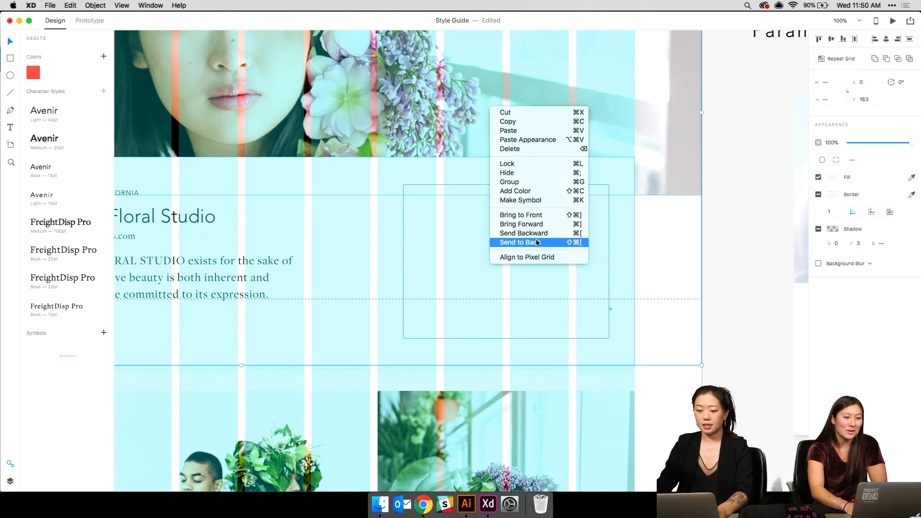
left_click(526, 242)
- Select the Get started heading and hide the layout grid
left_click(535, 209)
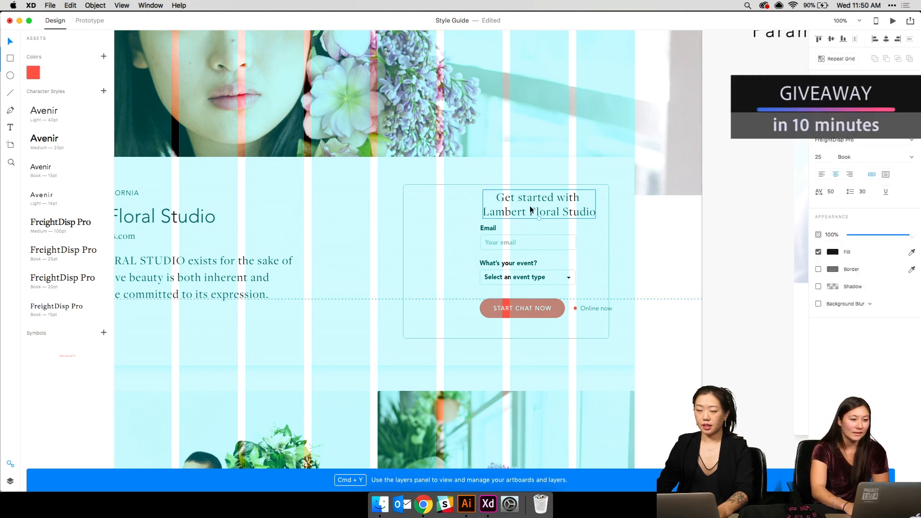
scroll(488, 154, "left", 5)
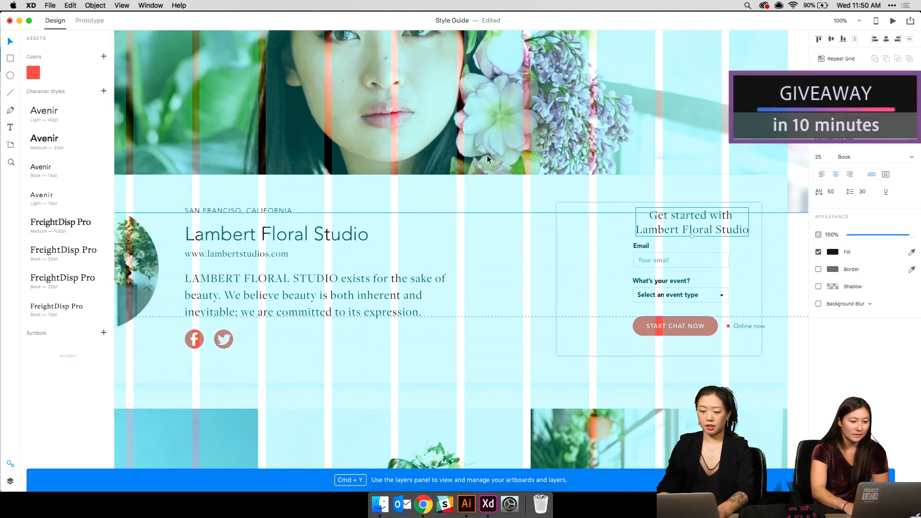
key("shift+super+'")
scroll(487, 158, "down", 3)
scroll(487, 155, "up", 2)
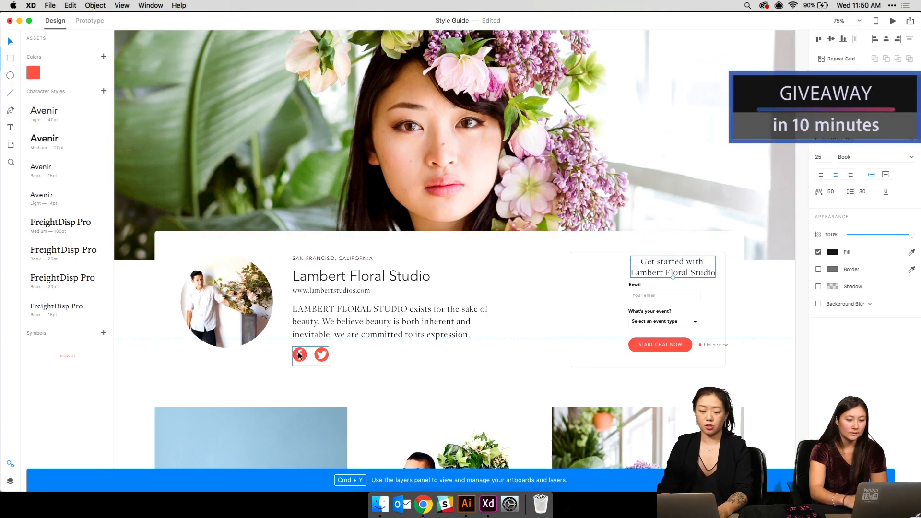
- Shift the Get started heading and the Email label-and-field group to the left
left_click(328, 289)
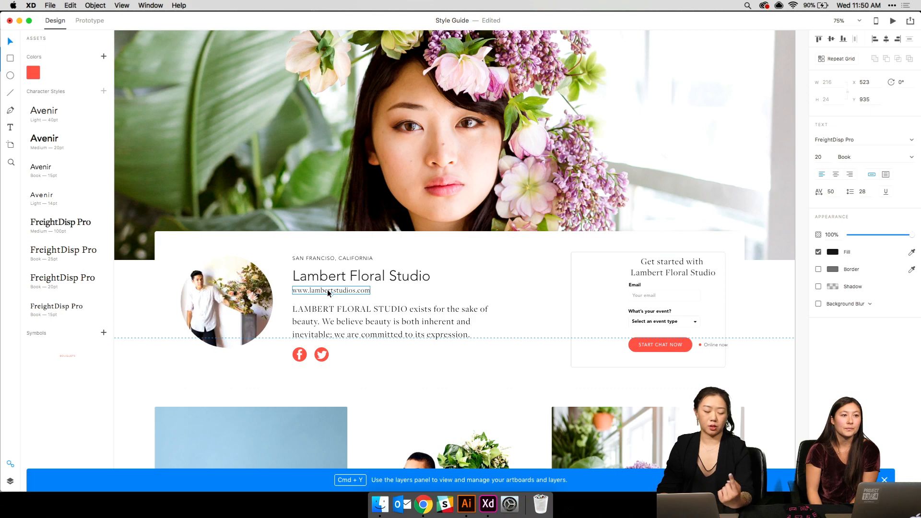
left_click(301, 357)
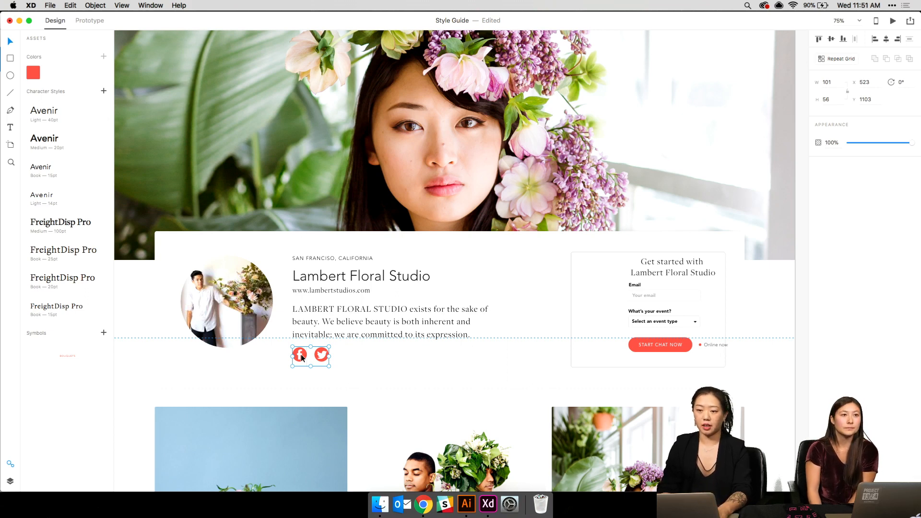
scroll(301, 358, "right", 5)
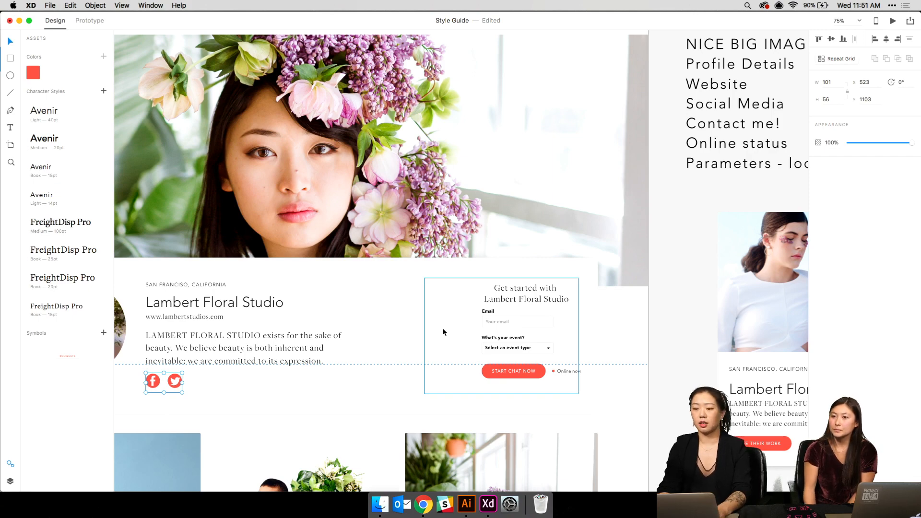
scroll(442, 330, "up", 5)
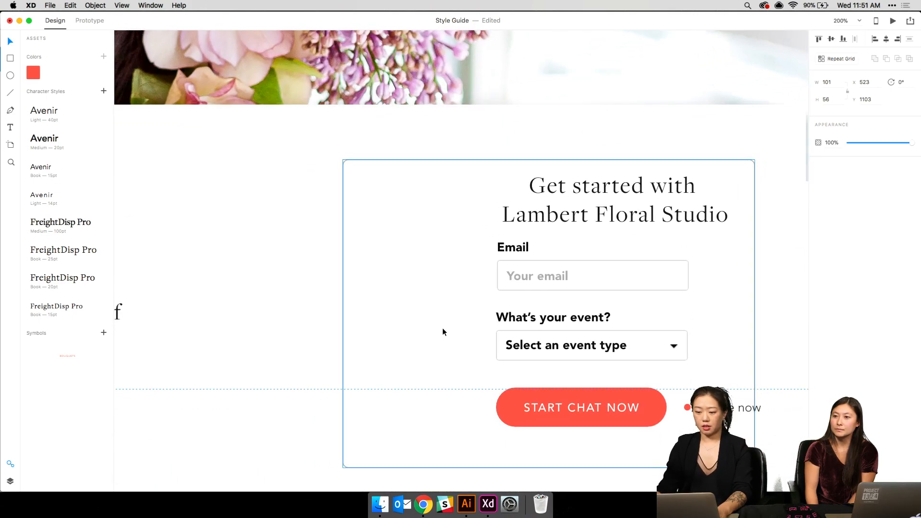
left_click_drag(621, 222, 558, 234)
left_click(519, 249)
left_click(519, 272, "shift")
left_click(519, 263)
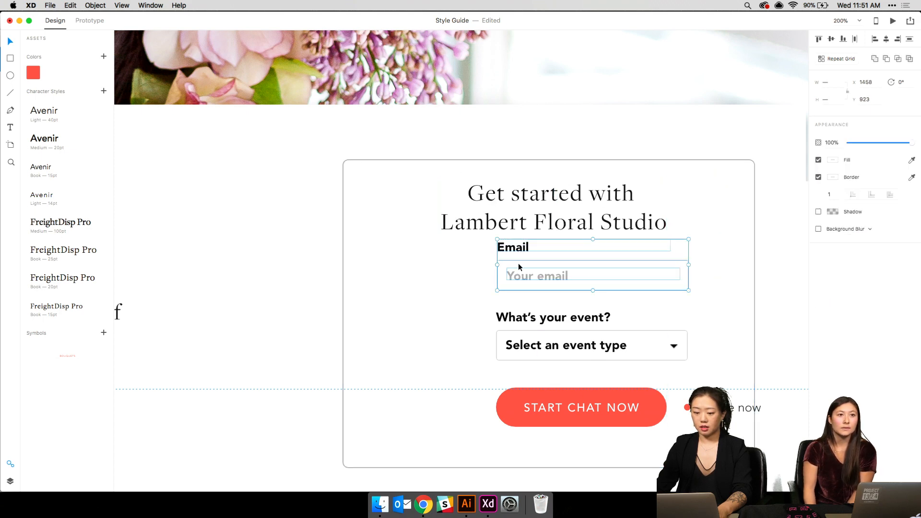
mouse_move(514, 279)
left_mouse_down()
mouse_move(488, 286)
mouse_move(506, 282)
left_mouse_up()
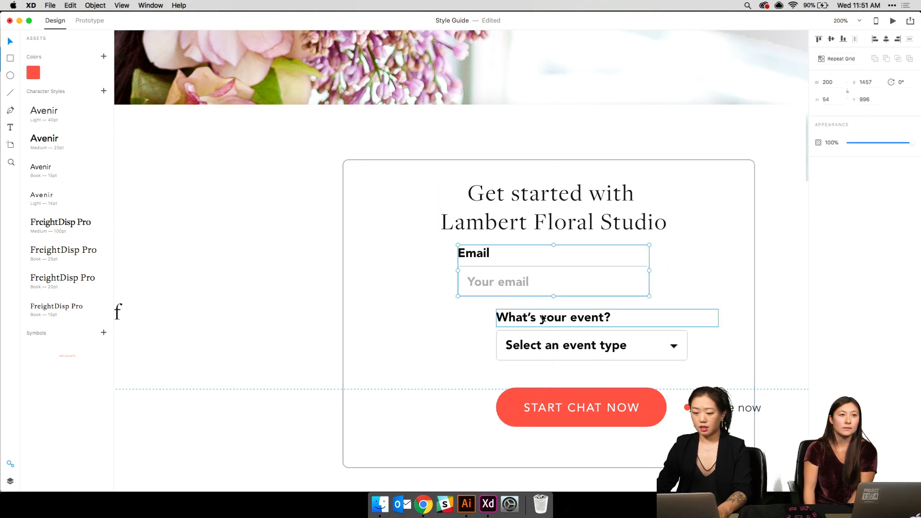
- Select the event question group, Email group and heading, and align them centre horizontally
left_click(543, 318)
left_click(674, 345)
left_click(607, 346, "shift")
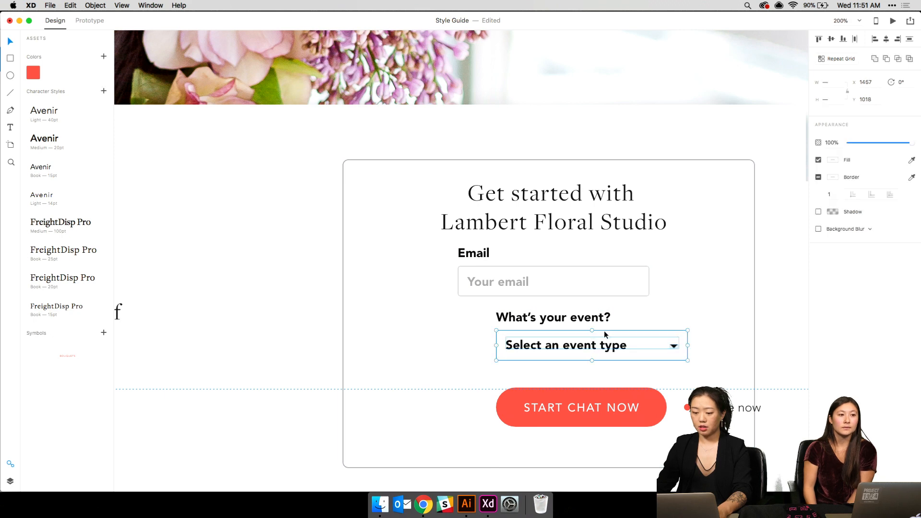
left_click(604, 330)
left_click(549, 278, "shift")
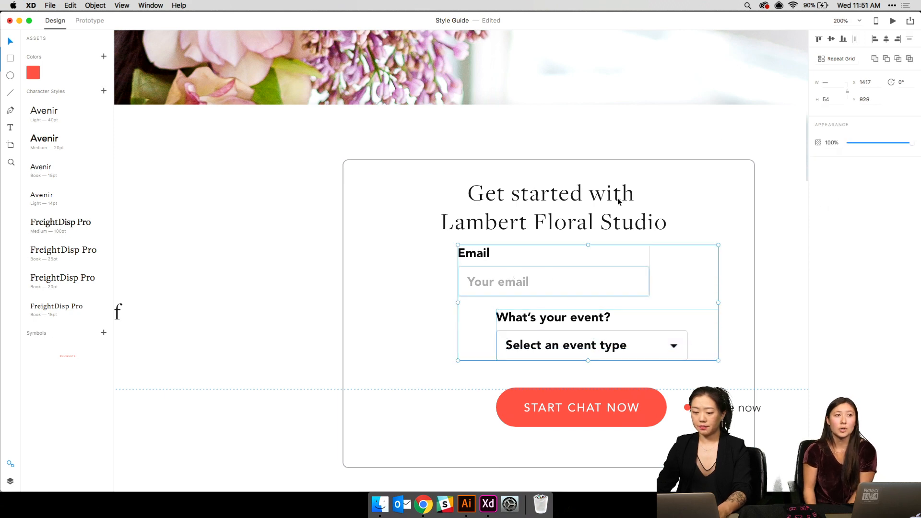
left_click(502, 195, "shift")
left_click(886, 40)
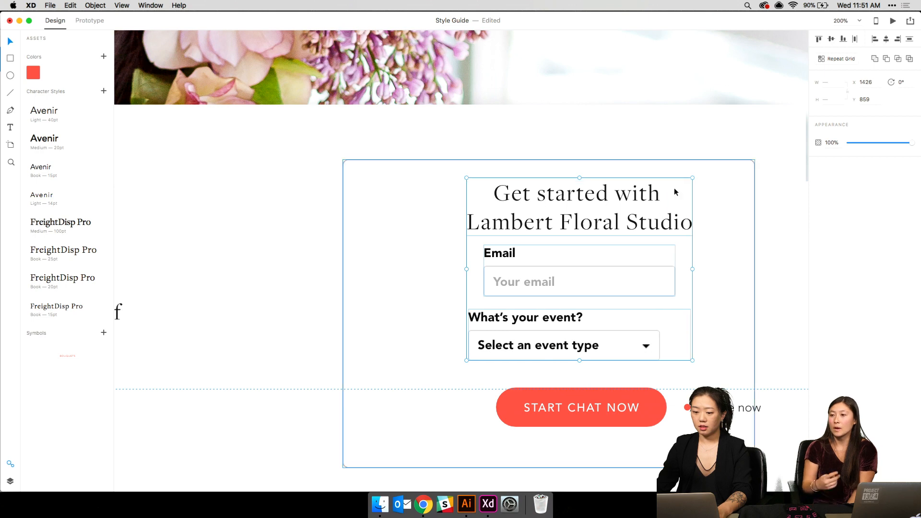
- Line the event group up with Email's left edge and move heading and fields left together
left_click(669, 261)
left_click(616, 269)
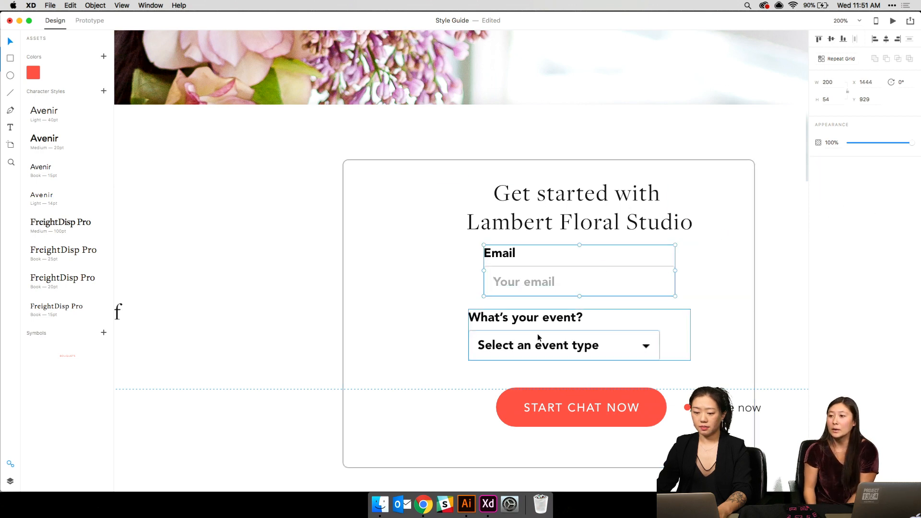
left_click_drag(537, 333, 554, 334)
left_click(559, 232, "shift")
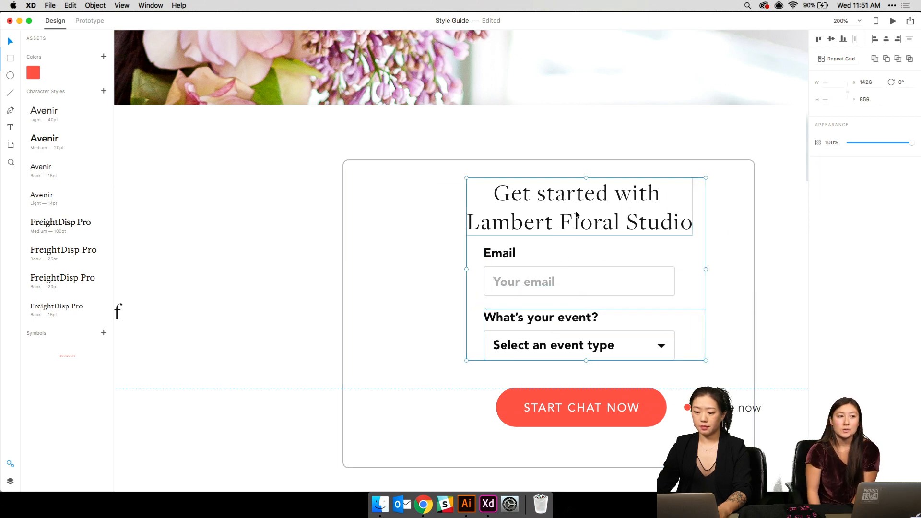
left_click(517, 278, "shift")
left_click_drag(547, 223, 528, 240)
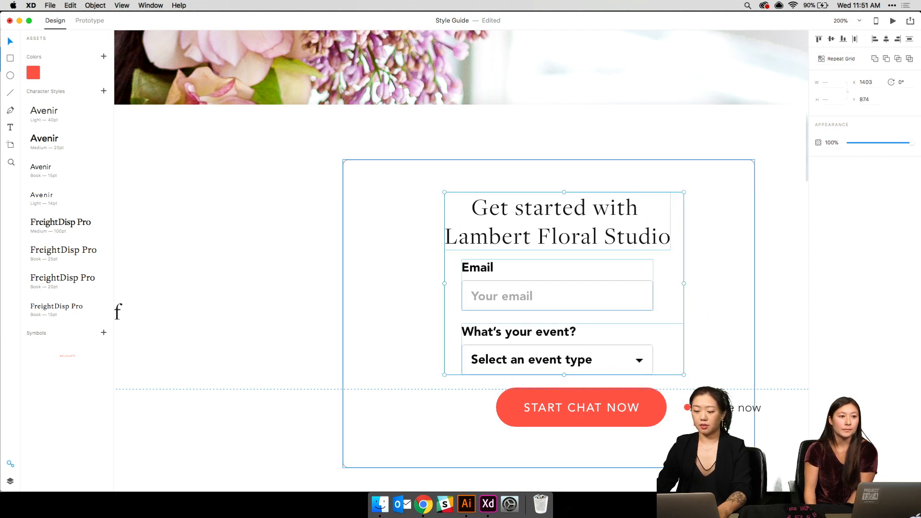
- Place Online now under the START CHAT NOW button and centre both under the fields
left_click_drag(725, 408, 587, 445)
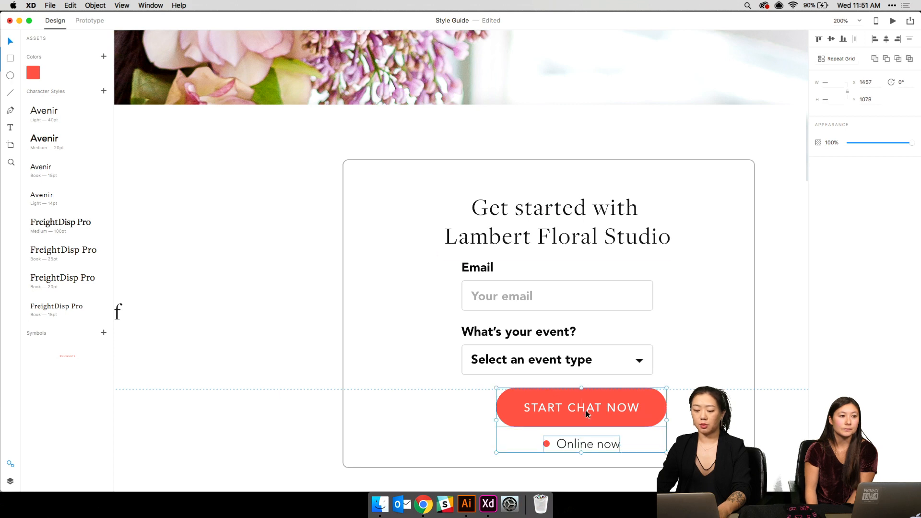
left_click(623, 394, "shift")
left_click_drag(623, 394, 605, 390)
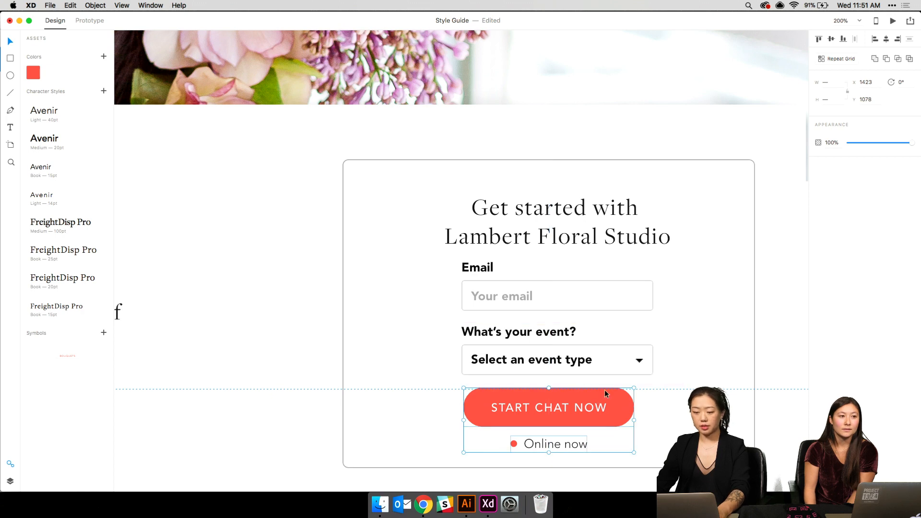
- Raise the heading about 30 px and the Email and event groups, then select the whole form with the grid shown
left_click(585, 241)
left_click_drag(578, 227, 576, 213)
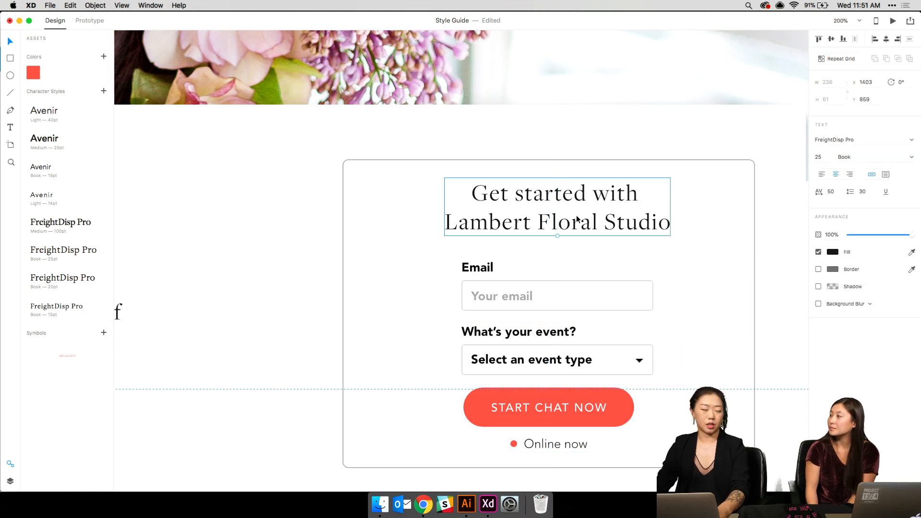
left_click(477, 295)
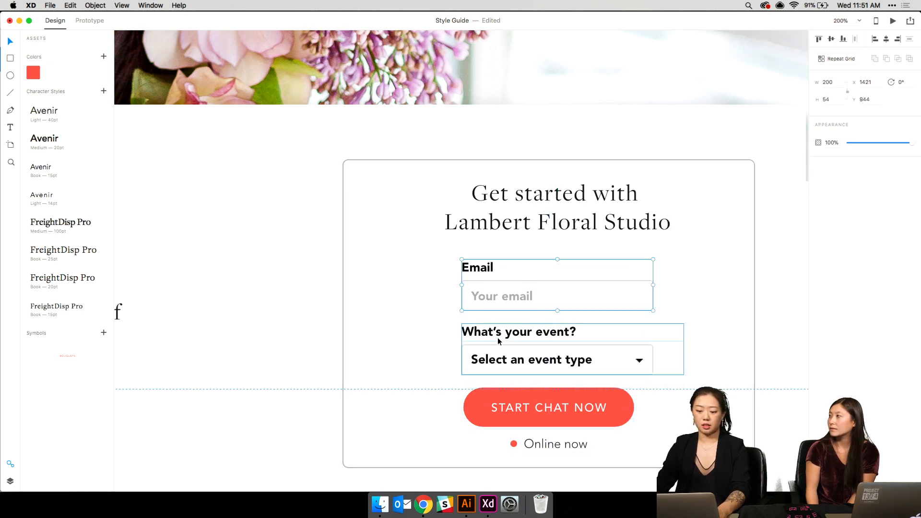
left_click(497, 355, "shift")
left_click_drag(497, 356, 497, 348)
left_click(527, 234, "shift")
left_click(528, 408, "shift")
left_click(527, 443, "shift")
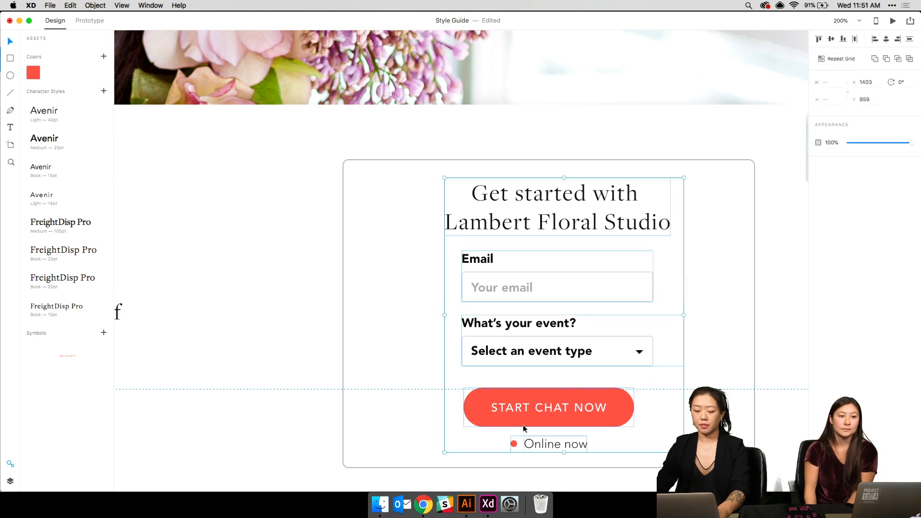
key("super+shift+apostrophe")
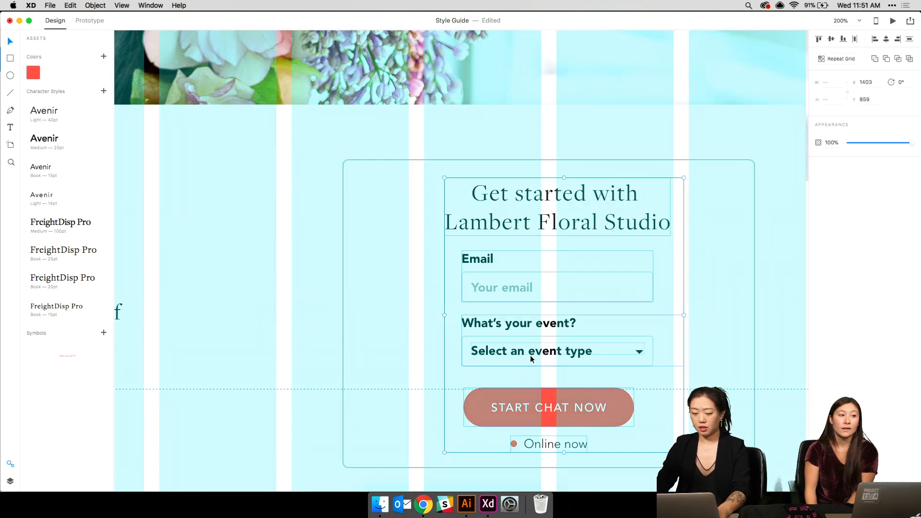
- Shift the form right and resize the card from its left and top edges to 316 × 348
left_click_drag(531, 355, 579, 355)
left_click(296, 272)
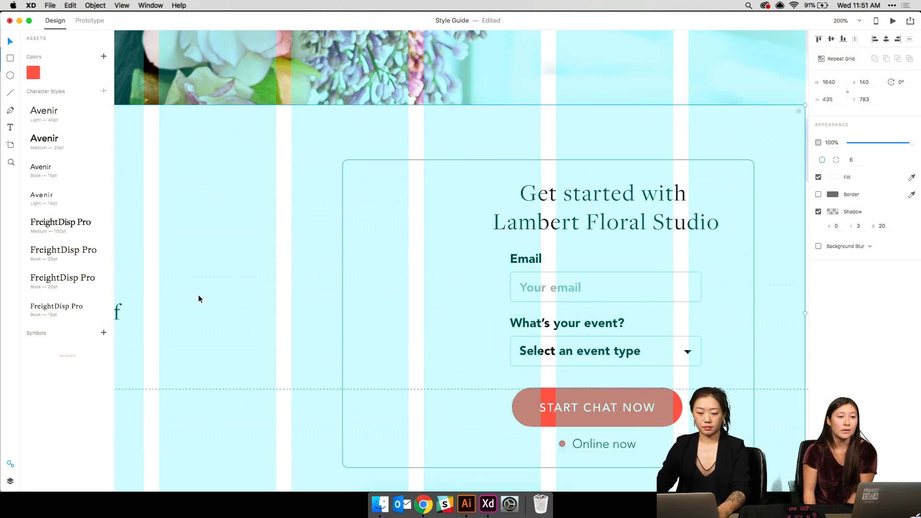
left_click(394, 328)
left_click_drag(342, 313, 452, 320)
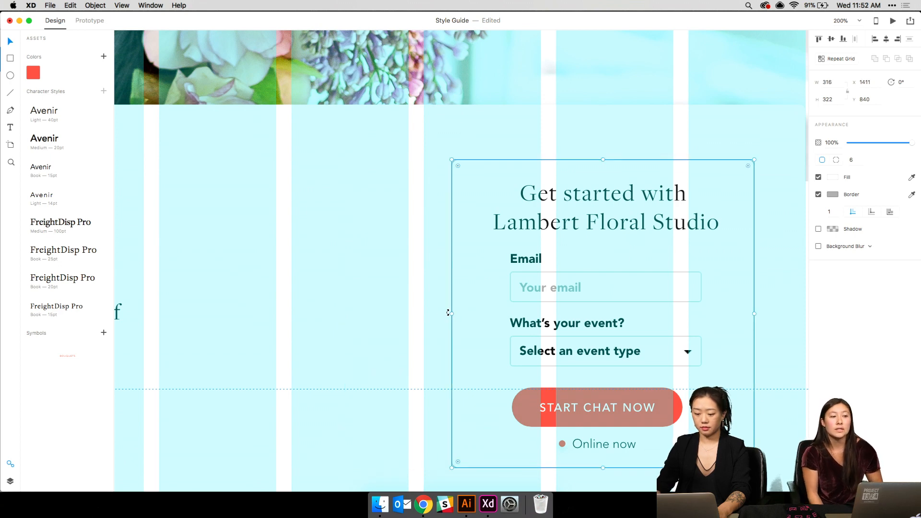
left_click_drag(603, 160, 603, 135)
key("super+1")
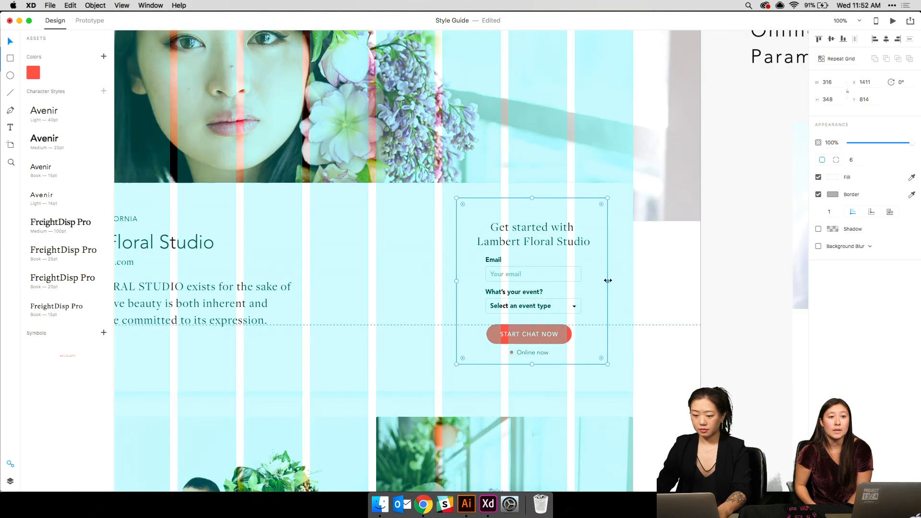
- Widen and heighten the card slightly, then move the heading, fields, button and Online now to centre them at X 1454
left_click_drag(608, 280, 616, 279)
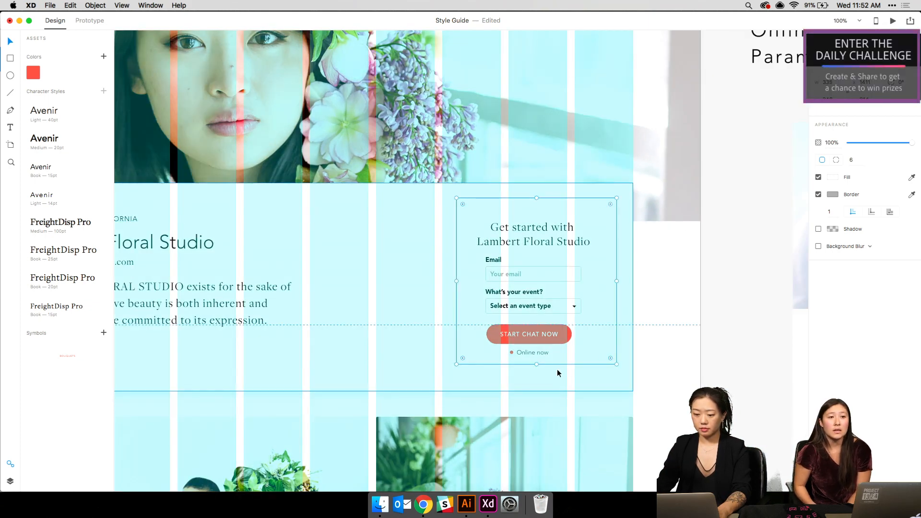
left_click_drag(536, 364, 536, 375)
left_click(536, 227)
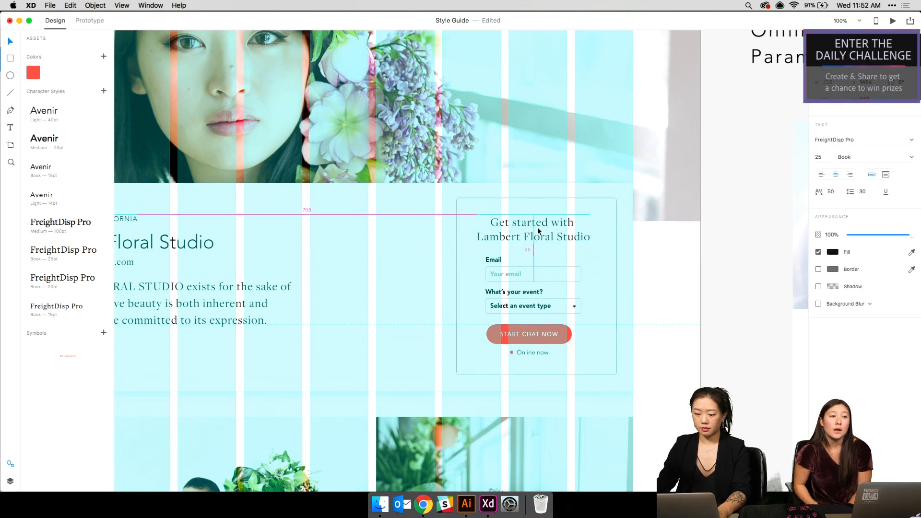
left_click(511, 279)
left_click(510, 304, "shift")
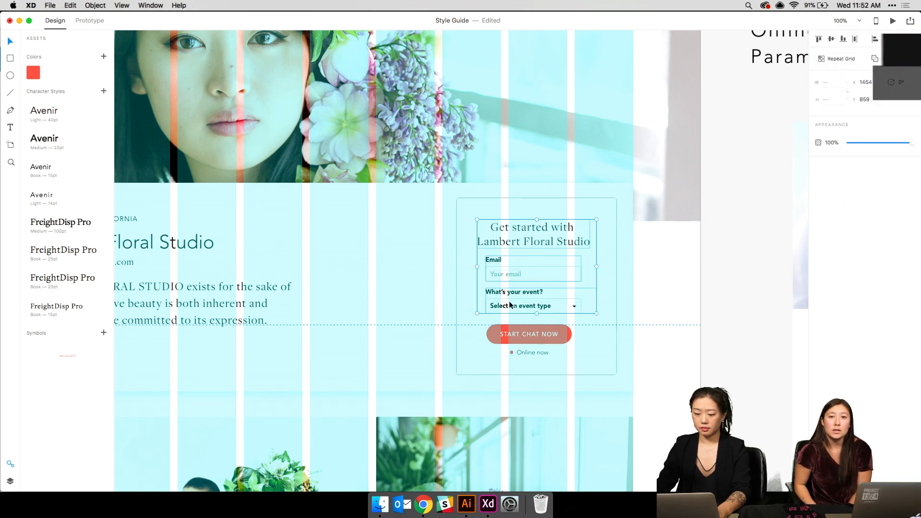
left_click(511, 329, "shift")
left_click(517, 350, "shift")
left_click_drag(526, 296, 530, 275)
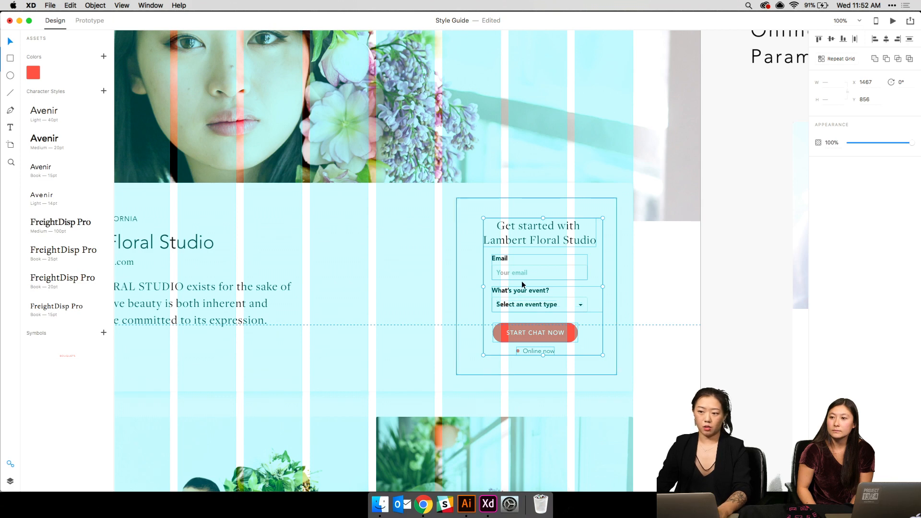
left_click_drag(523, 272, 517, 272)
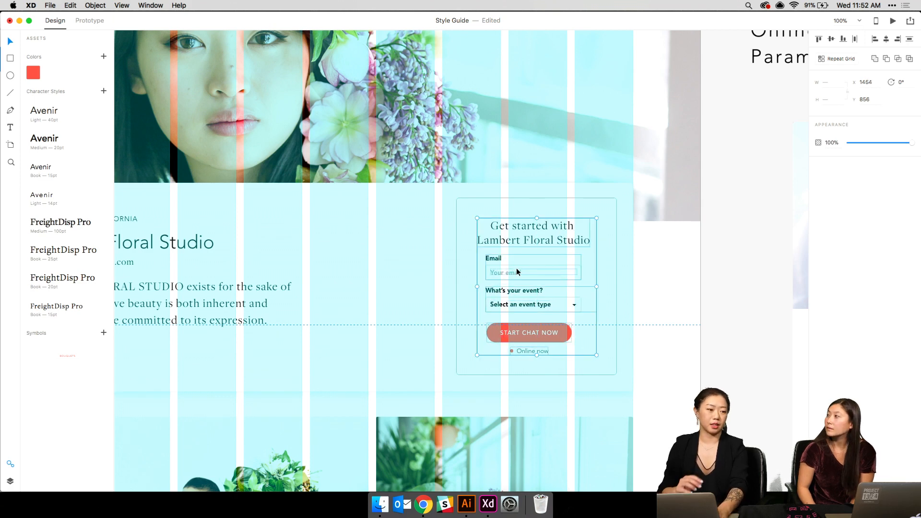
- Hide the layout grid and zoom in on the white card background
key("super+shift+apostrophe")
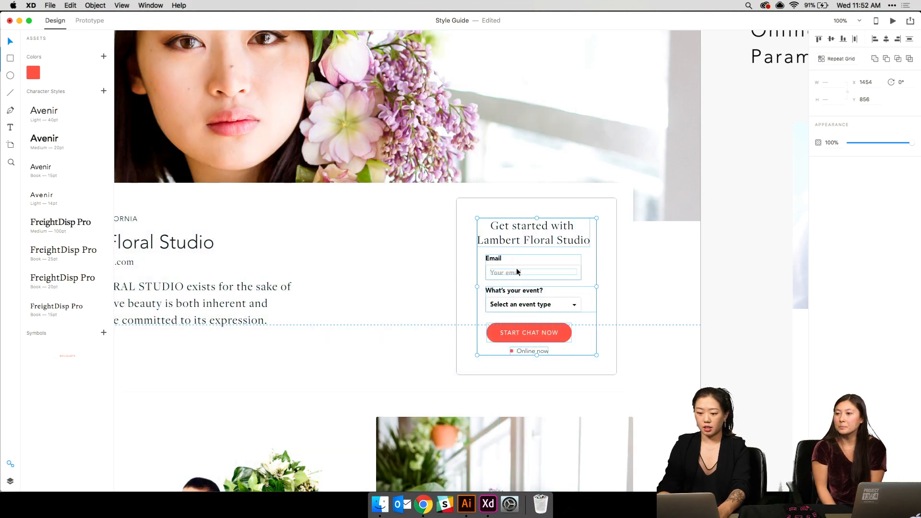
left_click(628, 287)
key("super+2")
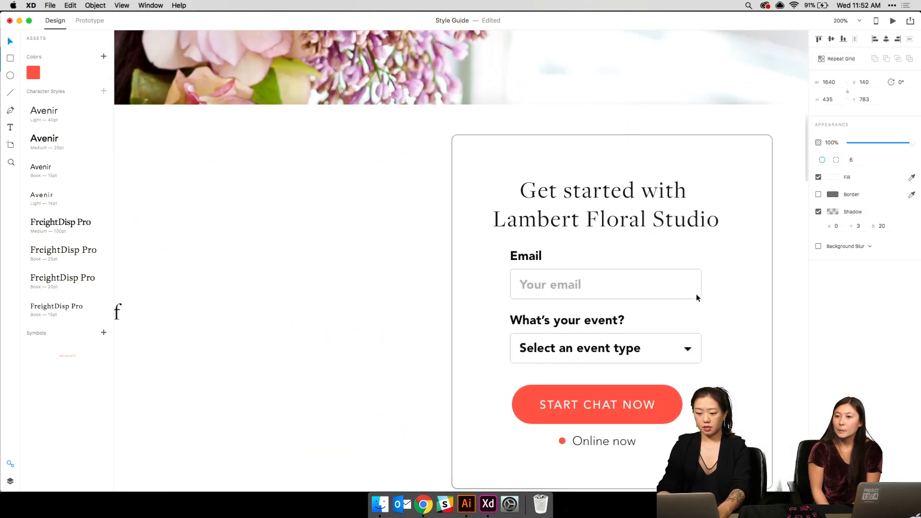
- Zoom out to all artboards, then zoom into the Florist's Profile artboard at 75%
key("super+1")
scroll(697, 294, "left", 6)
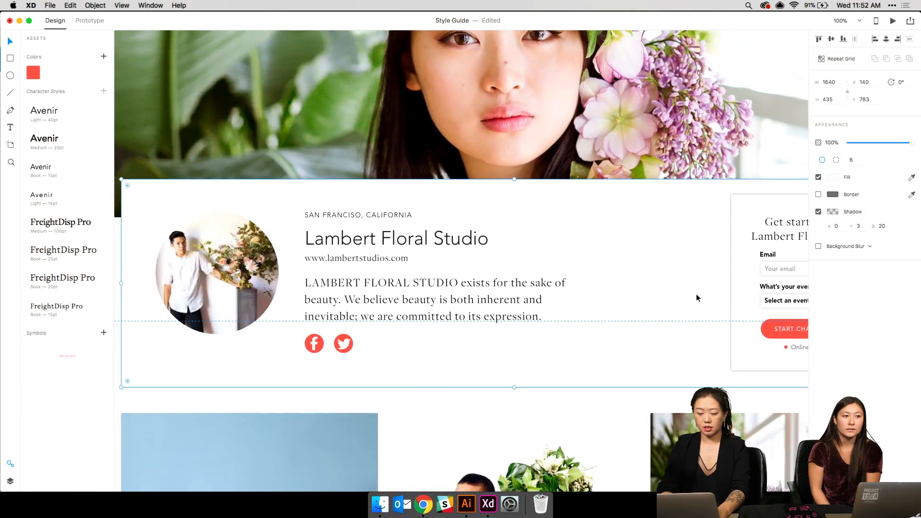
key("super+0")
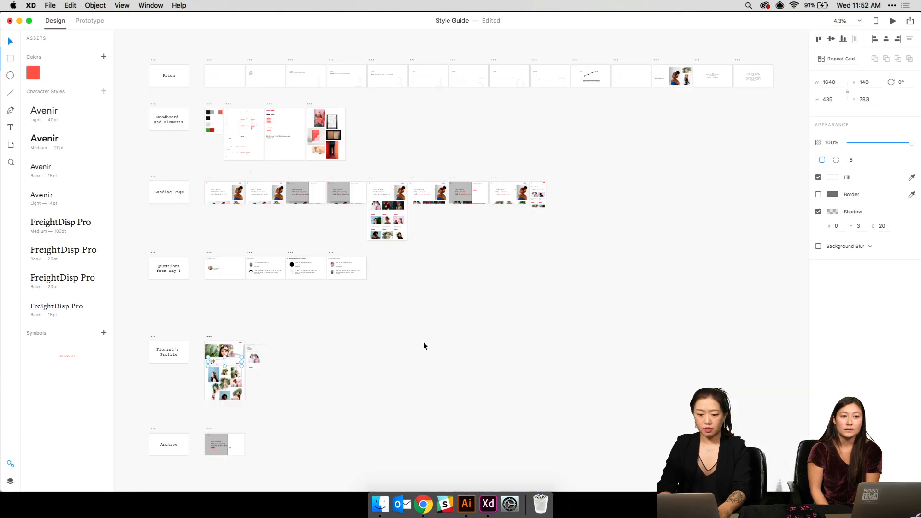
key("super+3")
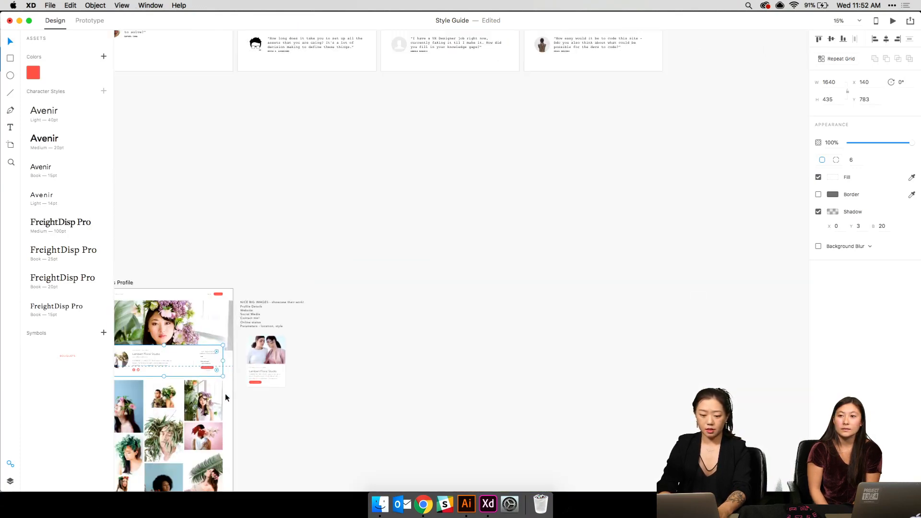
key("super+plus")
key("super+plus")
scroll(225, 394, "left", 9)
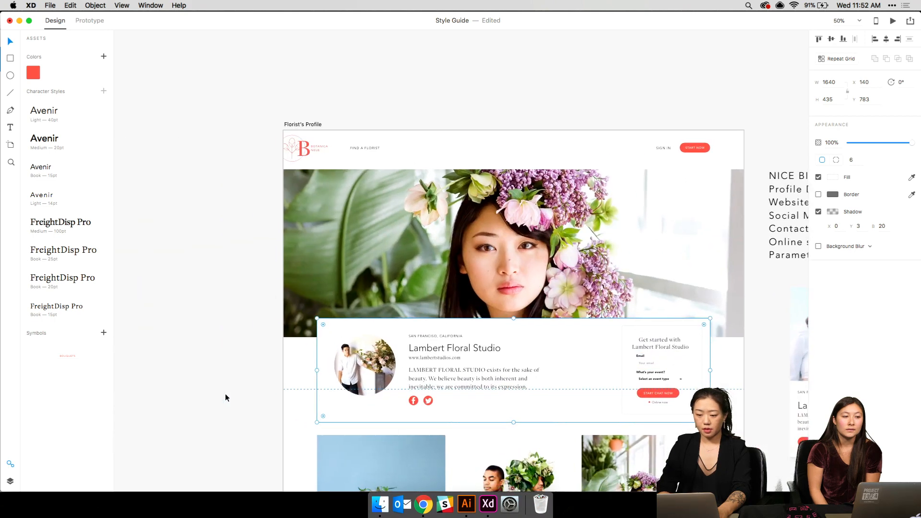
scroll(226, 394, "down", 2)
key("super+plus")
scroll(371, 304, "right", 2)
scroll(372, 305, "up", 2)
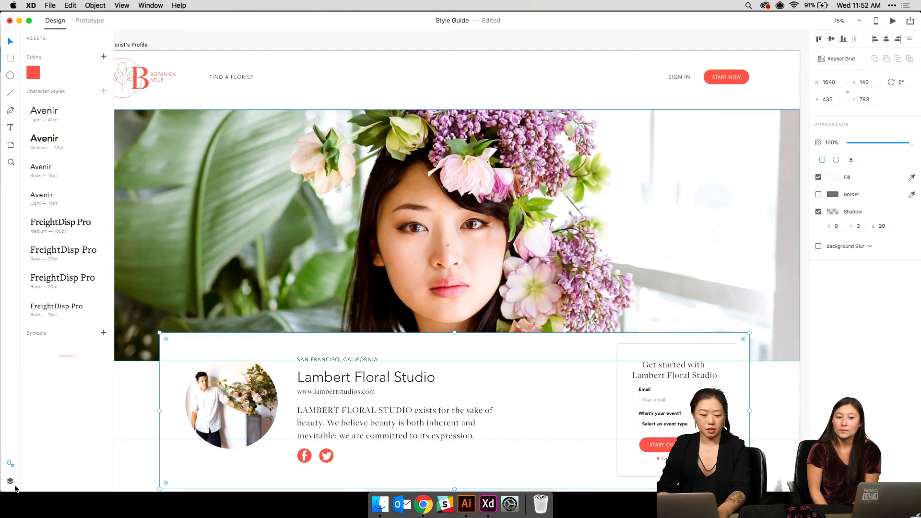
- Collapse the Assets panel and bring the hero photo and profile card into view
left_click(8, 465)
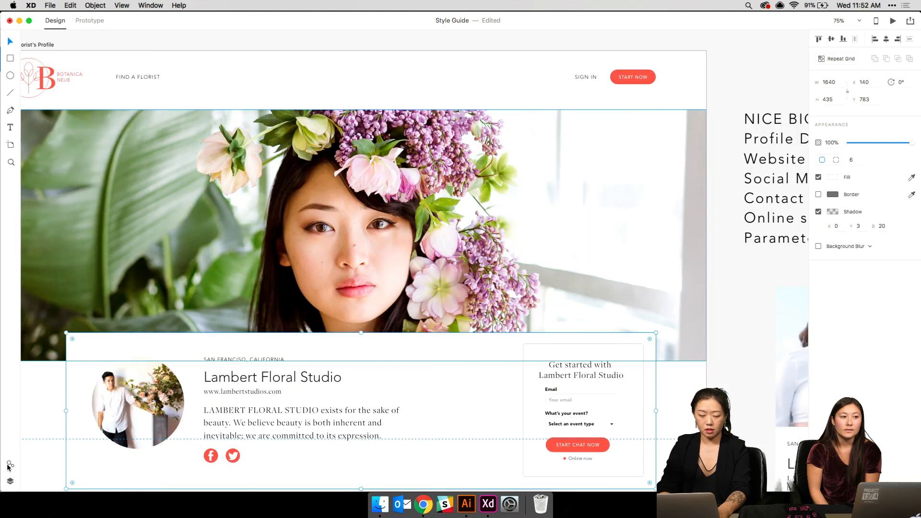
scroll(158, 291, "left", 3)
scroll(157, 292, "down", 1)
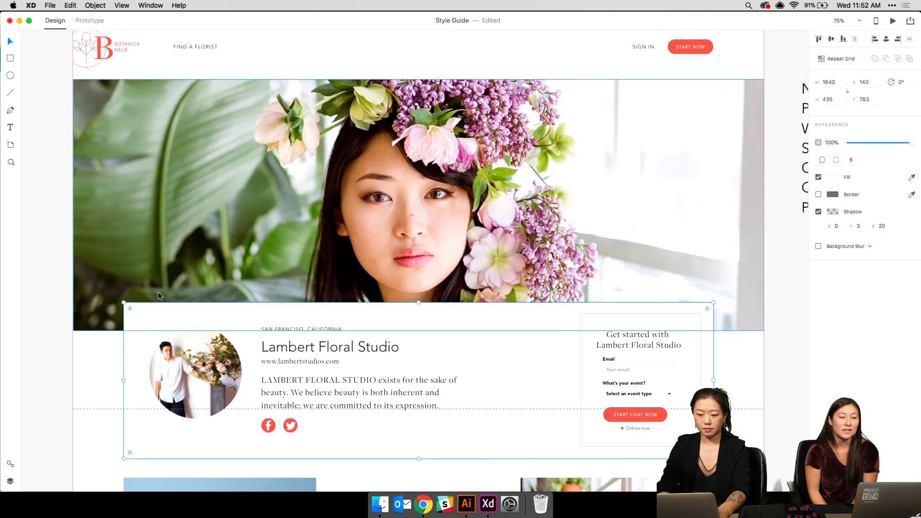
scroll(158, 292, "up", 1)
left_click(327, 217)
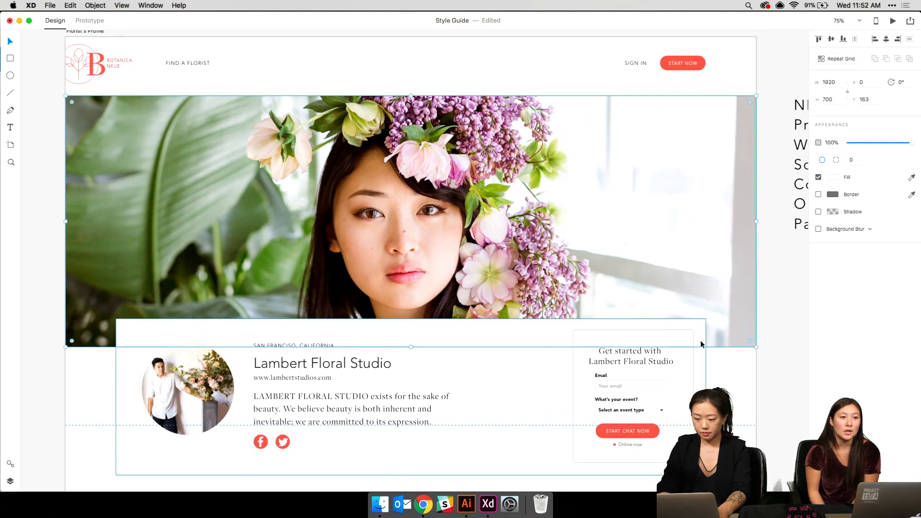
left_click(801, 367)
scroll(801, 367, "down", 2)
scroll(802, 367, "down", 3)
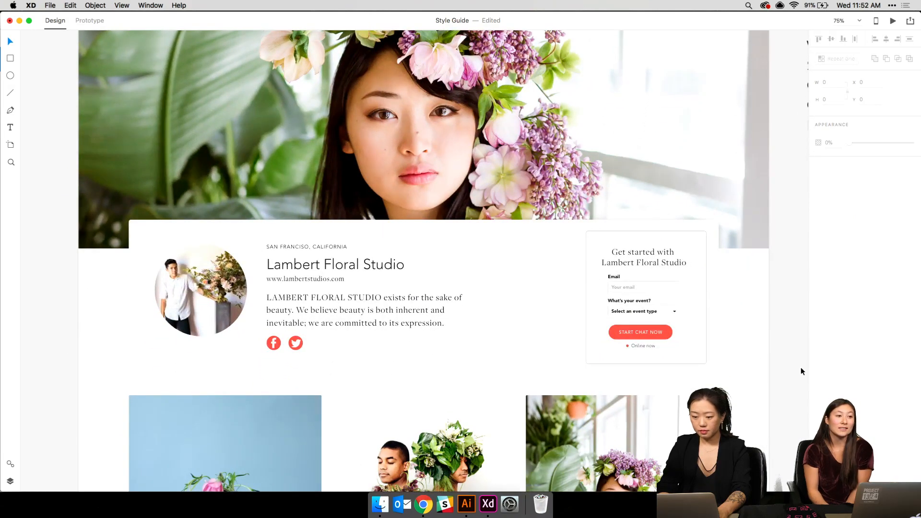
- Select the heading, Email field, event dropdown, START CHAT NOW button and Online now, nudging them right
left_click(664, 257)
left_click(633, 282, "shift")
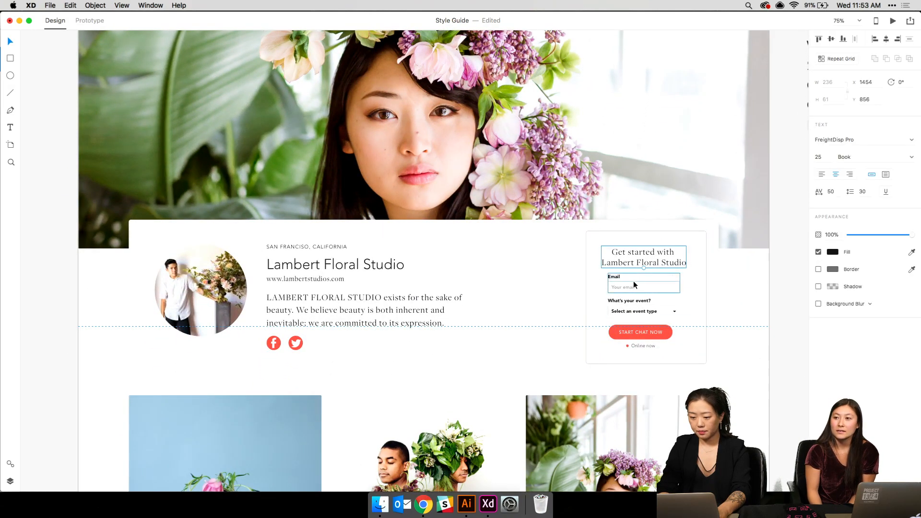
left_click(632, 311, "shift")
left_click(631, 330, "shift")
left_click(630, 346, "shift")
left_click_drag(631, 347, 634, 346)
left_click(774, 313)
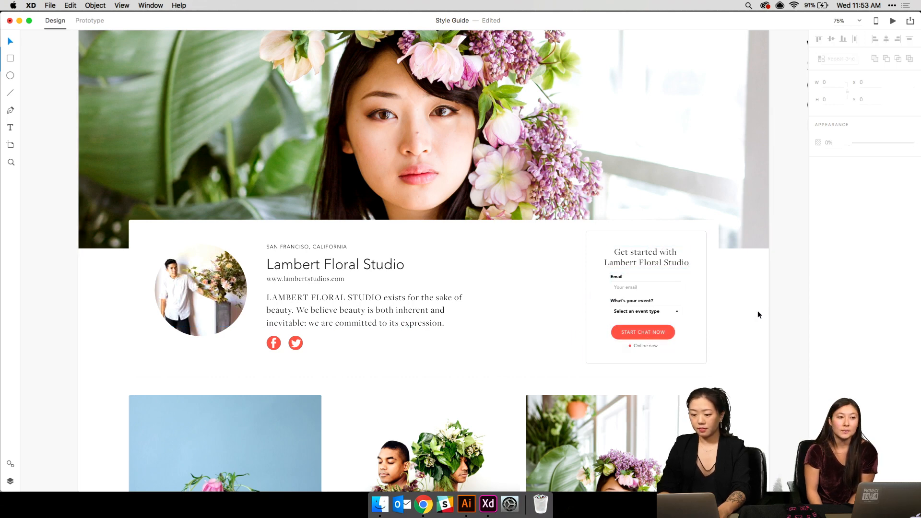
- Narrow the What's your event? label's text box inside the dropdown group
left_click(669, 299)
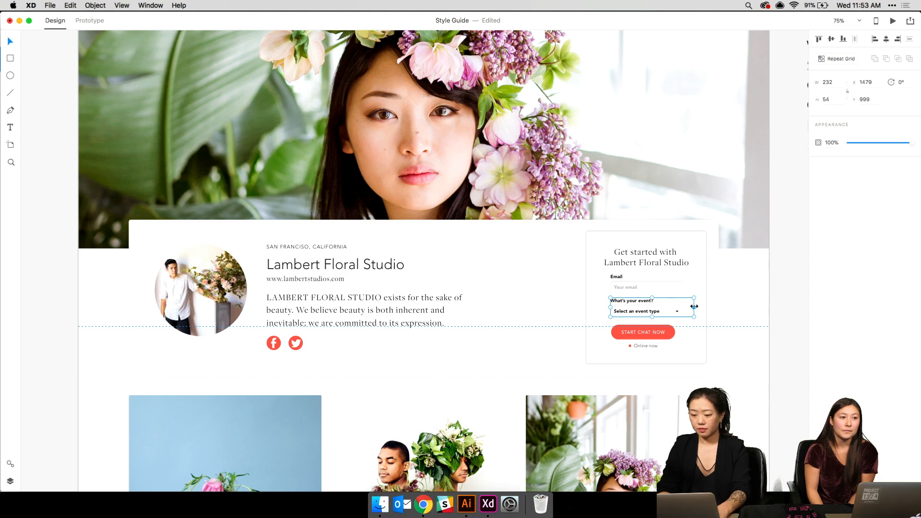
left_click_drag(694, 307, 683, 307)
key("super+z")
double_click(648, 301)
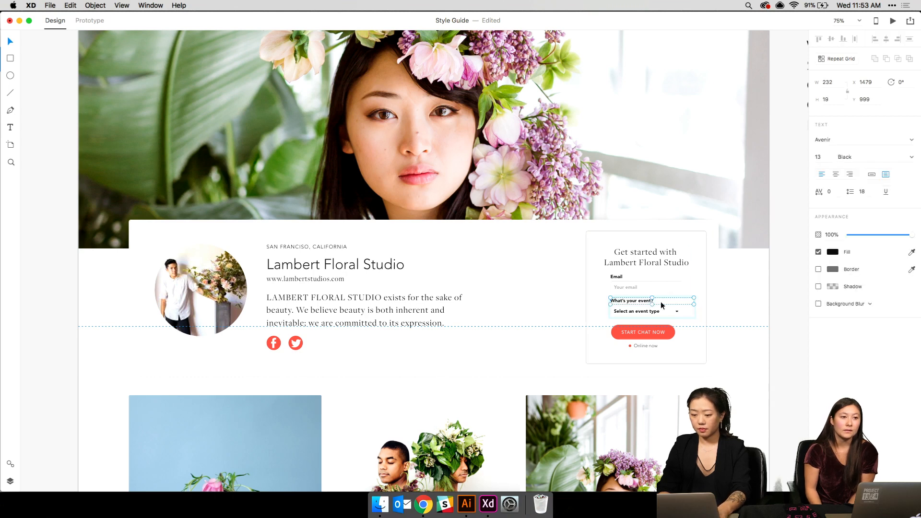
left_click_drag(695, 304, 682, 304)
- Select the event group, Email group, heading and card, and align them centre horizontally
left_click(716, 304)
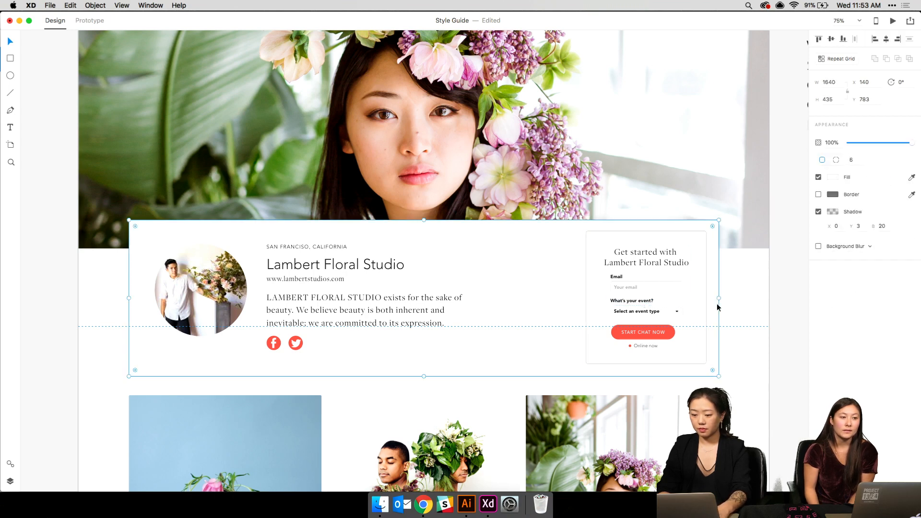
left_click(661, 303)
left_click(654, 278, "shift")
left_click(645, 260, "shift")
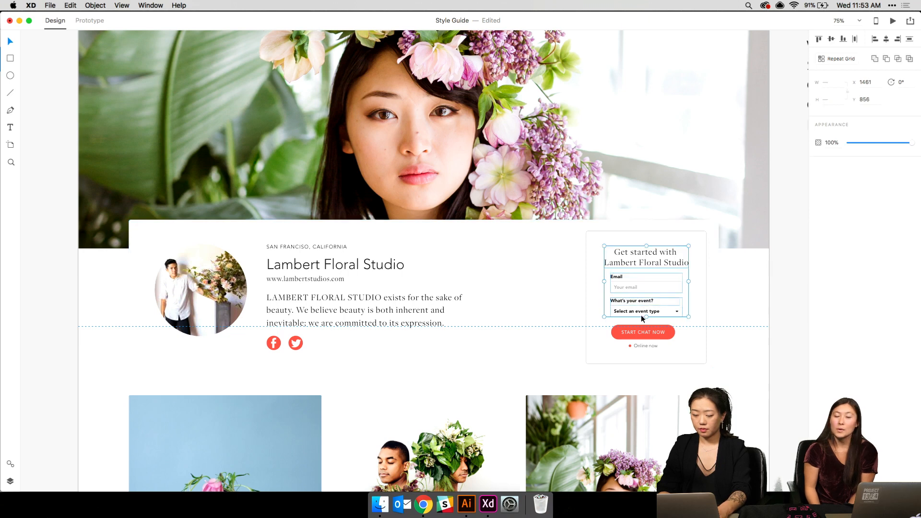
left_click(638, 351, "shift")
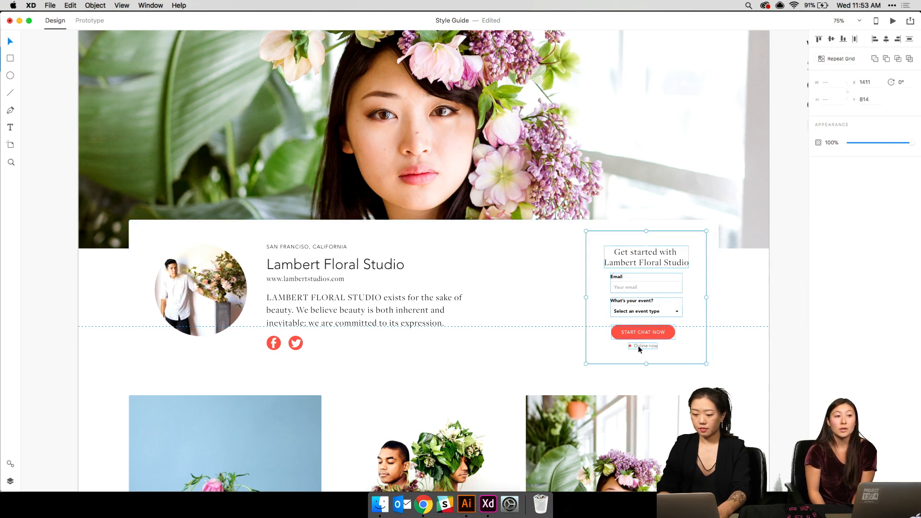
left_click(885, 41)
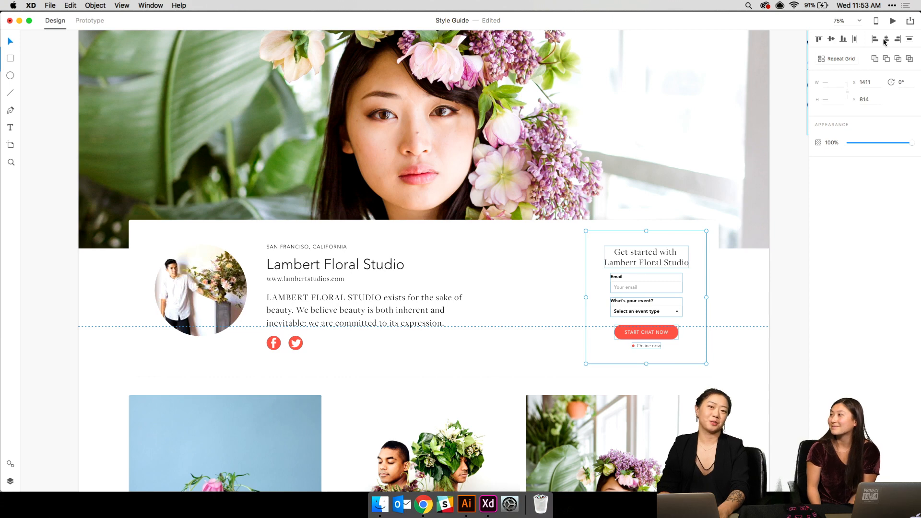
left_click(778, 213)
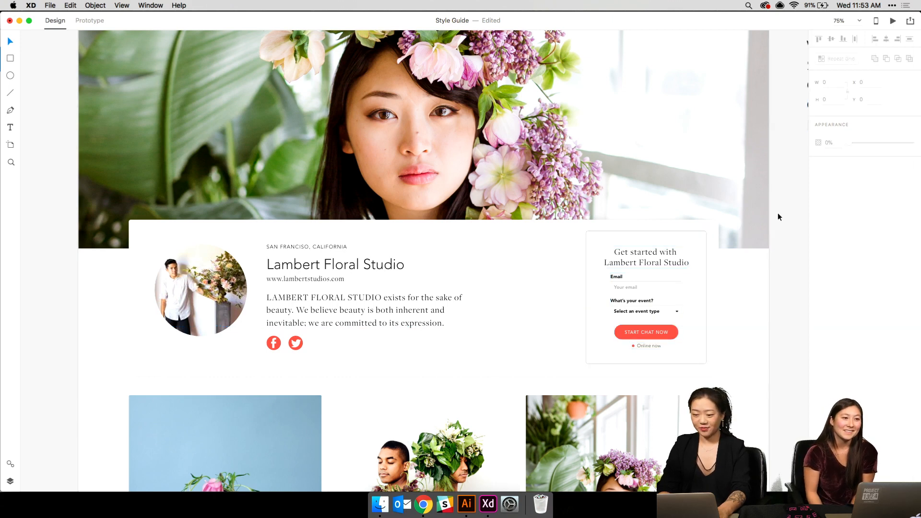
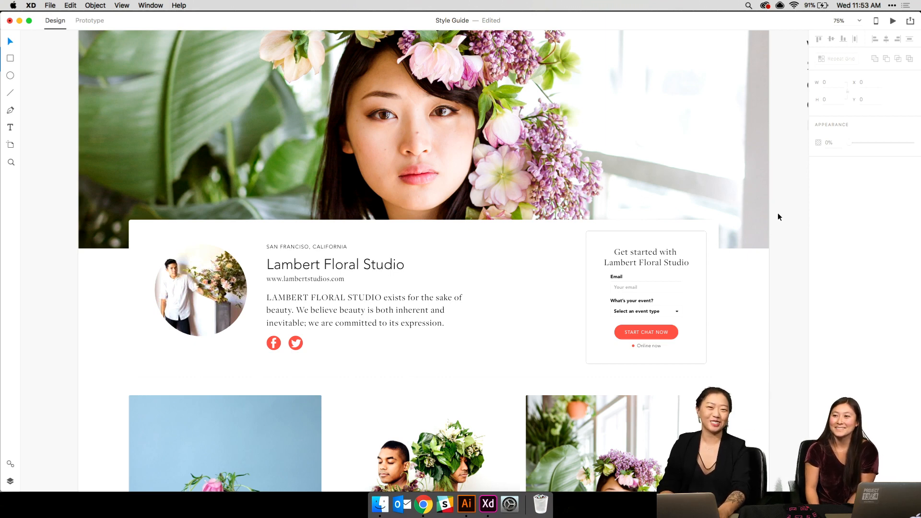
- Zoom out and pan around the profile card artboard and its notes
scroll(612, 266, "down", 3)
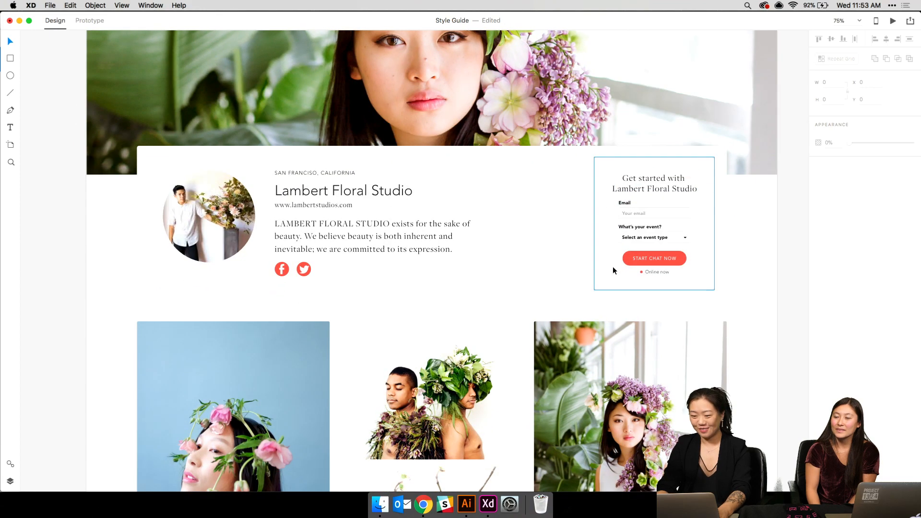
scroll(613, 267, "up", 3)
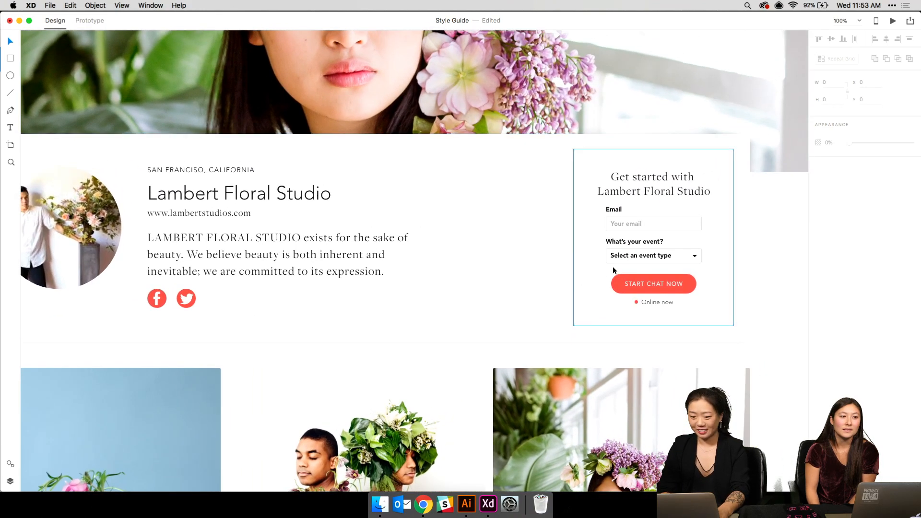
scroll(612, 266, "up", 5)
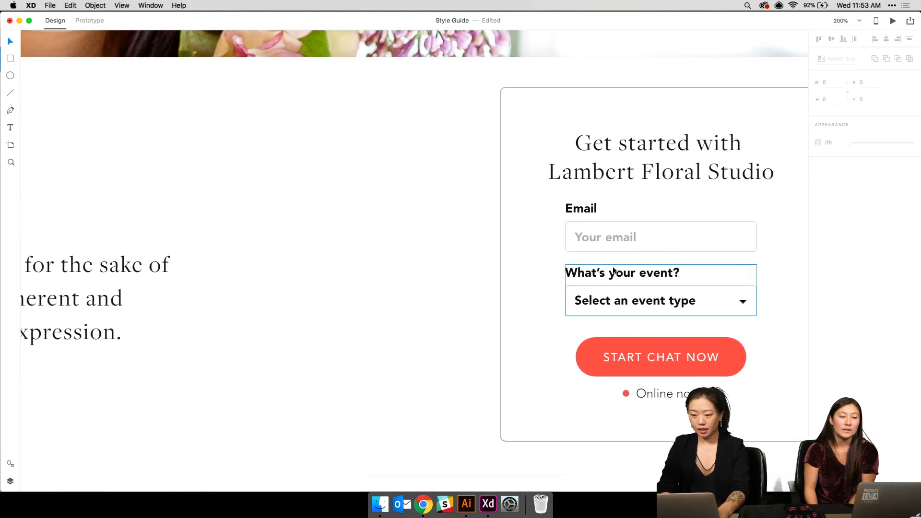
scroll(614, 270, "right", 3)
key("super+minus")
key("super+minus")
key("super+minus")
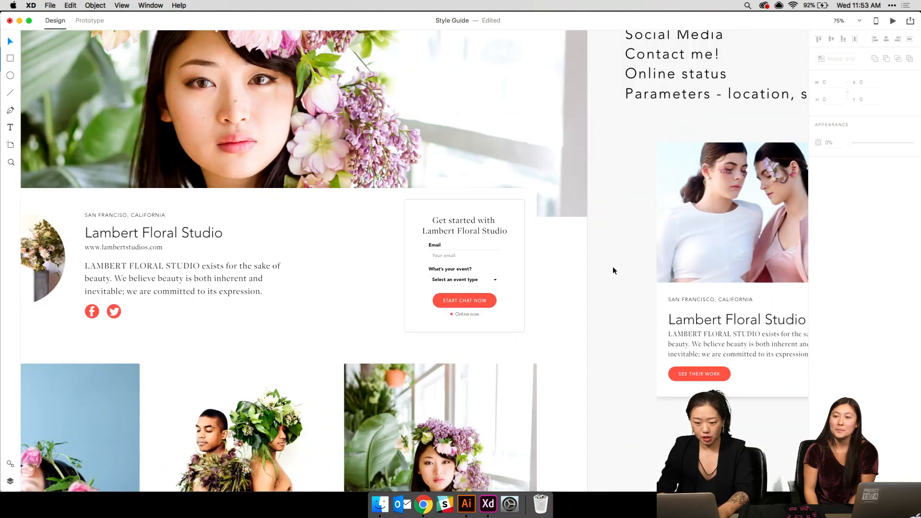
scroll(613, 270, "left", 3)
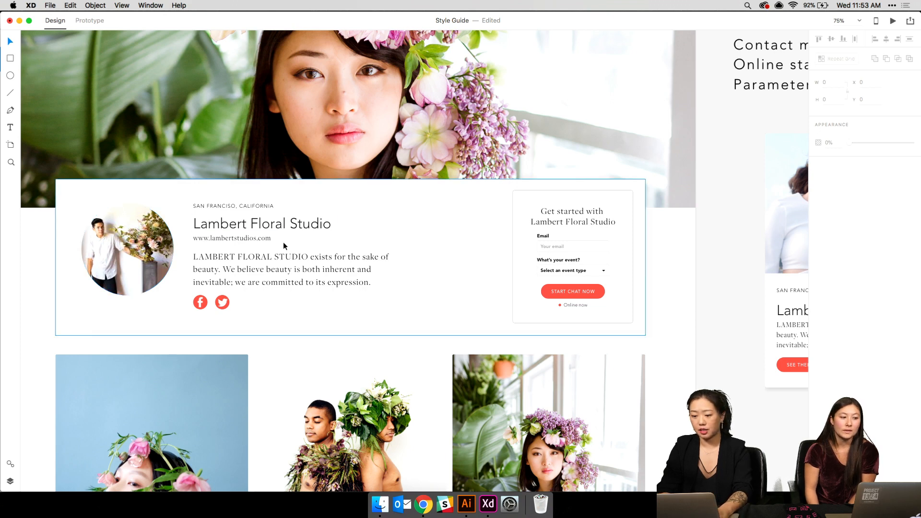
scroll(283, 242, "left", 3)
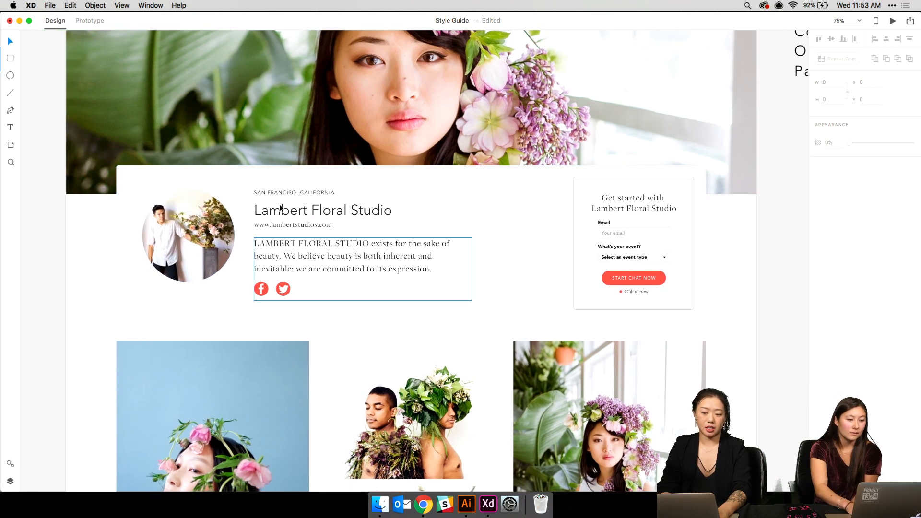
scroll(281, 194, "up", 4)
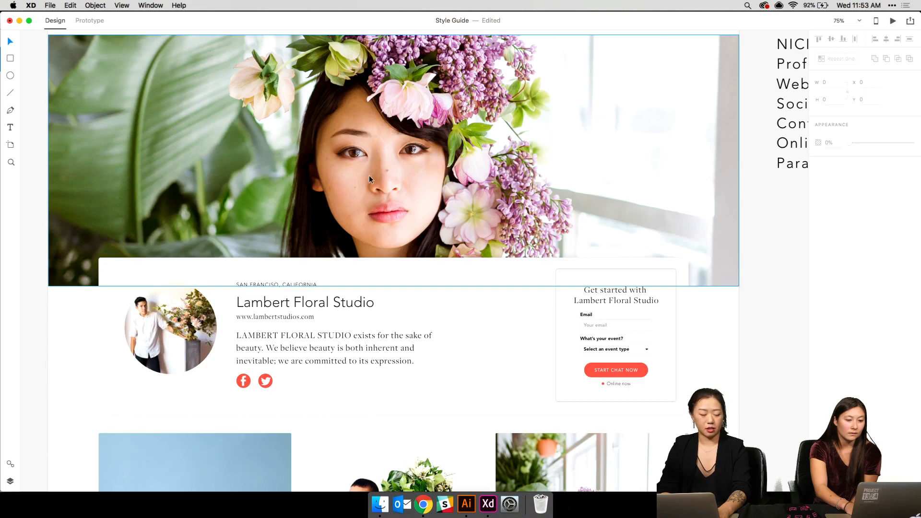
scroll(287, 194, "down", 15)
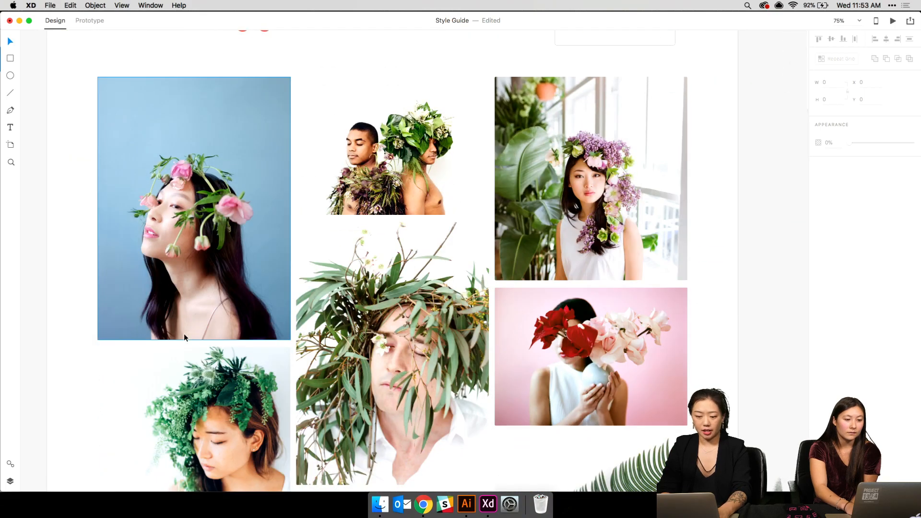
scroll(184, 337, "down", 10)
scroll(184, 337, "up", 20)
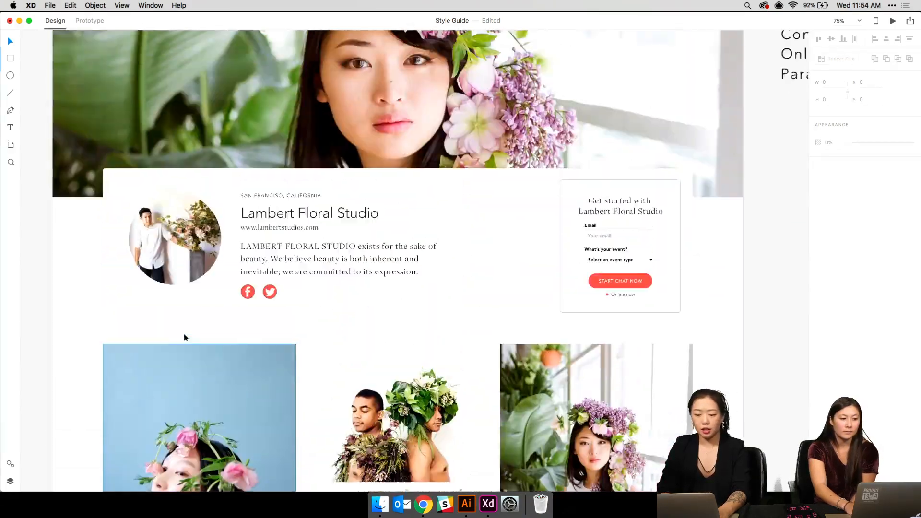
scroll(184, 335, "up", 1)
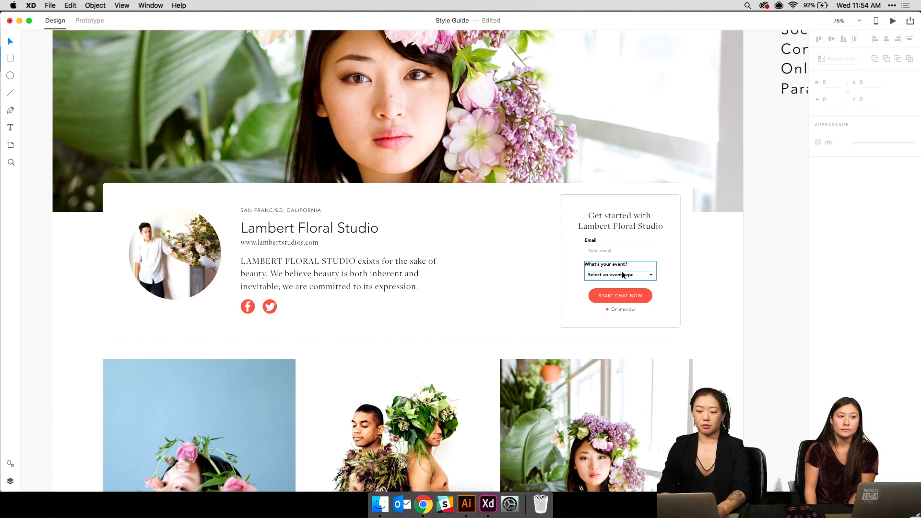
key("super+minus")
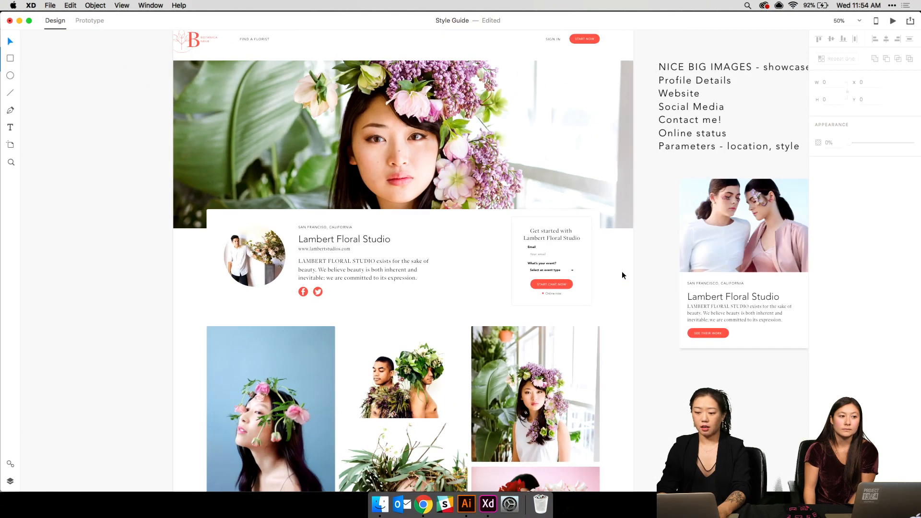
scroll(622, 271, "up", 3)
scroll(622, 271, "right", 4)
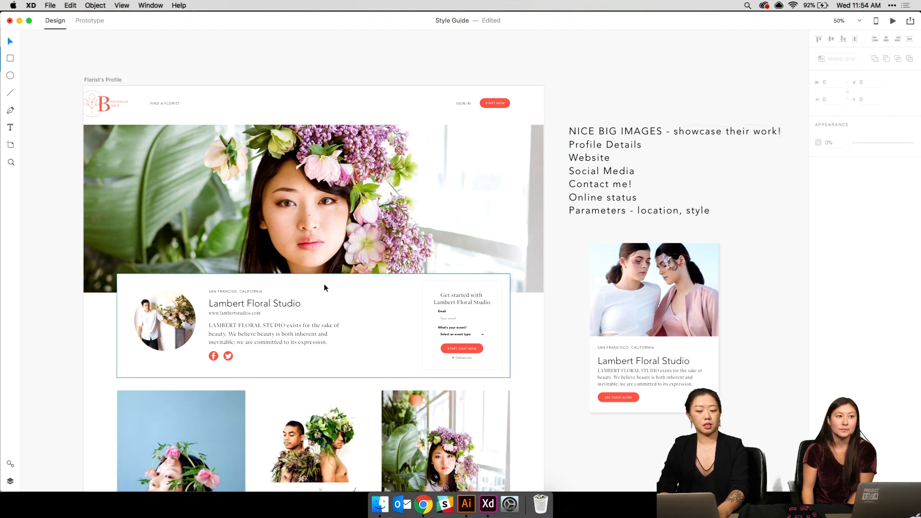
- Select the right-hand profile card grid, then pan past Landing Page and Questions artboards
left_click(651, 402)
scroll(666, 350, "up", 10)
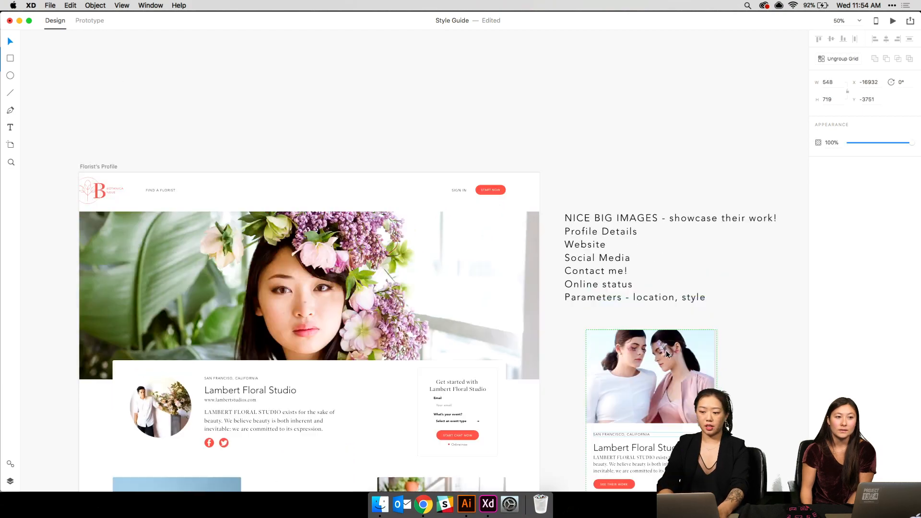
scroll(666, 350, "up", 10)
scroll(666, 351, "right", 5)
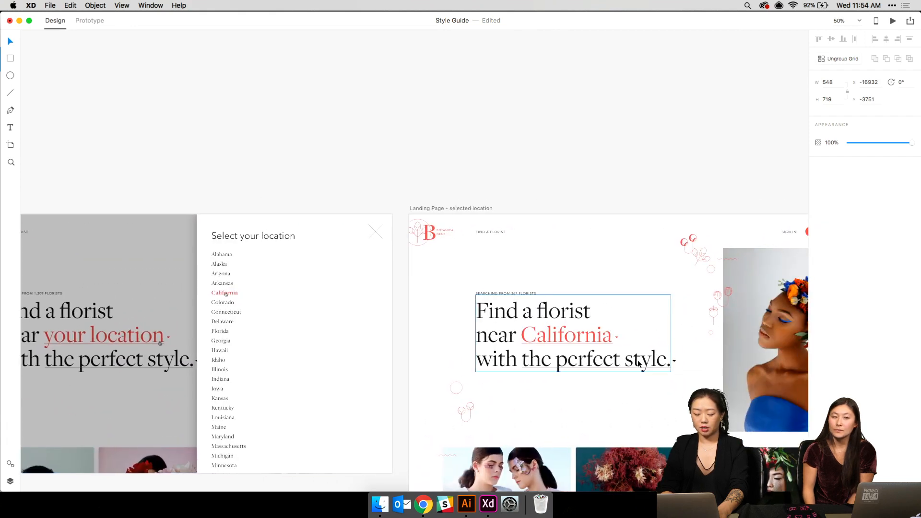
scroll(667, 355, "right", 10)
scroll(638, 364, "right", 15)
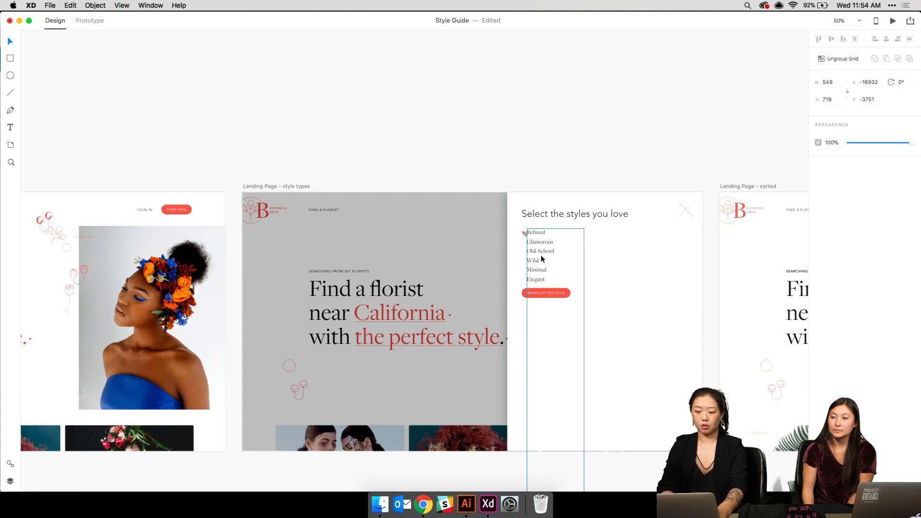
scroll(536, 281, "down", 15)
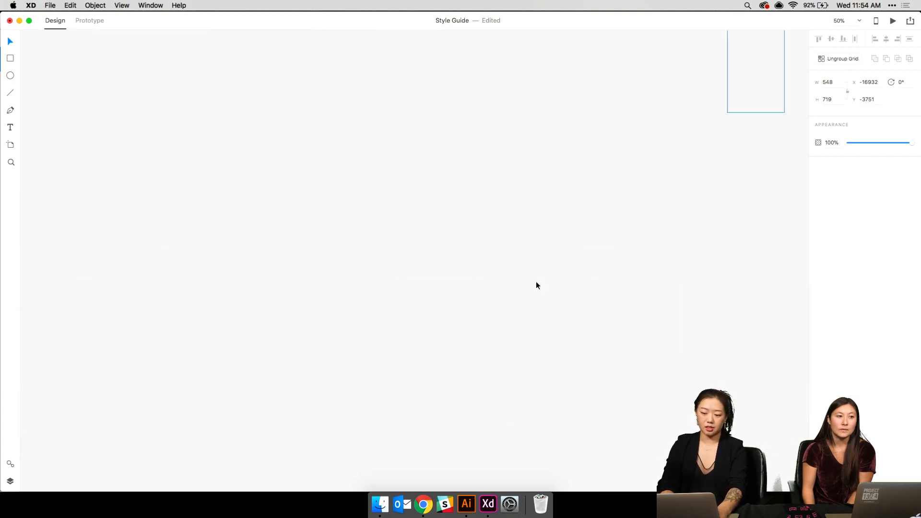
scroll(536, 282, "left", 15)
scroll(537, 282, "down", 6)
scroll(537, 283, "up", 15)
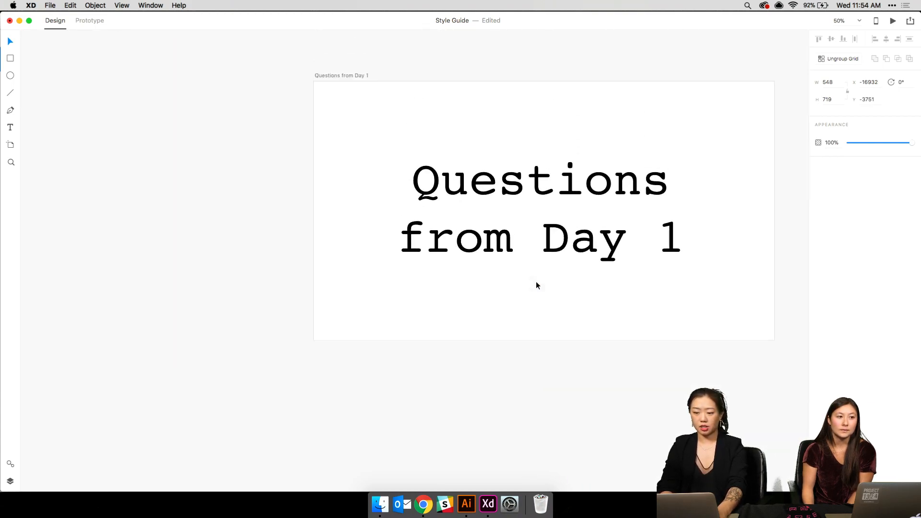
scroll(536, 282, "right", 15)
scroll(537, 282, "down", 10)
scroll(537, 282, "up", 8)
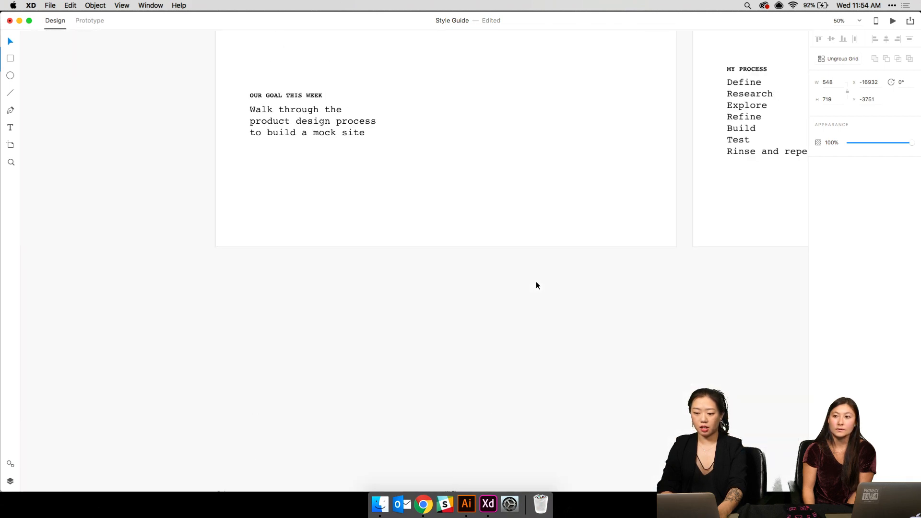
scroll(537, 282, "down", 3)
scroll(536, 282, "right", 7)
scroll(536, 283, "down", 3)
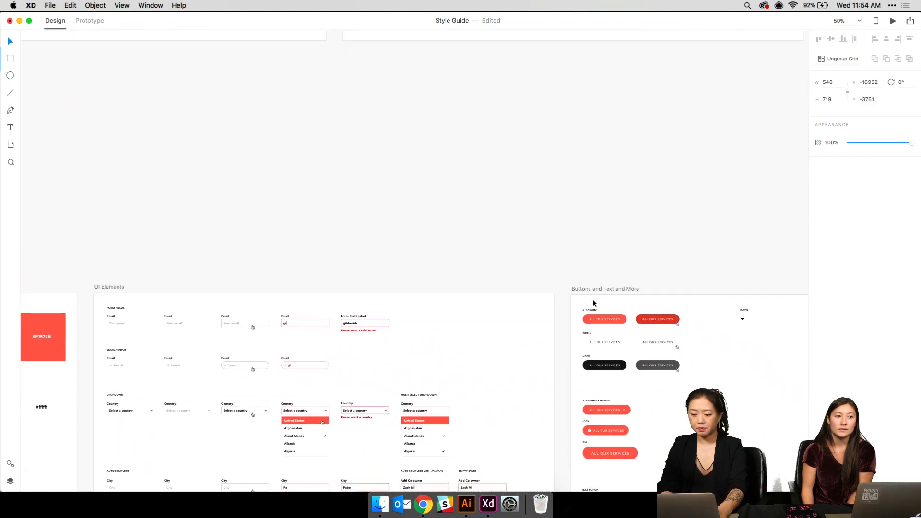
- Select the standard ALL OUR SERVICES button and move to the florist profile header
left_click(611, 303)
left_click(604, 319)
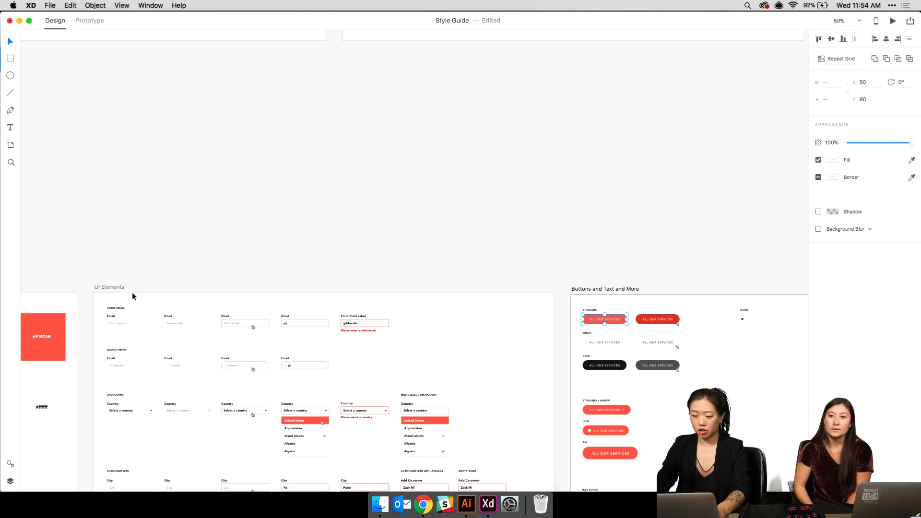
scroll(143, 302, "down", 5)
scroll(144, 302, "left", 3)
scroll(156, 312, "down", 15)
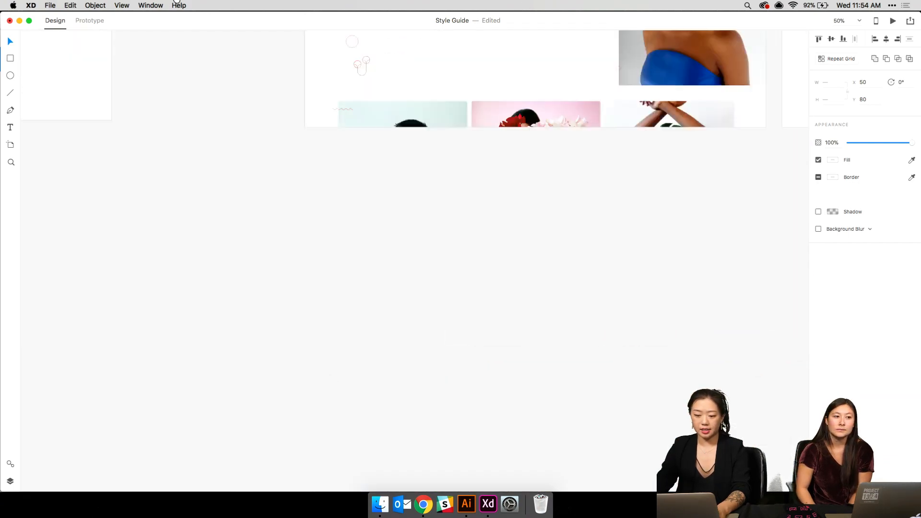
scroll(483, 41, "down", 15)
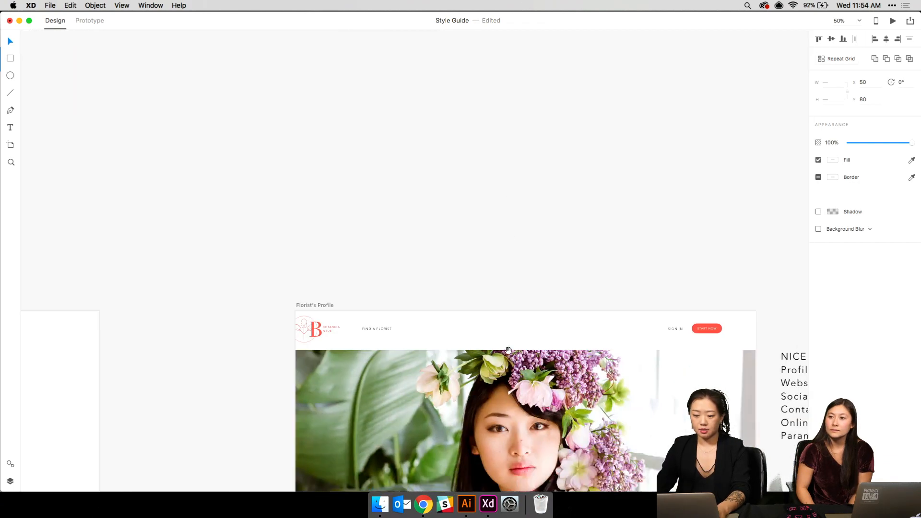
scroll(434, 160, "down", 8)
scroll(597, 313, "left", 2)
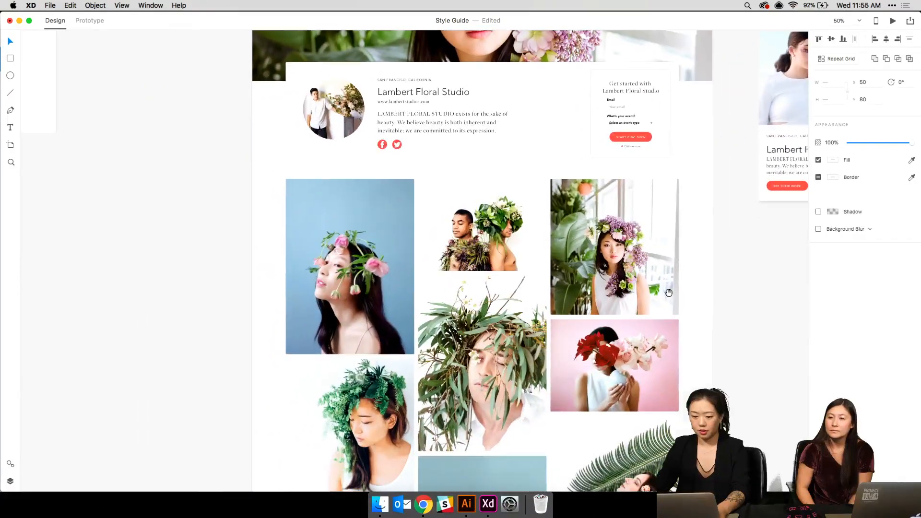
key("super+1")
scroll(665, 294, "up", 6)
scroll(665, 294, "right", 2)
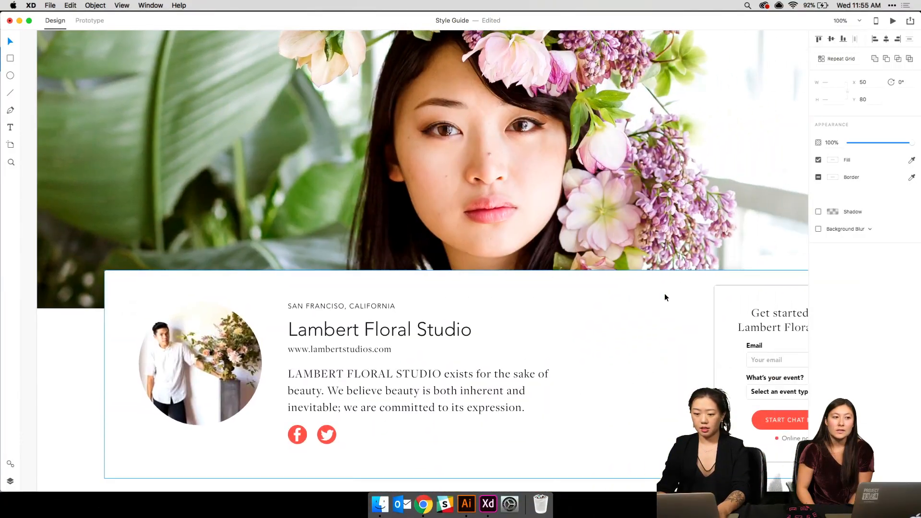
- Paste the button onto the profile card, relabel it 'GLAMOROUS STYLE', then view the NNU Behance tab
key("super+v")
left_click_drag(423, 265, 557, 321)
double_click(556, 317)
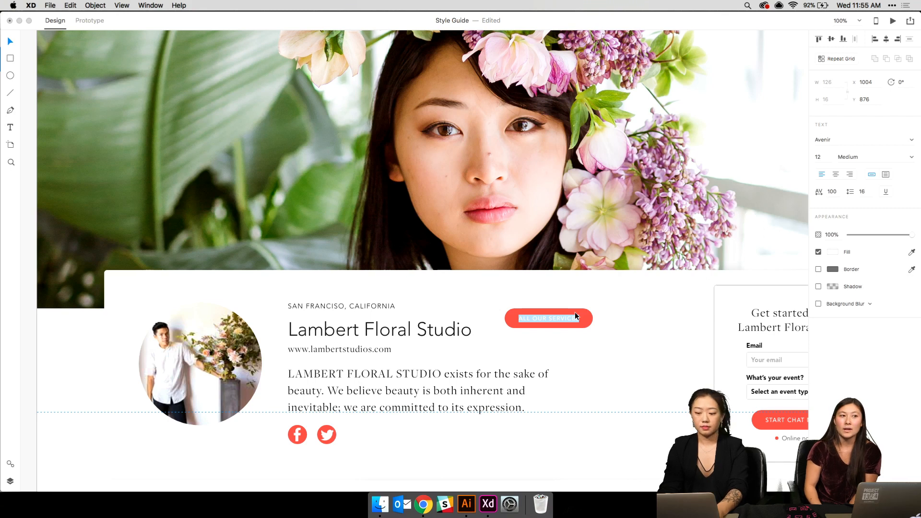
key("BackSpace")
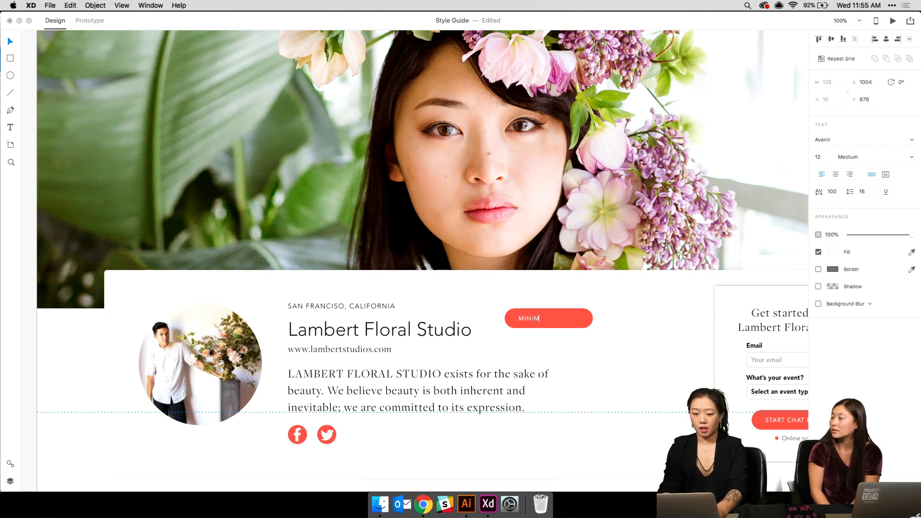
key("super+a")
type("GLAM")
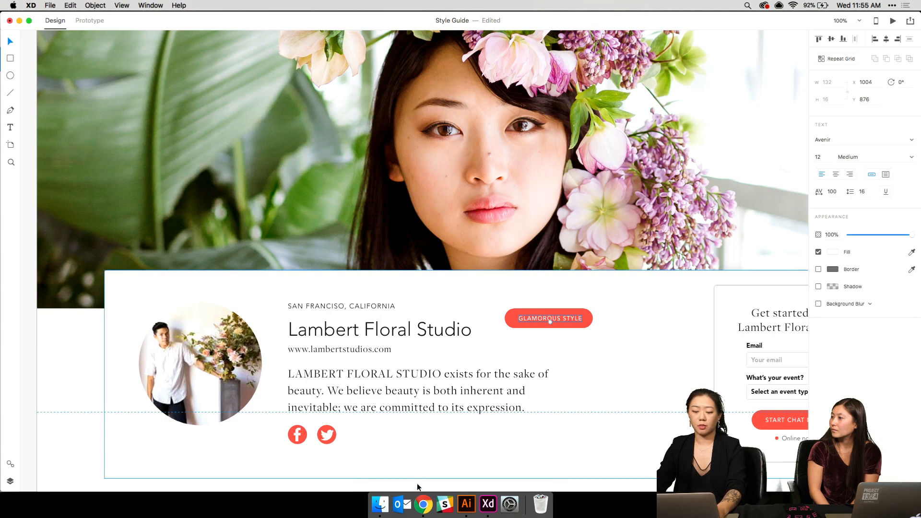
left_click(424, 504)
left_click(74, 26)
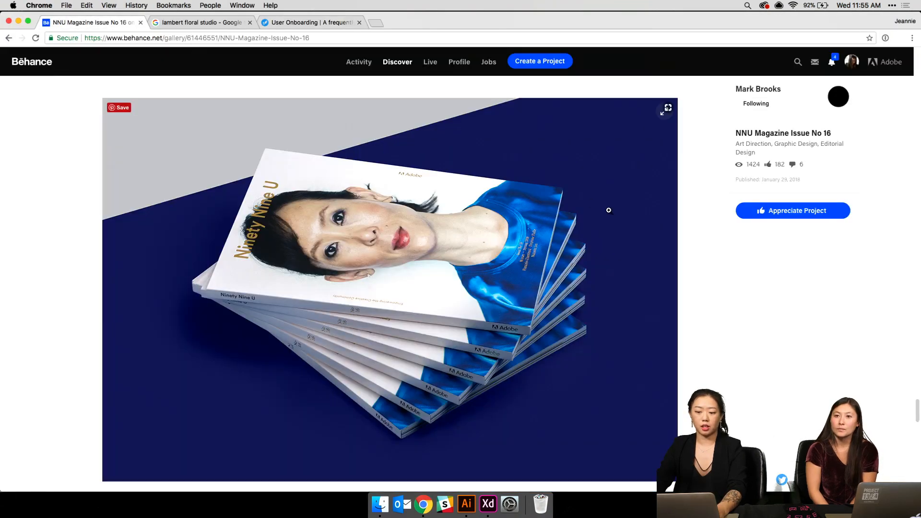
- Scroll up and down through the NNU Magazine Issue No 16 project spreads
scroll(610, 211, "down", 10)
scroll(614, 214, "up", 15)
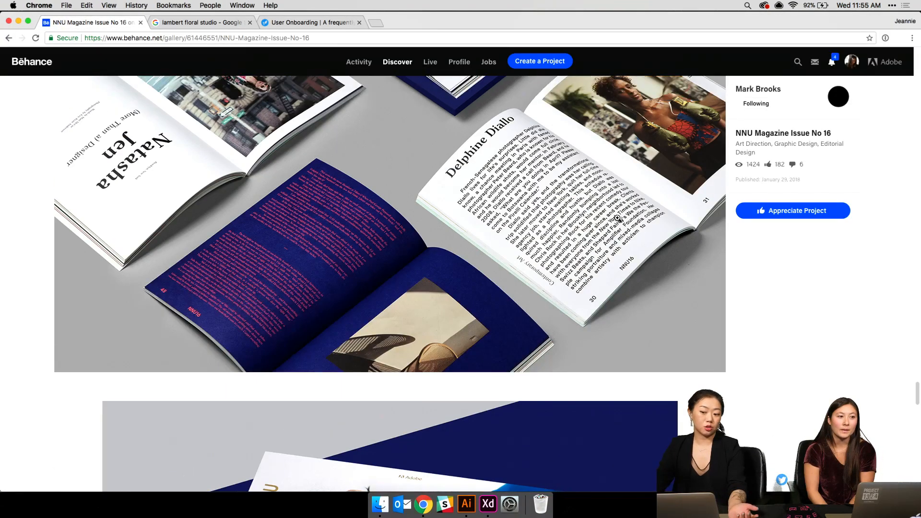
scroll(618, 218, "up", 2)
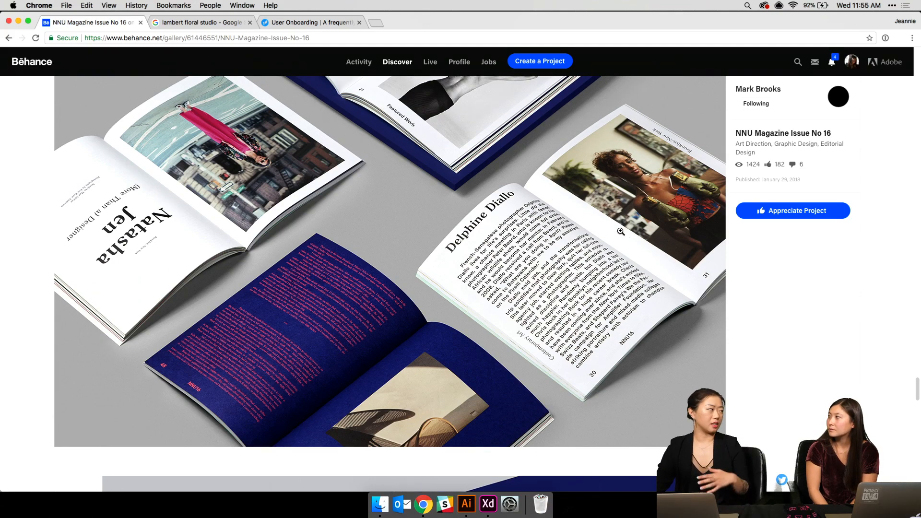
scroll(620, 233, "up", 3)
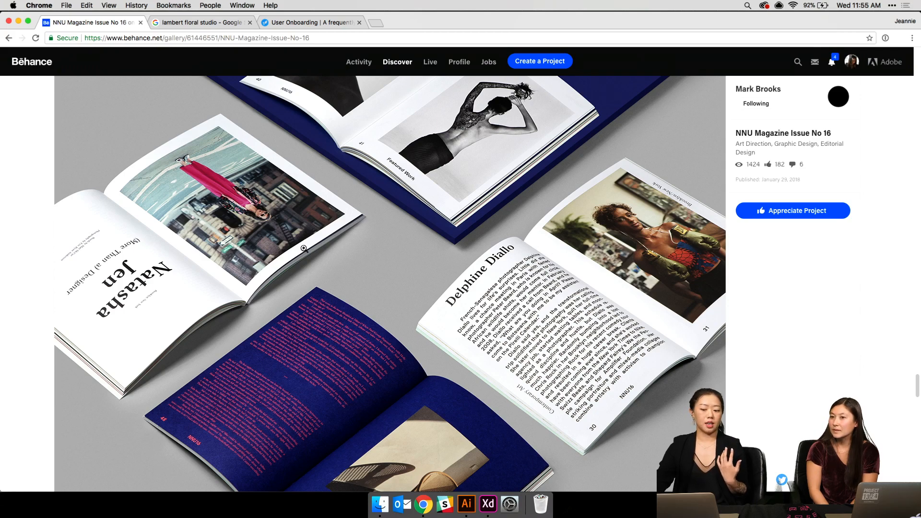
scroll(429, 253, "down", 10)
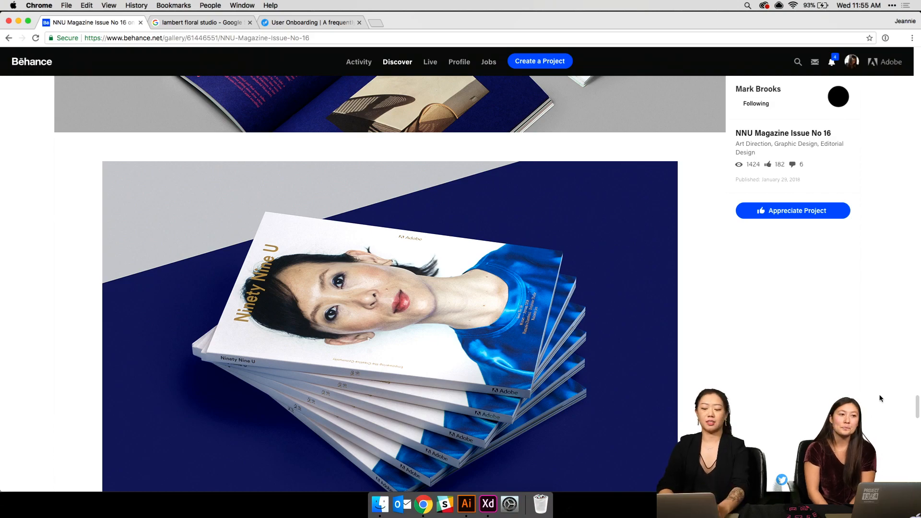
scroll(881, 398, "down", 5)
scroll(628, 281, "down", 10)
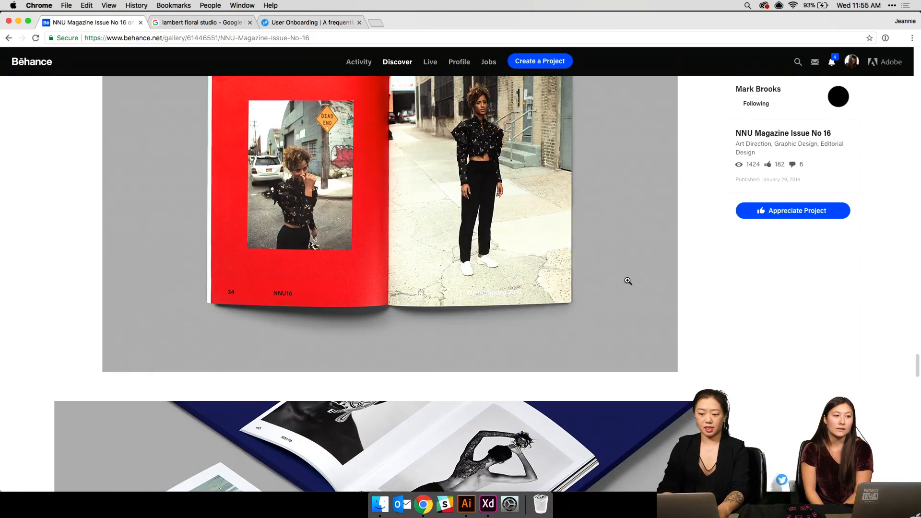
scroll(627, 280, "up", 4)
scroll(627, 281, "down", 20)
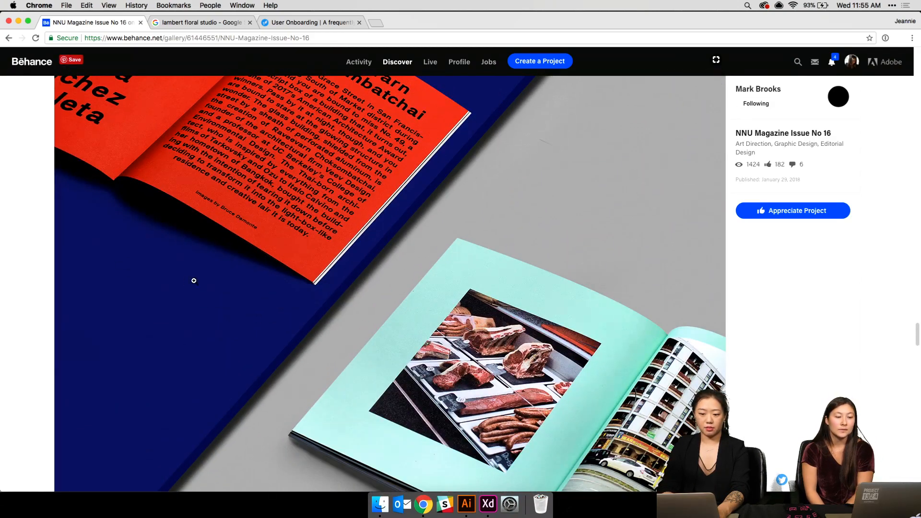
scroll(300, 369, "down", 3)
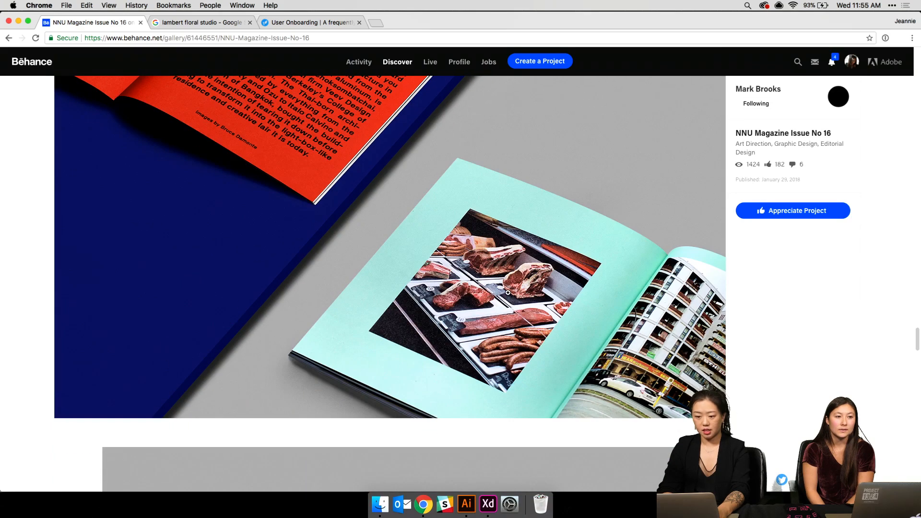
scroll(508, 292, "up", 10)
scroll(508, 292, "up", 5)
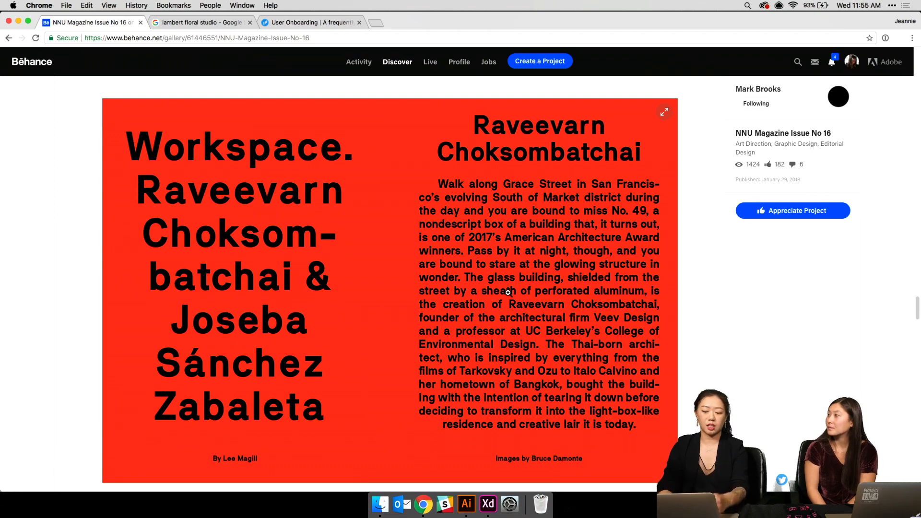
scroll(508, 293, "up", 10)
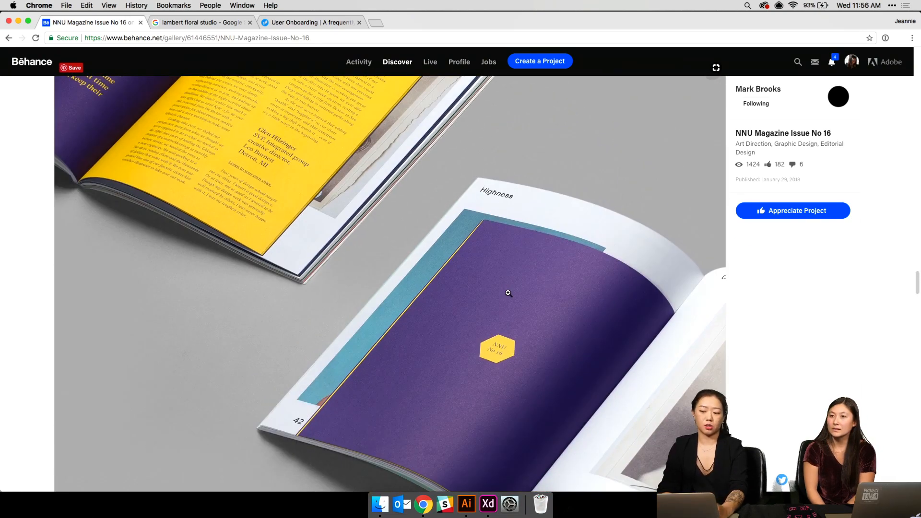
scroll(508, 293, "down", 15)
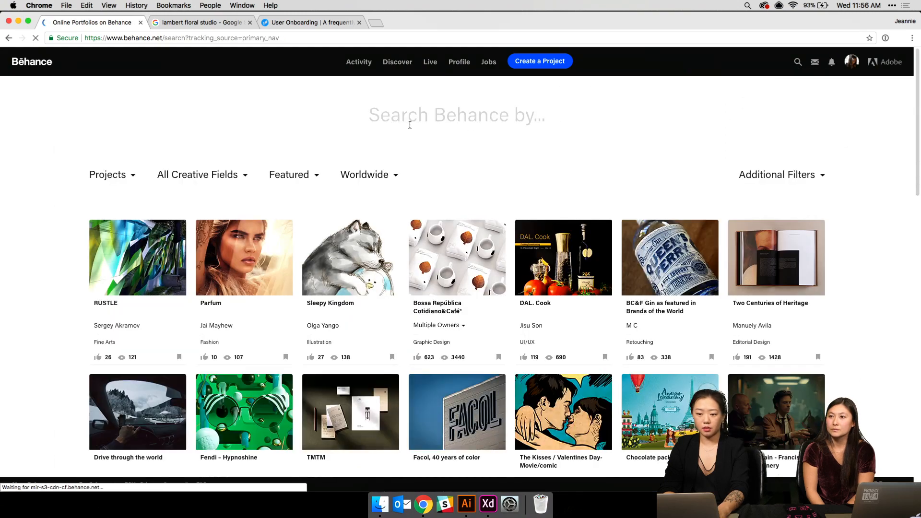
- Search Behance for the designer by first name, then by first name plus surname
key("Return")
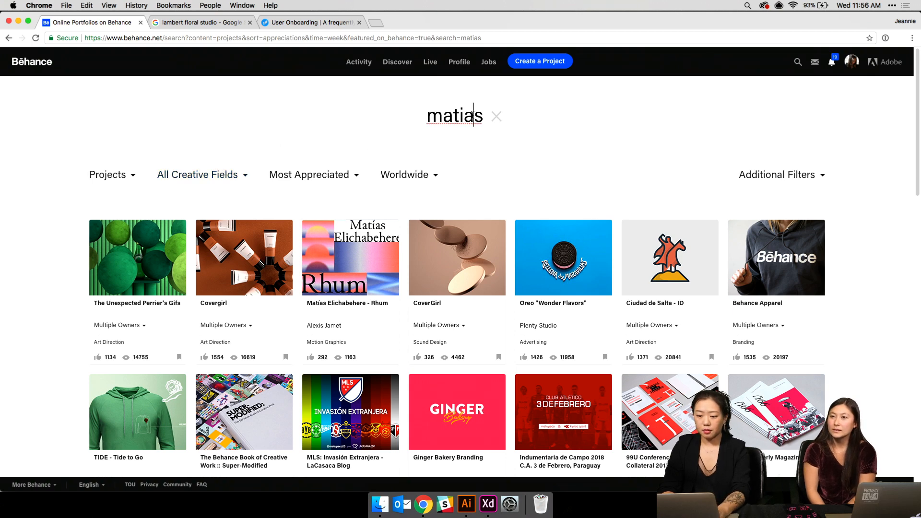
key("Return")
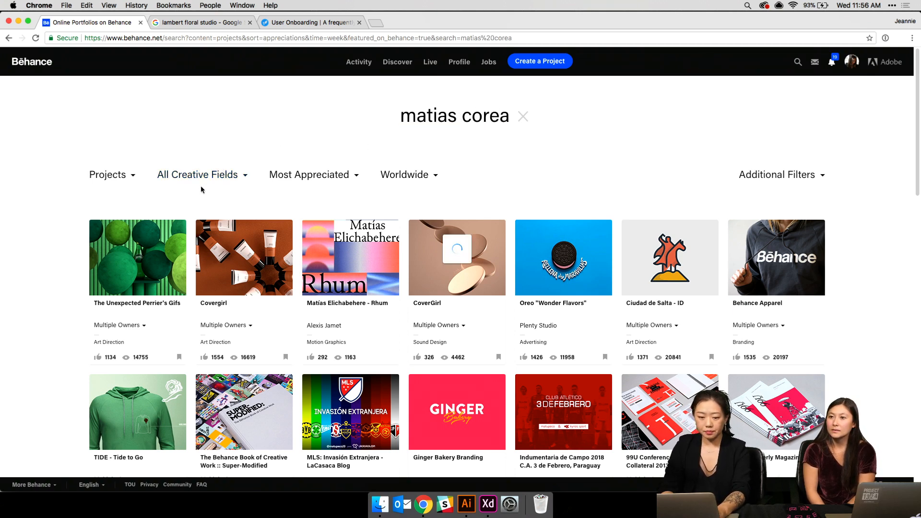
- Open the designer's profile and its ALVA Award Design project
mouse_move(127, 326)
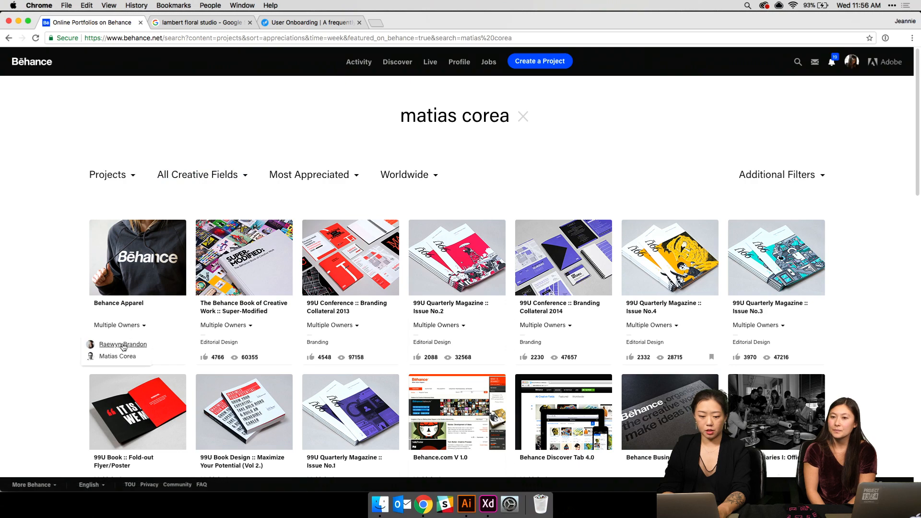
left_click(115, 358)
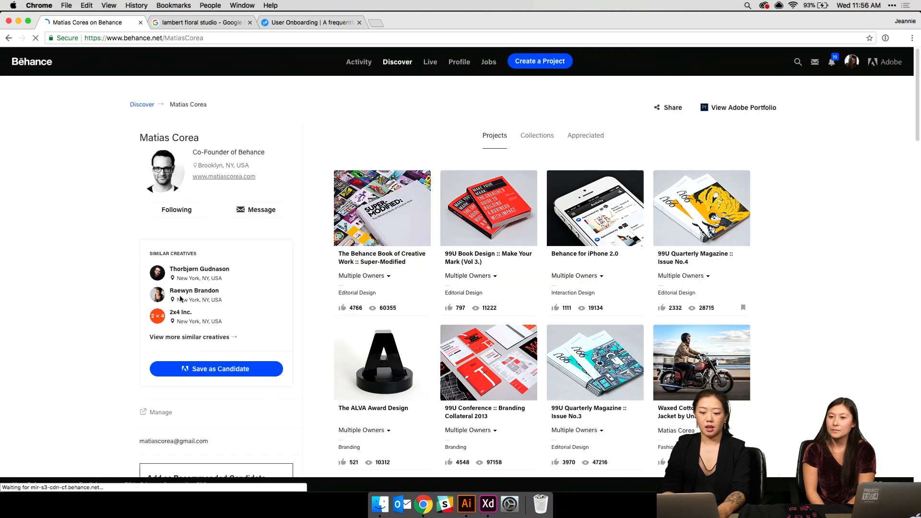
scroll(379, 168, "down", 5)
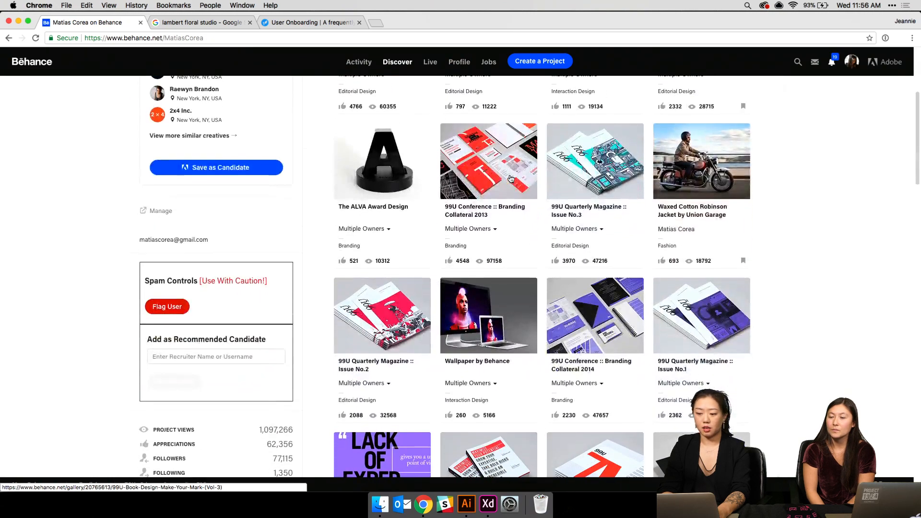
left_click(378, 168)
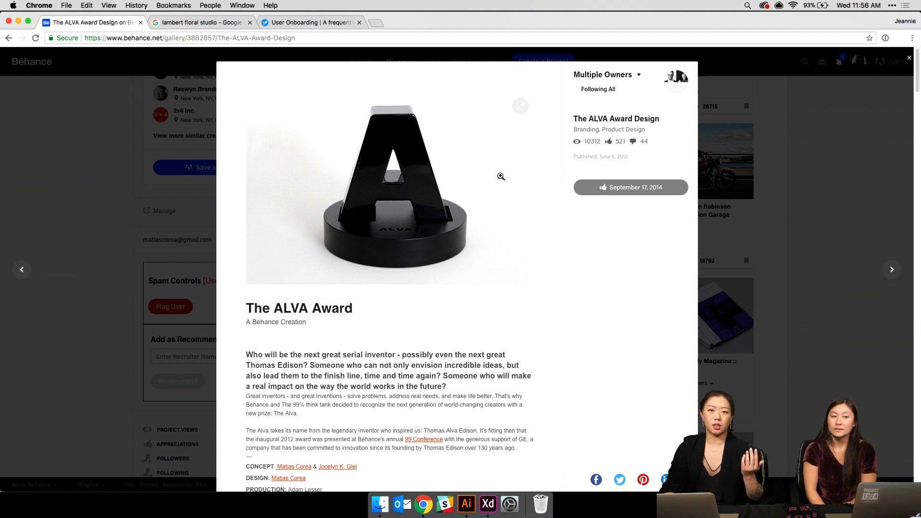
- Browse the ALVA Award Design images, viewing the behind-the-scenes photo full screen, then close the viewer
scroll(501, 176, "down", 6)
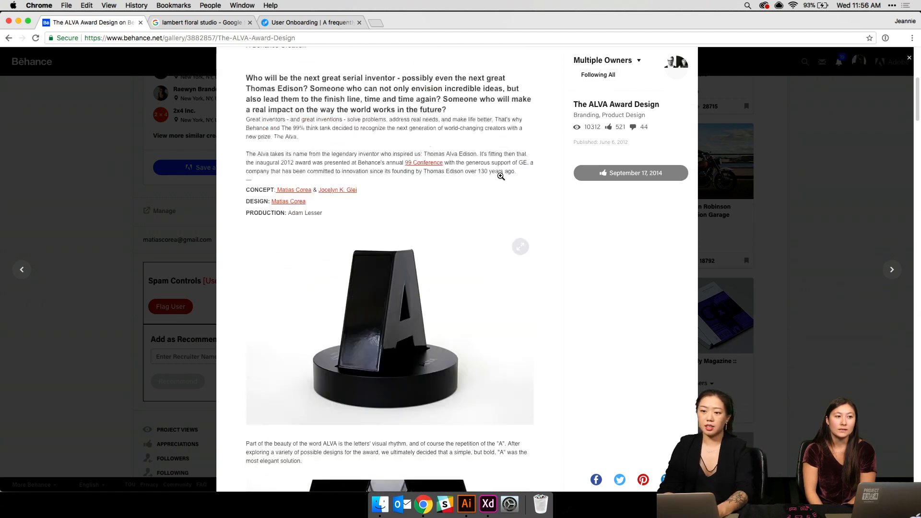
scroll(501, 177, "up", 5)
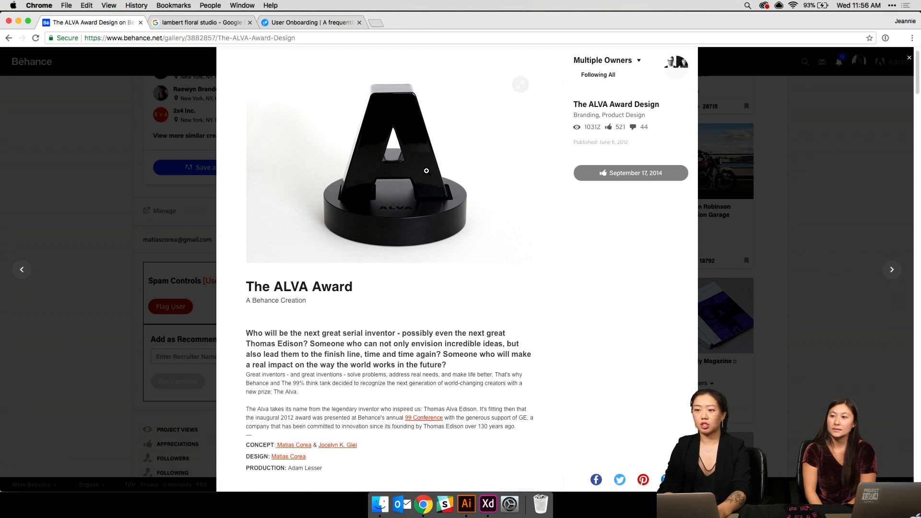
scroll(427, 170, "down", 10)
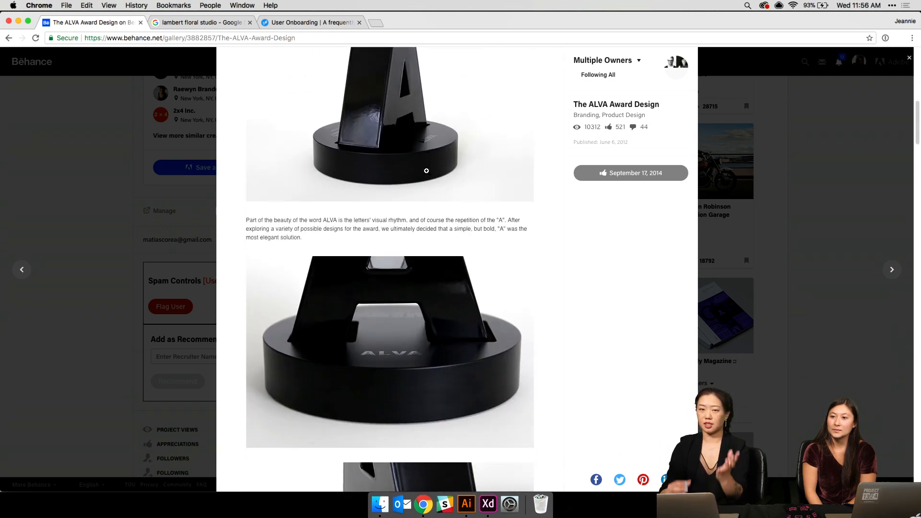
scroll(426, 171, "down", 8)
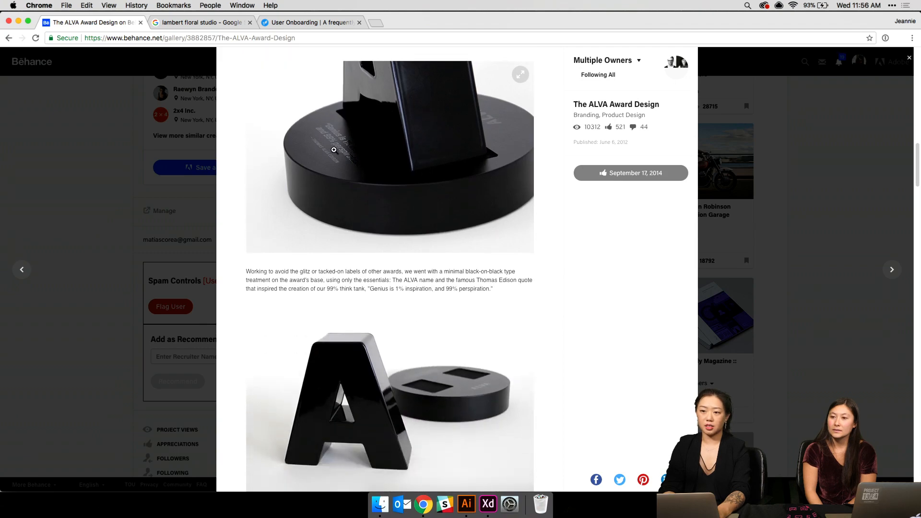
scroll(375, 185, "down", 15)
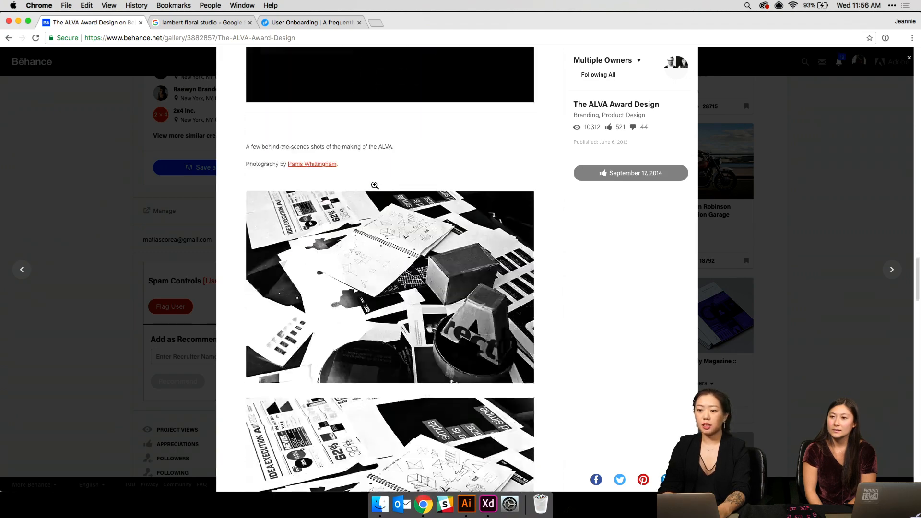
scroll(375, 186, "down", 4)
scroll(374, 185, "up", 3)
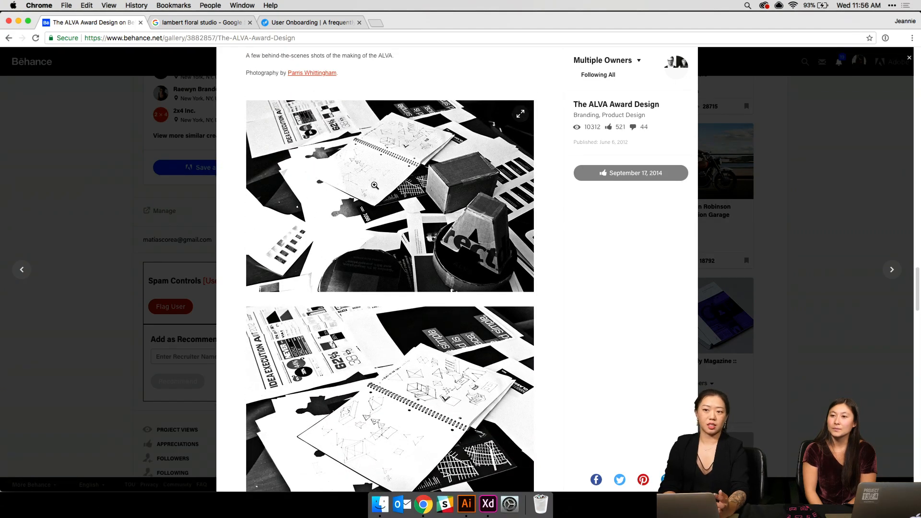
left_click(374, 185)
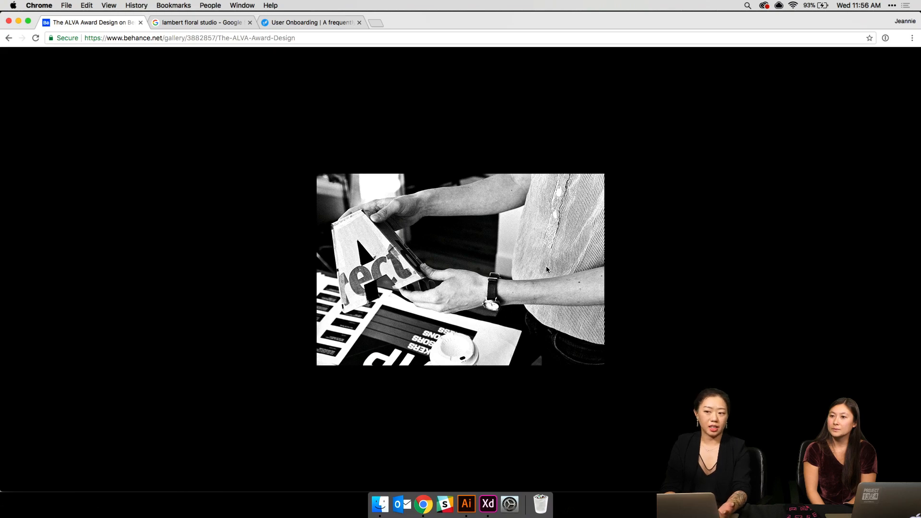
left_click(546, 269)
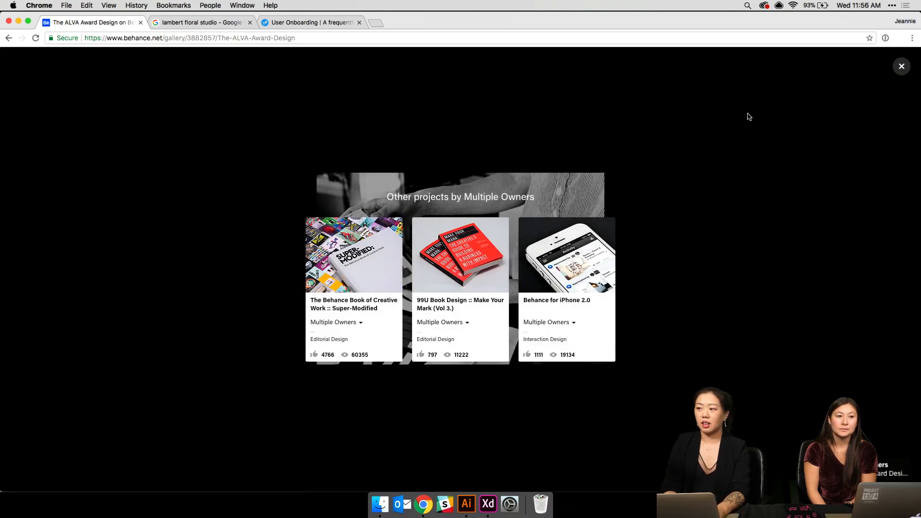
left_click(901, 67)
- Close the project back to the profile and return to the Style Guide in Adobe XD
scroll(698, 175, "down", 10)
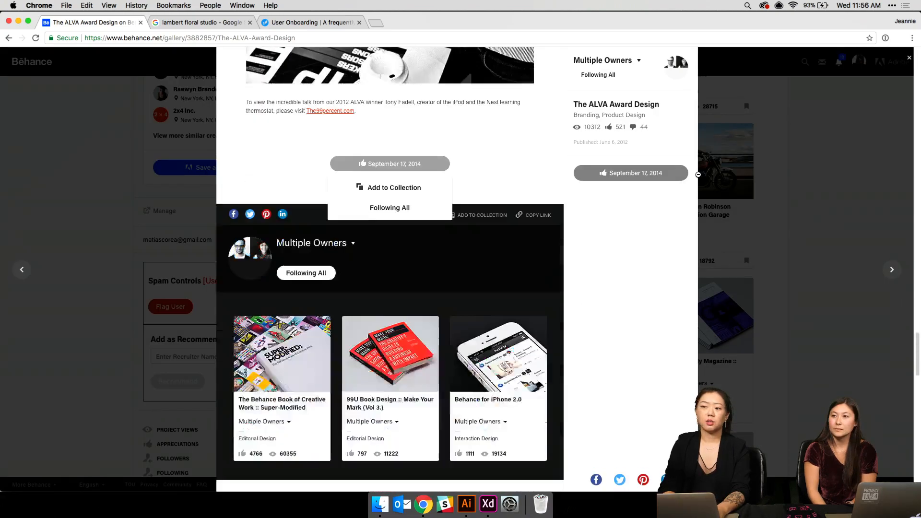
left_click(700, 206)
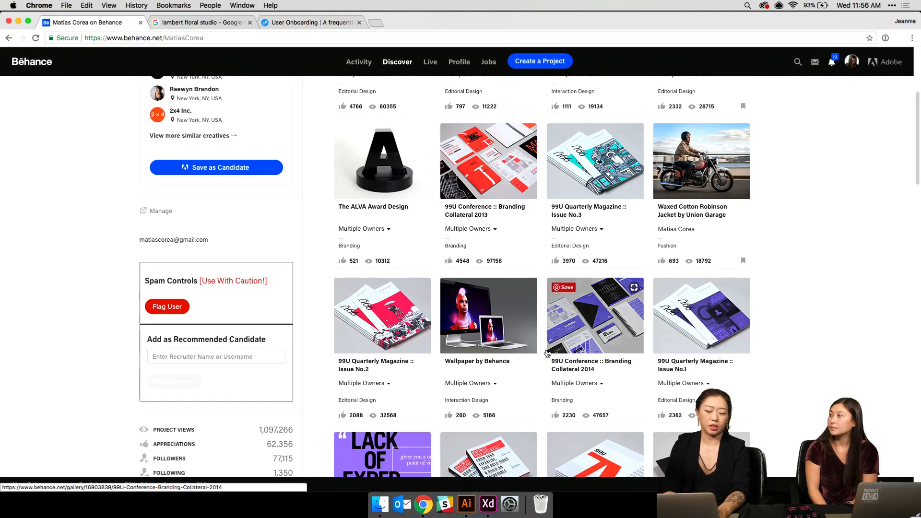
scroll(595, 312, "down", 5)
mouse_move(459, 467)
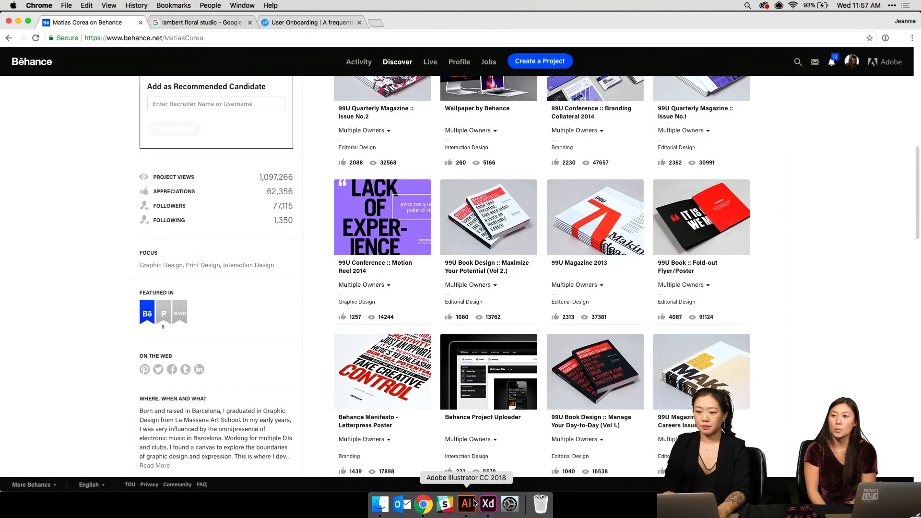
left_click(487, 504)
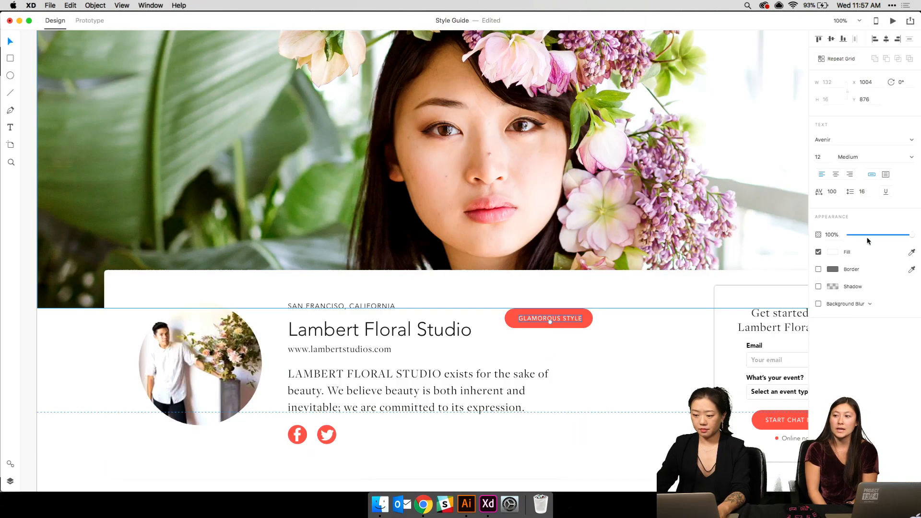
- Select the GLAMOROUS STYLE pill inside the card group and resize it to about 160×24
left_click(833, 253)
left_click(609, 300)
left_click(582, 313)
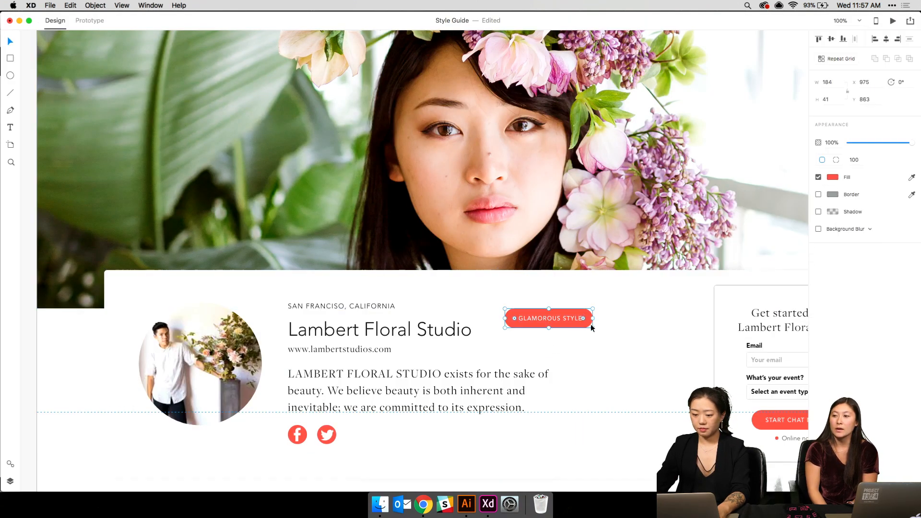
mouse_move(592, 327)
left_mouse_down()
mouse_move(573, 317)
mouse_move(589, 318)
left_mouse_up()
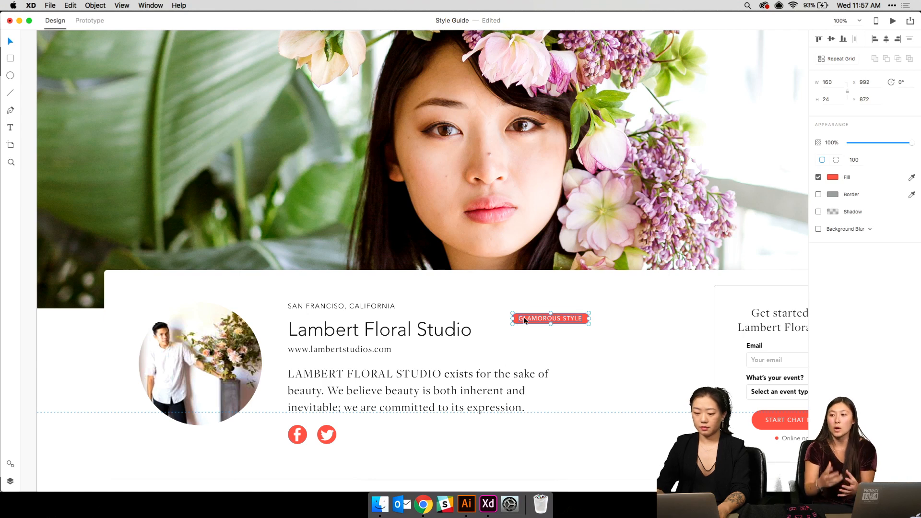
key("Escape")
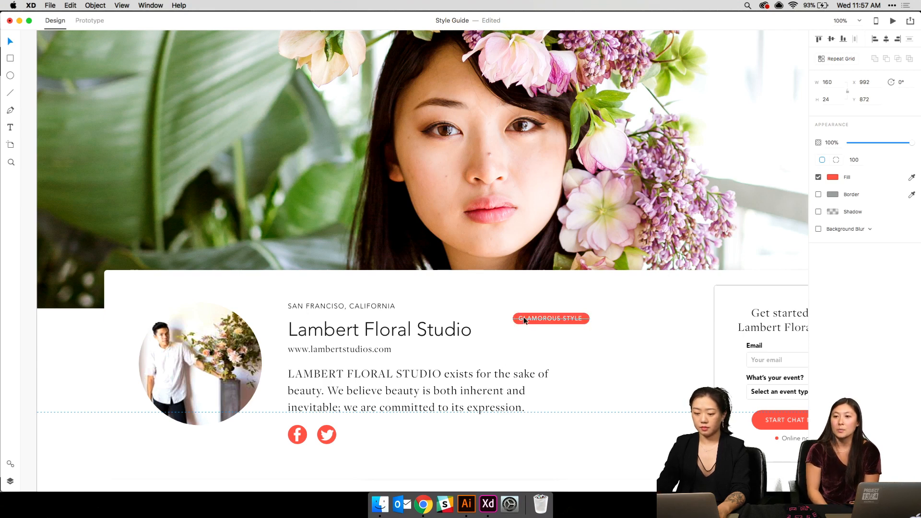
left_click(523, 320)
double_click(588, 319)
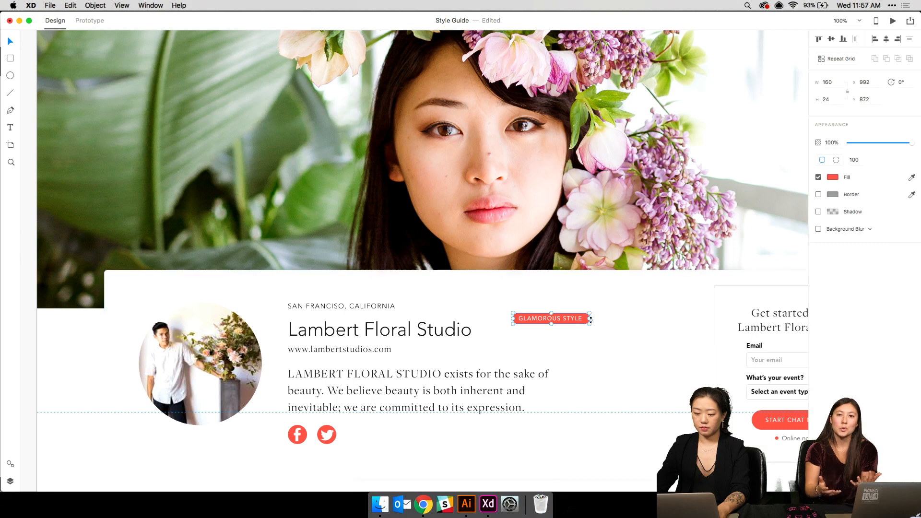
left_click_drag(590, 319, 589, 318)
left_click(567, 317)
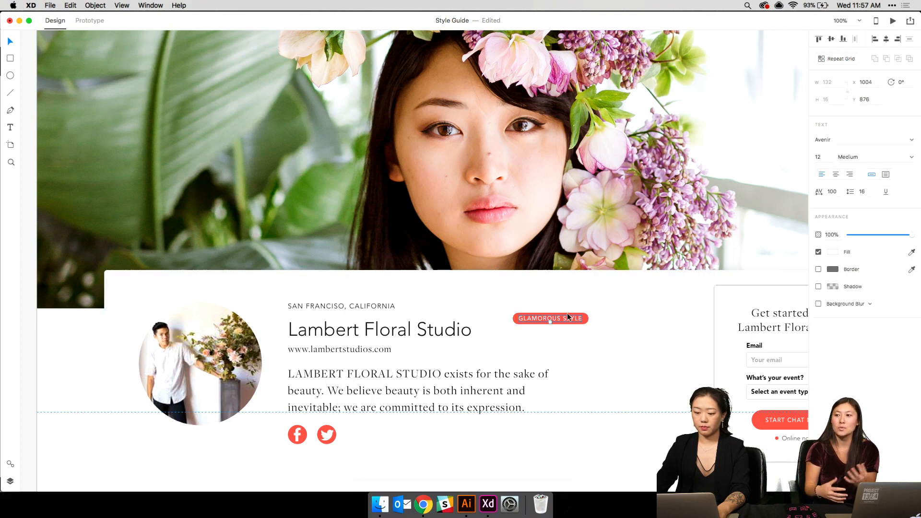
- Set the GLAMOROUS STYLE label's fill to red #F1574B
left_click(833, 252)
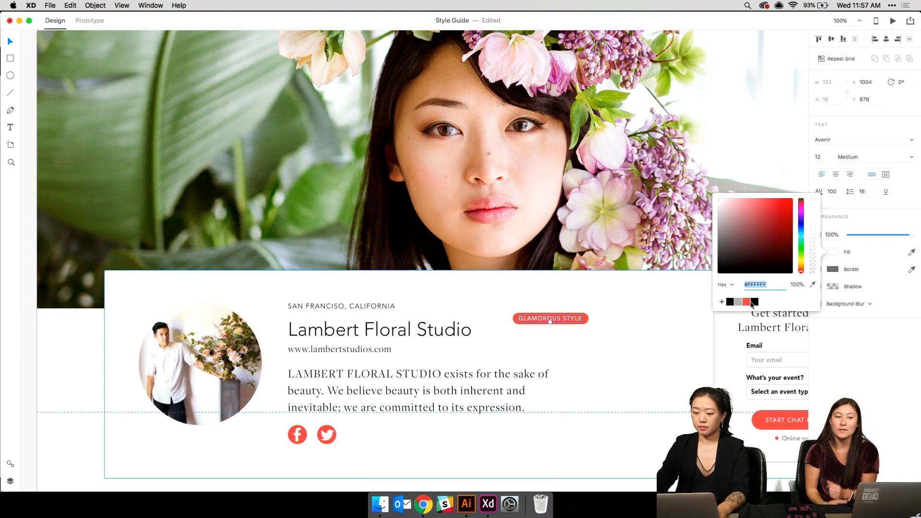
left_click(746, 302)
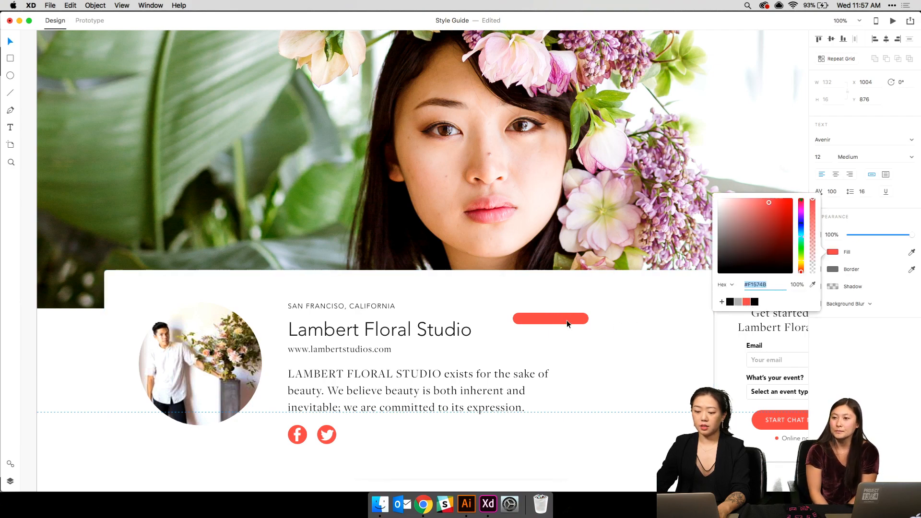
left_click(573, 320)
- Give the pill rectangle a white #FFFFFF fill and a drop shadow with blur 4
left_click(587, 320)
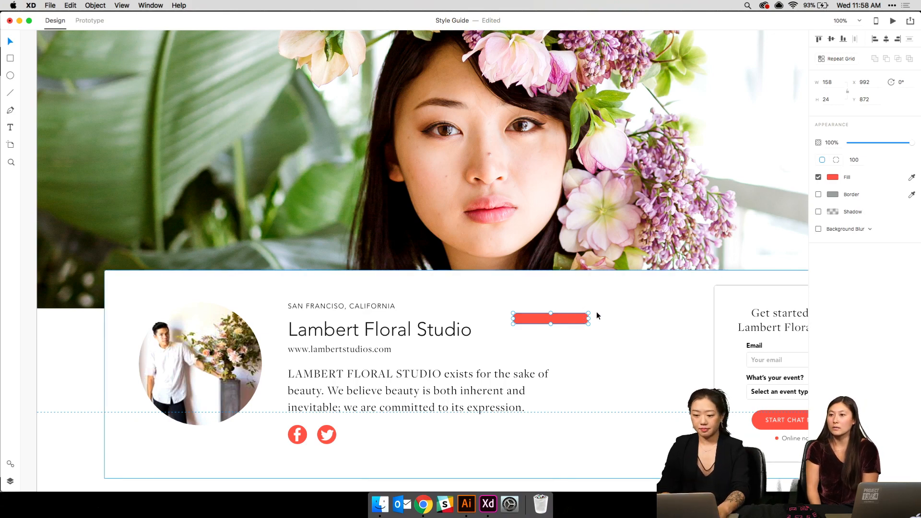
left_click(833, 177)
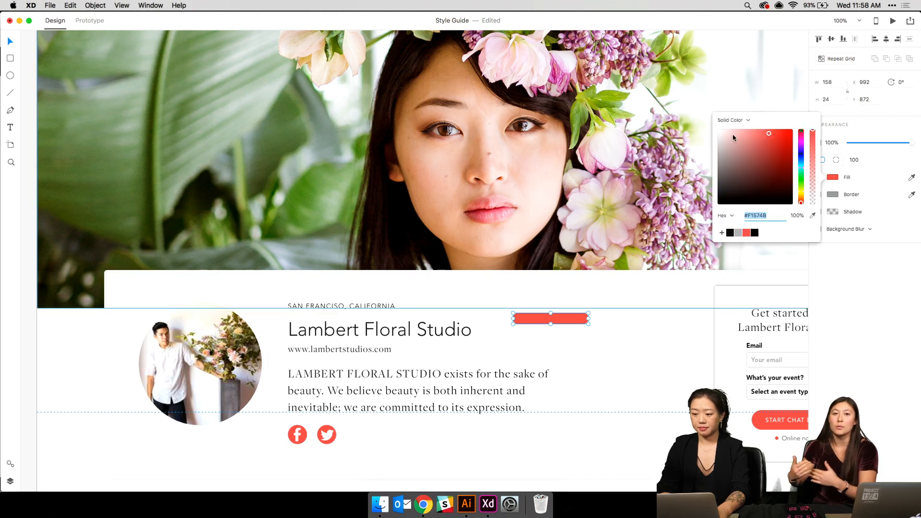
left_click_drag(733, 134, 686, 102)
left_click(819, 212)
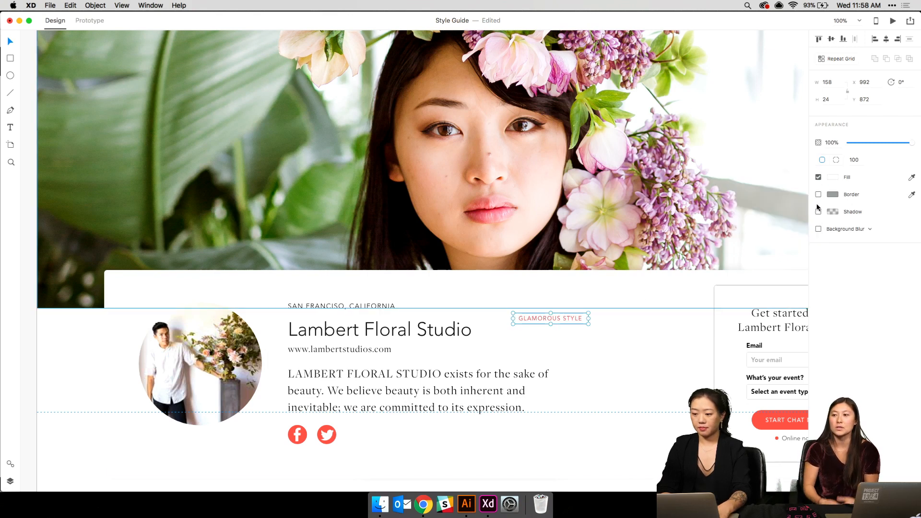
left_click_drag(883, 229, 856, 227)
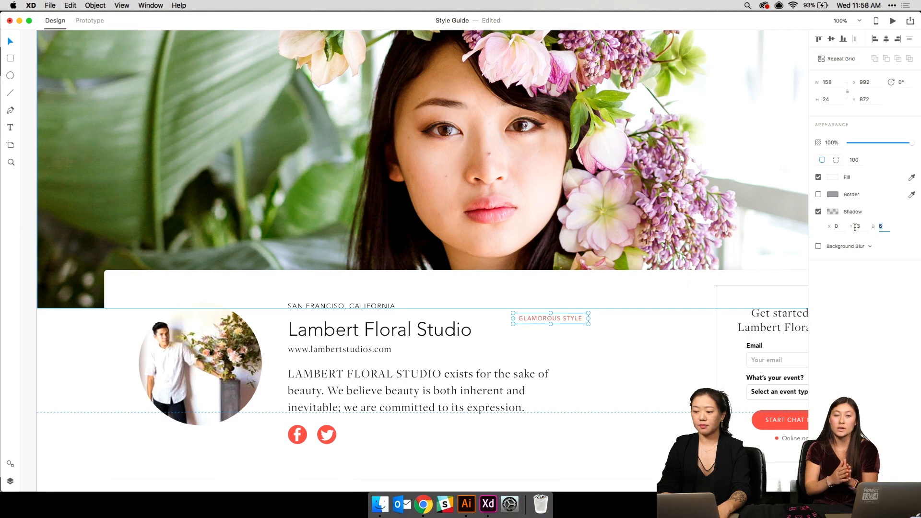
type("4")
key("Return")
- Select the GLAMOROUS STYLE text and pill shape together, then zoom out to the hero area
left_click(600, 323)
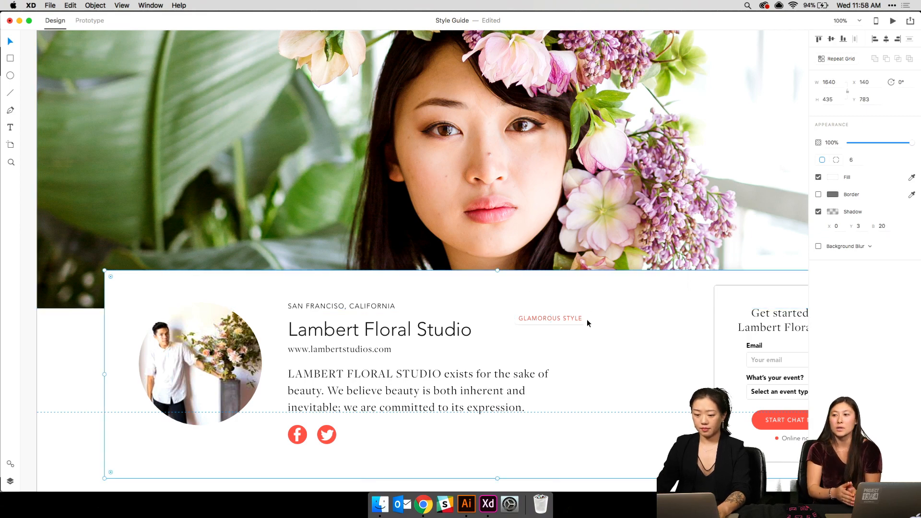
left_click(580, 317)
left_click(587, 315, "shift")
key("super+minus")
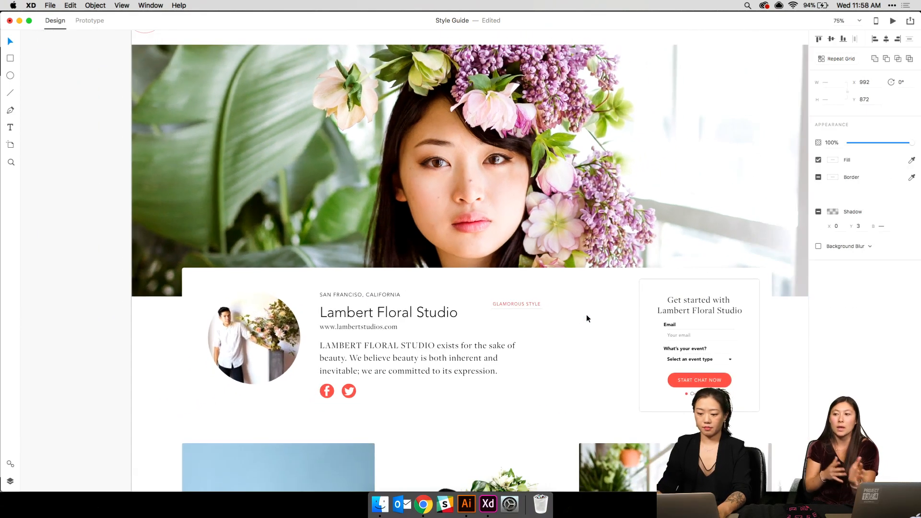
- Move the GLAMOROUS STYLE tag to the hero photo's top-left and shorten its pill to height 23
left_click_drag(551, 241, 598, 291)
left_click_drag(574, 353, 227, 109)
left_click(241, 125)
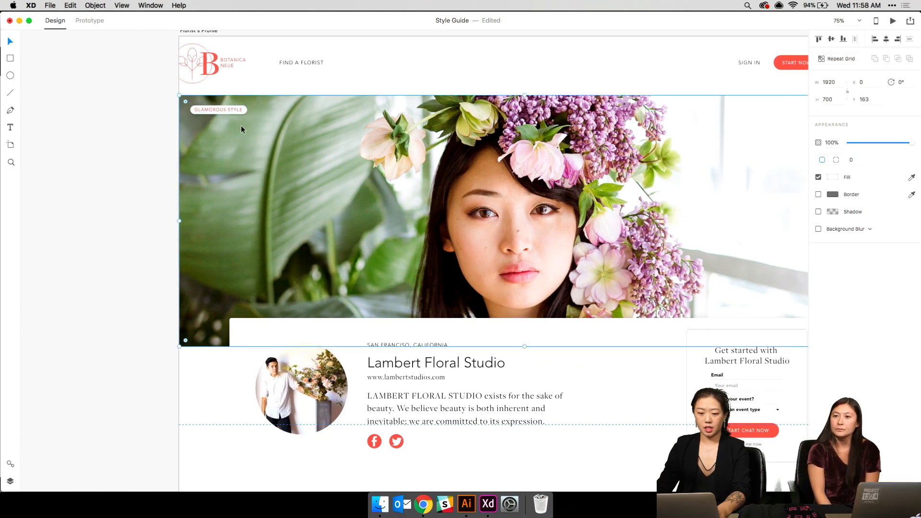
key("super+plus")
scroll(241, 129, "up", 2)
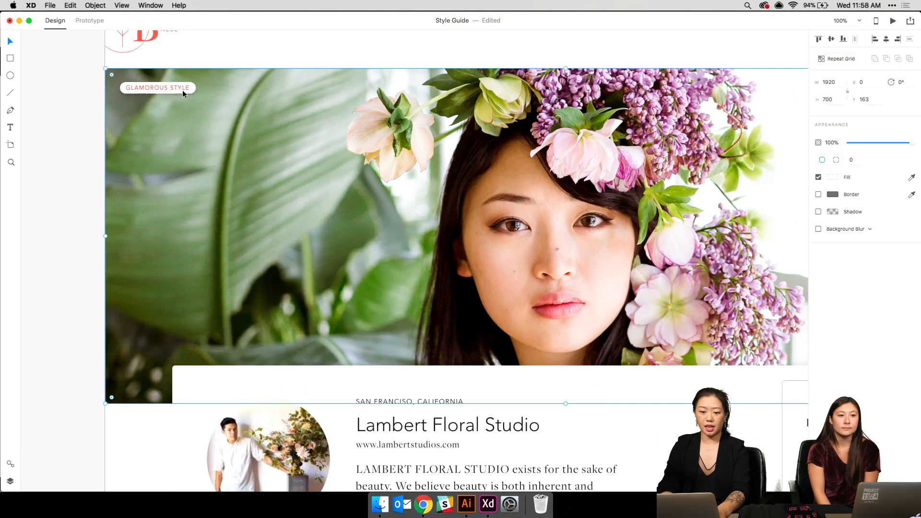
double_click(178, 88)
left_click(194, 87)
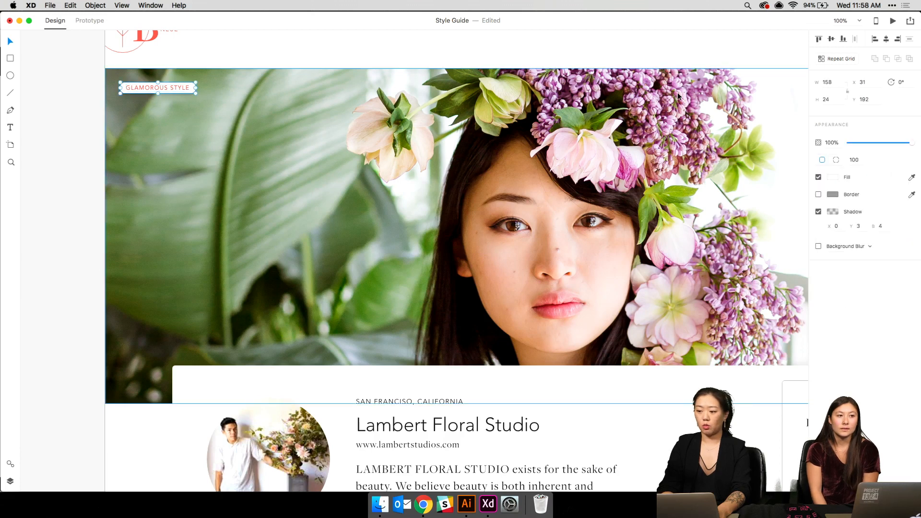
key("Down")
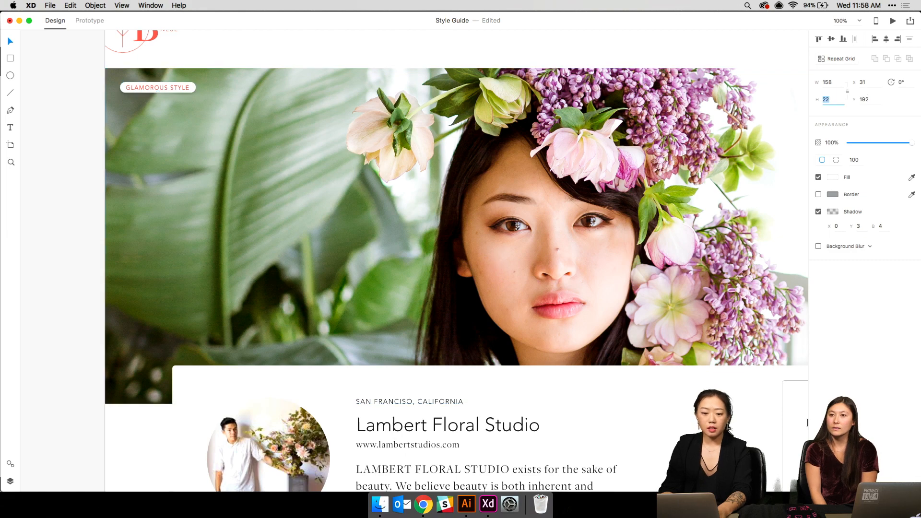
- Duplicate the GLAMOROUS STYLE tag and place the copy just to its right
left_click(506, 148)
key("super+minus")
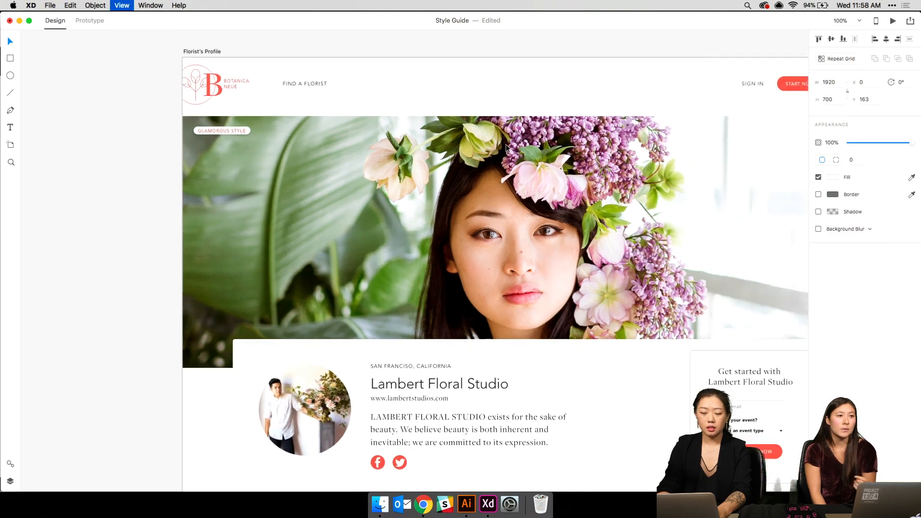
key("super+equal")
left_click(152, 82)
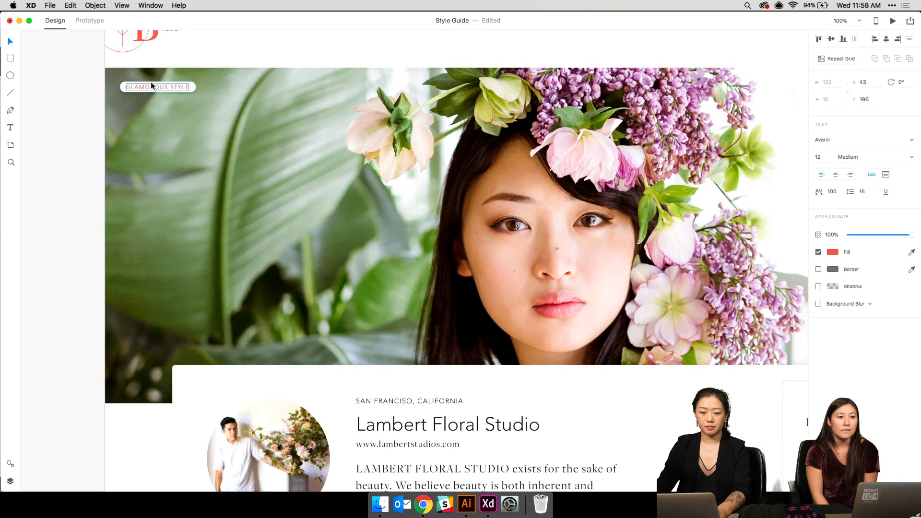
key("Escape")
left_click(153, 84)
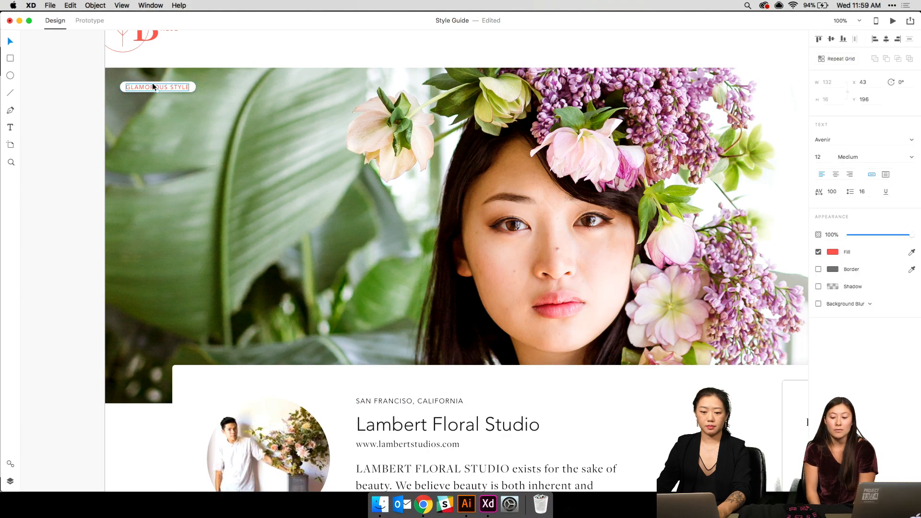
left_click(191, 86, "shift")
key("super+d")
left_click_drag(168, 85, 246, 88)
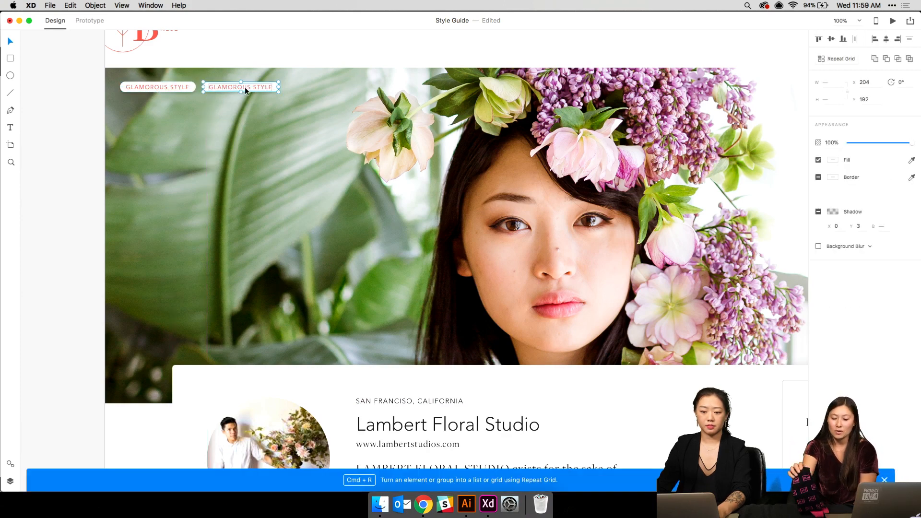
- Change the copy's label text to REFINED STYLE
double_click(245, 87)
type("T")
key("BackSpace")
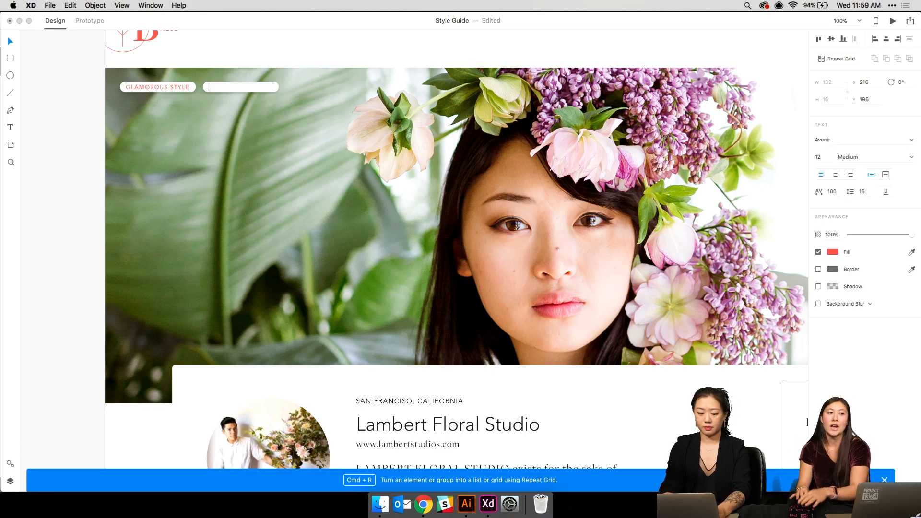
type("MI")
key("BackSpace")
key("BackSpace")
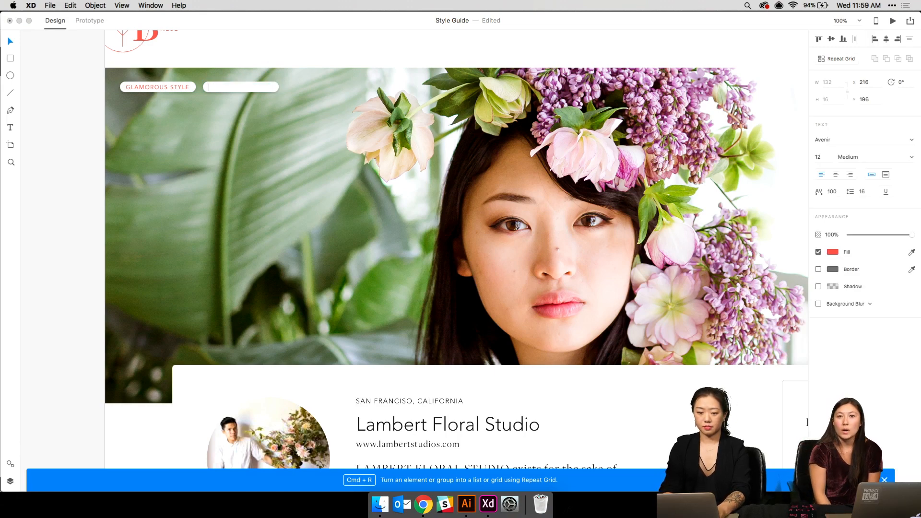
type("REFINED STYLE")
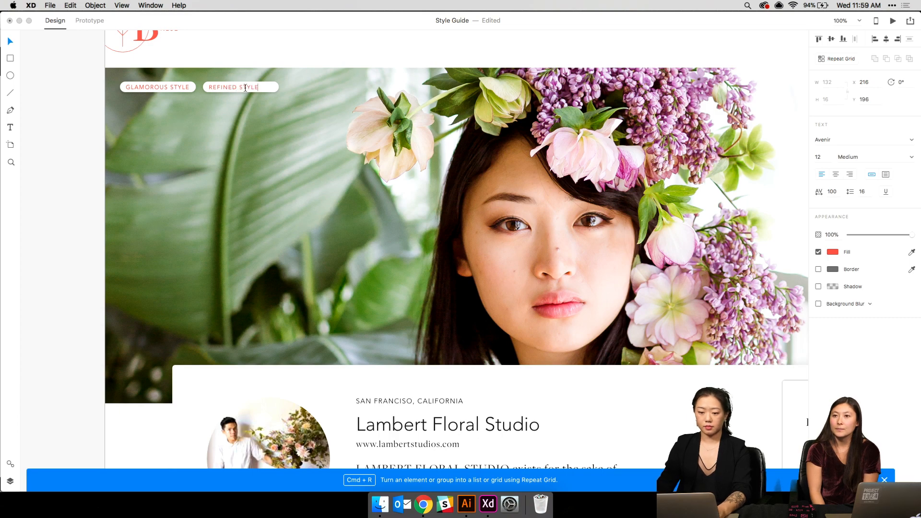
key("Escape")
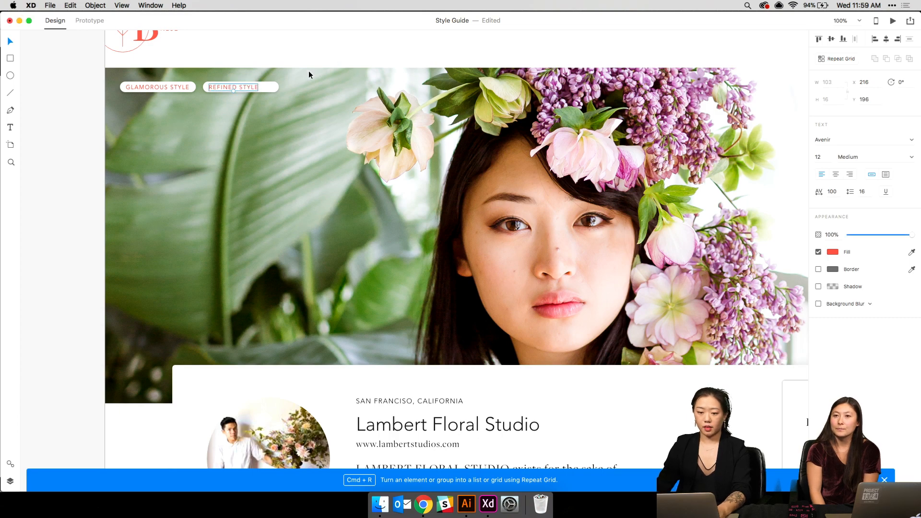
- Narrow the copy's pill to fit the REFINED STYLE label
left_click(267, 89)
left_click_drag(279, 87, 265, 88)
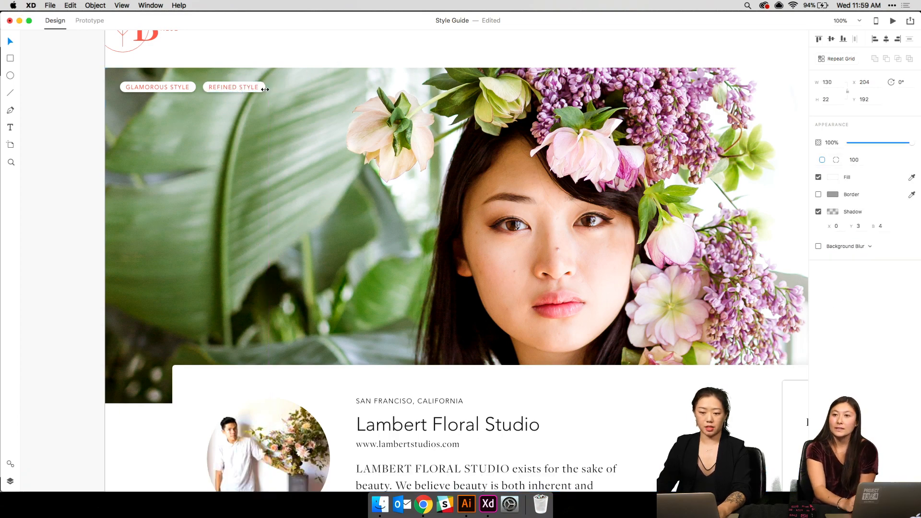
left_click(304, 101)
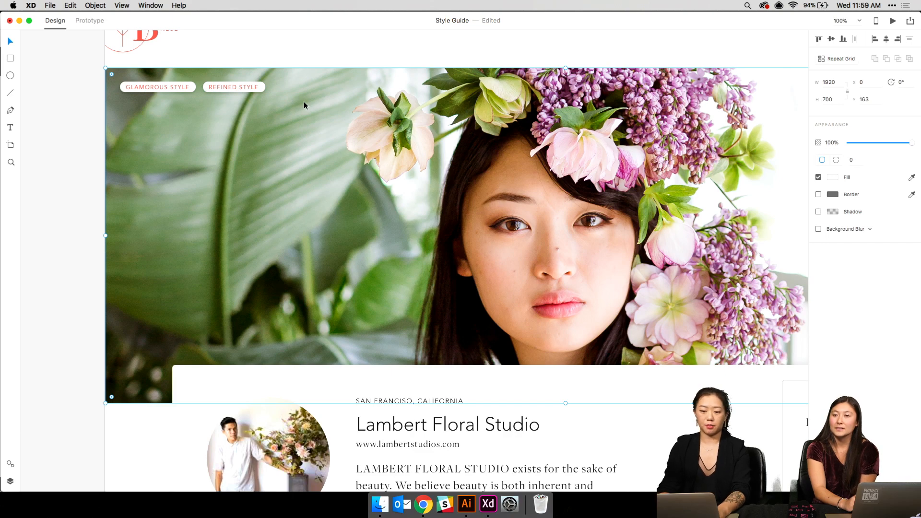
left_click(262, 86)
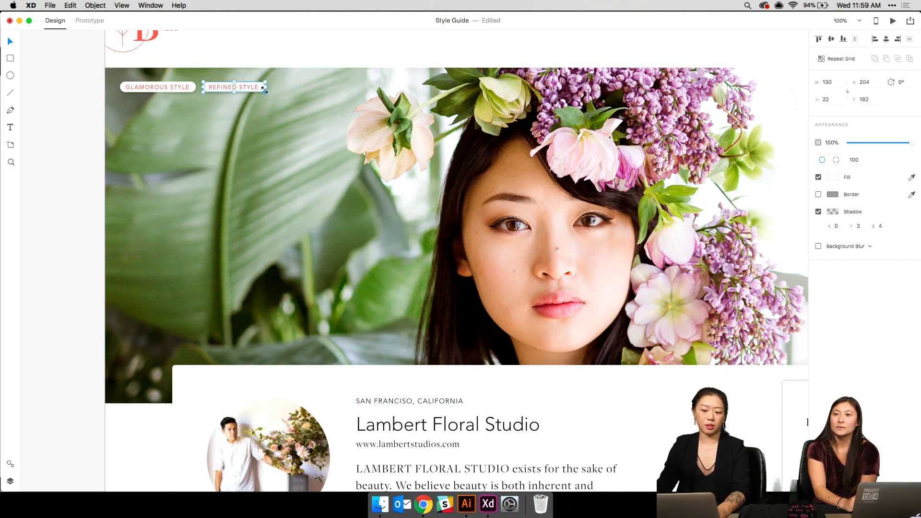
left_click_drag(264, 87, 262, 87)
left_click(275, 93)
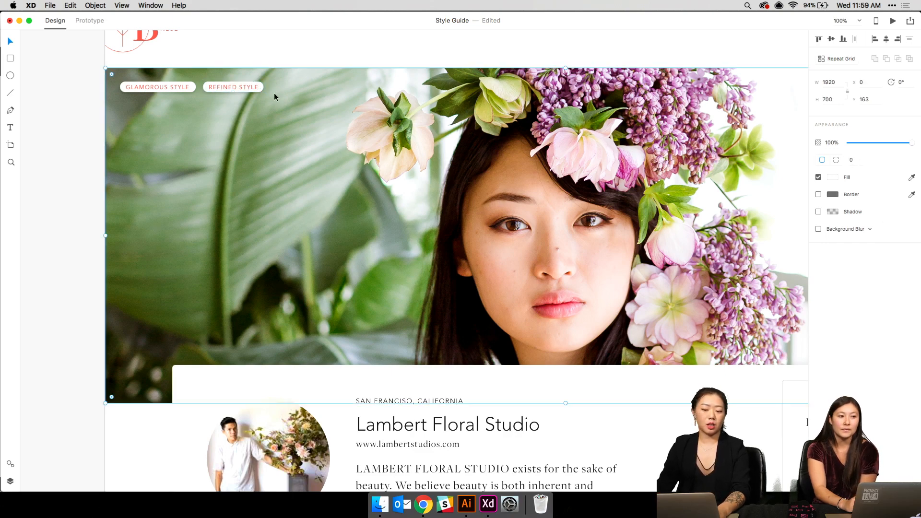
scroll(274, 93, "down", 6)
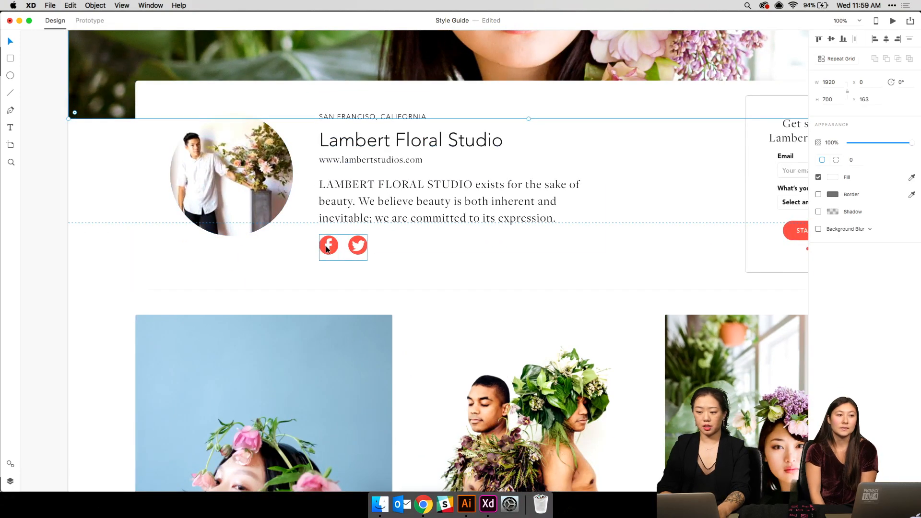
scroll(335, 245, "up", 2)
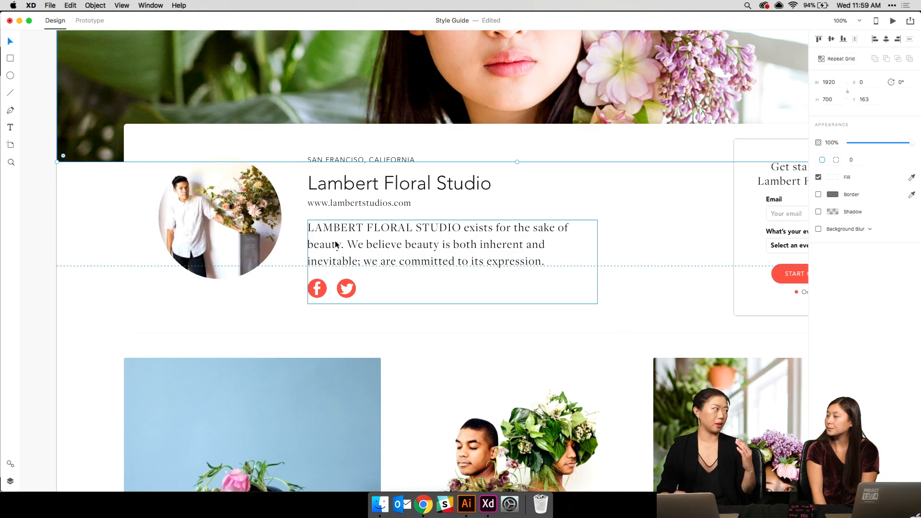
scroll(335, 244, "up", 12)
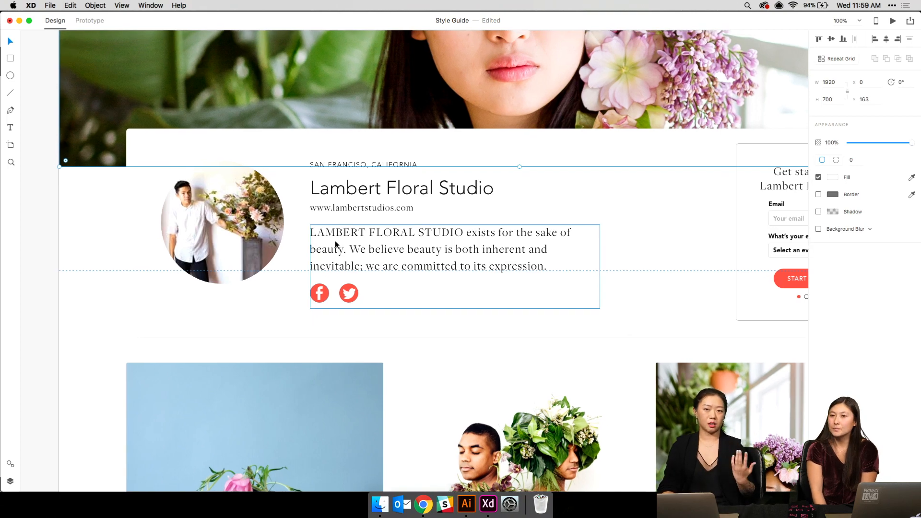
scroll(335, 240, "left", 2)
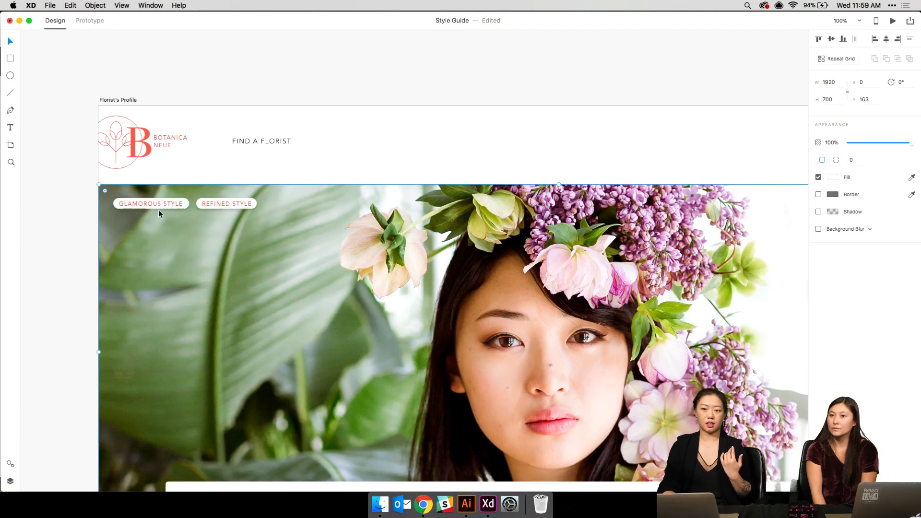
key("super+minus")
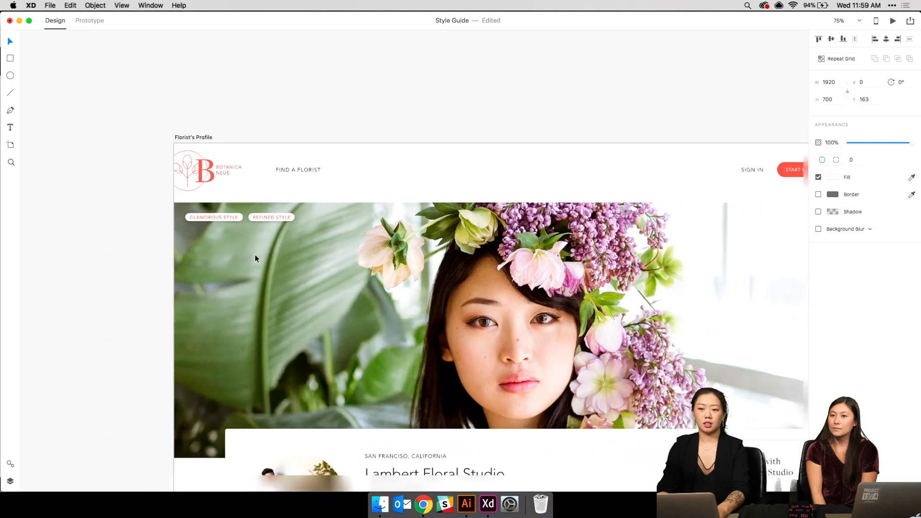
key("super+plus")
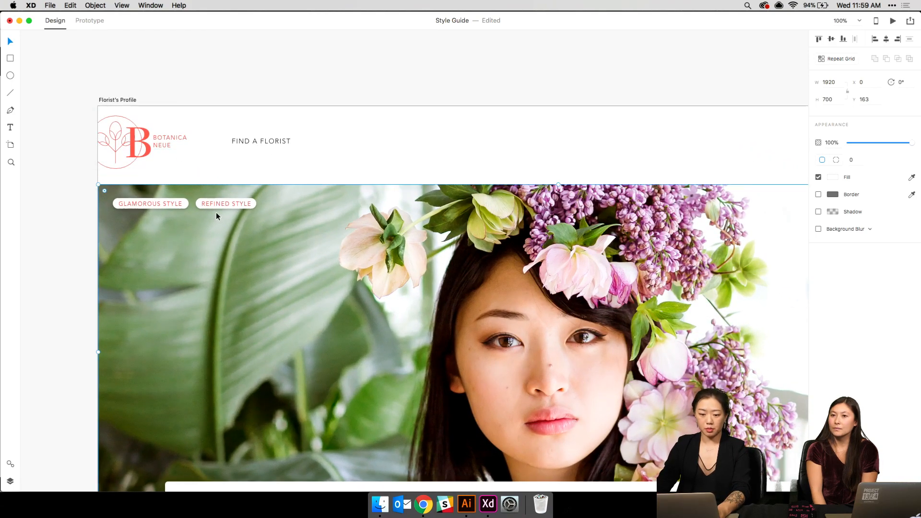
- Select both style tags and move them down to the hero photo's bottom-left edge
left_click(216, 197)
left_click(154, 198, "shift")
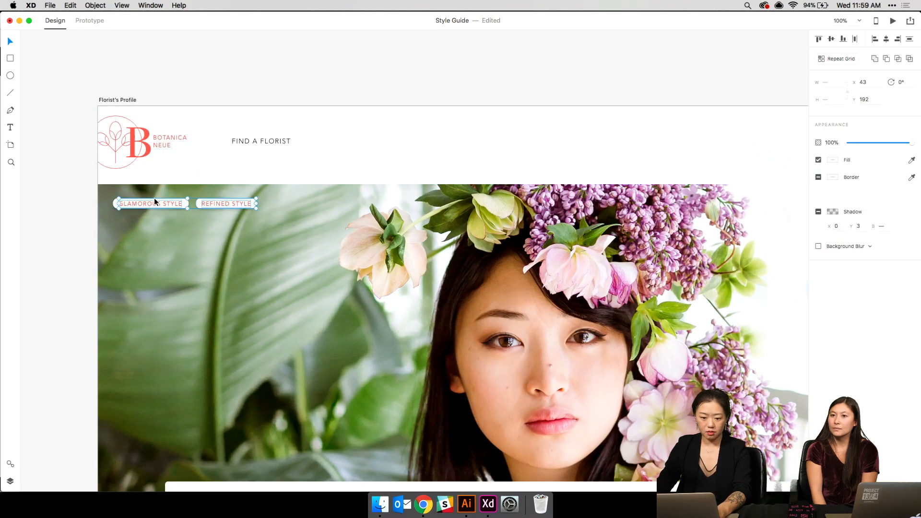
left_click(154, 199)
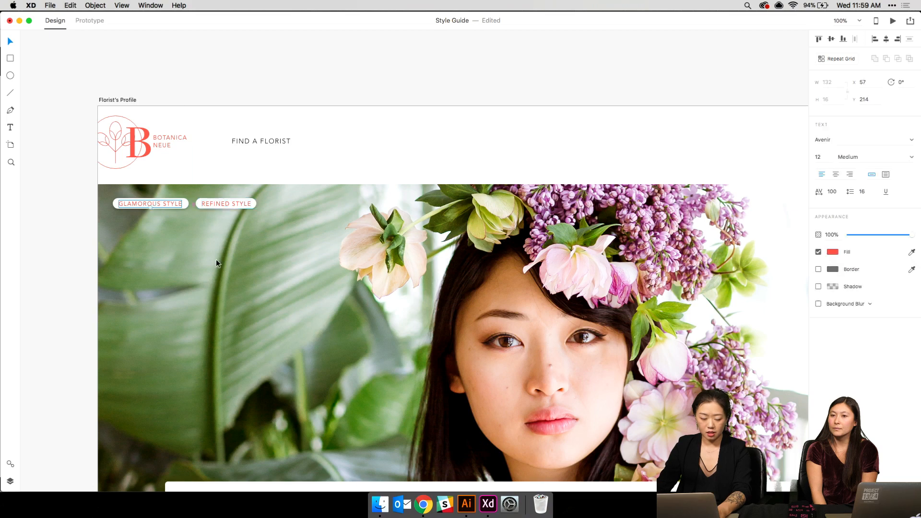
left_click(208, 204, "shift")
left_click_drag(197, 202, 263, 462)
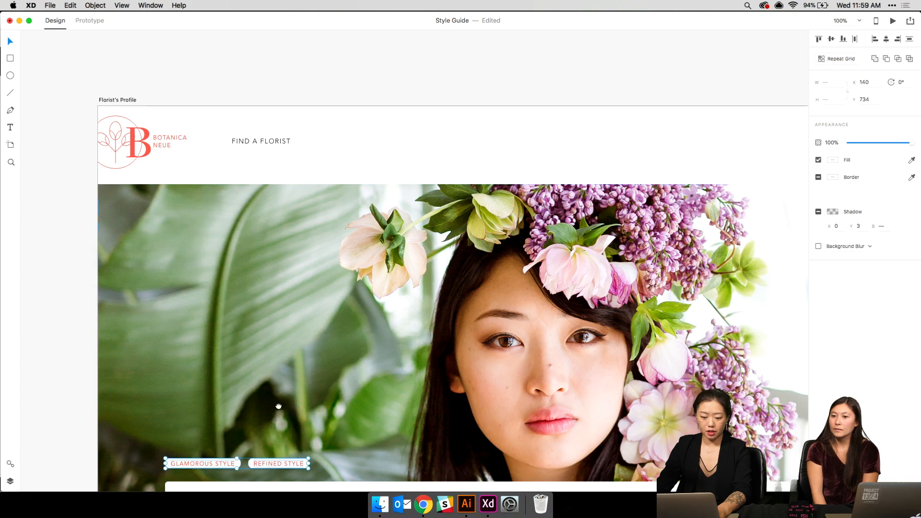
scroll(279, 406, "down", 5)
left_click_drag(276, 320, 275, 330)
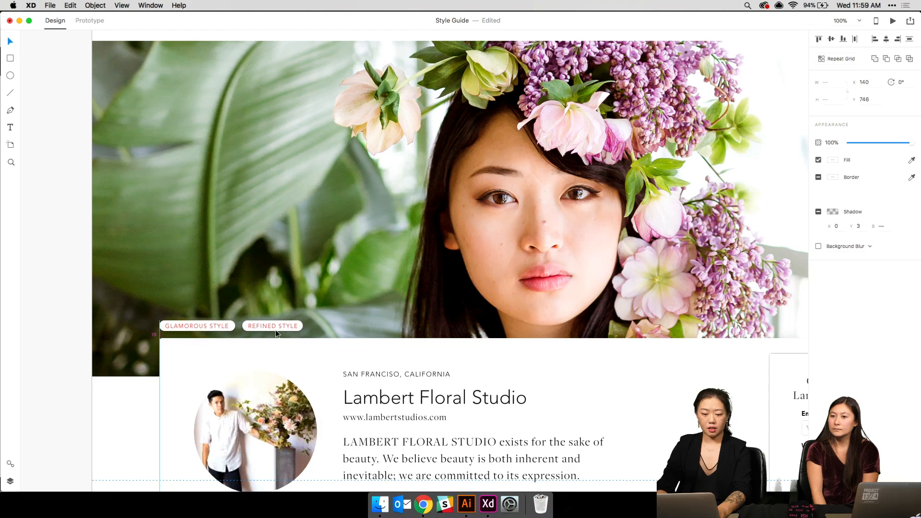
- Zoom out to check the profile layout and save the Style Guide document
left_click(284, 281)
key("super+minus")
key("super+minus")
key("super+plus")
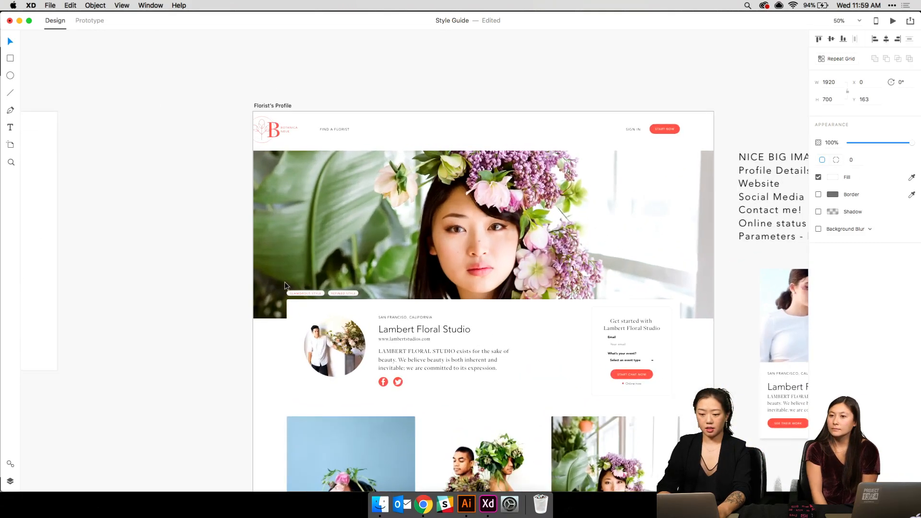
key("super+s")
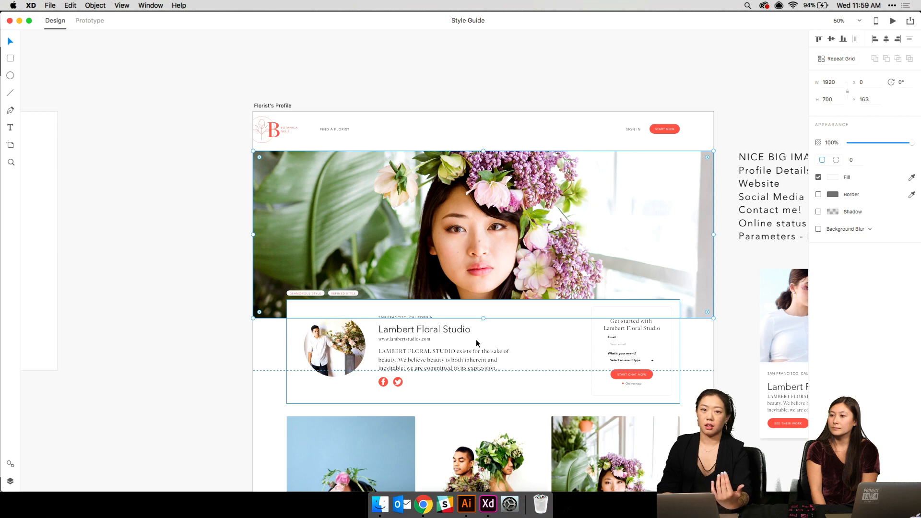
- Bring Illustrator forward and enlarge its window to fill more of the screen
left_click(466, 504)
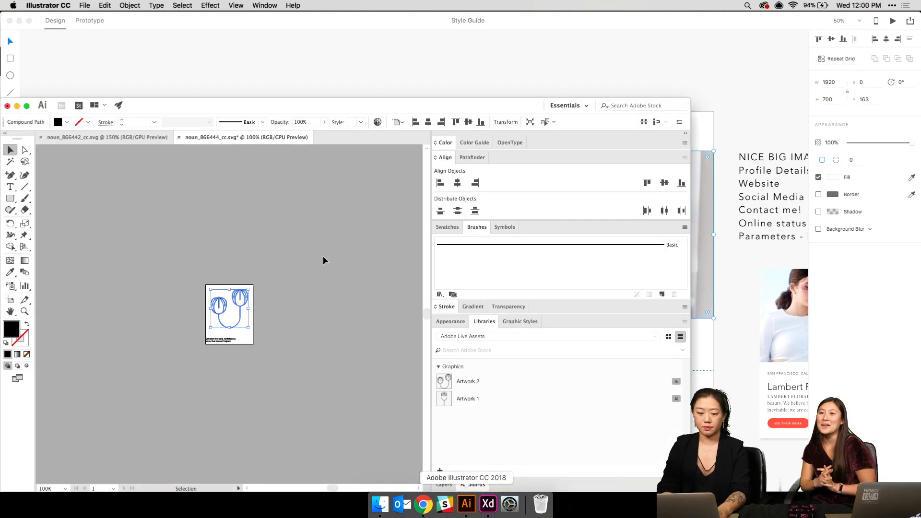
left_click_drag(373, 104, 370, 6)
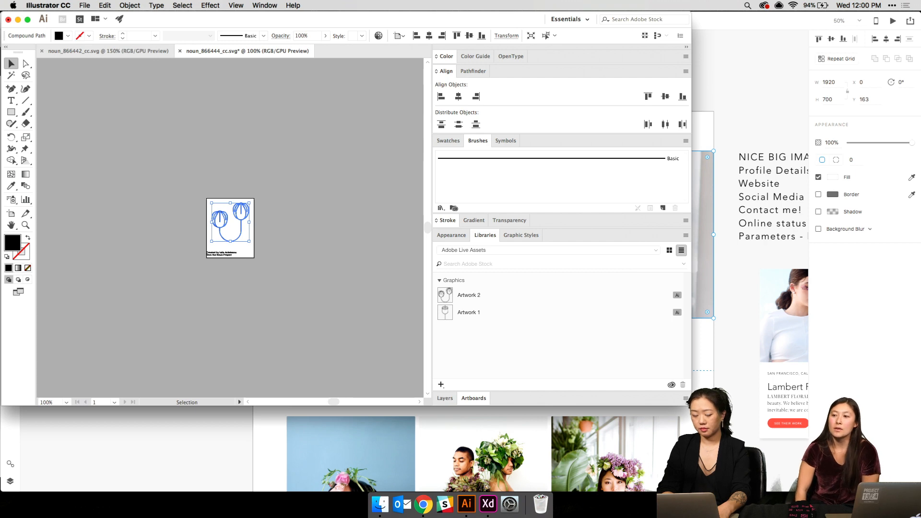
left_click_drag(689, 404, 920, 492)
left_click(282, 281)
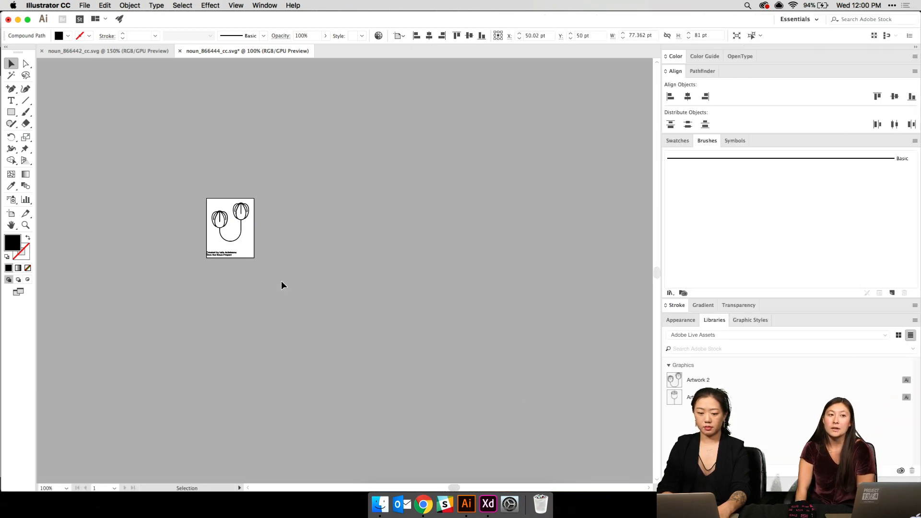
key("super+plus")
key("super+plus")
scroll(281, 281, "left", 8)
scroll(282, 281, "up", 3)
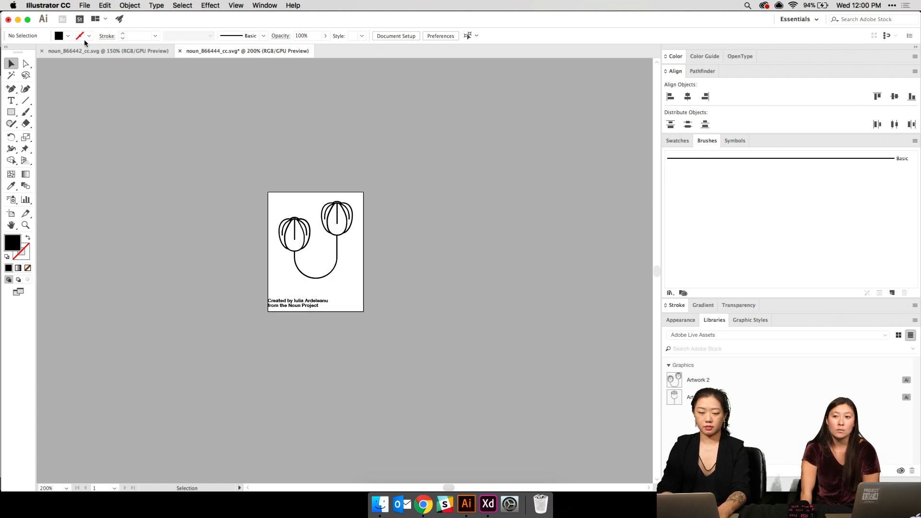
- Open recent file noun_866459_cc.svg, zoom in, and marquee-select the whole flower artwork
left_click(85, 5)
mouse_move(102, 50)
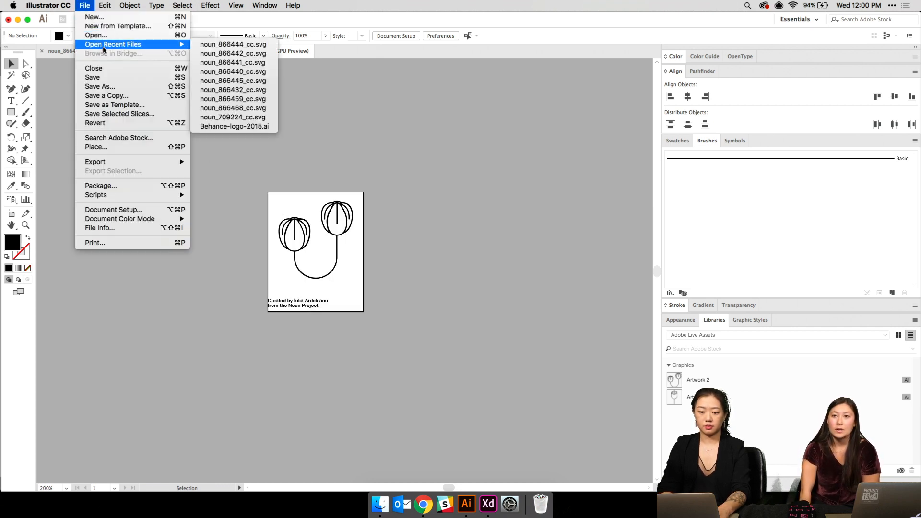
left_click(236, 100)
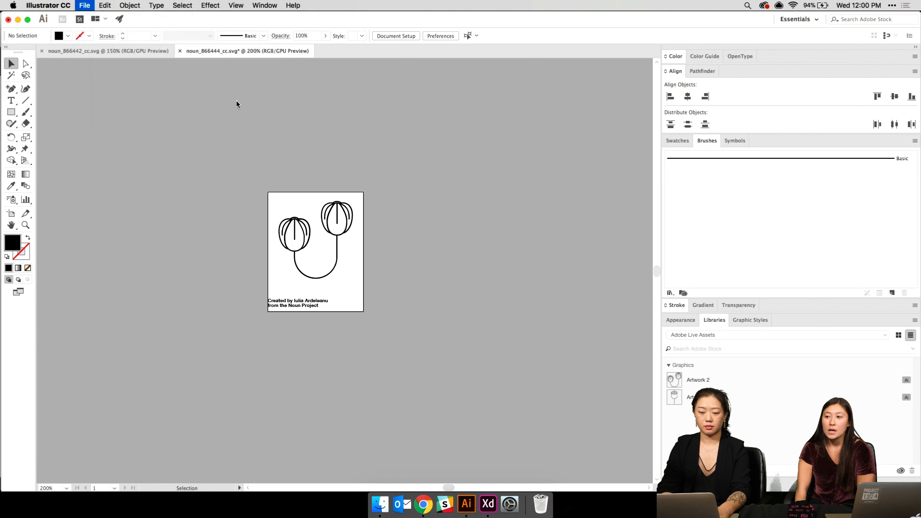
key("super+equal")
key("super+equal")
key("super+equal")
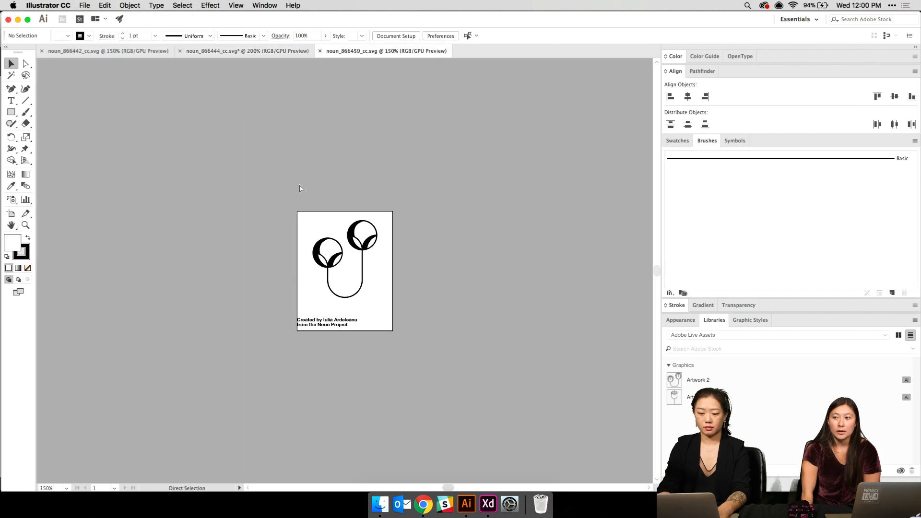
key("super+equal")
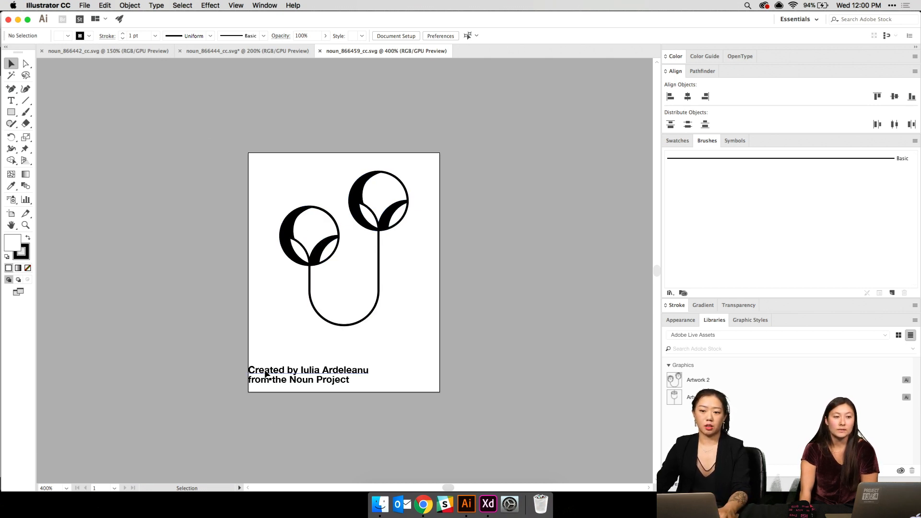
left_click_drag(232, 126, 474, 347)
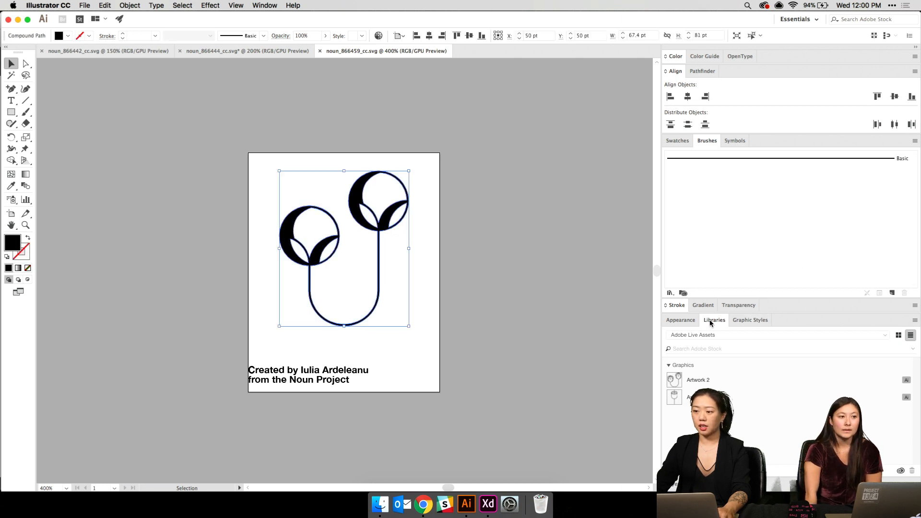
- Float and enlarge the Libraries panel, keeping Adobe Live Assets as the library
left_click(914, 141)
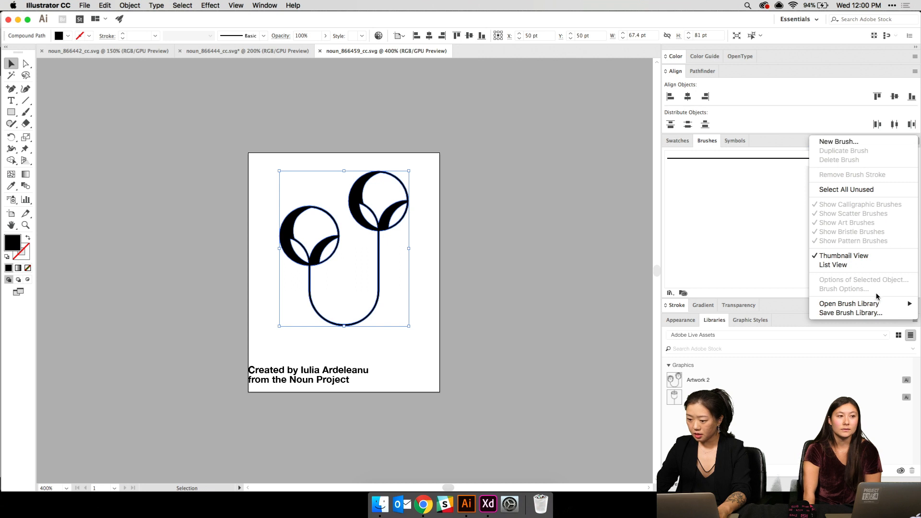
left_click(736, 212)
left_click_drag(710, 322, 479, 84)
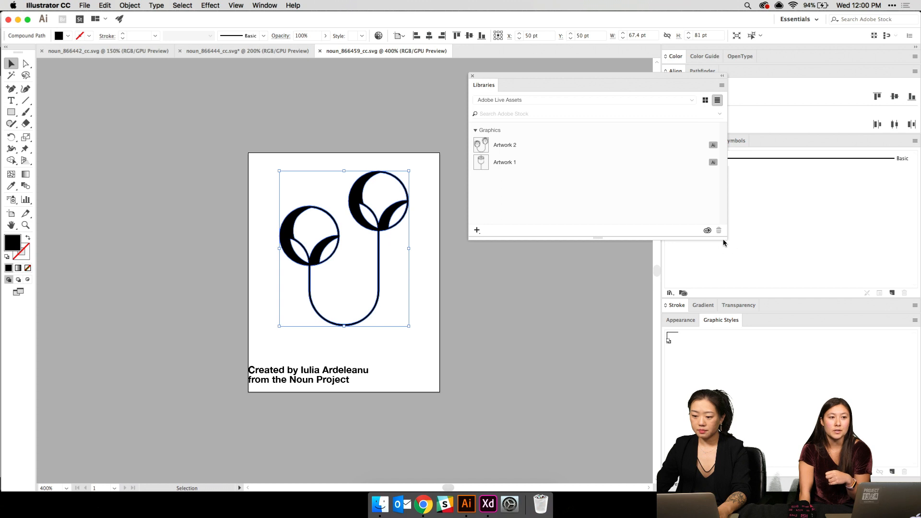
left_click_drag(725, 238, 718, 340)
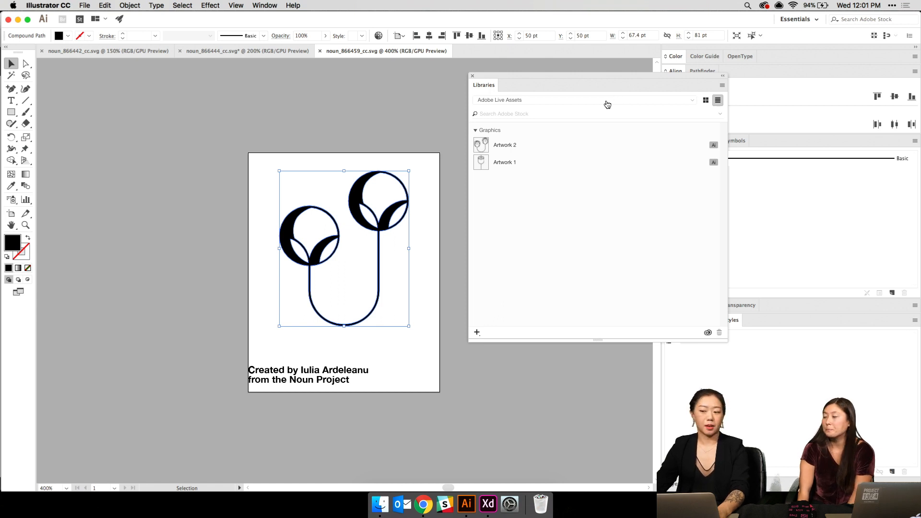
left_click(592, 103)
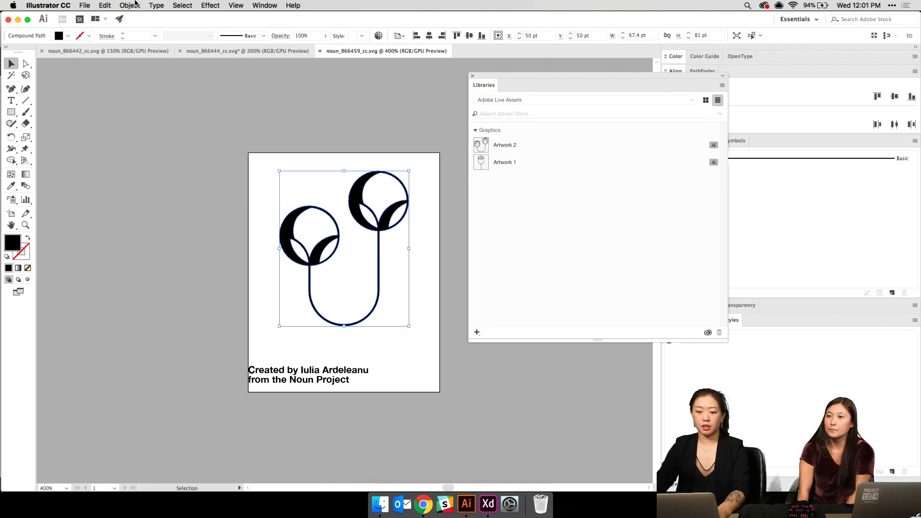
left_click(259, 5)
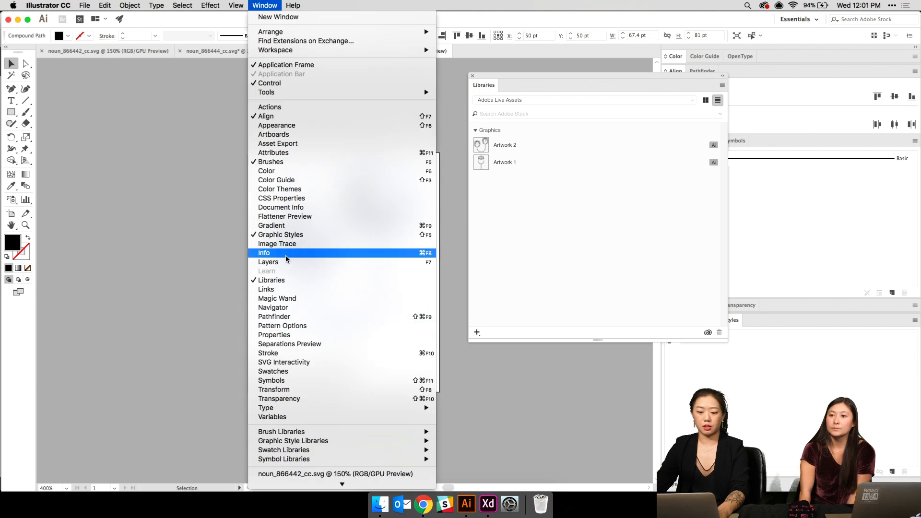
left_click(650, 140)
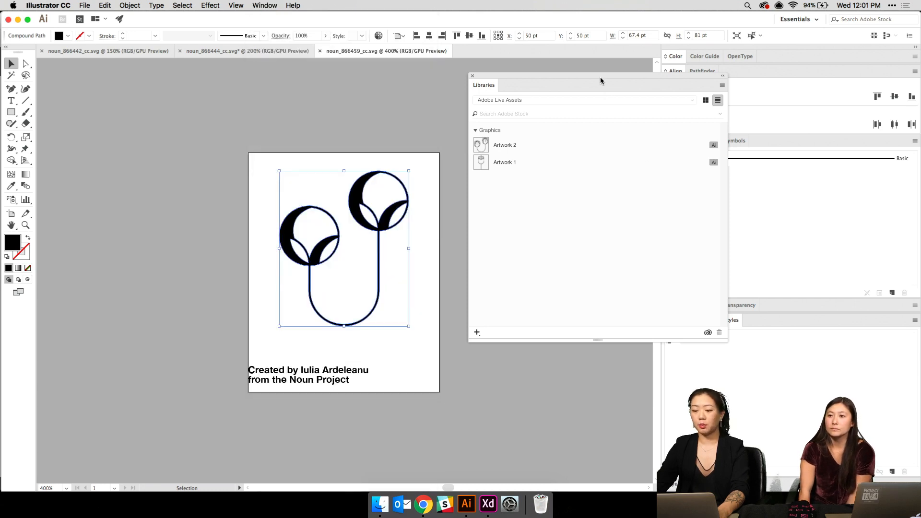
mouse_move(607, 76)
left_mouse_down()
mouse_move(571, 87)
mouse_move(618, 77)
left_mouse_up()
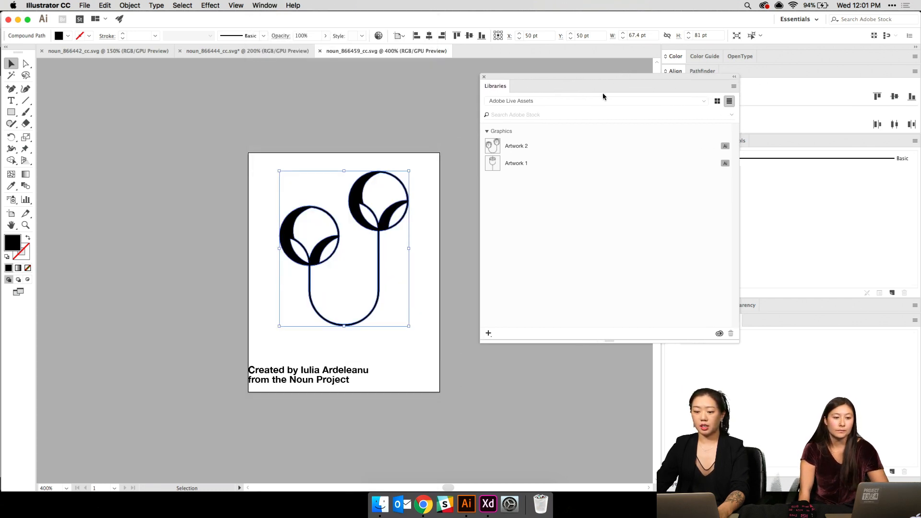
left_click(597, 101)
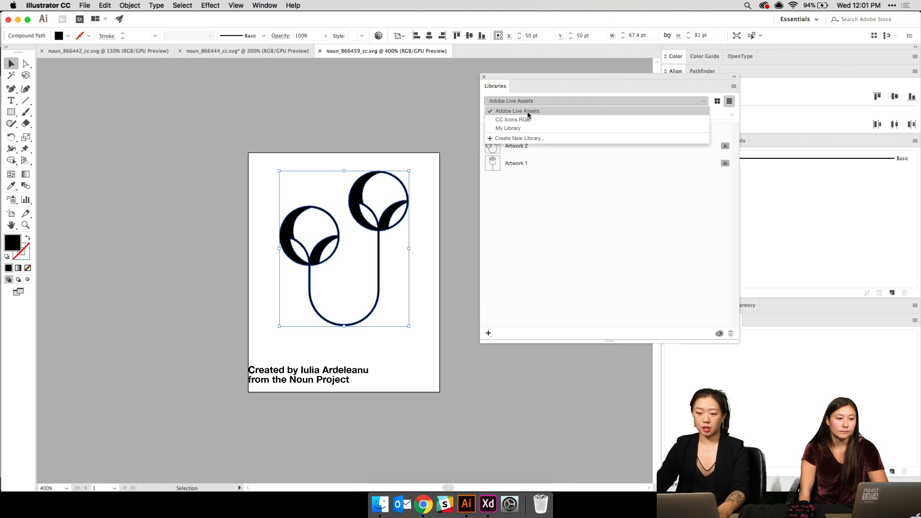
left_click(572, 220)
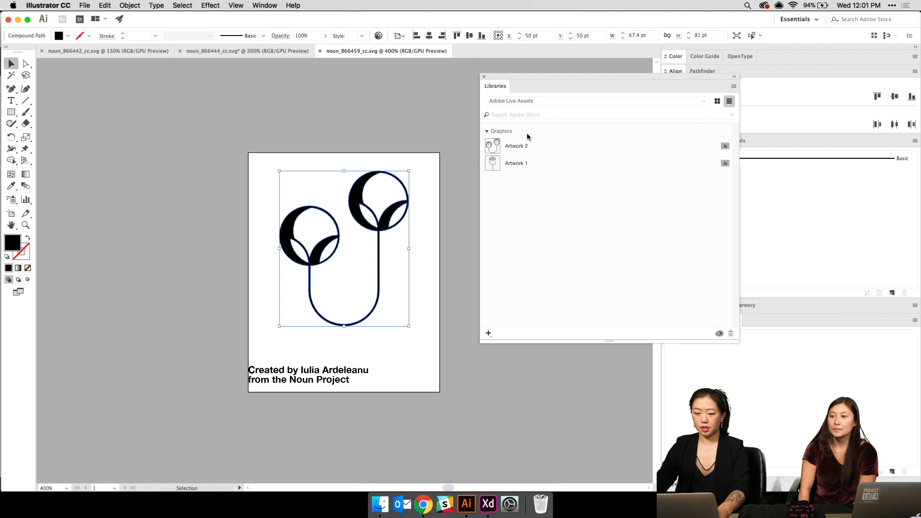
- Add the flower as Artwork 3 and delete the #000000 colour from the library
left_click(489, 333)
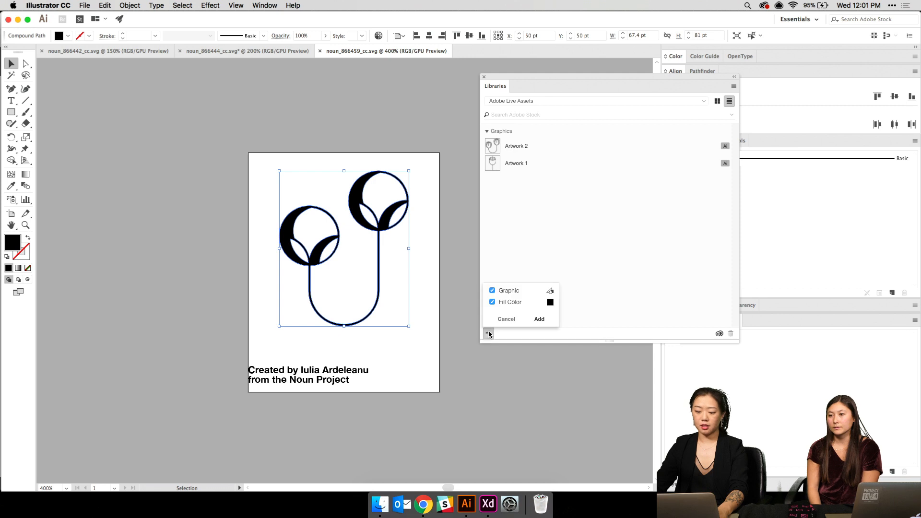
left_click(540, 319)
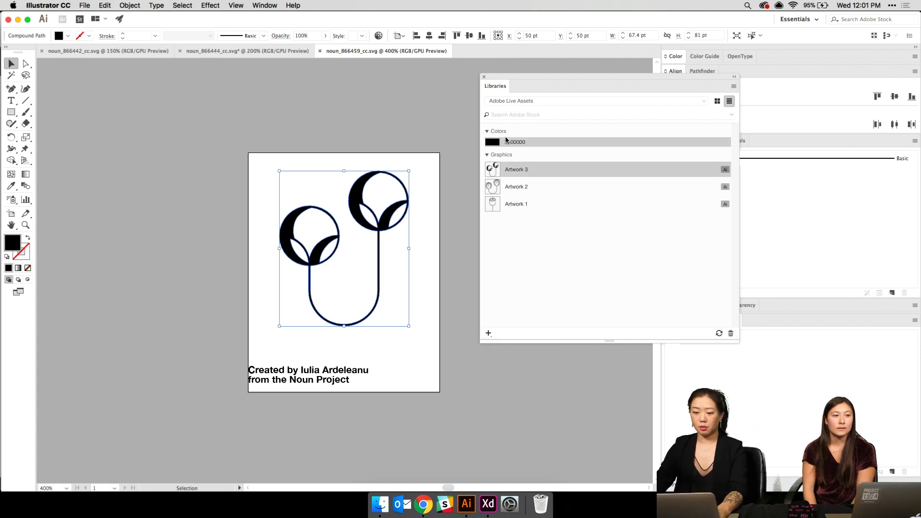
right_click(704, 145)
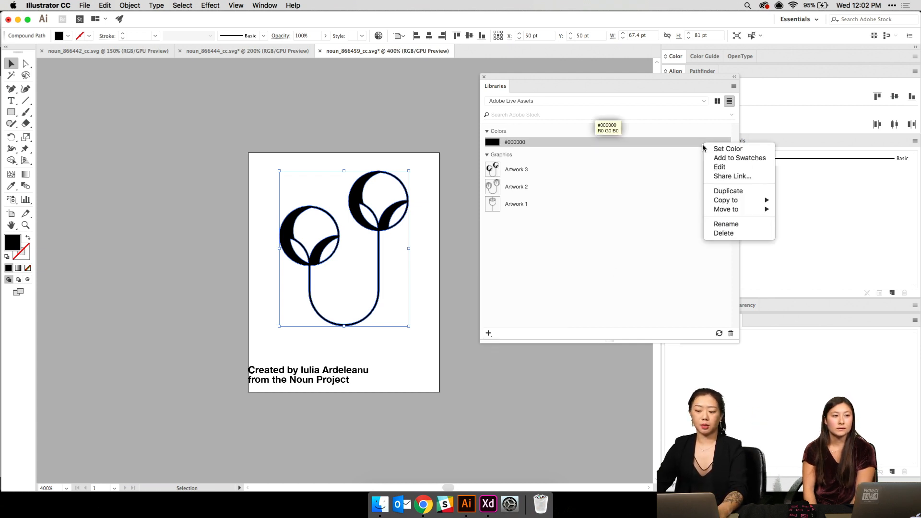
left_click(722, 233)
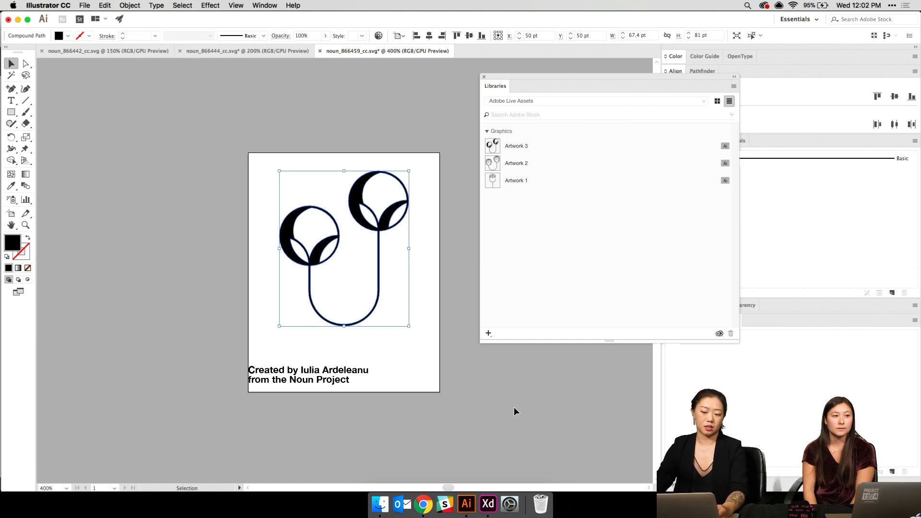
left_click(236, 108)
- Open recent files noun_709224_cc.svg and noun_866432_cc.svg
left_click(83, 5)
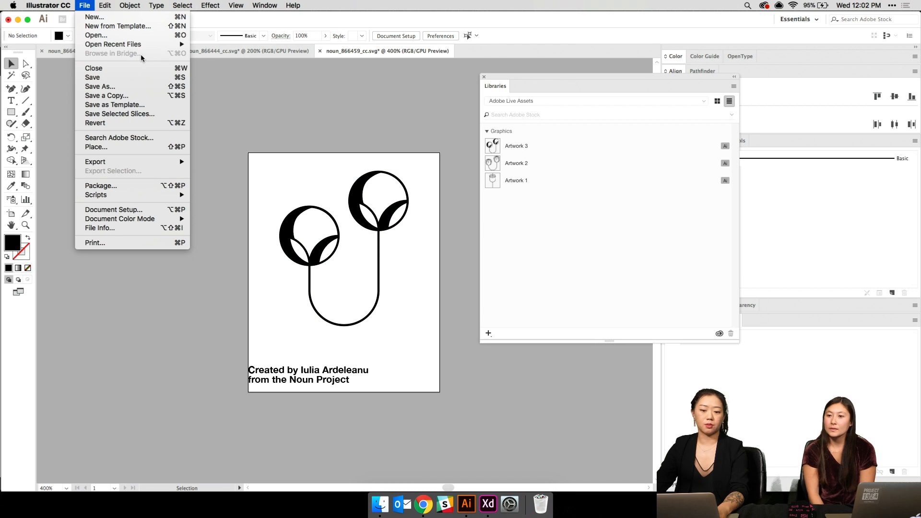
mouse_move(161, 44)
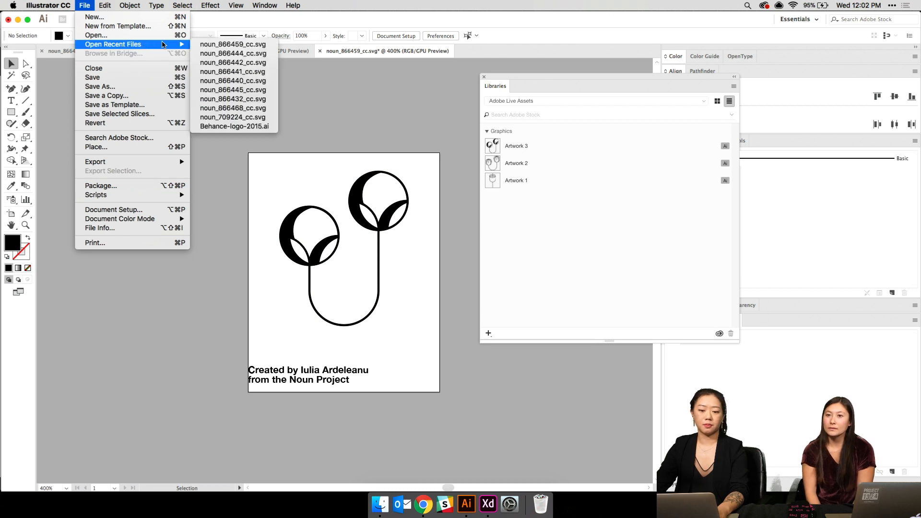
left_click(224, 118)
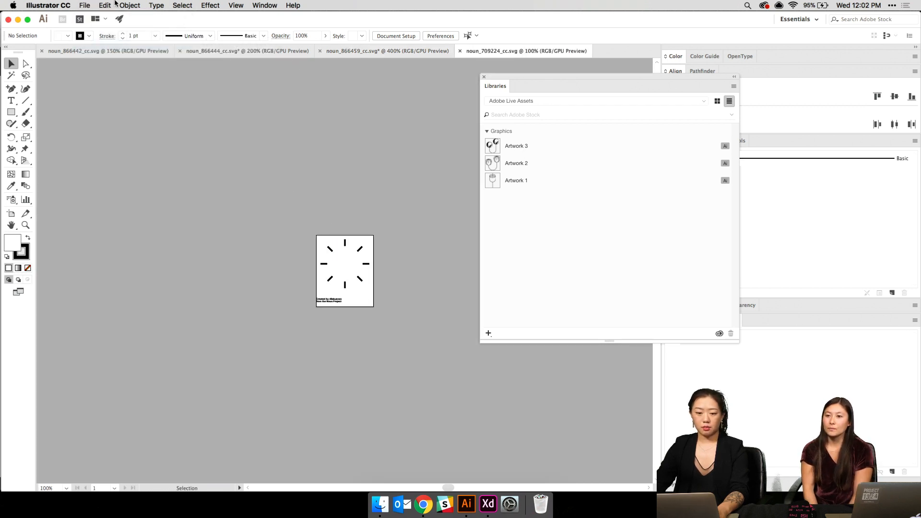
left_click(112, 4)
mouse_move(84, 5)
mouse_move(134, 44)
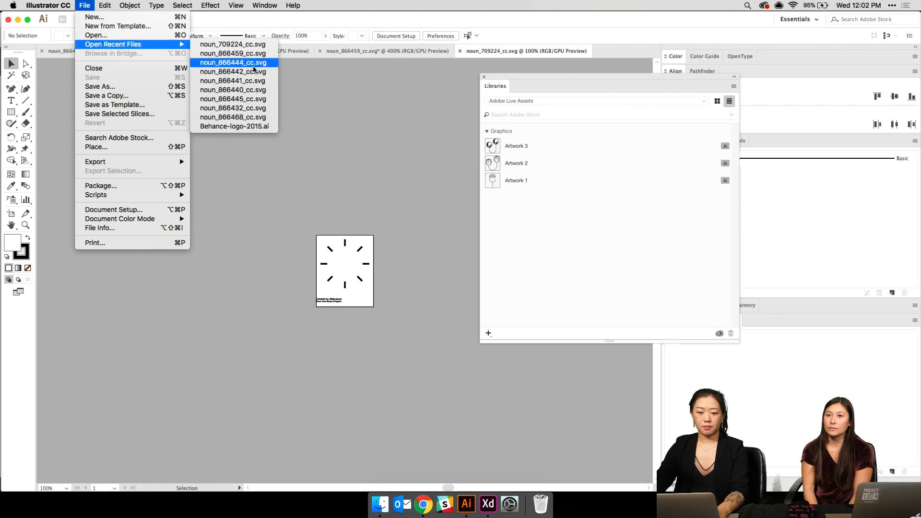
left_click(265, 110)
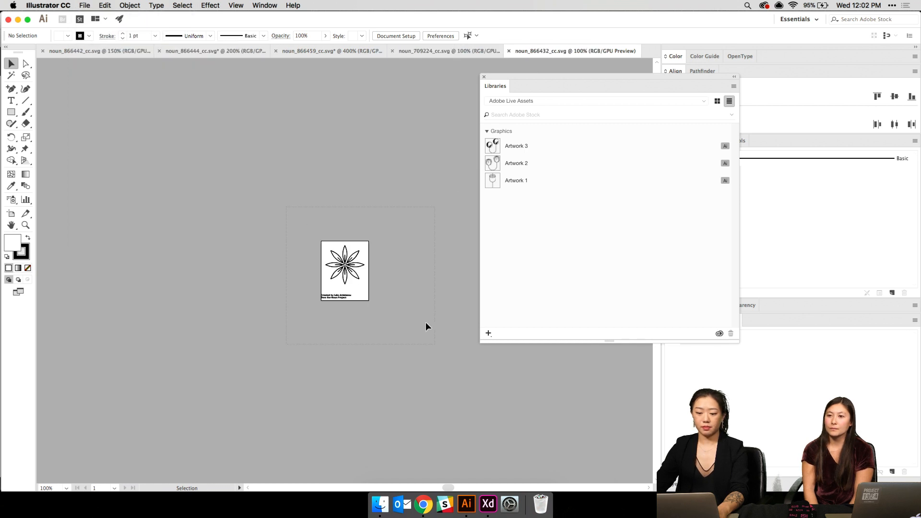
- Add the eight-petal flower artwork to the library as a graphic
left_click(345, 265)
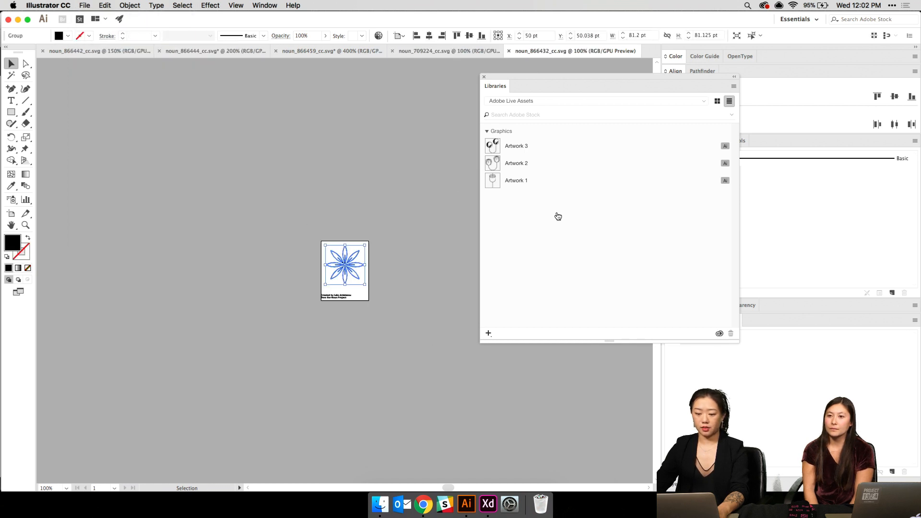
left_click(489, 332)
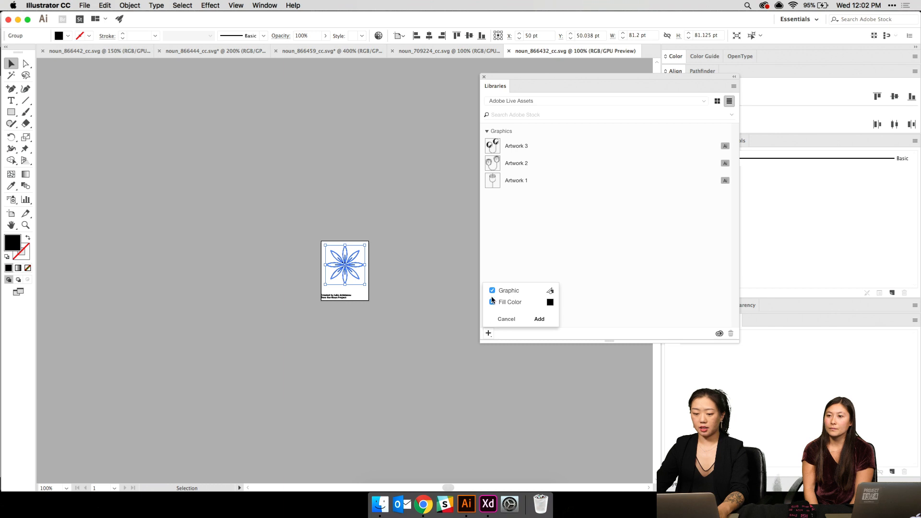
left_click(536, 321)
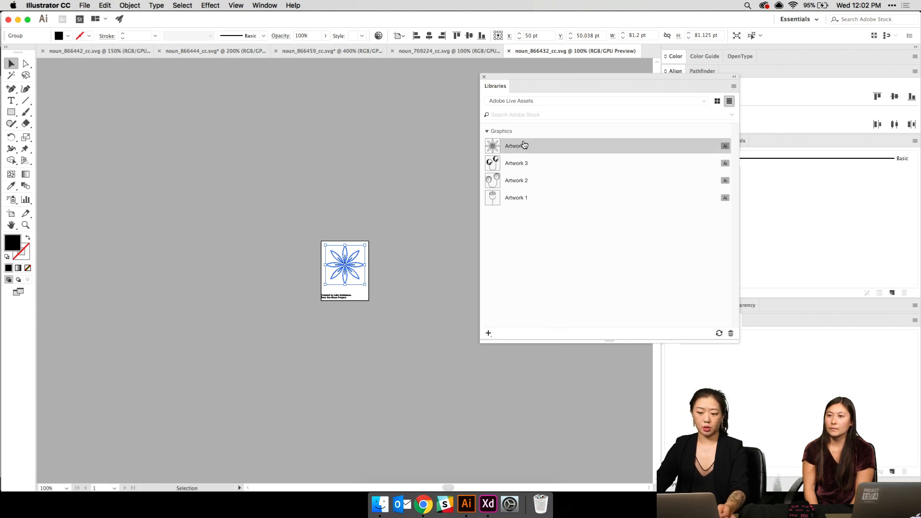
left_click(488, 503)
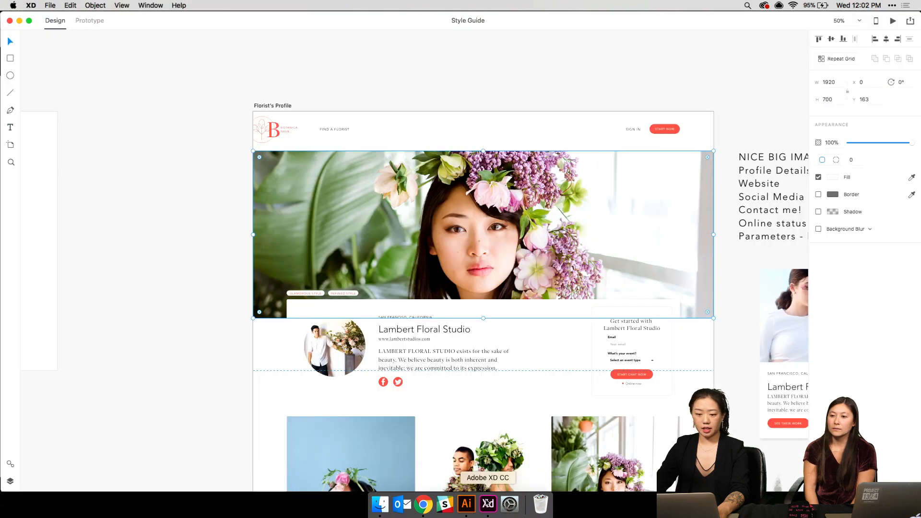
- Open CC Libraries and drag the Artwork 3 twin-bud flower onto the canvas above the artboard
left_click(52, 4)
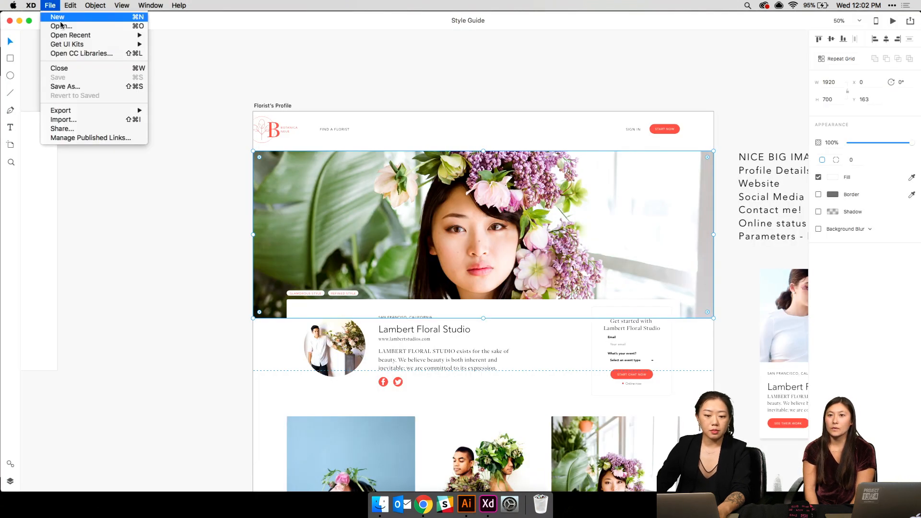
left_click(75, 54)
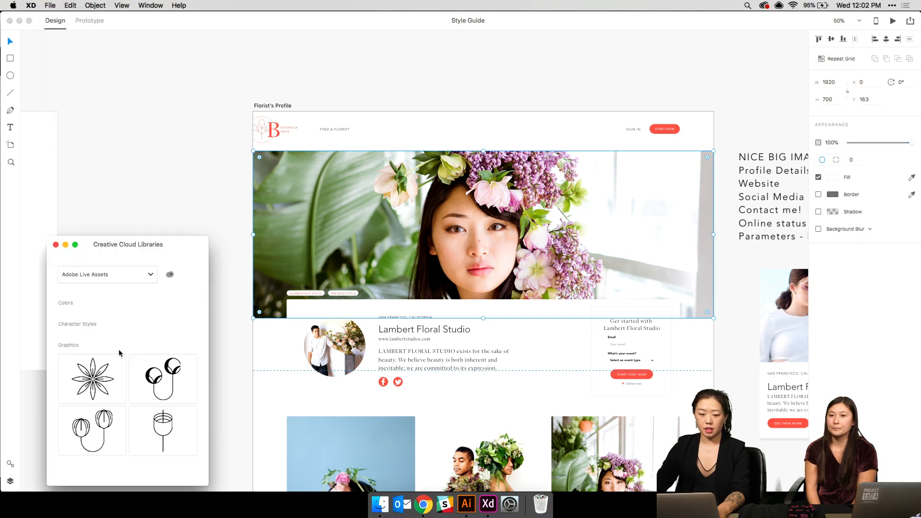
left_click_drag(142, 252, 277, 88)
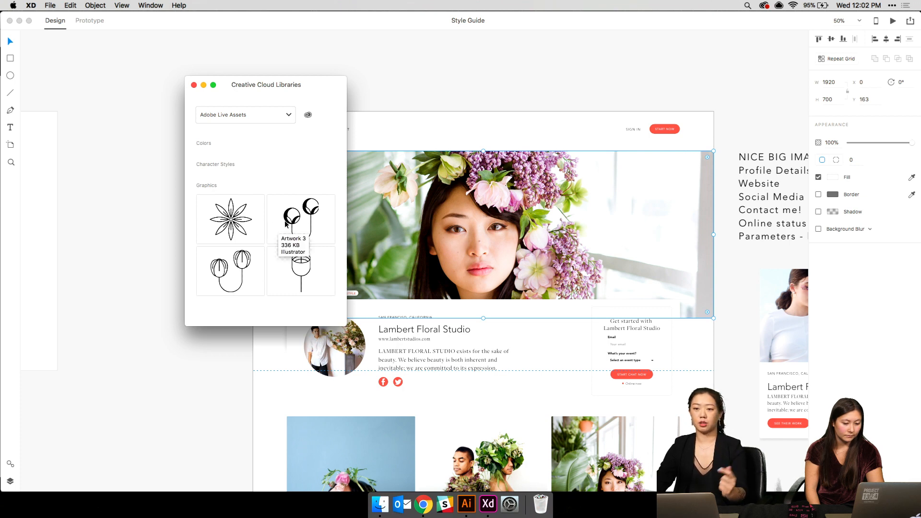
left_click_drag(287, 221, 444, 87)
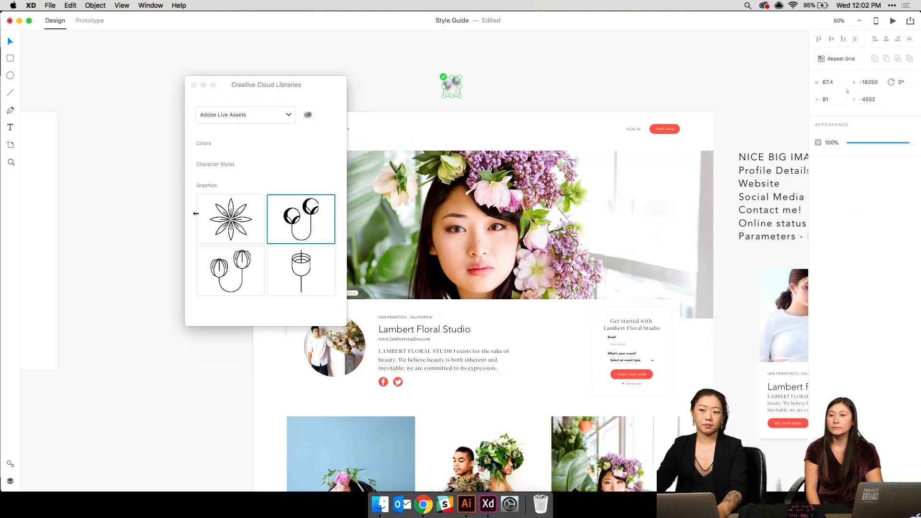
- Drag the twin-tulip and single-bud graphics from the library onto the canvas
left_click_drag(229, 276, 495, 71)
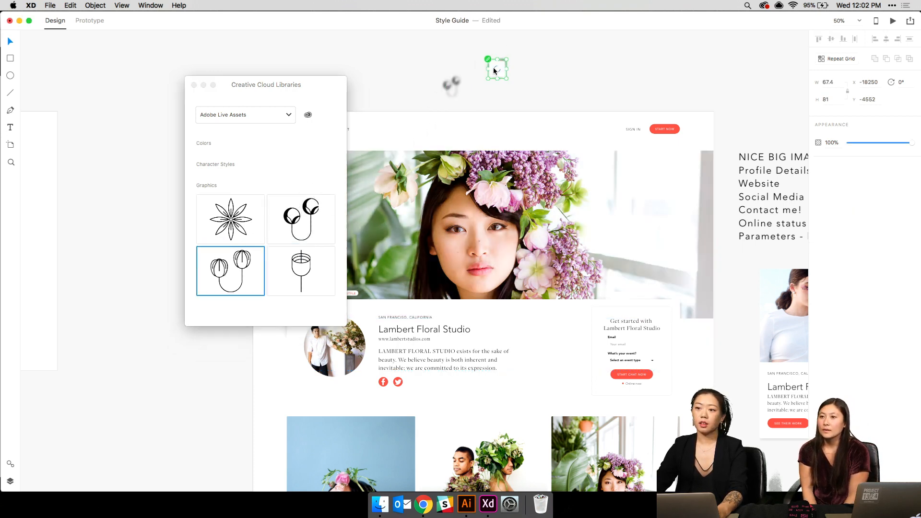
left_click(442, 75)
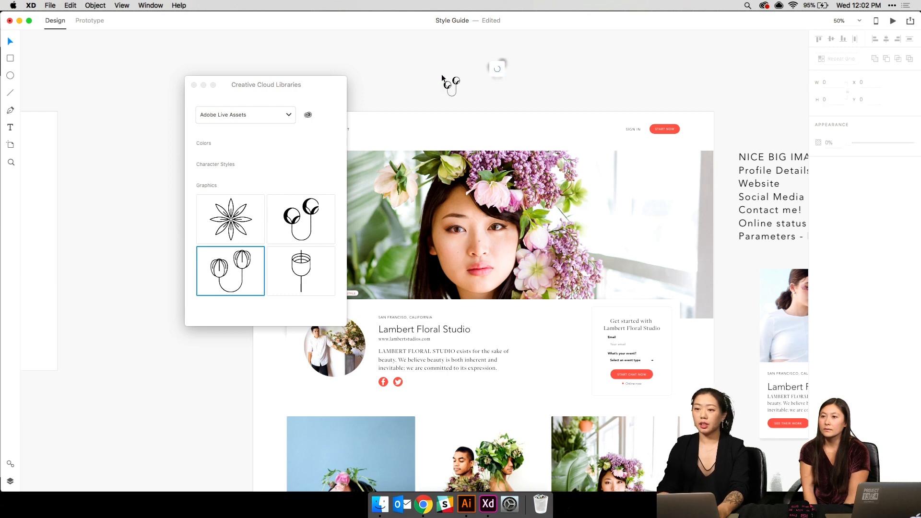
key("super+plus")
scroll(490, 144, "up", 4)
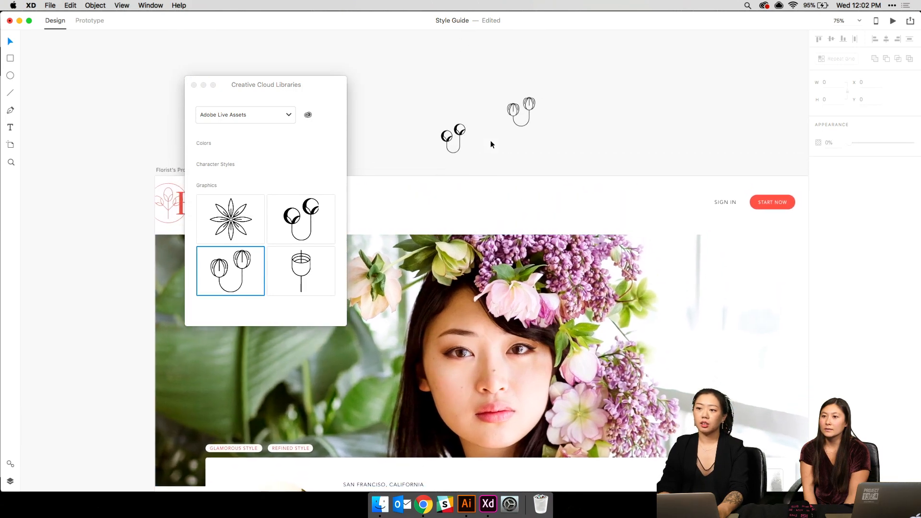
left_click_drag(296, 261, 496, 149)
- Check the context menu options for the twin-tulip and single-bud graphics without applying any
left_click_drag(428, 86, 562, 154)
left_click(517, 103)
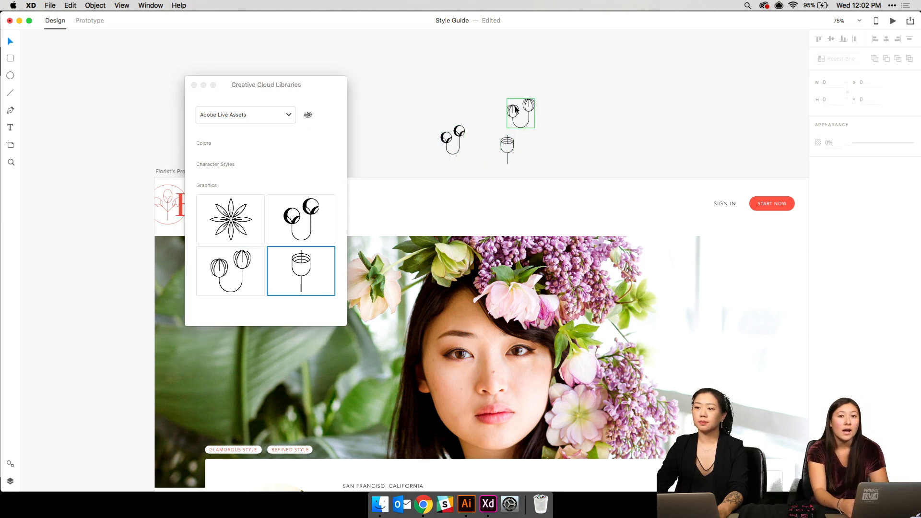
left_click(513, 110)
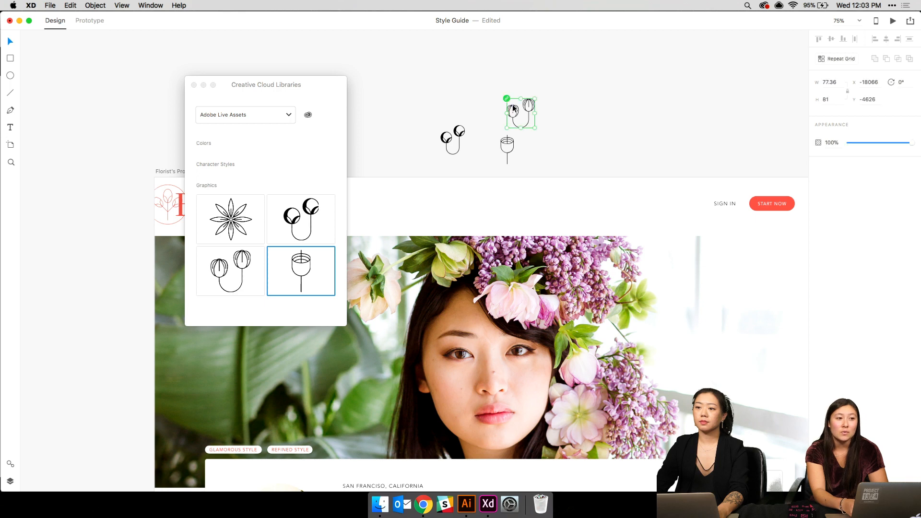
right_click(513, 110)
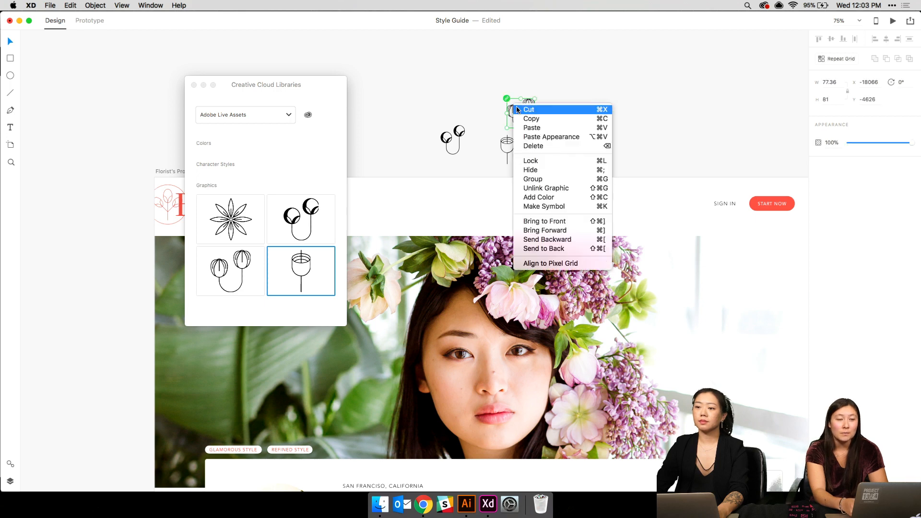
left_click(552, 180)
left_click(589, 64)
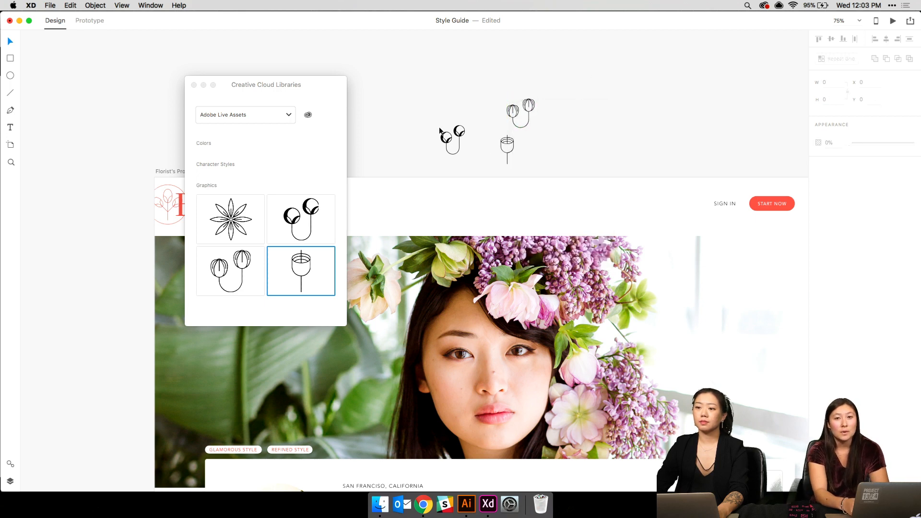
left_click_drag(439, 129, 512, 150)
right_click(509, 146)
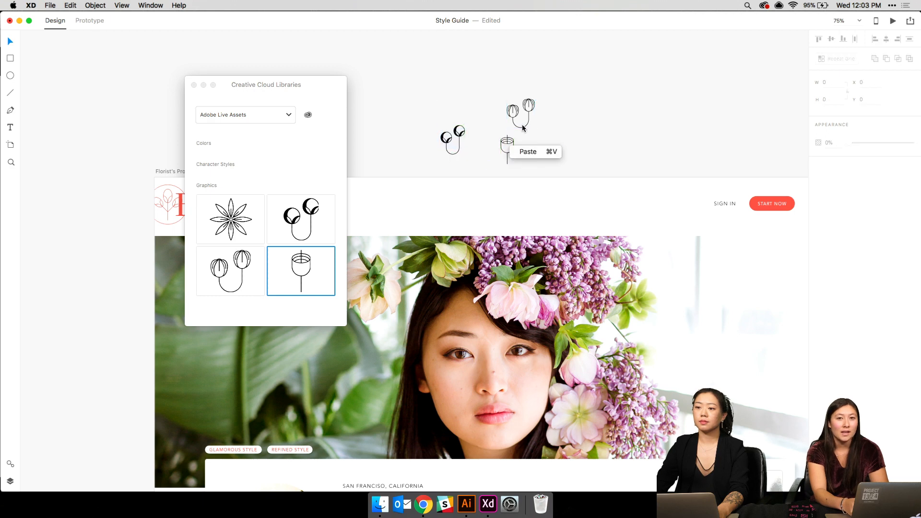
left_click(522, 128)
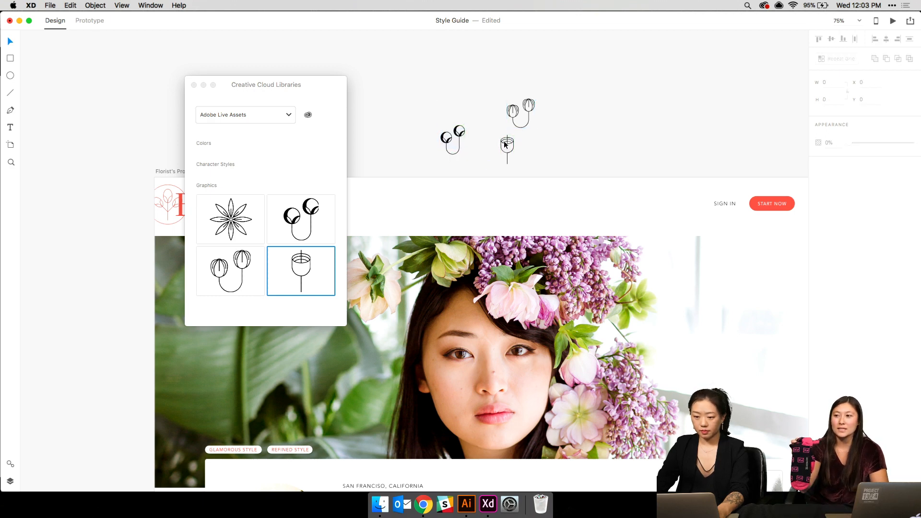
left_click(505, 144)
right_click(503, 143)
left_click(427, 80)
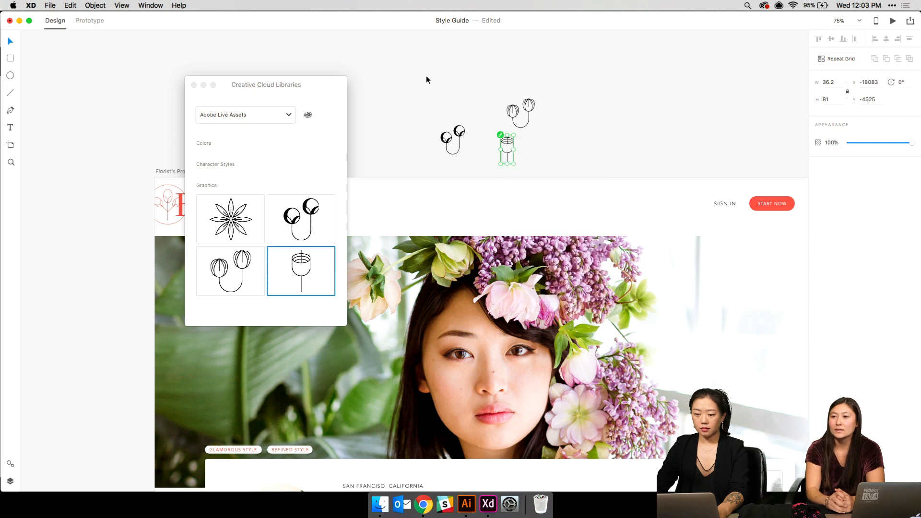
left_click(427, 80)
- Unlink the round twin-bud graphic from the CC library
left_click_drag(439, 108, 461, 142)
right_click(457, 126)
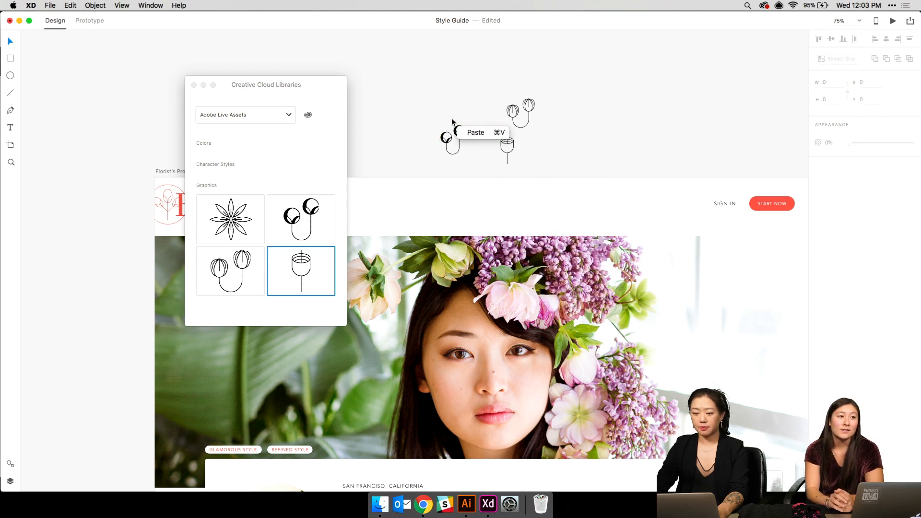
left_click(455, 131)
right_click(455, 128)
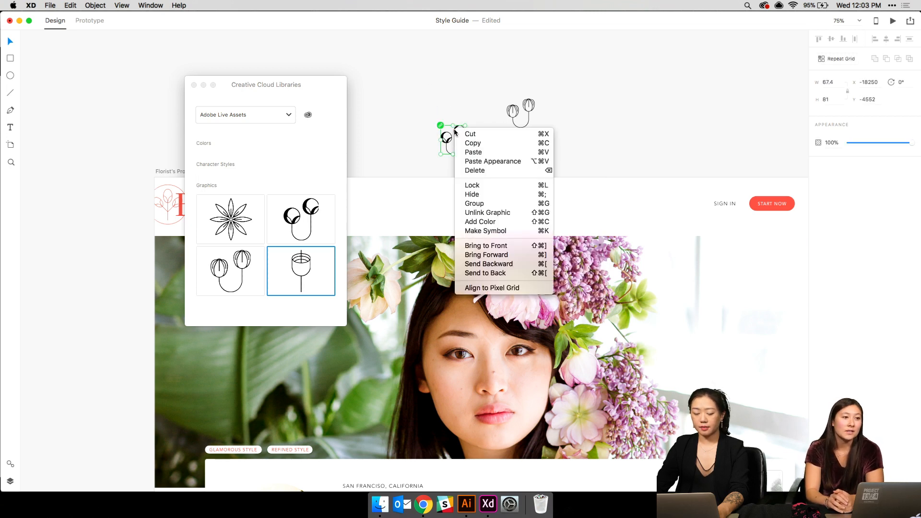
left_click(476, 211)
left_click_drag(416, 79, 529, 153)
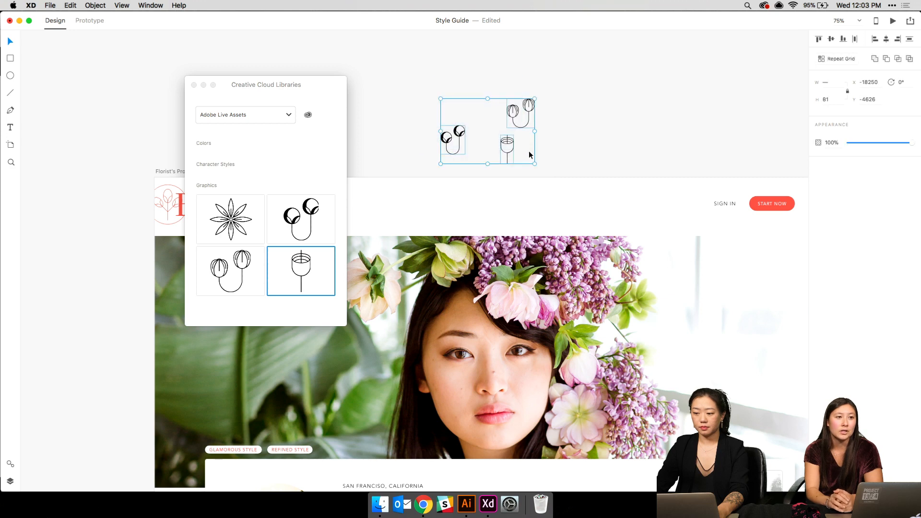
left_click(516, 117)
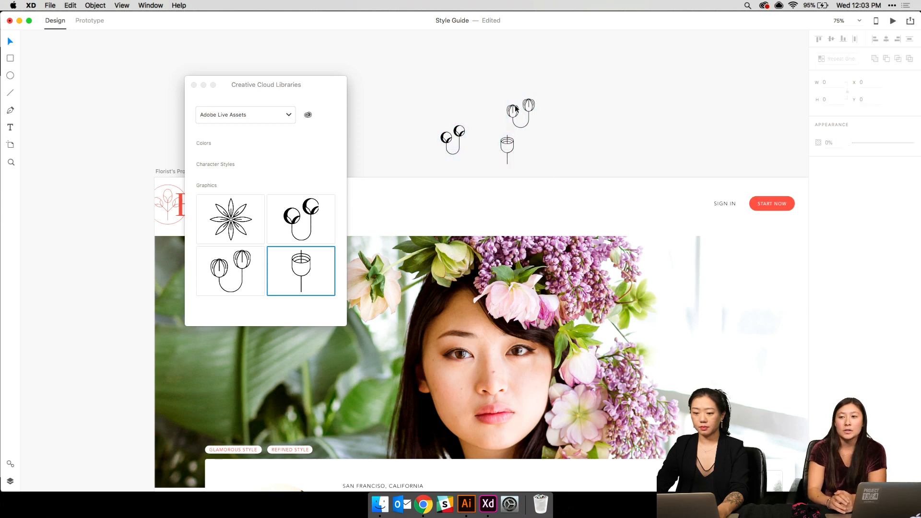
left_click(516, 108)
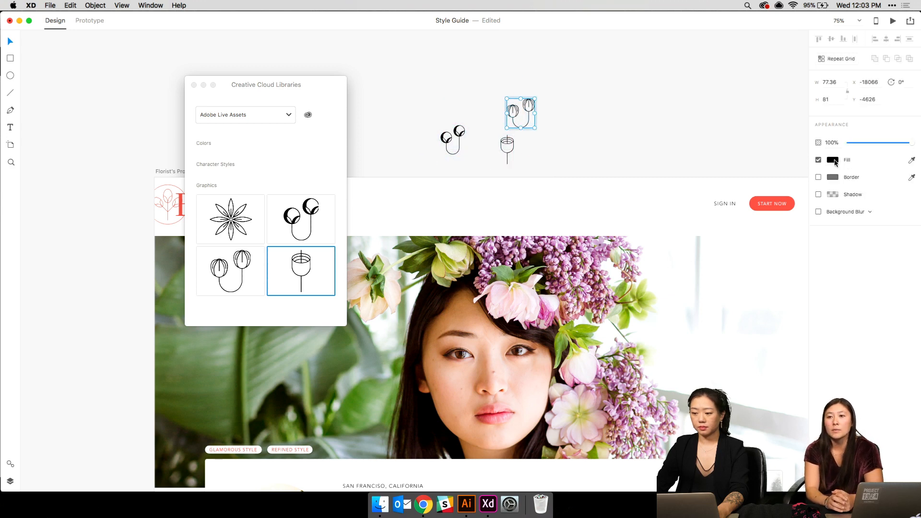
- Set the twin-tulip and single-bud graphics' fill to the red swatch
left_click(833, 160)
left_click(754, 217)
left_click(550, 144)
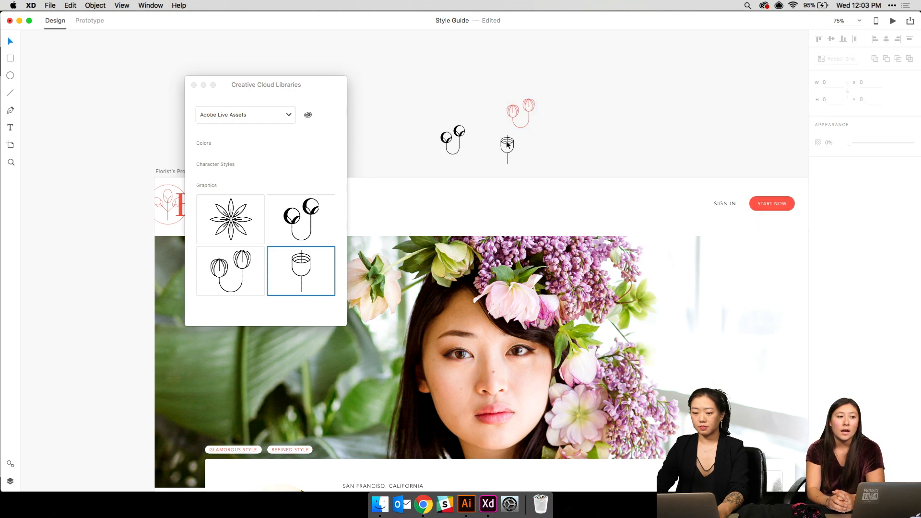
left_click(507, 143)
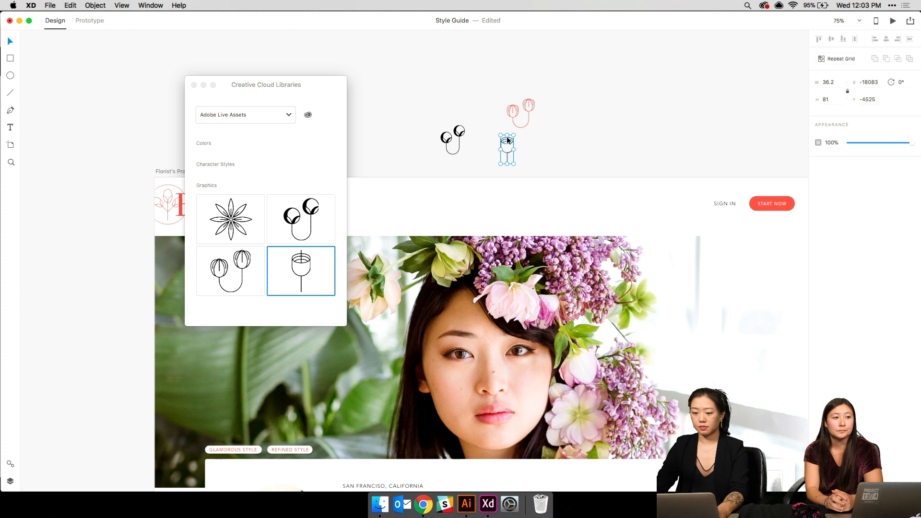
left_click(837, 160)
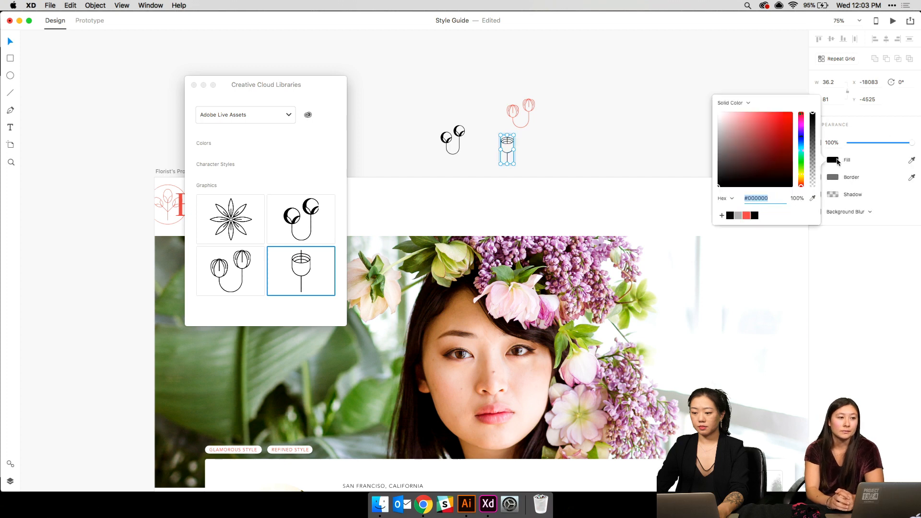
left_click(747, 215)
- Delete the round twin-bud graphic and close the CC Libraries panel
left_click_drag(417, 117, 478, 156)
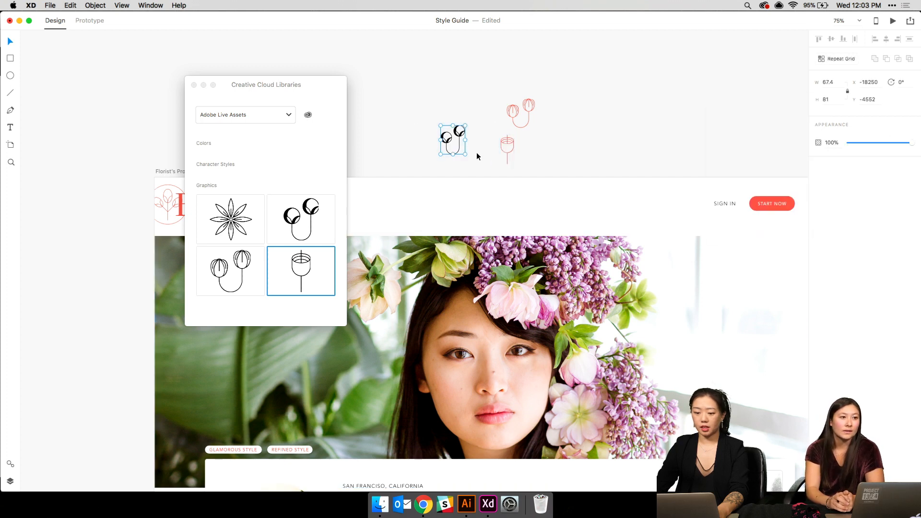
key("Delete")
left_click(194, 86)
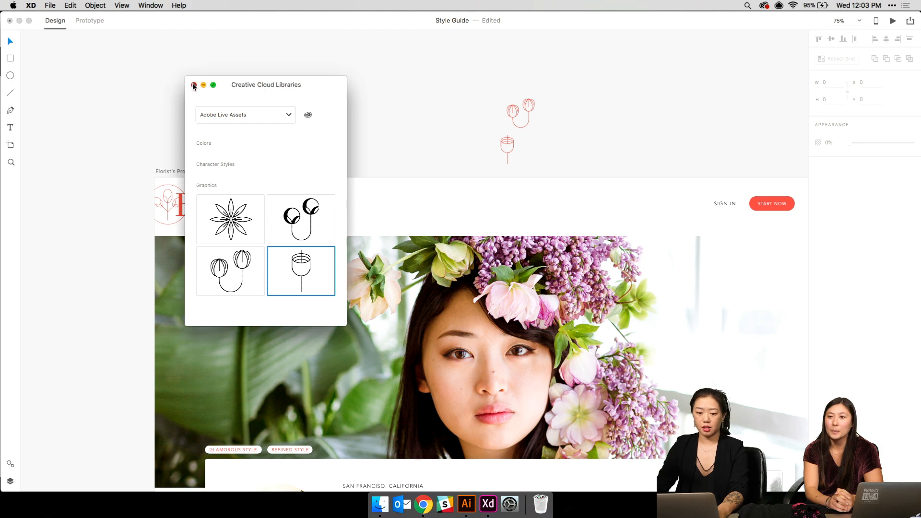
left_click(194, 85)
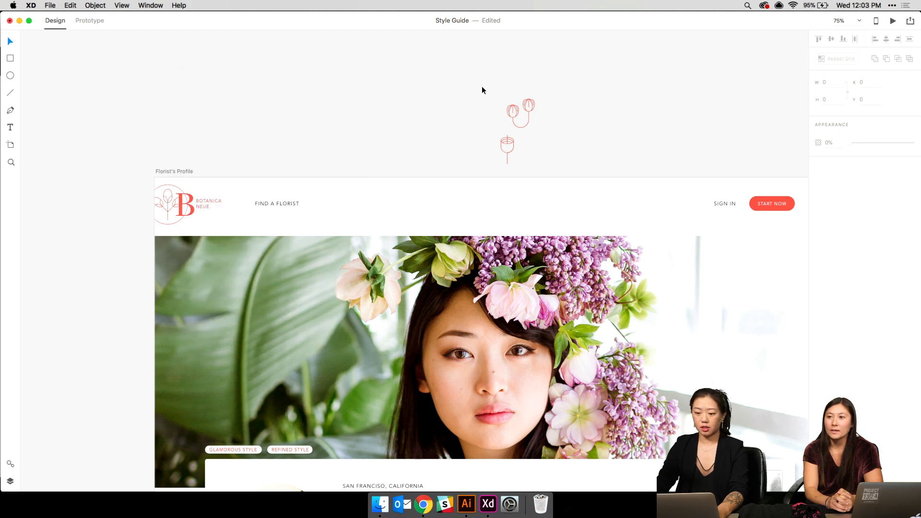
- Move the red twin-tulip graphic onto the artboard's top-right area
left_click(522, 109)
key("super+1")
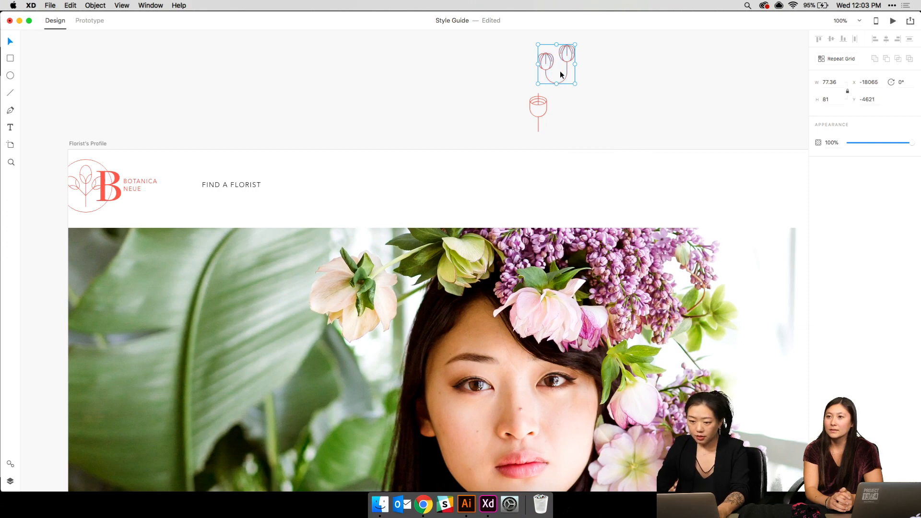
left_click_drag(559, 69, 751, 212)
left_click_drag(603, 176, 462, 153)
- Move the tulip icon to the profile header's top-right area and zoom to 75%
left_click(391, 81)
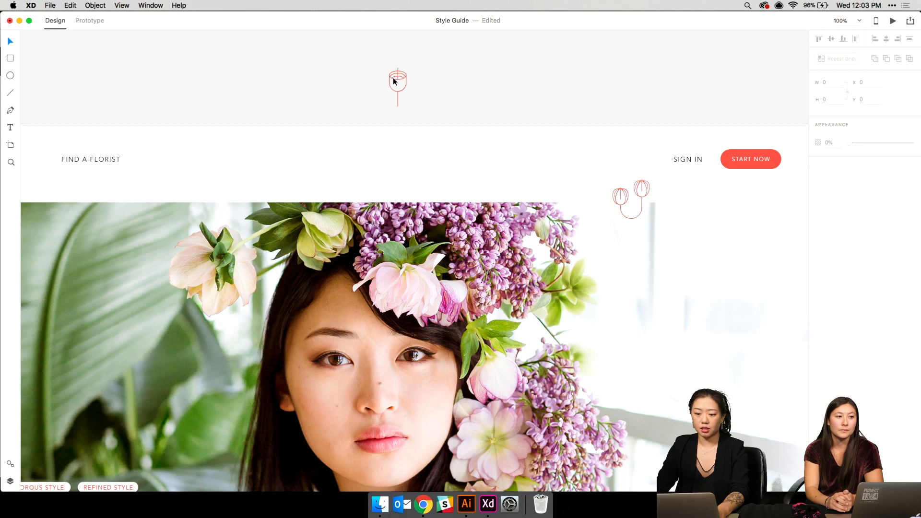
left_click(391, 82)
left_click_drag(392, 83, 279, 152)
left_click_drag(270, 198, 656, 212)
left_click(669, 230)
key("super+minus")
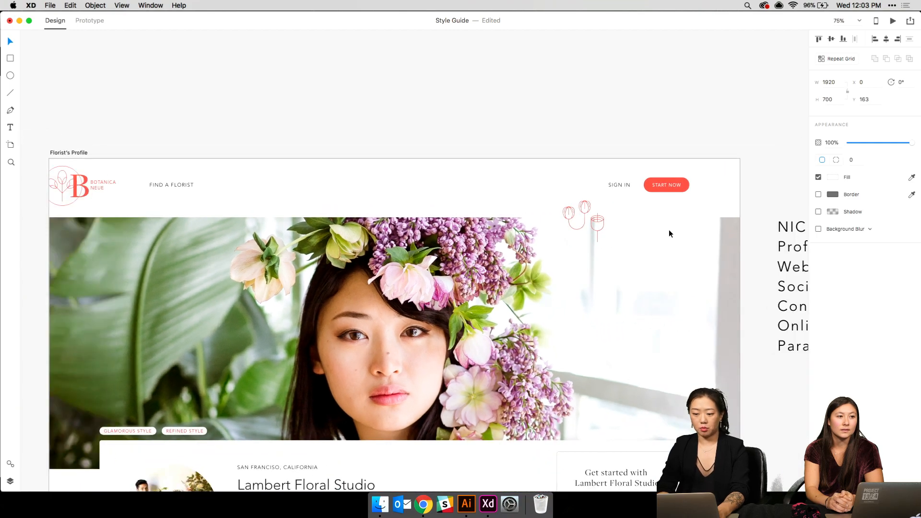
- Select the squiggle decoration group and the small circle on the Landing Page hover artboard
scroll(668, 234, "up", 10)
scroll(669, 231, "down", 15)
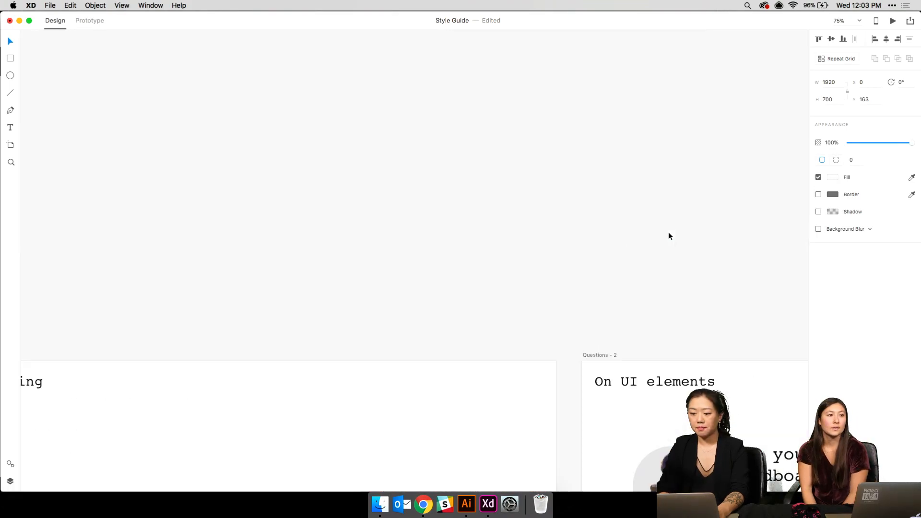
scroll(669, 231, "right", 10)
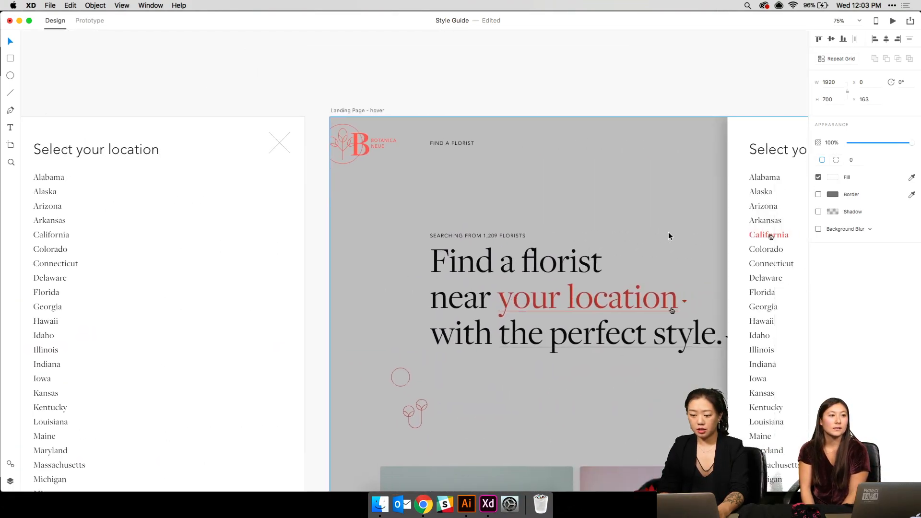
scroll(680, 192, "left", 3)
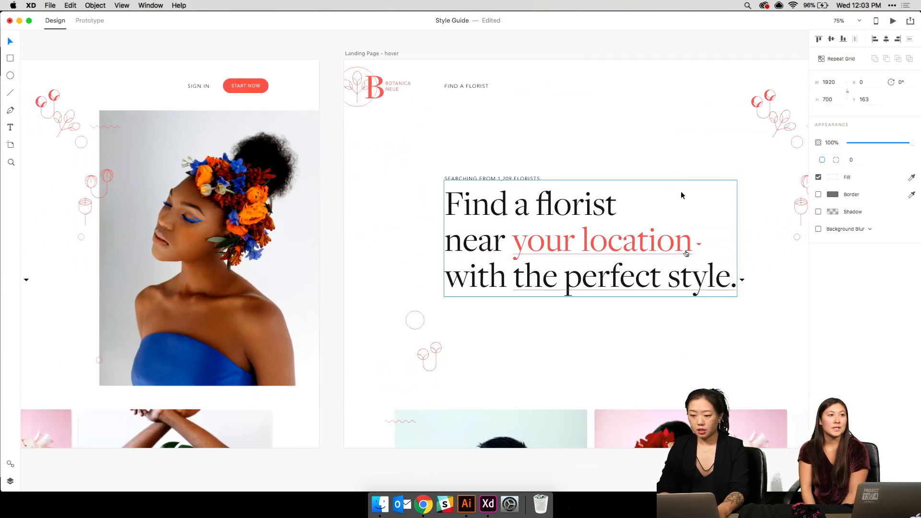
scroll(681, 192, "right", 4)
left_click(717, 143)
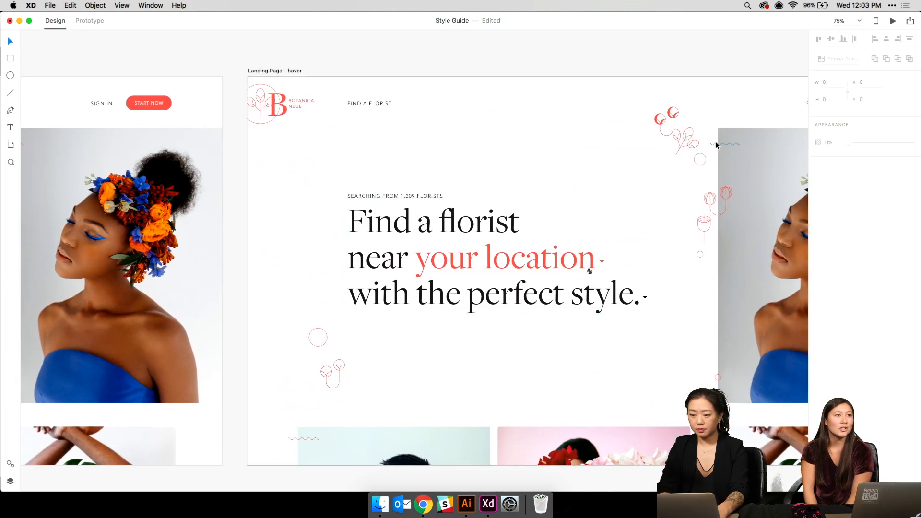
left_click(717, 144)
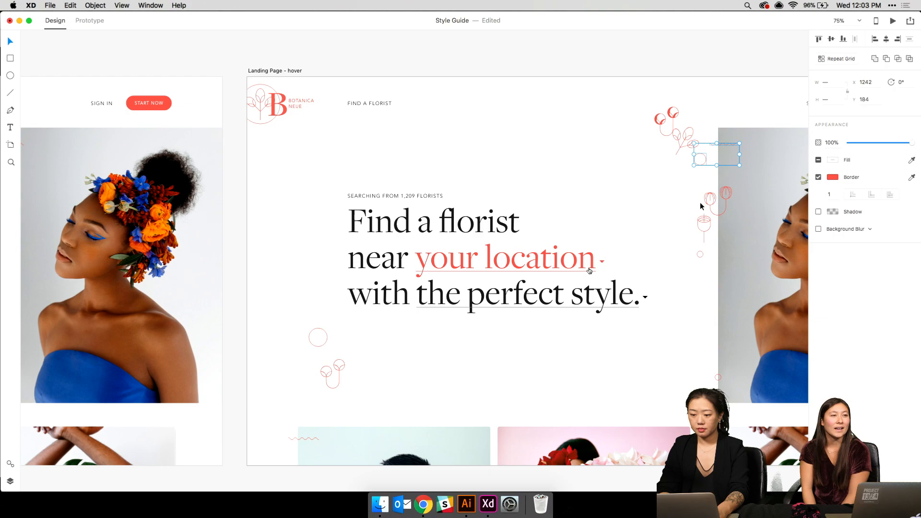
left_click(701, 255, "shift")
scroll(701, 257, "up", 15)
scroll(701, 258, "up", 20)
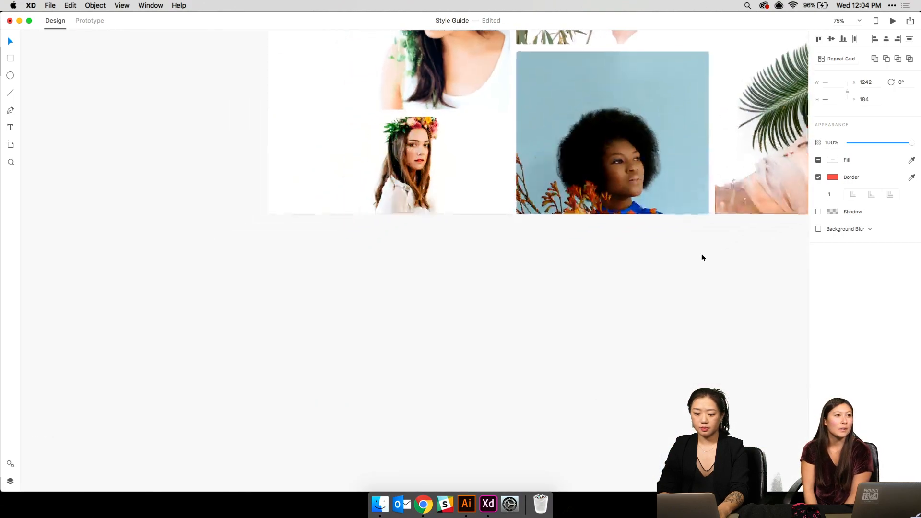
scroll(702, 257, "up", 7)
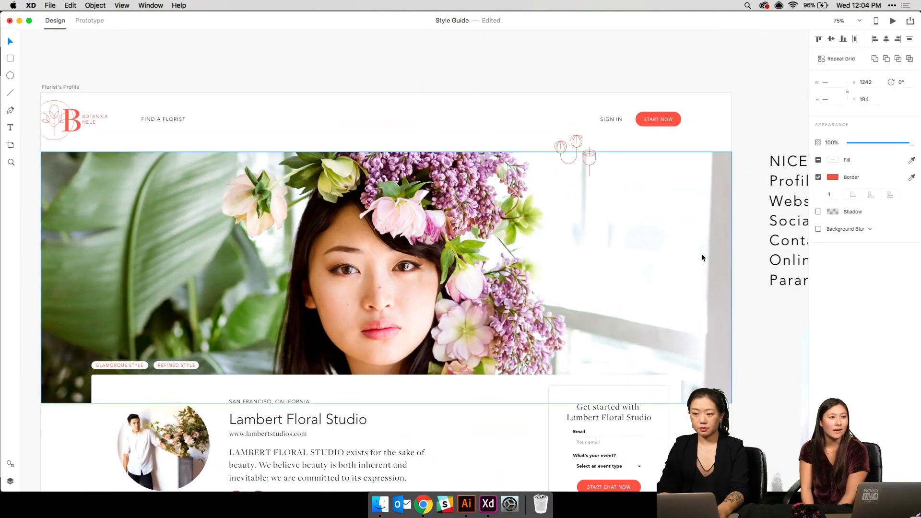
- Paste the decorations, place one circle beside Sign In and an unfilled one at the hero's lower left
key("super+v")
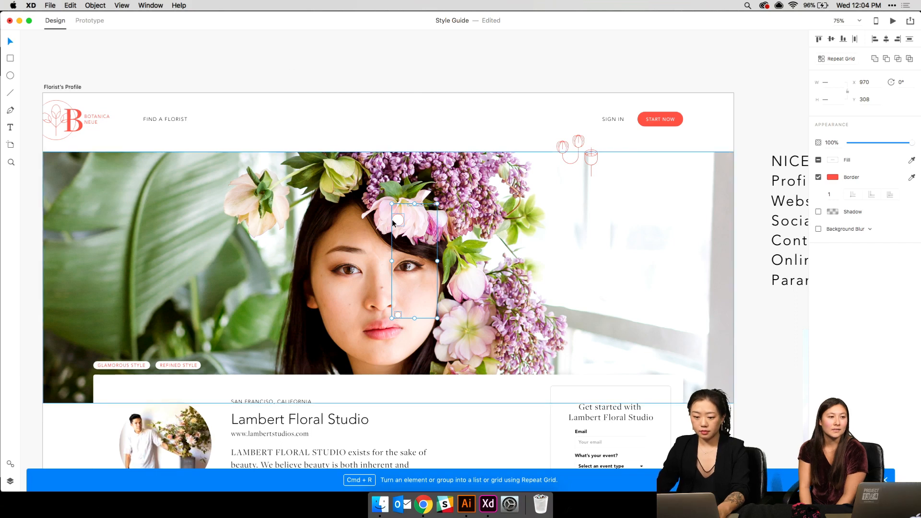
left_click_drag(437, 192, 456, 46)
left_click(431, 63)
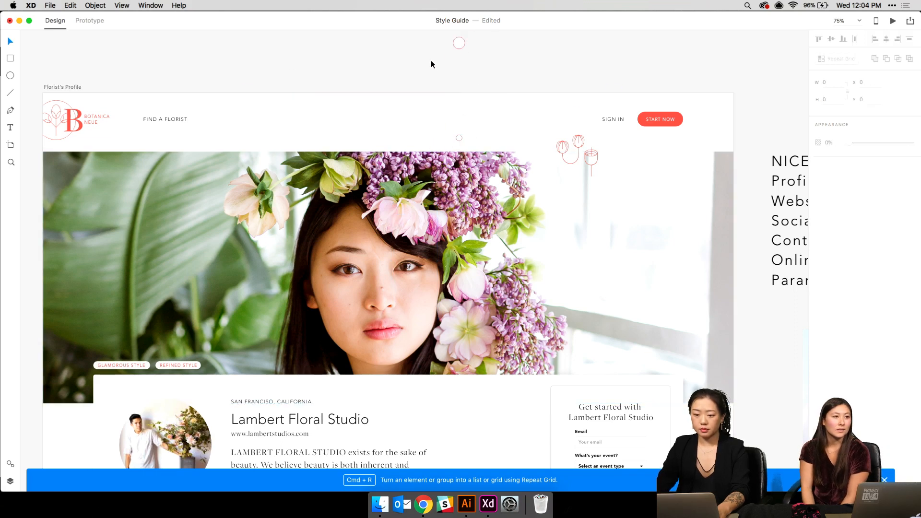
left_click(460, 45)
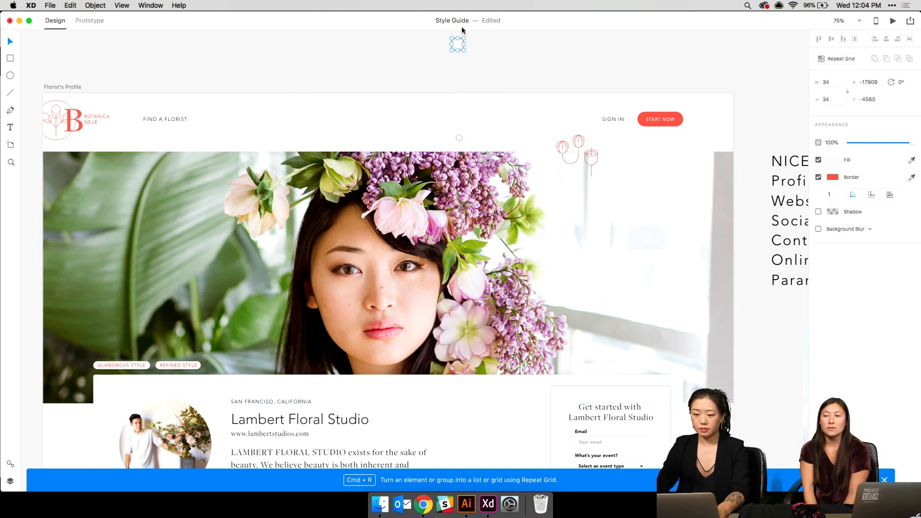
left_click_drag(458, 46, 554, 120)
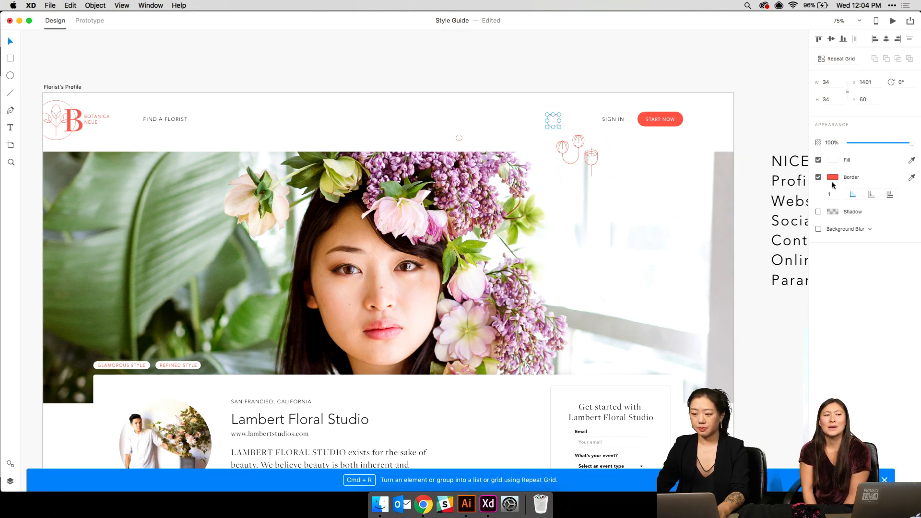
left_click(416, 89)
left_click(458, 138)
left_click_drag(458, 140, 78, 411)
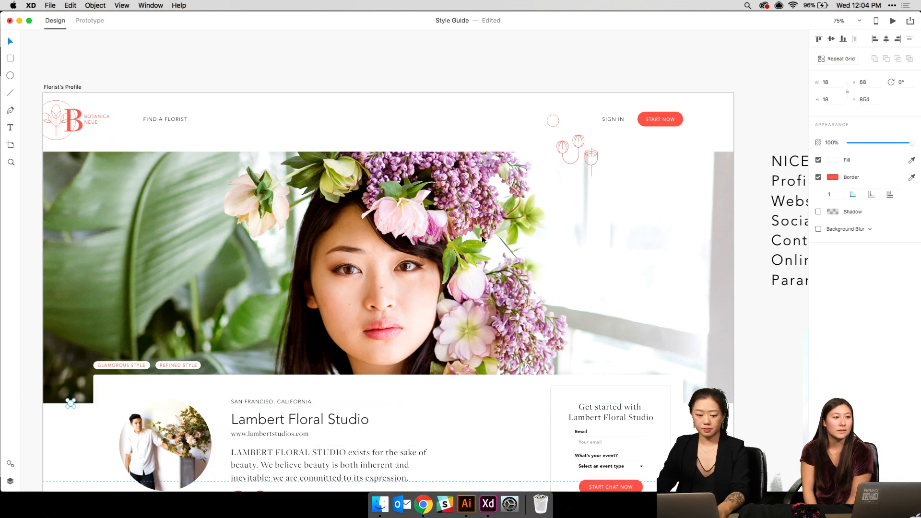
left_click(819, 160)
- Move the wavy line down onto the profile artboard, then zoom out to 25%
scroll(583, 163, "left", 5)
scroll(583, 164, "up", 3)
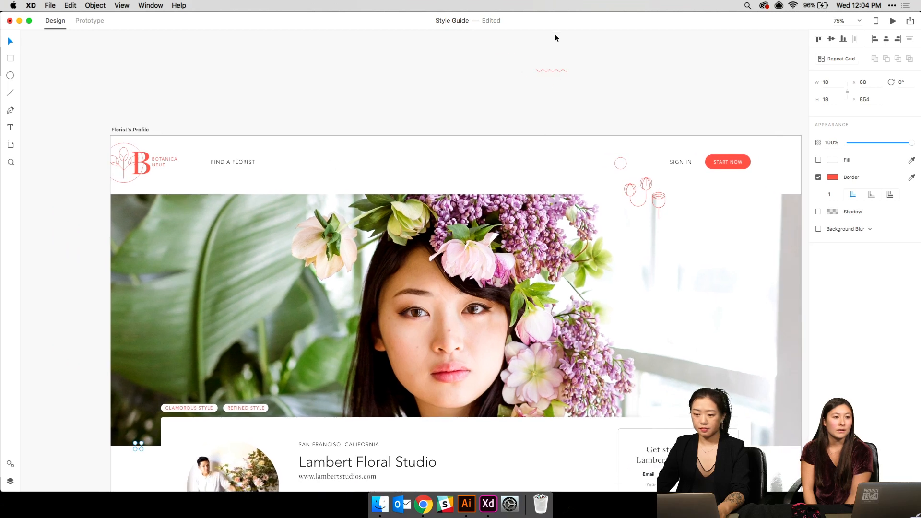
left_click(552, 68)
left_click(539, 70)
left_click(586, 61)
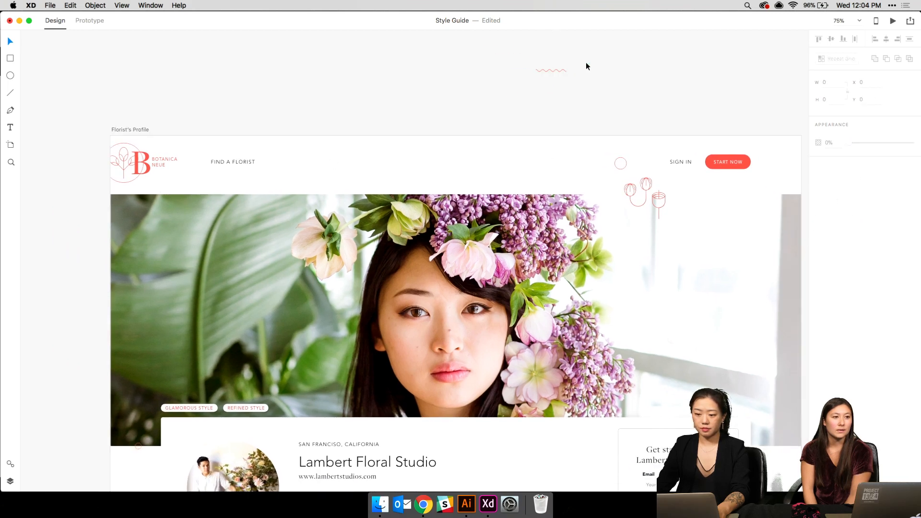
mouse_move(553, 71)
left_mouse_down()
mouse_move(445, 89)
mouse_move(498, 82)
mouse_move(556, 51)
mouse_move(537, 71)
mouse_move(110, 207)
left_mouse_up()
left_click(66, 274)
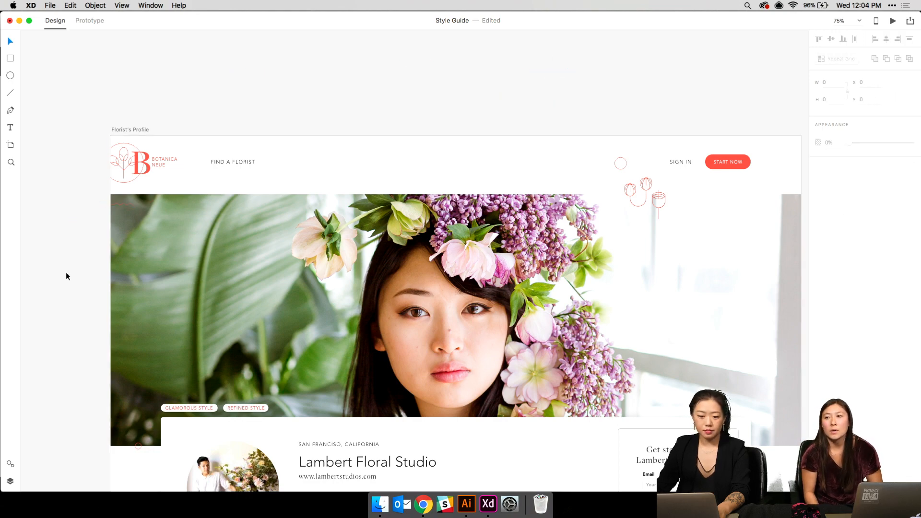
mouse_move(335, 390)
left_mouse_down()
mouse_move(300, 270)
mouse_move(319, 222)
mouse_move(304, 319)
left_mouse_up()
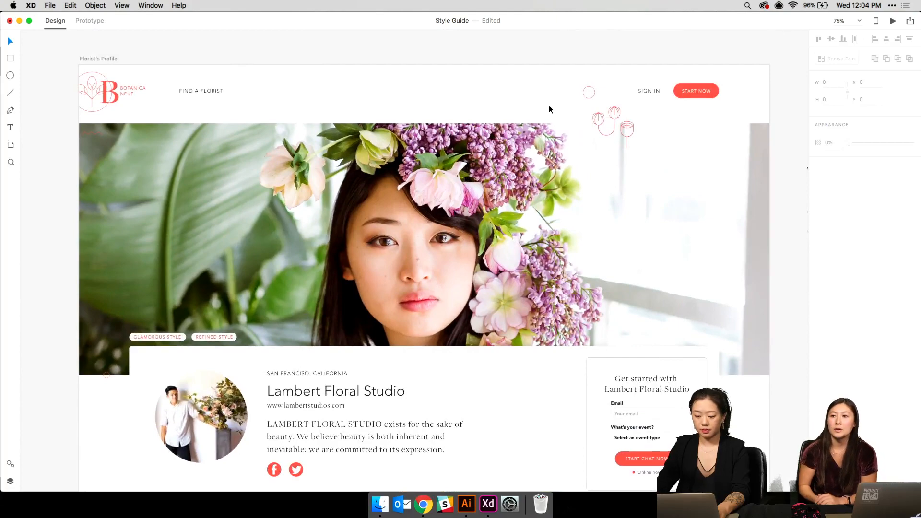
key("super+minus")
key("super+minus")
scroll(549, 105, "up", 8)
scroll(549, 108, "up", 10)
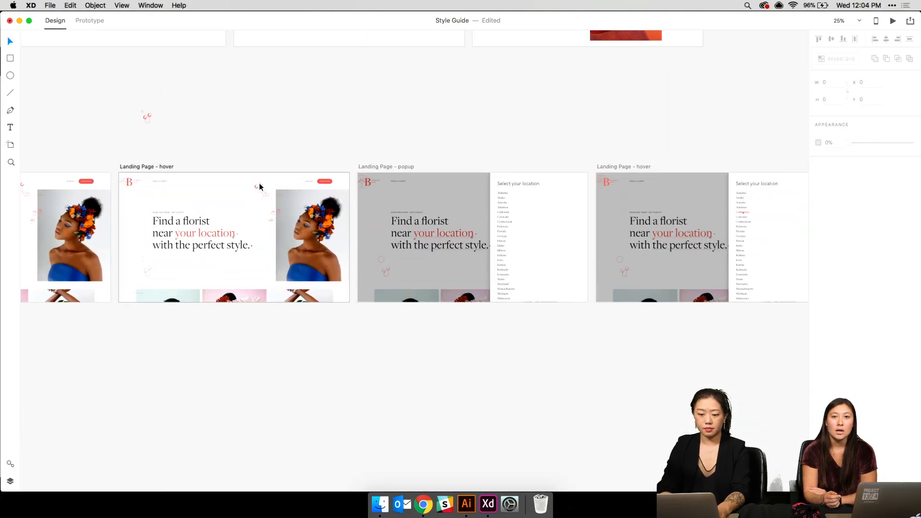
- Move the red flower graphic to the hero photo's bottom-left corner
left_click(260, 185)
scroll(271, 258, "down", 10)
scroll(271, 257, "down", 10)
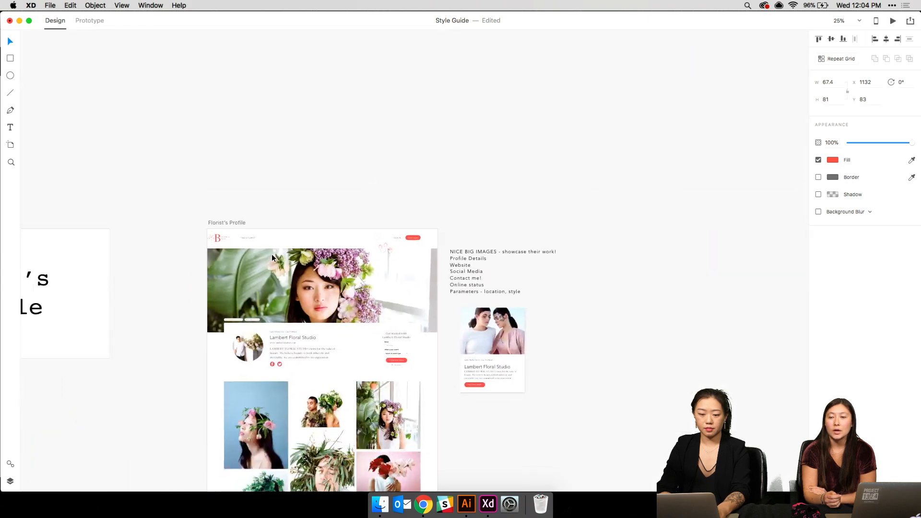
key("super+equal")
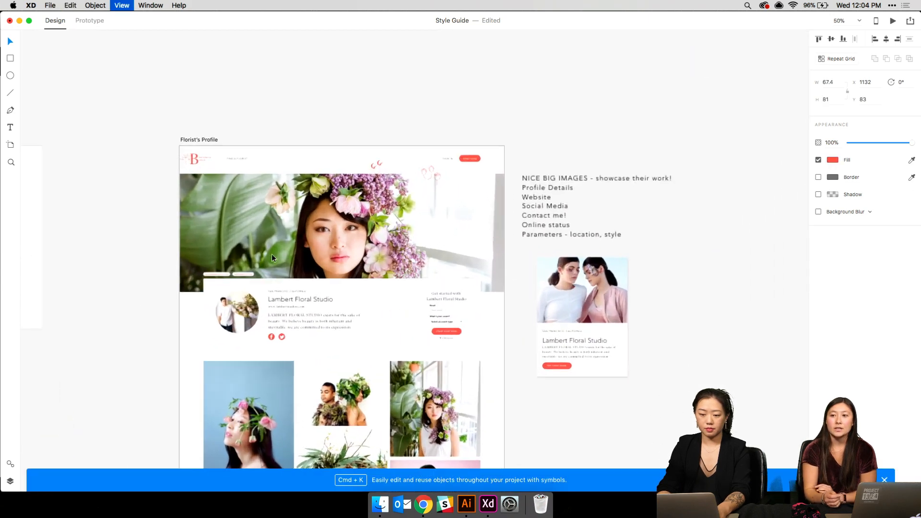
left_click_drag(362, 123, 93, 327)
left_click(100, 324)
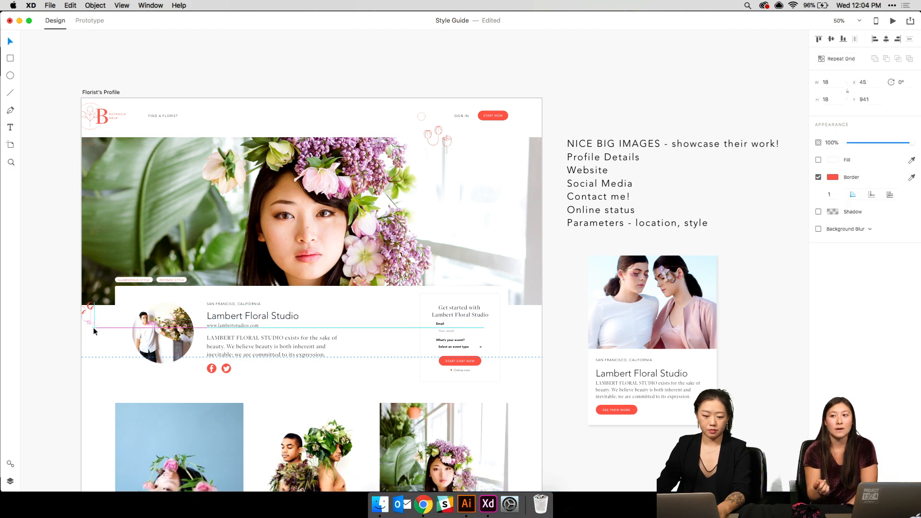
left_click(95, 235)
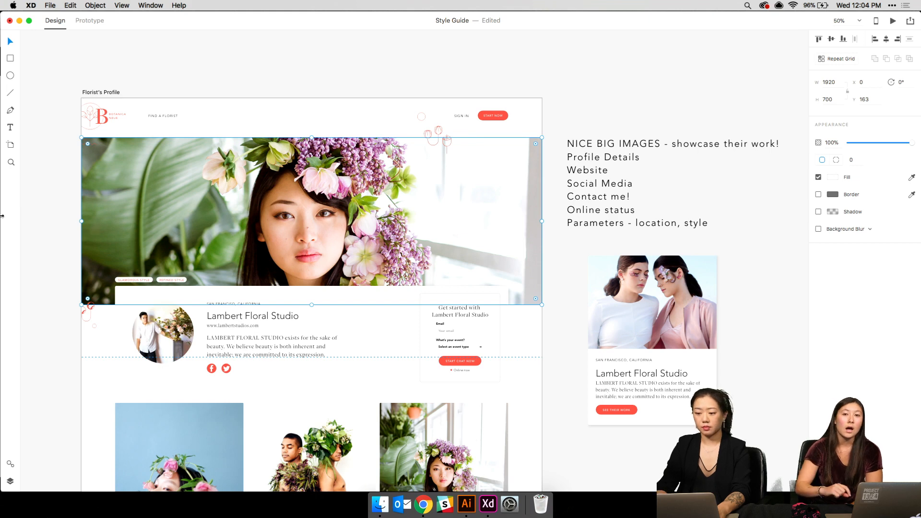
- Delete the notes text and side card, then save the document
key("super+minus")
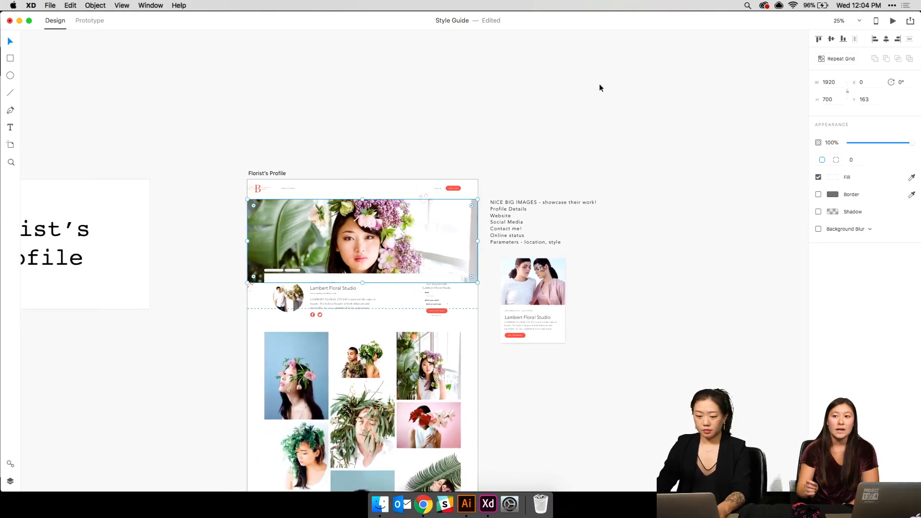
left_click_drag(572, 91, 506, 143)
key("Delete")
key("super+plus")
key("super+plus")
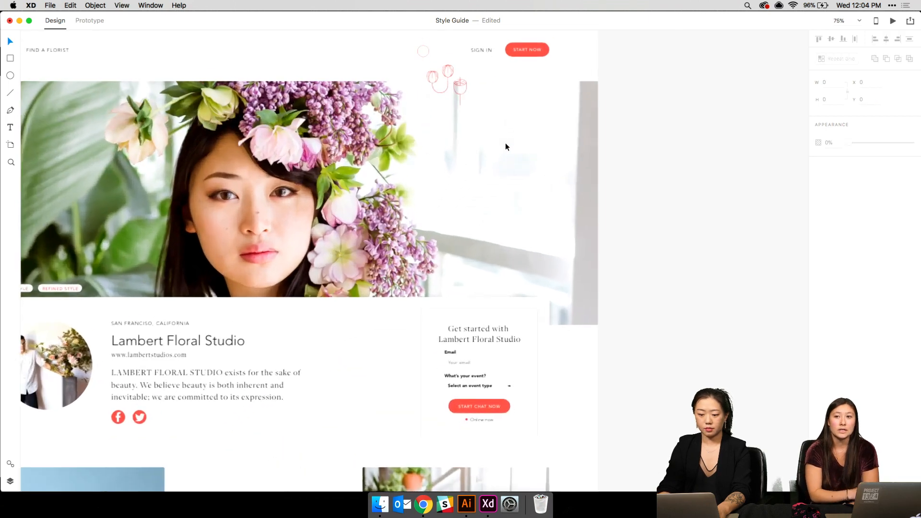
scroll(505, 147, "down", 4)
scroll(505, 147, "left", 4)
key("super+s")
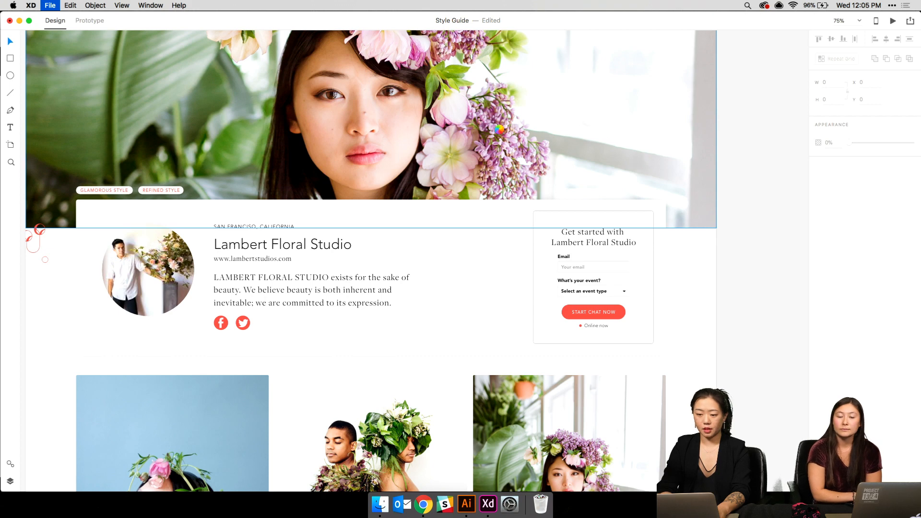
key("super+minus")
key("super+minus")
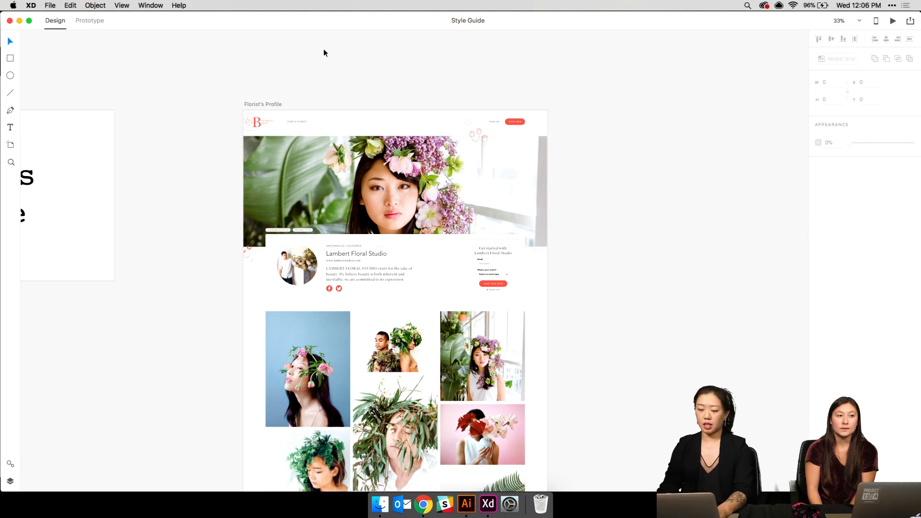
- Duplicate the Florist's Profile artboard
left_click(278, 104)
key("super+d")
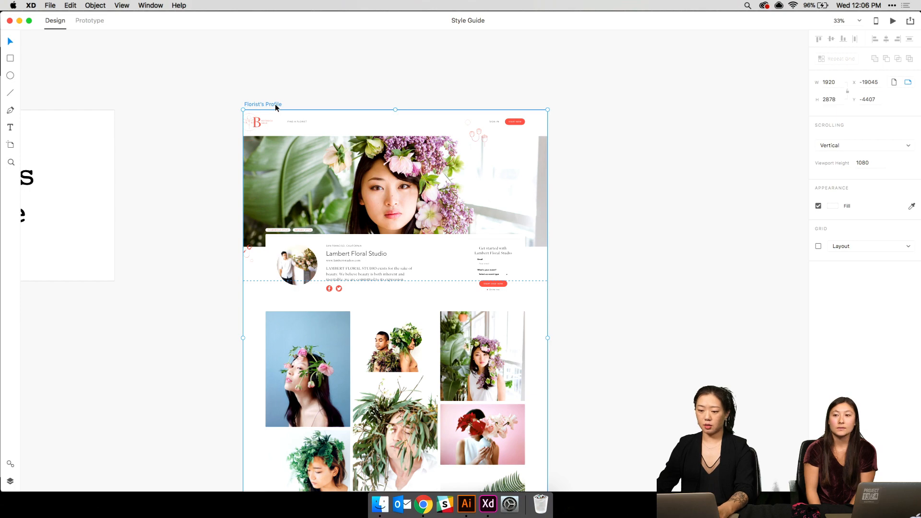
left_click(684, 158)
key("super+equal")
key("super+equal")
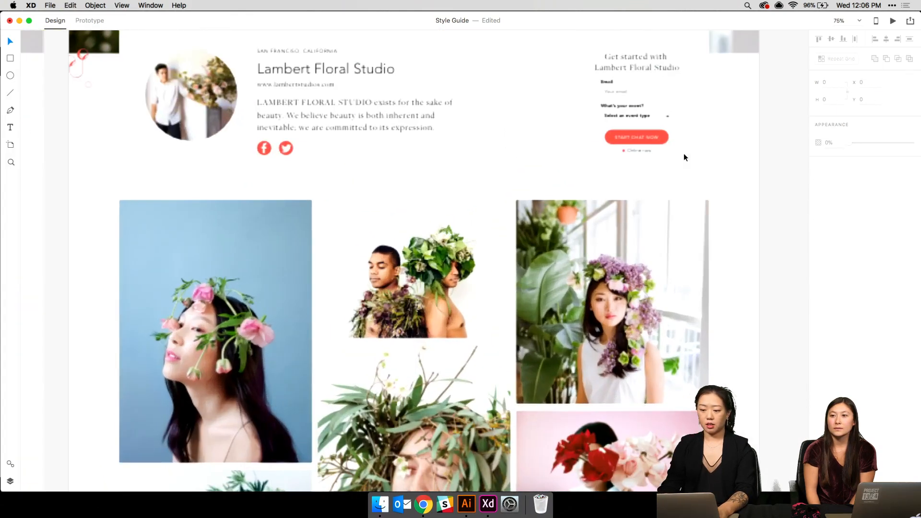
scroll(683, 157, "up", 5)
scroll(683, 157, "up", 3)
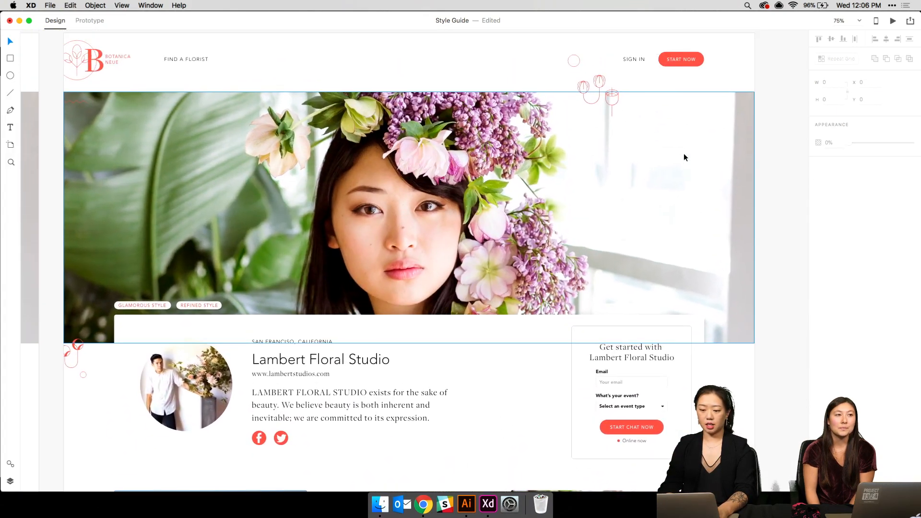
scroll(684, 158, "down", 5)
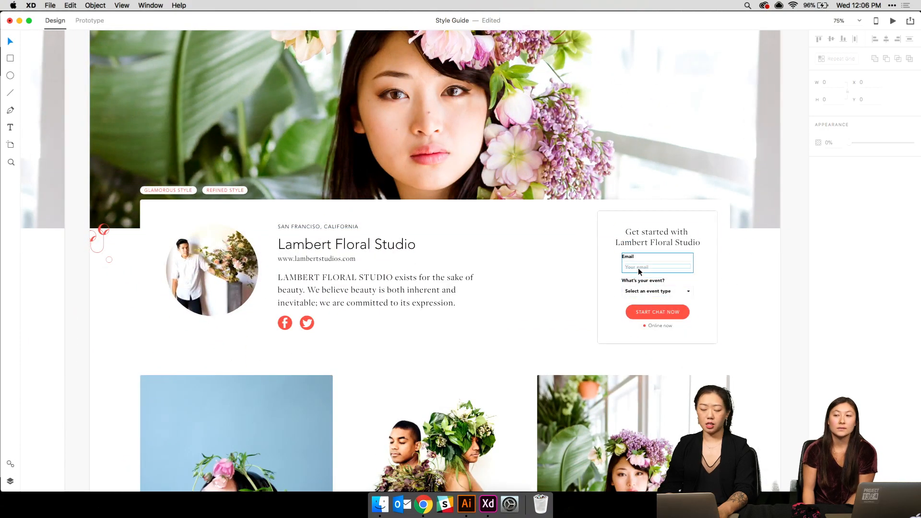
- Zoom and scroll across the artboards to bring the UI Elements board into view
key("super+minus")
key("super+minus")
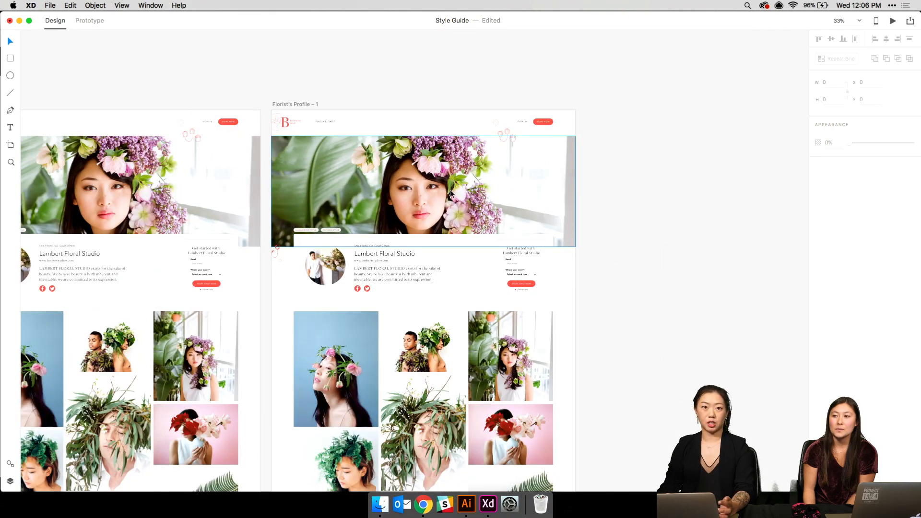
key("super+1")
key("super+minus")
key("super+minus")
key("super+minus")
key("super+minus")
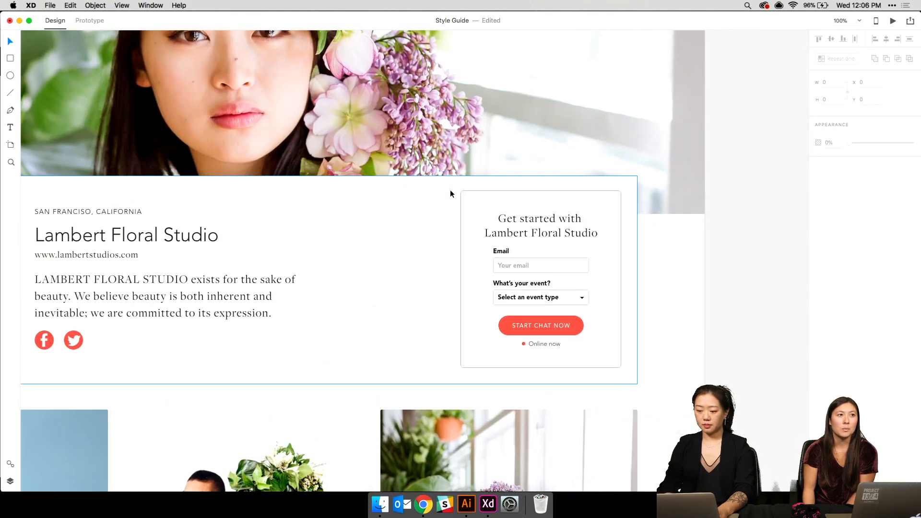
scroll(450, 189, "up", 15)
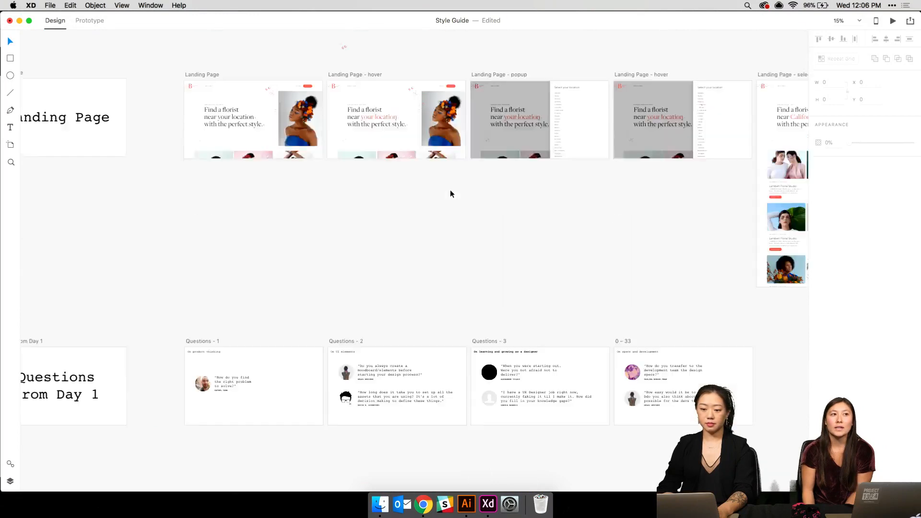
key("super+plus")
key("super+plus")
key("super+plus")
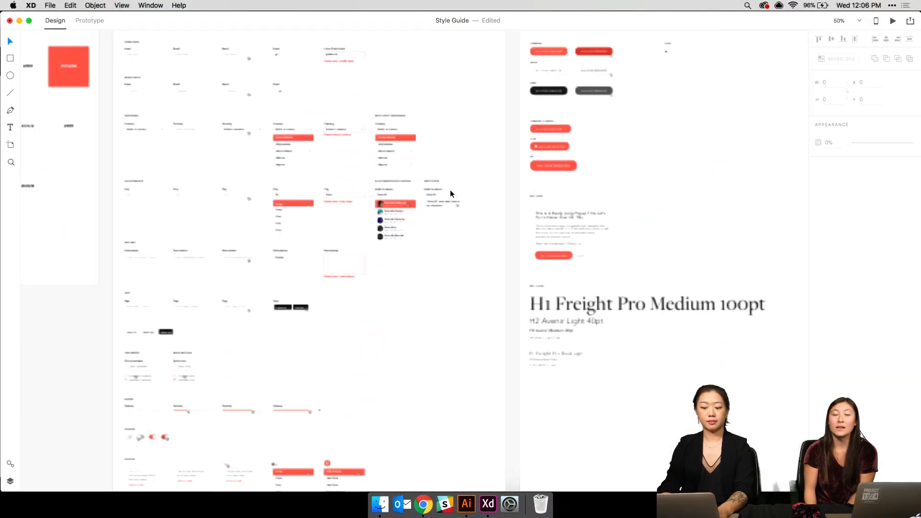
scroll(450, 190, "left", 4)
scroll(450, 190, "up", 3)
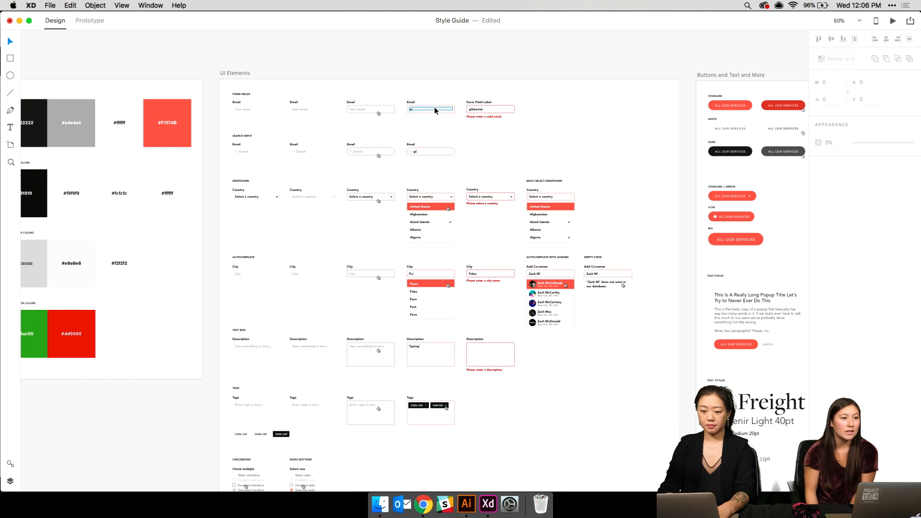
left_click(389, 111)
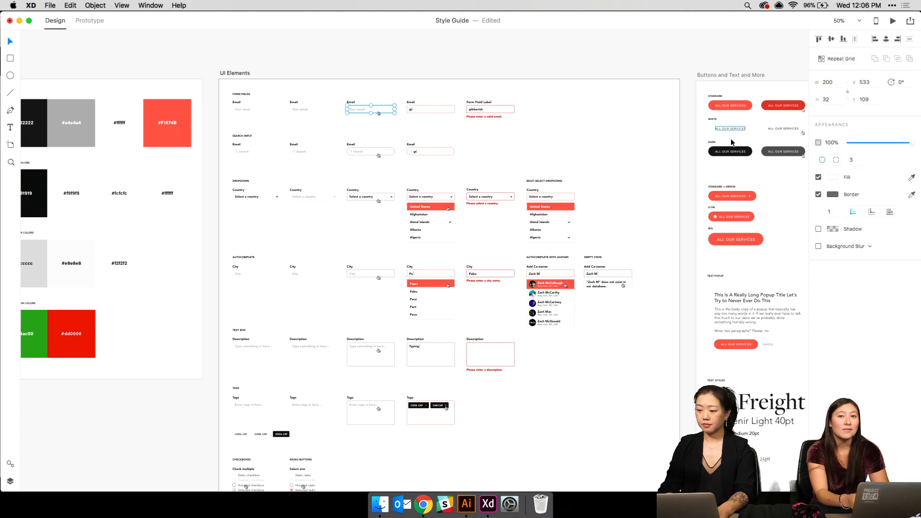
left_click(834, 194)
left_click(590, 324)
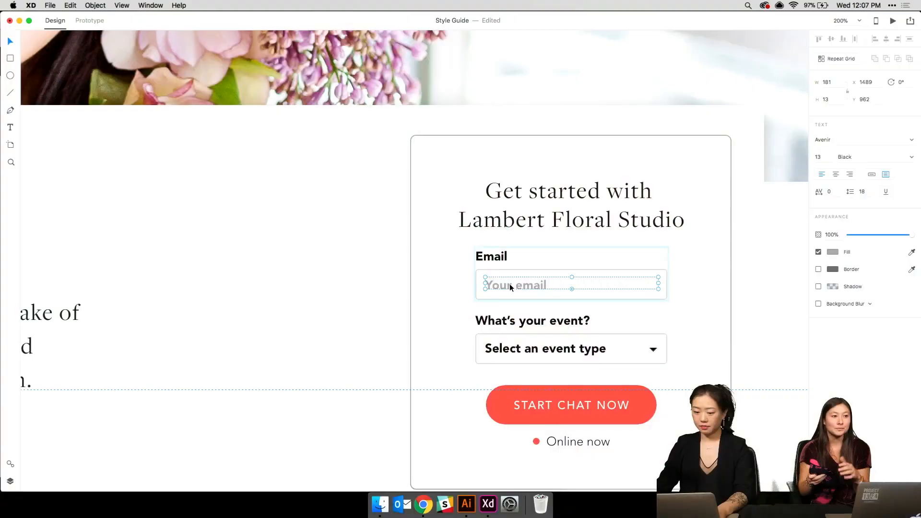
- Change the 'Your email' placeholder text fill to a darker grey
double_click(498, 285)
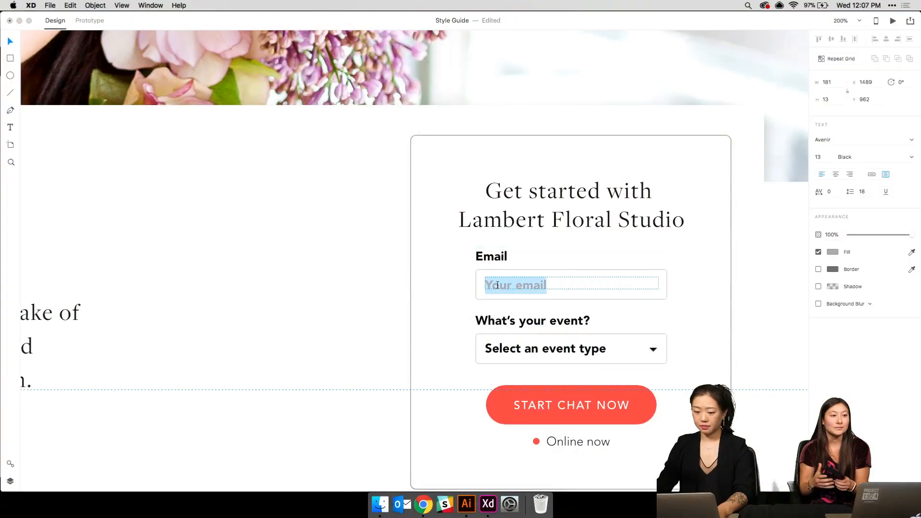
left_click(652, 274)
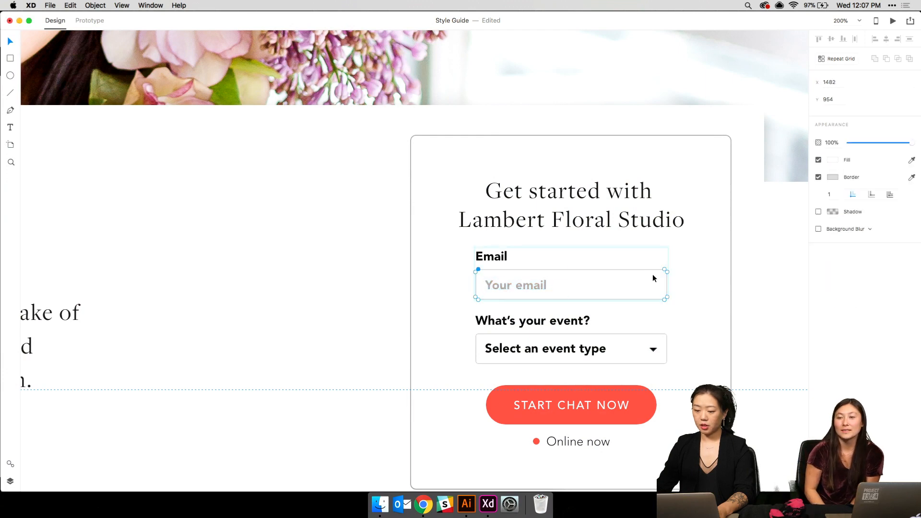
left_click(653, 279)
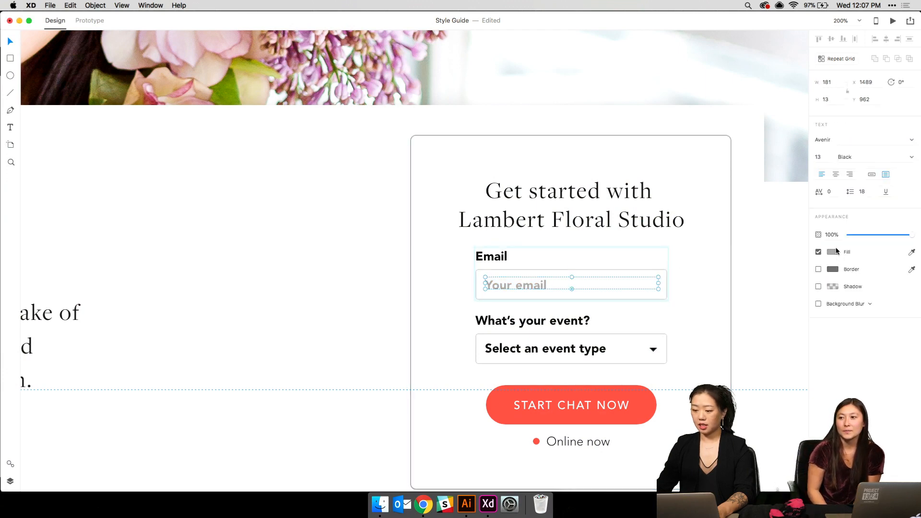
left_click(835, 251)
left_click(730, 302)
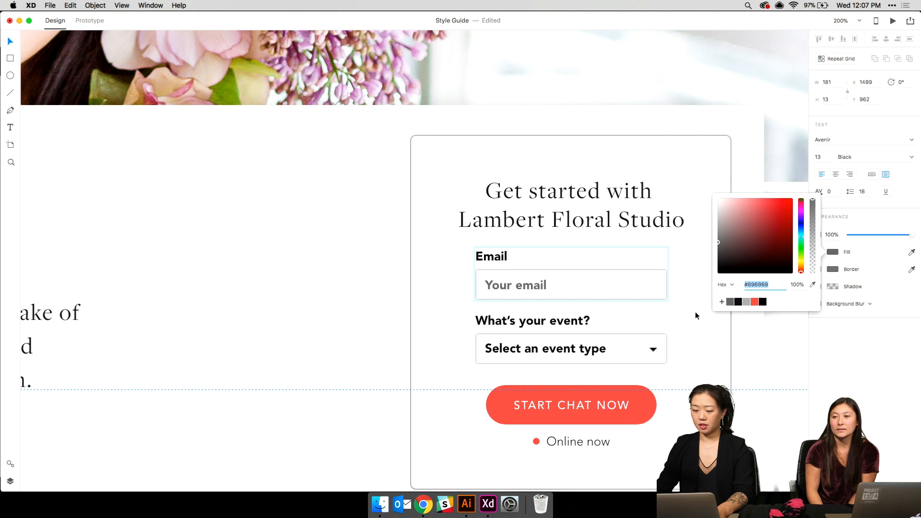
left_click(661, 312)
double_click(522, 289)
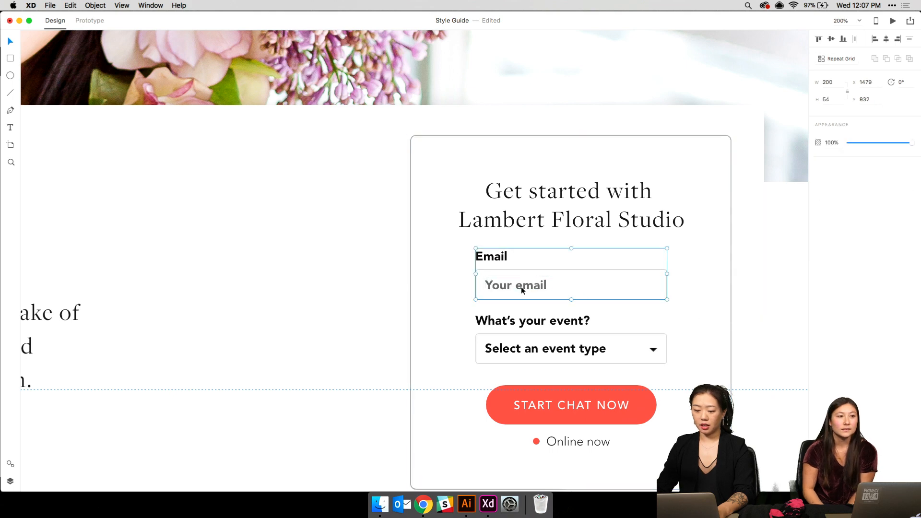
- Draw a short vertical caret line at the email field's left edge and nudge it into place
left_click(11, 92)
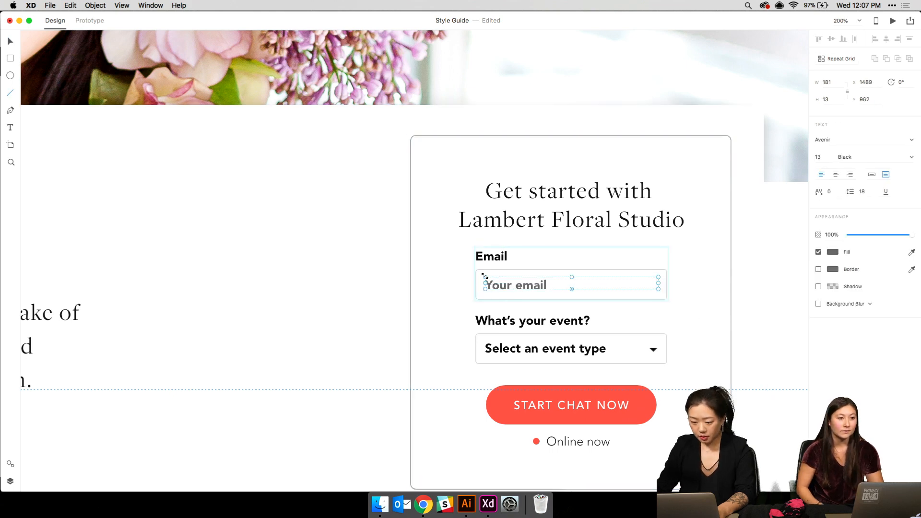
key("super+equal")
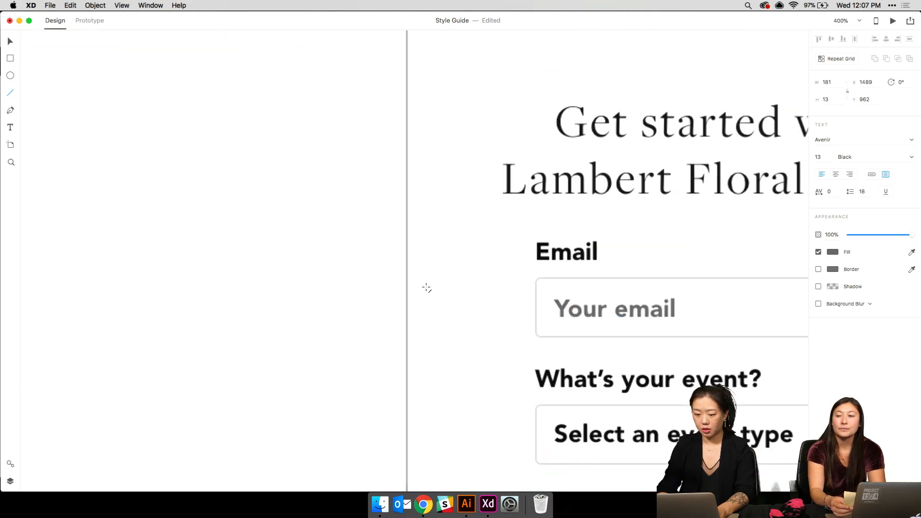
left_click_drag(547, 290, 553, 327)
key("super+z")
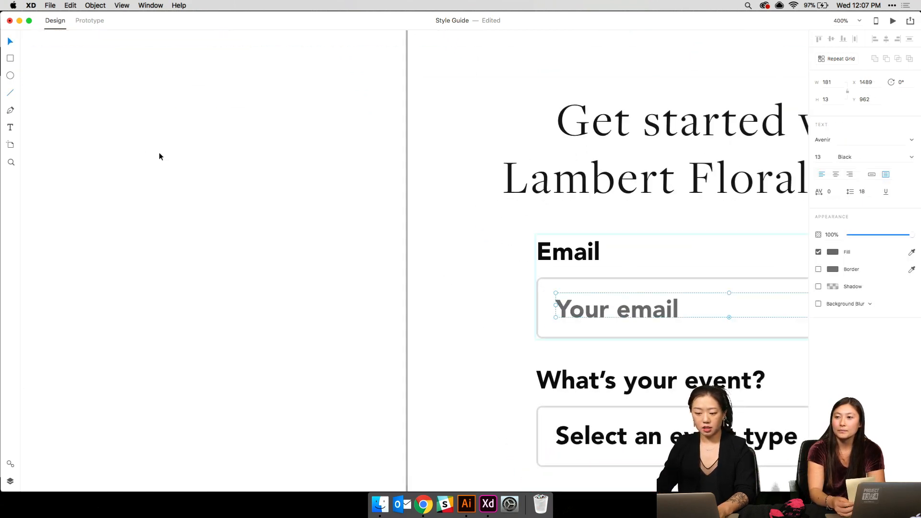
key("super+1")
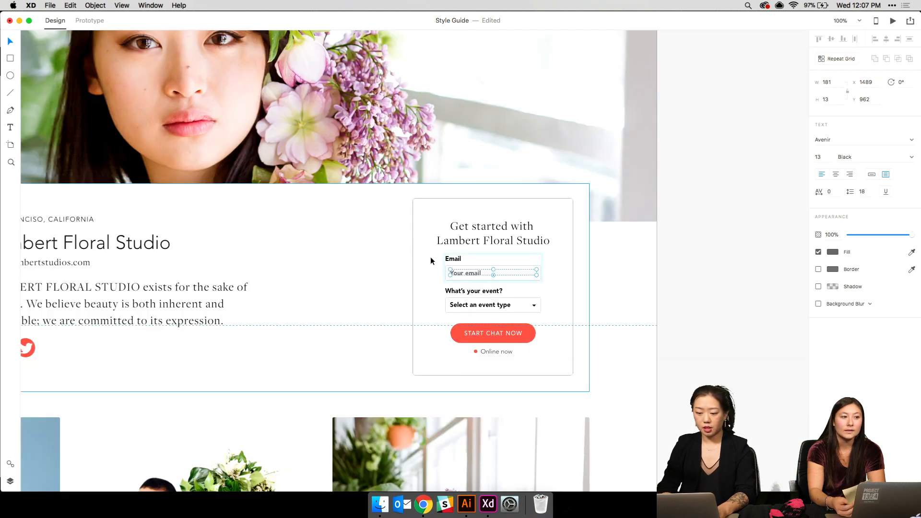
key("super+equal")
key("super+equal")
key("super+equal")
key("t")
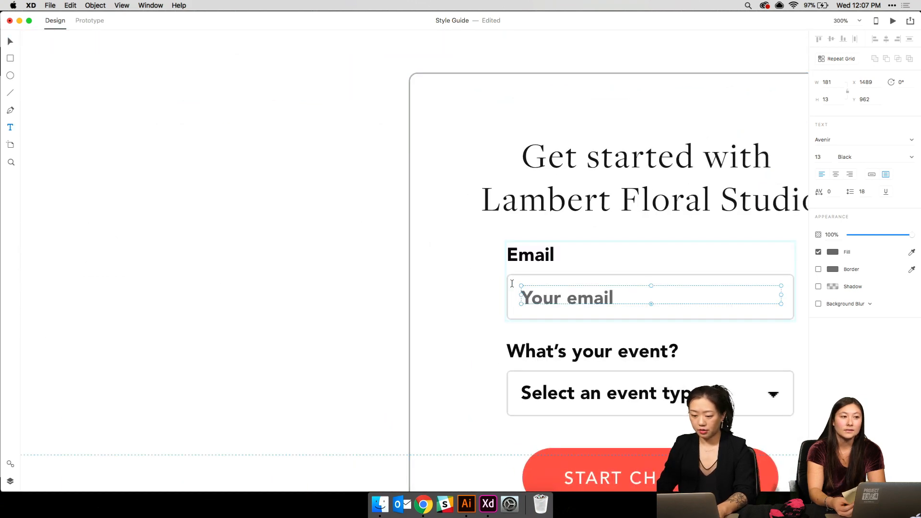
left_click(10, 94)
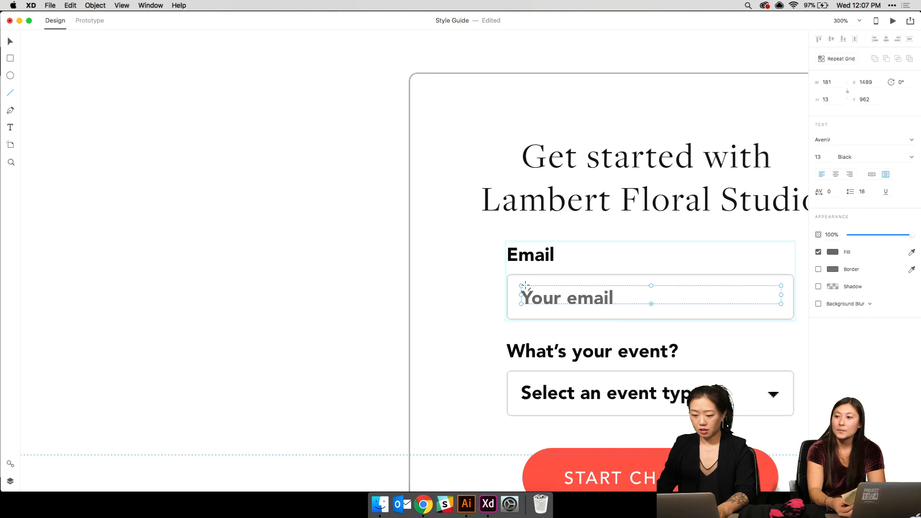
left_click_drag(515, 286, 513, 307)
key("v")
key("Right")
key("Right")
key("Right")
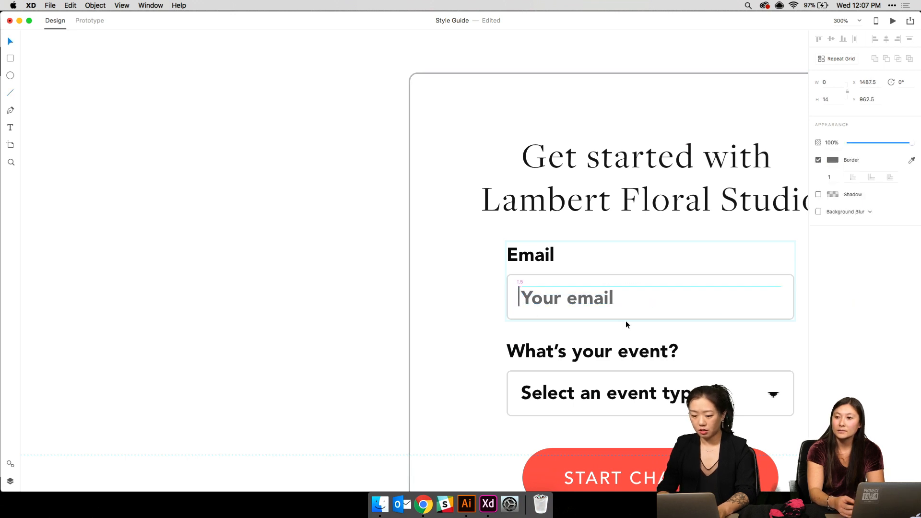
key("Down")
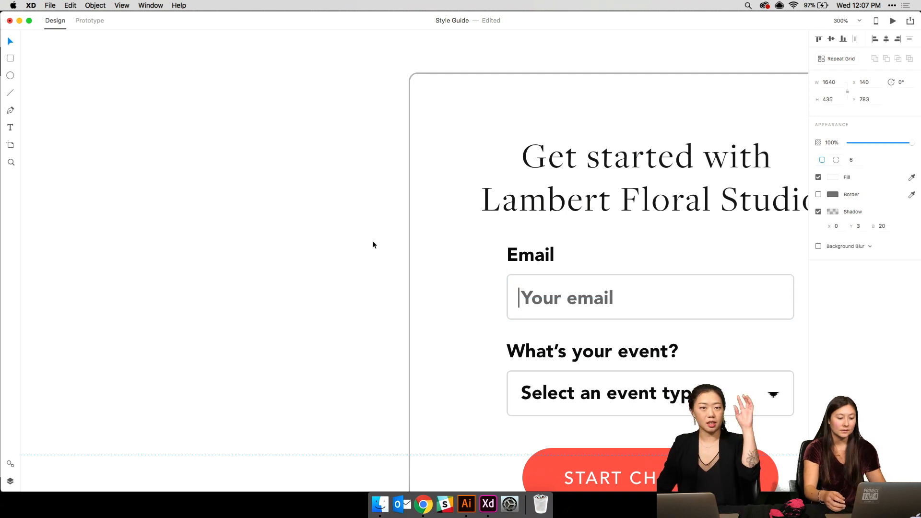
- Give the email input box a red border
left_click(701, 305)
double_click(782, 287)
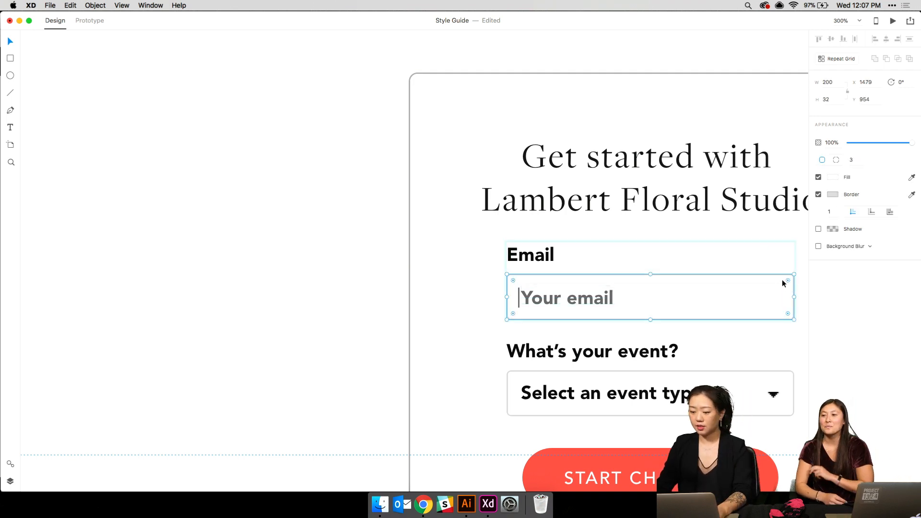
left_click(832, 194)
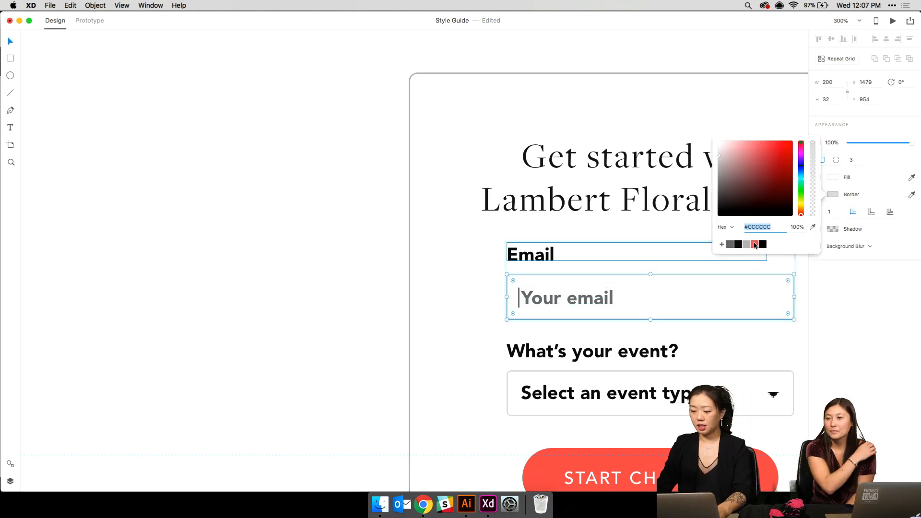
left_click(755, 244)
left_click(409, 309)
key("super+minus")
key("super+minus")
key("super+minus")
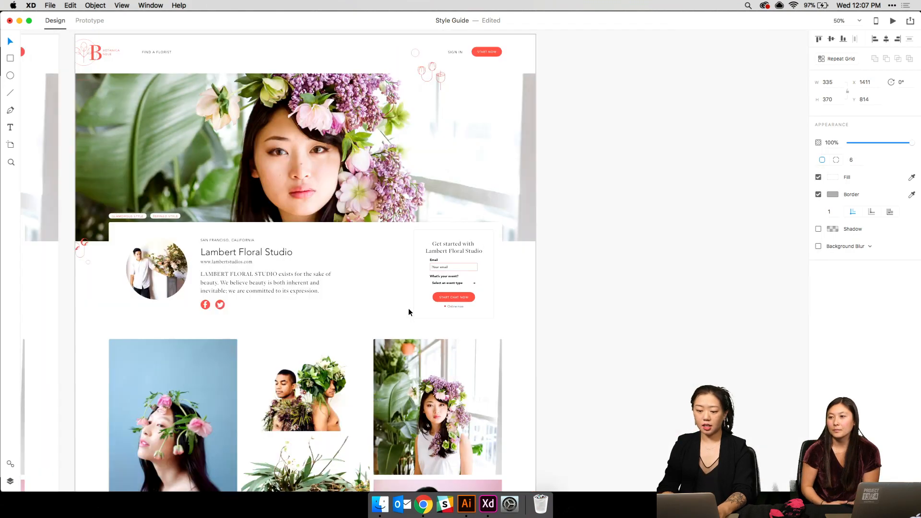
scroll(408, 312, "down", 20)
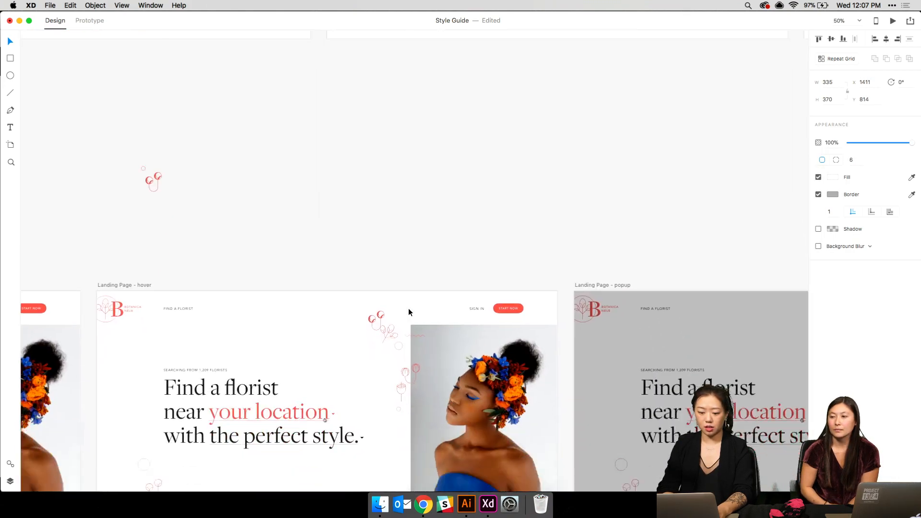
scroll(409, 312, "down", 5)
scroll(409, 312, "up", 10)
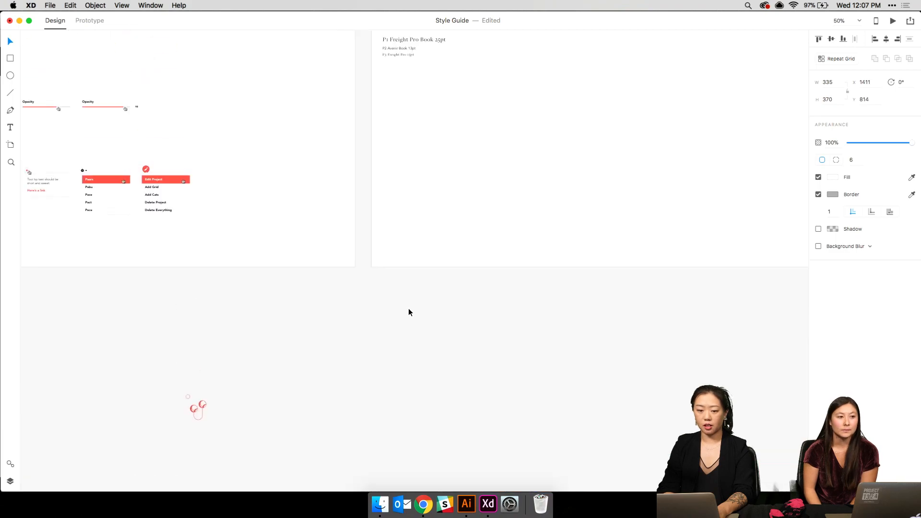
- Copy the hand-cursor icon from the style guide and place it in the email field
scroll(409, 312, "left", 8)
scroll(409, 312, "up", 3)
left_click(327, 255)
key("super+c")
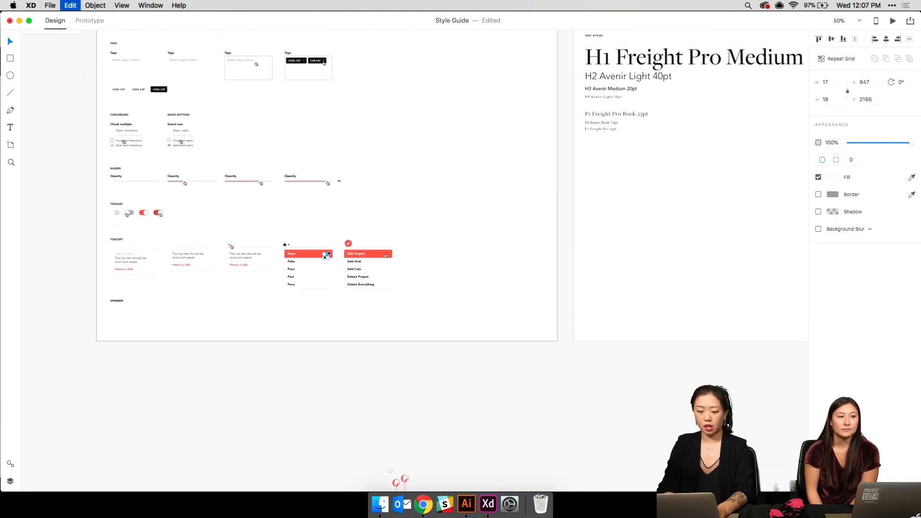
scroll(327, 255, "down", 20)
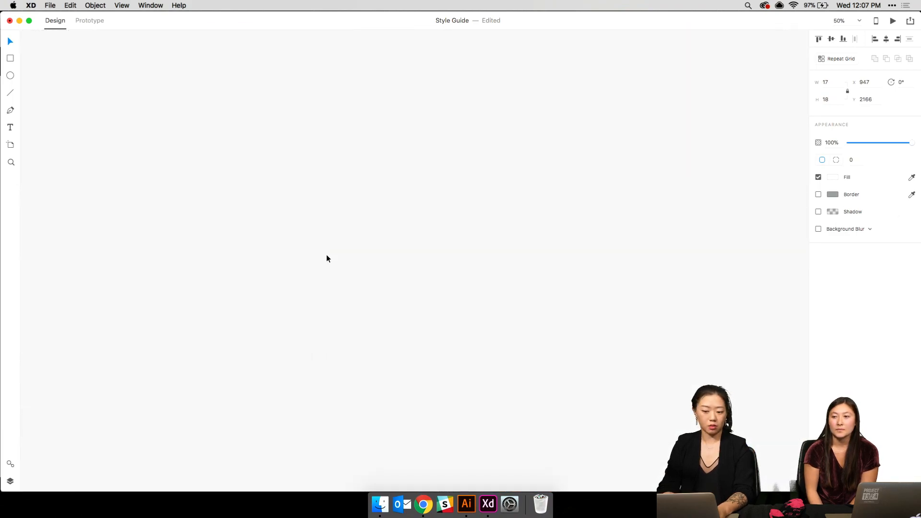
key("super+3")
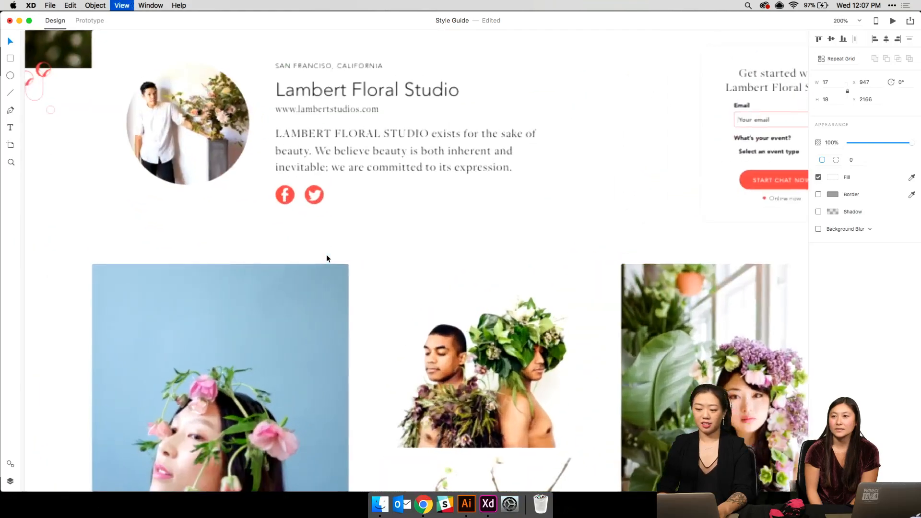
scroll(327, 255, "right", 12)
scroll(326, 256, "up", 4)
key("super+v")
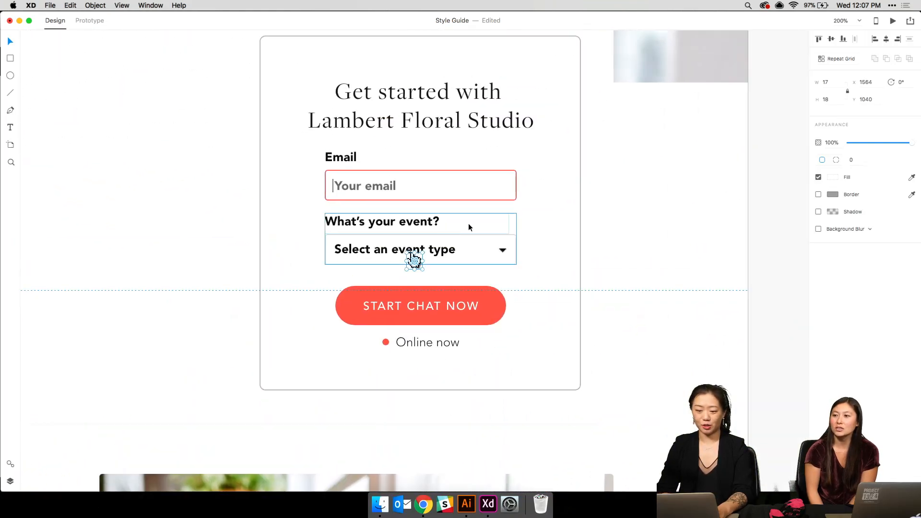
left_click_drag(416, 263, 490, 203)
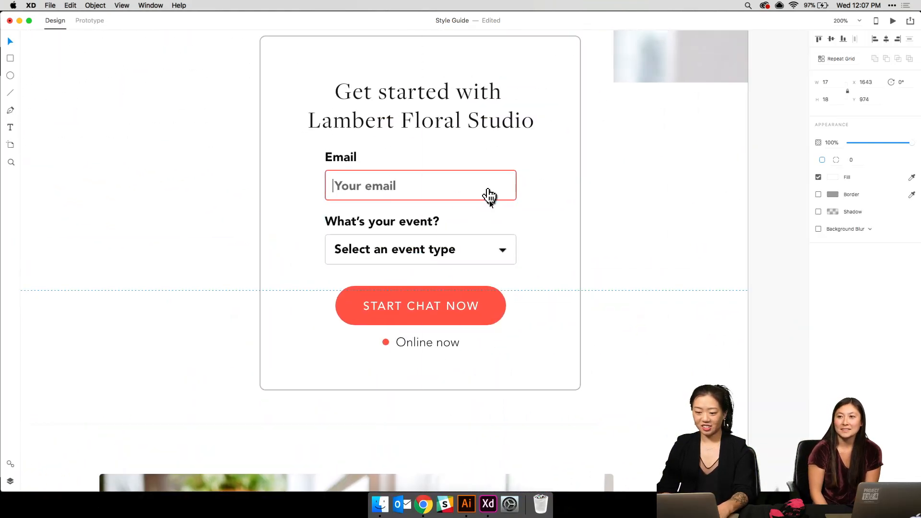
- Duplicate the Florist's Profile – 1 artboard and zoom in on the copy
left_click(574, 220)
key("super+minus")
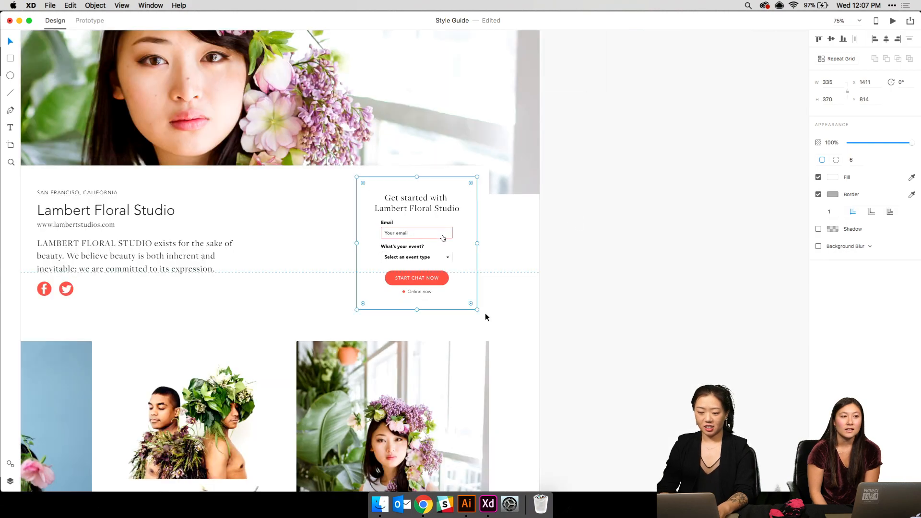
scroll(257, 268, "left", 10)
scroll(257, 269, "up", 9)
left_click(113, 94)
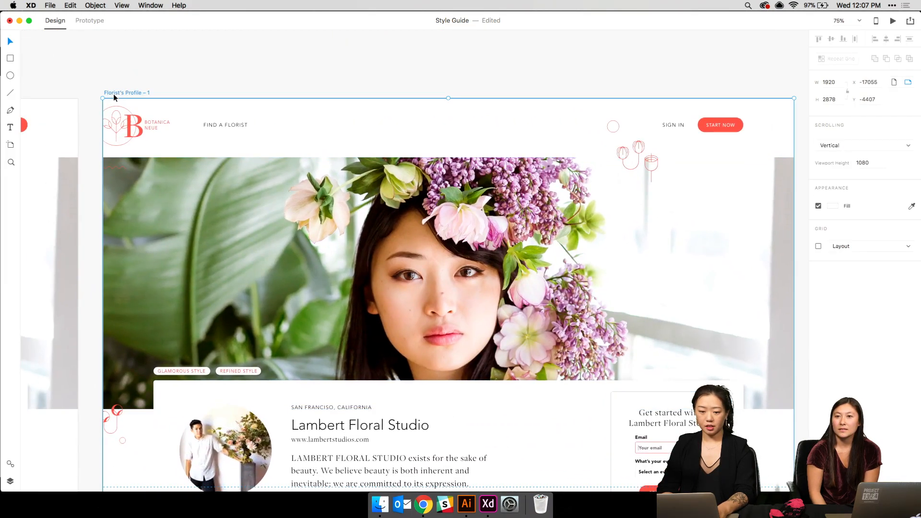
key("super+d")
key("super+2")
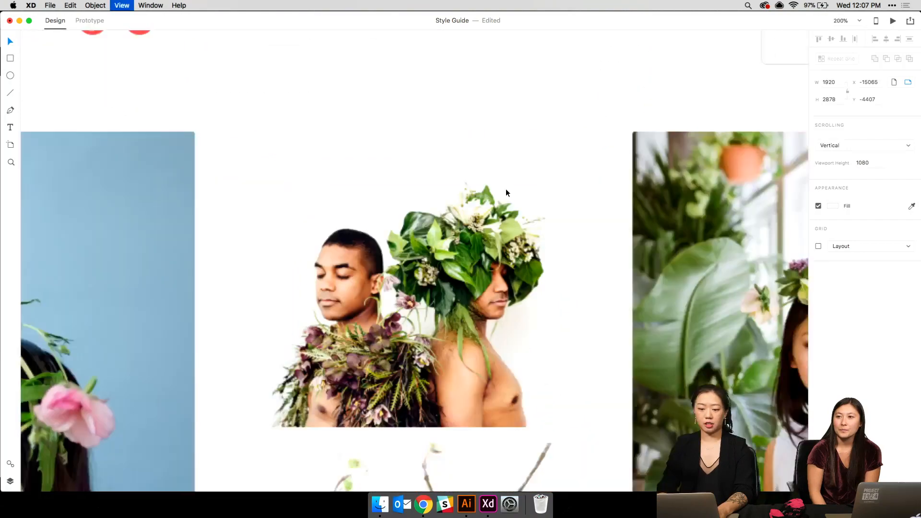
scroll(505, 192, "up", 3)
scroll(505, 192, "right", 10)
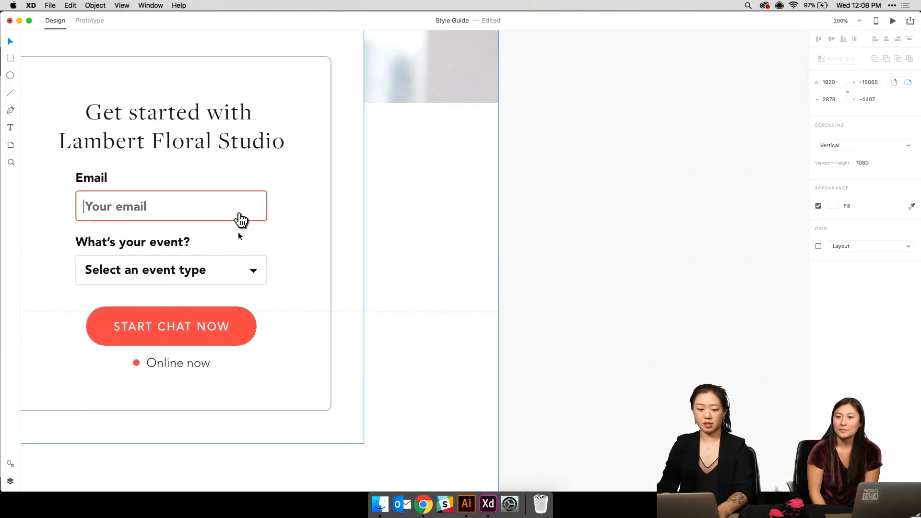
- Replace the 'Your email' placeholder text with 'alskdjfklasdf'
scroll(238, 235, "left", 3)
scroll(239, 235, "down", 1)
left_click(206, 196)
double_click(206, 197)
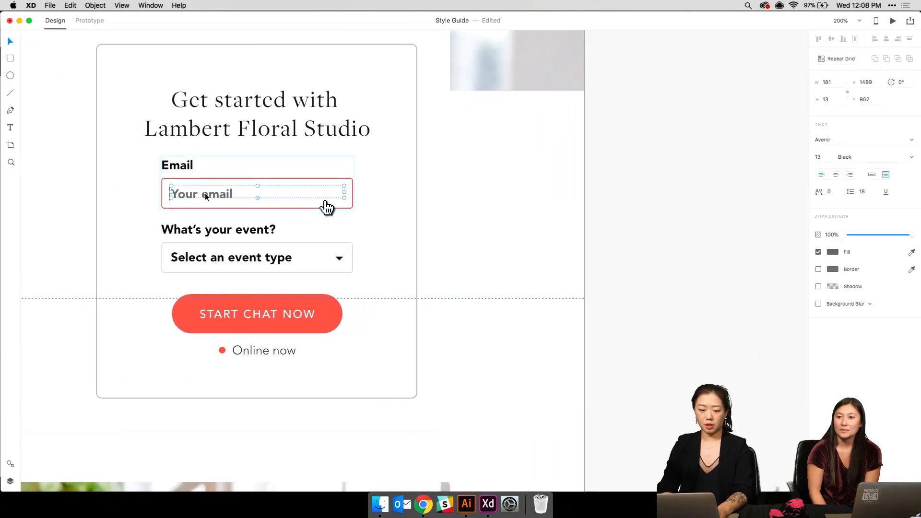
double_click(207, 197)
type("alskdjfklasdf")
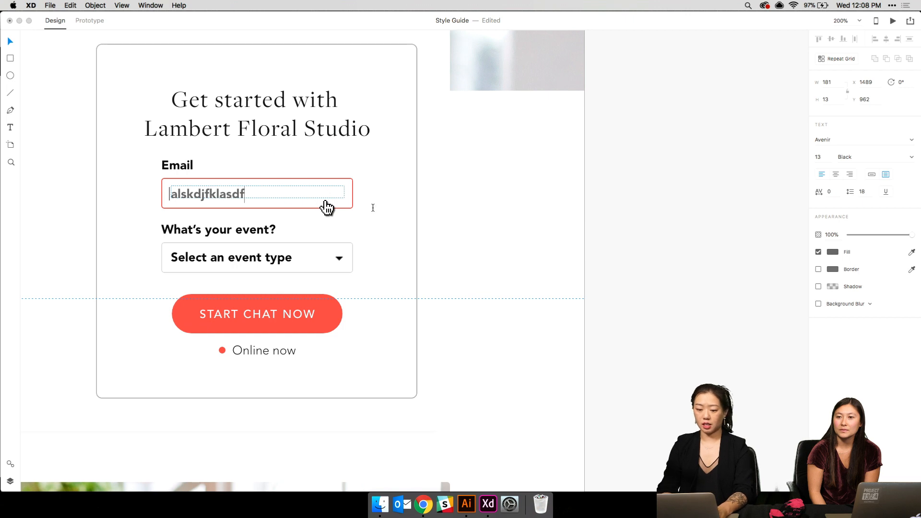
key("Escape")
- Nudge the small hand-cursor icon over the email field slightly
left_click_drag(326, 207, 424, 202)
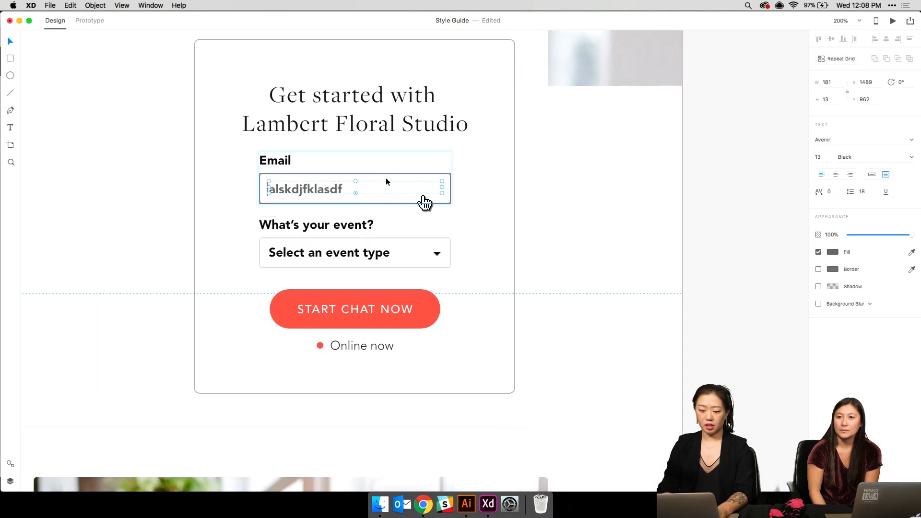
left_click(425, 204)
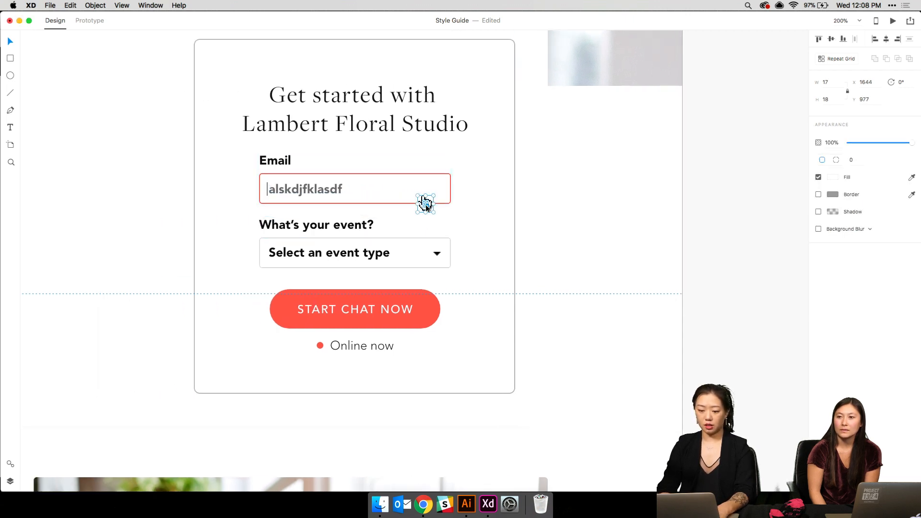
mouse_move(425, 205)
left_mouse_down()
mouse_move(425, 302)
mouse_move(426, 206)
left_mouse_up()
key("Escape")
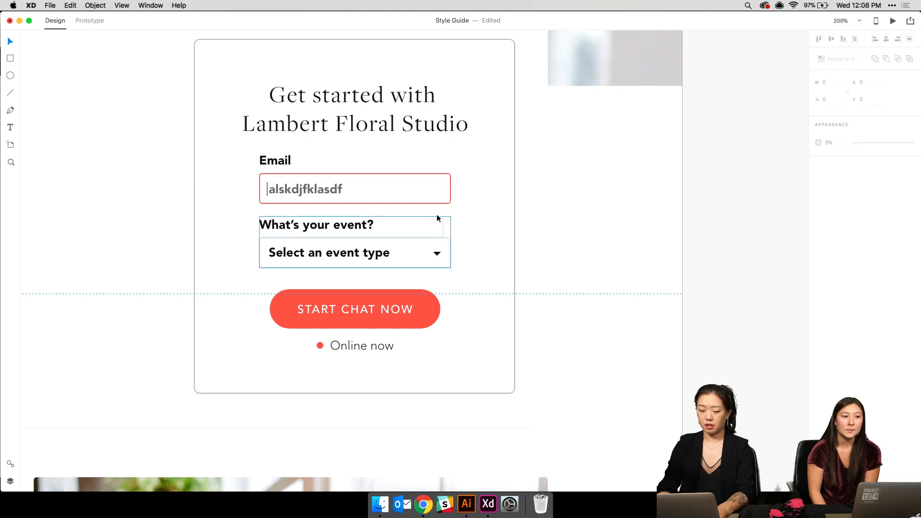
scroll(437, 214, "down", 5)
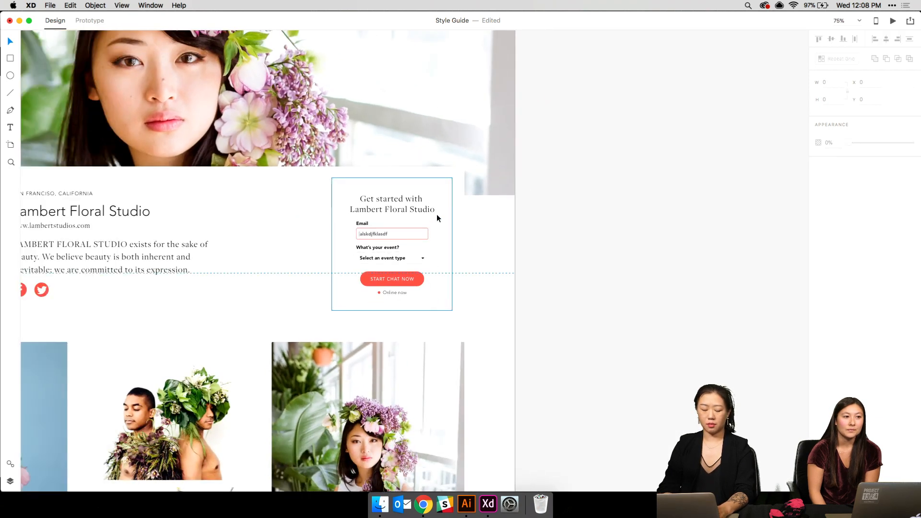
- Select the red 'Please enter a valid email.' error message on the UI Elements board
scroll(437, 214, "up", 15)
scroll(437, 218, "up", 20)
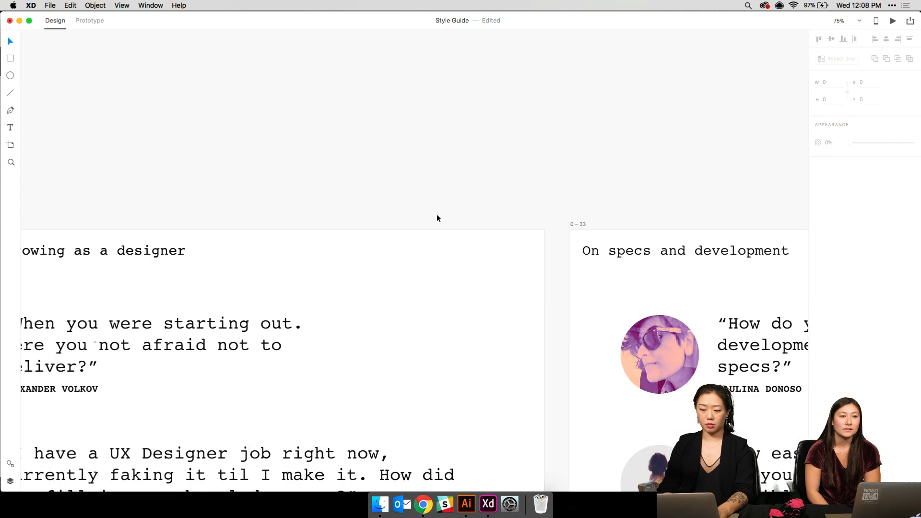
scroll(437, 218, "left", 5)
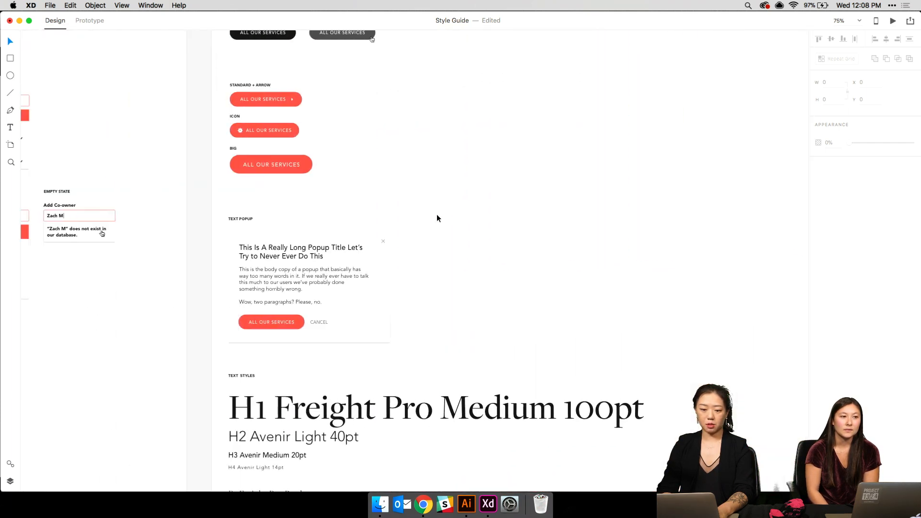
scroll(436, 218, "down", 3)
scroll(468, 181, "up", 3)
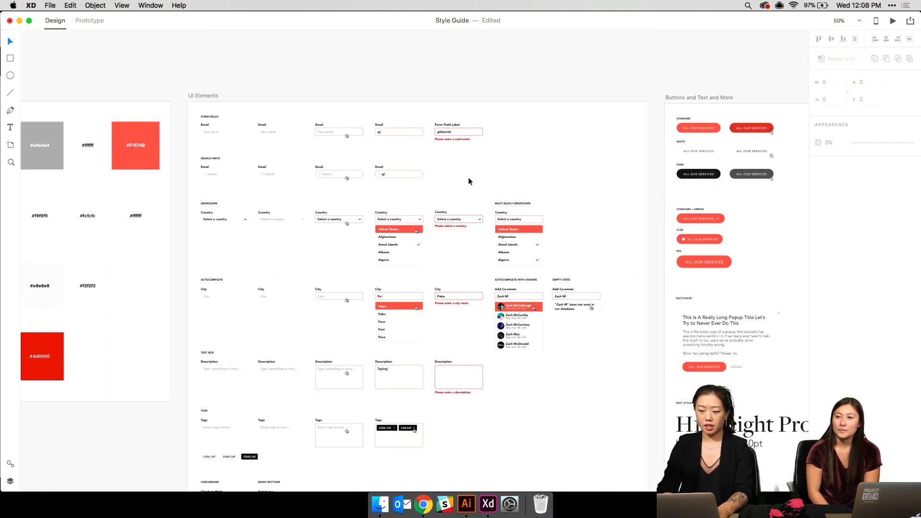
left_click(457, 139)
scroll(557, 237, "up", 15)
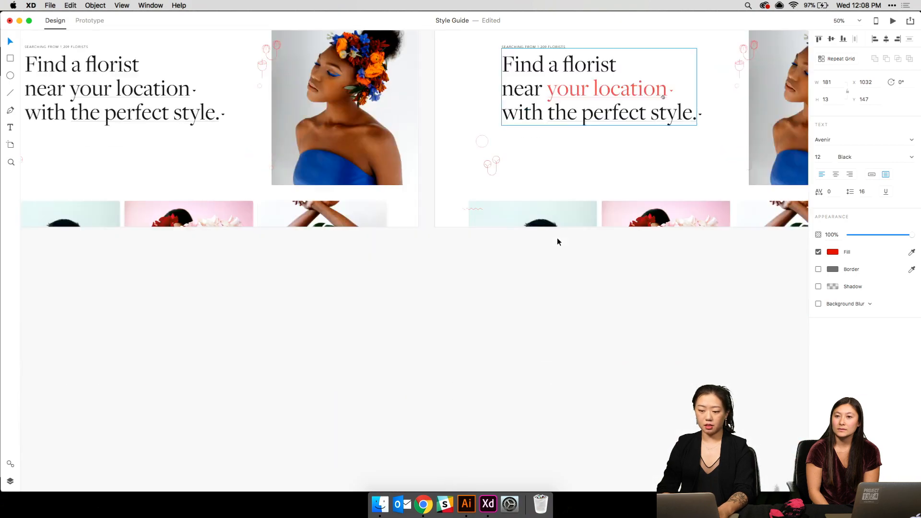
scroll(557, 238, "down", 20)
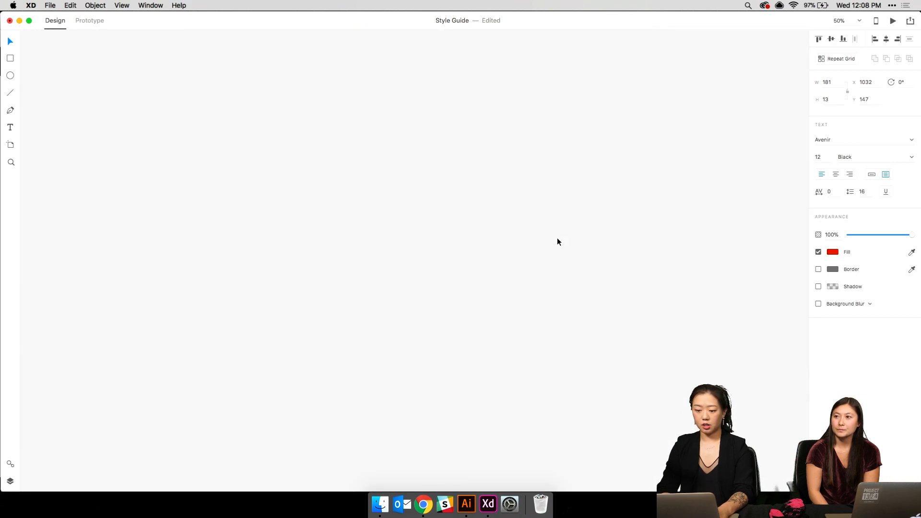
scroll(557, 238, "right", 7)
- Zoom in on the Get started chat form and paste the error message there
key("super+1")
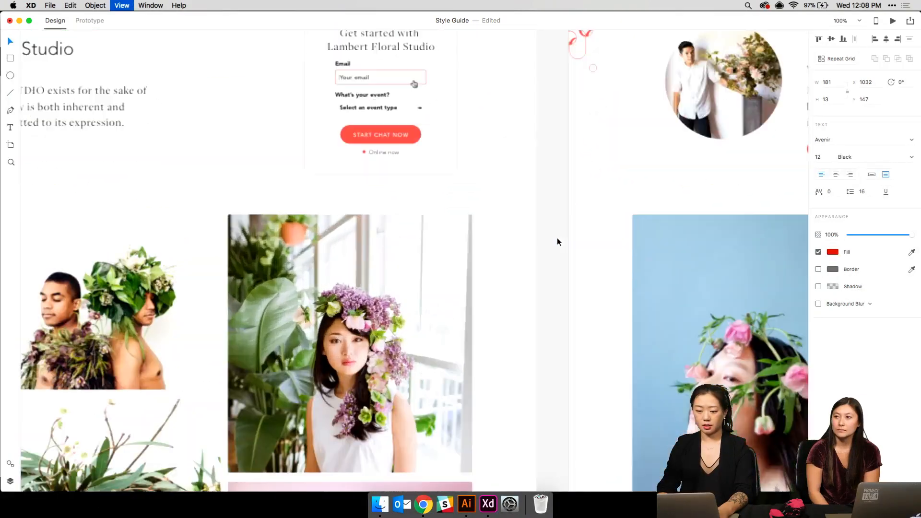
scroll(557, 238, "right", 12)
scroll(557, 237, "right", 9)
key("super+equal")
key("super+equal")
key("super+equal")
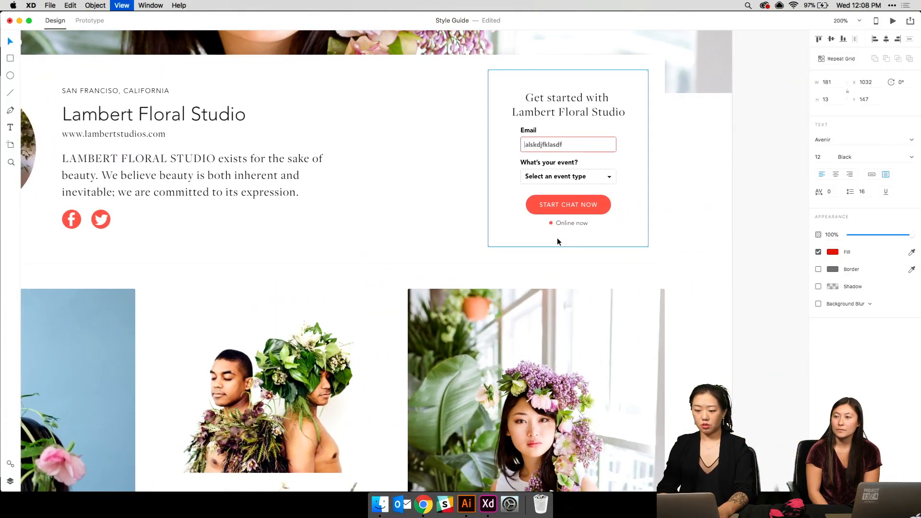
scroll(557, 237, "right", 9)
scroll(557, 237, "up", 6)
scroll(557, 237, "left", 2)
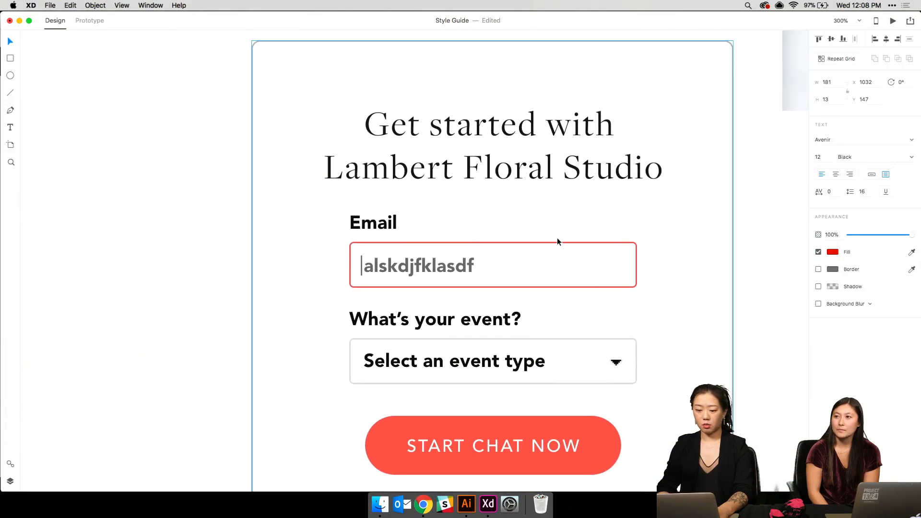
key("super+minus")
type("Please enter a valid email.")
- Position the pasted error message directly under the Email input and check it at different zooms
left_click_drag(434, 262, 476, 288)
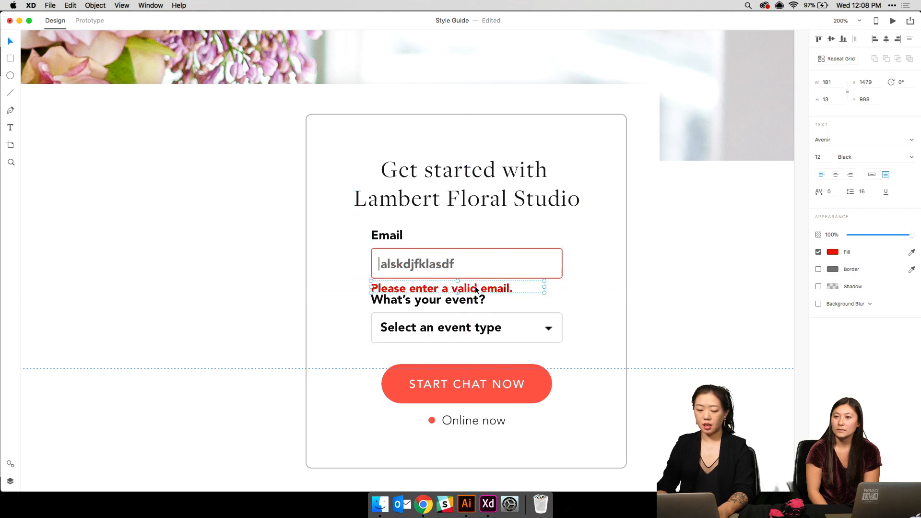
key("super+minus")
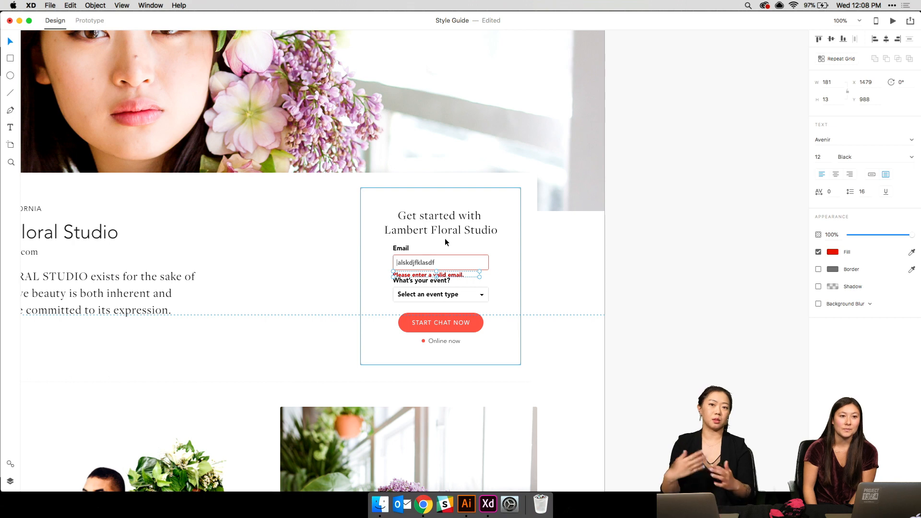
key("super+equal")
key("super+equal")
key("super+equal")
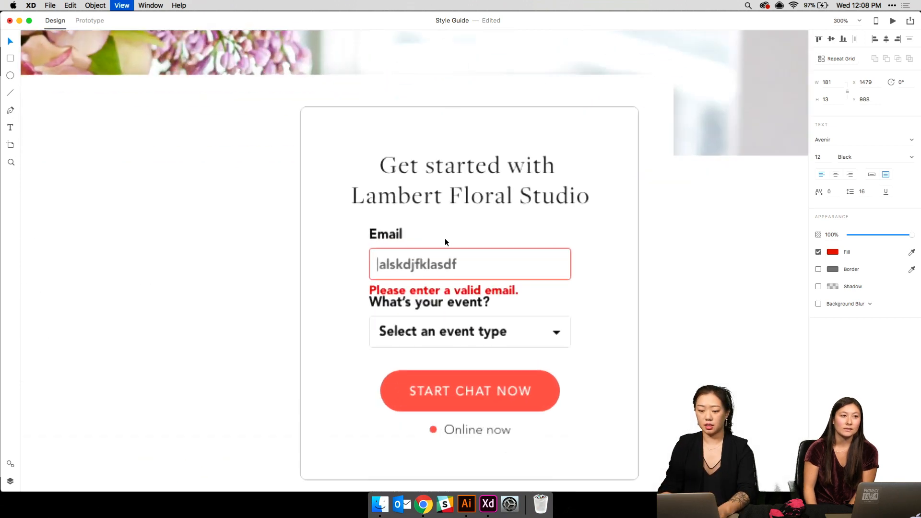
key("super+minus")
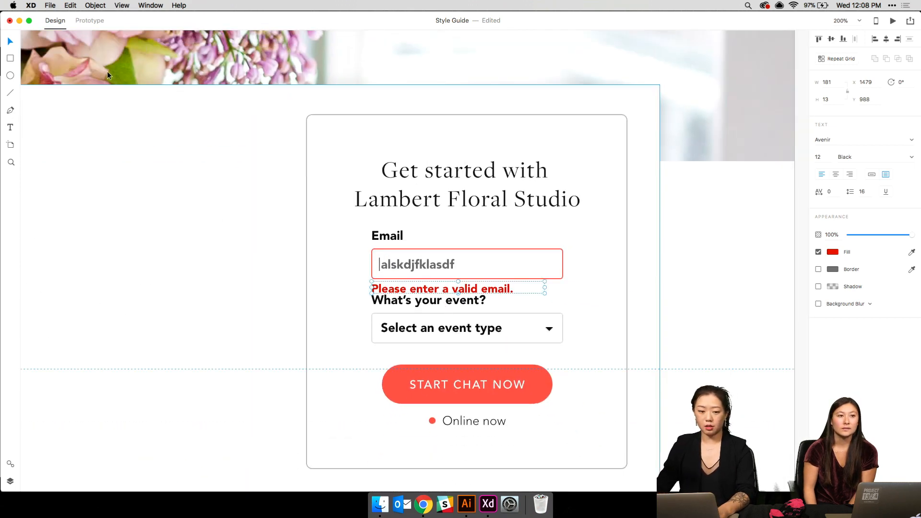
- Draw a 144 × 36 rectangle left of the chat card, borderless, with fill #BE0000
left_click(12, 59)
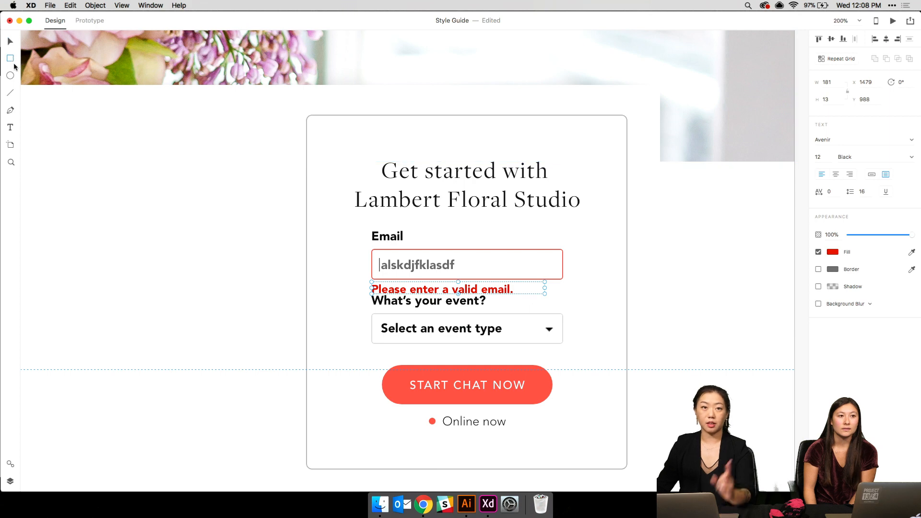
left_click_drag(190, 243, 329, 277)
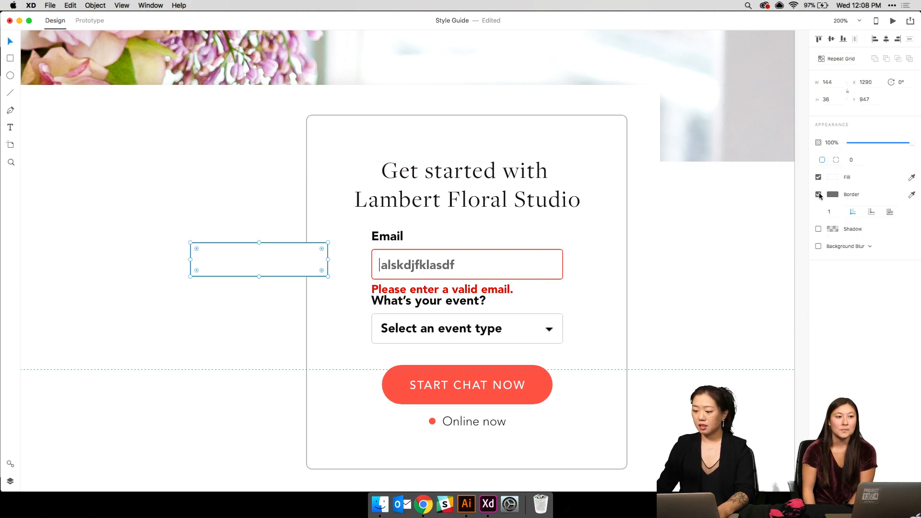
left_click(819, 194)
left_click(831, 178)
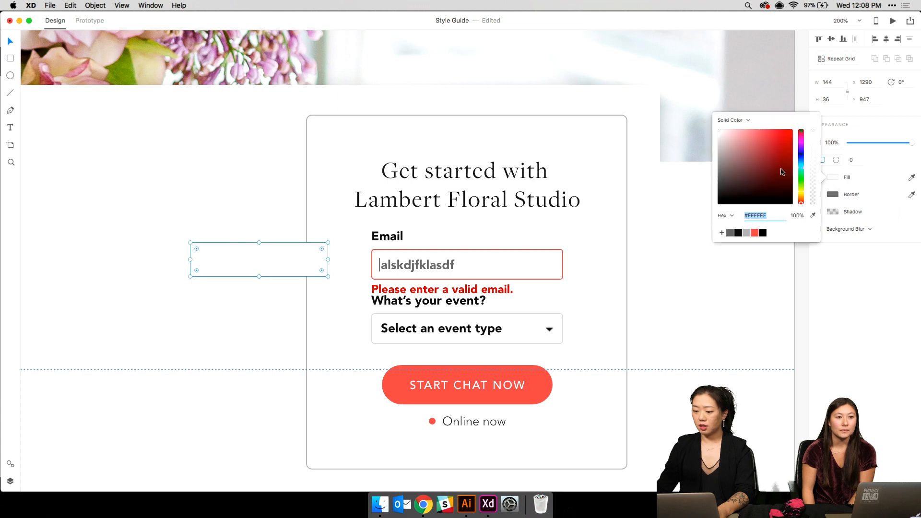
left_click_drag(792, 144, 807, 151)
type("v")
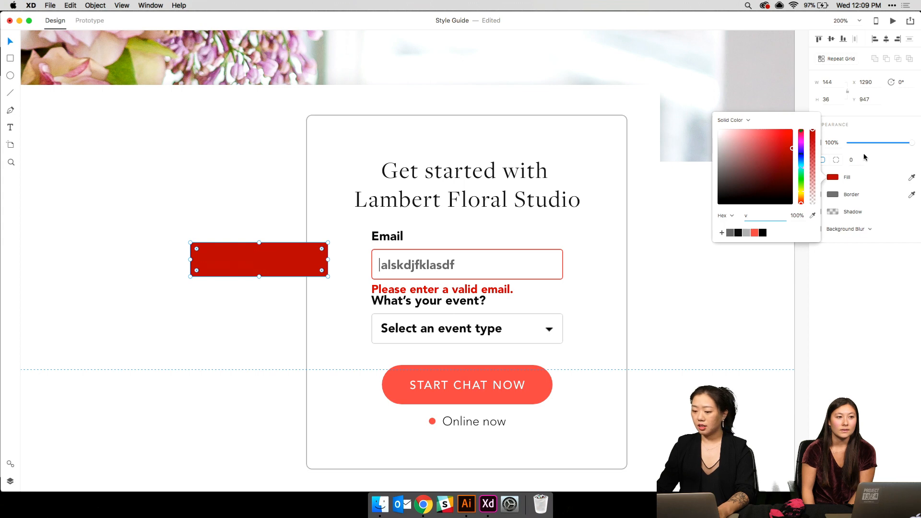
left_click(865, 157)
- Round the red rectangle's corners to a 6 px radius
left_click(854, 158)
type("6")
key("Return")
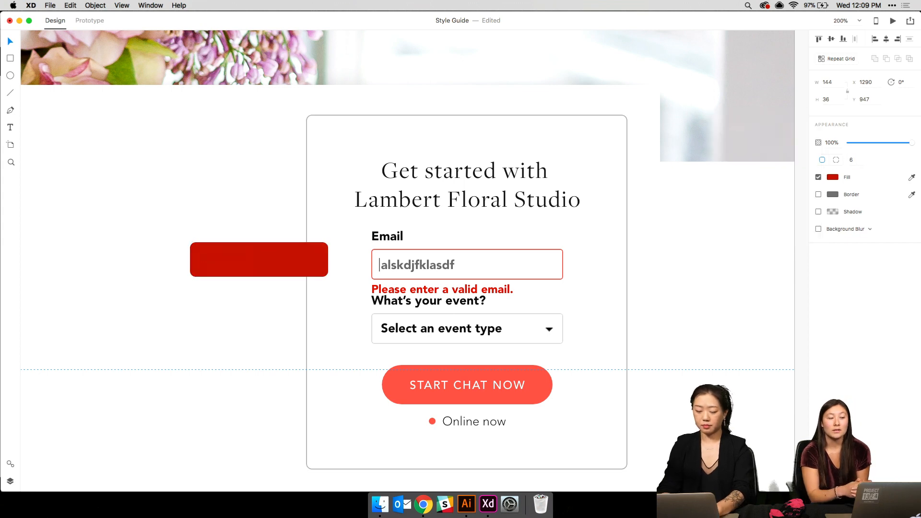
left_click(158, 230)
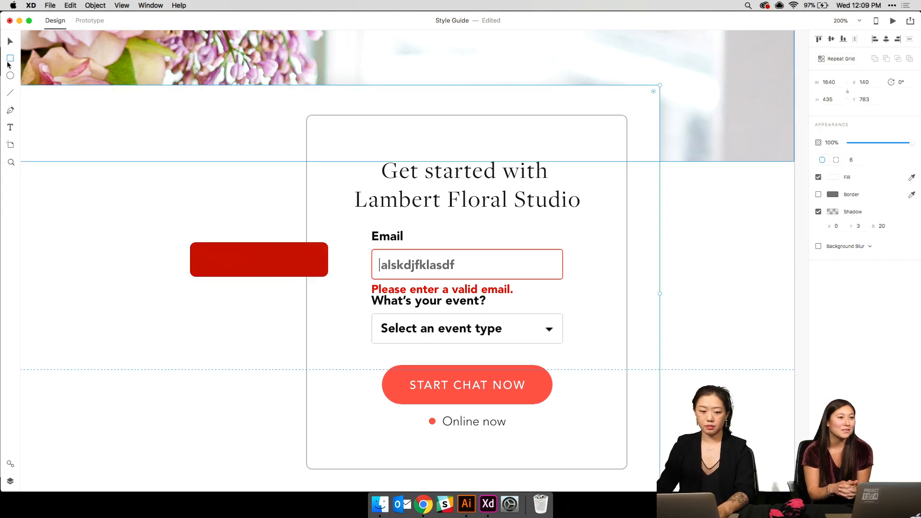
- Draw a borderless 20×20 square above the rectangle, filled with the rectangle's red via eyedropper
left_click(10, 59)
left_click_drag(239, 210, 260, 229)
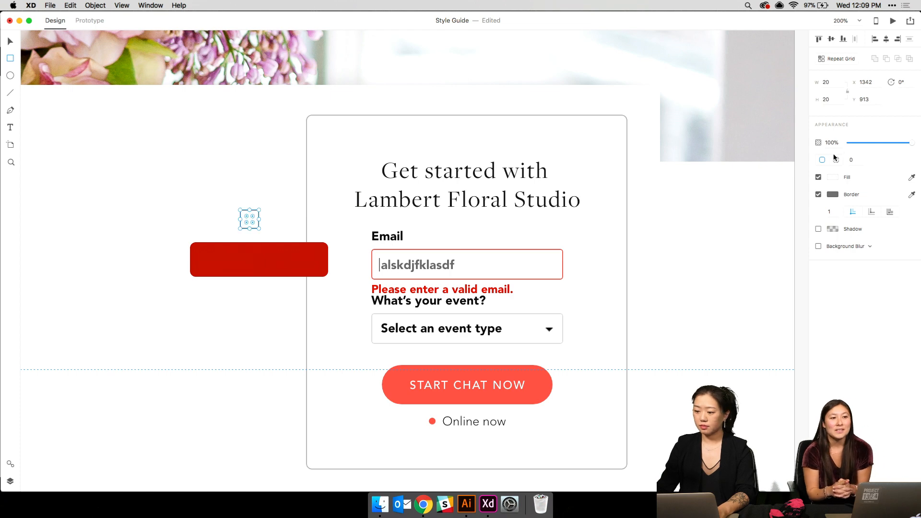
left_click(818, 194)
left_click(833, 177)
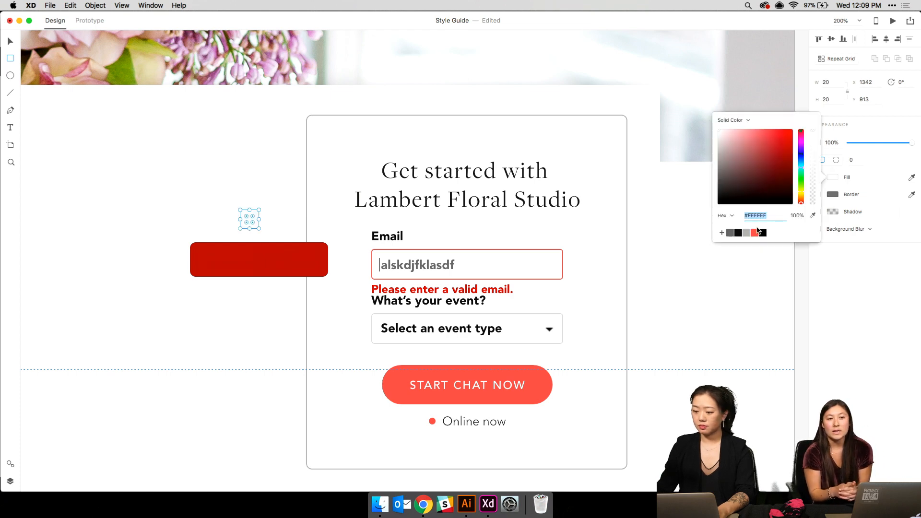
left_click(812, 216)
left_click(195, 257)
left_click(239, 218)
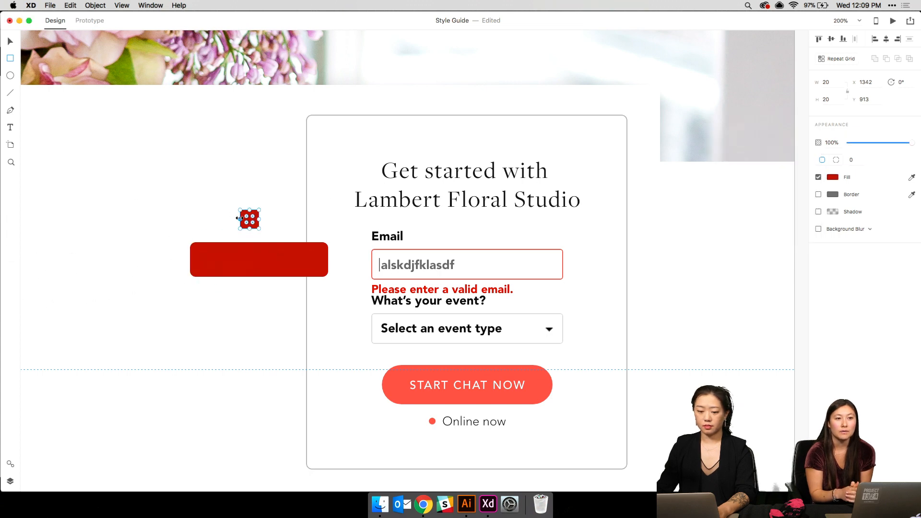
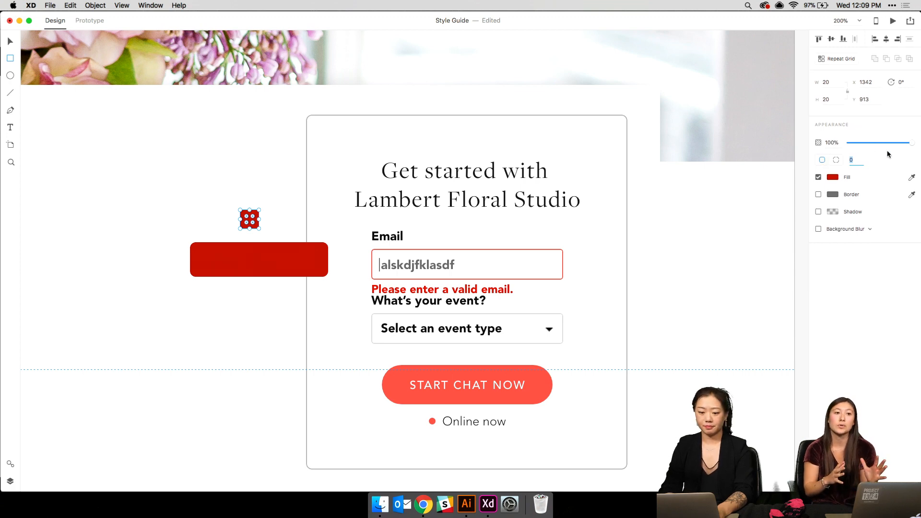
- Rotate the small red square 45° and give it a 3 px corner radius
left_click(902, 82)
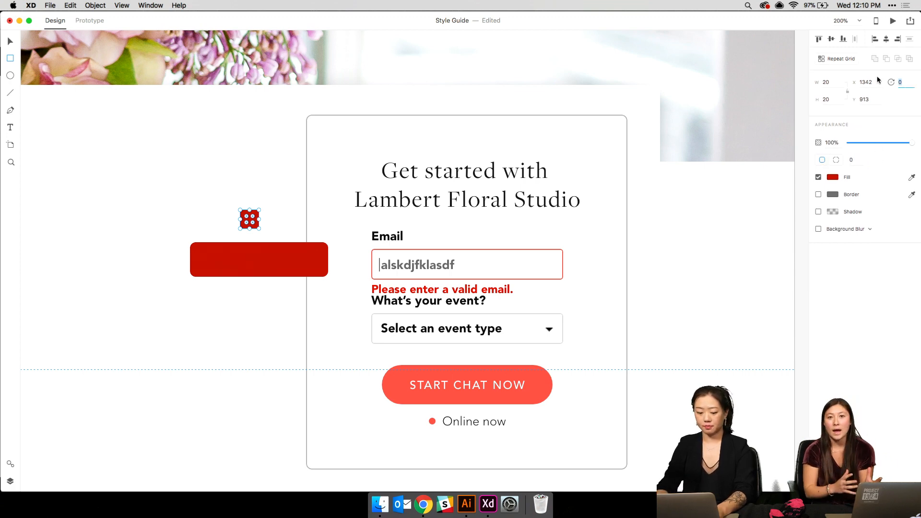
type("45")
key("Return")
key("v")
left_click(250, 219)
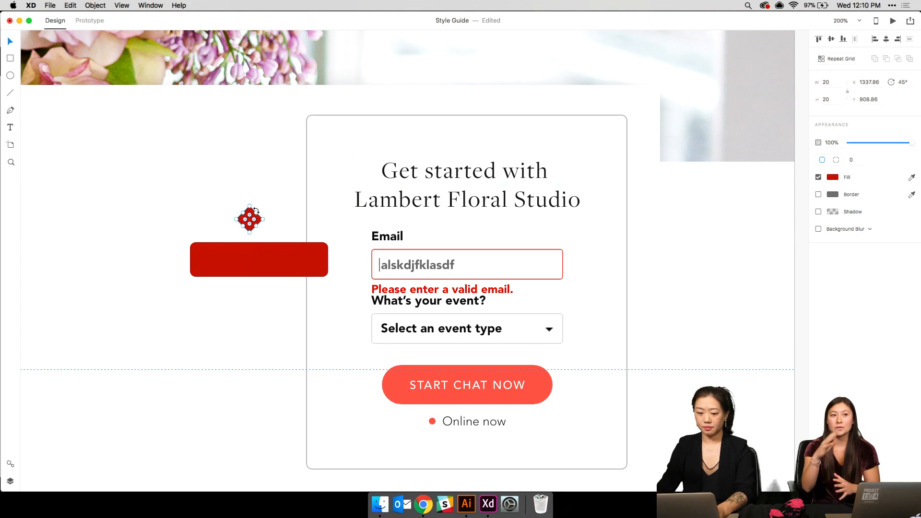
left_click(855, 159)
type("3")
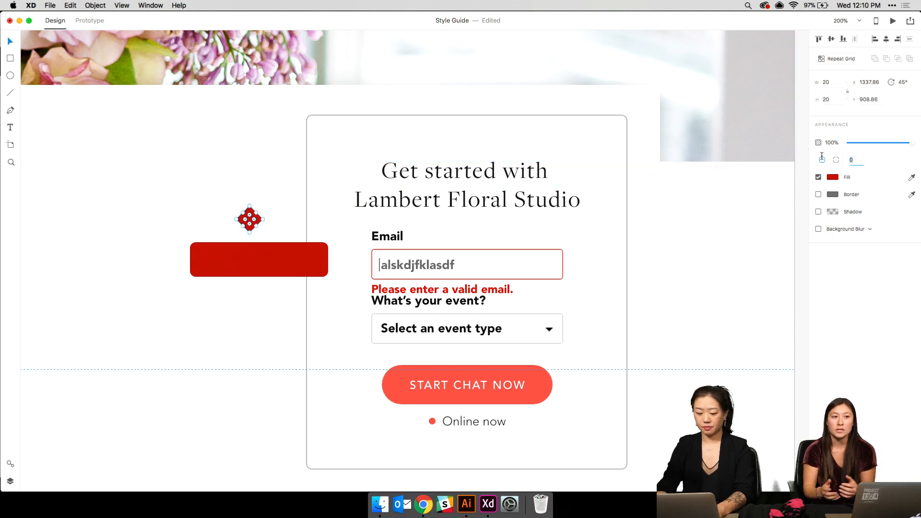
key("Return")
- Snap the diamond onto the red bar's right edge and reduce its corner radius to 2
left_click(257, 270)
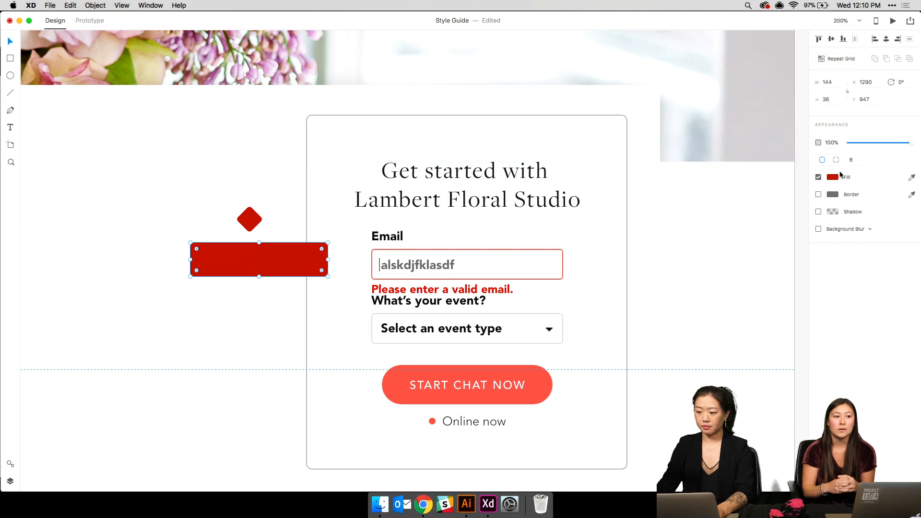
left_click_drag(249, 220, 324, 253)
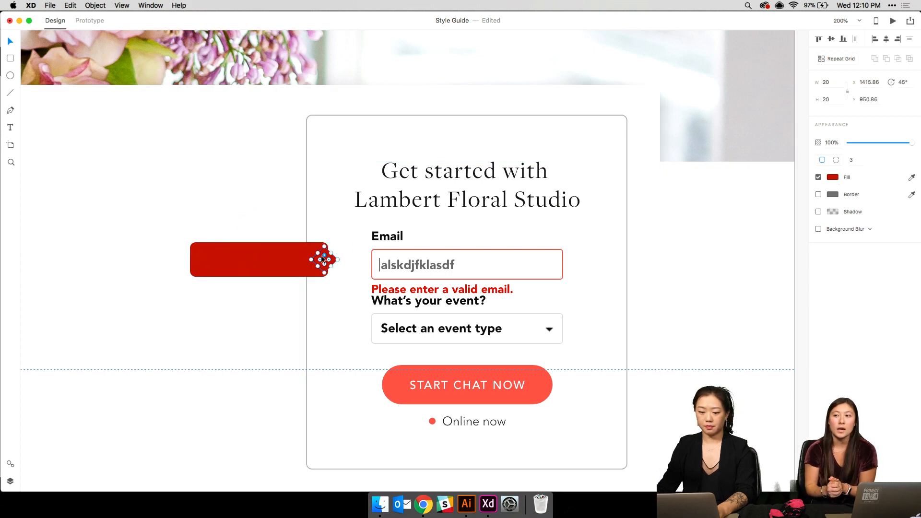
key("Right")
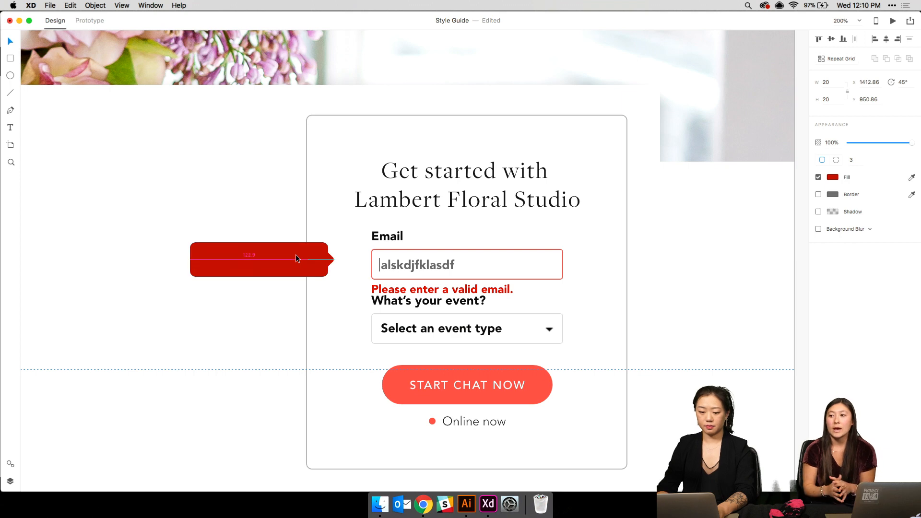
key("Left")
key("Left")
left_click_drag(295, 255, 295, 256)
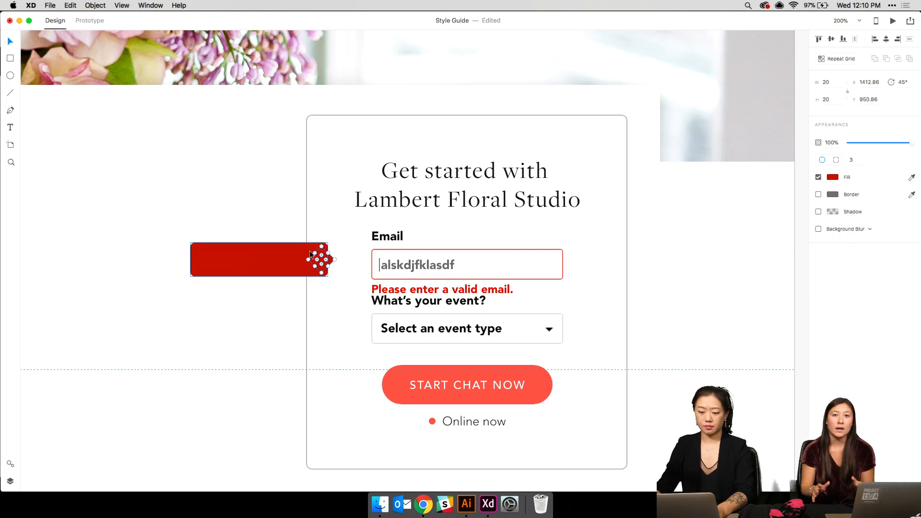
left_click(854, 160)
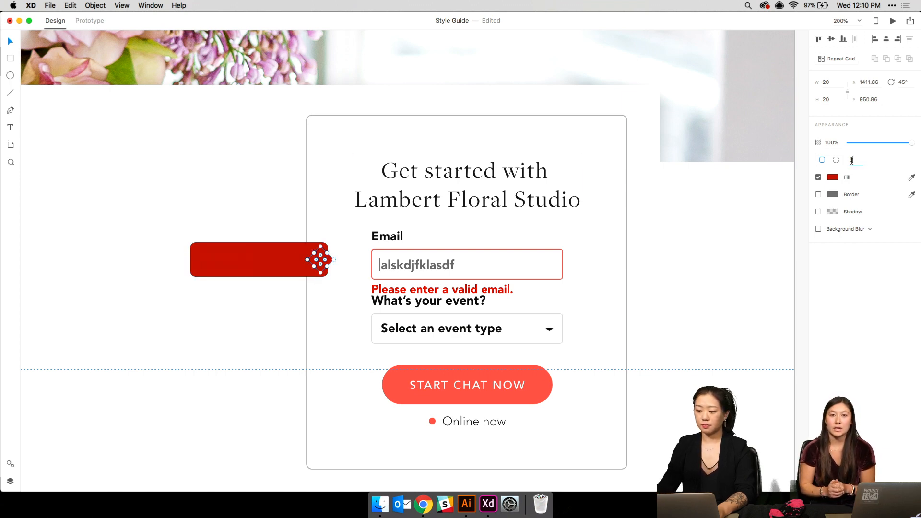
type("2")
key("Return")
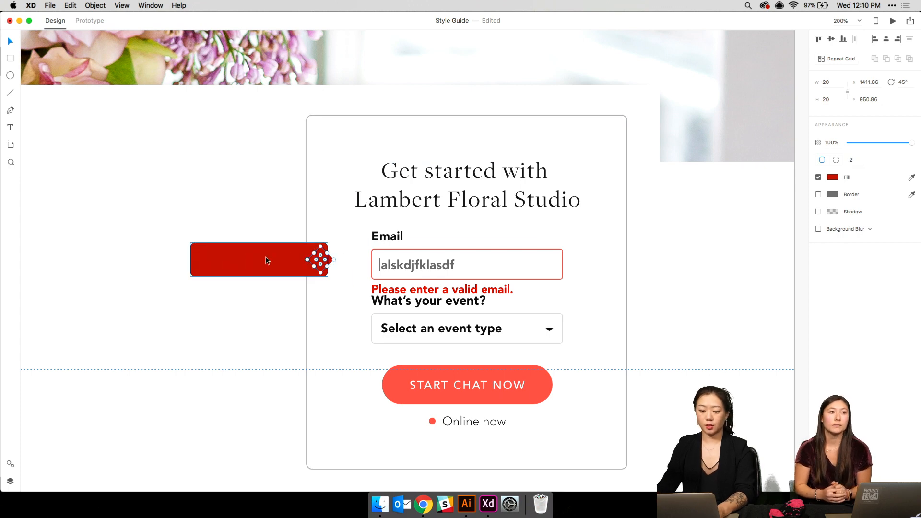
- Set the red bar's corner radius to 4
left_click(257, 307)
left_click(272, 267)
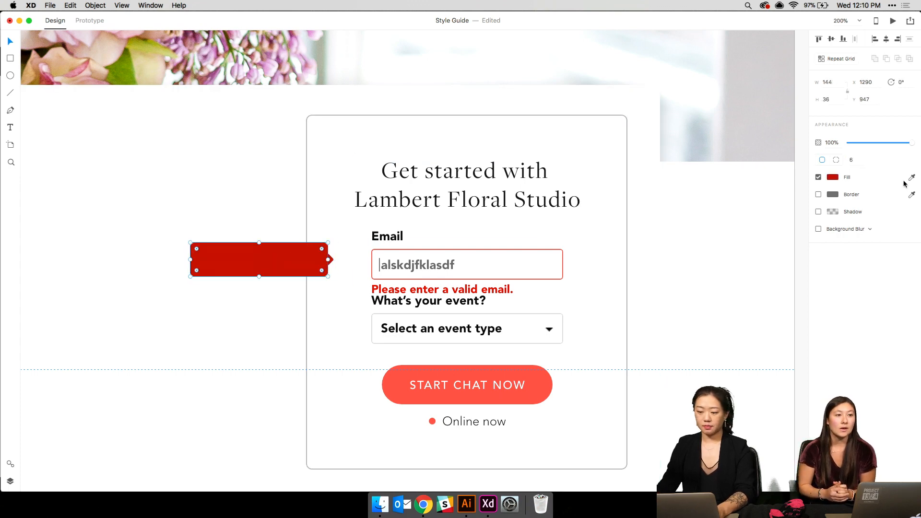
left_click(853, 160)
type("4")
key("Return")
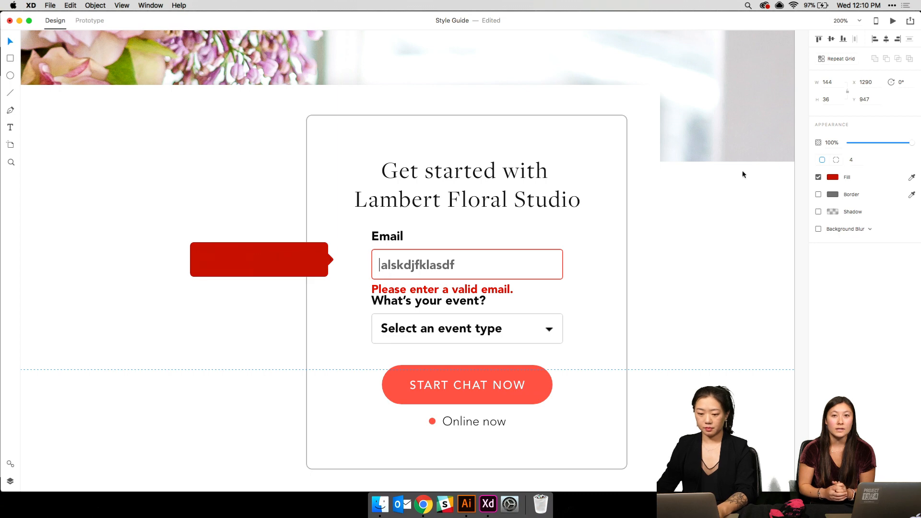
- Move the diamond and red bar together beside the Email field
left_click(313, 307)
left_click(330, 260)
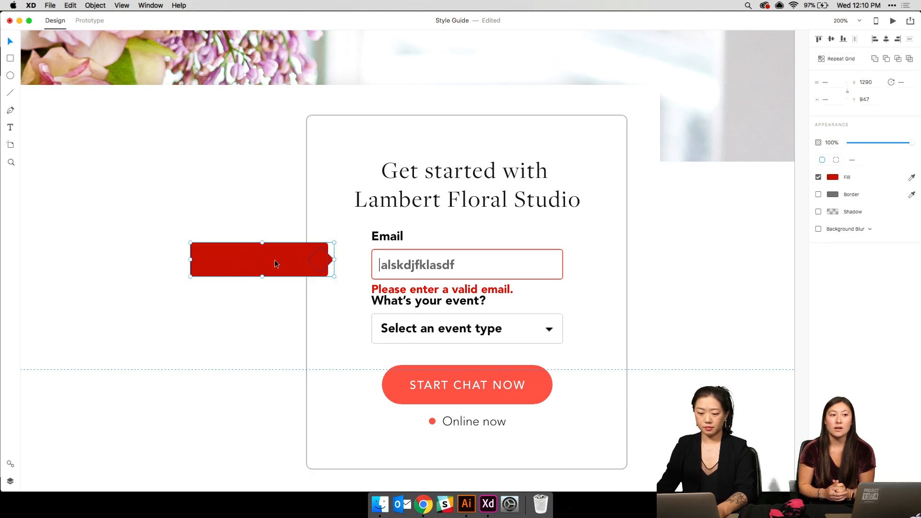
left_click(274, 260, "shift")
left_click_drag(259, 256, 288, 264)
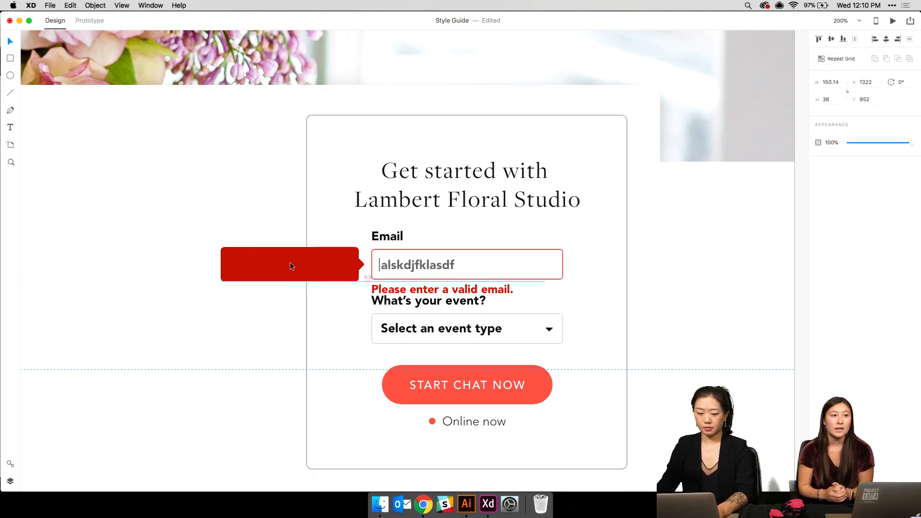
- Make the 'Please enter a valid email.' text white
left_click(442, 289)
left_click(831, 252)
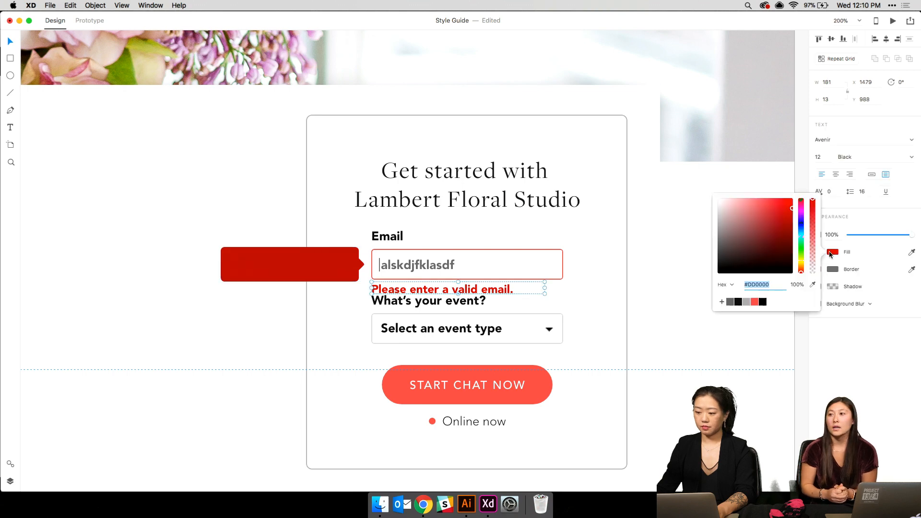
left_click_drag(764, 238, 580, 183)
left_click(438, 288)
- Bring the error text to front, place it on the red tooltip, and zoom out
right_click(423, 287)
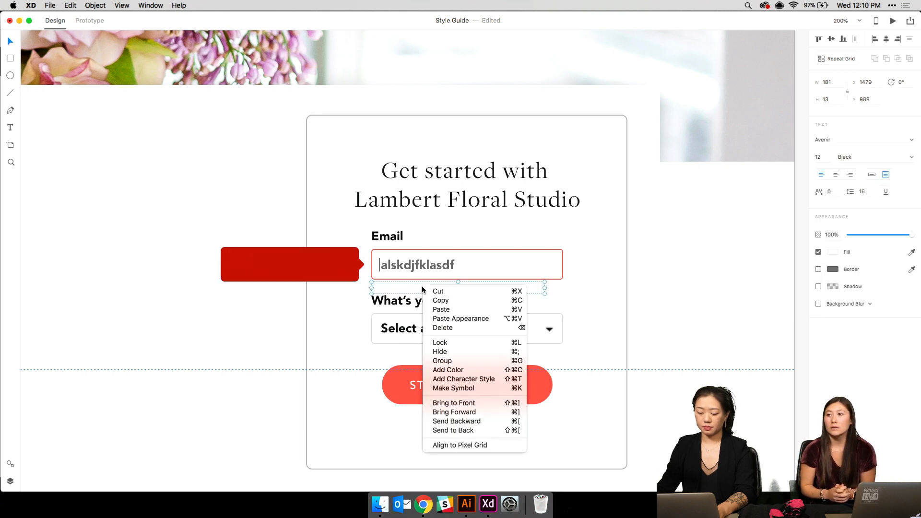
left_click(474, 407)
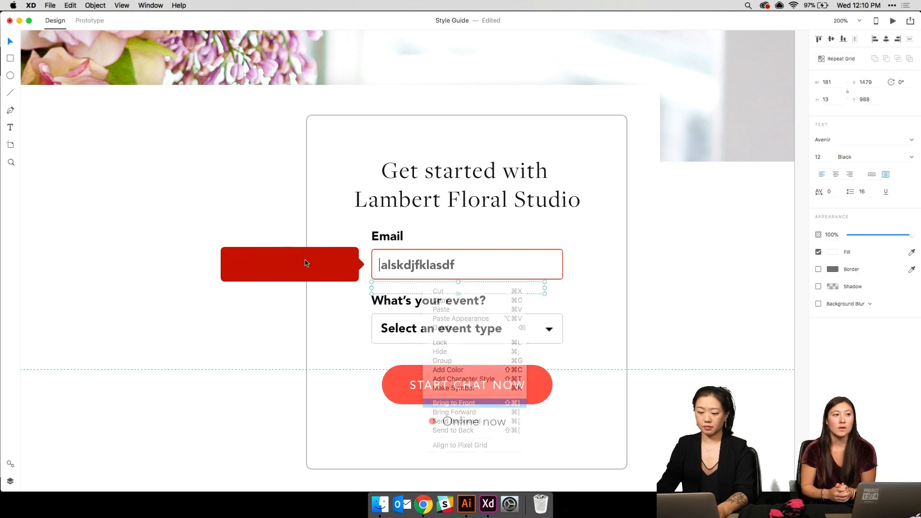
left_click_drag(402, 294, 186, 263)
left_click(229, 256)
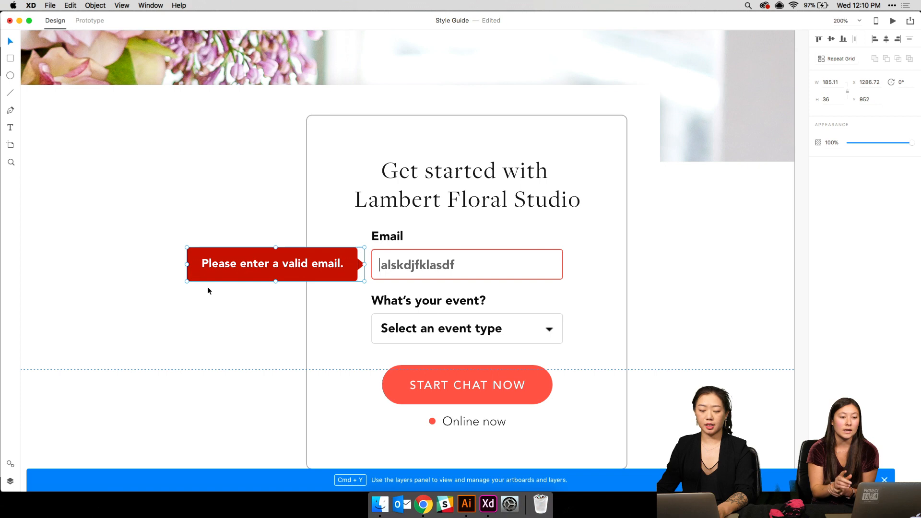
double_click(225, 264)
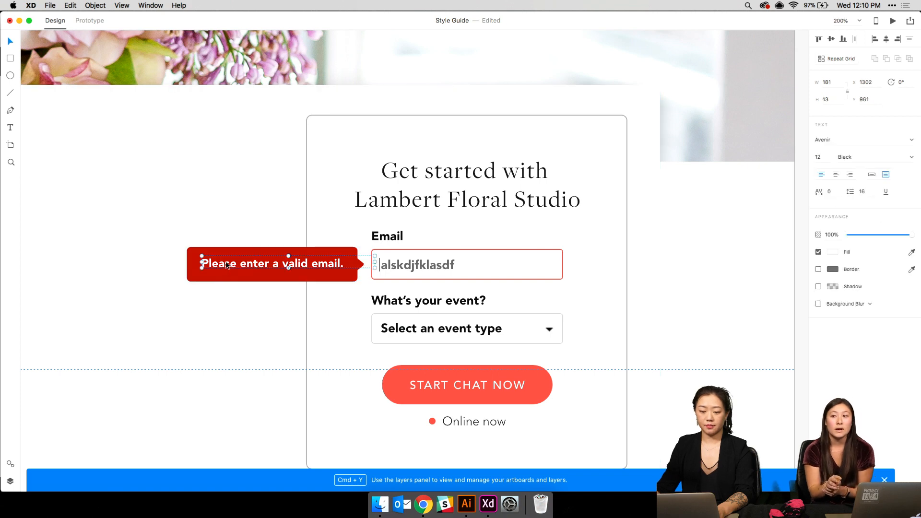
left_click(231, 290)
key("super+minus")
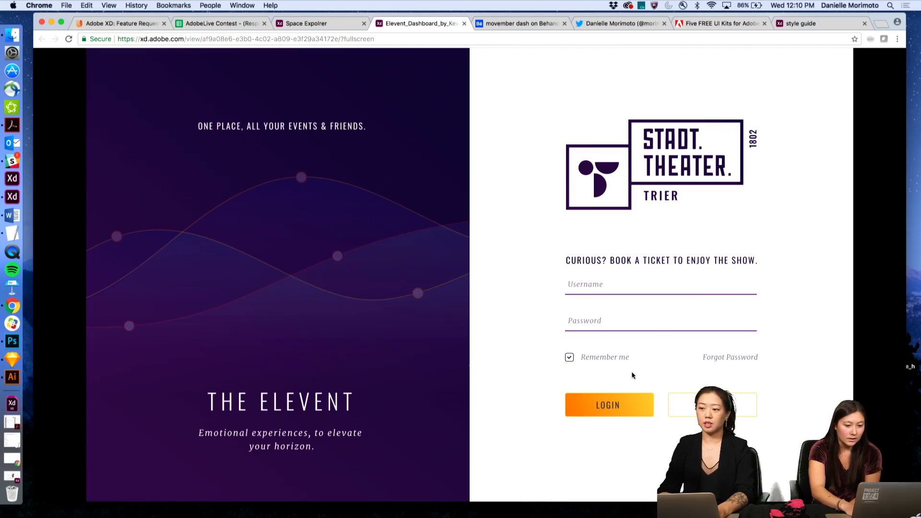
- Log in to the Elevent prototype and view the Acting Theater screen with hotspots shown
left_click(613, 408)
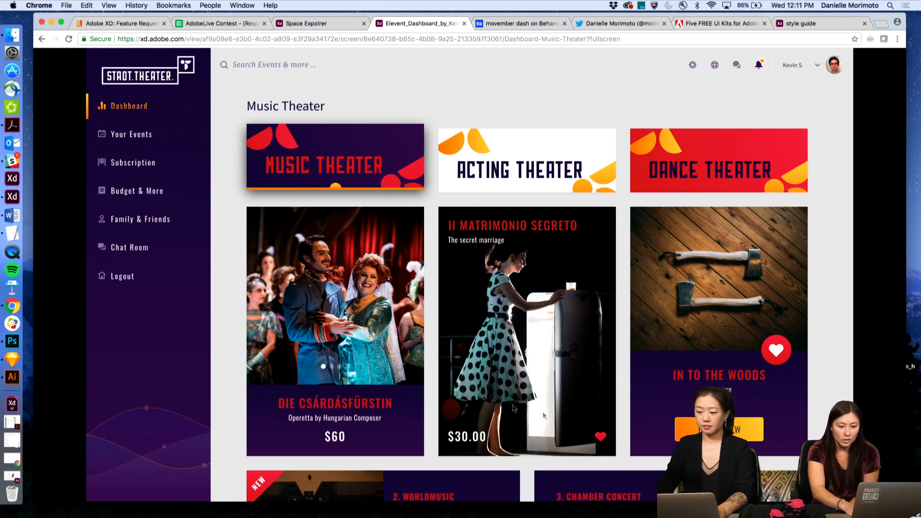
left_click(496, 399)
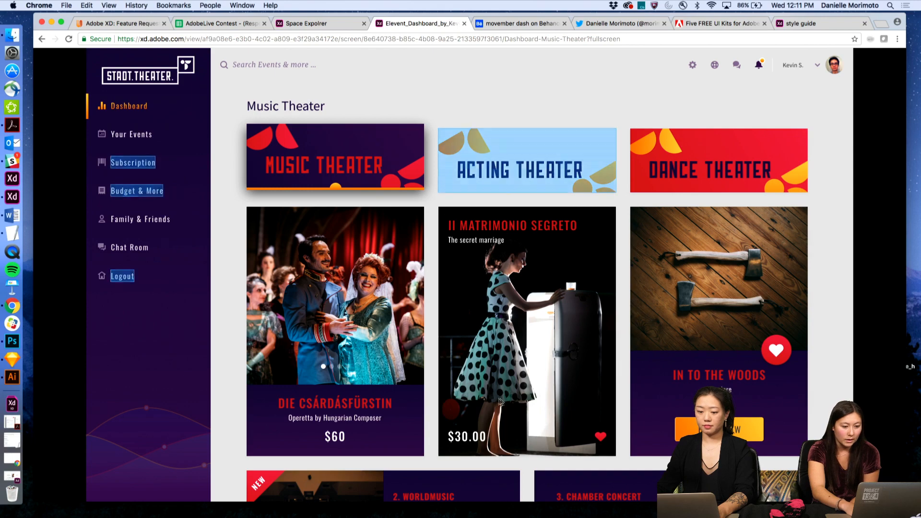
left_click(525, 168)
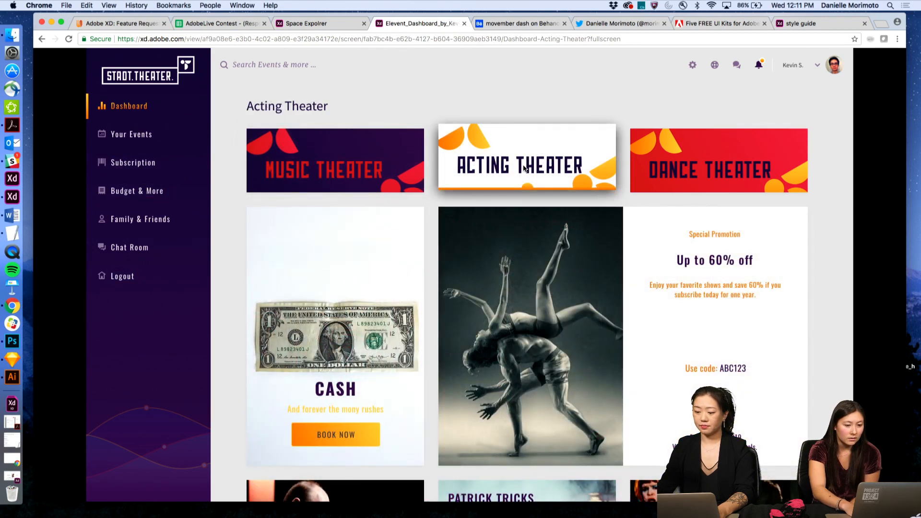
scroll(513, 210, "down", 5)
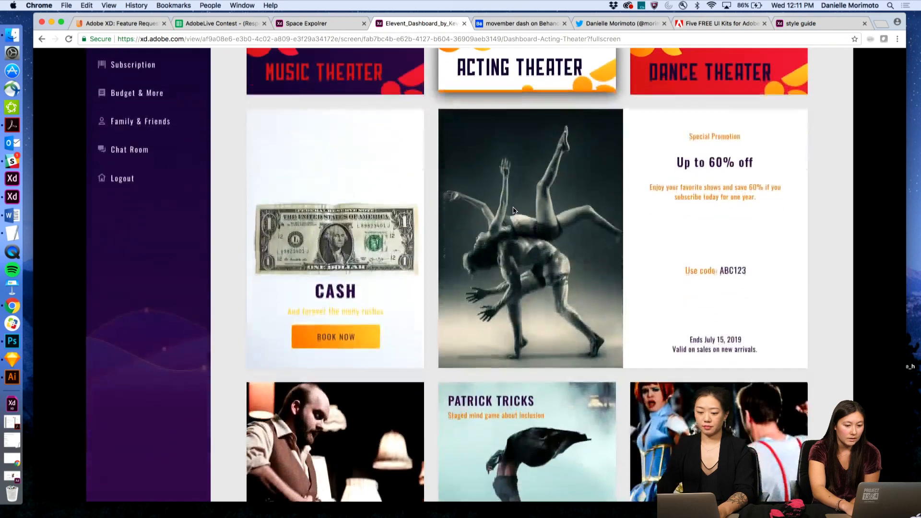
scroll(513, 210, "down", 10)
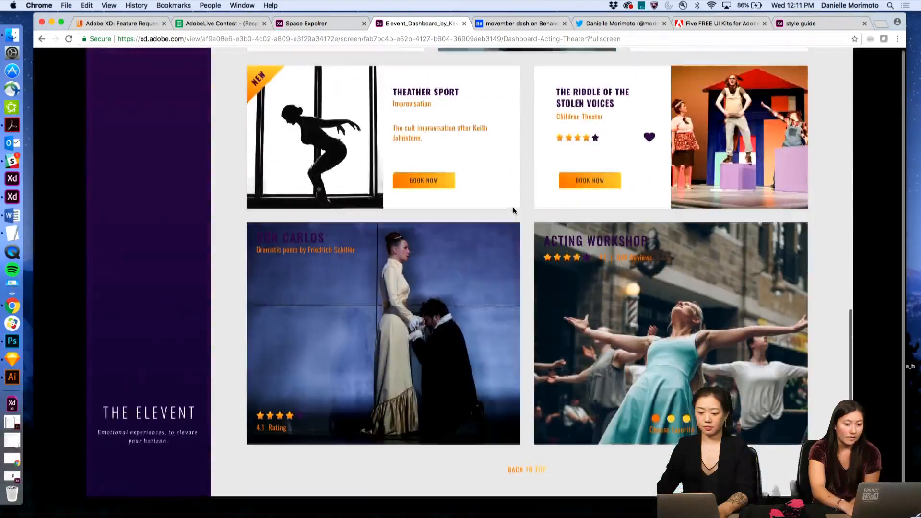
scroll(424, 320, "up", 1)
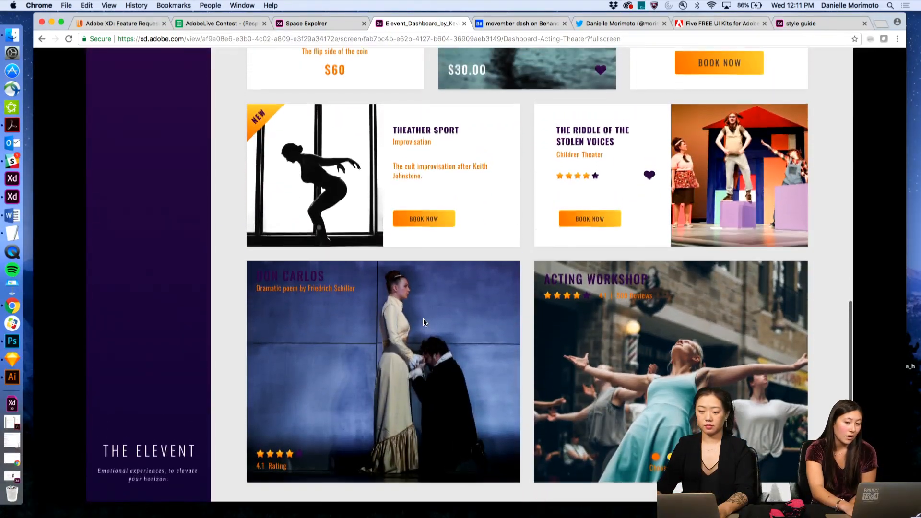
scroll(423, 320, "up", 7)
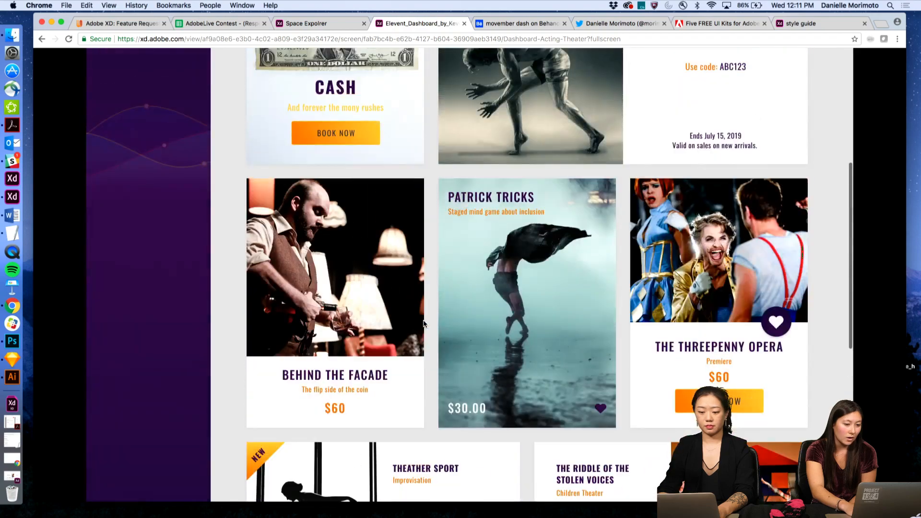
scroll(430, 320, "up", 6)
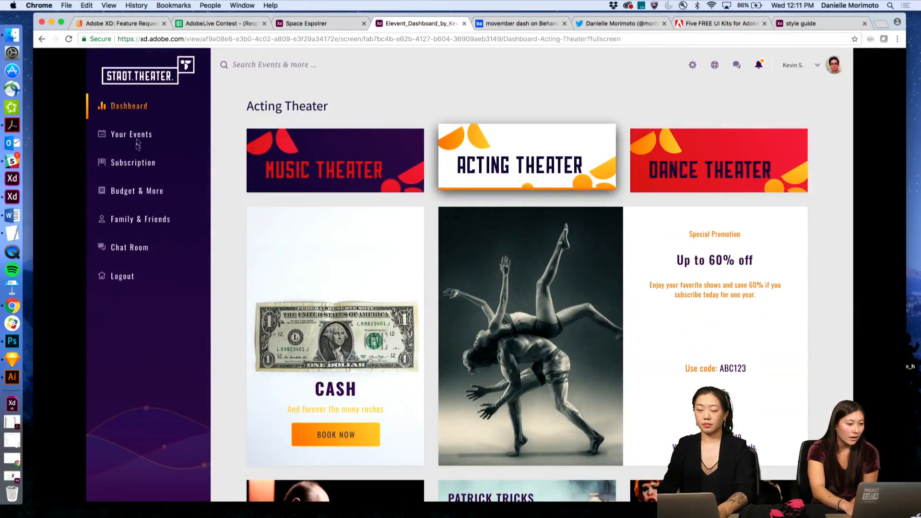
- Browse the Subscriptions, Music Theater and Budget & More pages
left_click(133, 163)
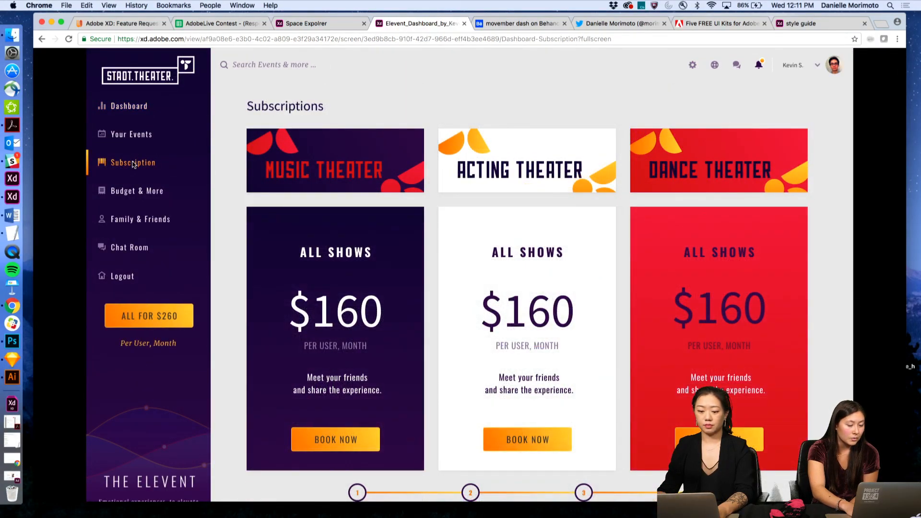
left_click(224, 281)
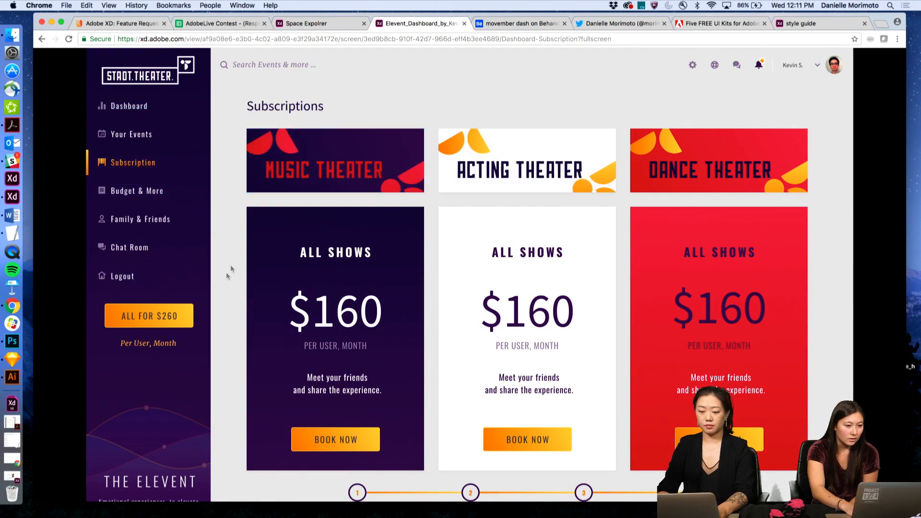
left_click(355, 169)
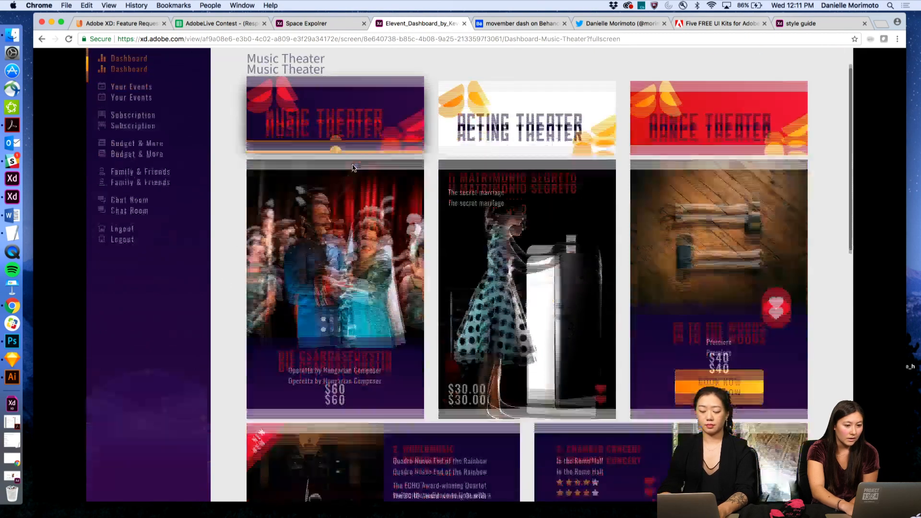
left_click(140, 141)
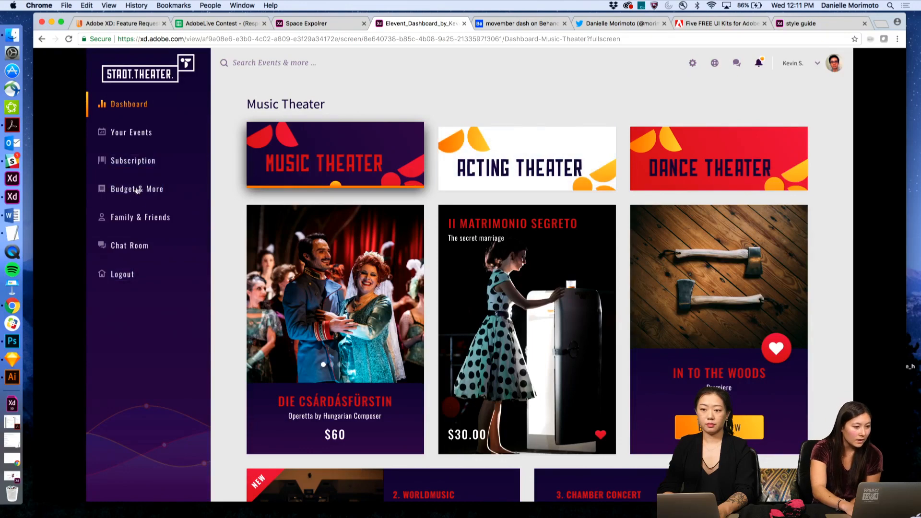
left_click(138, 190)
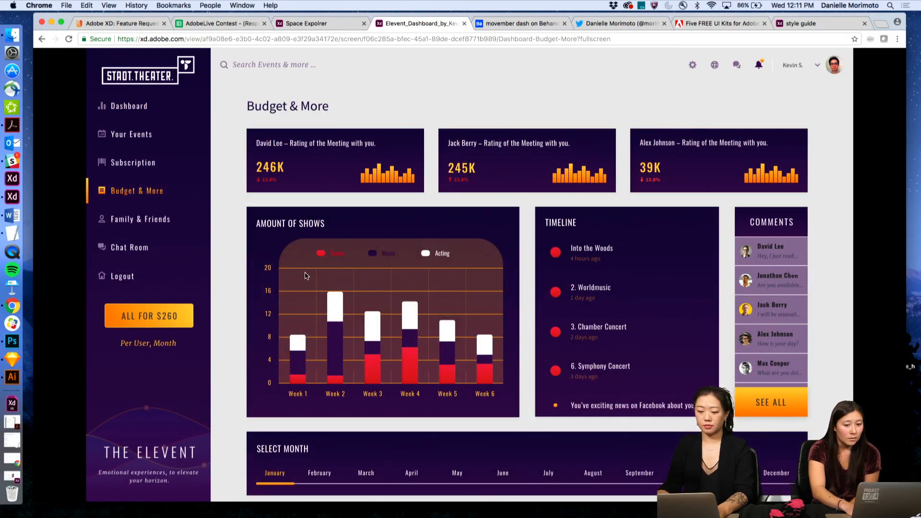
scroll(306, 275, "down", 1)
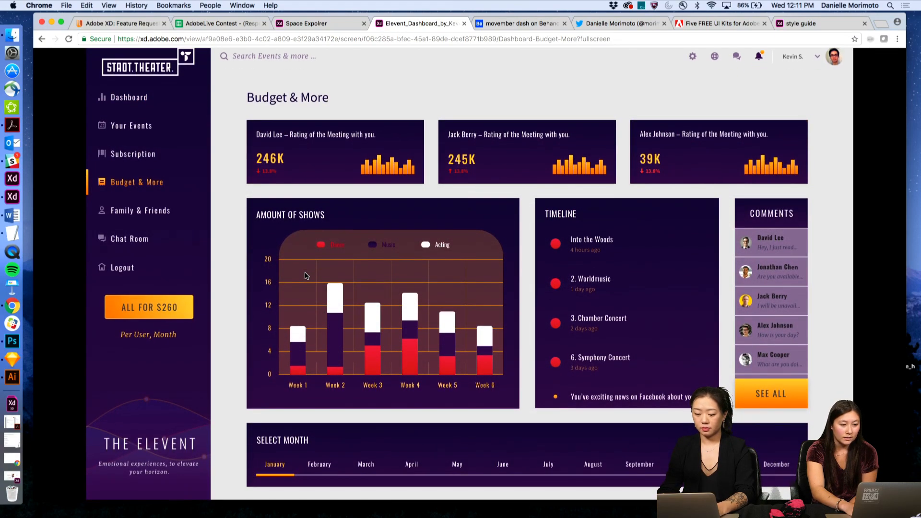
scroll(306, 276, "up", 1)
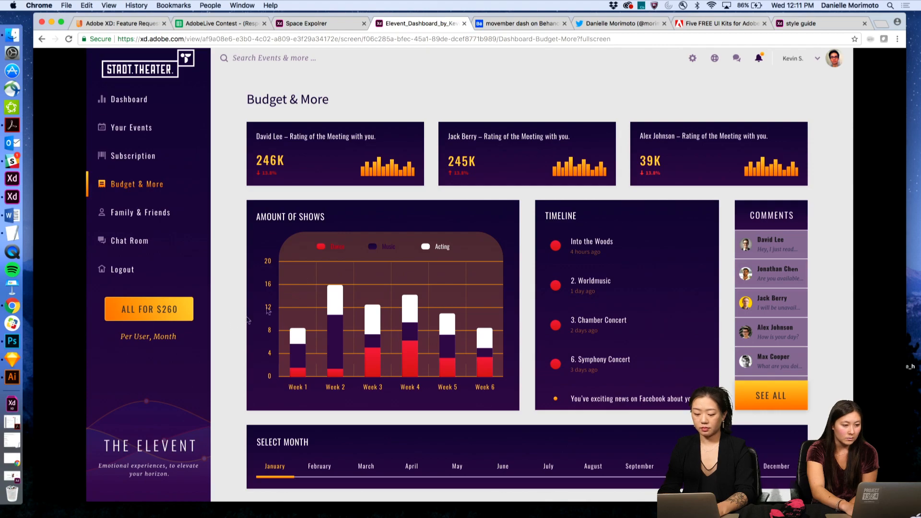
- Log out, log back in, then switch to the Space Explorers prototype
left_click(120, 274)
left_click(120, 275)
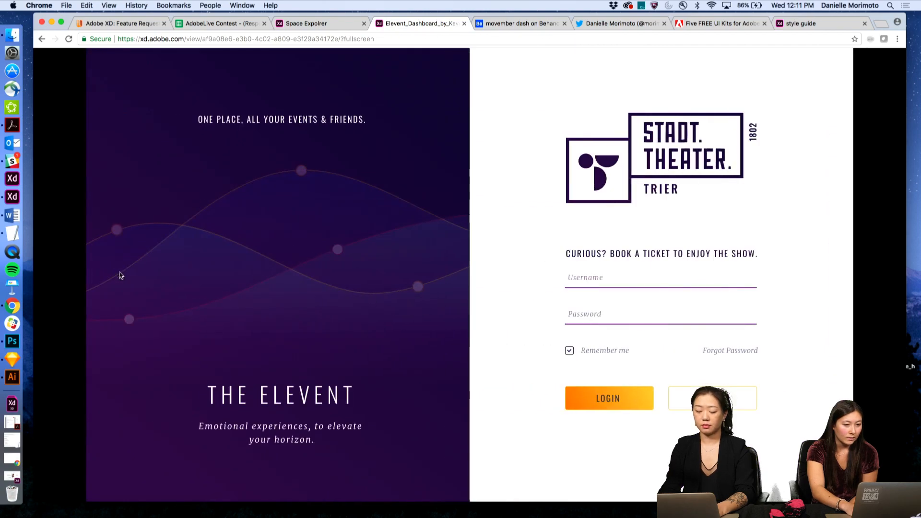
left_click(600, 401)
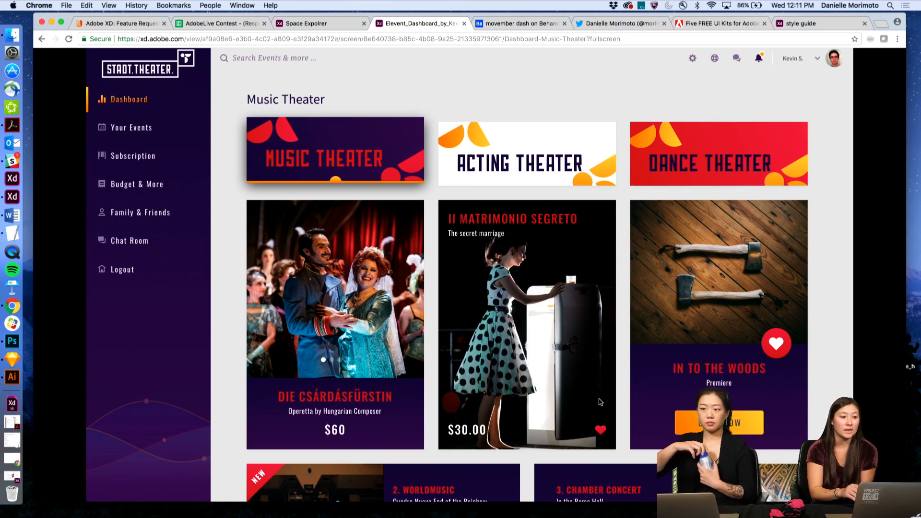
left_click(310, 24)
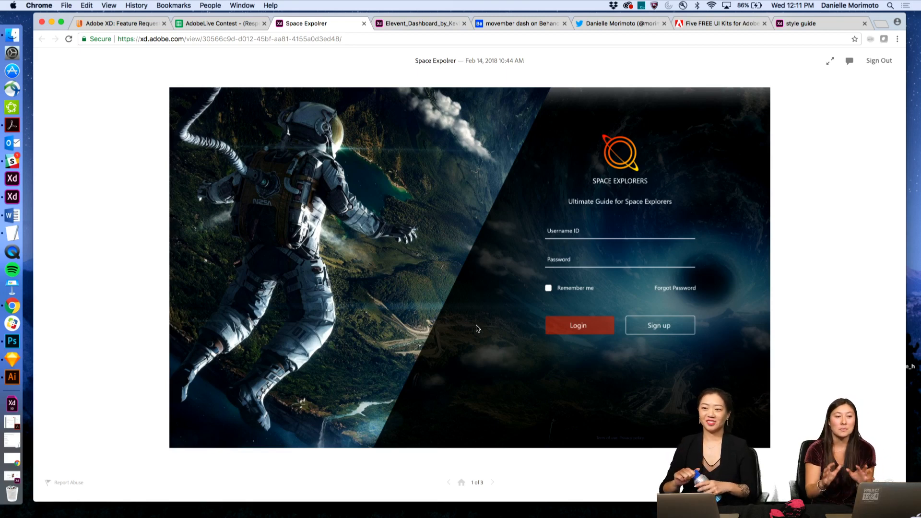
- Fill the Space Explorers sign-in form, log in, return to sign-in, and log in again
left_click(574, 339)
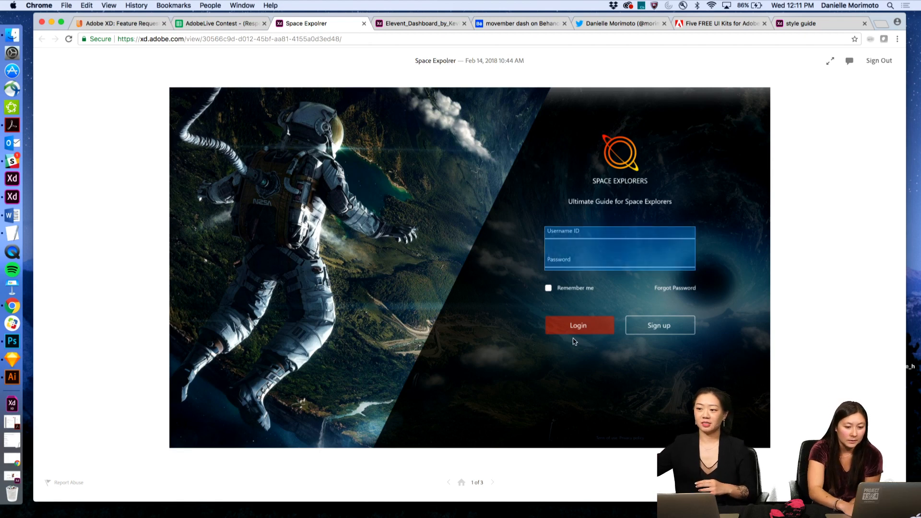
left_click(571, 235)
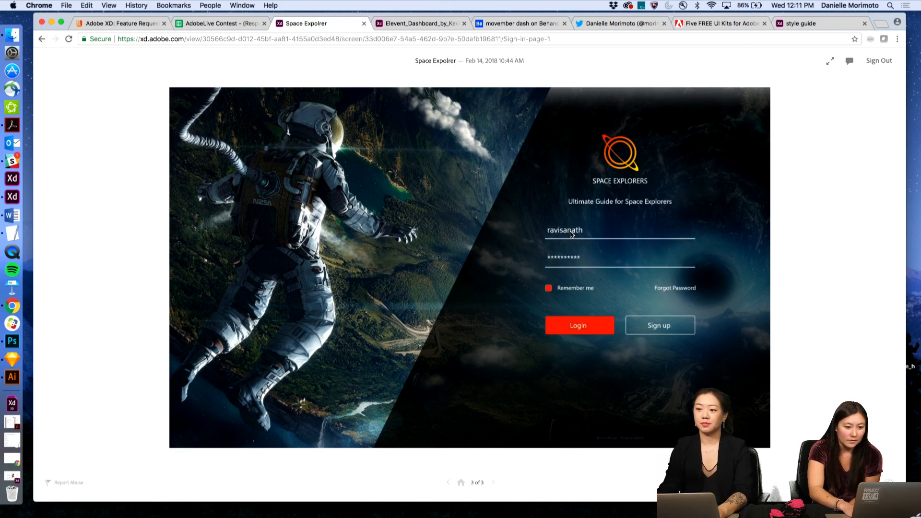
left_click(574, 330)
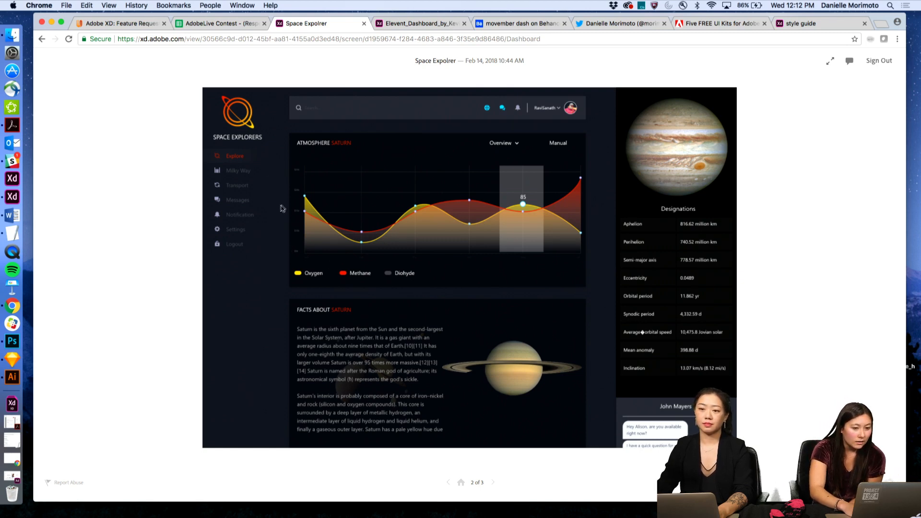
left_click(494, 482)
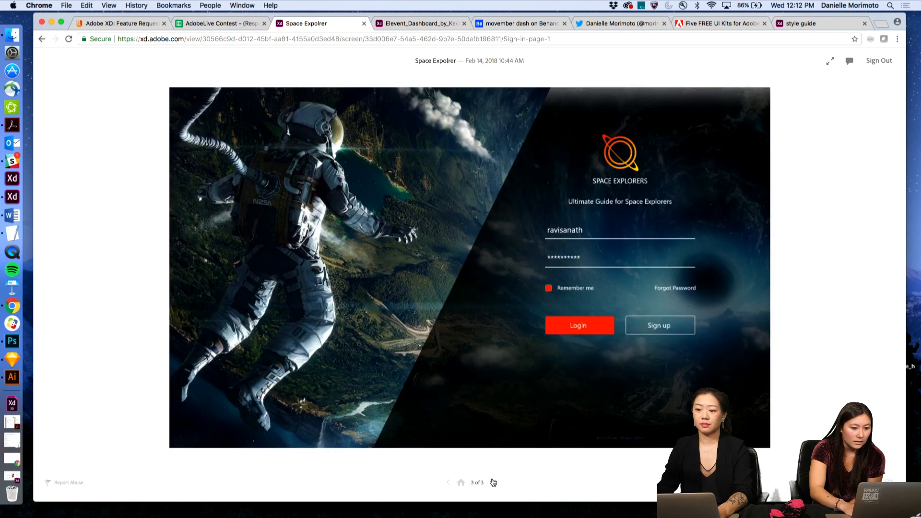
left_click(570, 326)
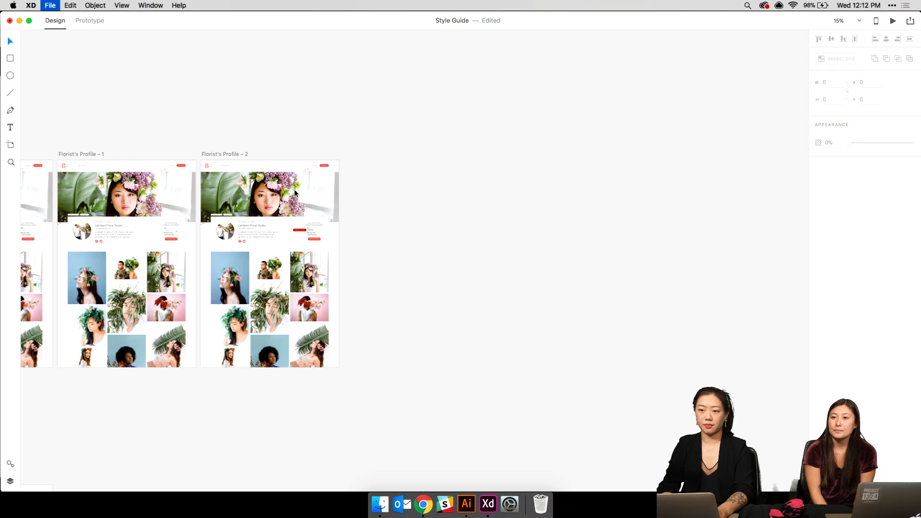
scroll(376, 203, "left", 5)
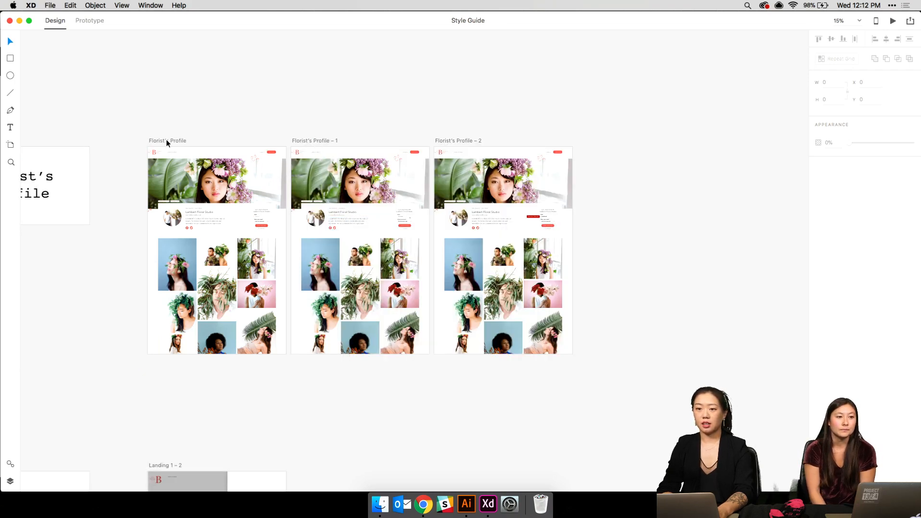
scroll(166, 142, "up", 5)
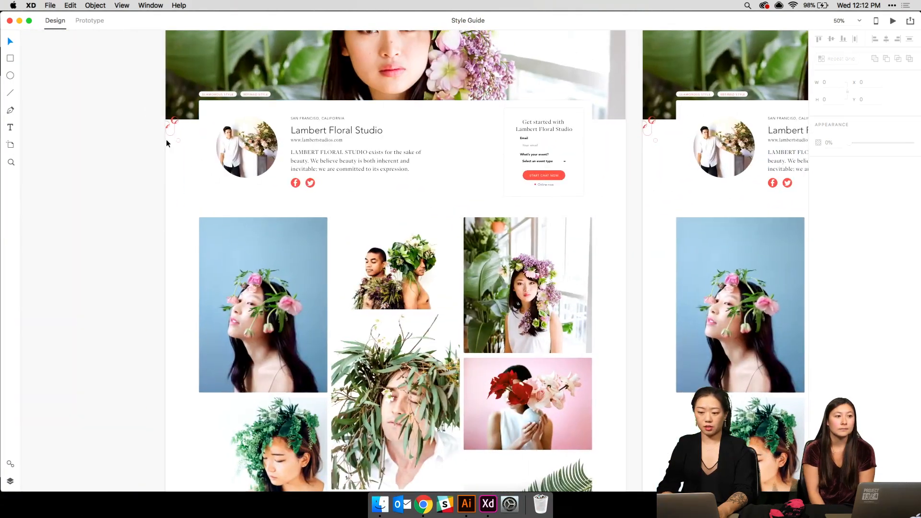
scroll(166, 142, "up", 3)
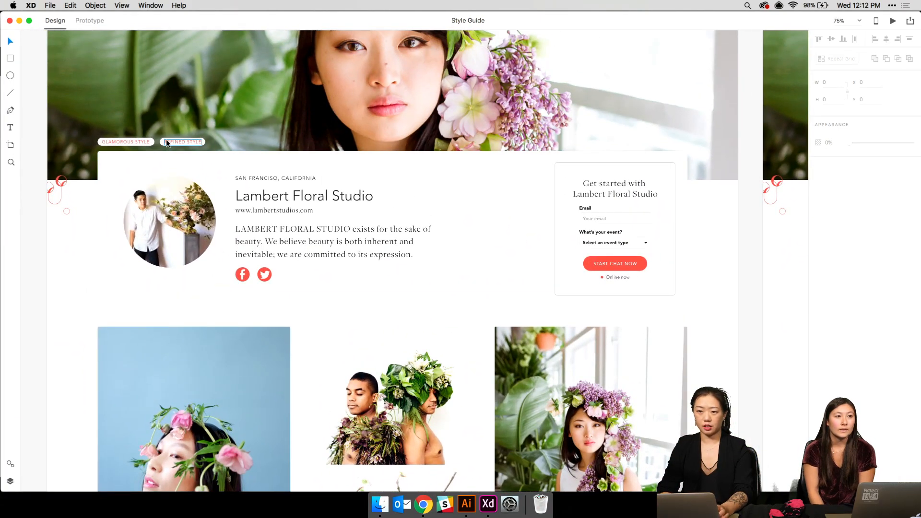
scroll(166, 140, "up", 4)
scroll(166, 140, "right", 12)
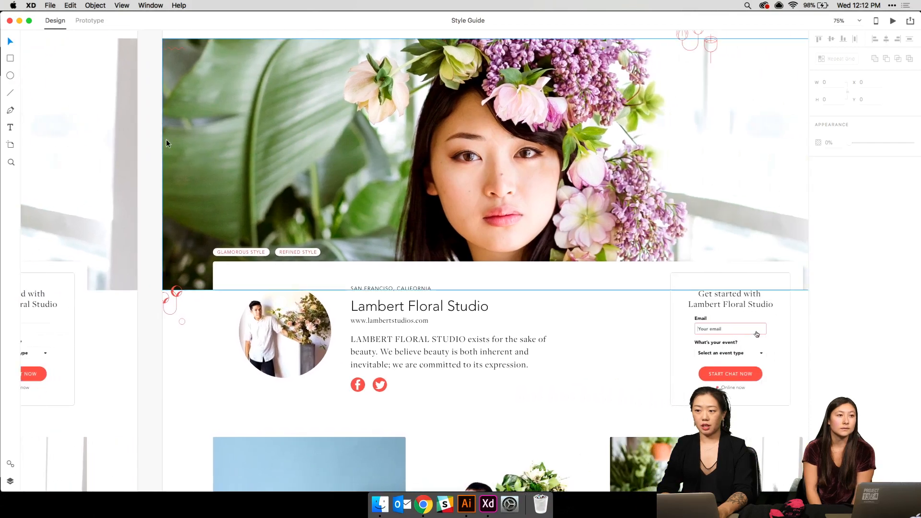
scroll(166, 143, "right", 5)
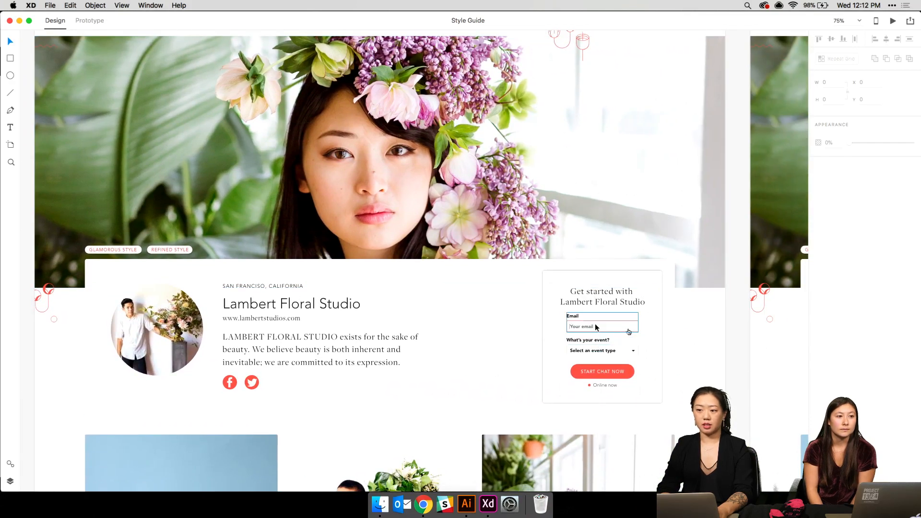
scroll(598, 325, "right", 20)
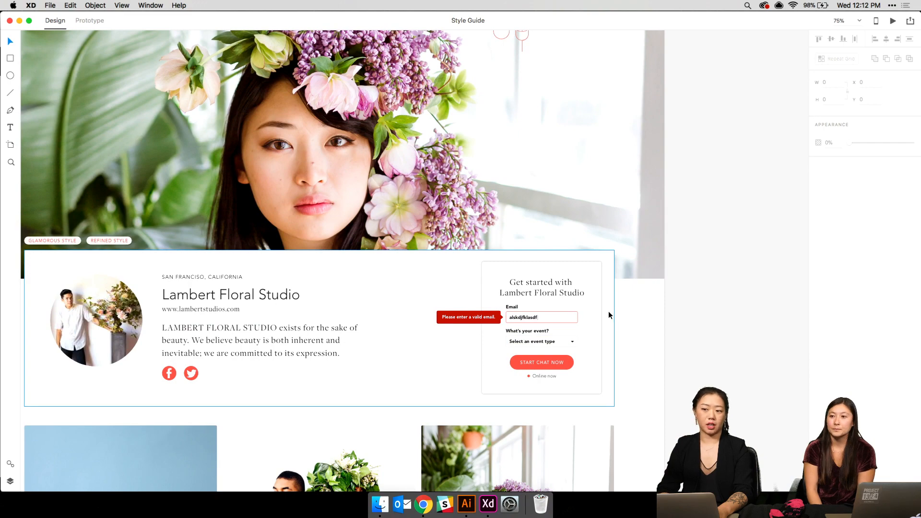
scroll(608, 311, "left", 20)
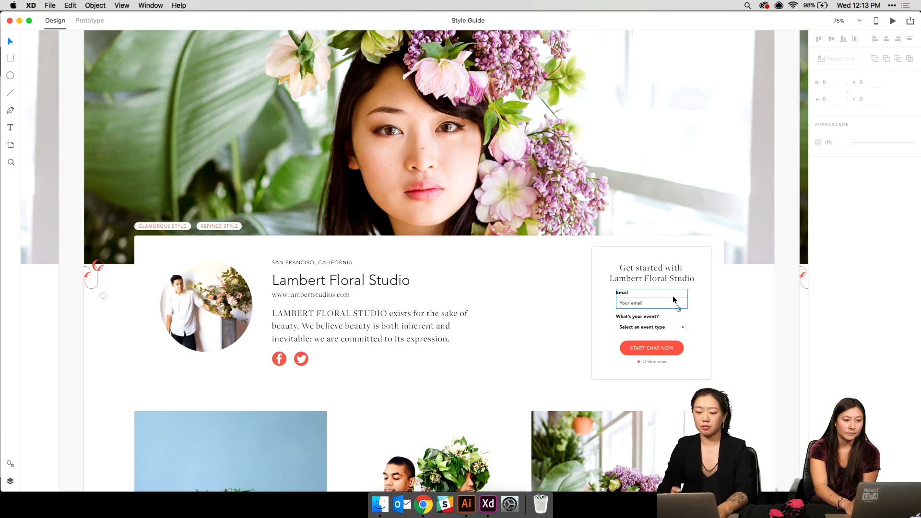
key("super+minus")
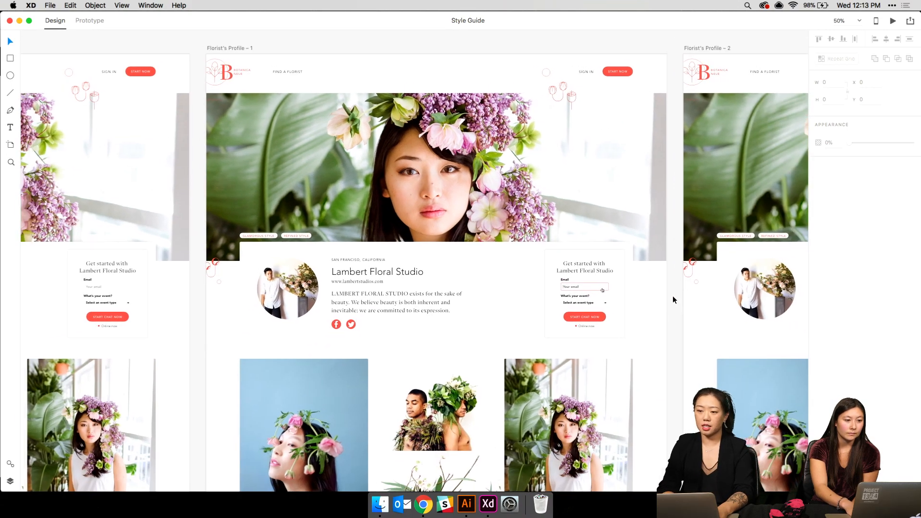
key("super+plus")
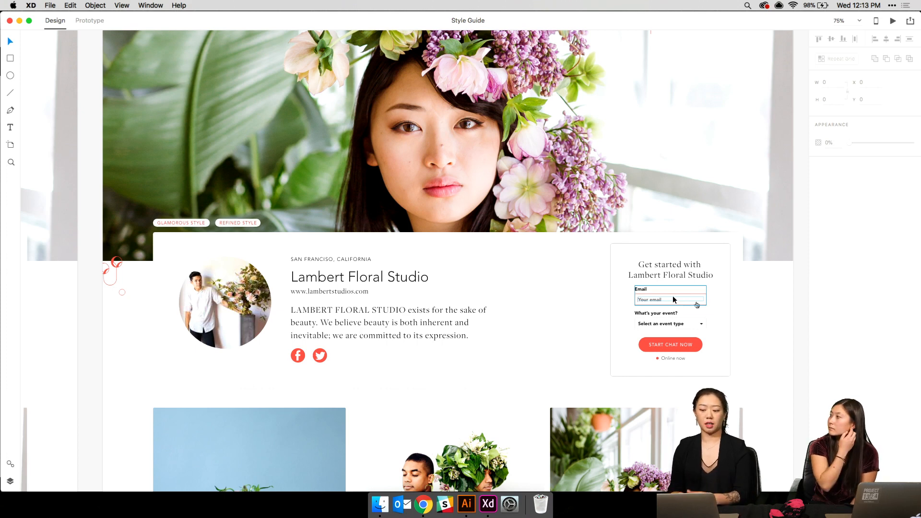
scroll(673, 296, "left", 14)
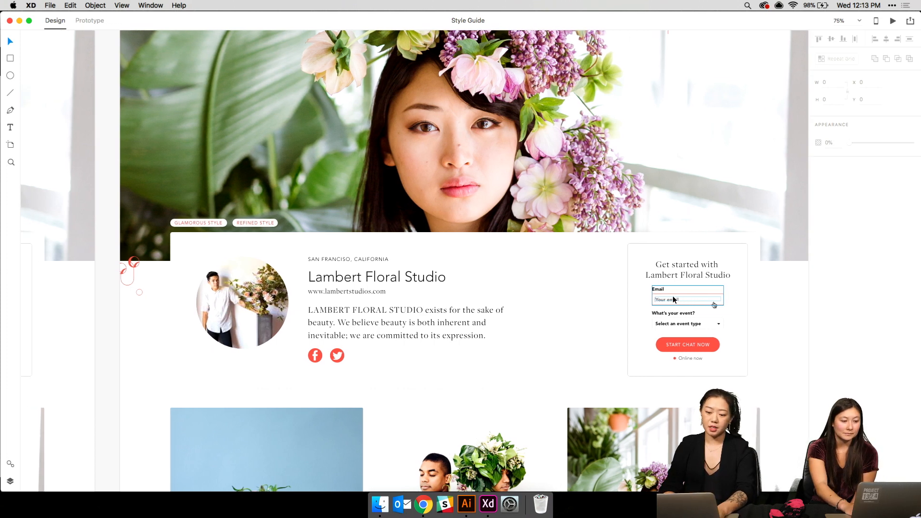
scroll(673, 296, "up", 3)
scroll(673, 296, "left", 8)
scroll(672, 297, "up", 1)
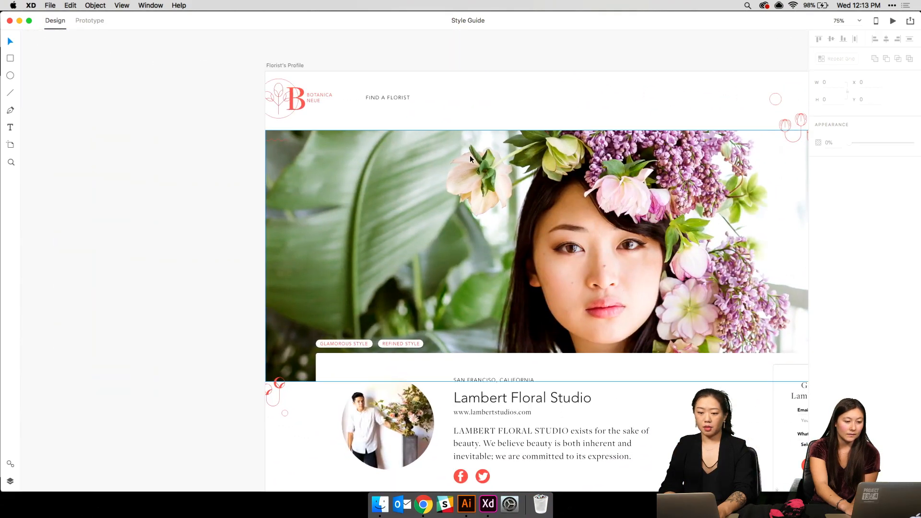
- Duplicate the Florist's Profile – 2 artboard
left_click(286, 65)
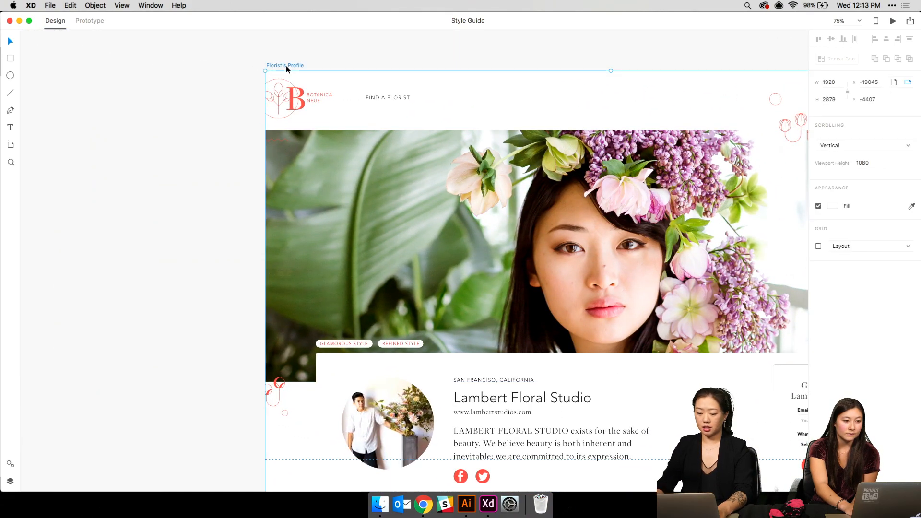
key("cmd+minus")
scroll(287, 67, "right", 2)
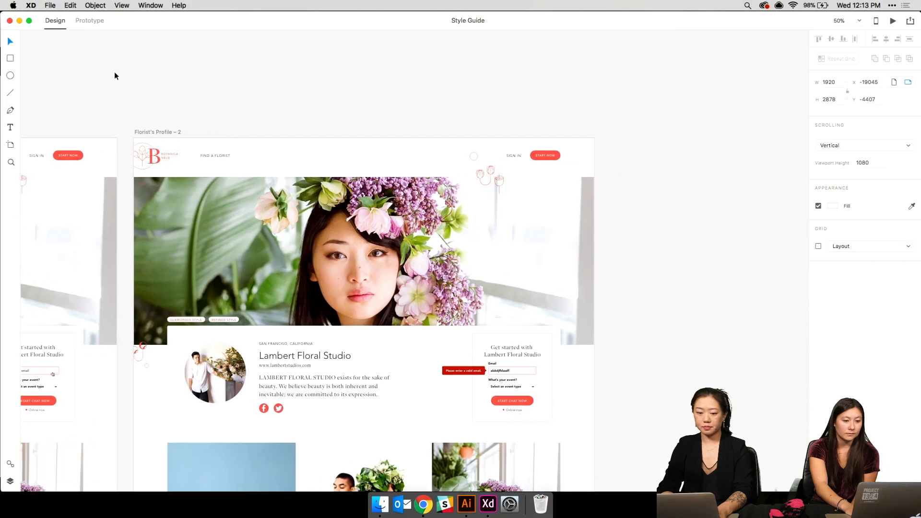
left_click(148, 134)
left_click(142, 131)
key("super+v")
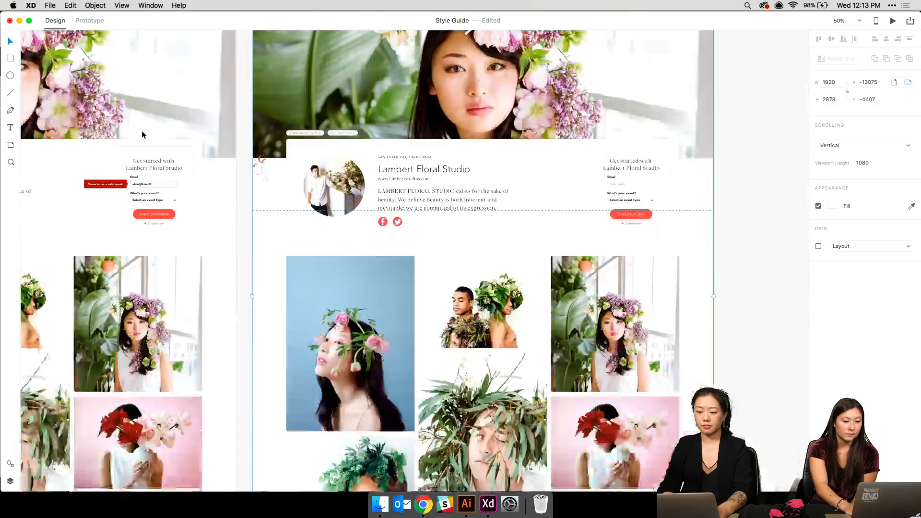
key("super+minus")
key("super+plus")
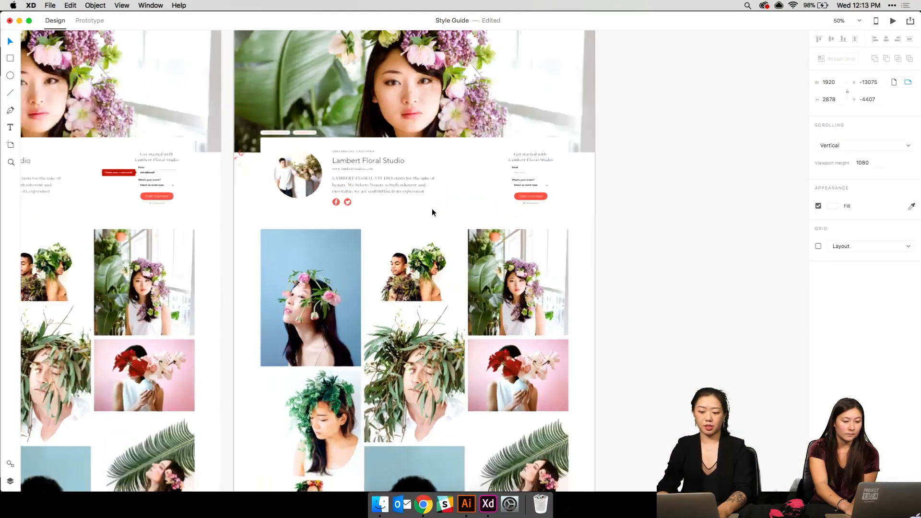
scroll(432, 208, "up", 1)
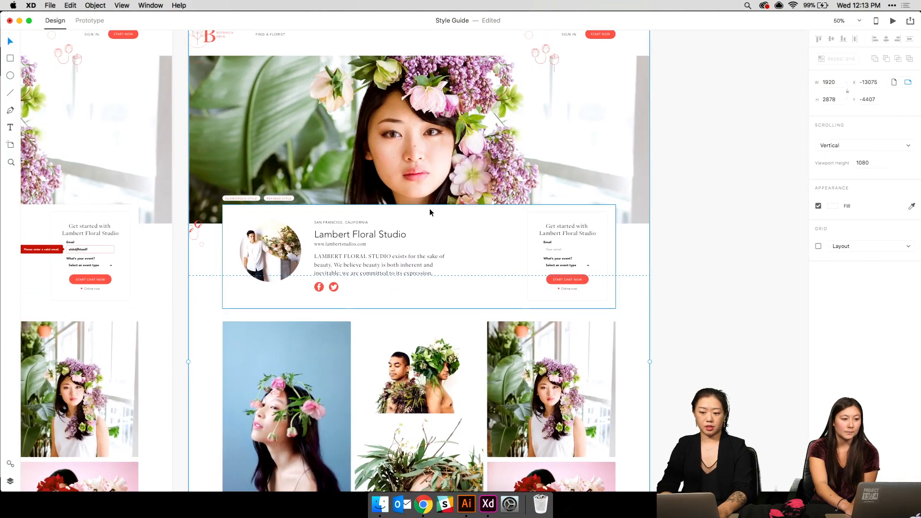
- Delete the hero photo and the photo grid images from the copy
left_click(353, 186)
key("Delete")
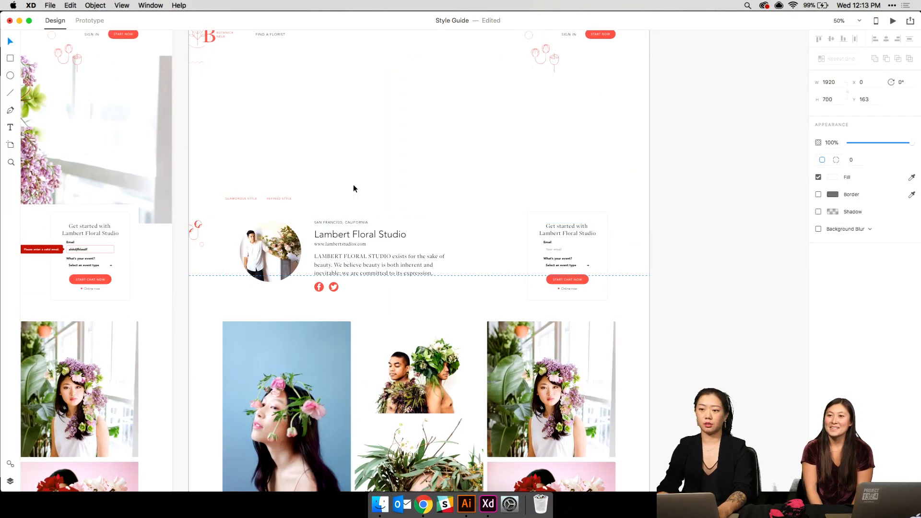
scroll(344, 287, "down", 3)
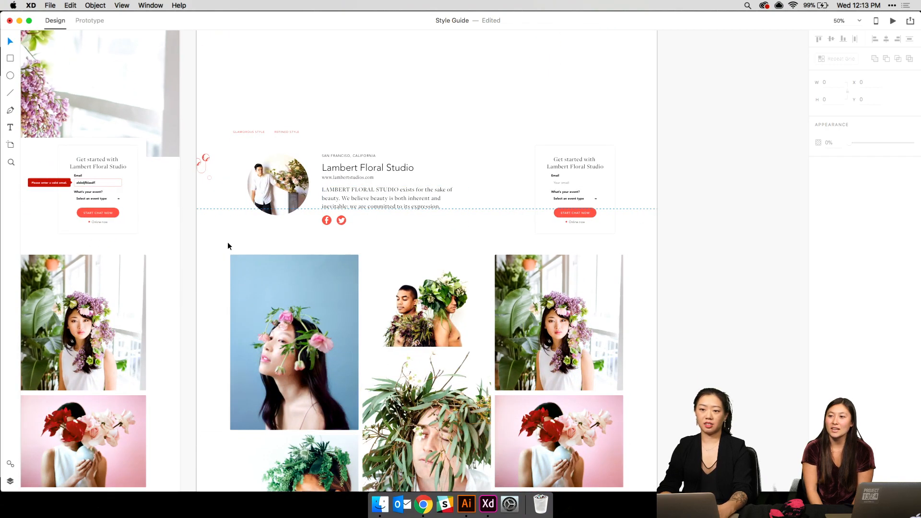
left_click_drag(219, 251, 608, 482)
key("Delete")
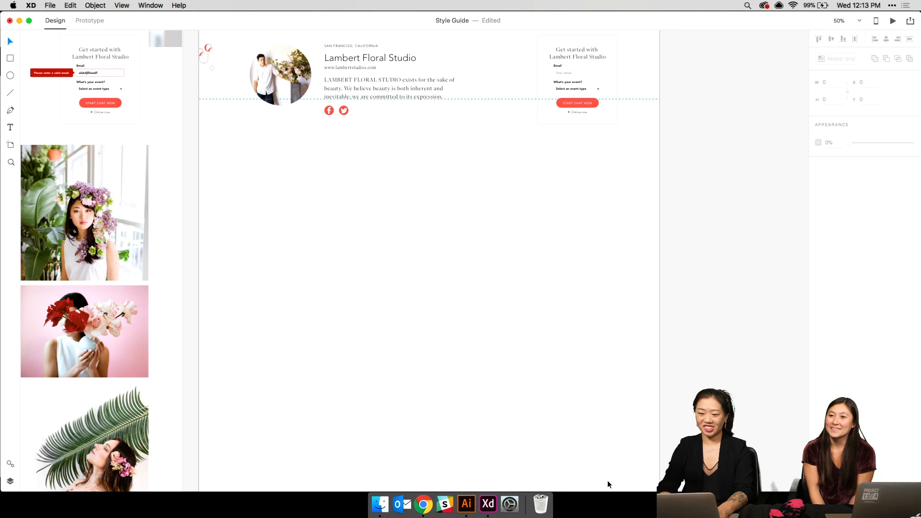
- Move the whole profile section up toward the top of the artboard
scroll(607, 480, "up", 10)
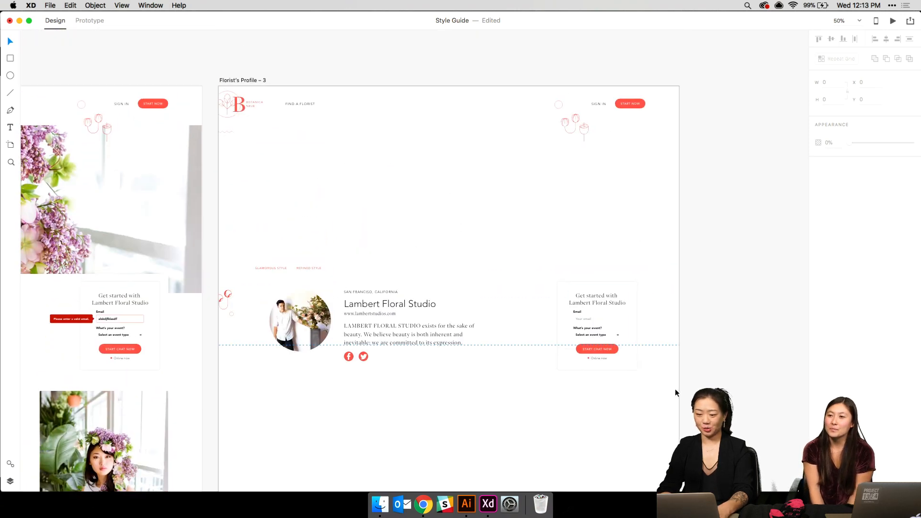
left_click_drag(670, 391, 263, 266)
scroll(263, 266, "up", 3)
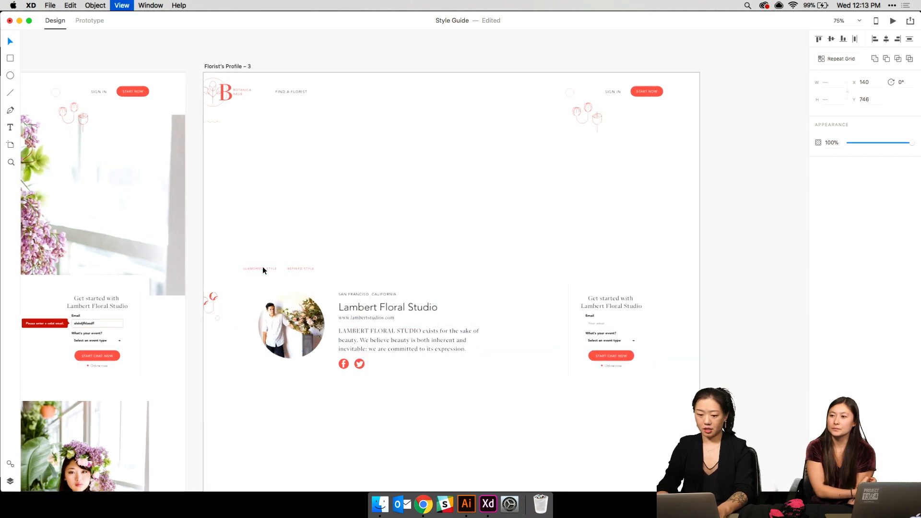
left_click_drag(266, 286, 280, 81)
left_click(260, 351)
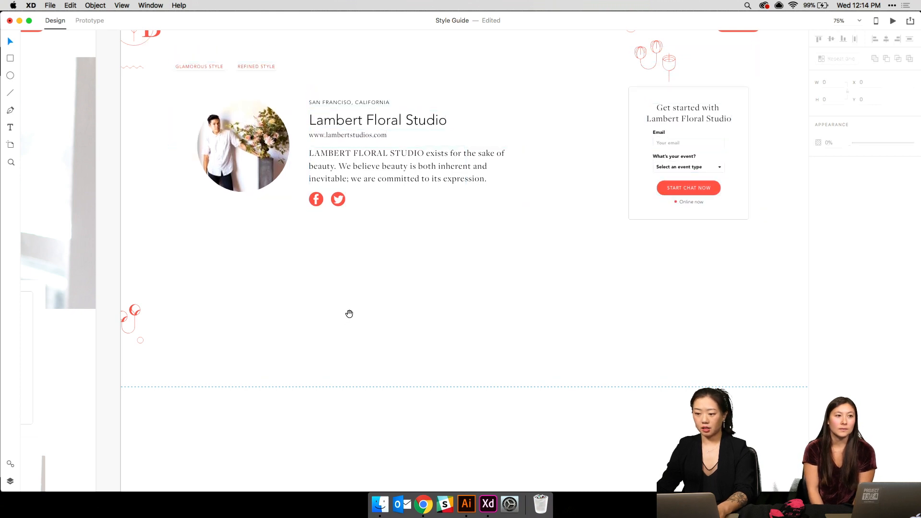
- Change the heading to 'This is my name' and delete the website address line
scroll(350, 312, "up", 5)
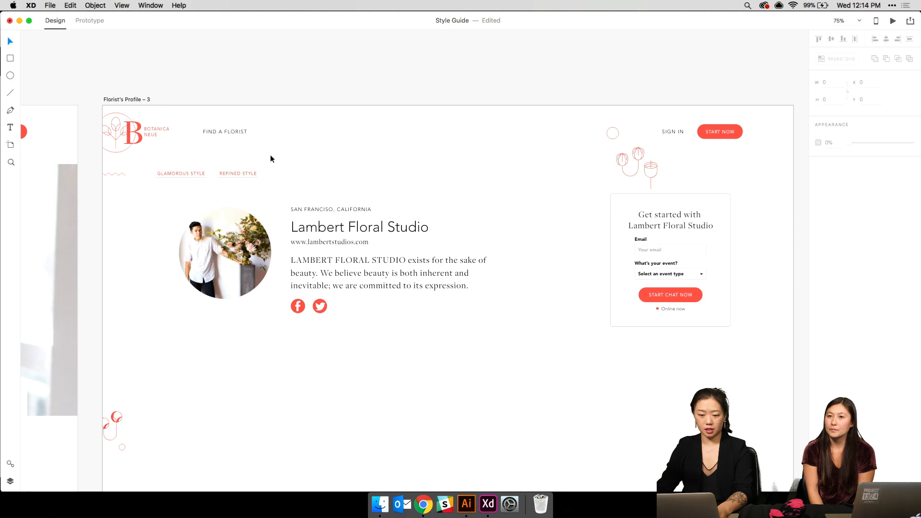
double_click(317, 231)
type("This is my name")
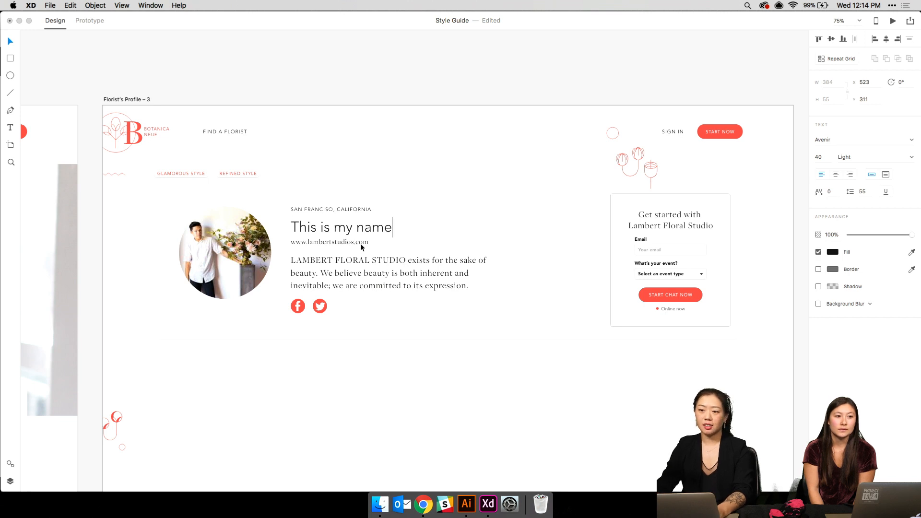
key("Escape")
left_click(357, 241)
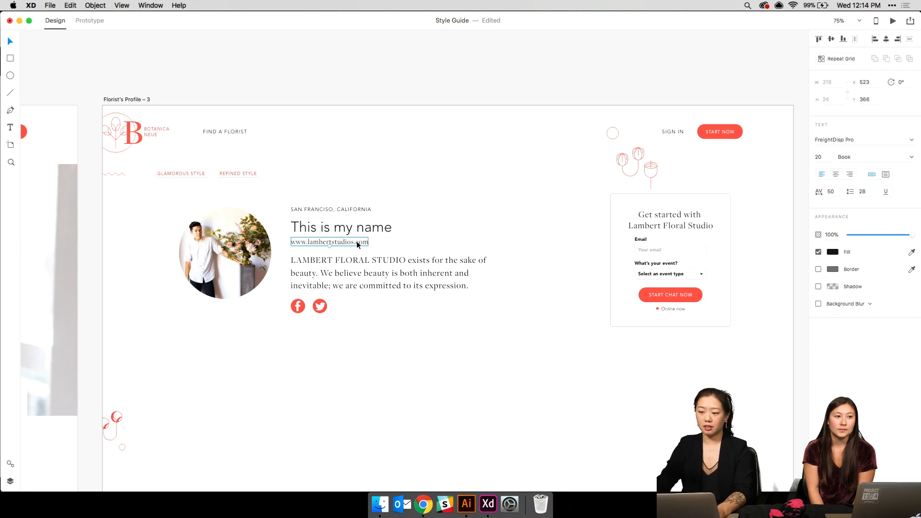
key("Delete")
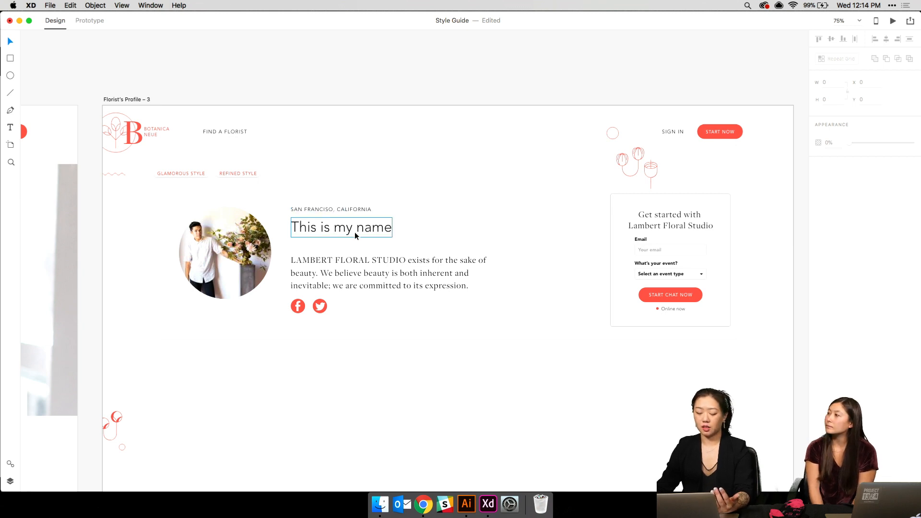
- Clear the description paragraph's text
left_click(324, 259)
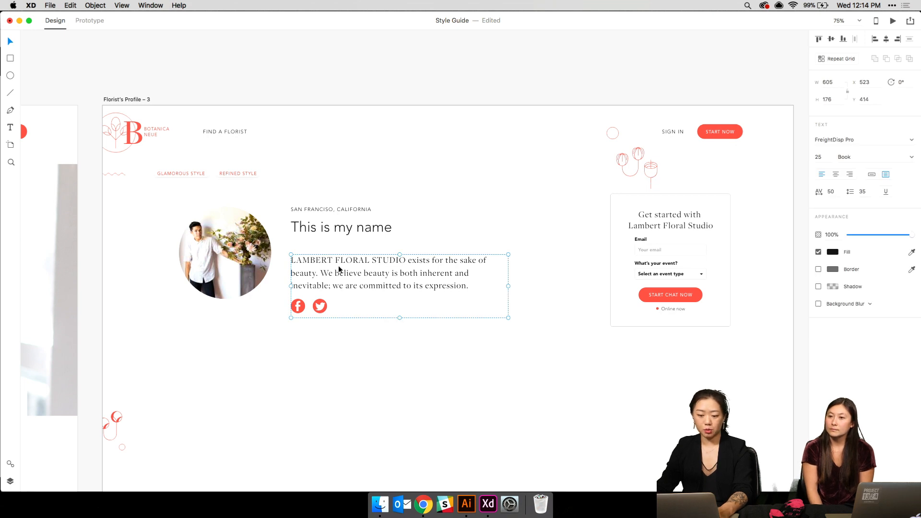
double_click(338, 266)
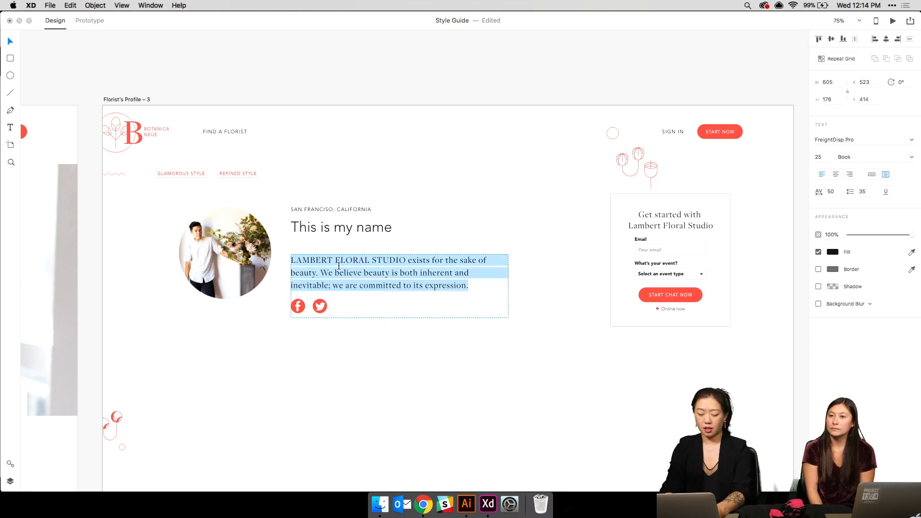
type("Thi")
key("BackSpace")
key("BackSpace")
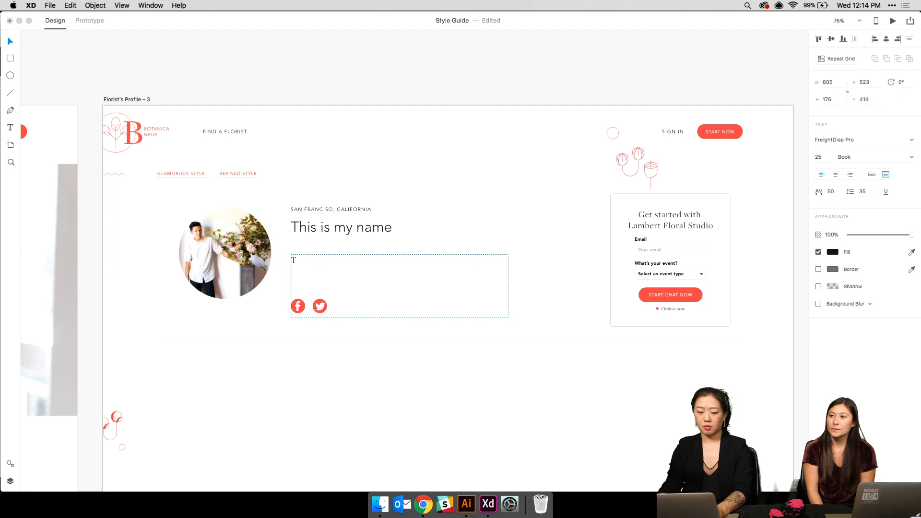
- Restore the heading text to 'Lambert Floral Studio'
double_click(341, 227)
type("L")
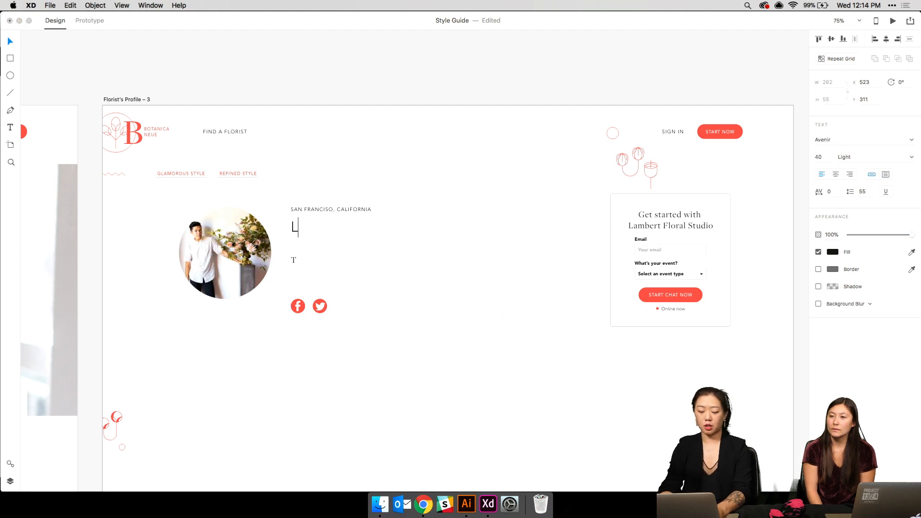
type("ambert Flor")
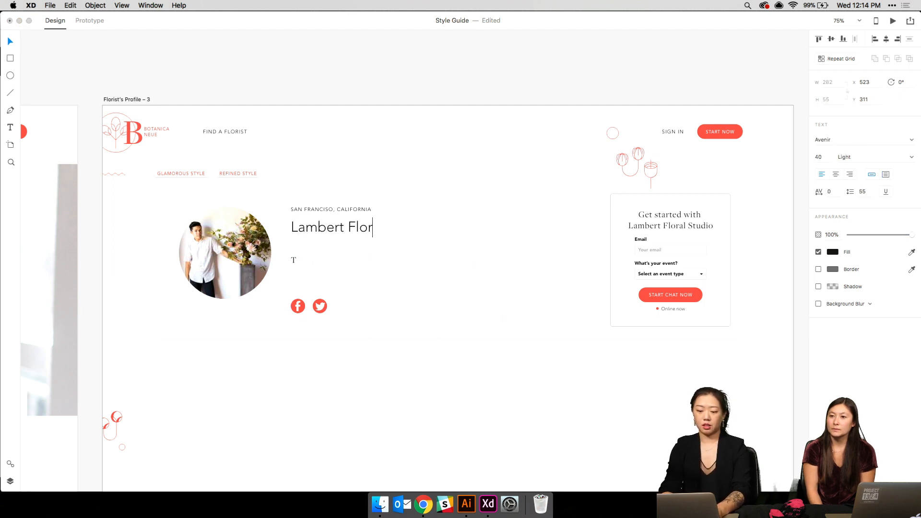
type("al STd")
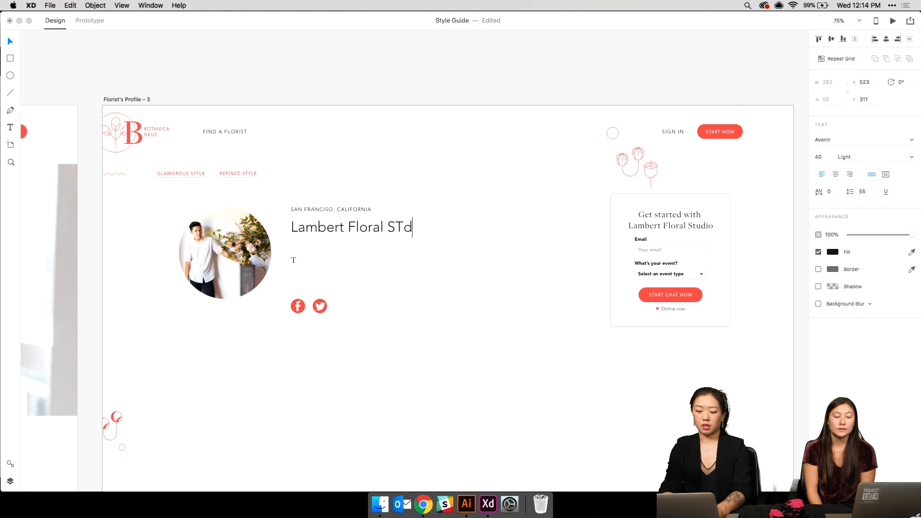
key("BackSpace")
key("BackSpace")
type("tudio")
key("Escape")
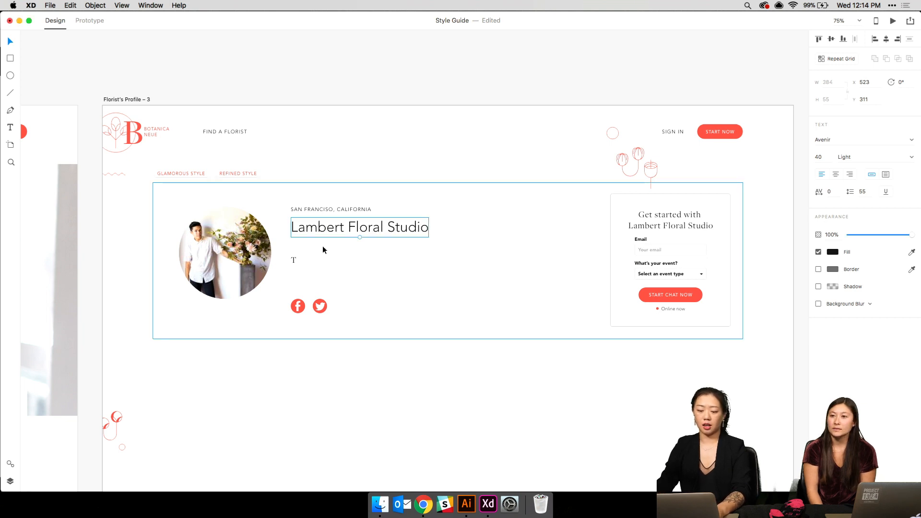
double_click(312, 263)
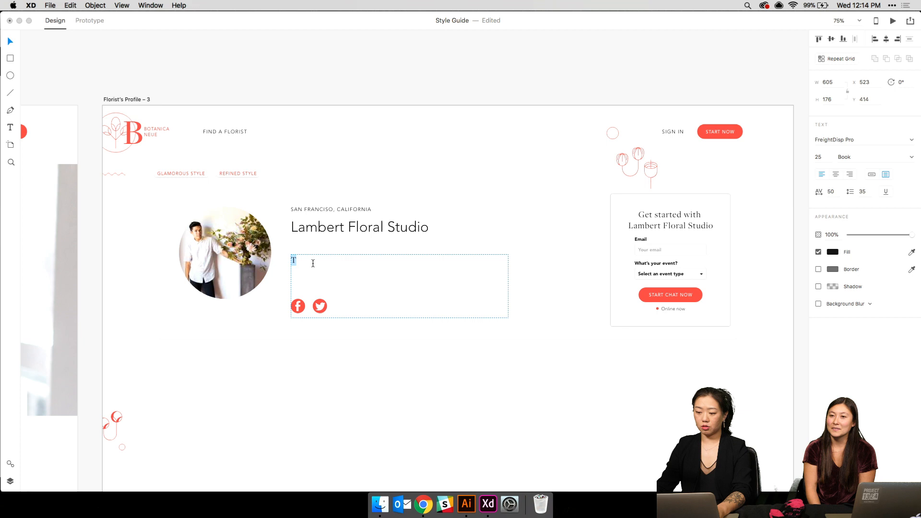
- Write the description 'Lambert Floral Studio hasn't added their description.'
left_click(833, 252)
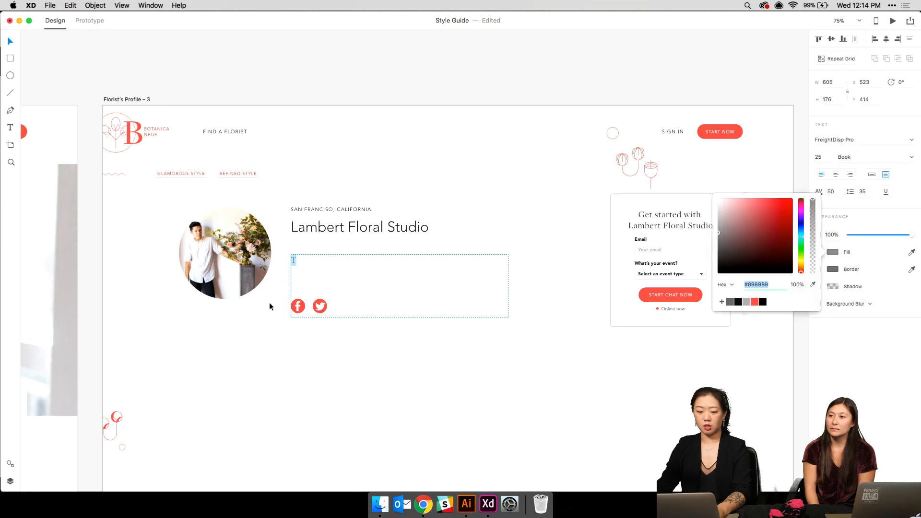
key("Escape")
key("Escape")
double_click(307, 263)
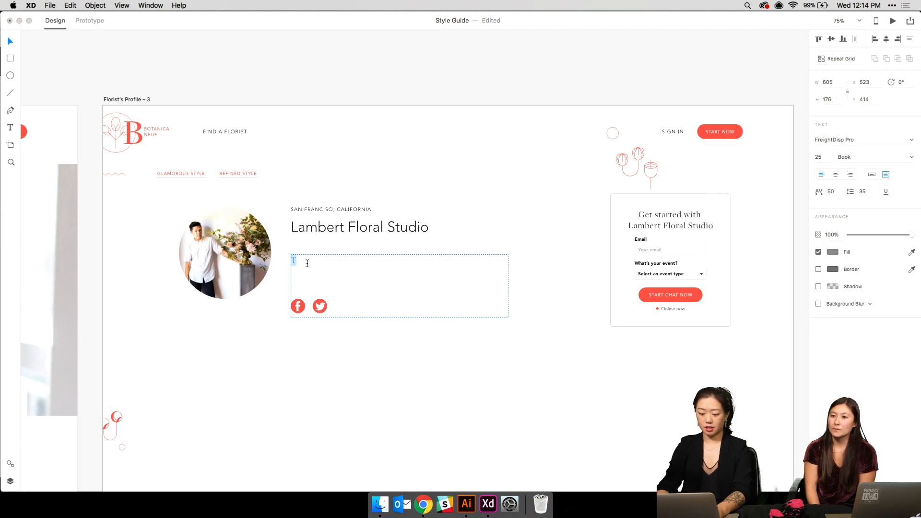
type("Lamber")
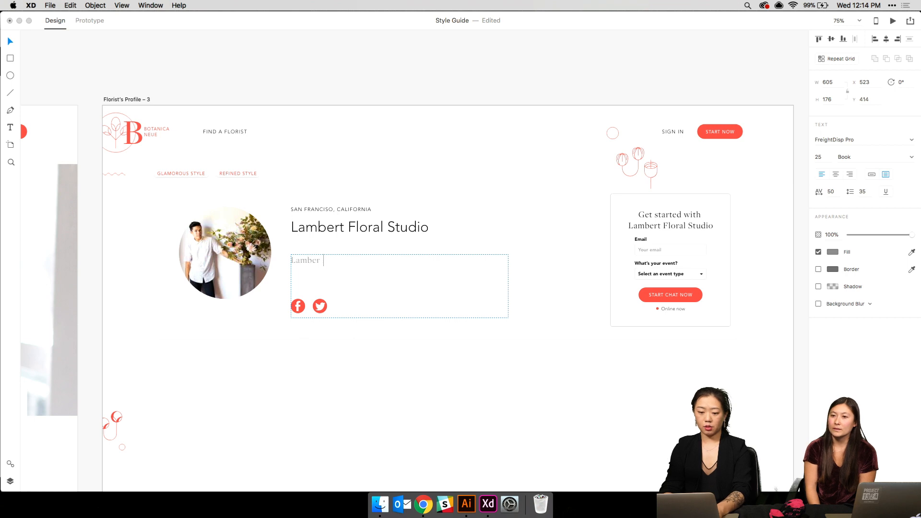
type("t Floral Stud")
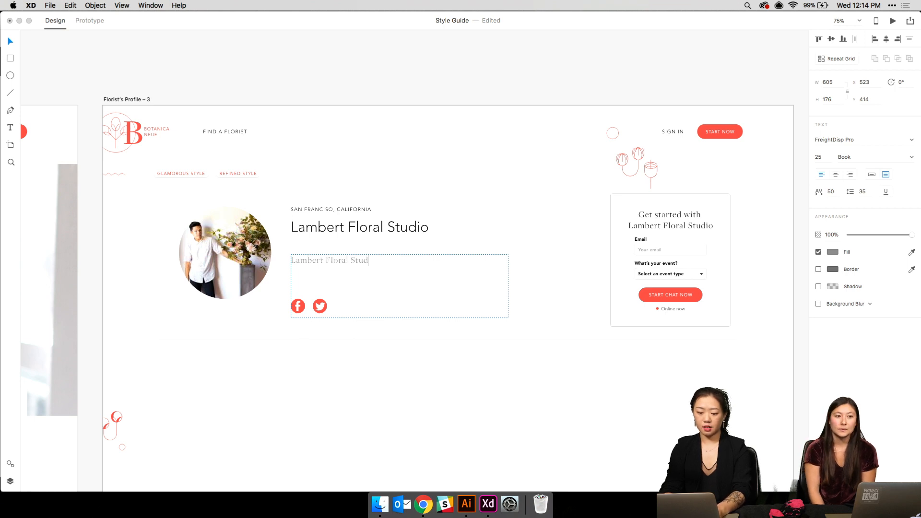
type("io hasn't a")
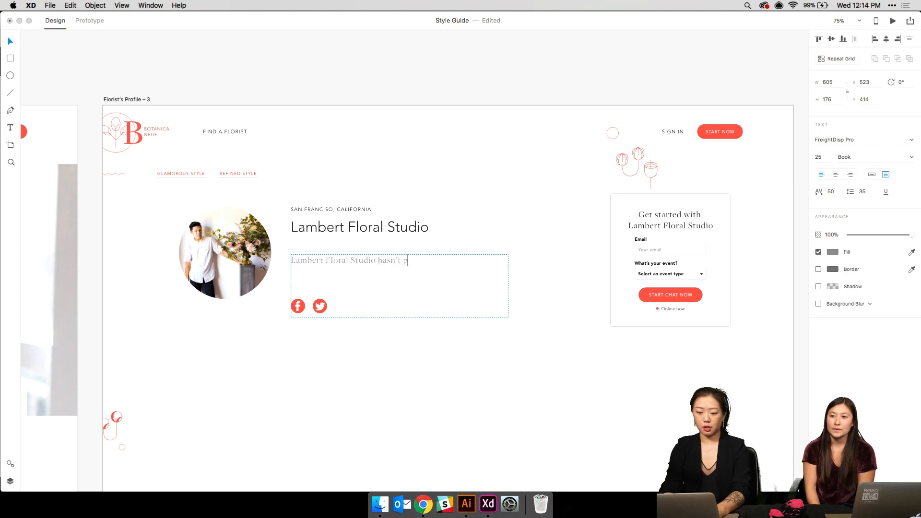
type("dded th")
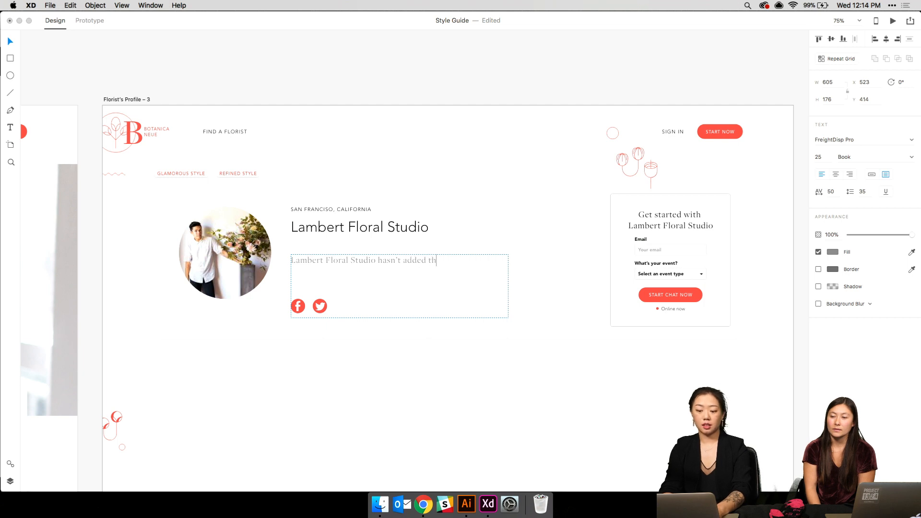
type("eir description")
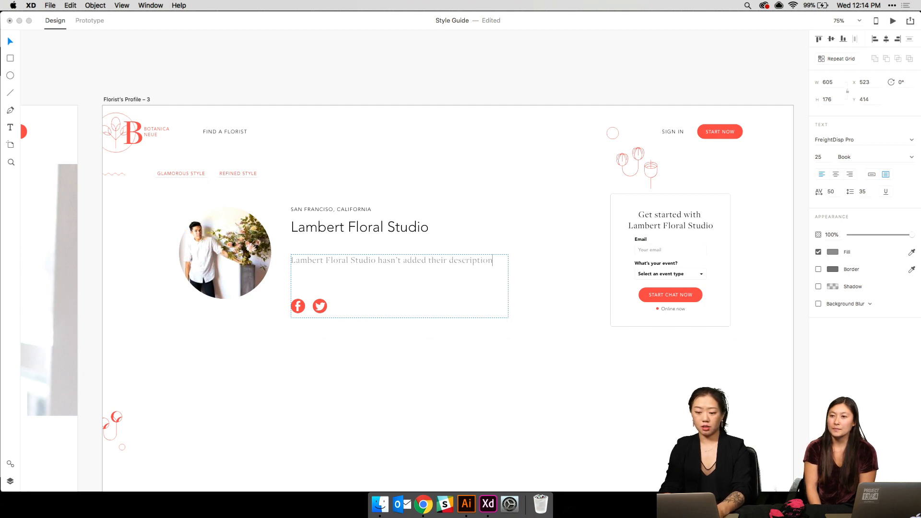
type(". Please stand ")
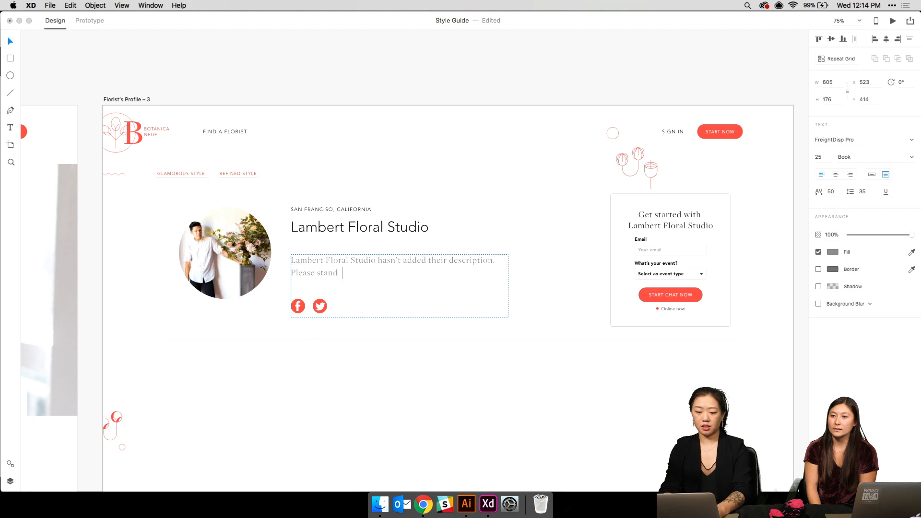
type("by")
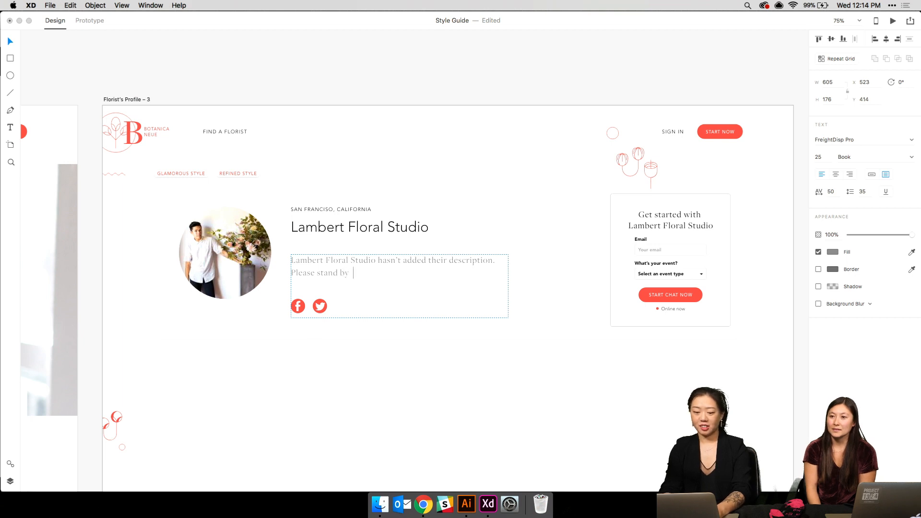
key("BackSpace")
key("BackSpace")
key("BackSpace")
key("BackSpace")
key("BackSpace")
key("BackSpace")
key("BackSpace")
key("BackSpace")
key("BackSpace")
key("BackSpace")
key("BackSpace")
key("BackSpace")
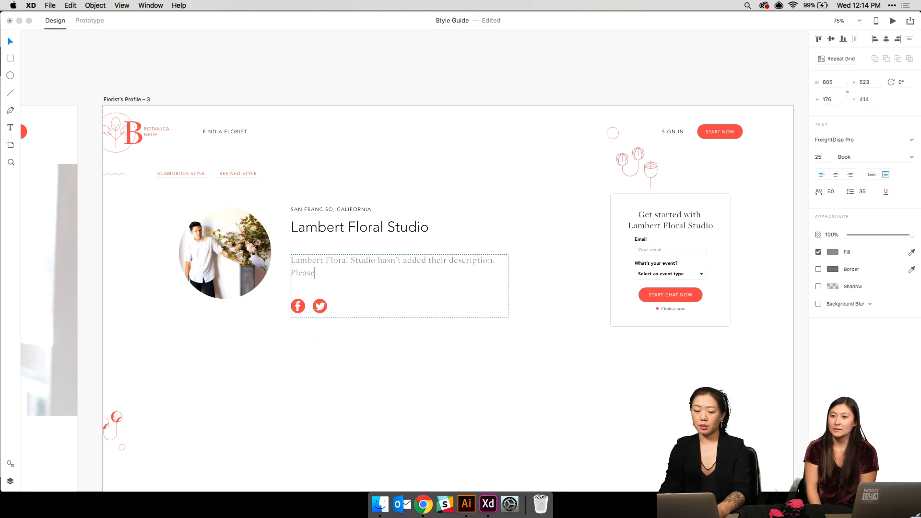
key("BackSpace")
key("BackSpace")
key("BackSpace")
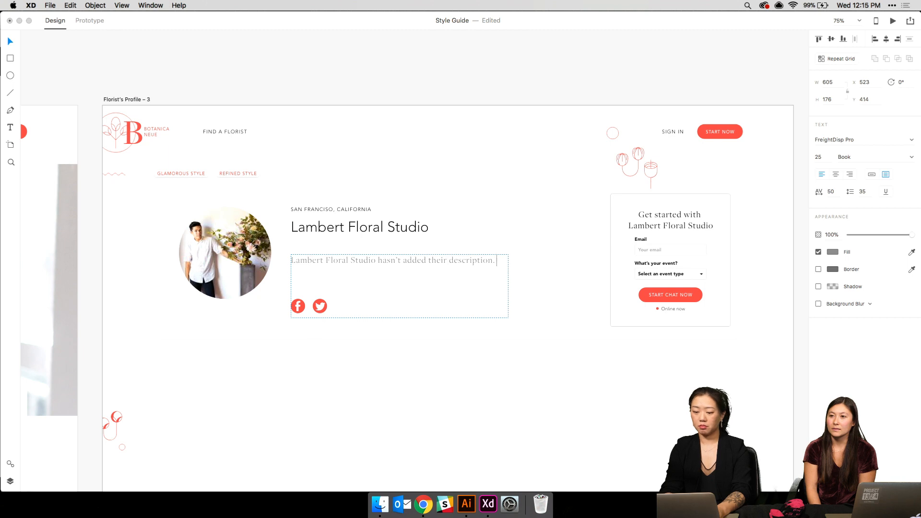
- Set the description to Book Italic and move it up under the studio name
key("super+a")
left_click(850, 158)
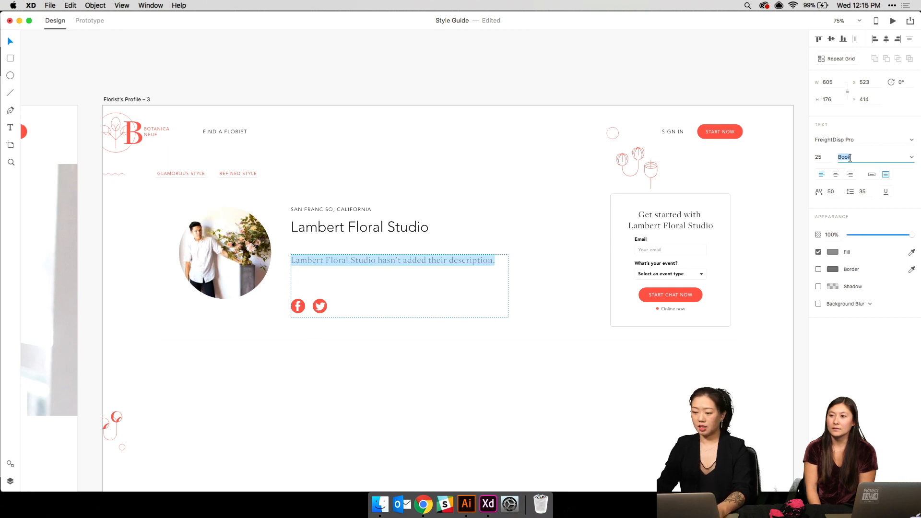
left_click(912, 159)
left_click(864, 175)
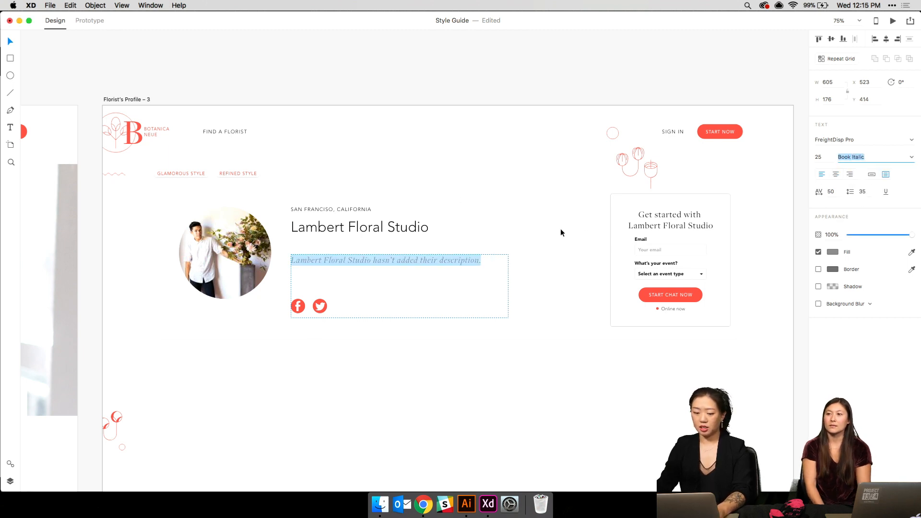
key("Escape")
left_click_drag(426, 275, 430, 262)
- Replace the circular profile photo with a plain #D8D8D8 grey fill
left_click(484, 222)
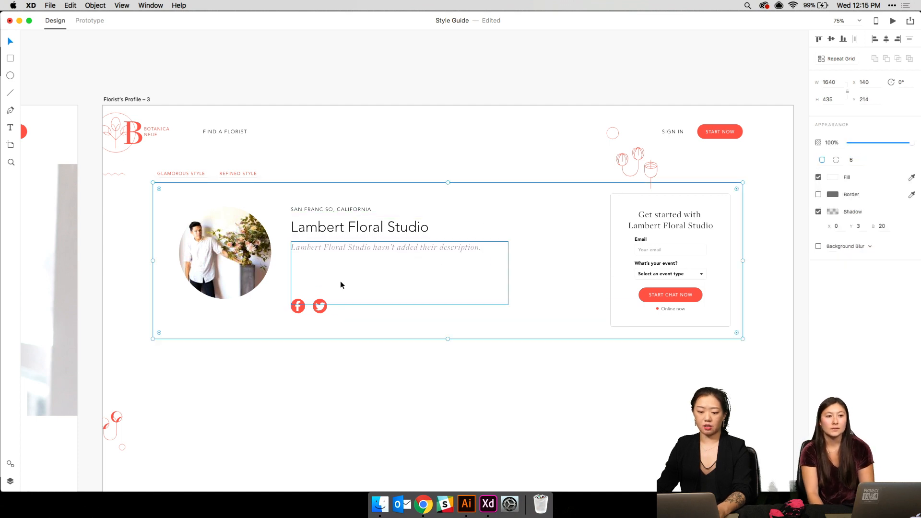
left_click(320, 309)
left_click(180, 269)
left_click(181, 269)
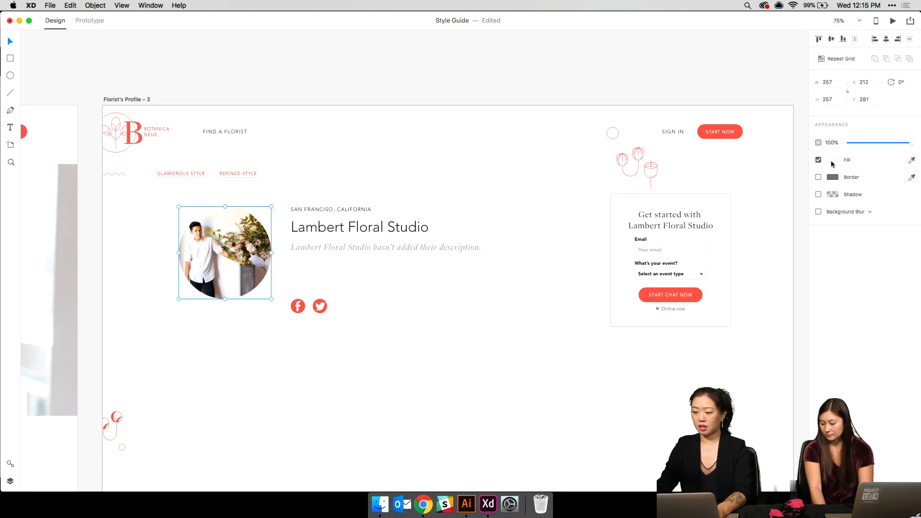
left_click(832, 160)
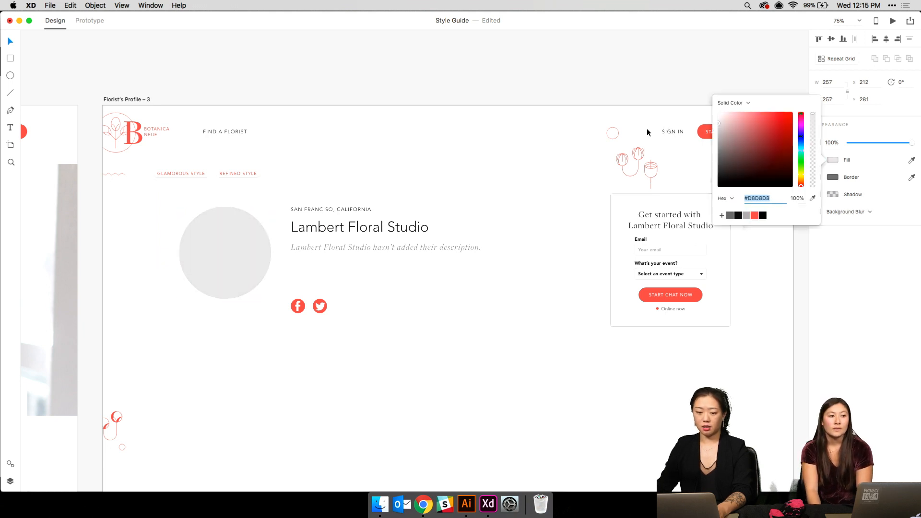
left_click(392, 170)
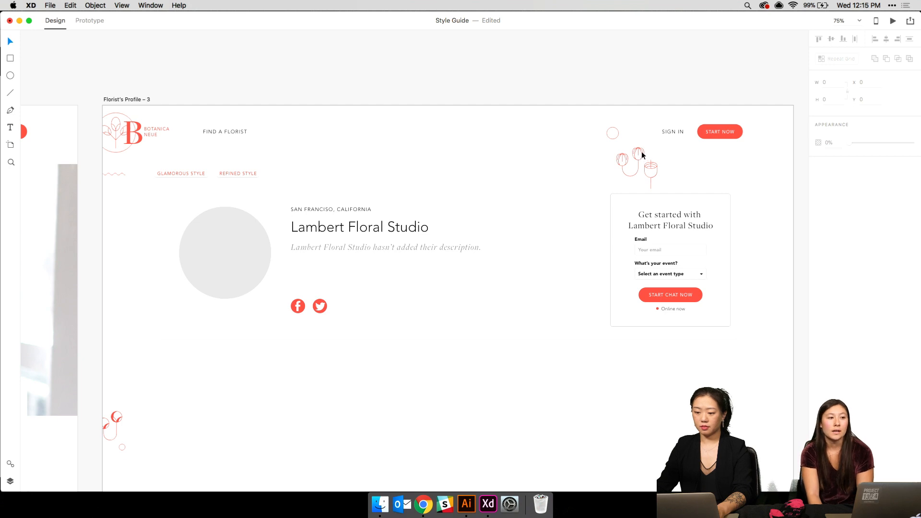
left_click(116, 126)
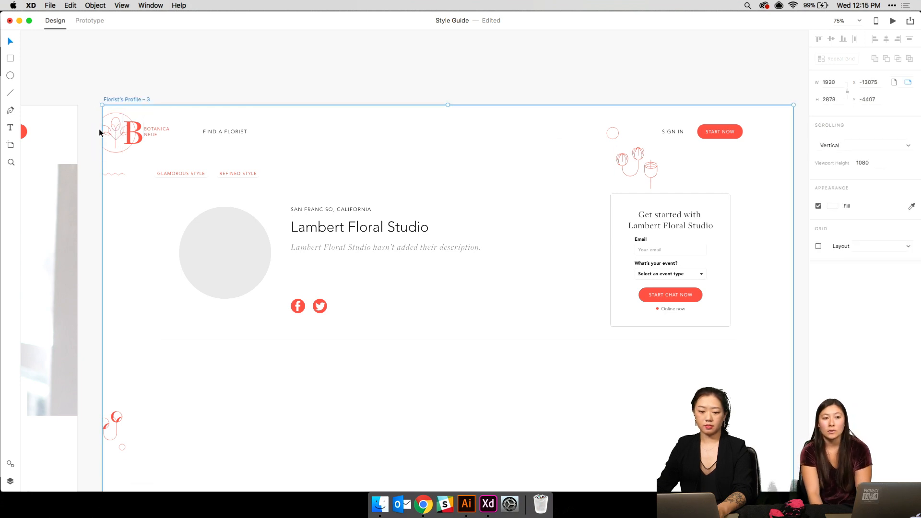
key("super+minus")
key("super+minus")
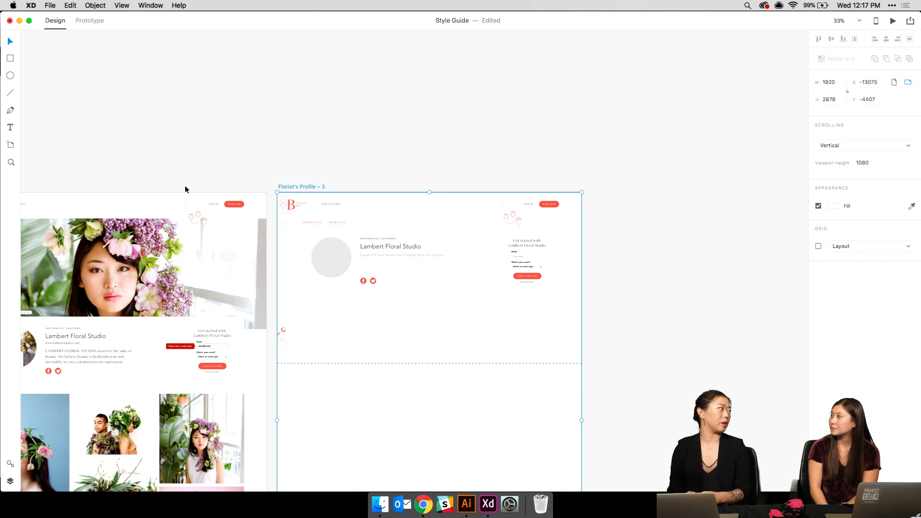
- Change the 'Online now' status text to 'Usually responds within 2 hours'
key("super+equal")
key("super+equal")
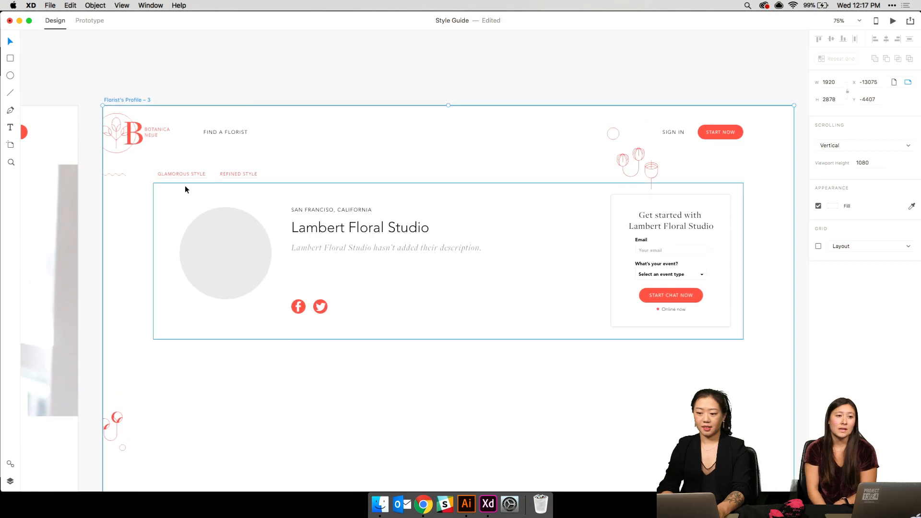
key("super+equal")
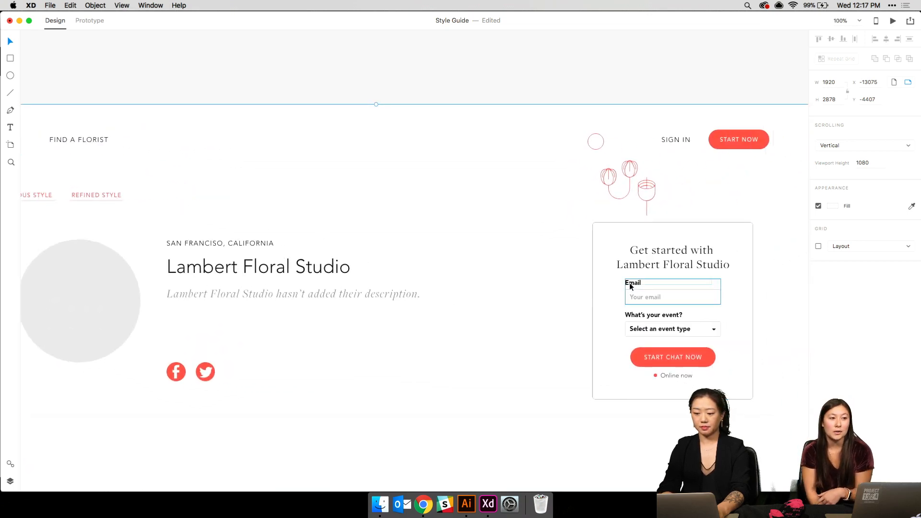
left_click(669, 378)
double_click(681, 376)
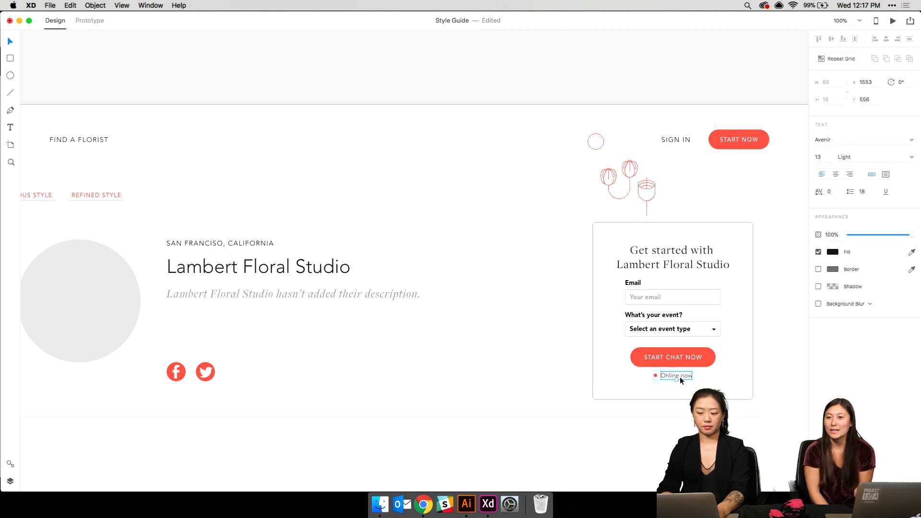
double_click(680, 377)
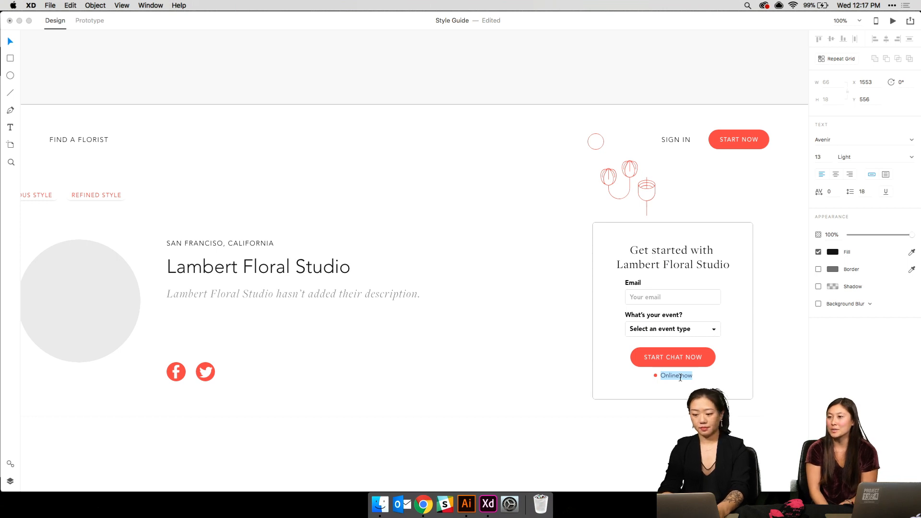
type("On")
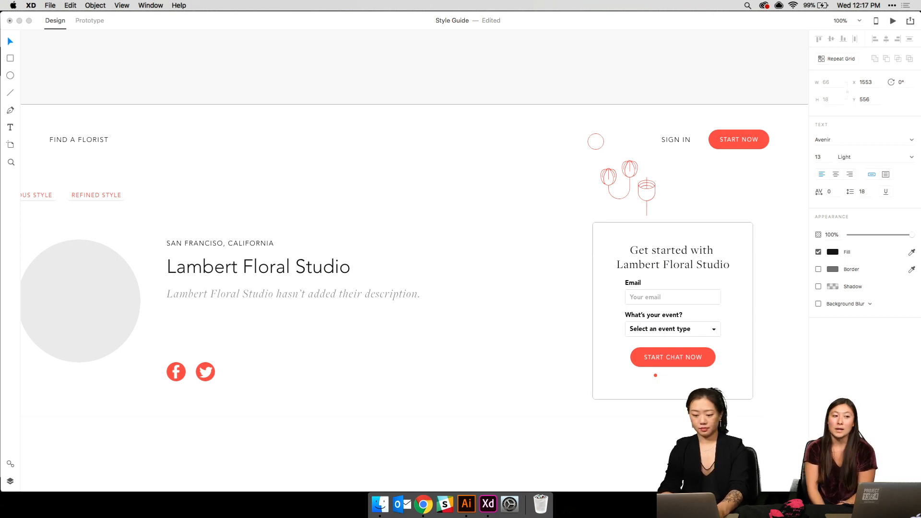
key("BackSpace")
key("BackSpace")
type("Usually respon")
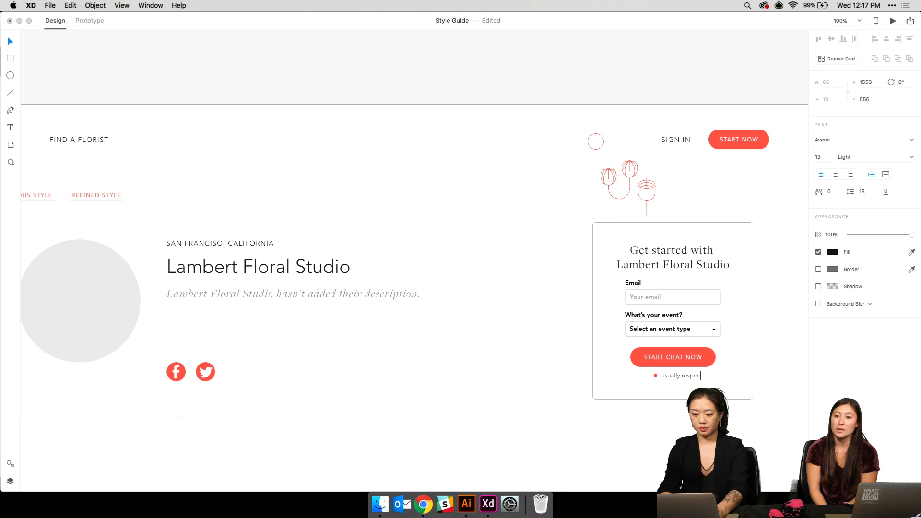
type("ds wit")
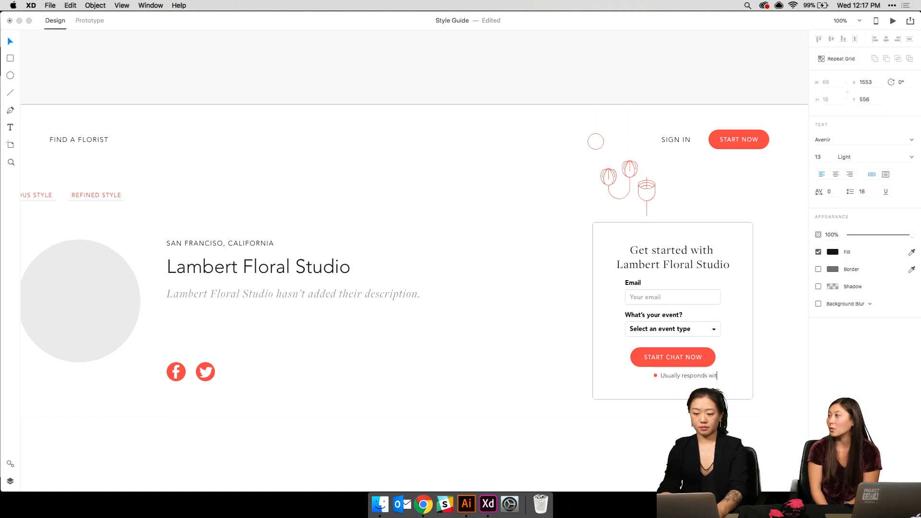
type("hin 2 hours")
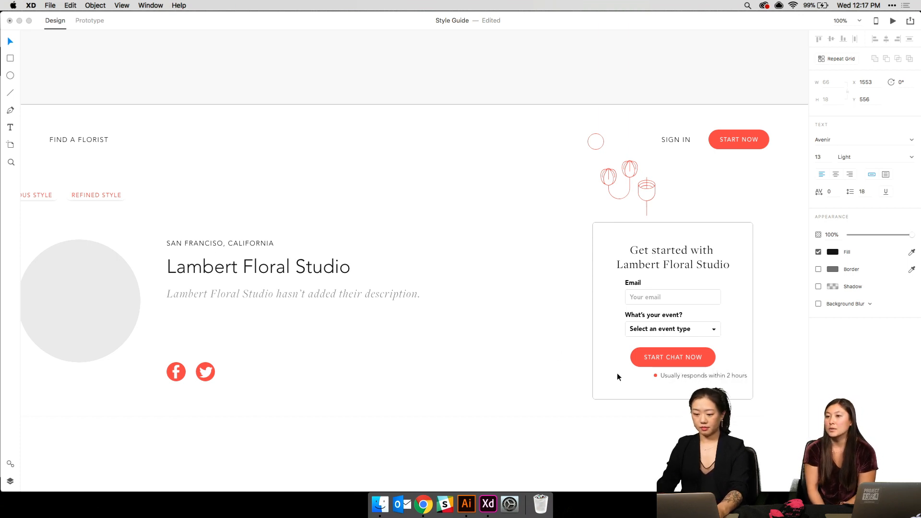
key("Escape")
- Recolour the red status dot to dark grey #767676
left_click(655, 376)
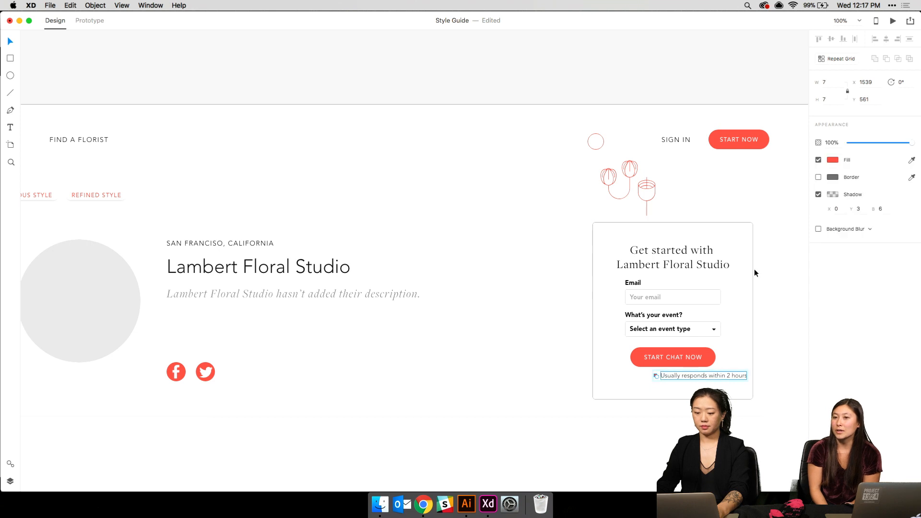
left_click(833, 159)
left_click_drag(763, 143, 652, 137)
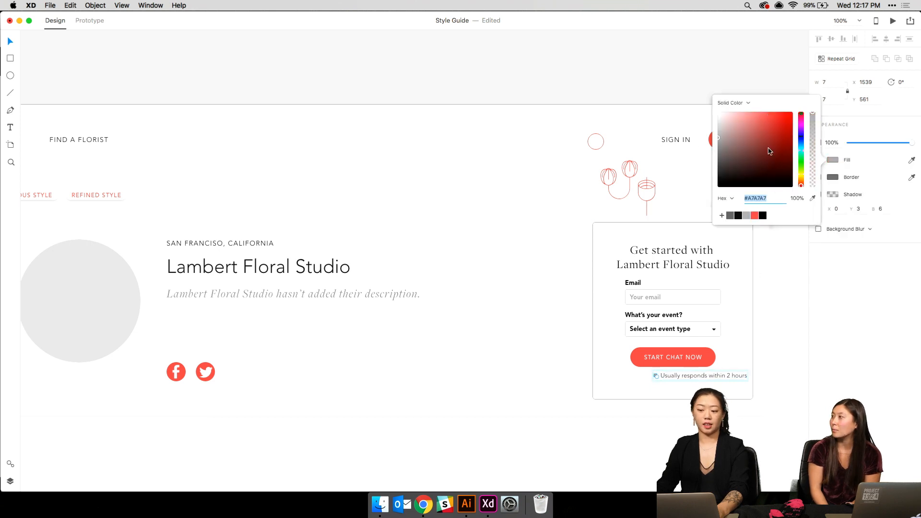
left_click_drag(769, 150, 656, 152)
left_click(440, 186)
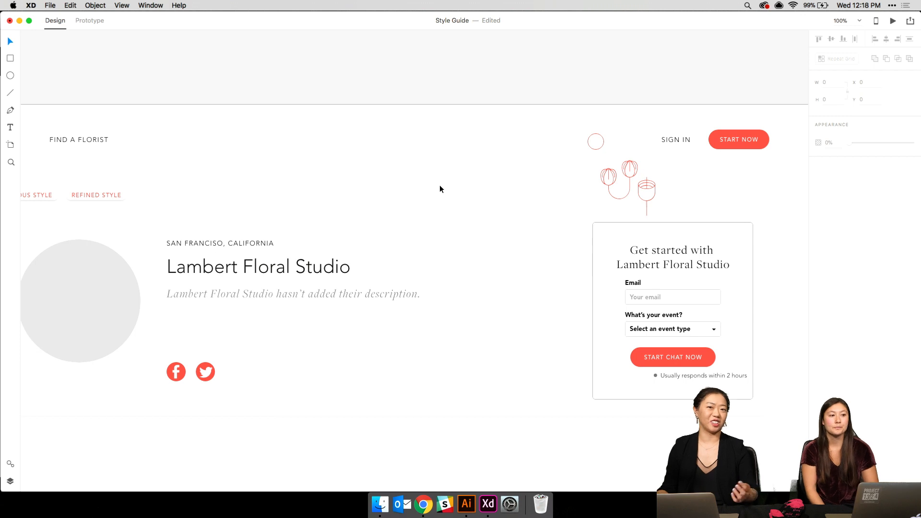
key("super+2")
- Move the status line left so it lines up with the button
scroll(439, 186, "down", 3)
scroll(440, 185, "right", 8)
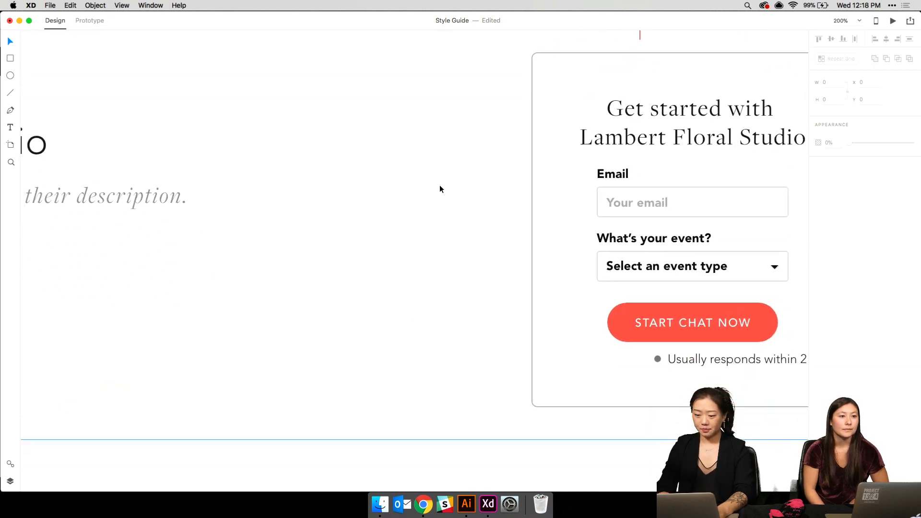
scroll(439, 185, "up", 2)
left_click_drag(592, 391, 551, 390)
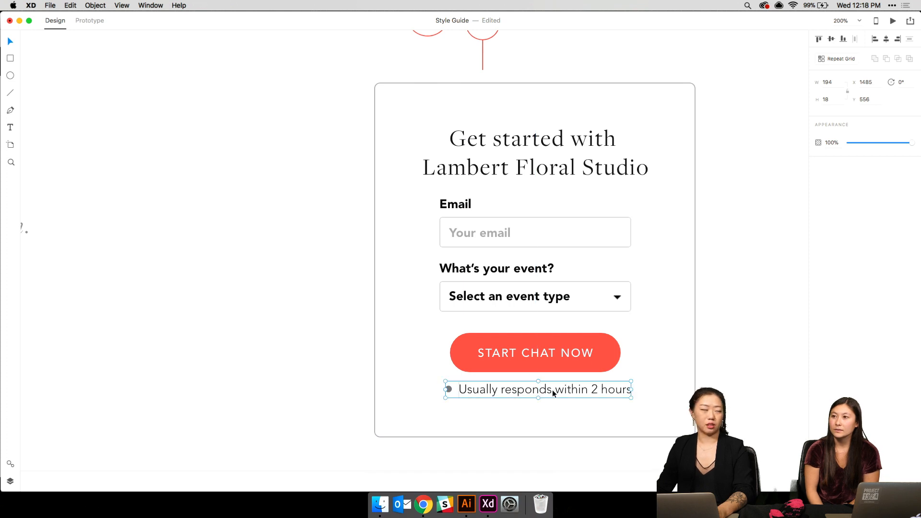
- Change the button label from START CHAT NOW to 'START A CONVERSATION'
double_click(545, 354)
double_click(545, 353)
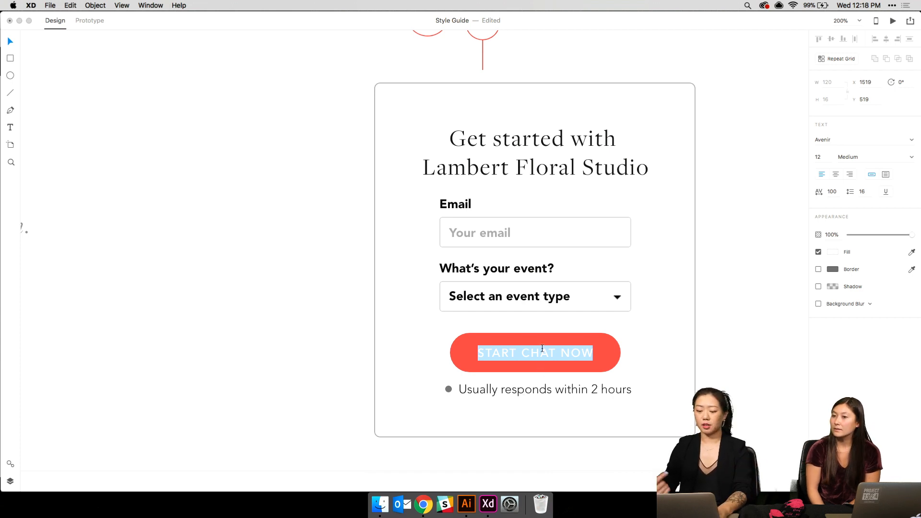
type("CON")
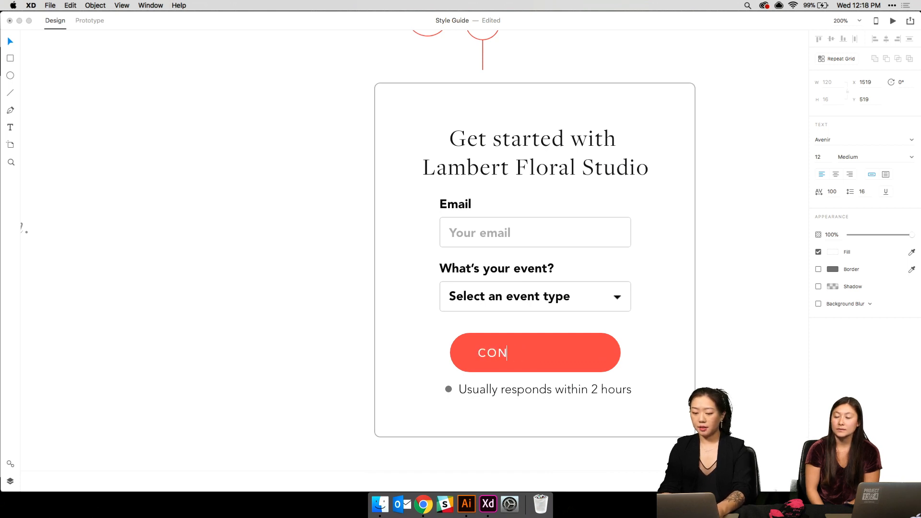
type("START A")
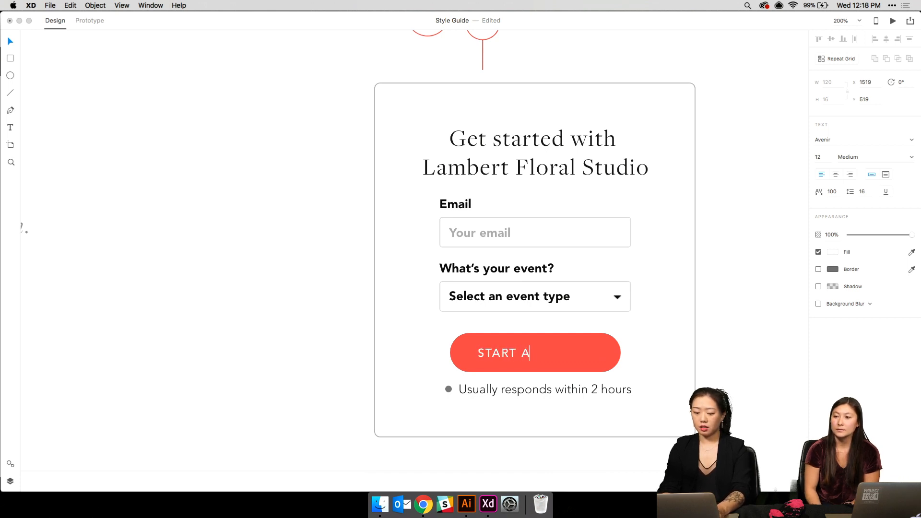
type(" CONVERSTIO")
key("BackSpace")
key("BackSpace")
type("AT")
key("BackSpace")
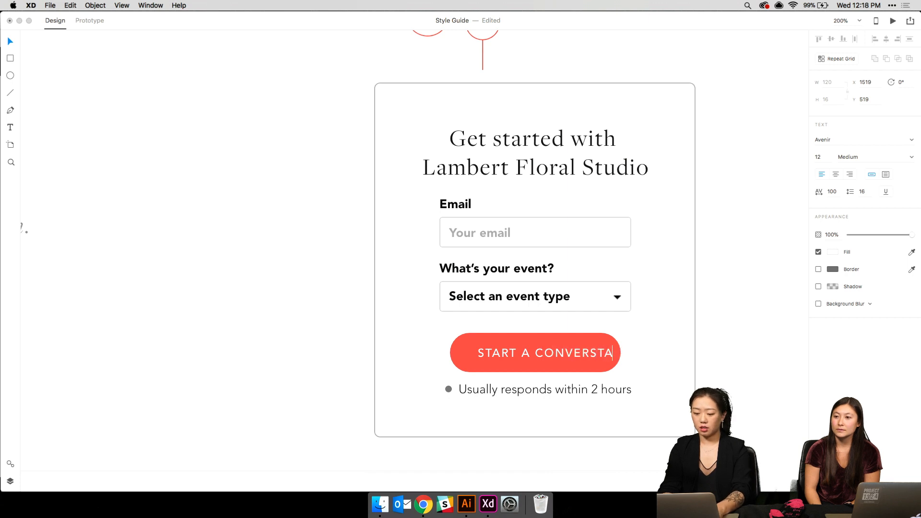
type("O")
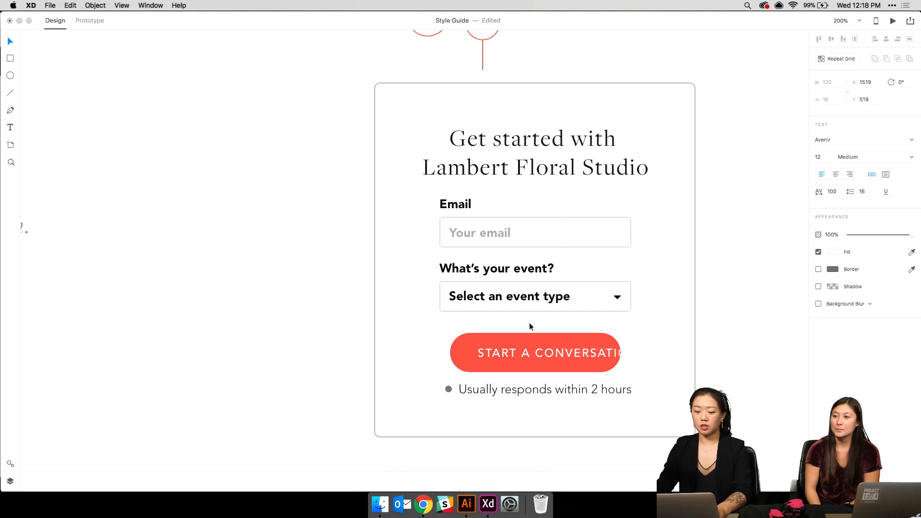
key("Escape")
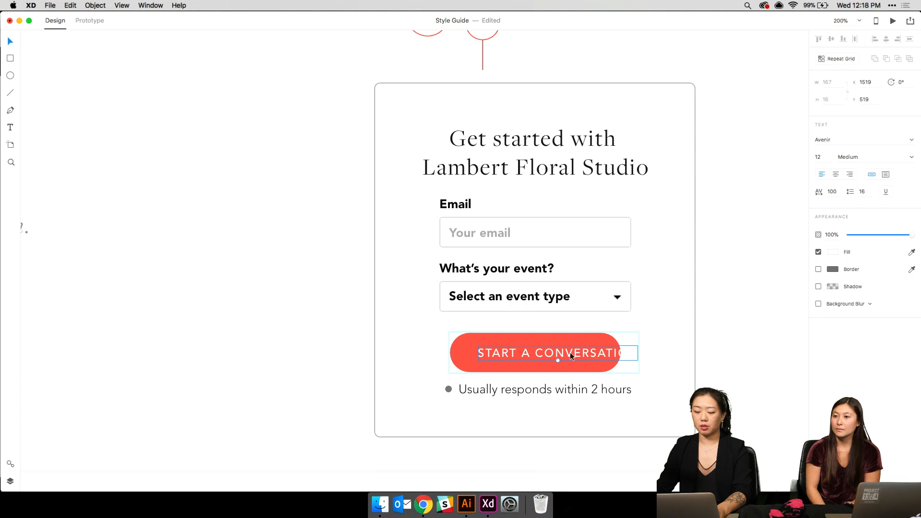
- Centre the label and widen the red button on both sides to fit it
left_click_drag(568, 353, 548, 354)
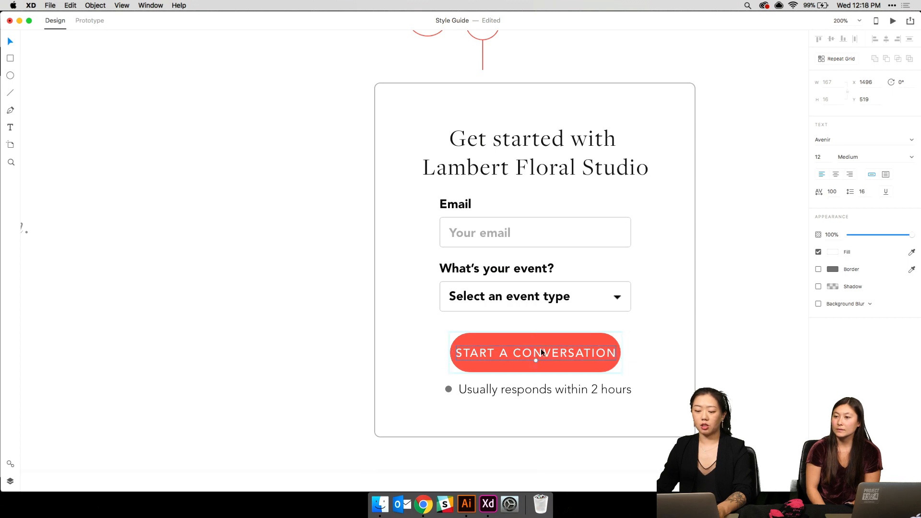
left_click(530, 337)
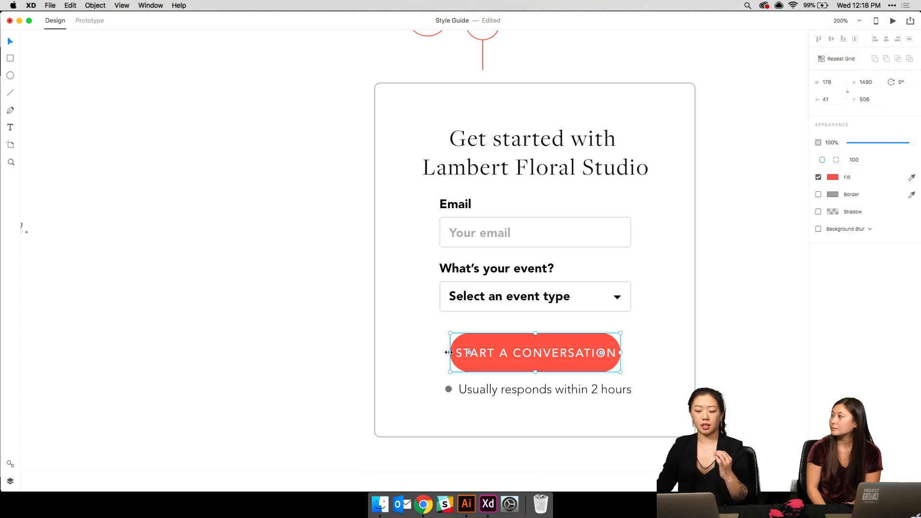
mouse_move(449, 352)
left_mouse_down()
mouse_move(424, 352)
mouse_move(437, 352)
left_mouse_up()
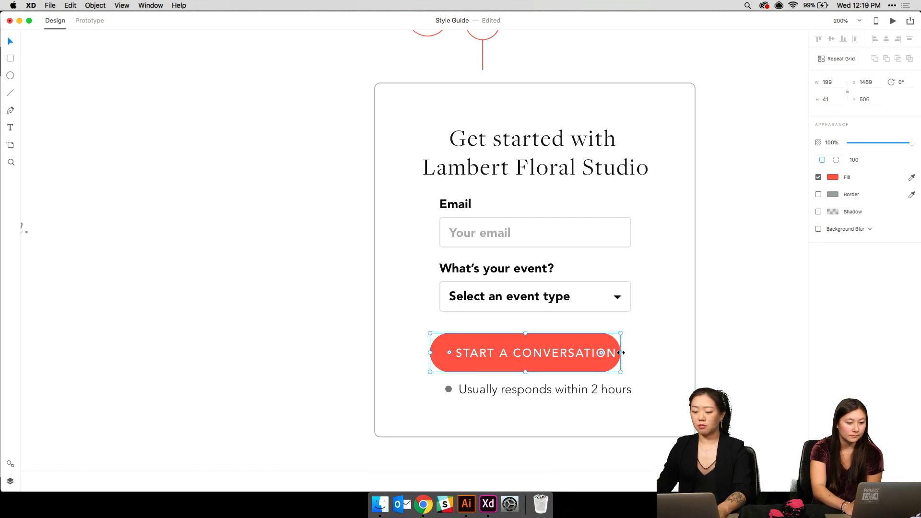
left_click_drag(622, 353, 638, 353)
left_click(694, 341)
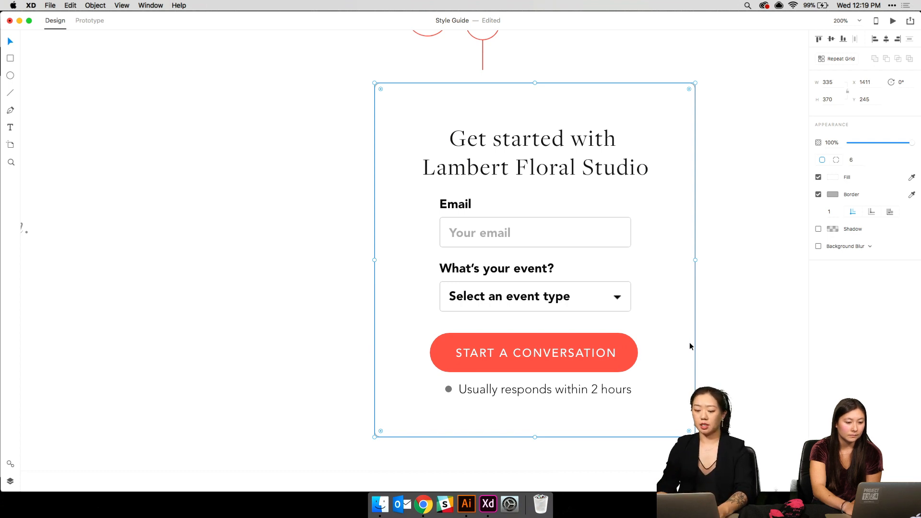
- Drag Florist's Profile – 3's bottom edge up to just below its profile content, then zoom back in
key("super+1")
scroll(690, 342, "left", 3)
scroll(689, 341, "left", 3)
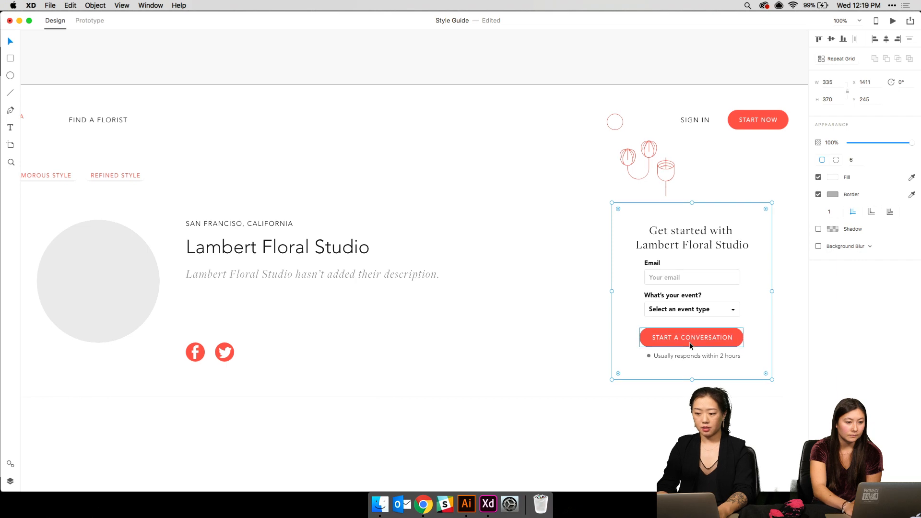
key("super+minus")
scroll(689, 342, "down", 3)
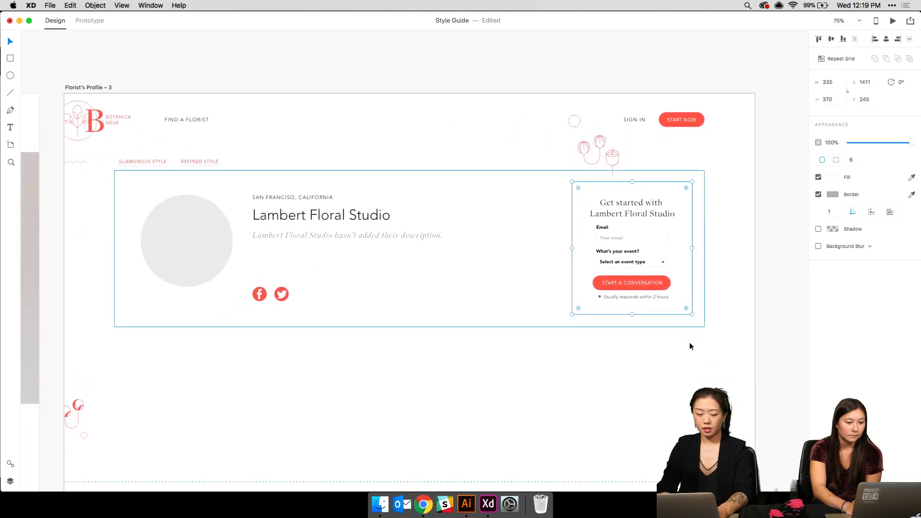
scroll(689, 342, "left", 3)
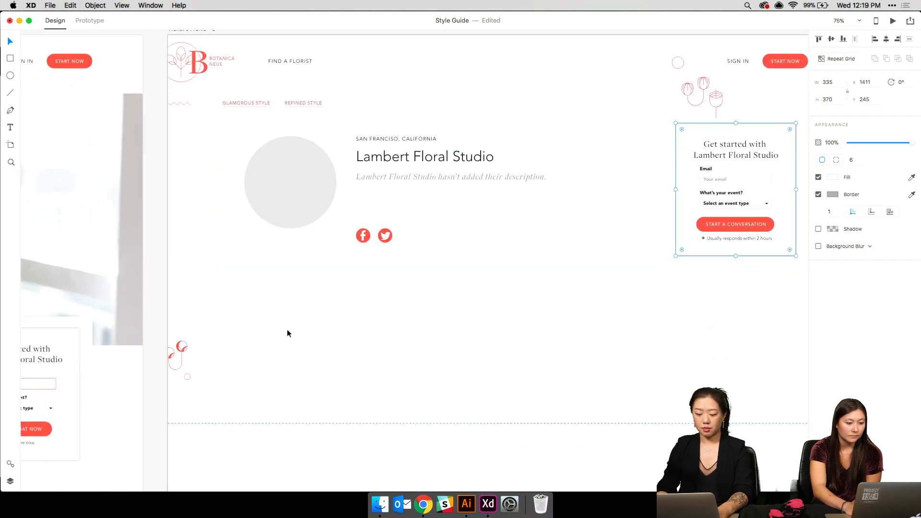
key("super+minus")
key("super+minus")
scroll(457, 329, "down", 5)
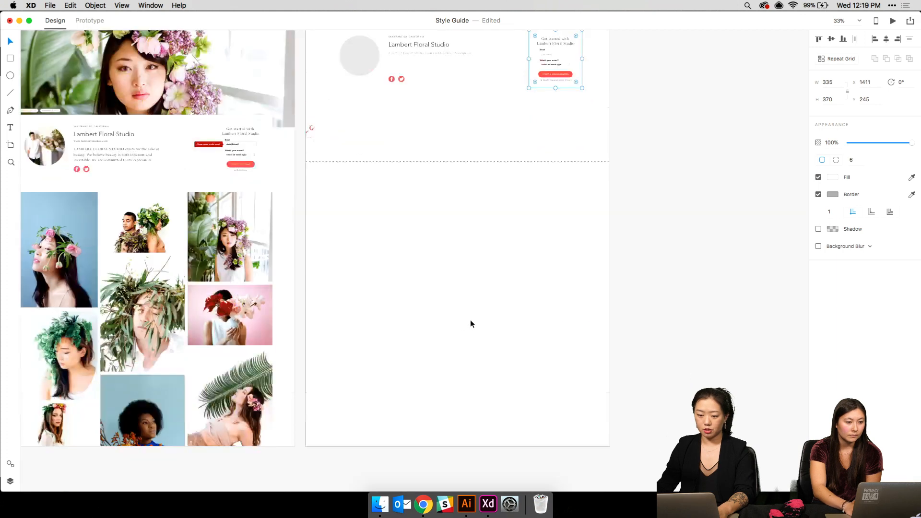
left_click(470, 317)
left_click_drag(457, 392, 478, 108)
left_click(470, 138)
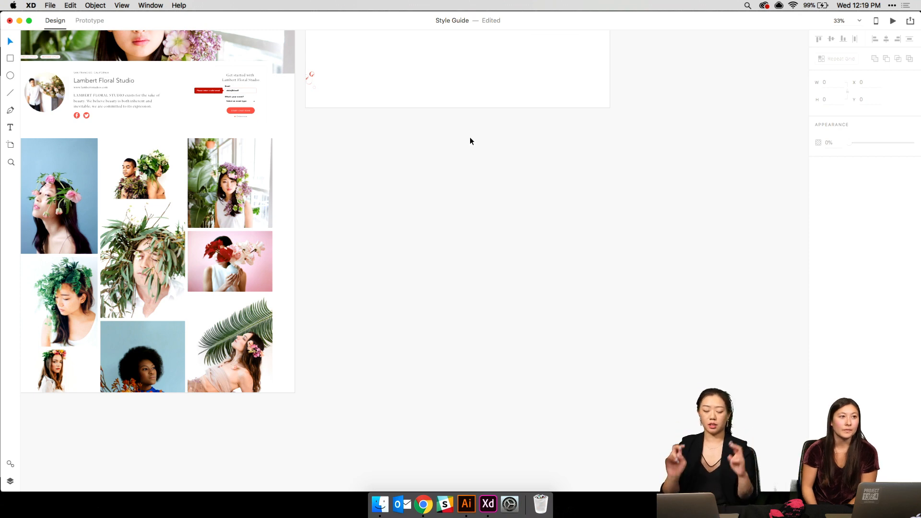
scroll(470, 138, "up", 2)
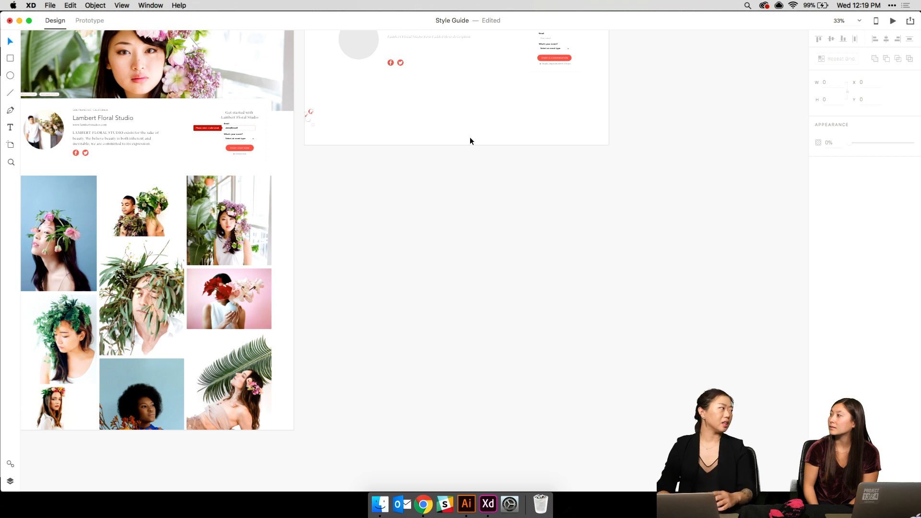
scroll(470, 140, "up", 8)
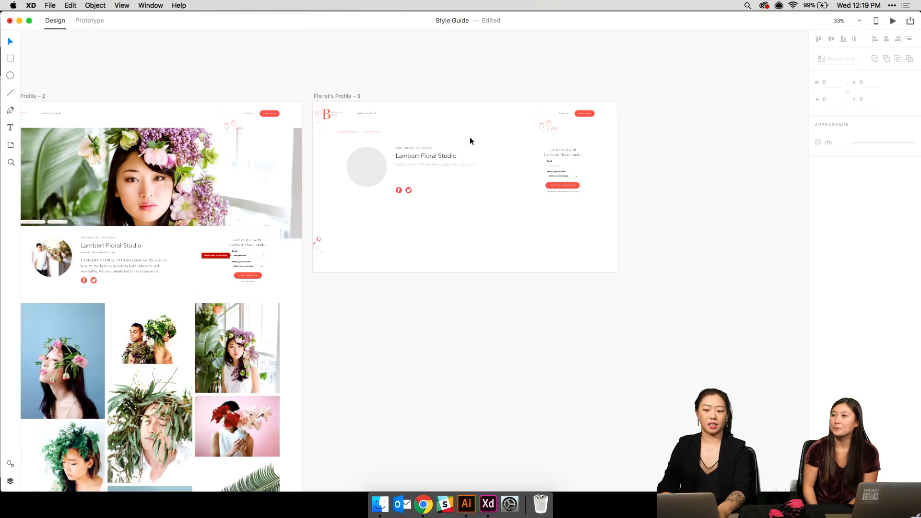
key("super+plus")
key("super+plus")
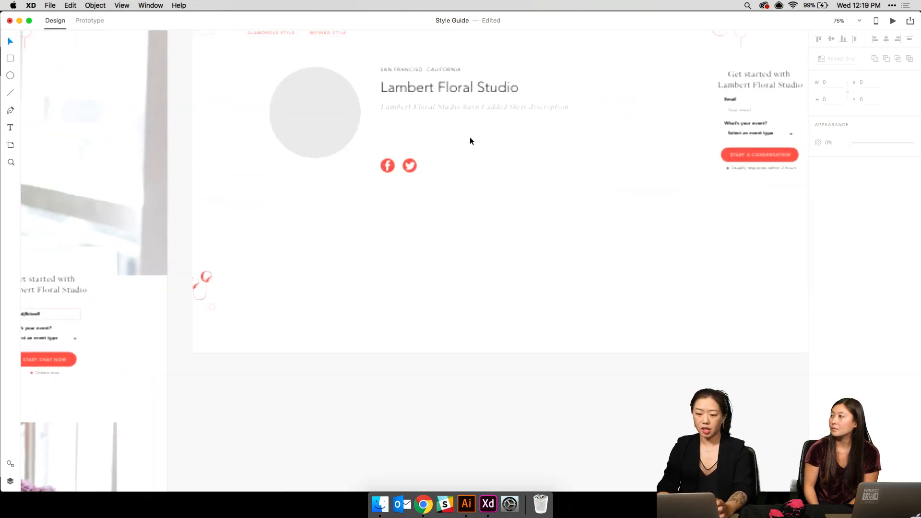
scroll(470, 138, "up", 4)
scroll(470, 138, "right", 6)
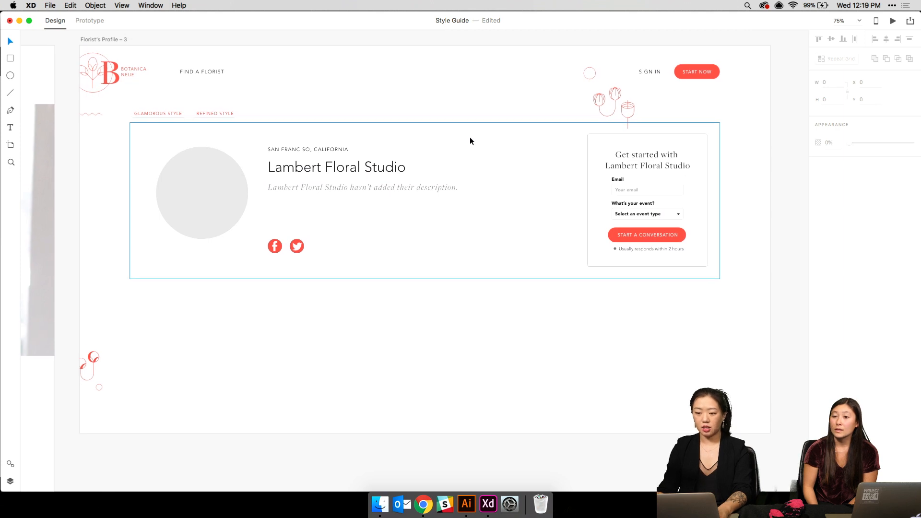
- Copy the Botanica Neue logo from the header and paste a copy on the canvas
left_click(92, 70)
double_click(124, 72)
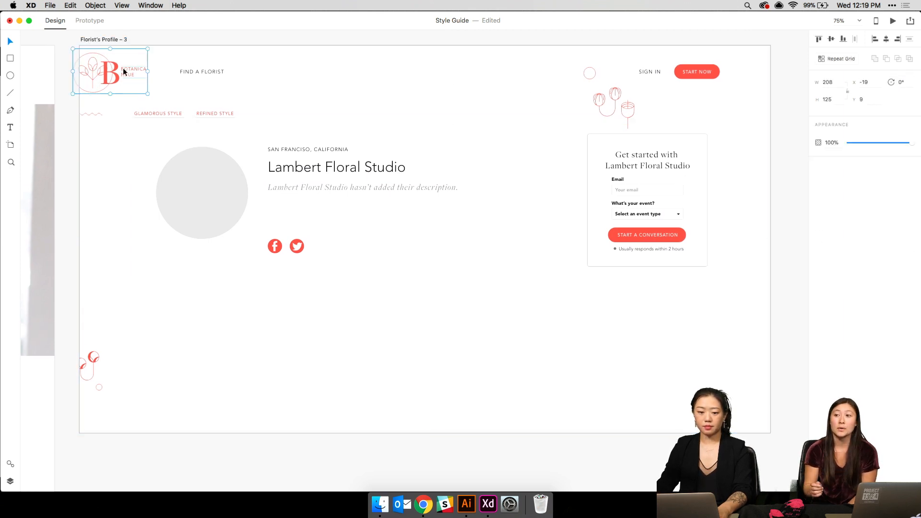
key("super+c")
scroll(134, 75, "up", 4)
left_click(165, 122)
key("super+v")
left_click_drag(103, 171, 320, 52)
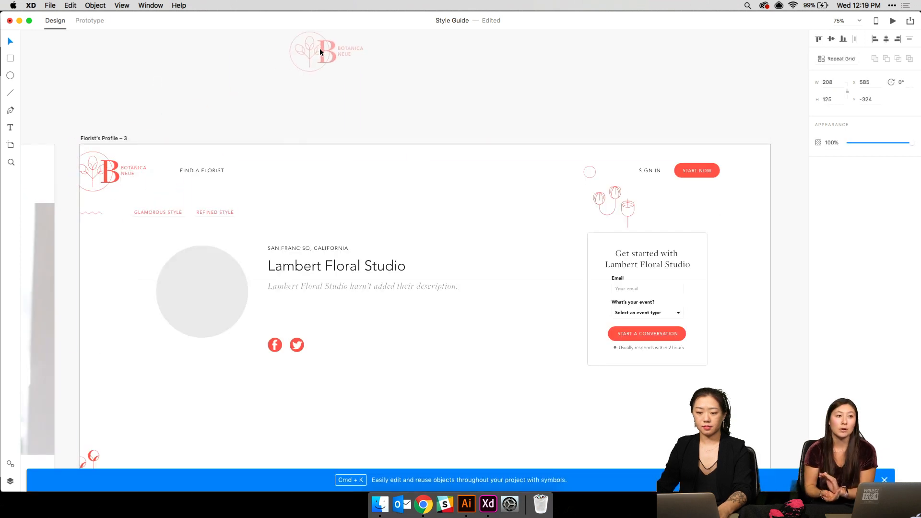
- Ungroup the pasted logo twice and move its flower icon into the grey profile circle
right_click(320, 52)
left_click(354, 135)
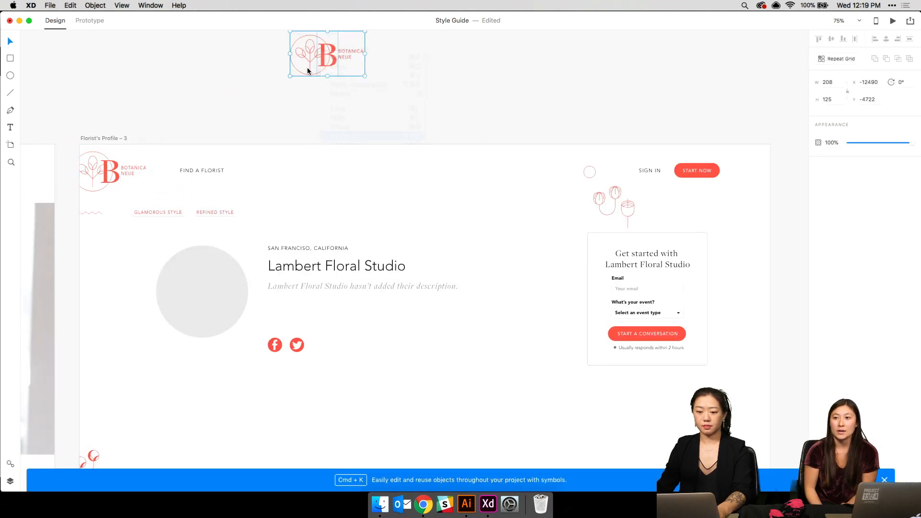
left_click(303, 52)
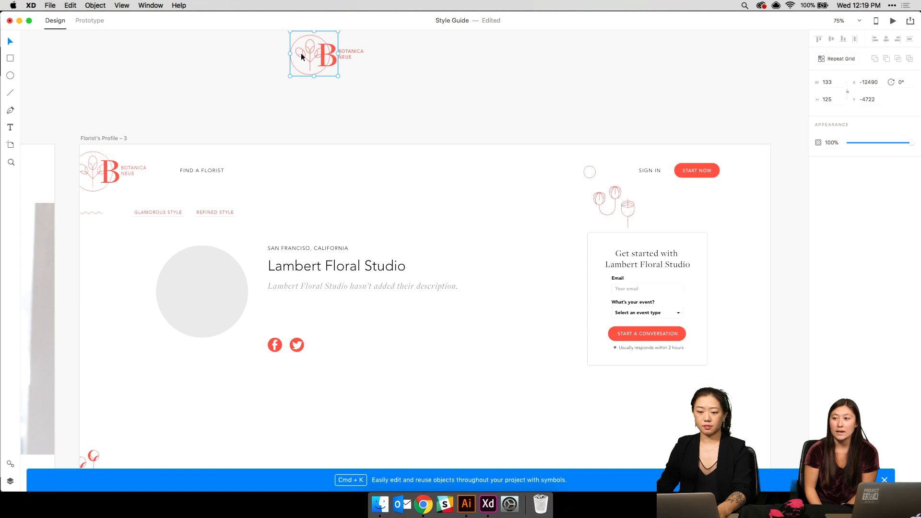
right_click(308, 54)
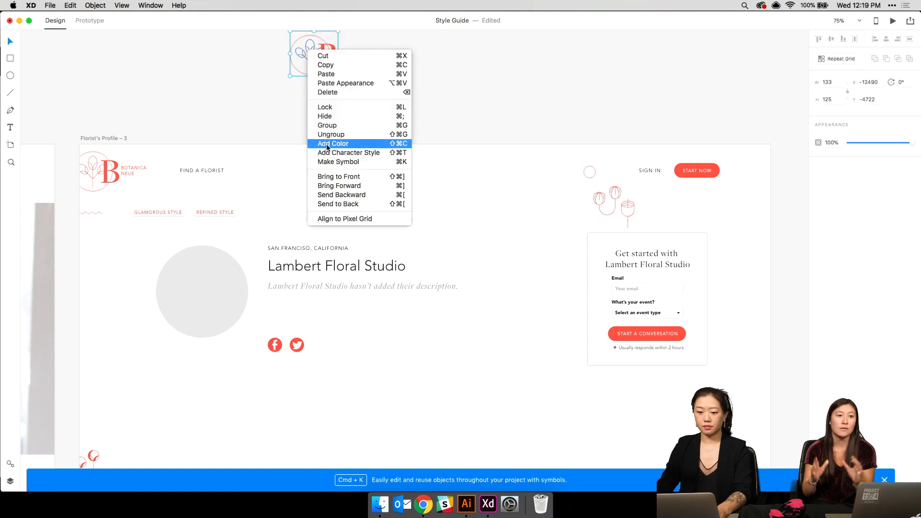
left_click(234, 74)
left_click_drag(306, 52, 202, 288)
- Make the flower icon white and enlarge it inside the circle
left_click(833, 160)
type("v")
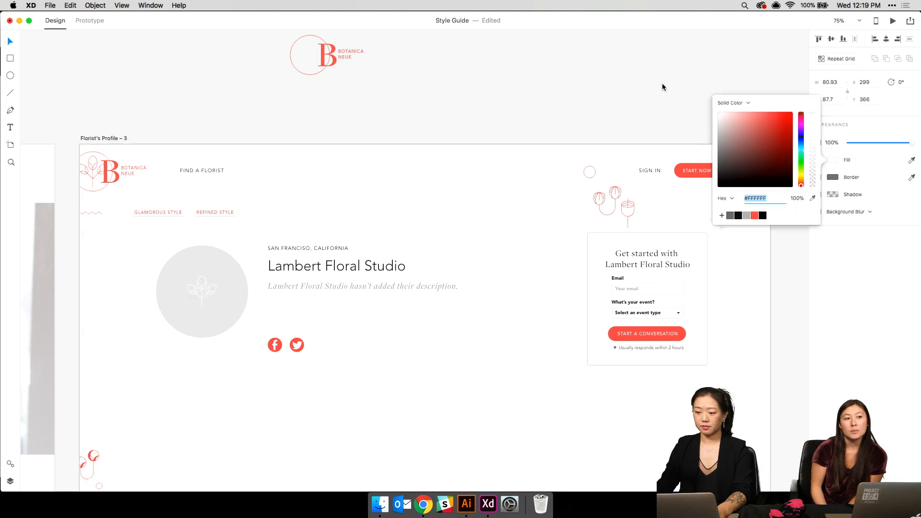
left_click(216, 307)
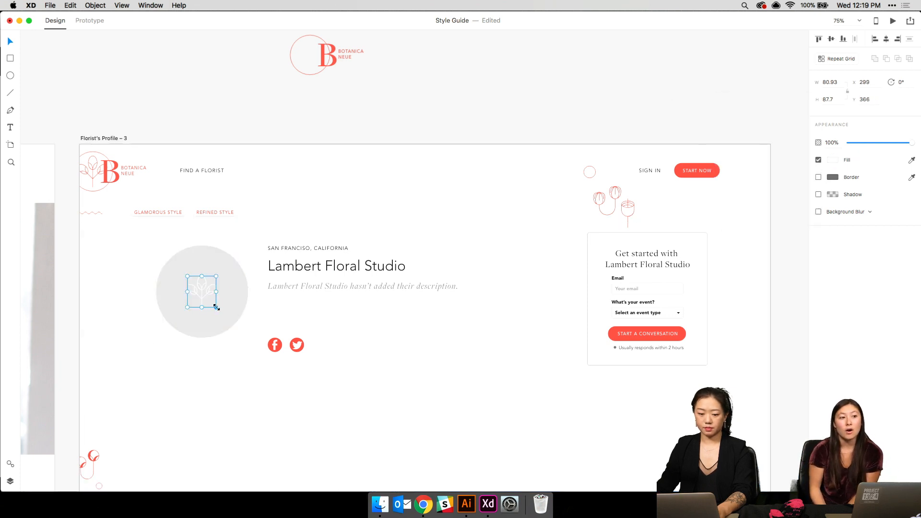
left_click_drag(215, 307, 243, 336)
left_click_drag(214, 298, 209, 291)
- Align the flower icon to the centre and middle of the grey circle
left_click(203, 265, "shift")
left_click(830, 40)
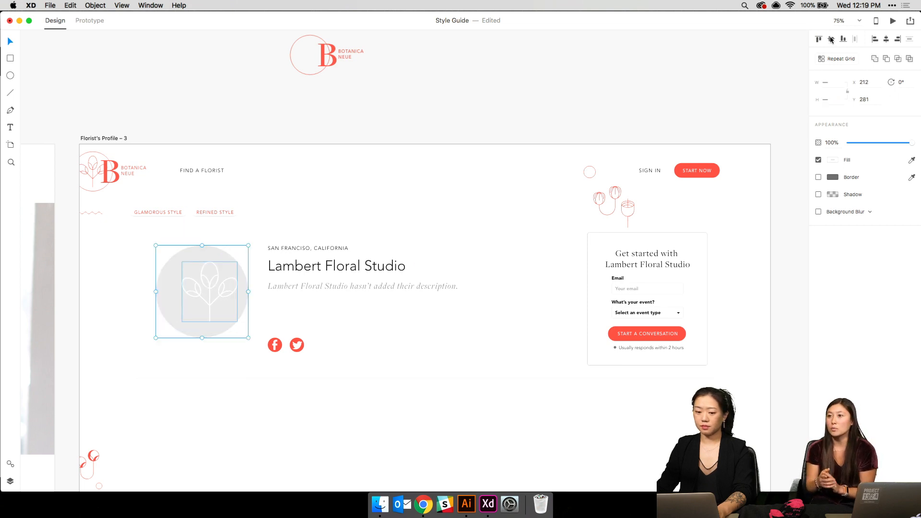
left_click(886, 39)
left_click(458, 138)
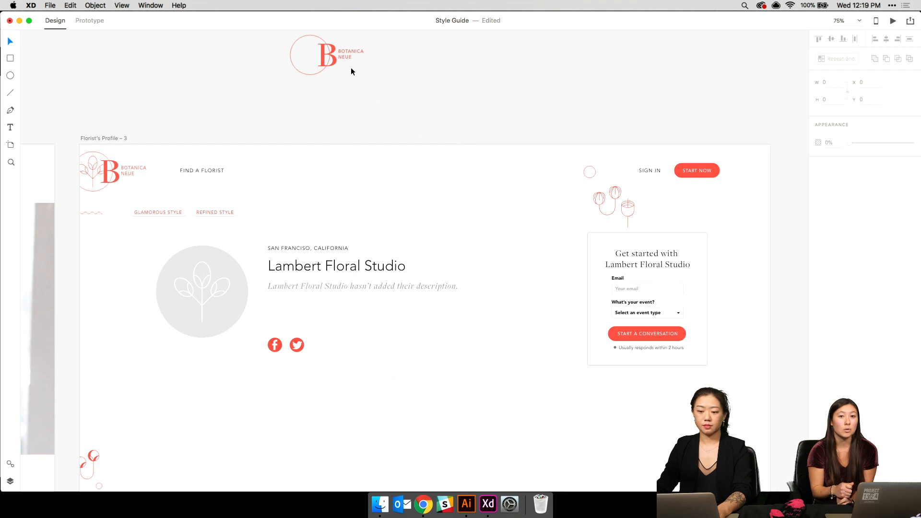
left_click(294, 46)
left_click(413, 91)
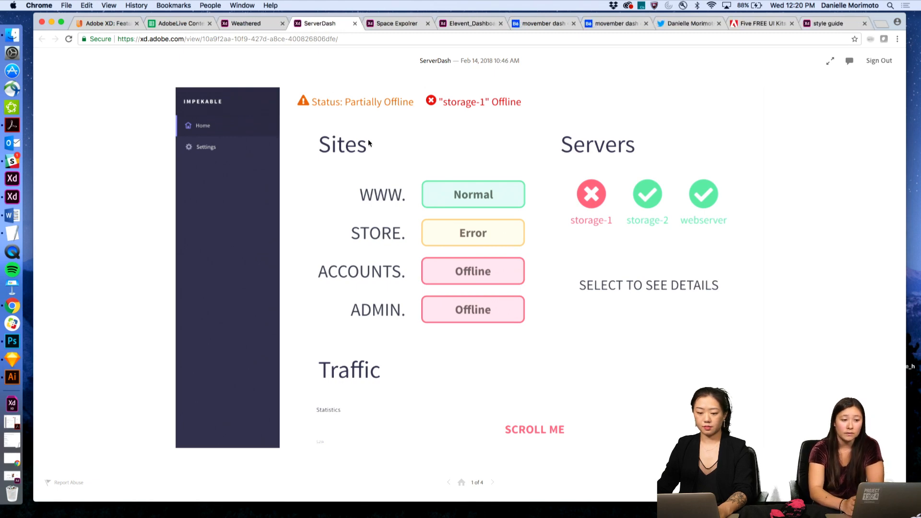
- Follow the Error button hotspot to the STORE error details screen and back, twice
left_click(330, 205)
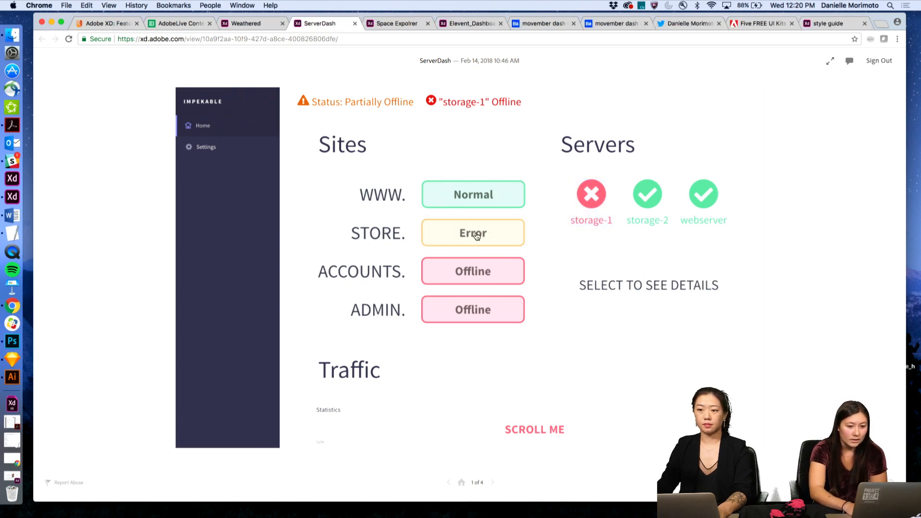
left_click(472, 236)
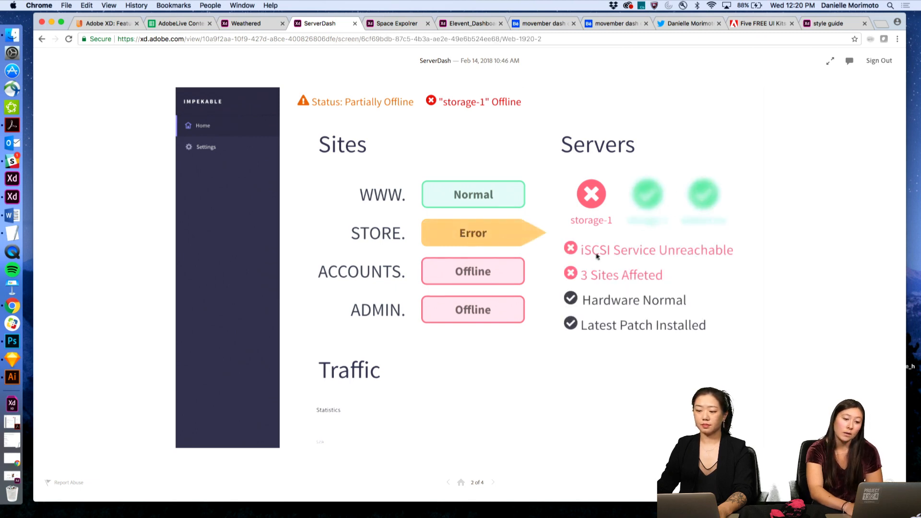
left_click(593, 203)
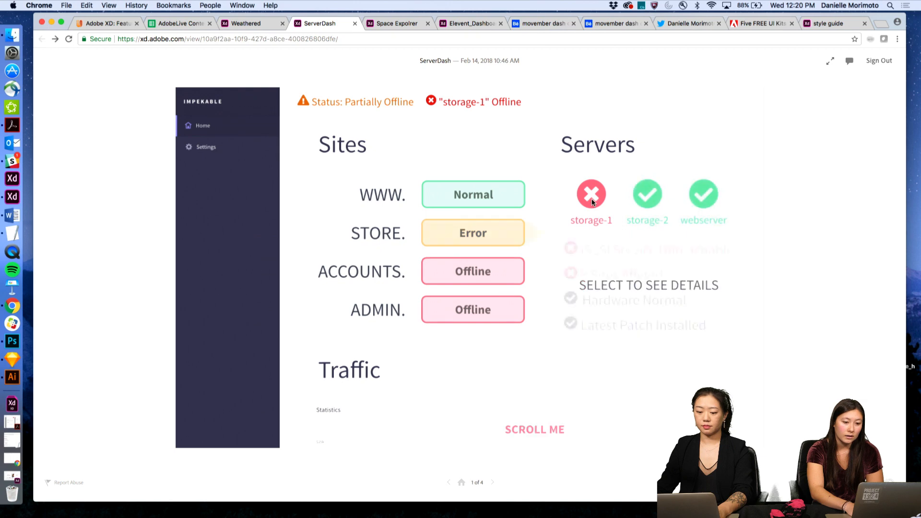
left_click(488, 233)
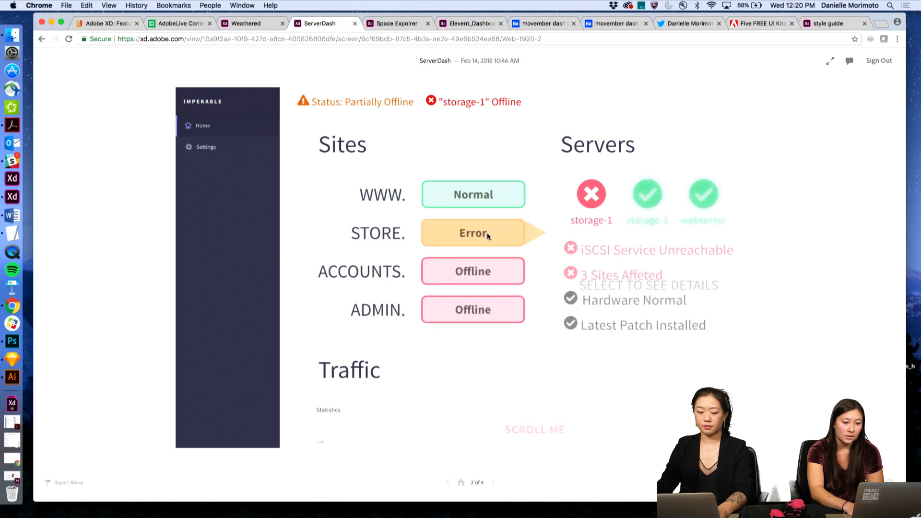
left_click(545, 246)
left_click(519, 235)
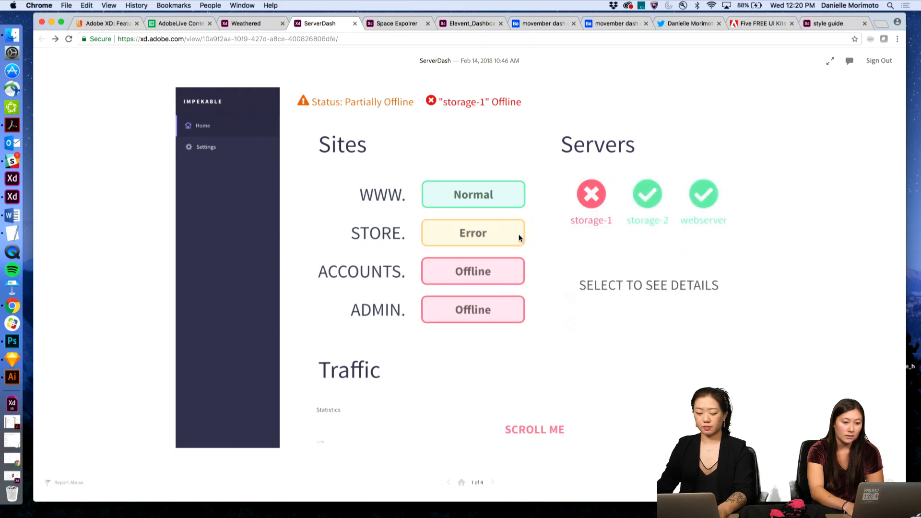
- Open the storage-1 server details screen, then switch to the Weathered prototype
left_click(558, 395)
left_click(592, 189)
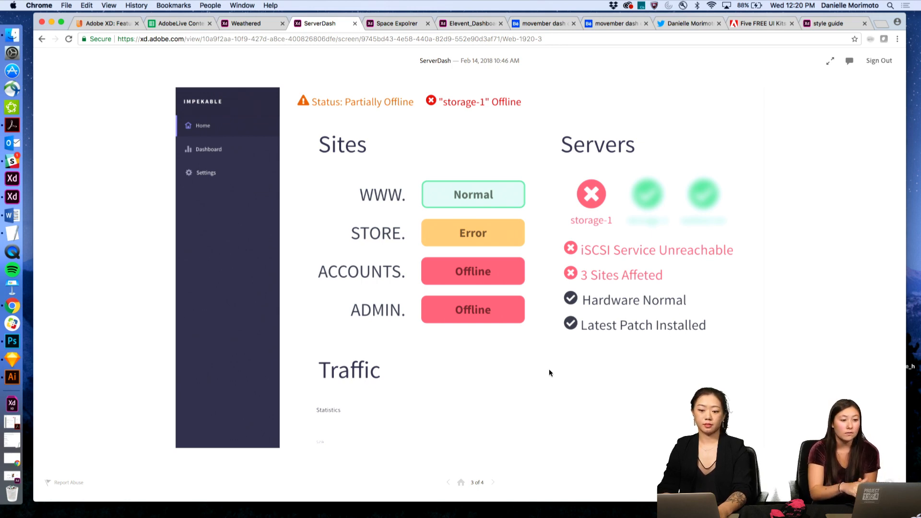
left_click(254, 27)
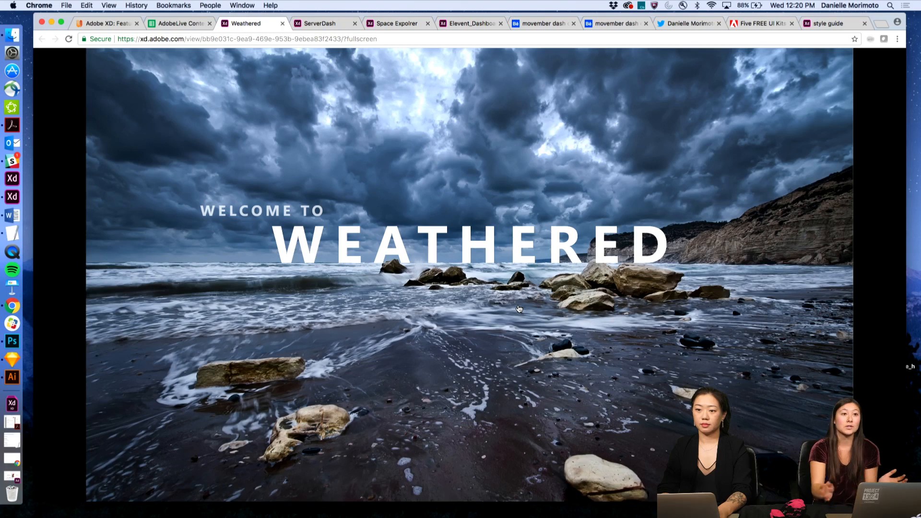
- Go from Welcome to Log-in, into the Paris dashboard, back to Log-in, log in again, then return to Welcome
left_click(513, 335)
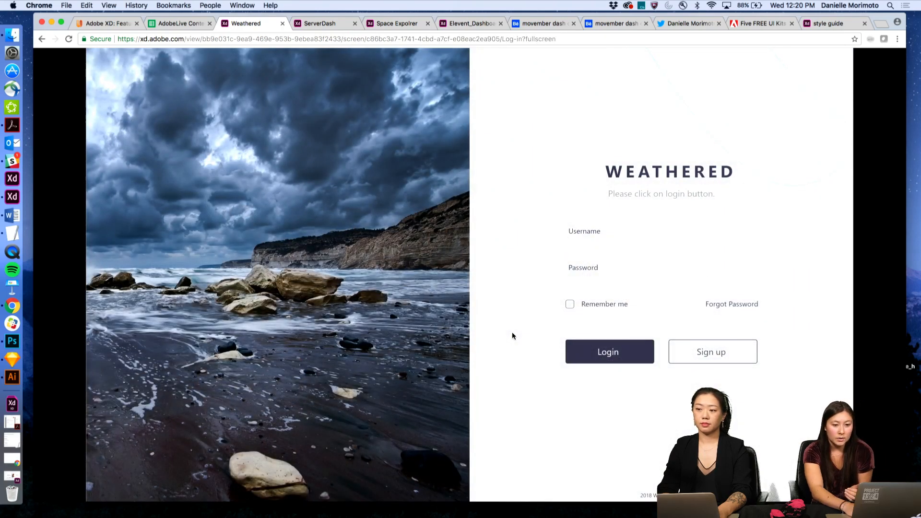
left_click(611, 349)
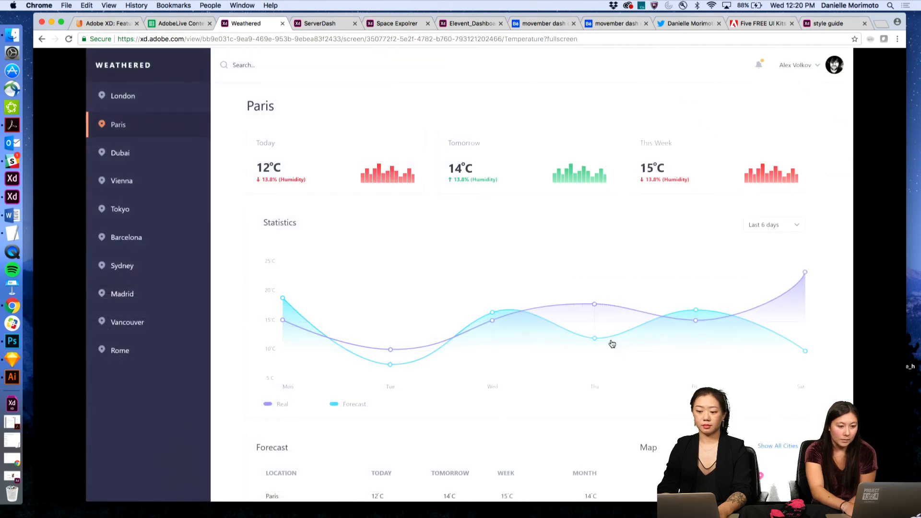
left_click(124, 156)
left_click(124, 164)
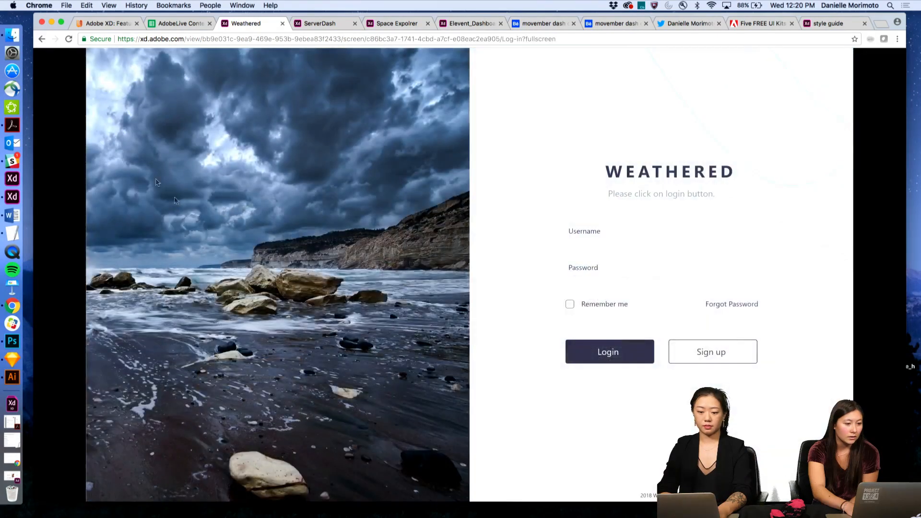
left_click(610, 355)
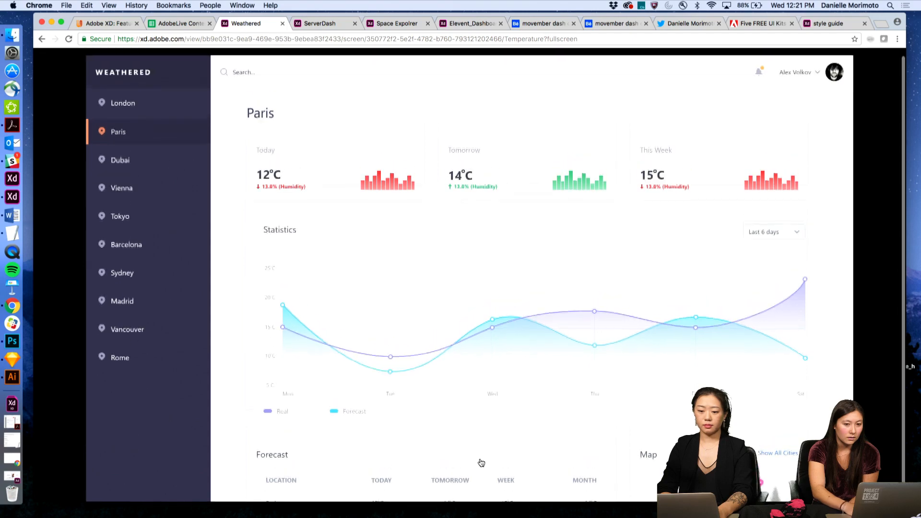
left_click(480, 415)
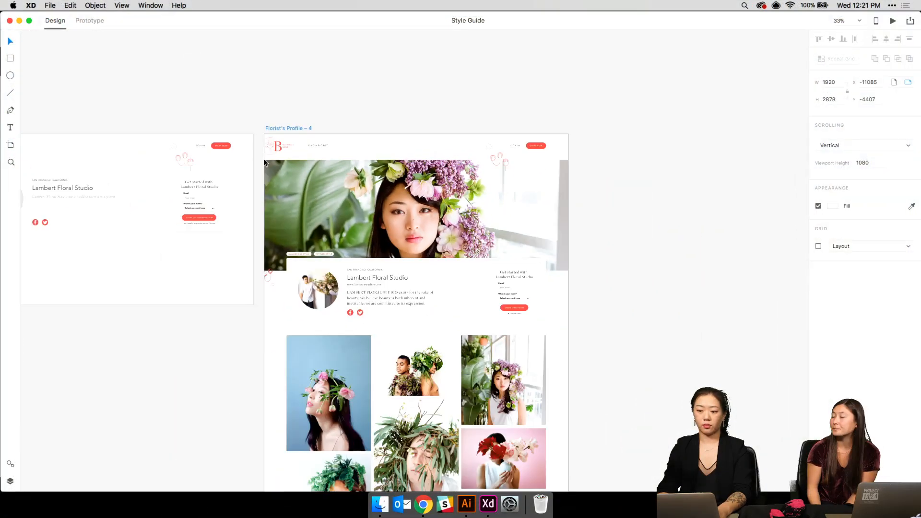
- Lower the alpha of the Lambert Floral Studio card's shadow colour to soften it
scroll(263, 158, "down", 2)
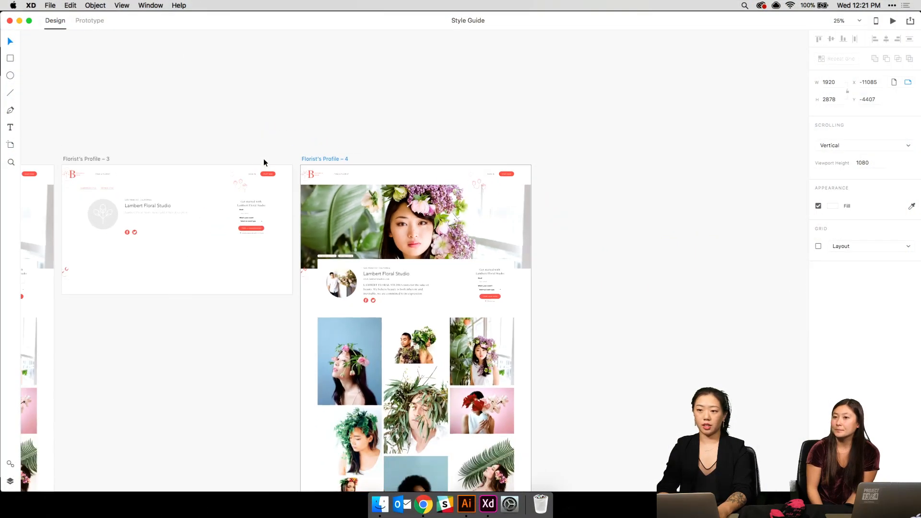
scroll(161, 286, "up", 5)
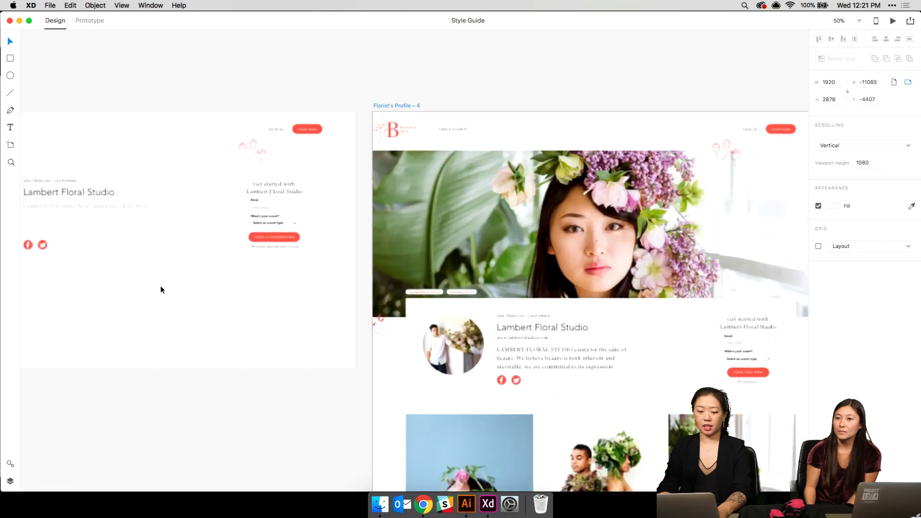
scroll(160, 290, "up", 3)
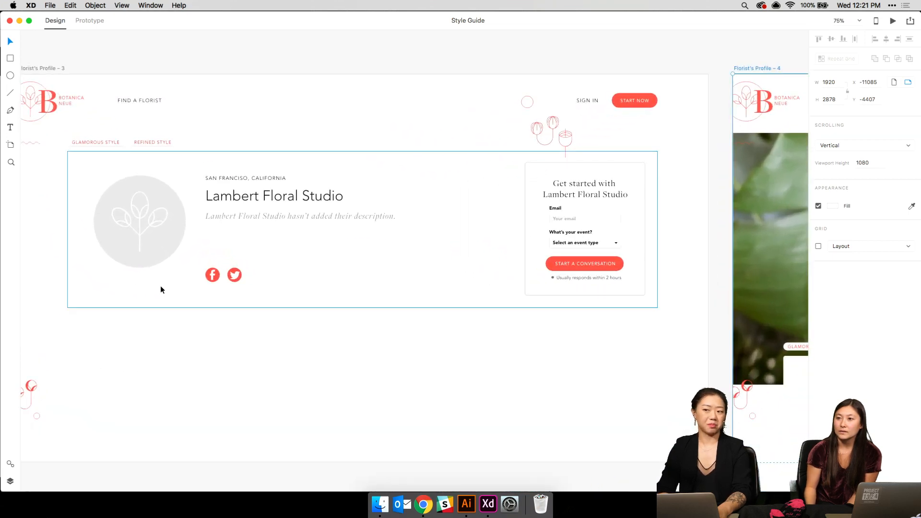
scroll(160, 289, "left", 3)
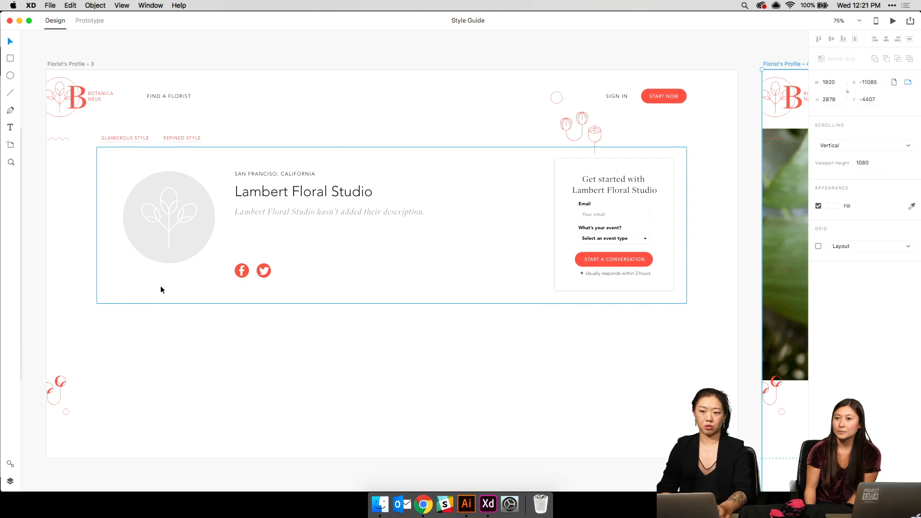
left_click(262, 290)
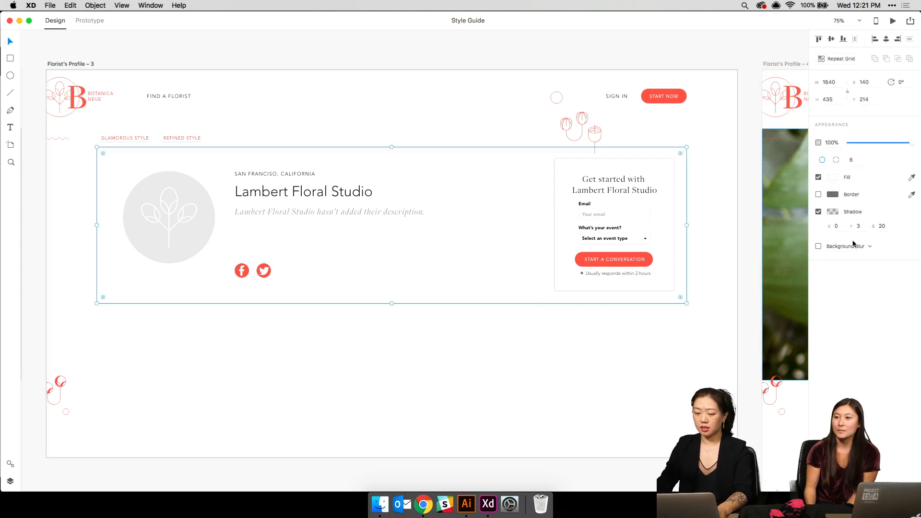
left_click(833, 211)
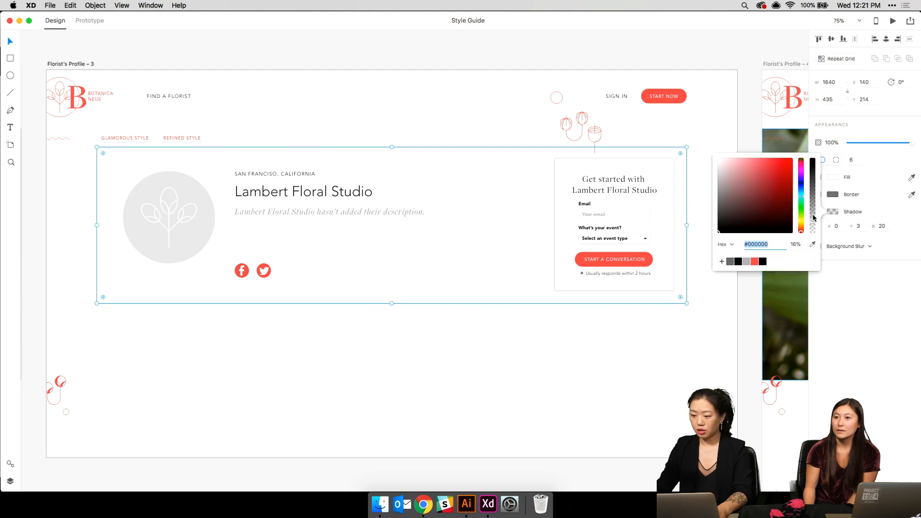
left_click_drag(812, 211, 813, 218)
left_click(609, 386)
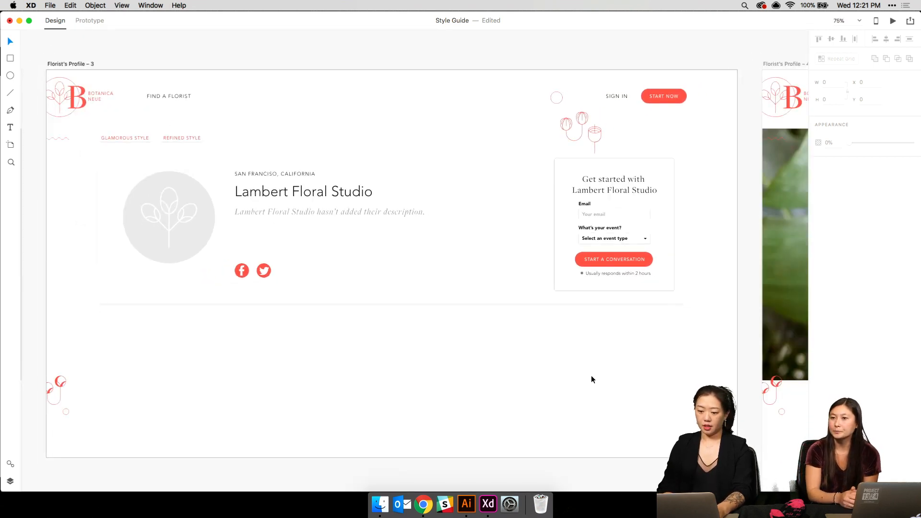
- Select the rectangle, undo the last change with Cmd+Z, and clear the selection
left_click(521, 267)
left_click(500, 363)
key("super+z")
left_click(501, 366)
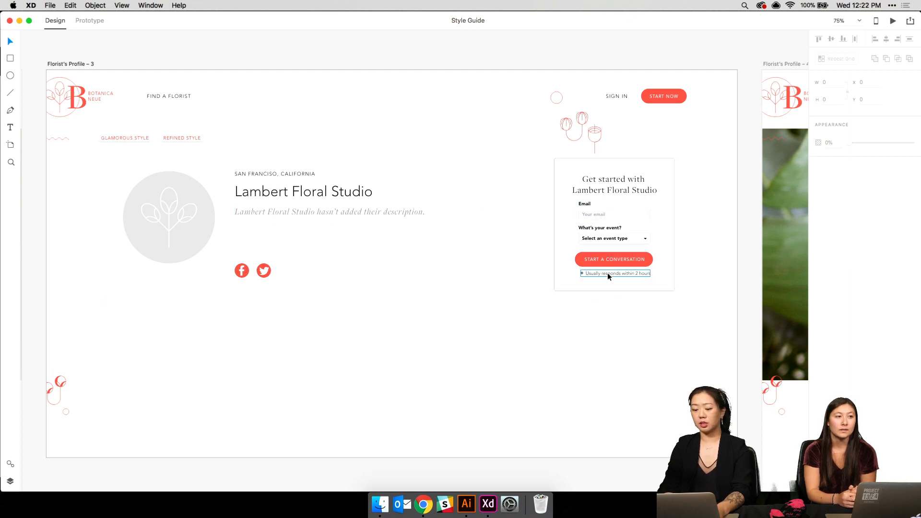
- Zoom out over all artboard rows and select the grey overlay on the third Landing Page artboard
scroll(607, 272, "right", 5)
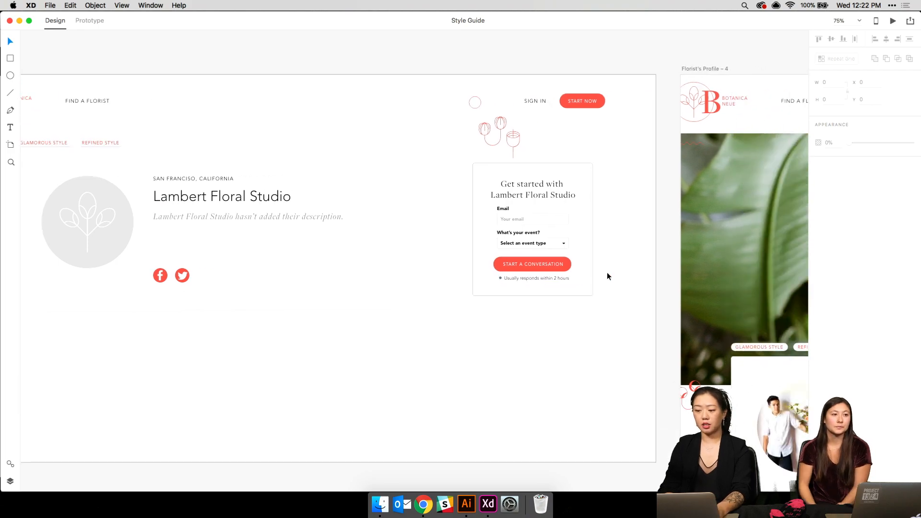
scroll(607, 272, "right", 3)
key("super+minus")
key("super+minus")
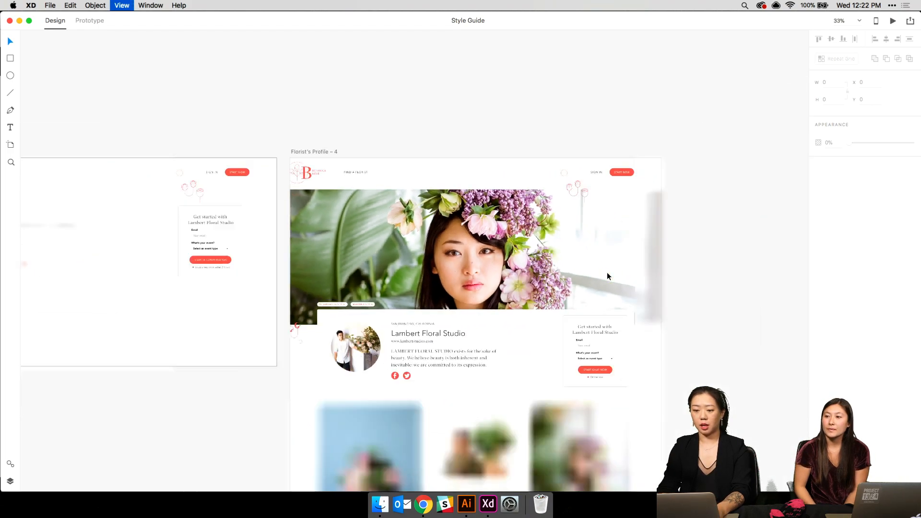
key("super+minus")
scroll(607, 272, "left", 15)
scroll(607, 272, "up", 3)
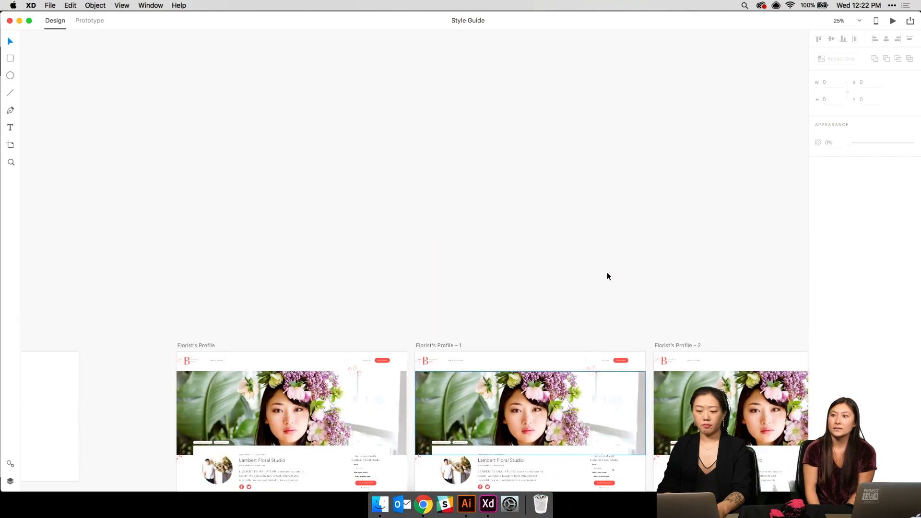
key("super+minus")
key("super+minus")
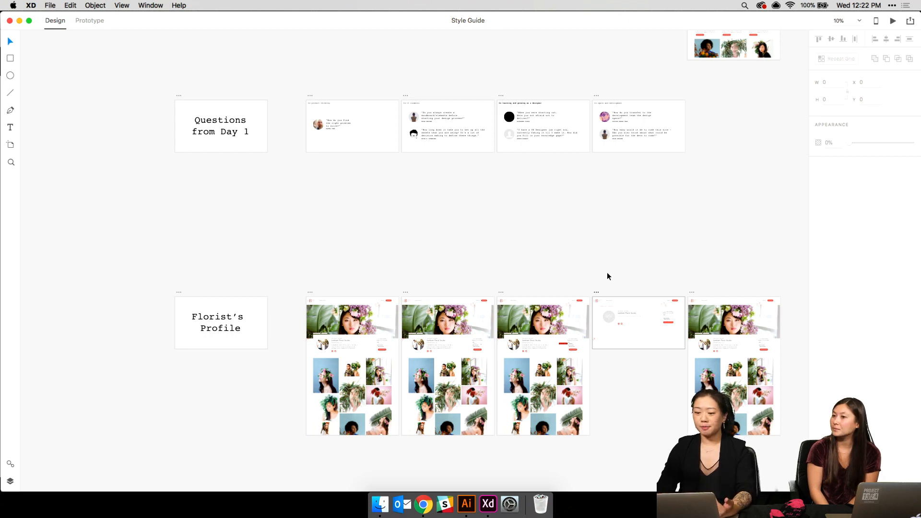
scroll(607, 273, "up", 4)
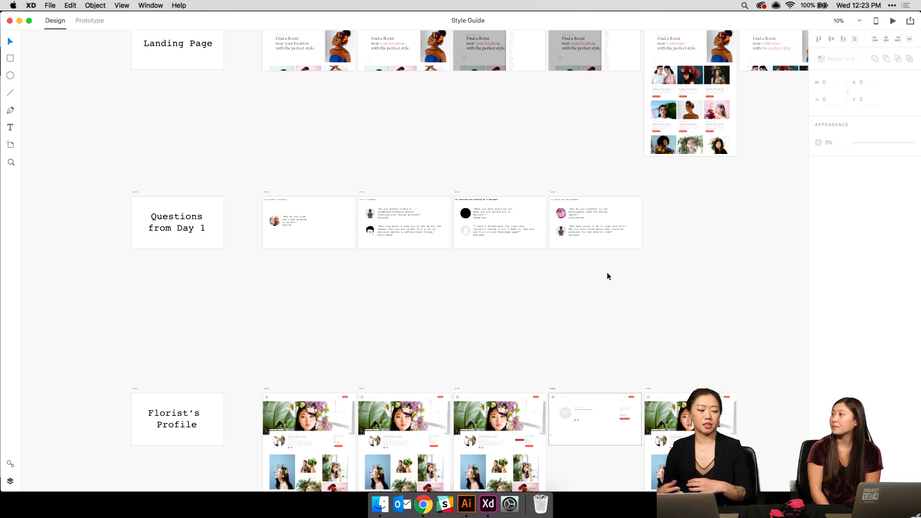
scroll(607, 274, "up", 2)
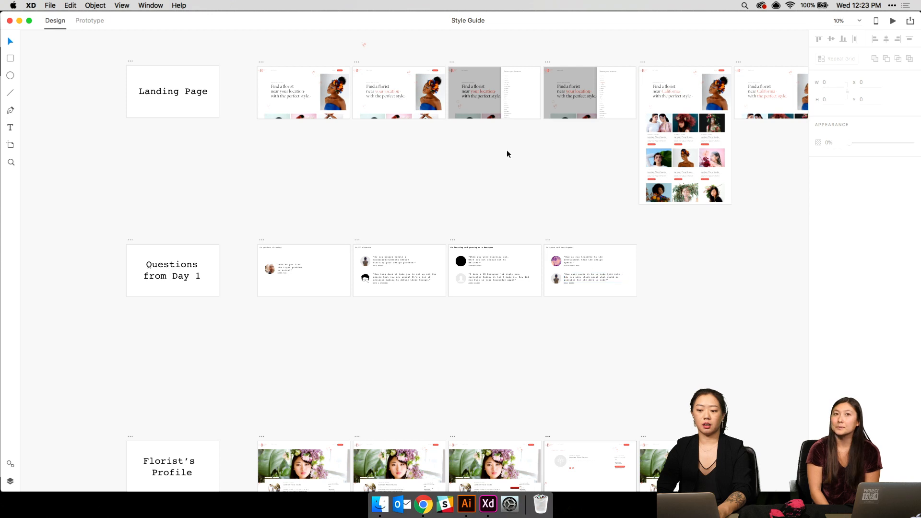
left_click(483, 109)
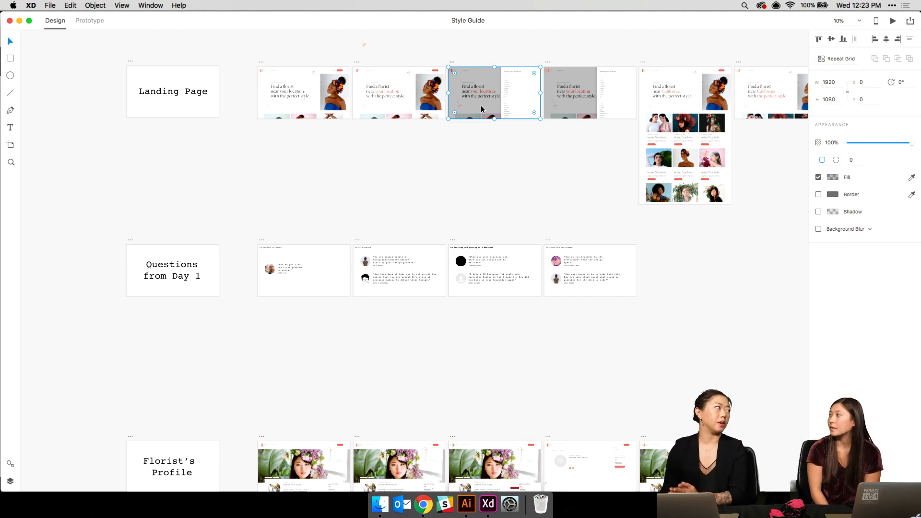
scroll(481, 107, "down", 10)
scroll(482, 107, "right", 5)
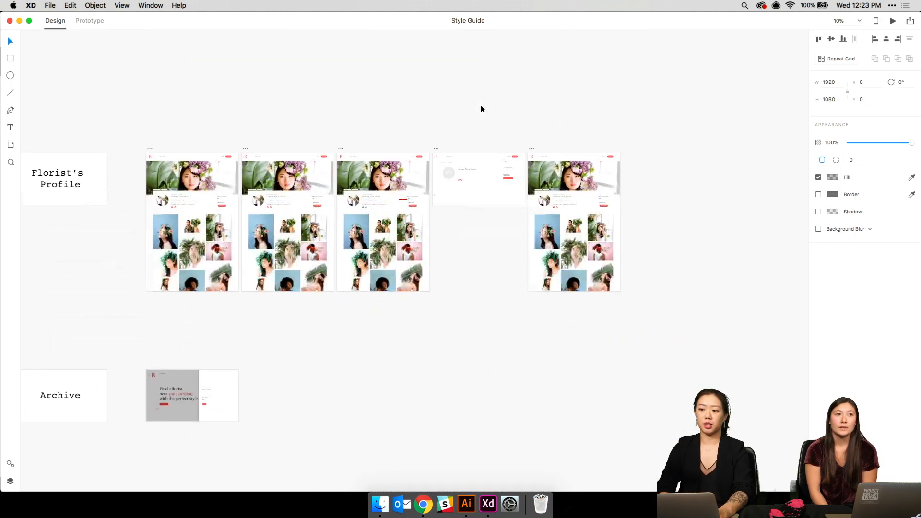
- Paste the translucent grey overlay onto the Florist's Profile – 4 artboard
key("super+equal")
scroll(481, 105, "right", 5)
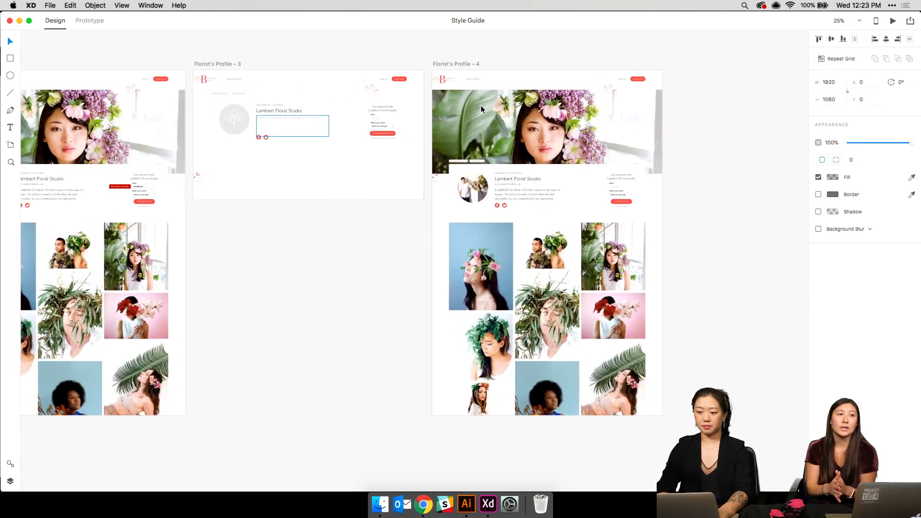
left_click(468, 65)
key("super+v")
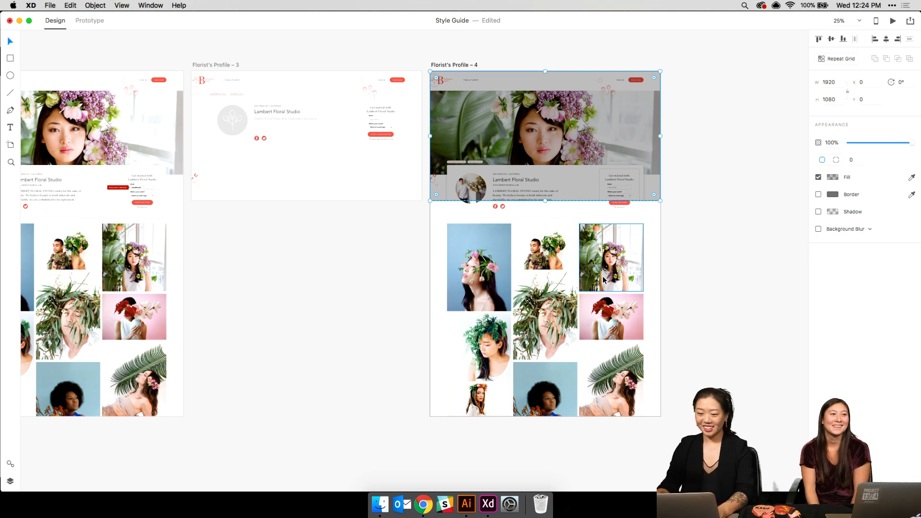
- Shorten Florist's Profile – 4 to its top section and delete its photo grid
left_click(463, 66)
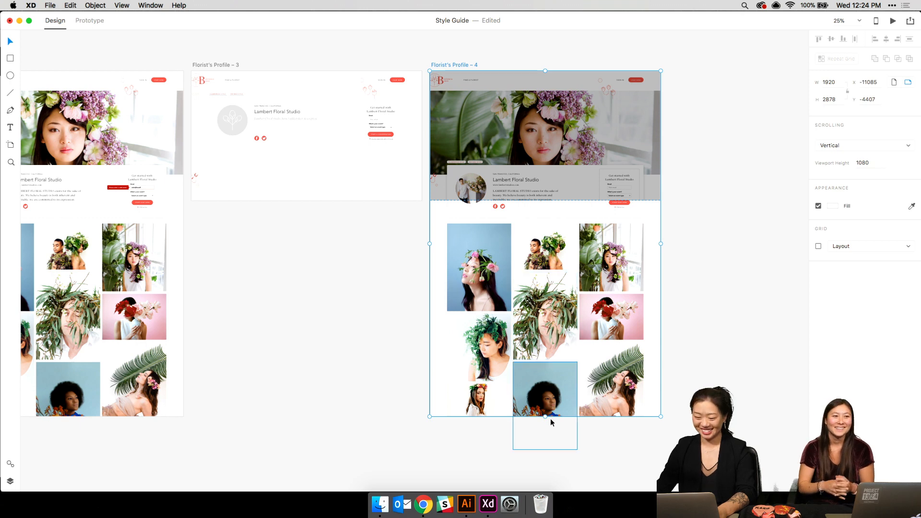
left_click_drag(545, 416, 518, 200)
left_click(447, 254)
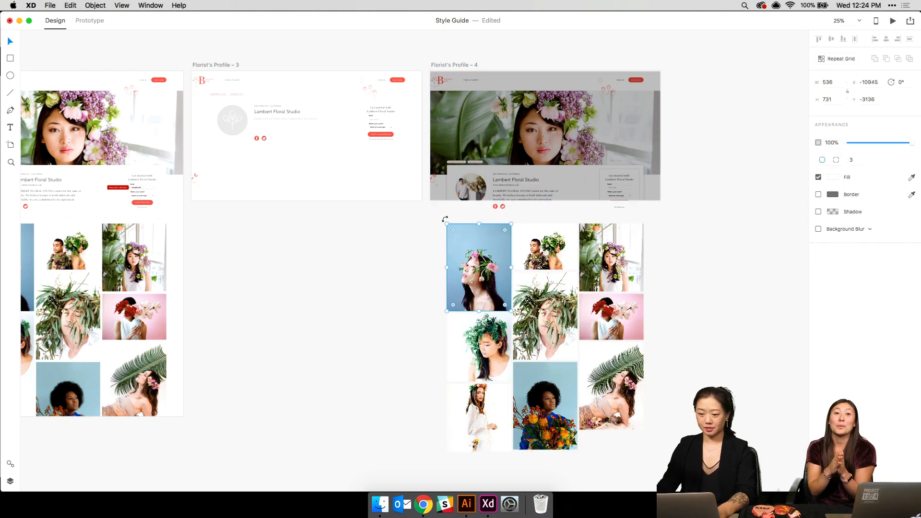
left_click_drag(436, 203, 658, 481)
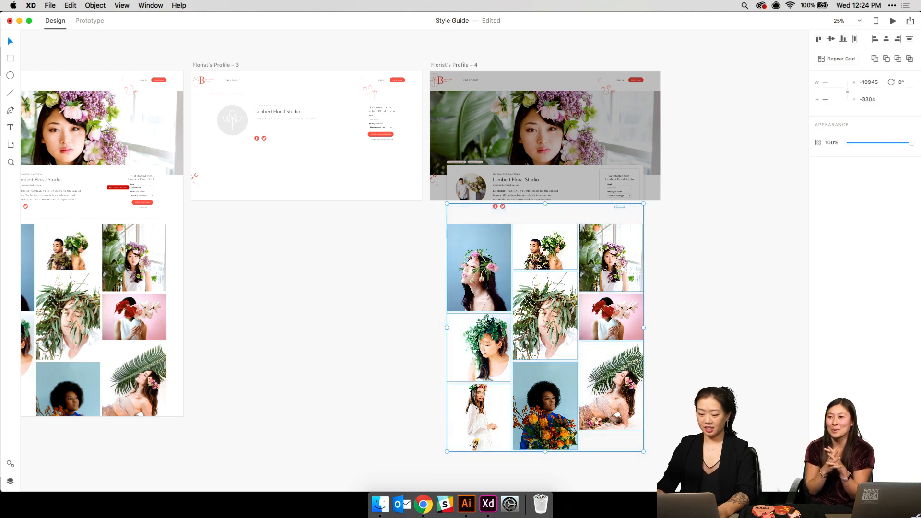
key("Delete")
- Select the popup group on the Buttons and Text and More artboard, undoing an accidental artboard move
scroll(415, 260, "up", 5)
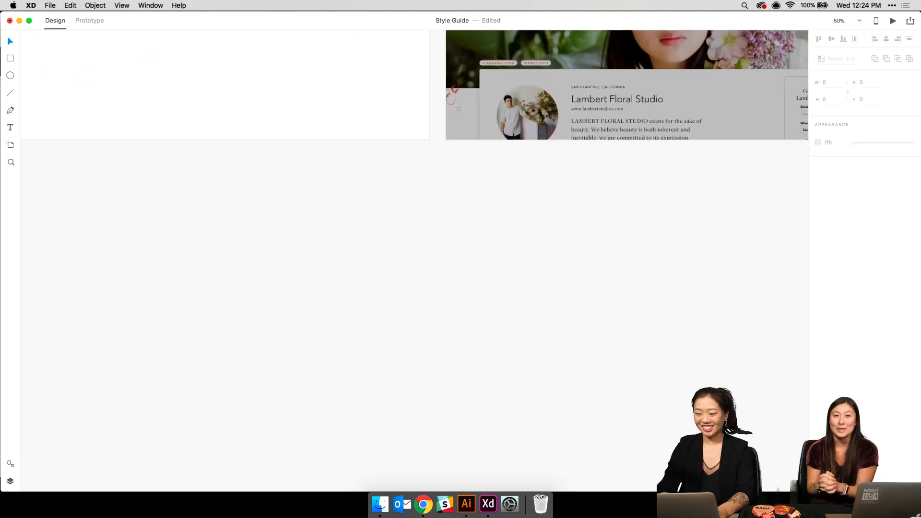
scroll(415, 261, "up", 6)
scroll(414, 260, "right", 3)
key("super+plus")
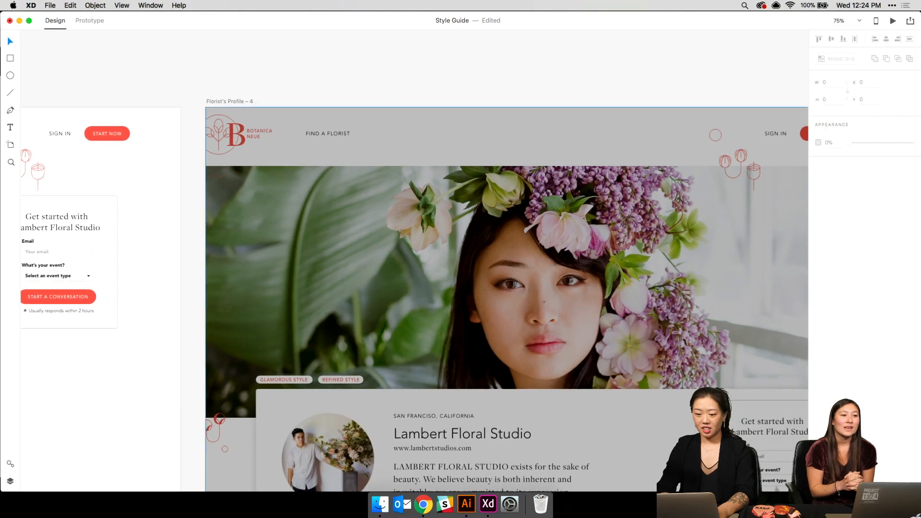
scroll(414, 261, "right", 3)
key("super+minus")
scroll(414, 260, "down", 5)
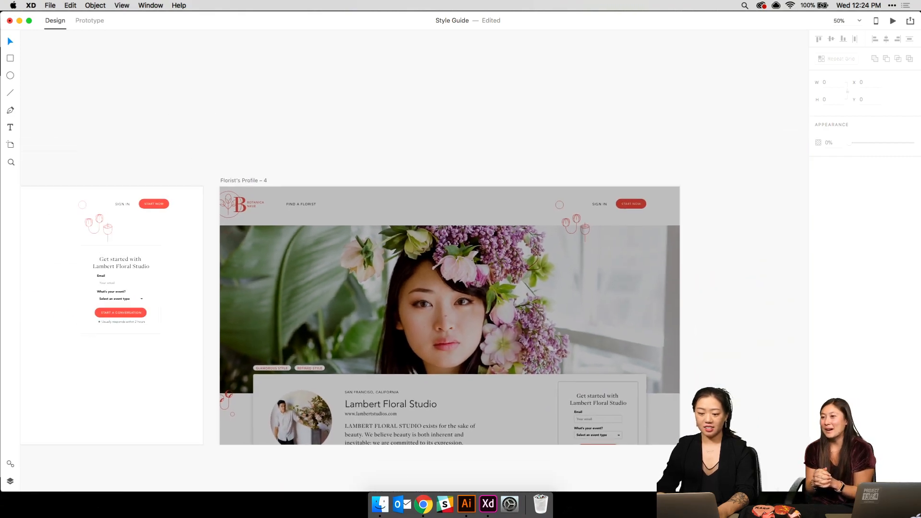
scroll(414, 260, "up", 15)
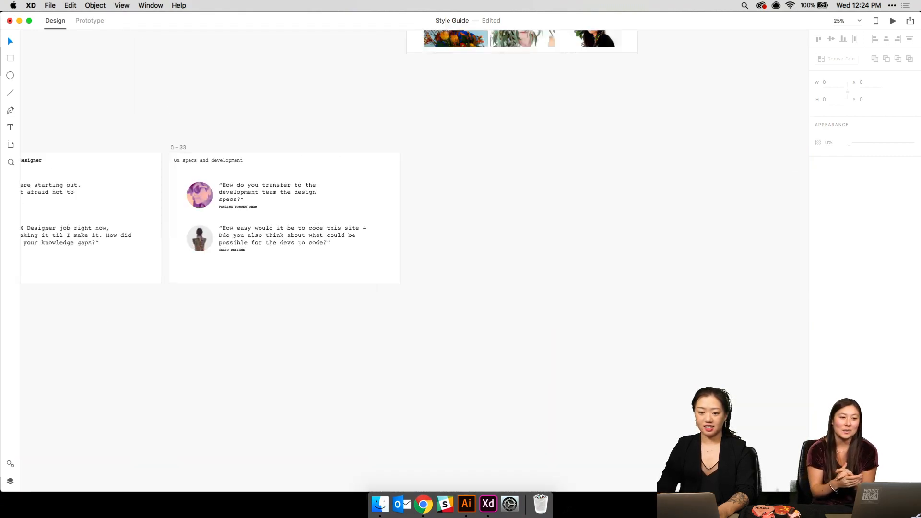
scroll(415, 261, "up", 15)
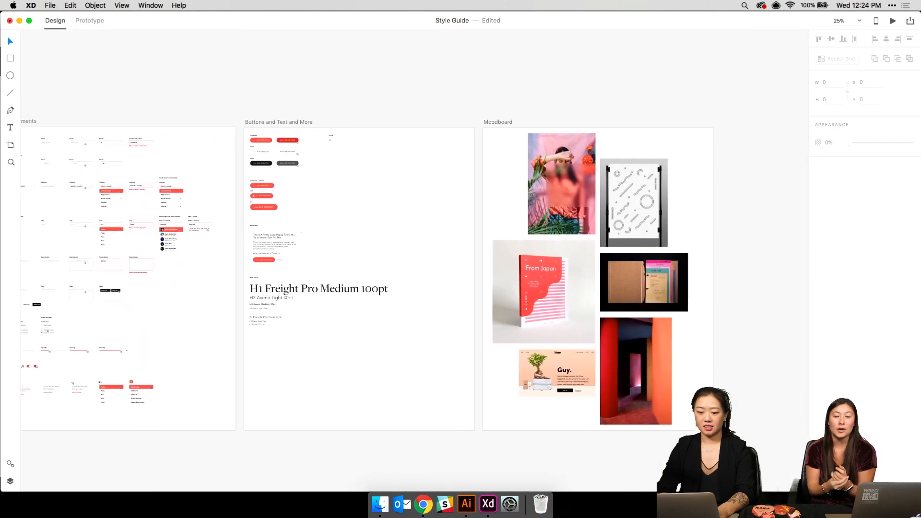
scroll(414, 261, "down", 2)
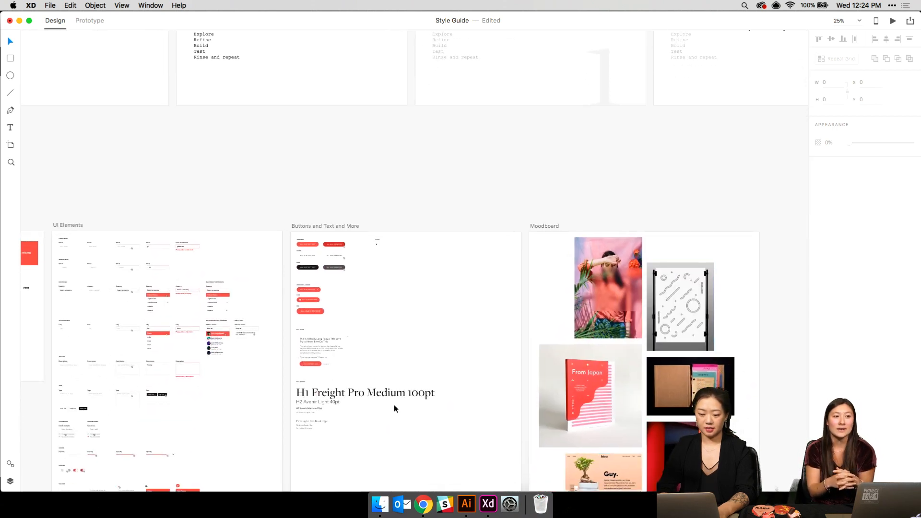
left_click(349, 355)
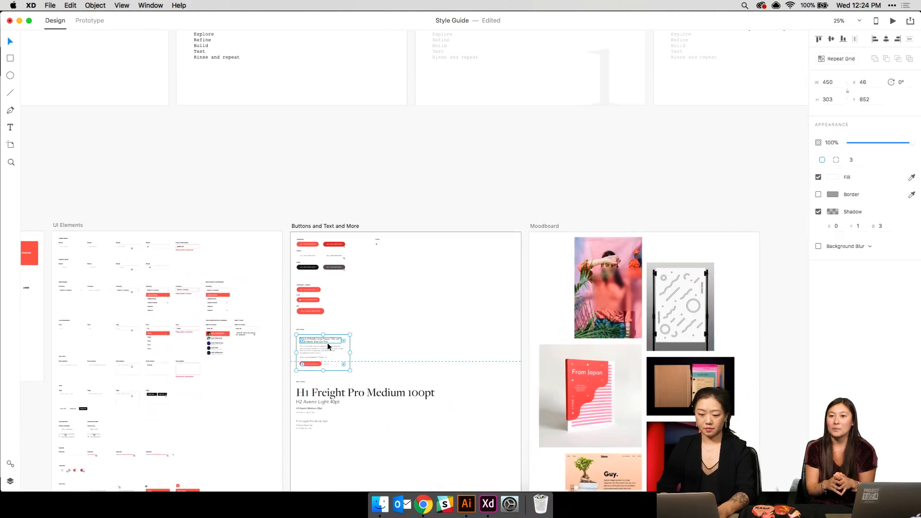
left_click_drag(363, 367, 315, 350)
key("super+z")
- Marquee-select all of the popup's objects and copy them
left_click(351, 355)
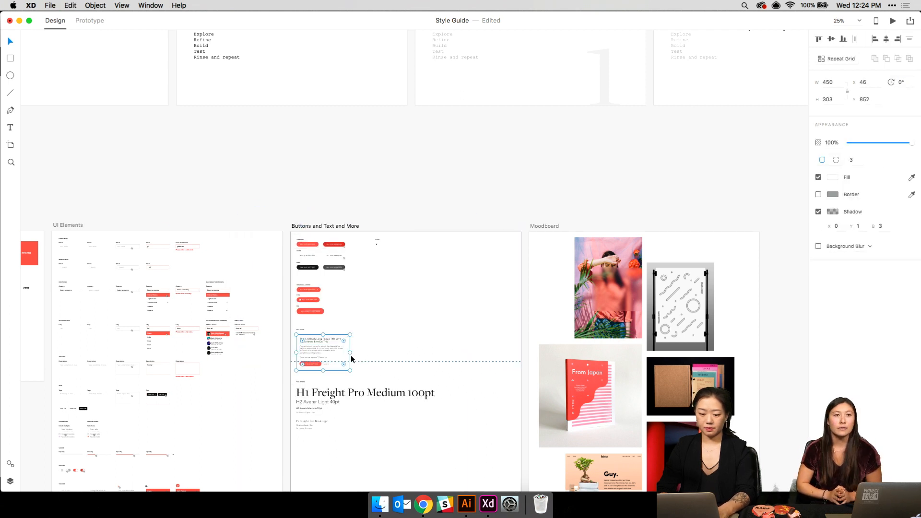
left_click(365, 371)
left_click_drag(364, 370, 290, 336)
key("super+c")
scroll(440, 353, "up", 10)
scroll(439, 352, "down", 15)
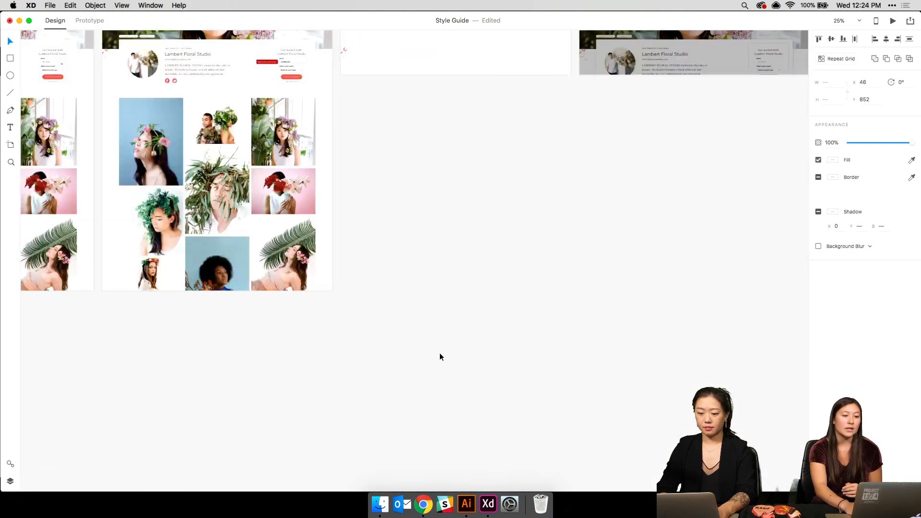
scroll(439, 353, "up", 3)
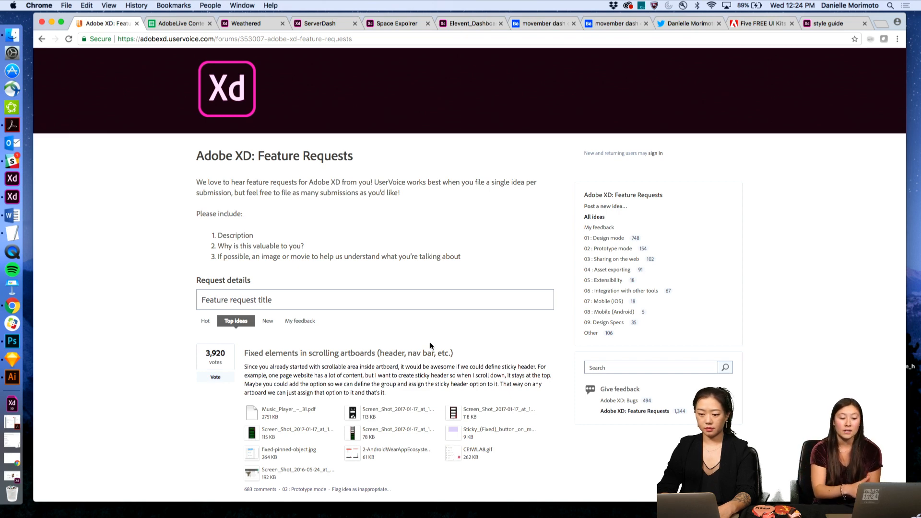
- Scroll down to the top-voted 'Fixed elements in scrolling artboards' request and its reply
scroll(161, 323, "down", 5)
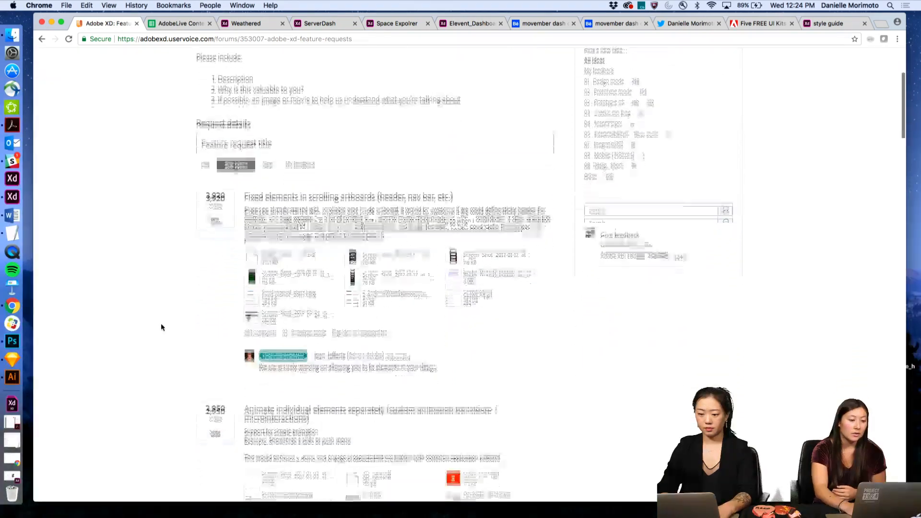
scroll(160, 326, "down", 3)
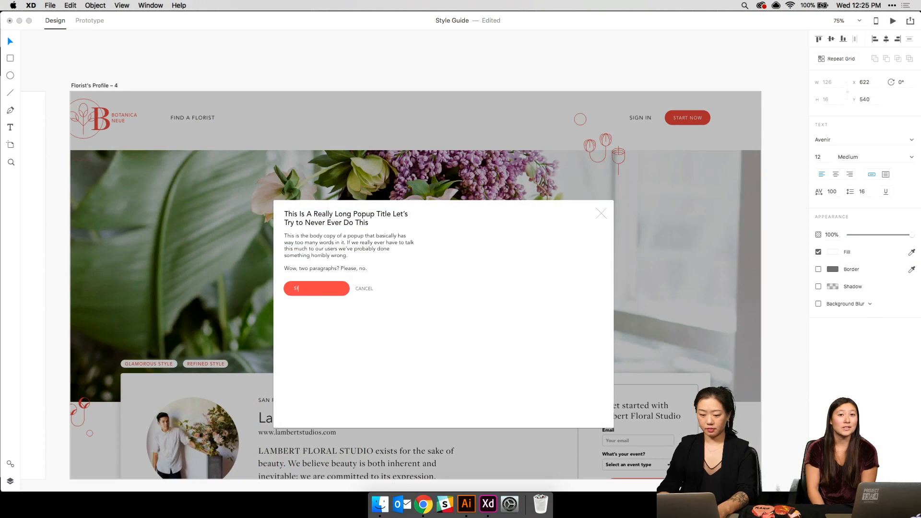
- Replace the popup button's label with 'CREATE MY ACCOUNT'
type("SIGN UP")
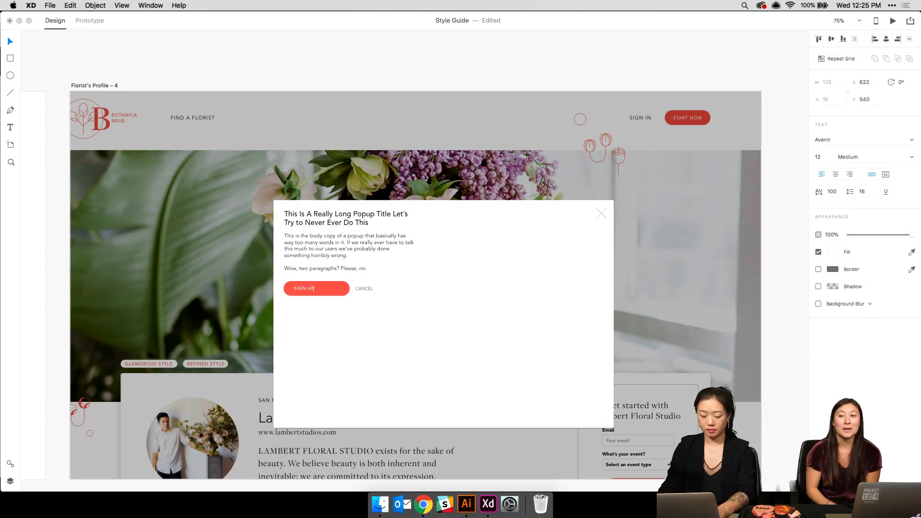
key("super+a")
type("STA")
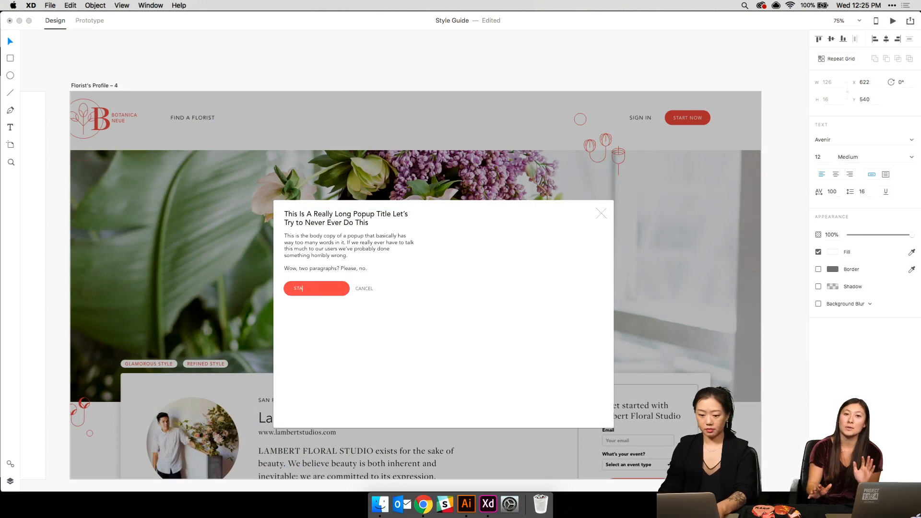
type("RT CHATTING N")
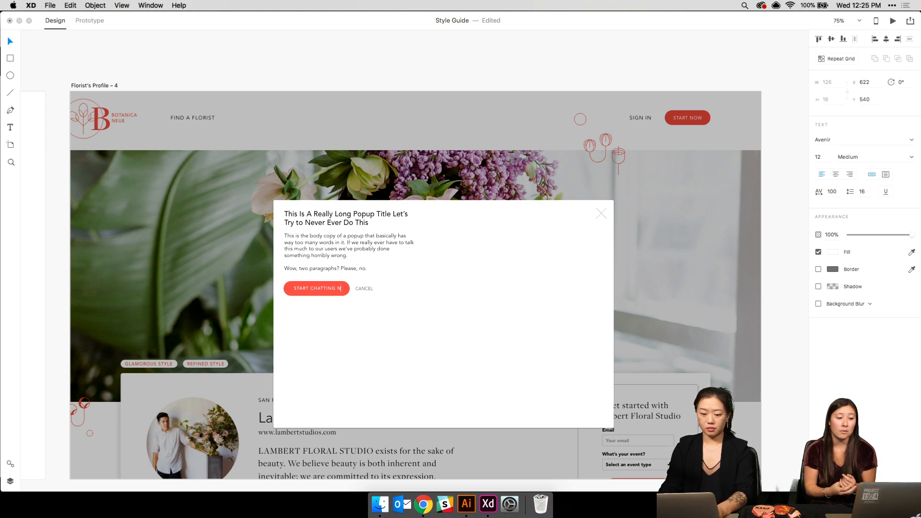
key("super+a")
type("CREA")
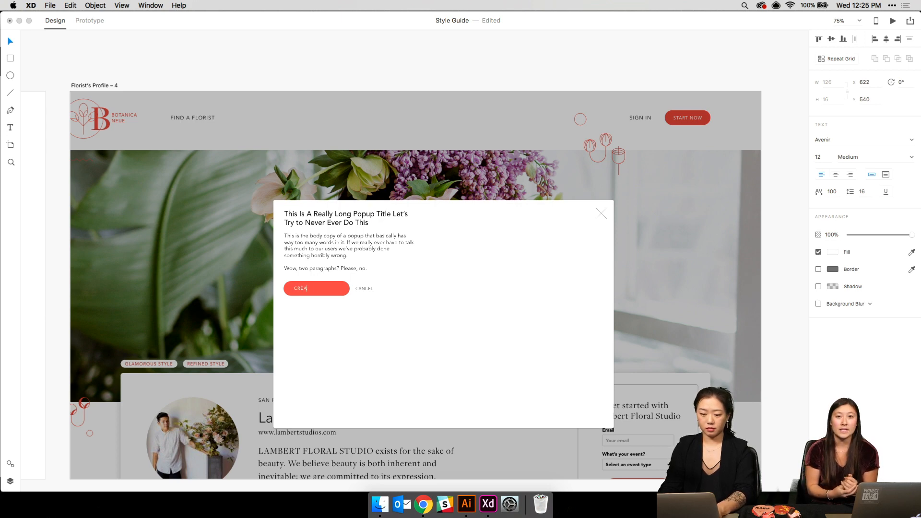
type("TE MY ACCOUNT")
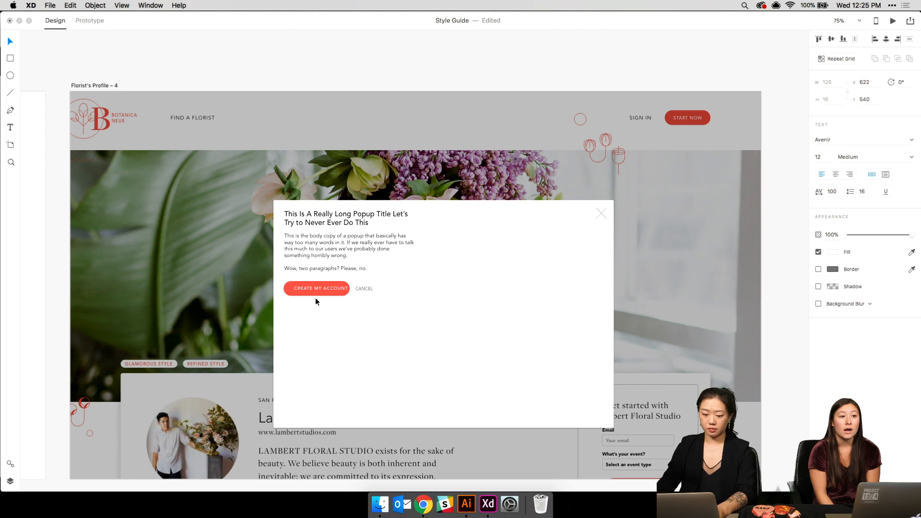
left_click(339, 282)
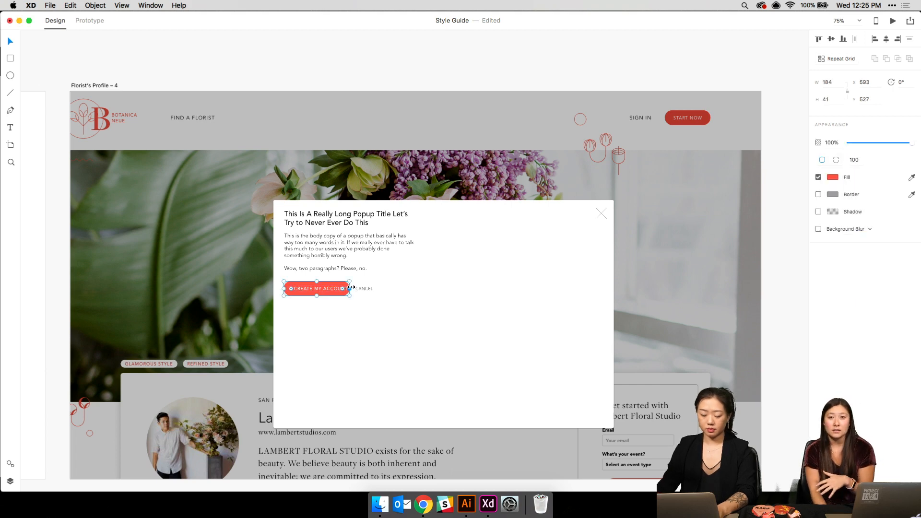
- Move CREATE MY ACCOUNT to the popup's bottom centre and style the title Avenir Light 40pt
left_click_drag(349, 288, 451, 401)
left_click(336, 220)
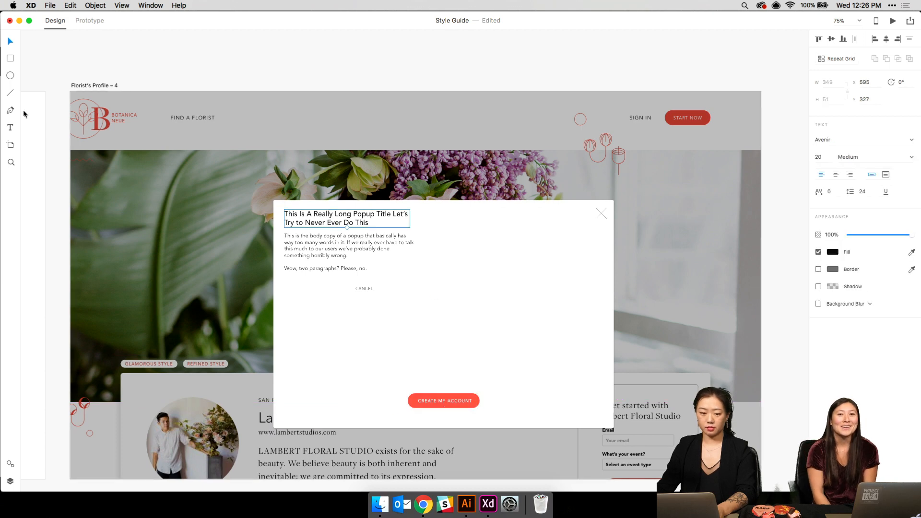
left_click(10, 464)
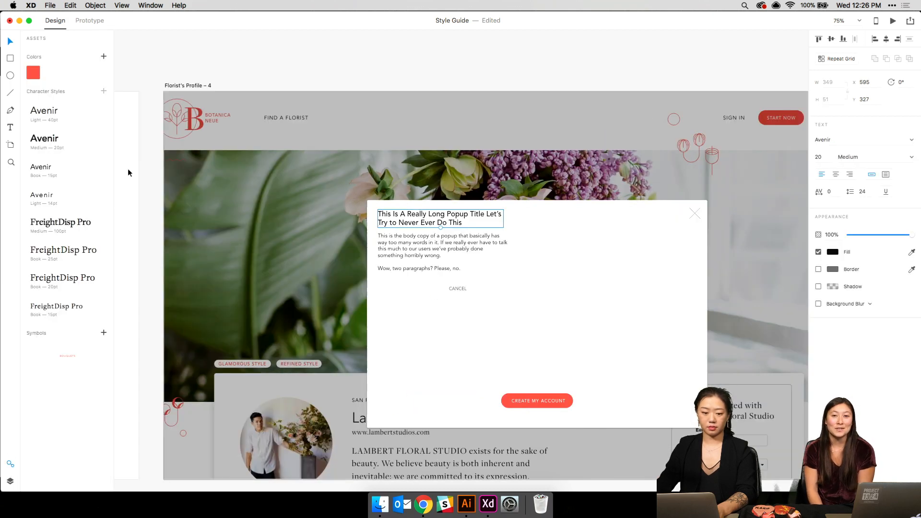
left_click(74, 225)
left_click(69, 251)
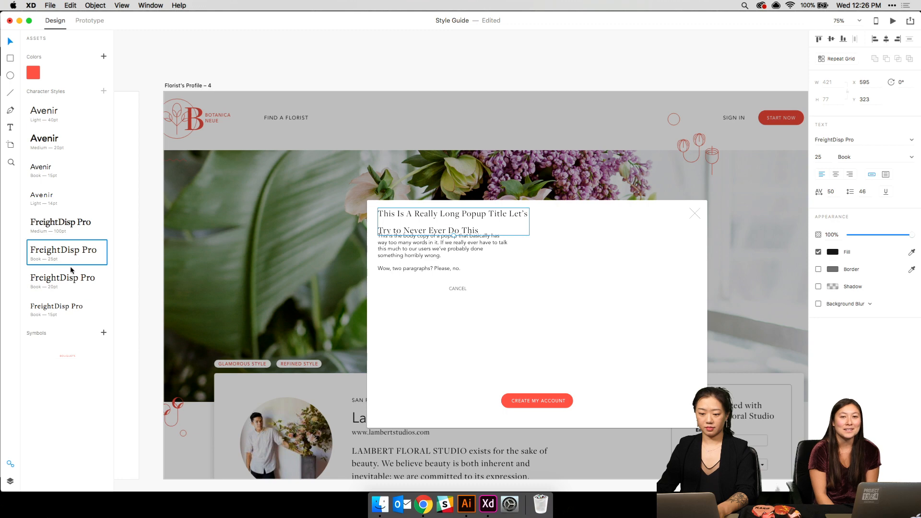
left_click(69, 280)
left_click(70, 252)
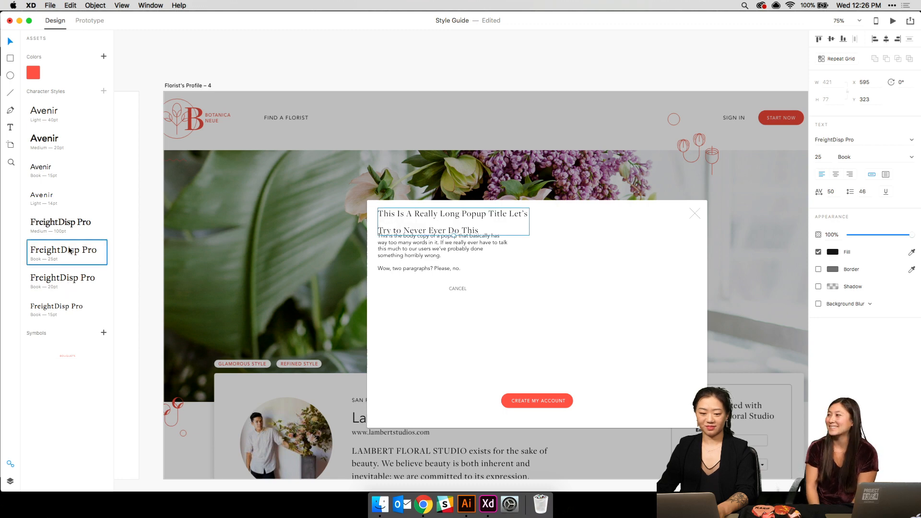
left_click(67, 200)
left_click(55, 118)
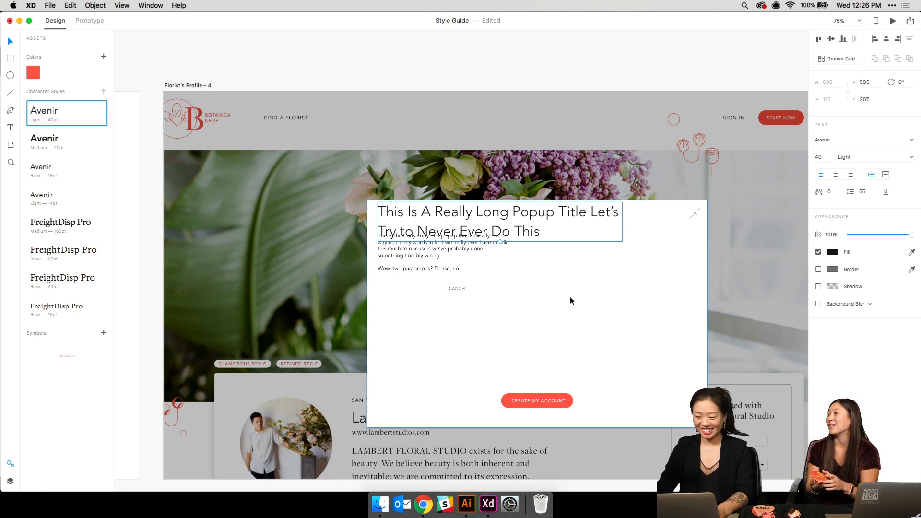
- Move the CANCEL link down beneath the CREATE MY ACCOUNT button
left_click(458, 276)
left_click(455, 290)
left_click_drag(456, 292, 612, 337)
key("super+z")
key("super+z")
left_click_drag(456, 288, 538, 417)
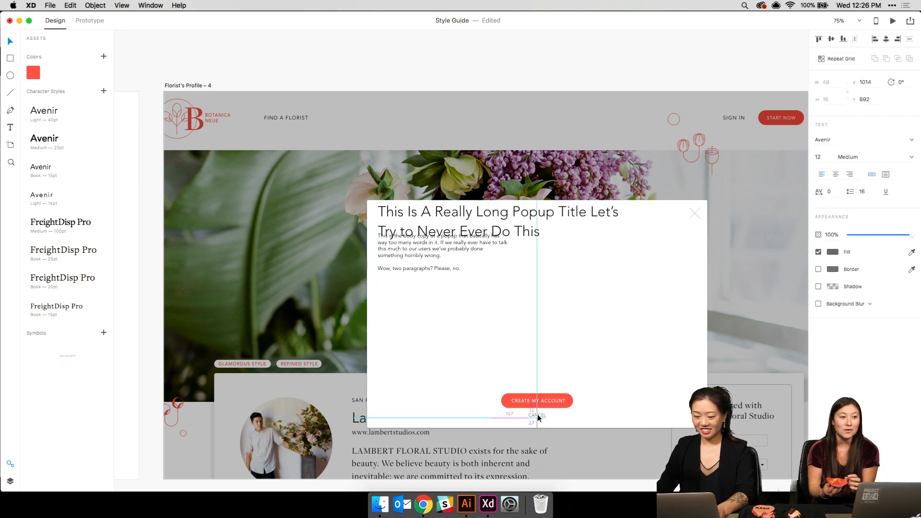
- Shift the popup's title and body text inward to new positions
left_click(498, 330)
left_click(417, 254)
left_click(420, 223, "shift")
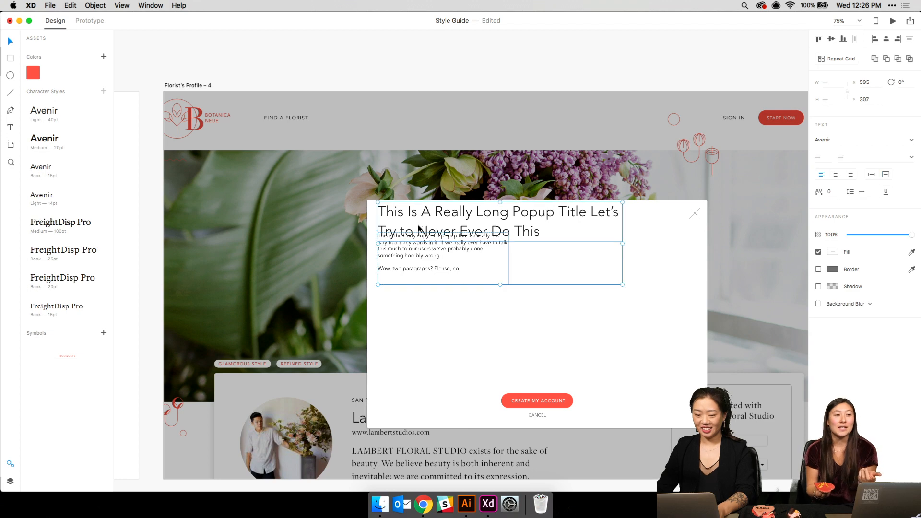
left_click_drag(419, 222, 433, 239)
left_click(425, 308)
mouse_move(424, 285)
left_mouse_down()
mouse_move(424, 309)
mouse_move(428, 295)
left_mouse_up()
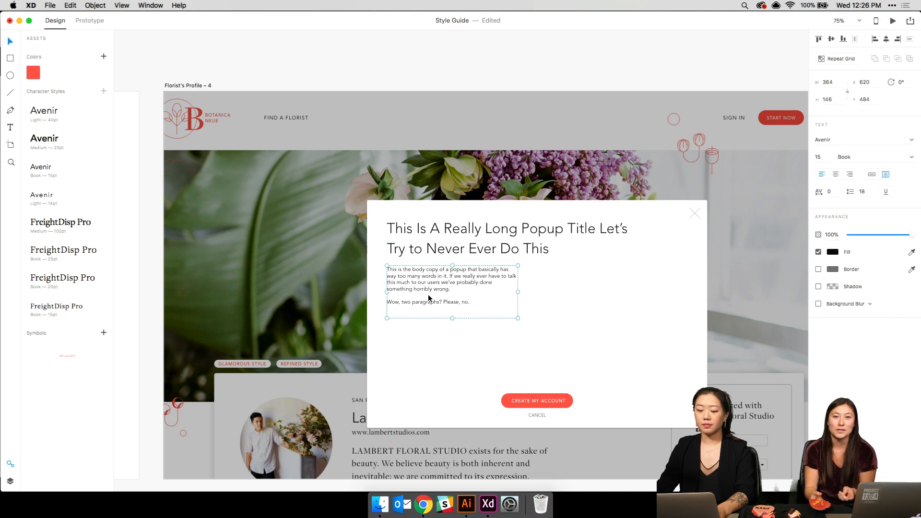
key("super+1")
- Retype the popup title as 'Sign up to continue chatting with Lambert Floral Studio'
scroll(428, 295, "down", 2)
scroll(428, 295, "right", 3)
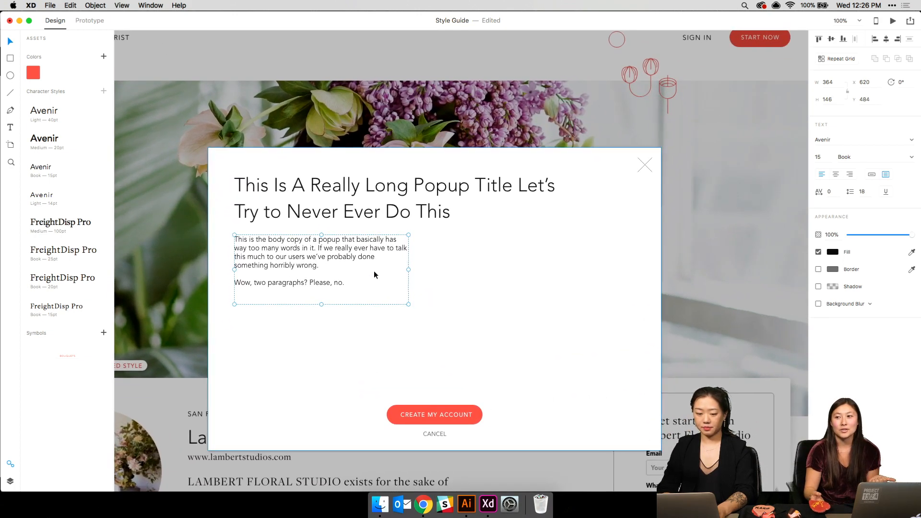
double_click(331, 217)
type("SI")
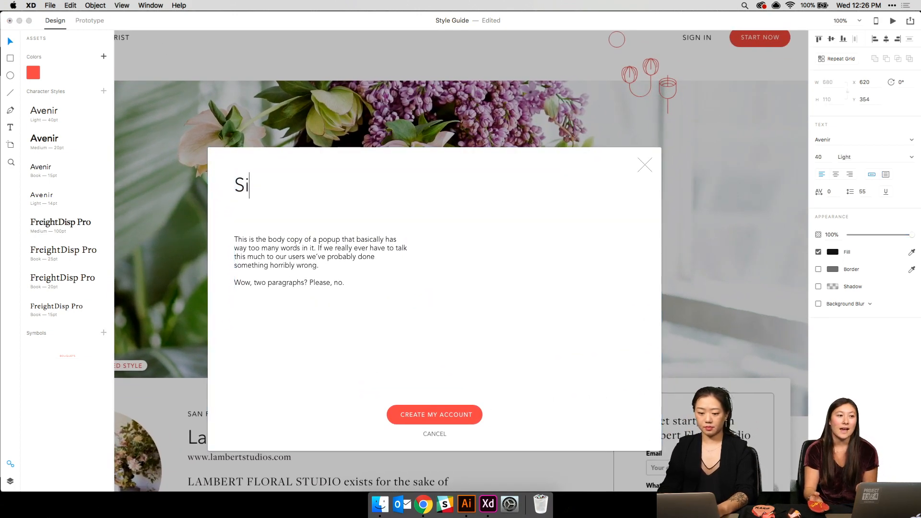
type("gn up for")
key("BackSpace")
key("BackSpace")
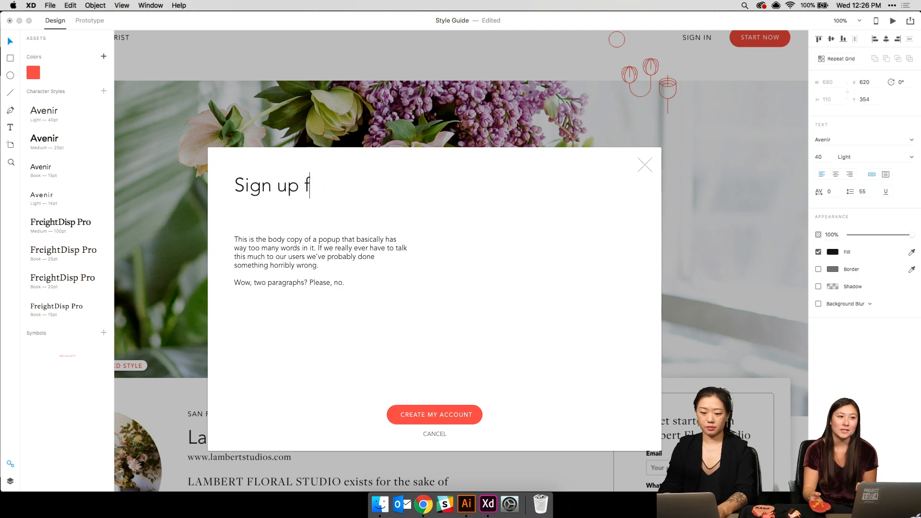
key("BackSpace")
type("to contun")
key("BackSpace")
key("BackSpace")
type("inu")
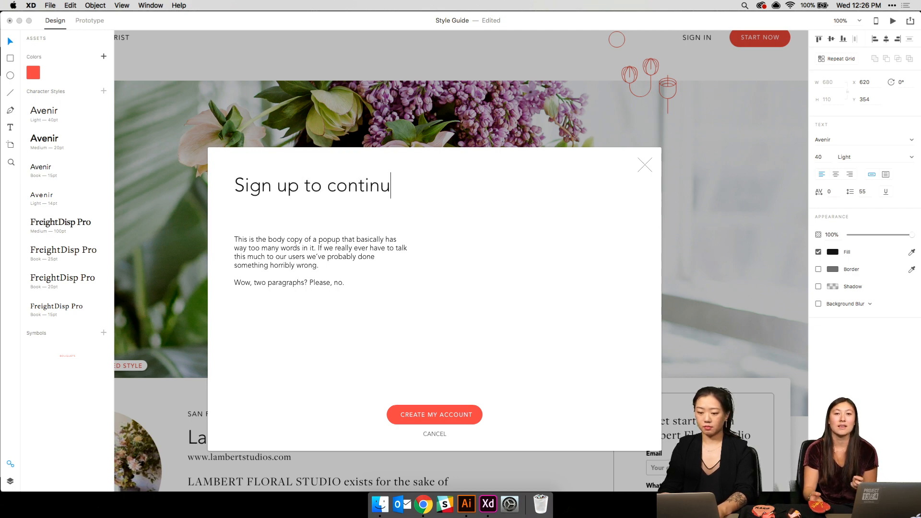
type("e chatting")
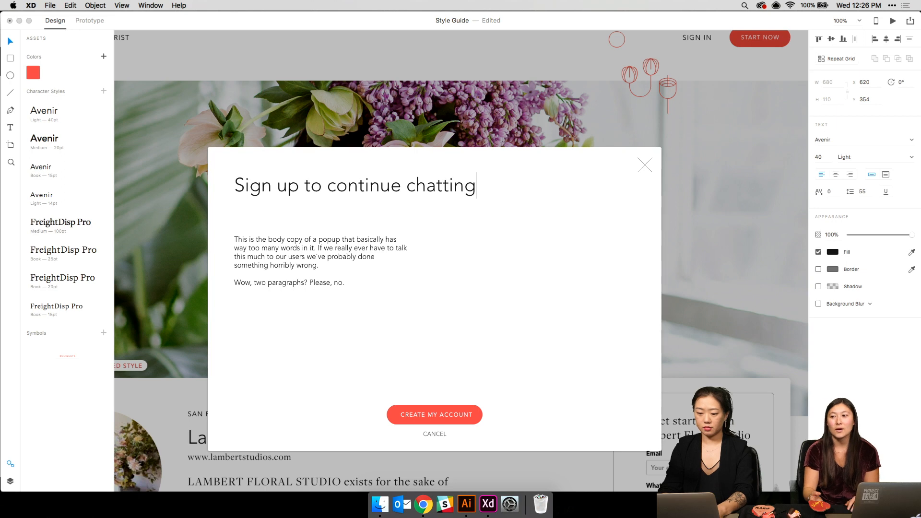
type(" with Lam")
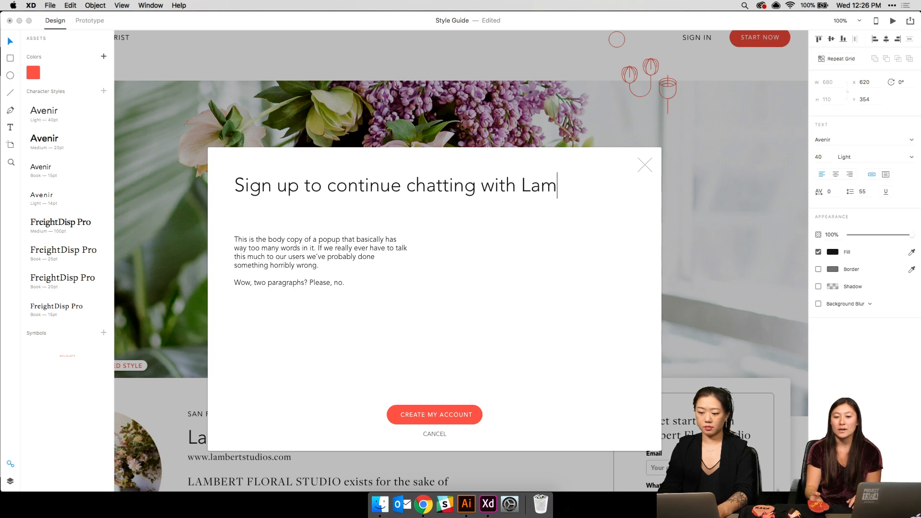
type("bert Floral Studio")
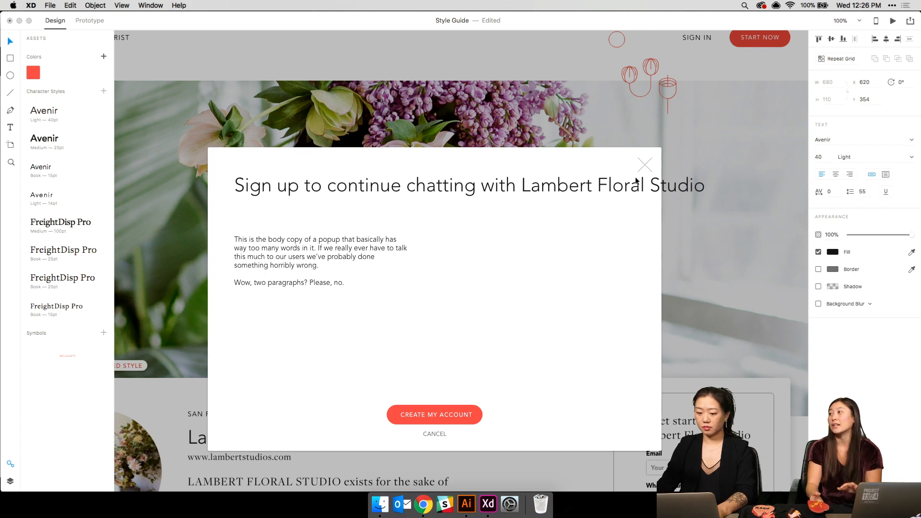
- Replace 'continue chatting' with 'chat' in the popup title
double_click(332, 187)
left_click_drag(332, 187, 473, 190)
type("chat")
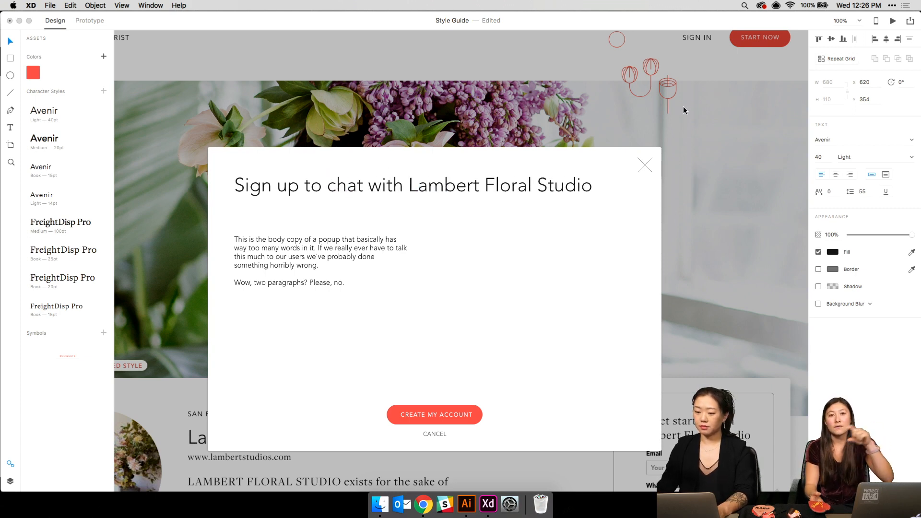
key("Escape")
- Move the body copy up closer beneath the title
scroll(568, 255, "left", 3)
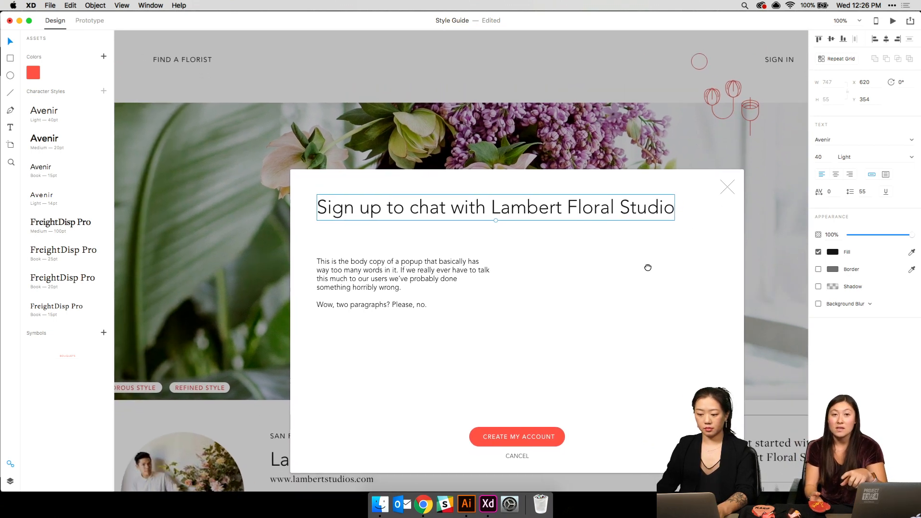
left_click_drag(492, 179, 490, 183)
left_click_drag(410, 256, 363, 242)
left_click(607, 256)
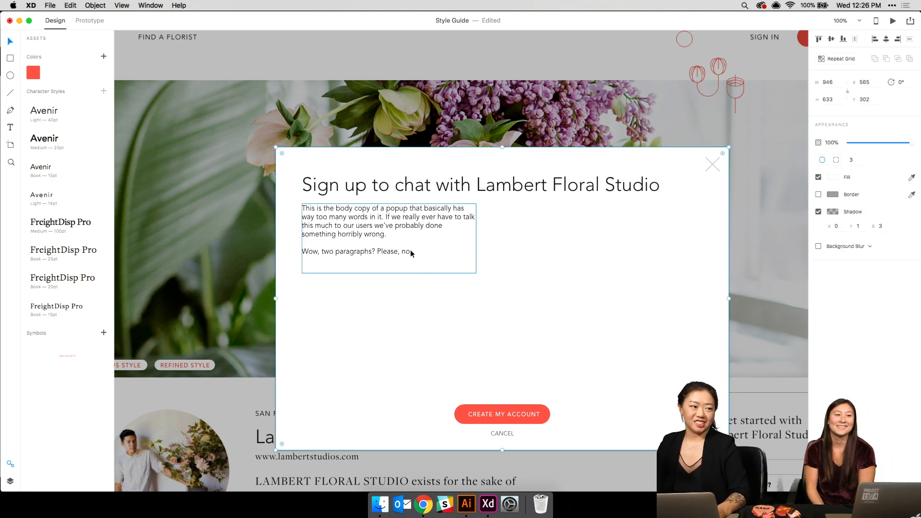
left_click(426, 259)
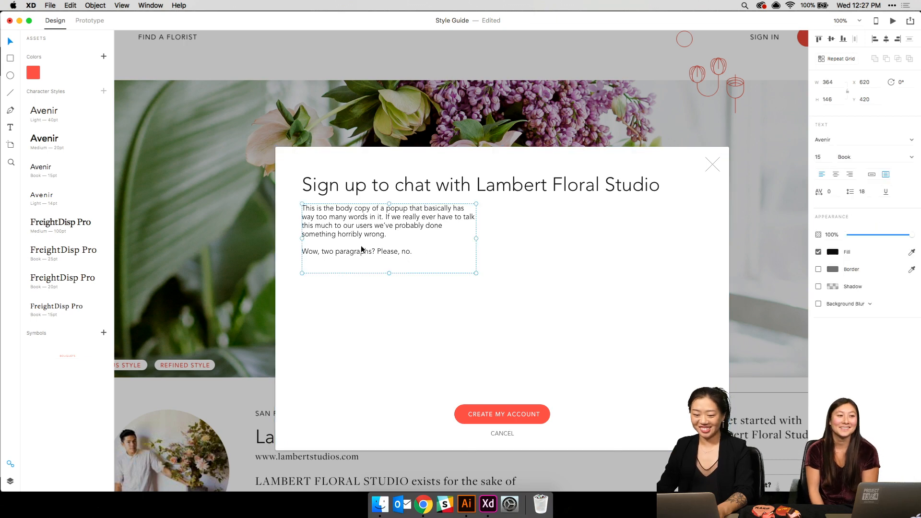
key("super+minus")
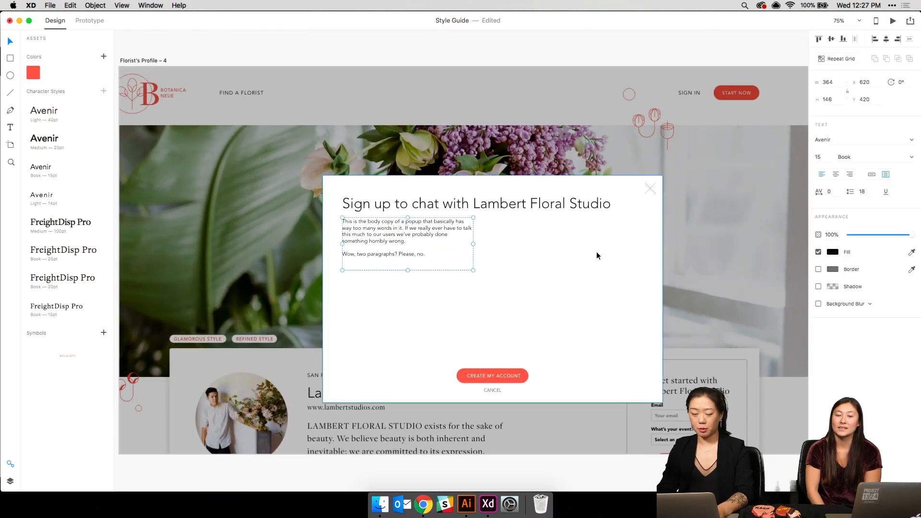
key("super+minus")
key("super+minus")
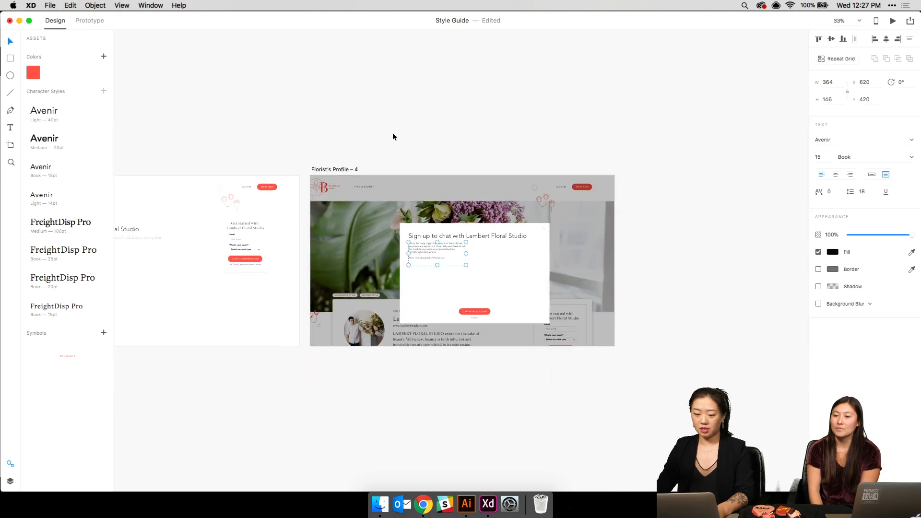
- Move the popup above the artboard and unlock all layers of Florist's Profile – 4
left_click_drag(387, 172, 652, 373)
left_click_drag(454, 261, 452, 90)
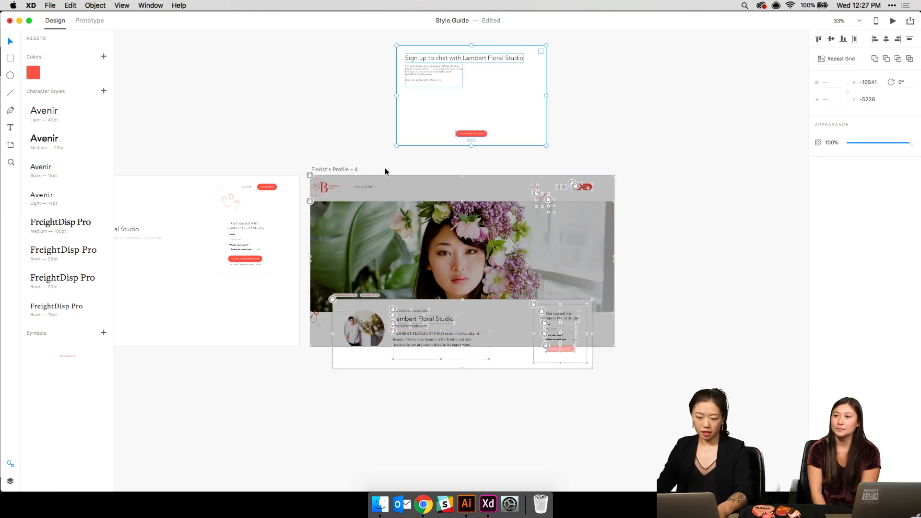
left_click_drag(301, 167, 672, 381)
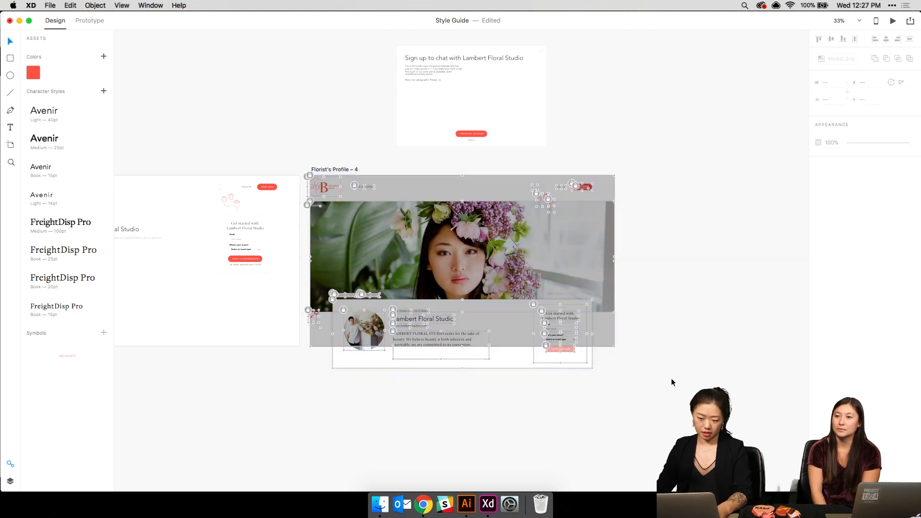
left_click(95, 5)
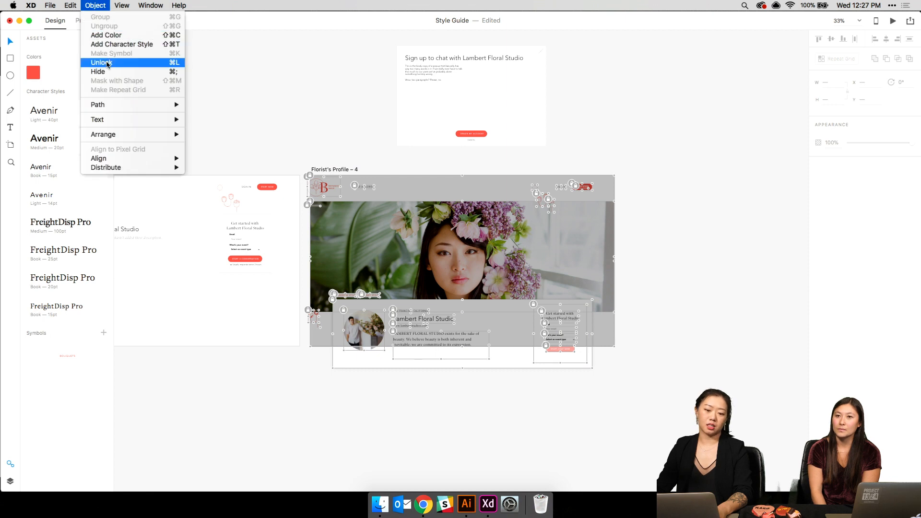
left_click(104, 63)
left_click(97, 5)
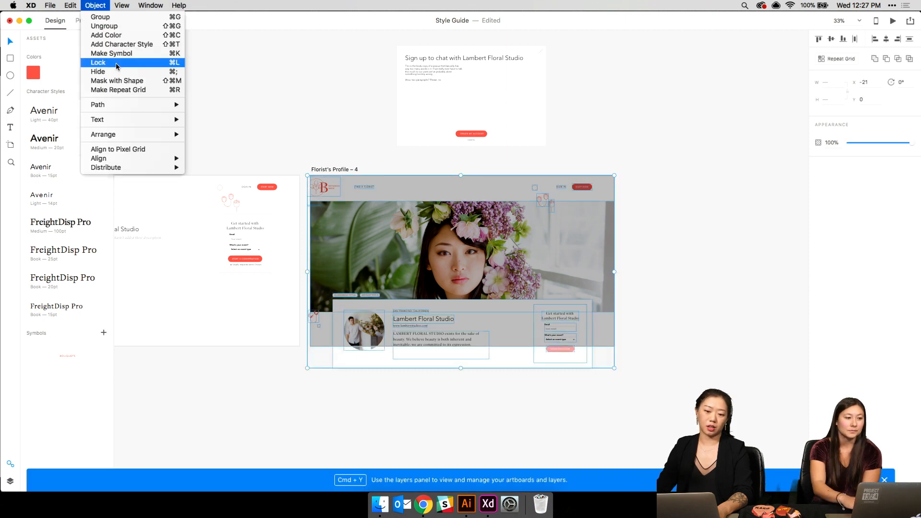
left_click(355, 95)
- Place the sign-up popup back on top of Florist's Profile – 4
left_click_drag(366, 47, 617, 169)
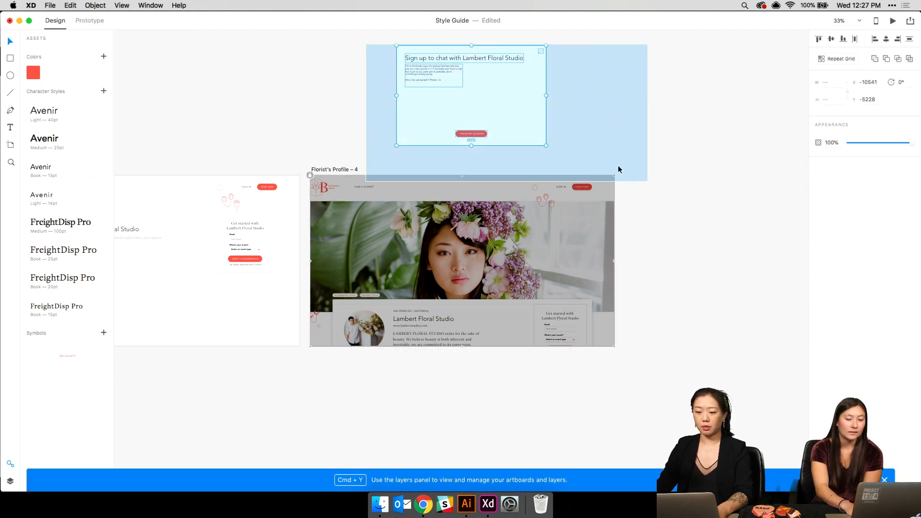
left_click_drag(466, 70, 461, 237)
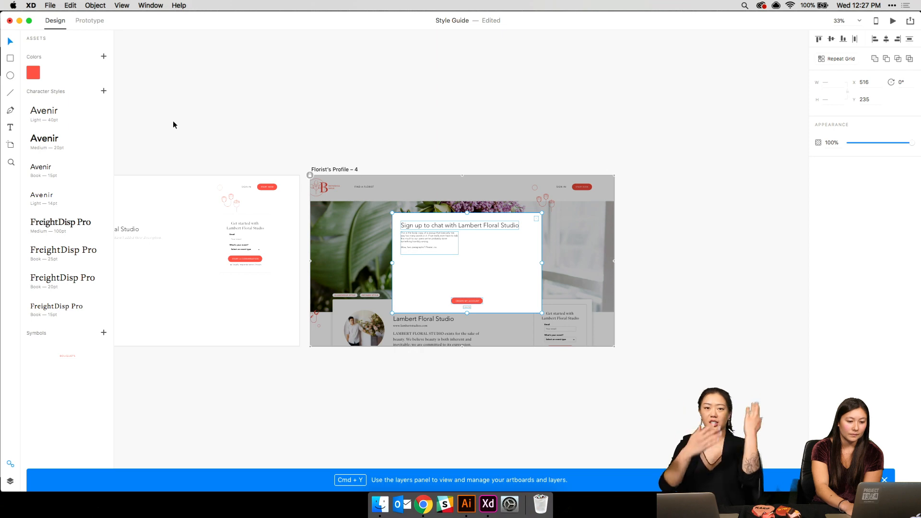
key("super+3")
key("super+1")
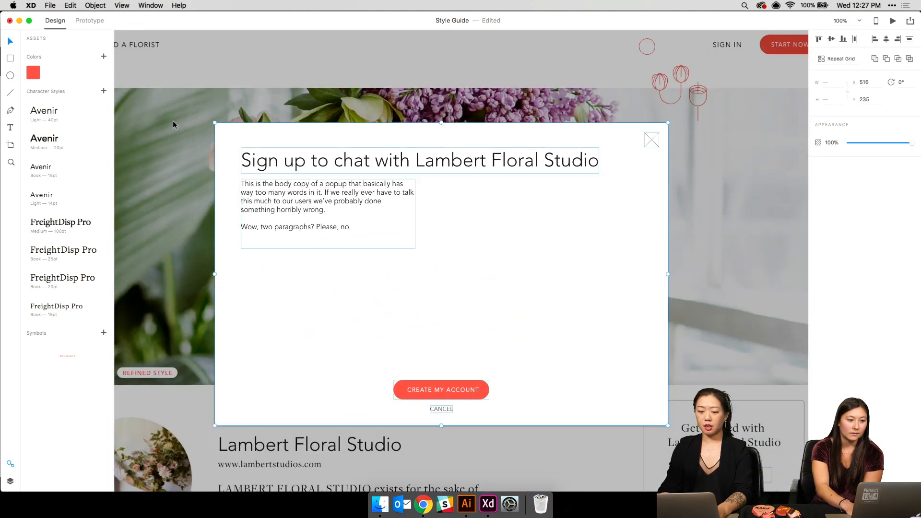
key("super+minus")
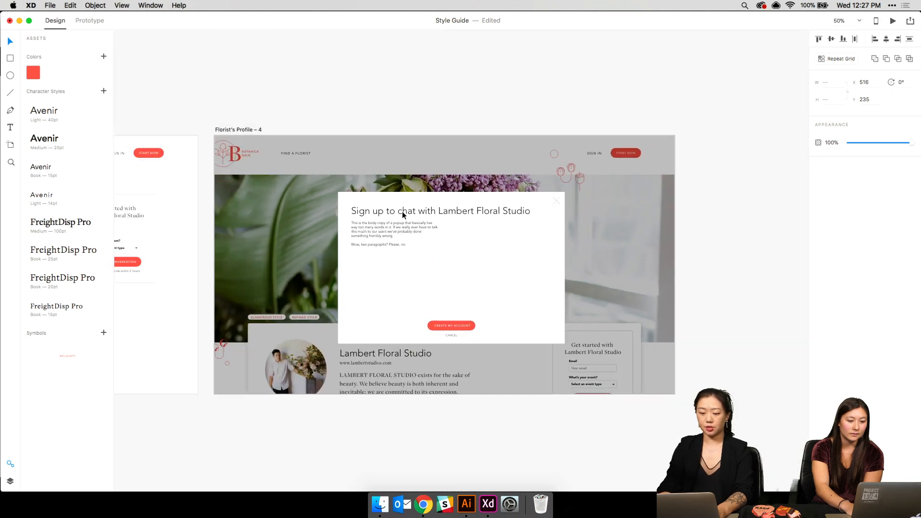
scroll(403, 212, "left", 10)
scroll(402, 211, "left", 5)
scroll(402, 211, "down", 3)
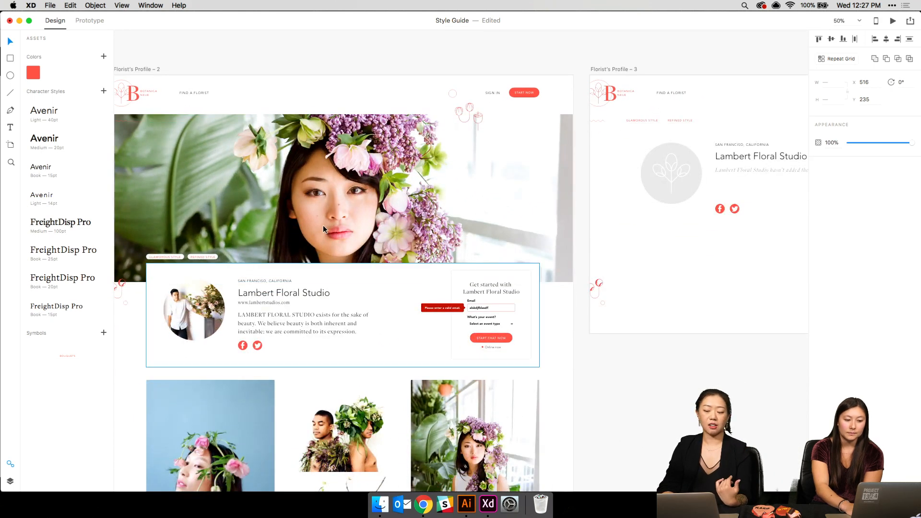
- Nudge the popup one pixel left and ungroup its layers
scroll(323, 225, "right", 20)
scroll(322, 229, "right", 10)
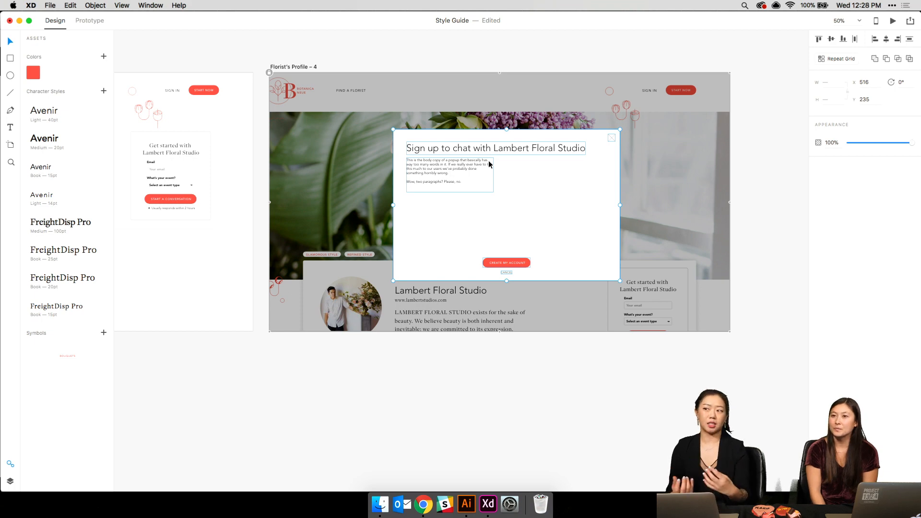
key("super+1")
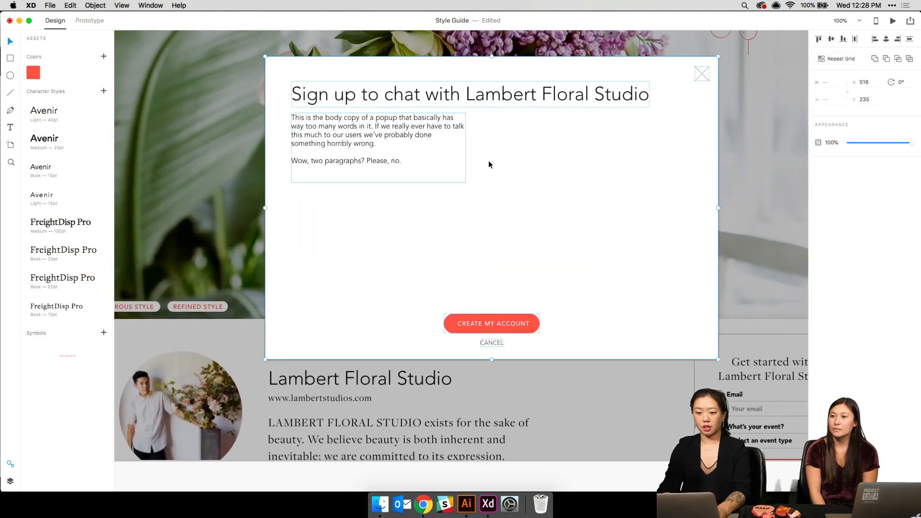
key("Left")
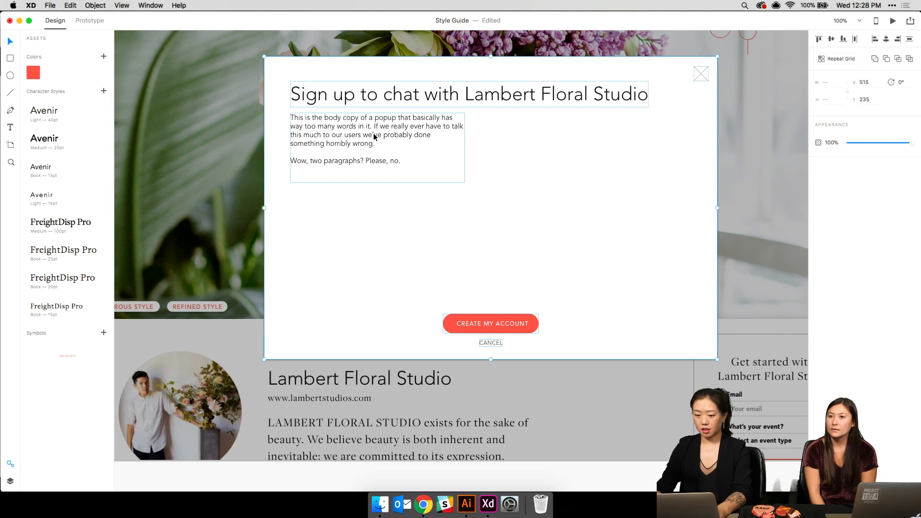
right_click(383, 156)
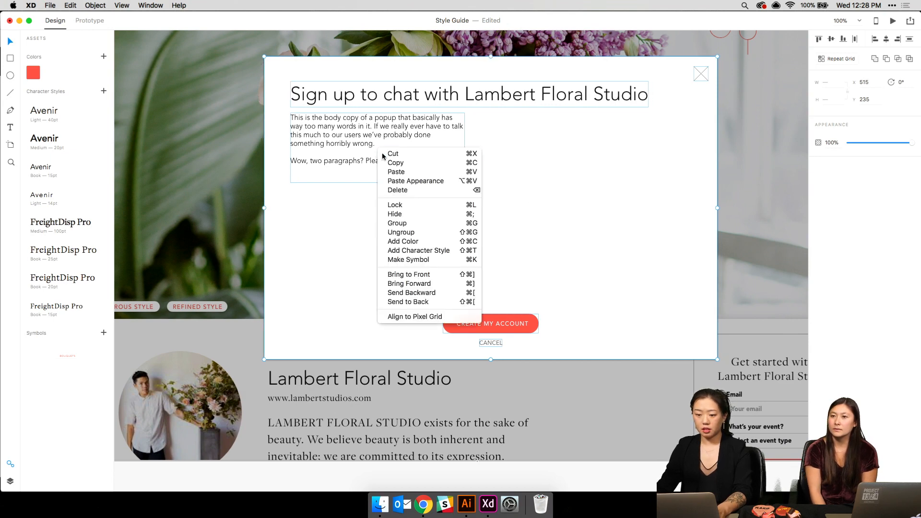
left_click(410, 232)
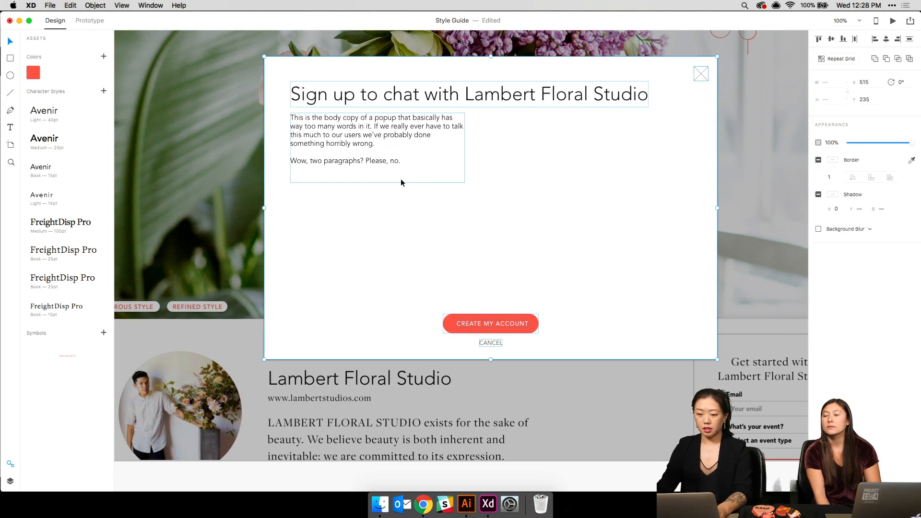
- Delete the popup's body-copy text layer, leaving title, button and CANCEL
key("super+Tab")
key("super+Tab")
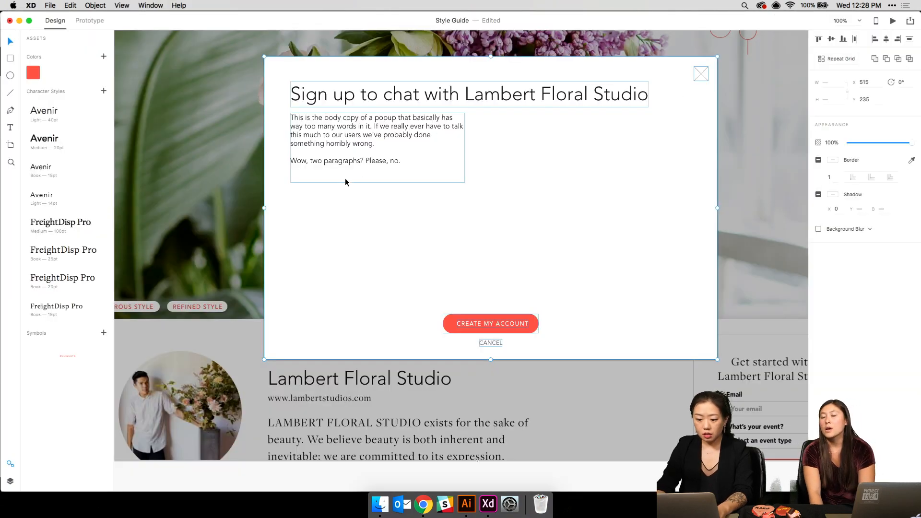
key("super+minus")
key("super+minus")
key("super+minus")
right_click(437, 235)
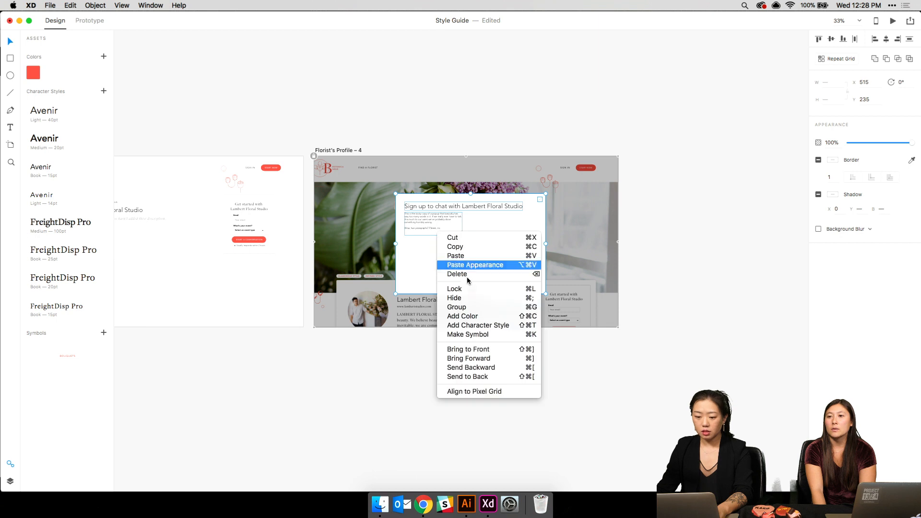
left_click(689, 227)
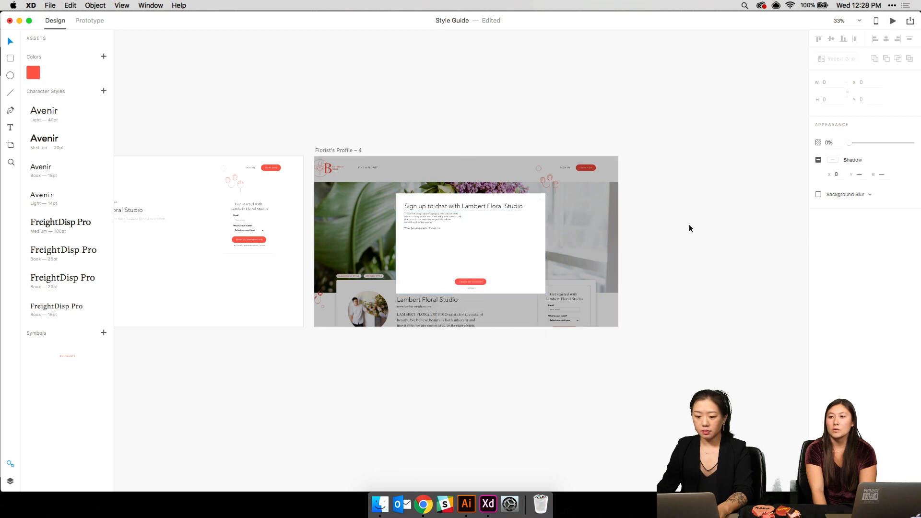
double_click(439, 224)
key("Delete")
key("super+minus")
key("super+minus")
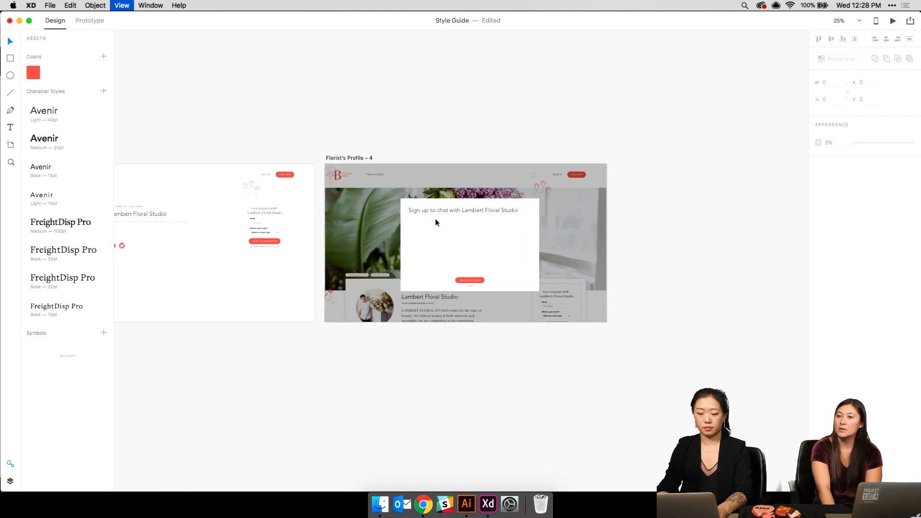
scroll(436, 218, "up", 15)
scroll(436, 222, "right", 3)
scroll(435, 221, "up", 2)
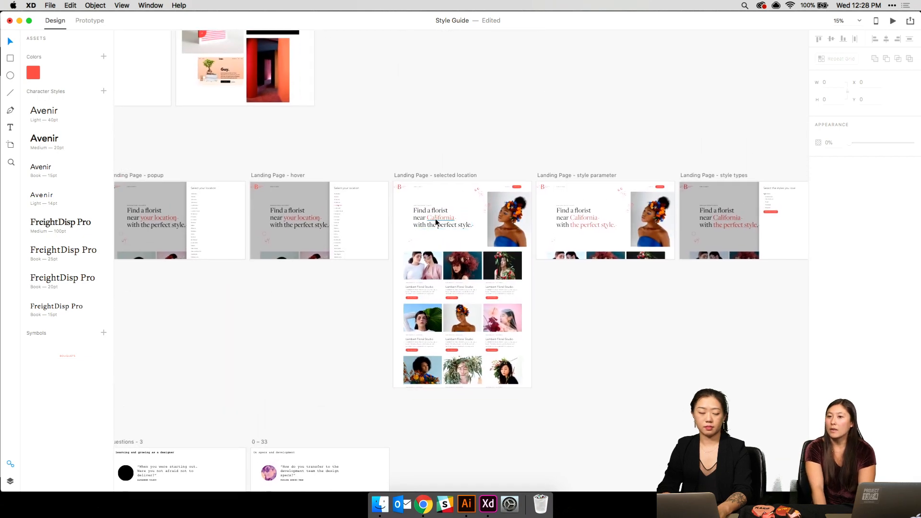
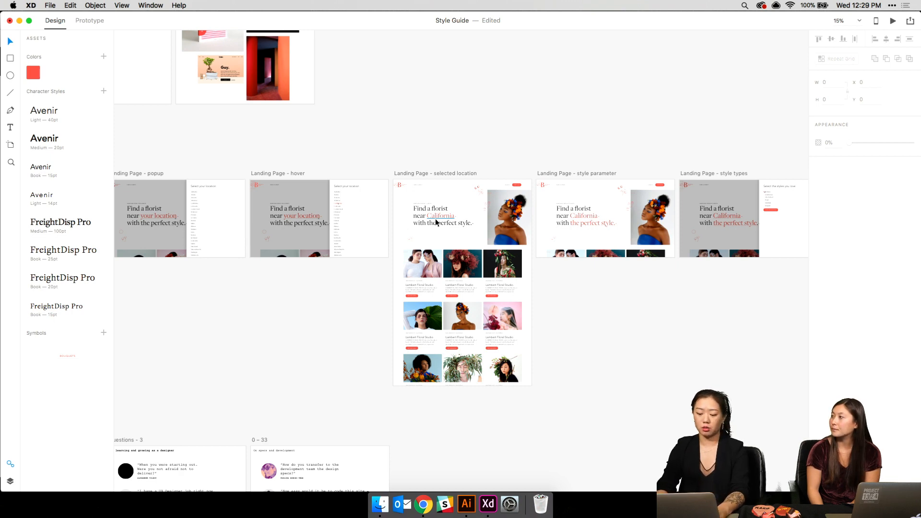
- Fit all Style Guide artboards in view, then enter behance.net/yearinreview in a new Chrome tab
key("super+0")
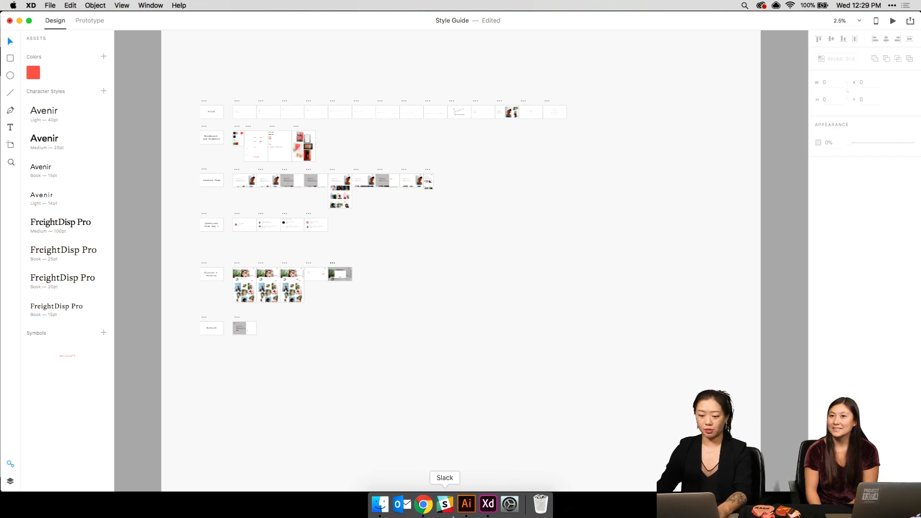
left_click(424, 506)
key("super+t")
type("be")
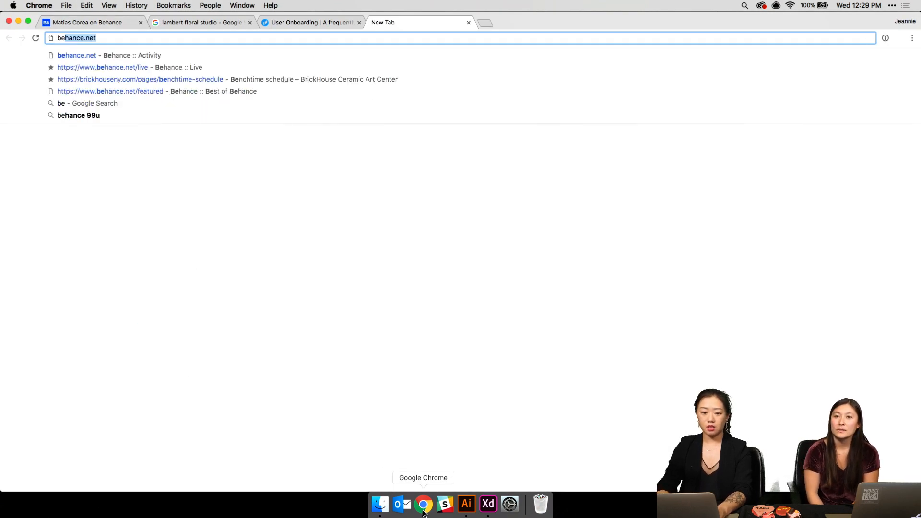
type("ha")
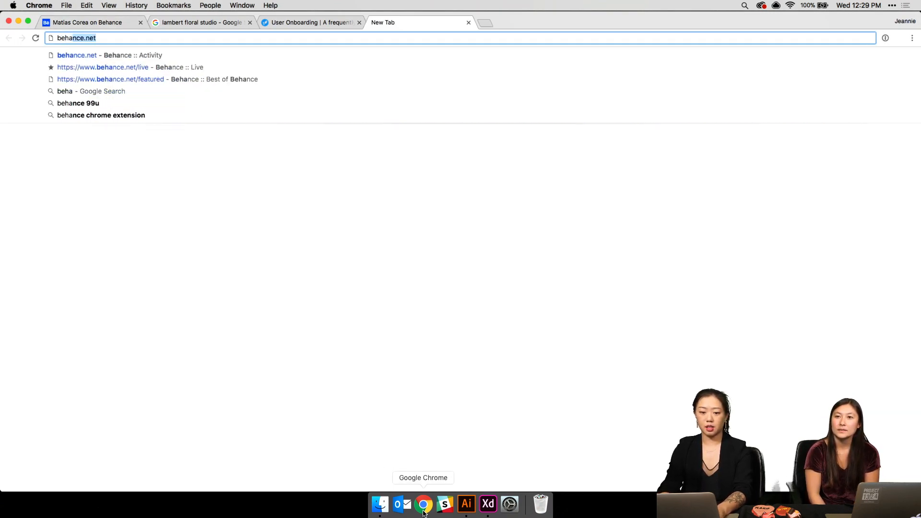
type("nce")
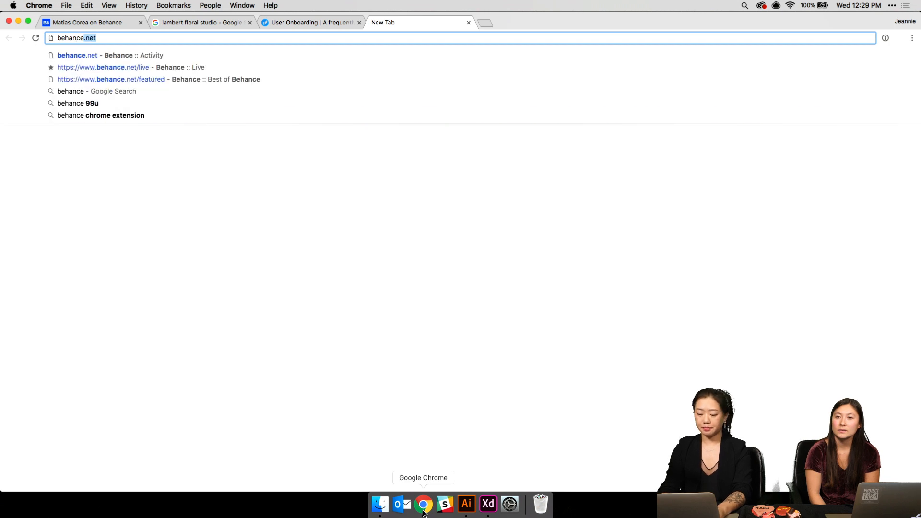
type(".net/year i")
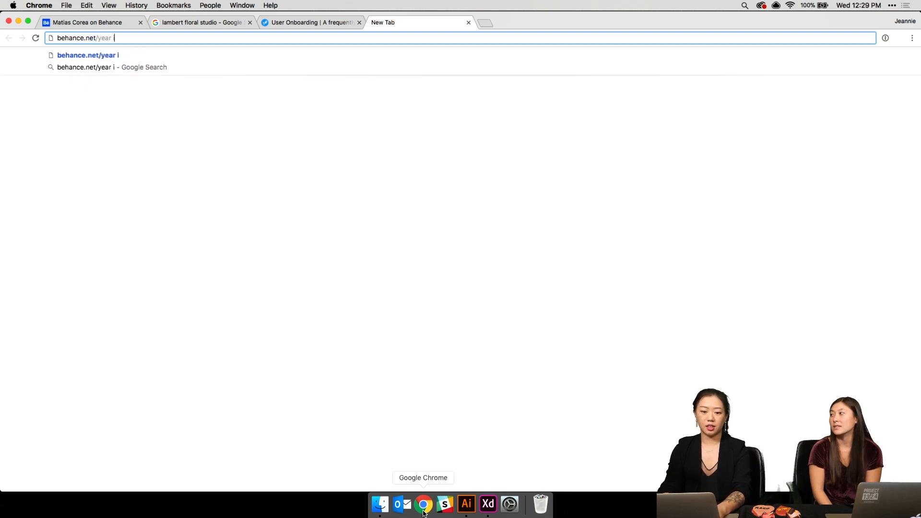
type("nreview")
- Load the Behance Year in Review page at behance.net/yearinreview
key("Return")
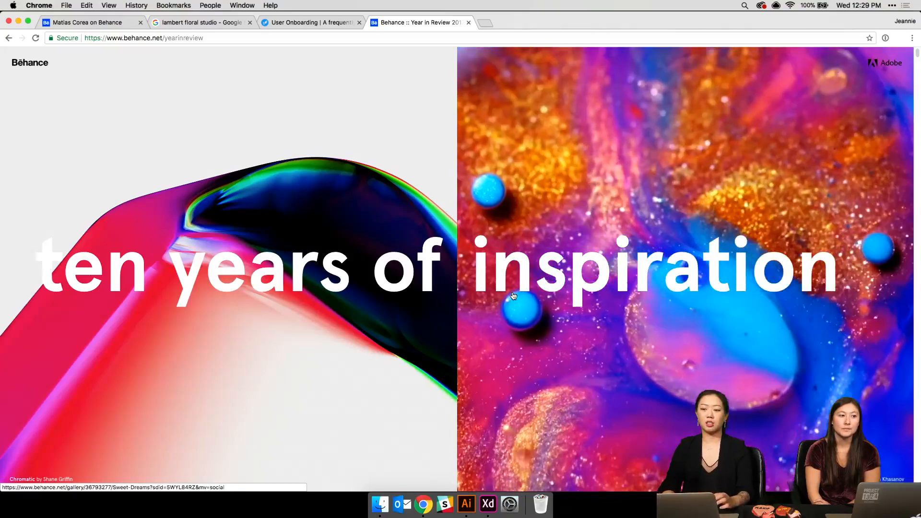
- Scroll the Behance Year in Review story down to the 2009 section, then close the tab
scroll(513, 296, "down", 3)
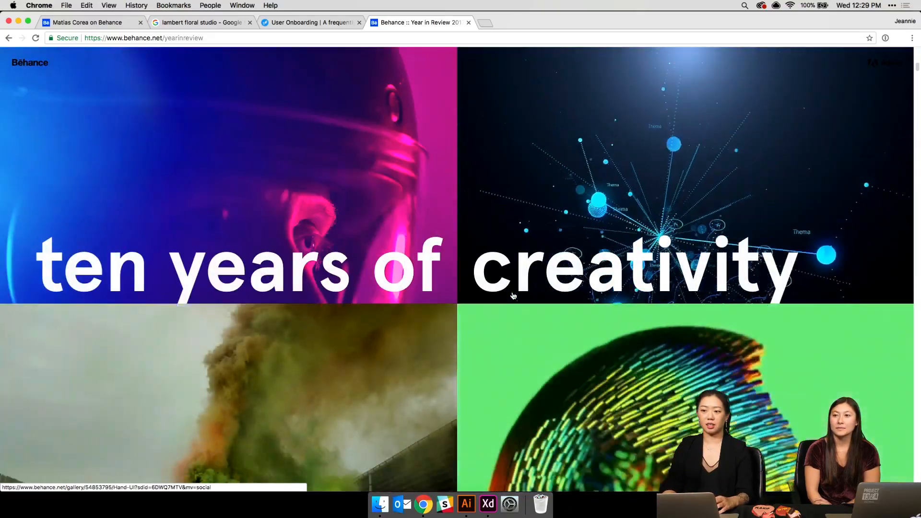
scroll(513, 295, "down", 5)
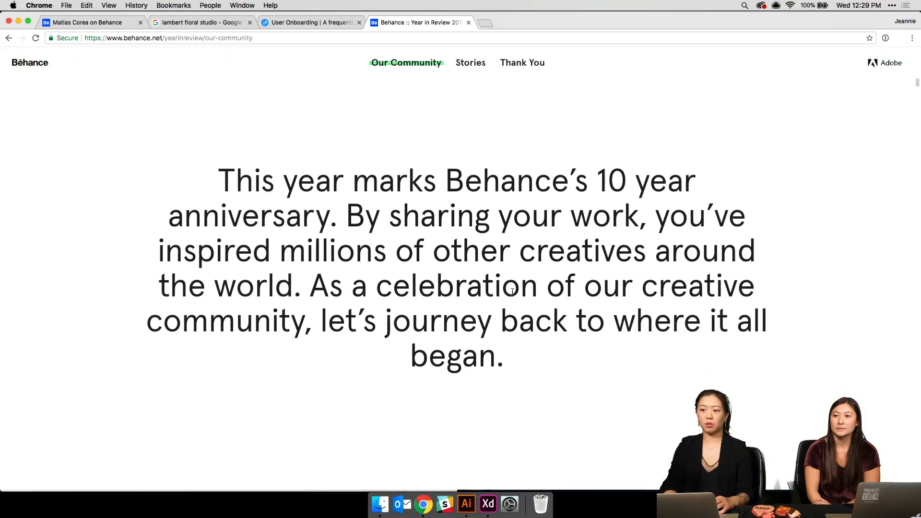
scroll(513, 292, "down", 5)
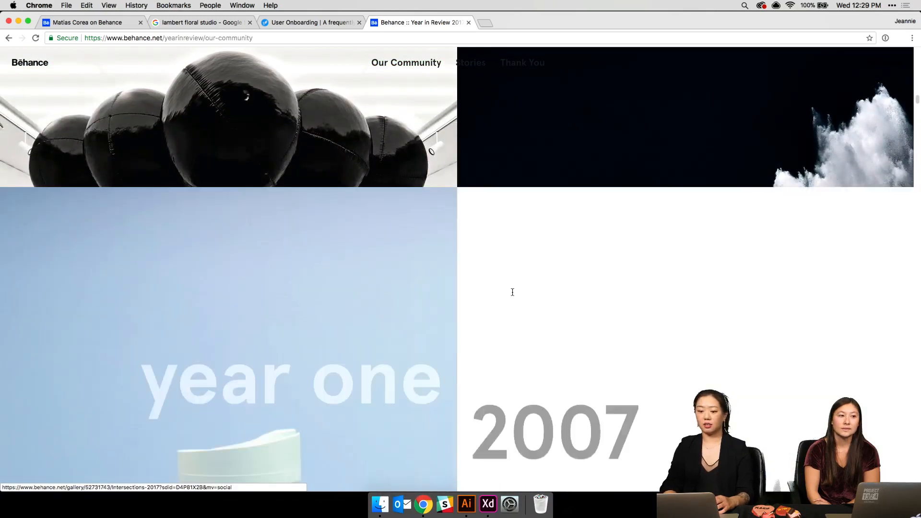
scroll(513, 292, "down", 3)
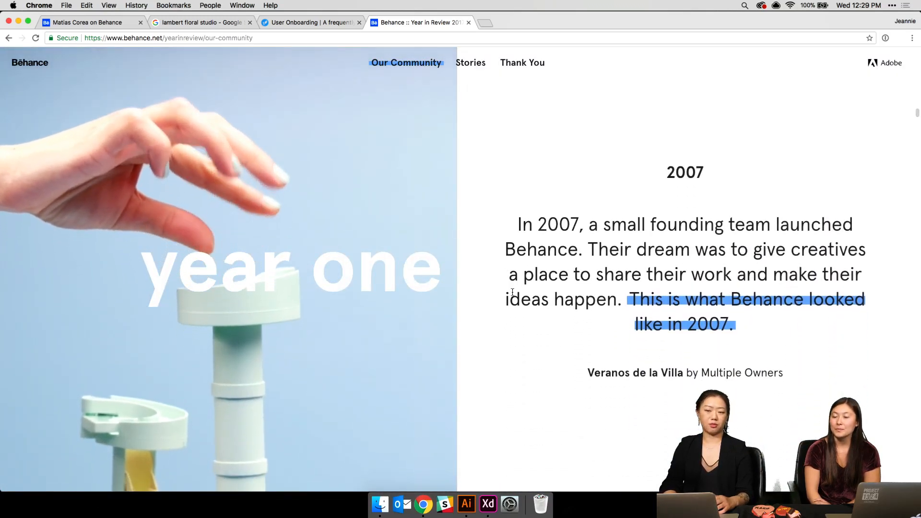
mouse_move(678, 304)
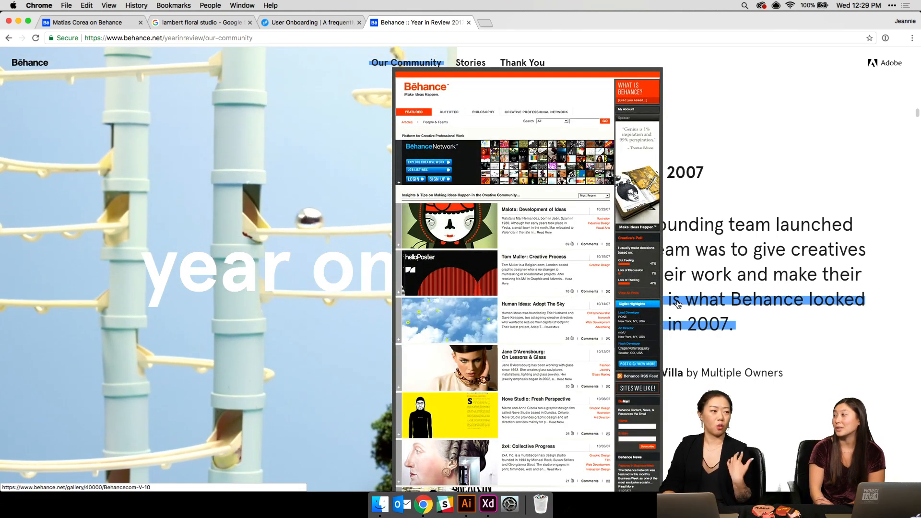
scroll(678, 302, "down", 2)
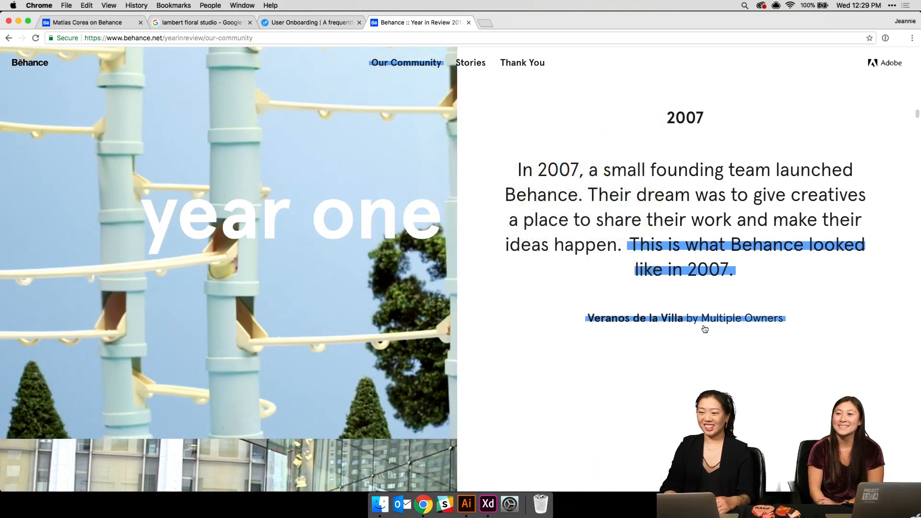
scroll(705, 329, "down", 5)
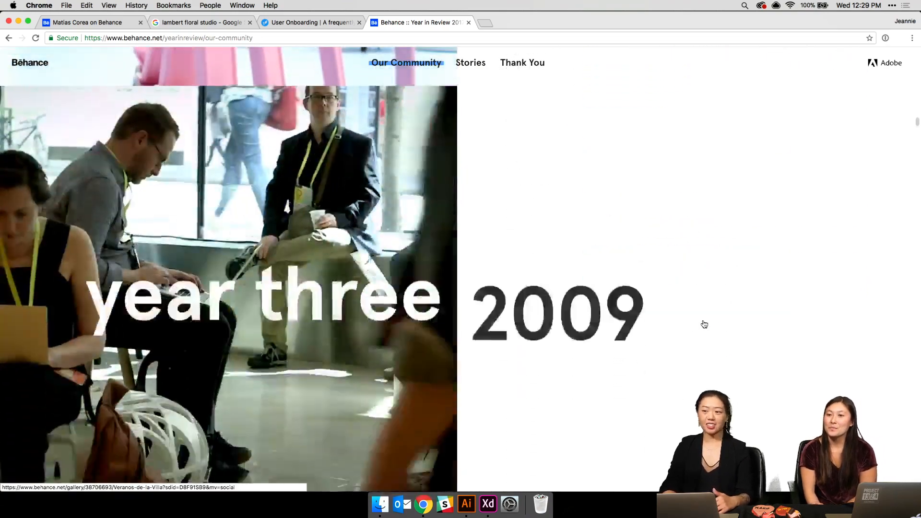
scroll(704, 325, "down", 5)
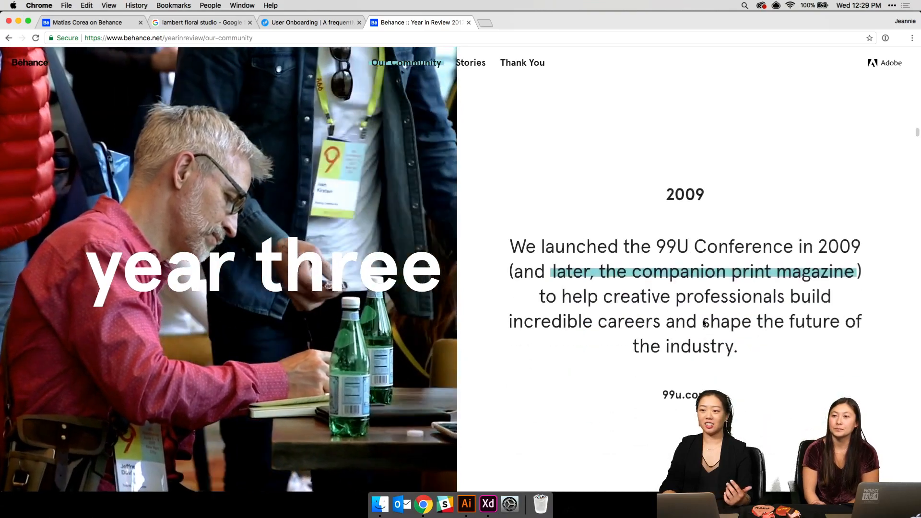
scroll(705, 324, "down", 1)
mouse_move(691, 259)
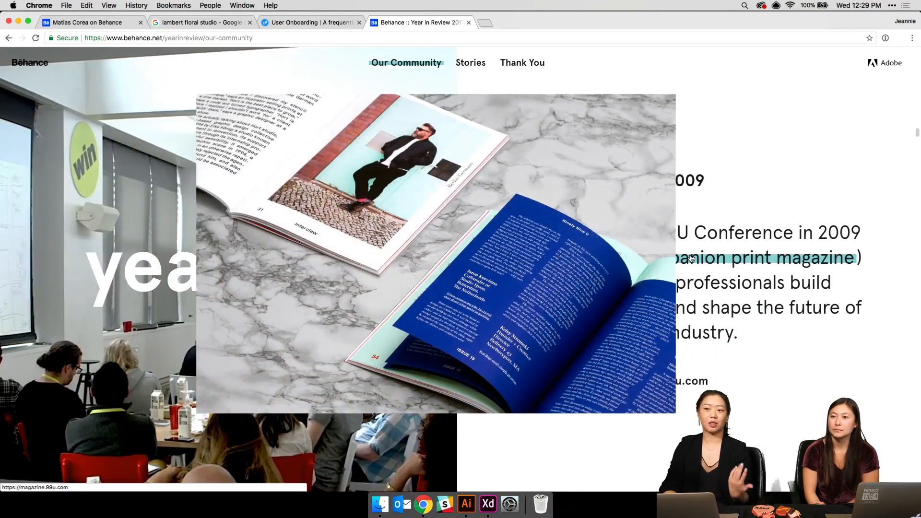
scroll(769, 206, "down", 5)
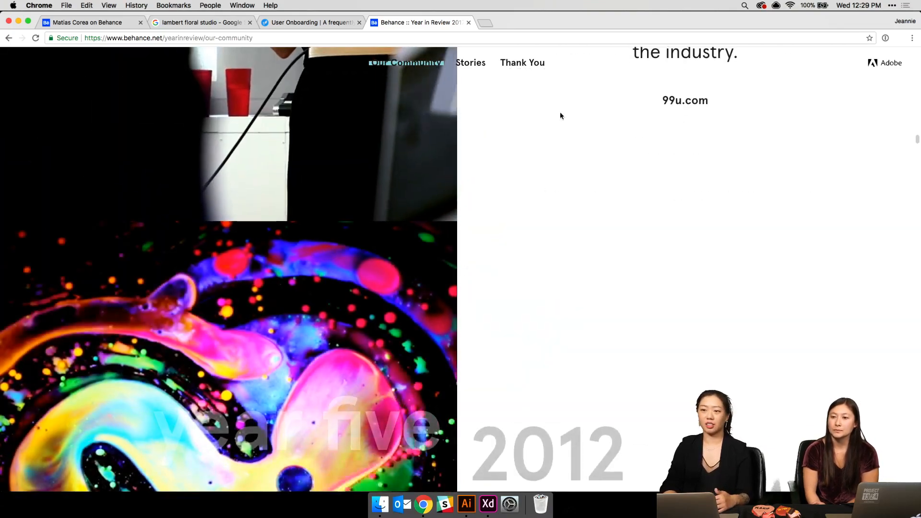
key("super+w")
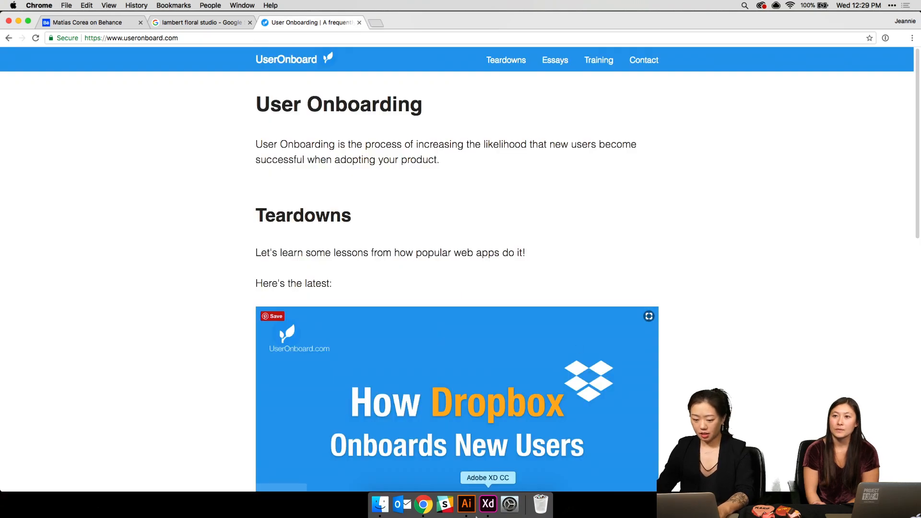
- Back in Adobe XD, open Year in Review 2017 from File > Open Recent
left_click(487, 506)
left_click(50, 5)
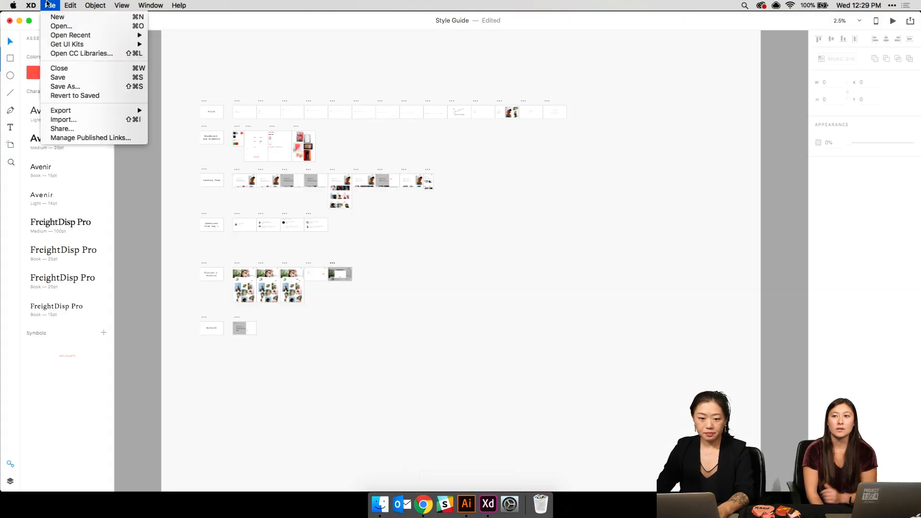
mouse_move(73, 38)
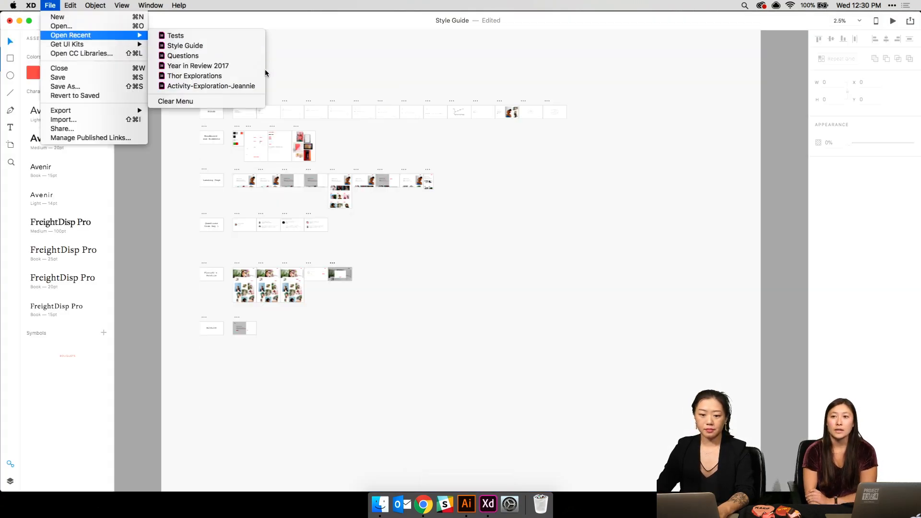
left_click(241, 67)
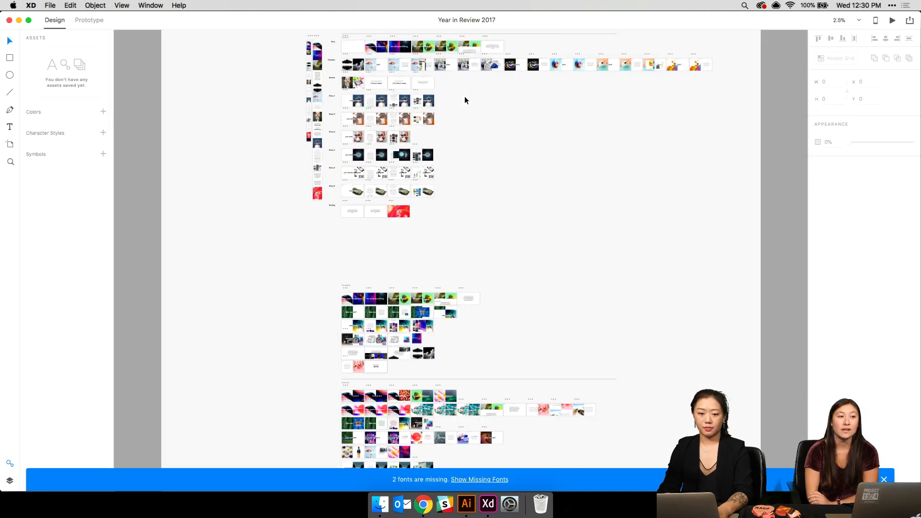
- Zoom in and pan the canvas to the Intro artboards of the Year in Review 2017 file
scroll(465, 99, "up", 2)
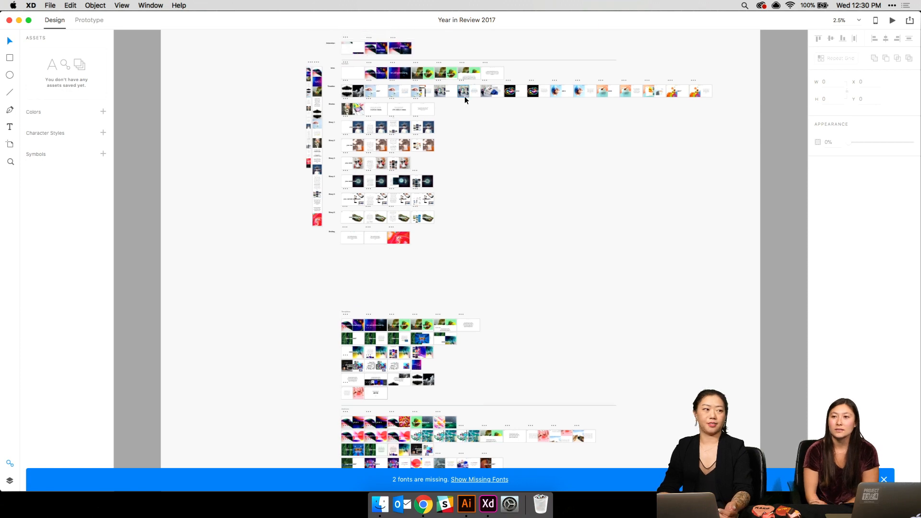
scroll(464, 99, "down", 10)
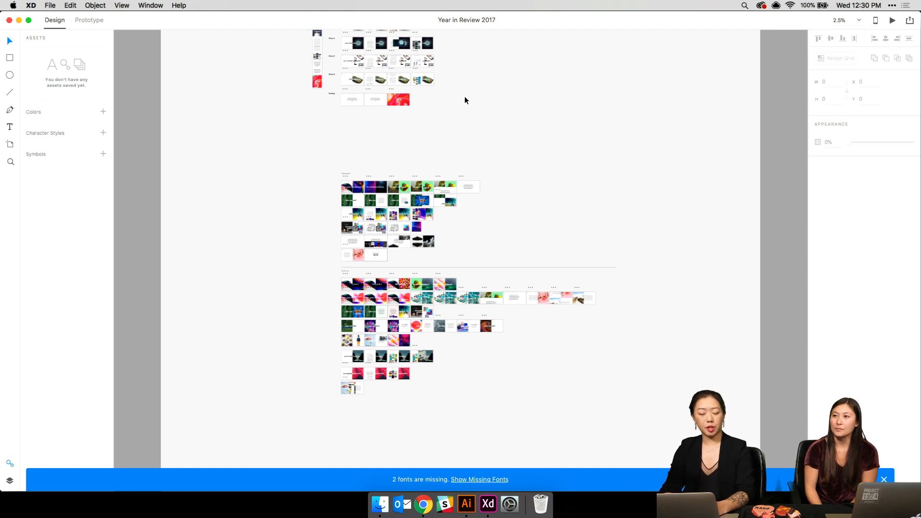
scroll(465, 100, "up", 5)
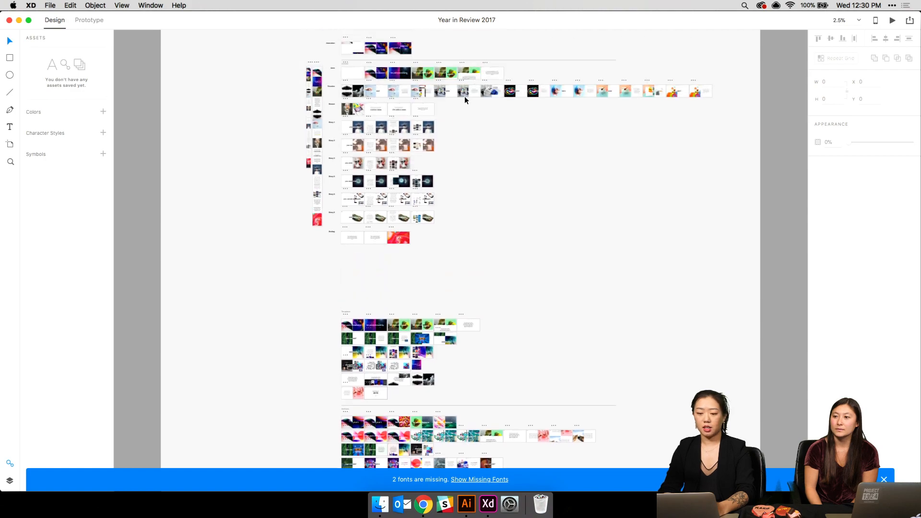
key("super+=")
key("super+=")
key("super+=")
scroll(464, 96, "left", 10)
scroll(464, 96, "up", 20)
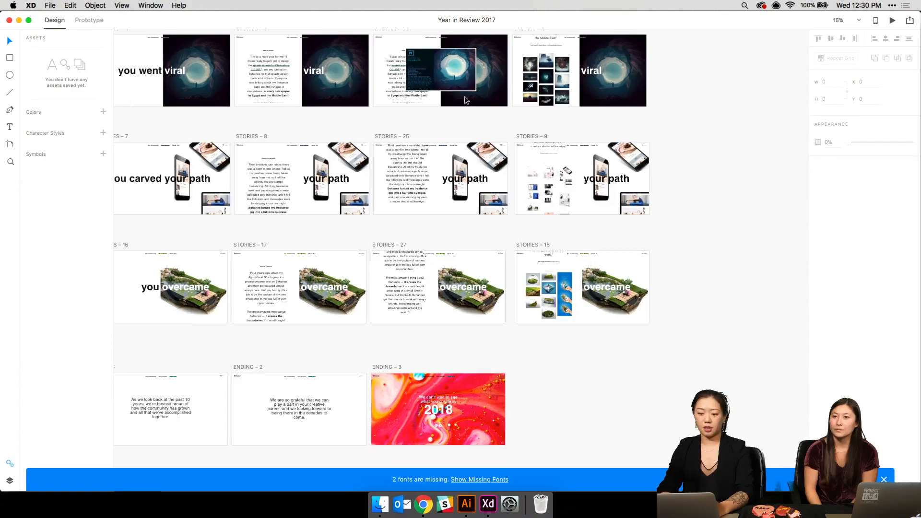
scroll(464, 100, "up", 10)
scroll(464, 100, "left", 6)
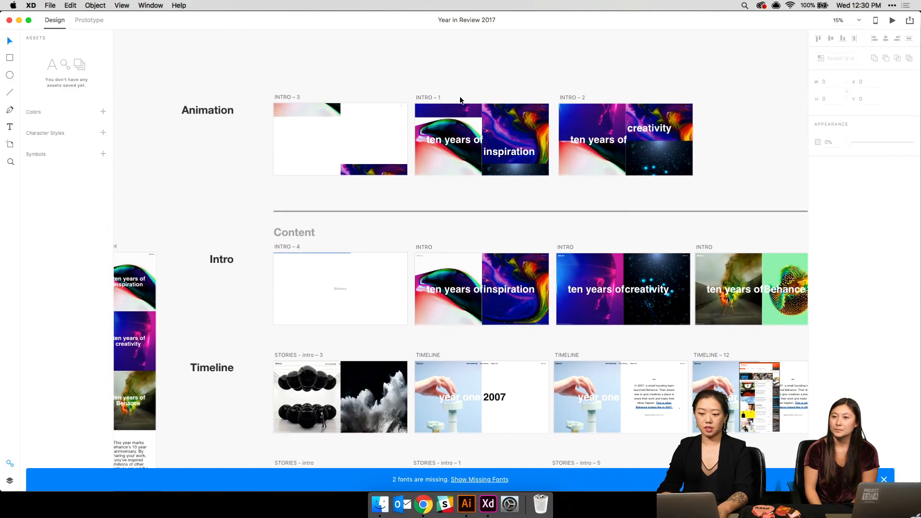
key("super+=")
key("super+=")
scroll(246, 143, "up", 11)
scroll(246, 143, "left", 5)
scroll(246, 143, "down", 2)
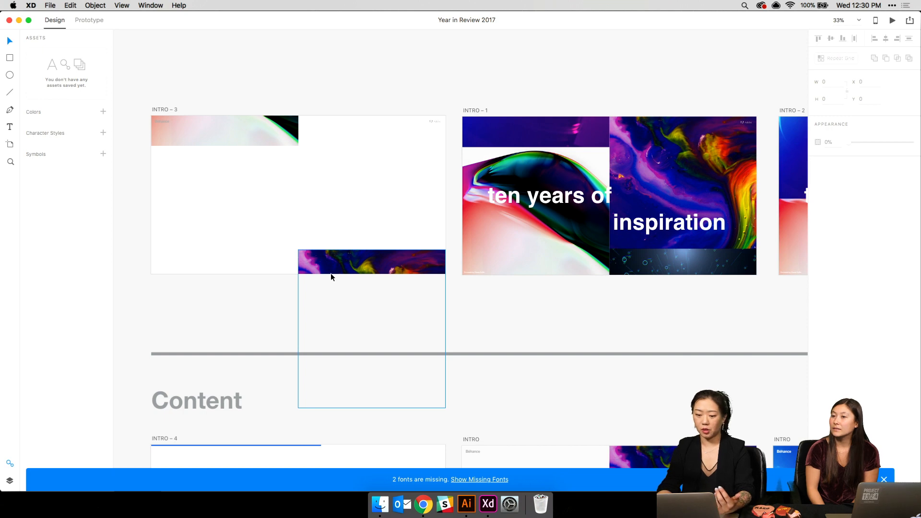
- Zoom out to frame the Intro, Timeline and Stories rows together
key("super+minus")
scroll(331, 277, "down", 5)
key("super+minus")
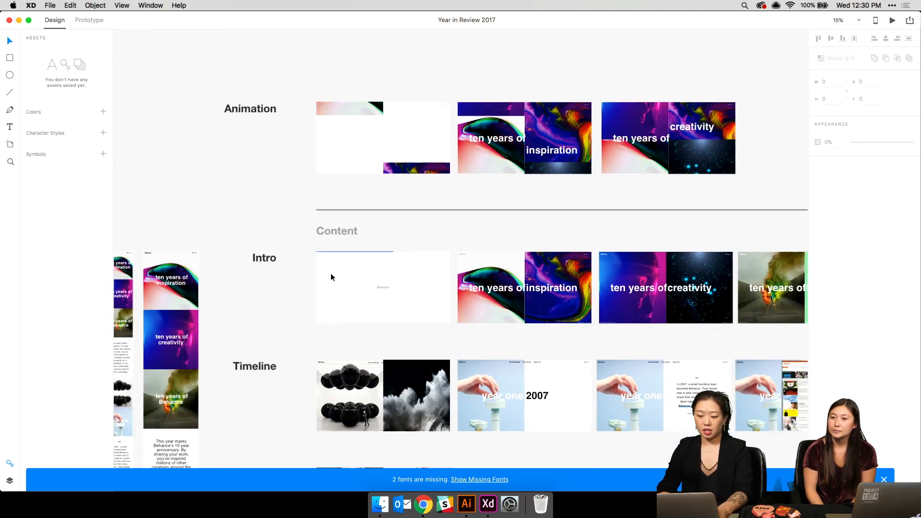
scroll(330, 273, "right", 15)
scroll(441, 268, "right", 5)
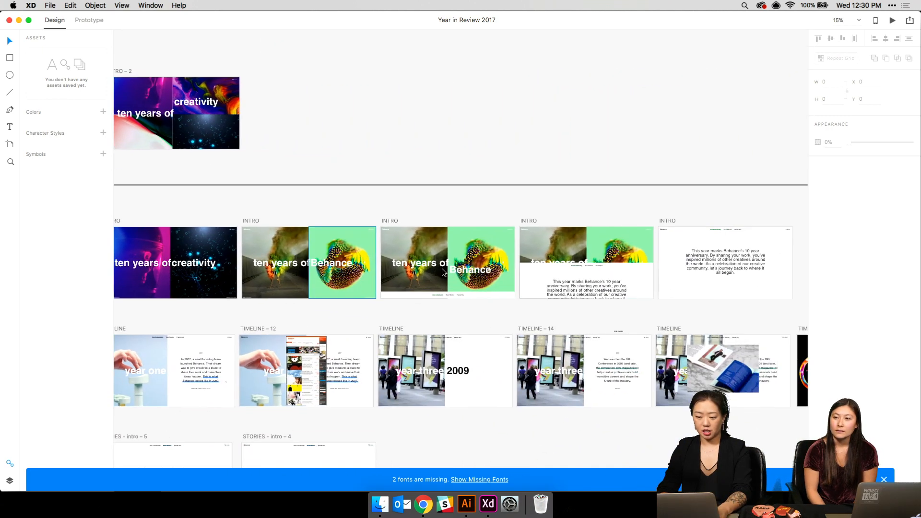
scroll(442, 269, "left", 10)
scroll(442, 268, "up", 2)
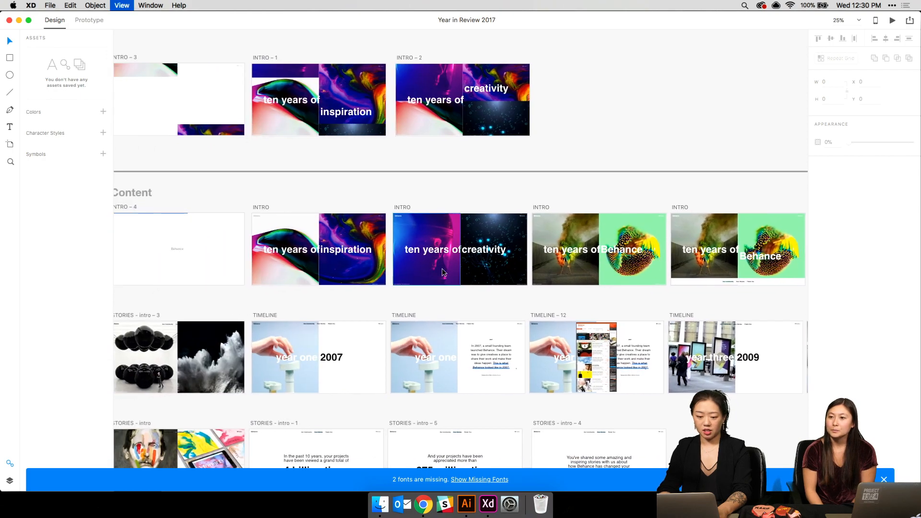
key("super+equal")
key("super+equal")
scroll(441, 273, "down", 3)
scroll(442, 272, "left", 6)
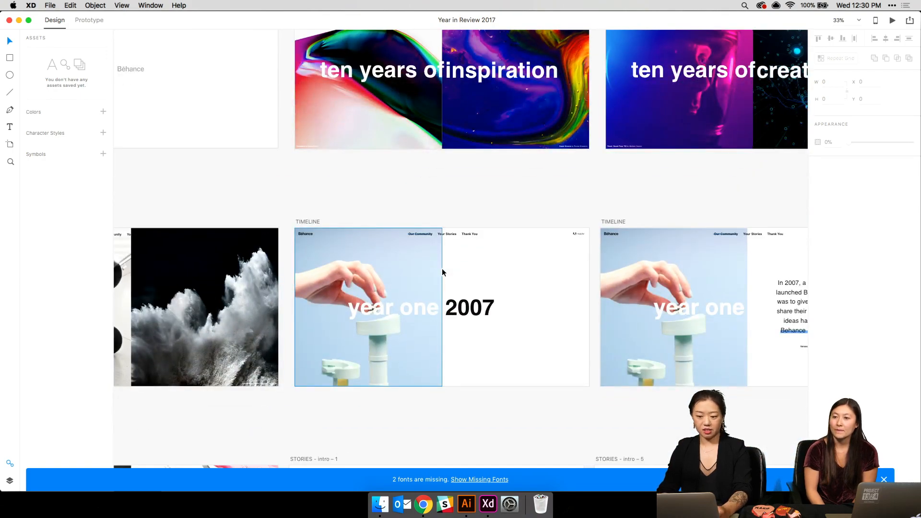
scroll(441, 272, "up", 3)
scroll(442, 272, "right", 1)
key("super+minus")
key("super+minus")
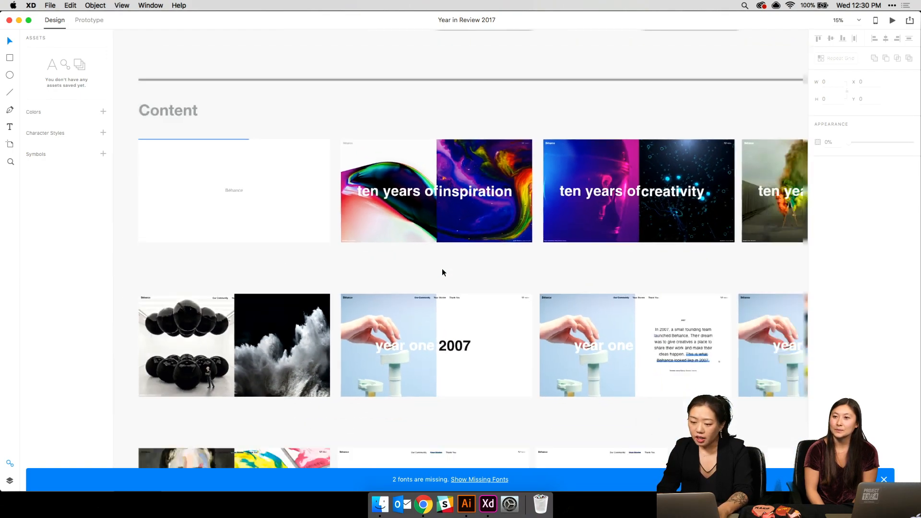
scroll(442, 272, "down", 3)
scroll(442, 272, "left", 1)
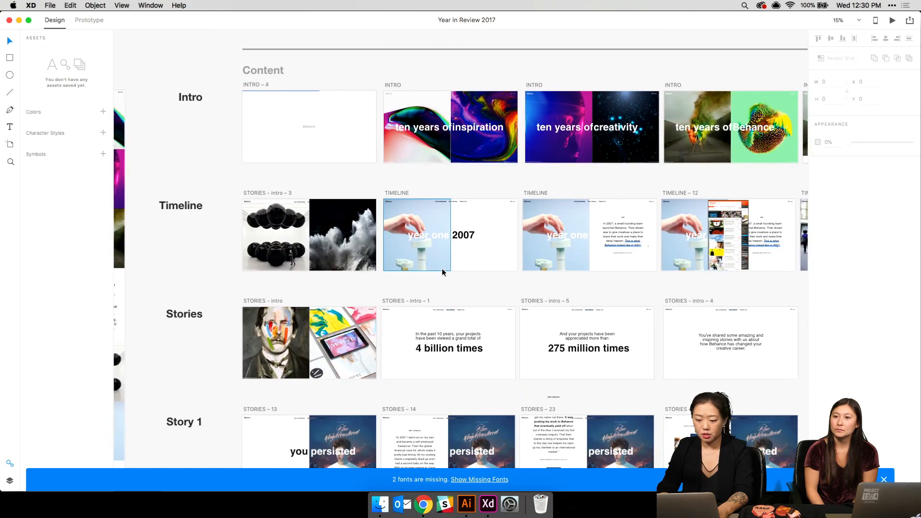
- Select the year one title on the Timeline artboard and scroll down through the Story rows
left_click(430, 230)
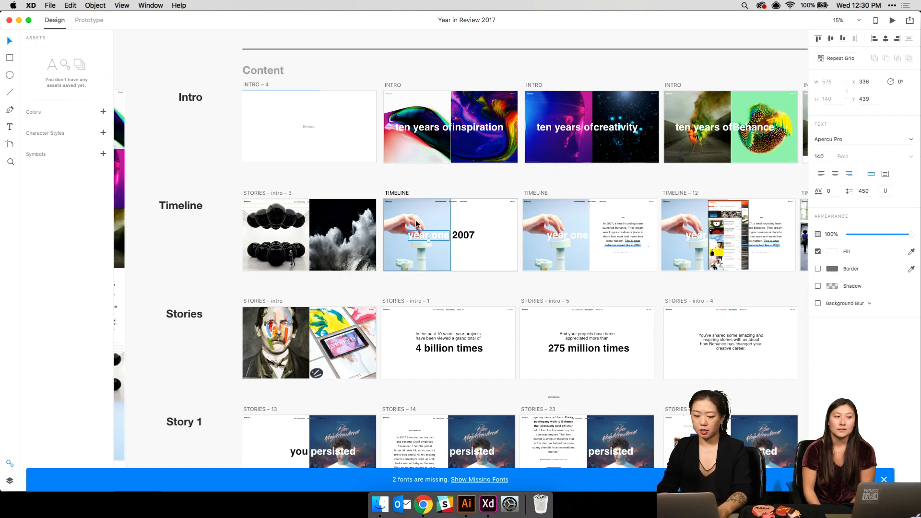
scroll(415, 220, "down", 8)
scroll(416, 219, "right", 1)
scroll(415, 220, "down", 2)
scroll(416, 220, "left", 1)
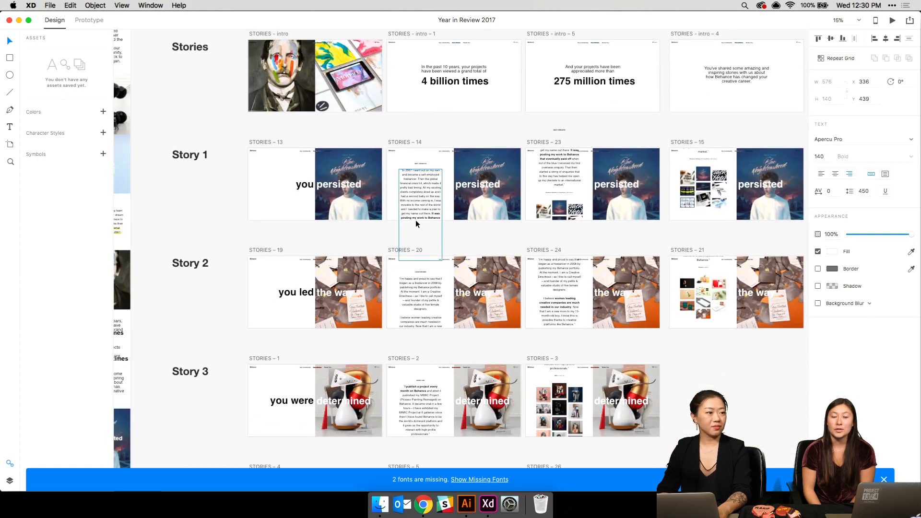
scroll(415, 220, "up", 2)
scroll(416, 220, "down", 5)
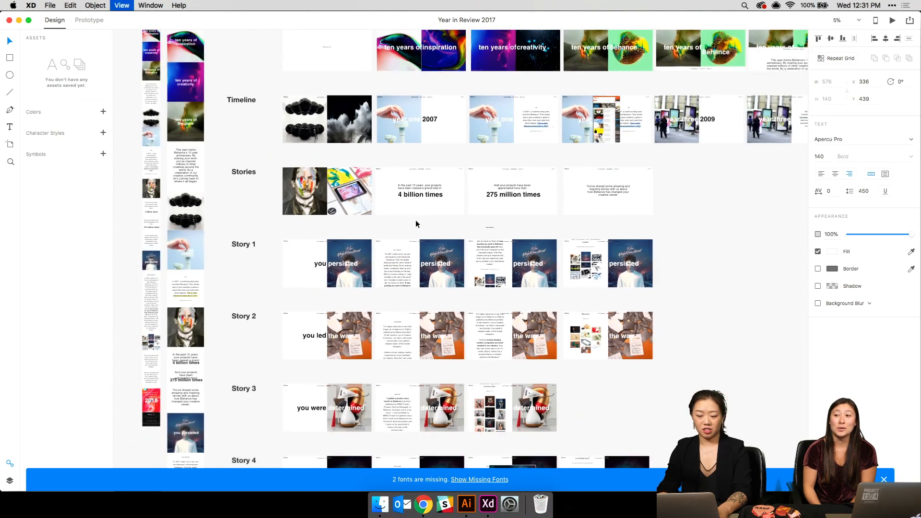
scroll(415, 224, "right", 5)
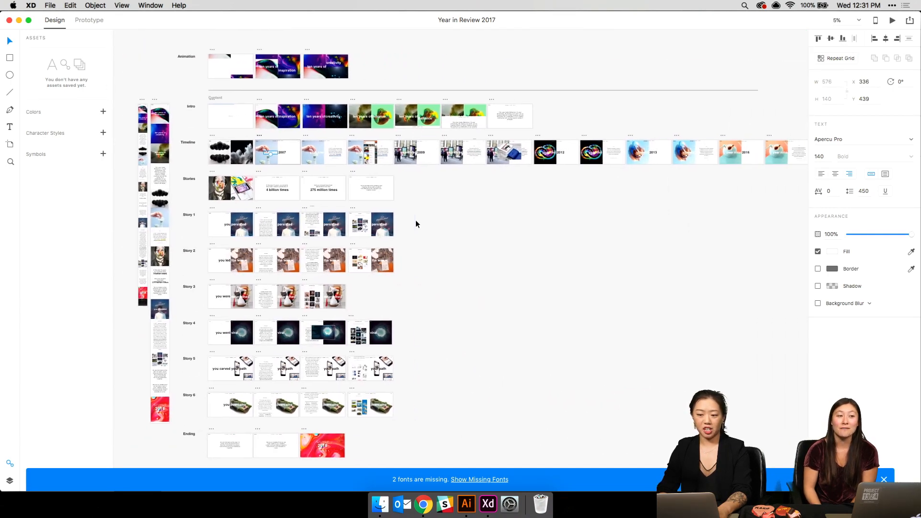
scroll(416, 223, "down", 4)
scroll(415, 223, "left", 3)
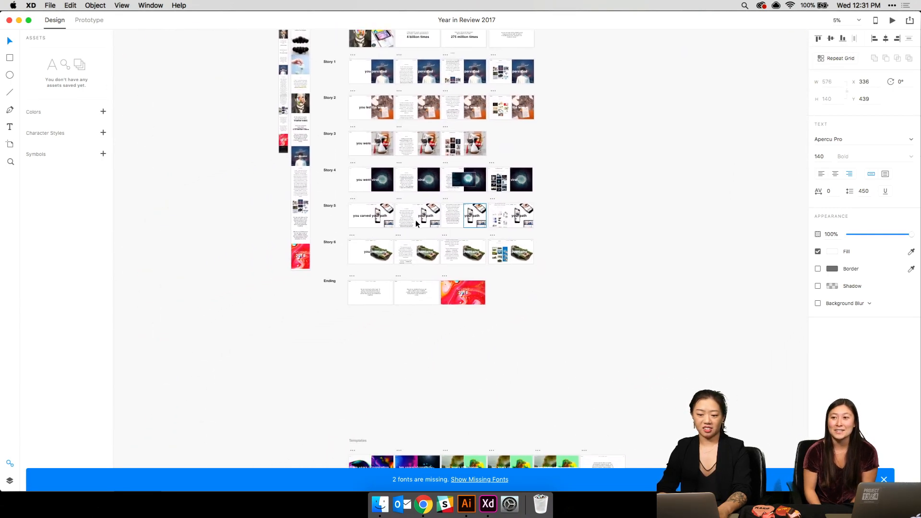
scroll(415, 219, "down", 2)
scroll(415, 219, "left", 1)
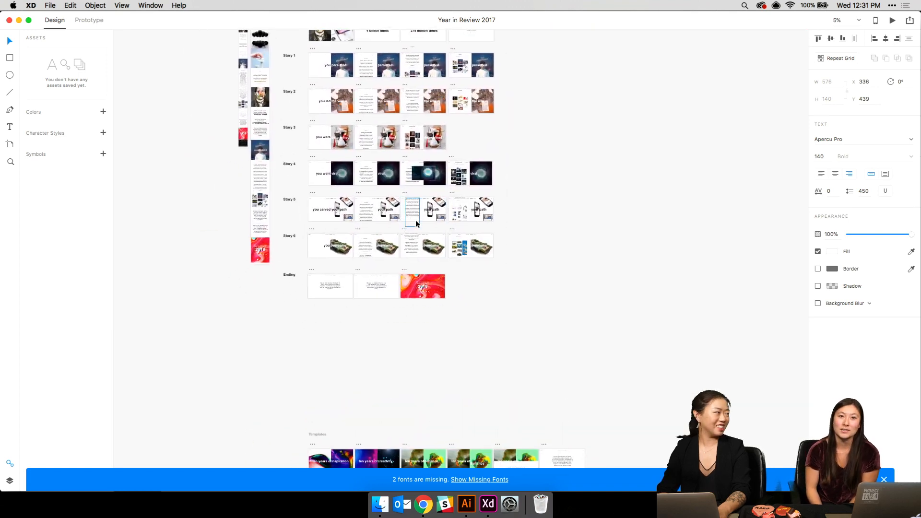
scroll(415, 220, "down", 6)
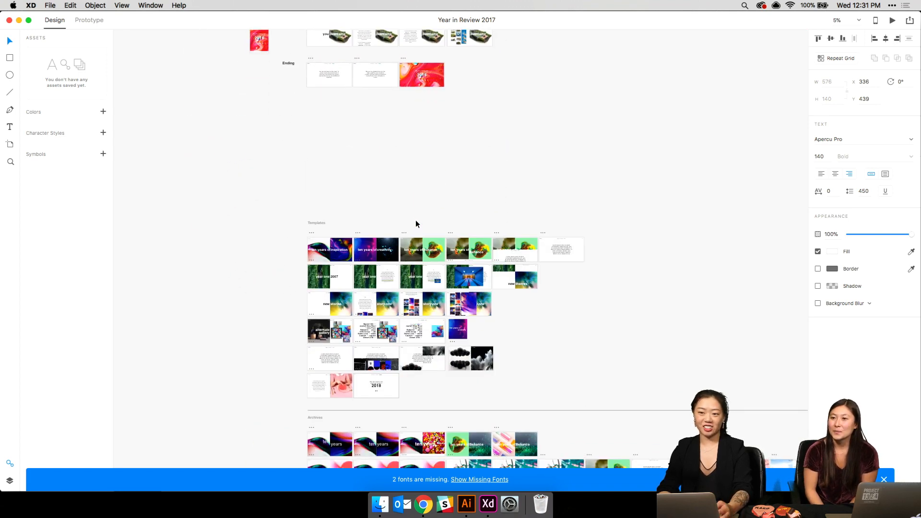
scroll(415, 223, "up", 5)
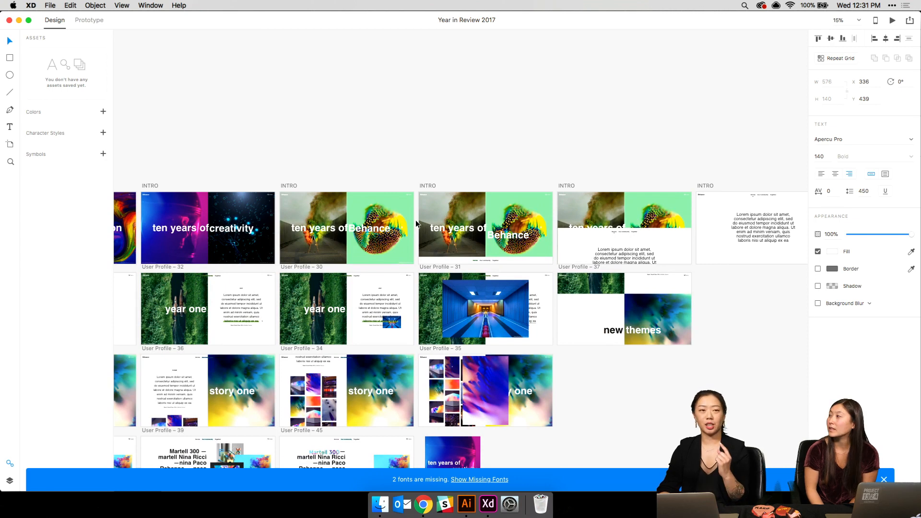
scroll(416, 223, "down", 3)
scroll(416, 223, "left", 5)
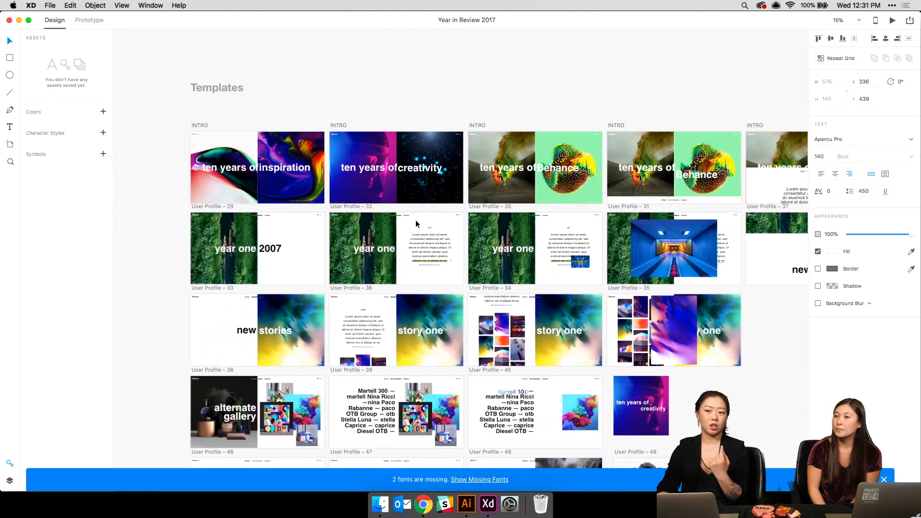
scroll(416, 219, "down", 2)
scroll(416, 220, "left", 1)
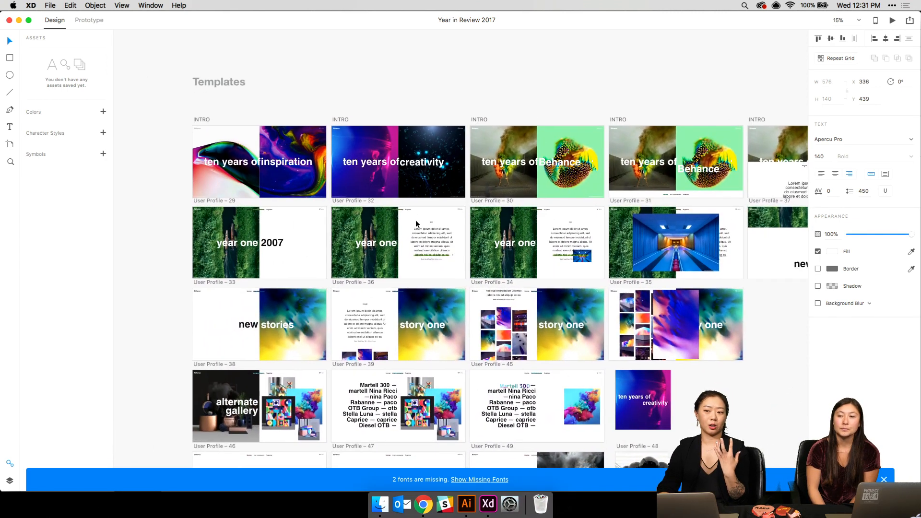
scroll(416, 220, "down", 1)
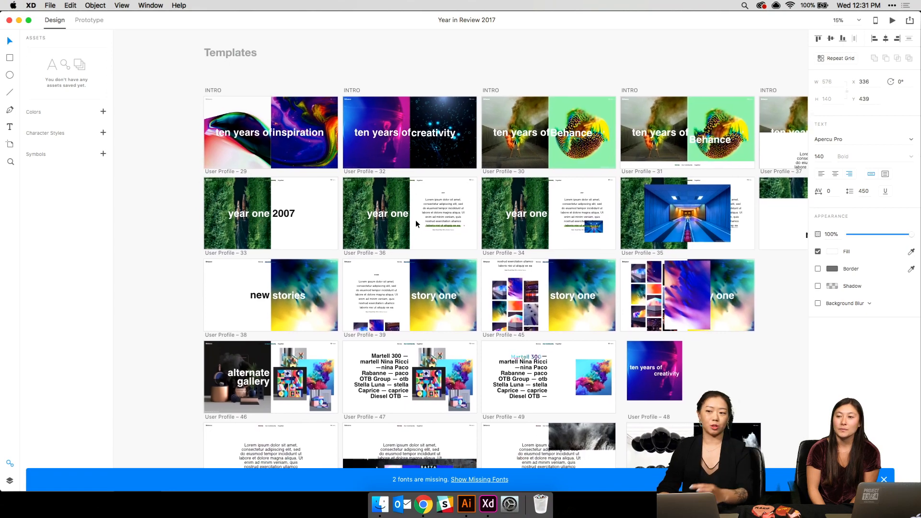
- Zoom in on the Templates artboards and scroll on down to the Archives section
key("super+plus")
key("super+plus")
scroll(415, 220, "down", 4)
scroll(416, 220, "left", 2)
scroll(415, 220, "down", 1)
scroll(415, 220, "left", 1)
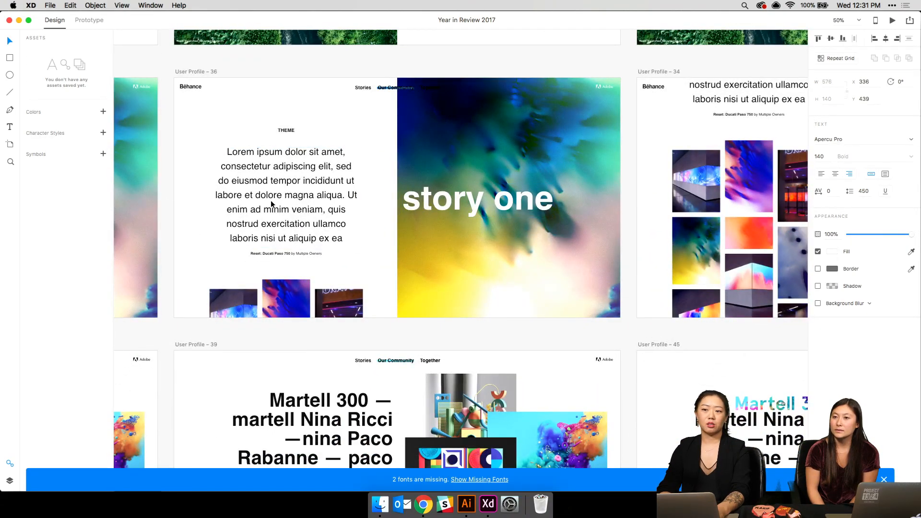
scroll(338, 273, "down", 3)
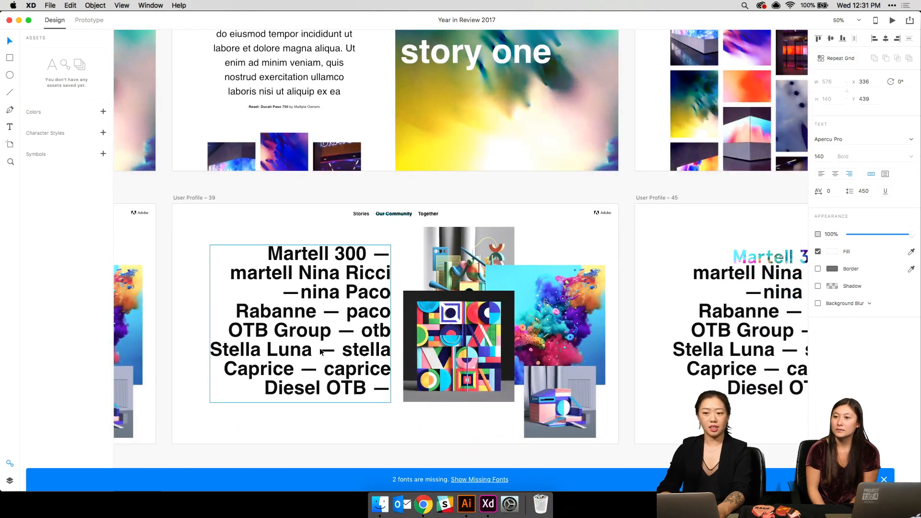
scroll(321, 351, "right", 10)
scroll(321, 352, "down", 1)
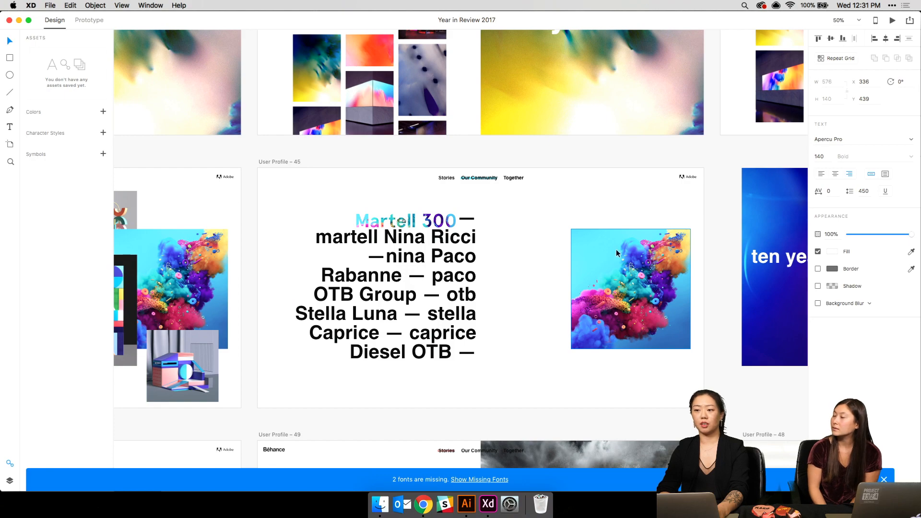
scroll(616, 253, "left", 10)
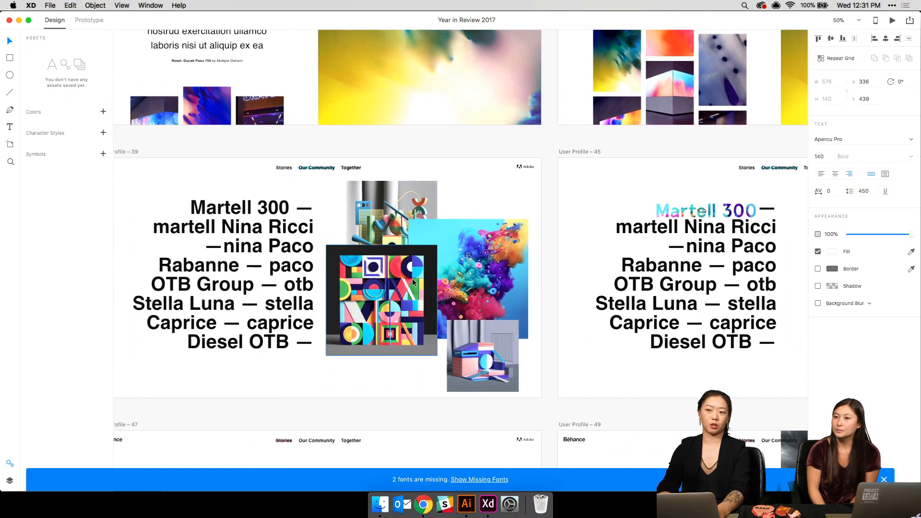
scroll(413, 283, "right", 10)
scroll(413, 282, "down", 10)
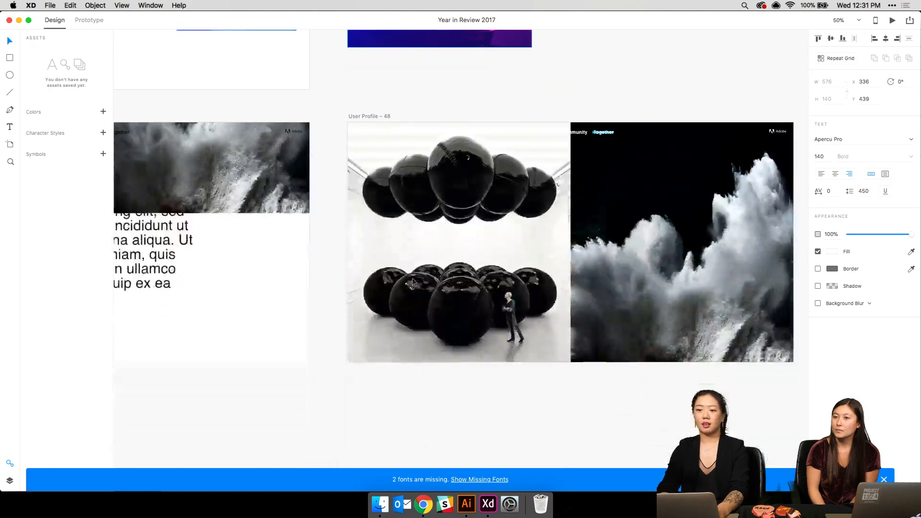
scroll(412, 281, "left", 10)
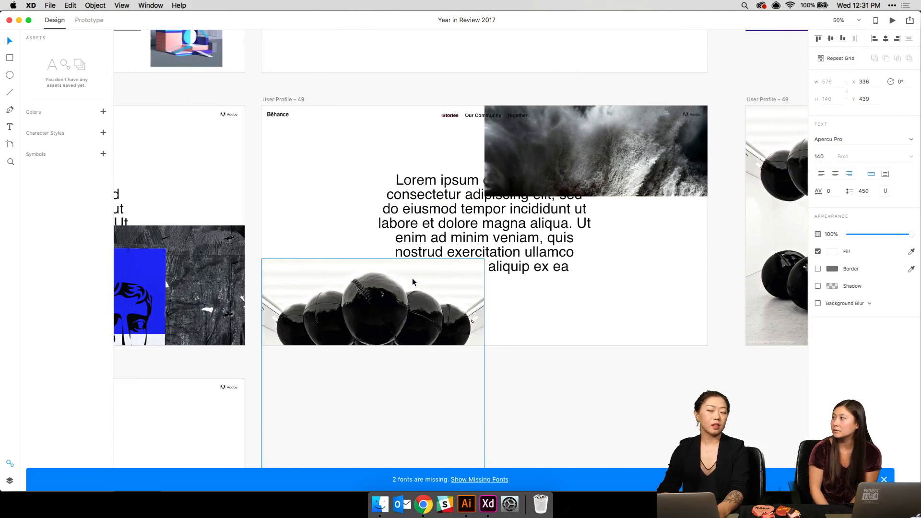
scroll(413, 282, "down", 10)
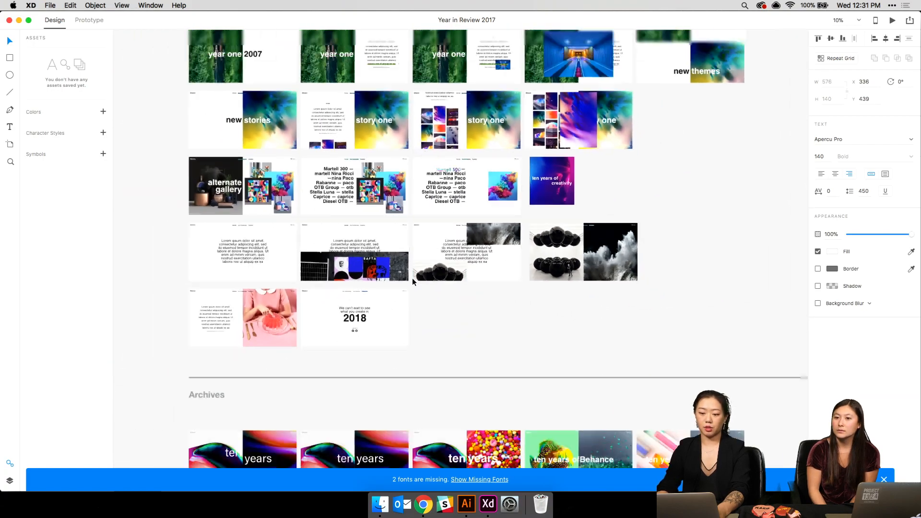
scroll(413, 281, "down", 2)
scroll(382, 353, "down", 10)
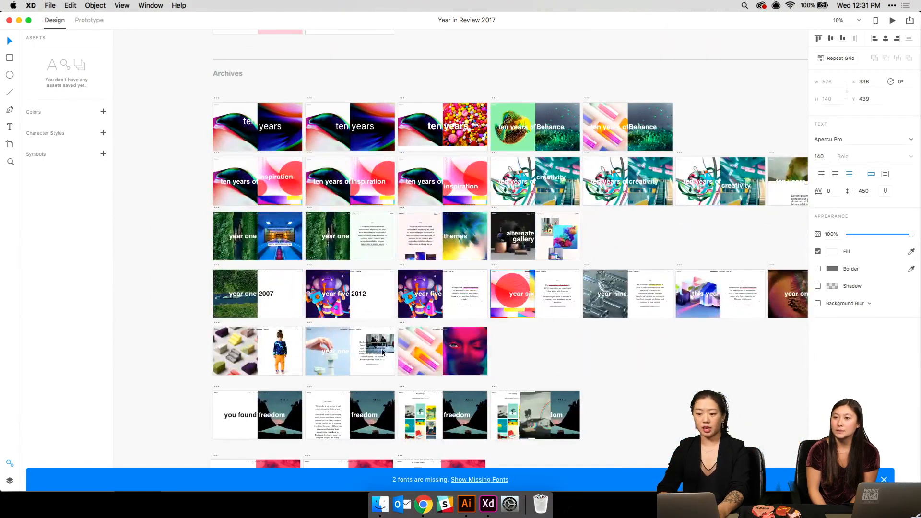
- Select the Archives heading, deselect, then zoom to 50% on the STORIES freedom artboards
left_click(227, 74)
left_click(373, 77)
scroll(374, 77, "down", 3)
scroll(373, 77, "up", 2)
scroll(374, 77, "right", 2)
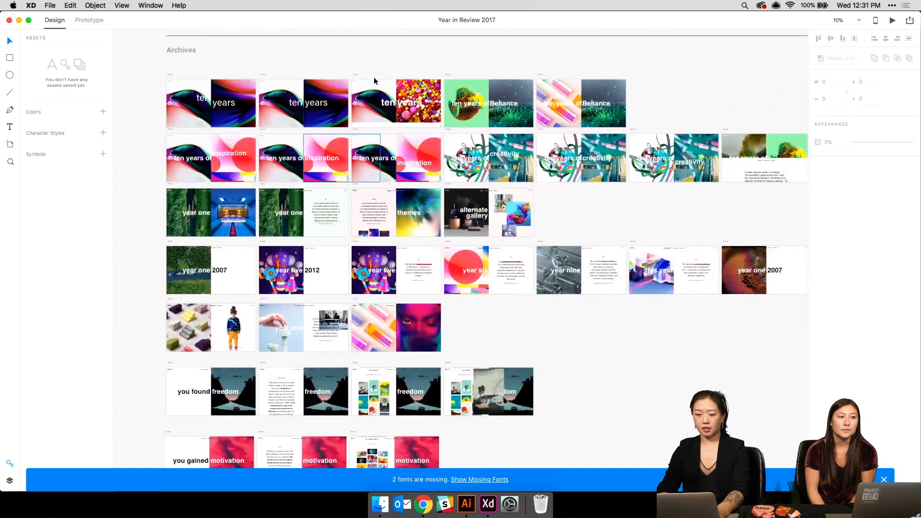
key("super+plus")
scroll(286, 118, "down", 3)
scroll(286, 117, "left", 4)
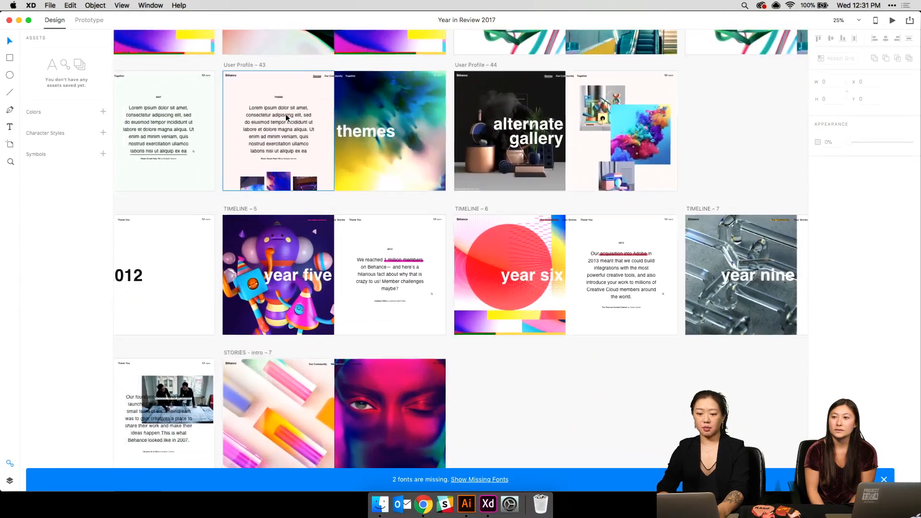
scroll(286, 118, "down", 4)
scroll(359, 148, "right", 2)
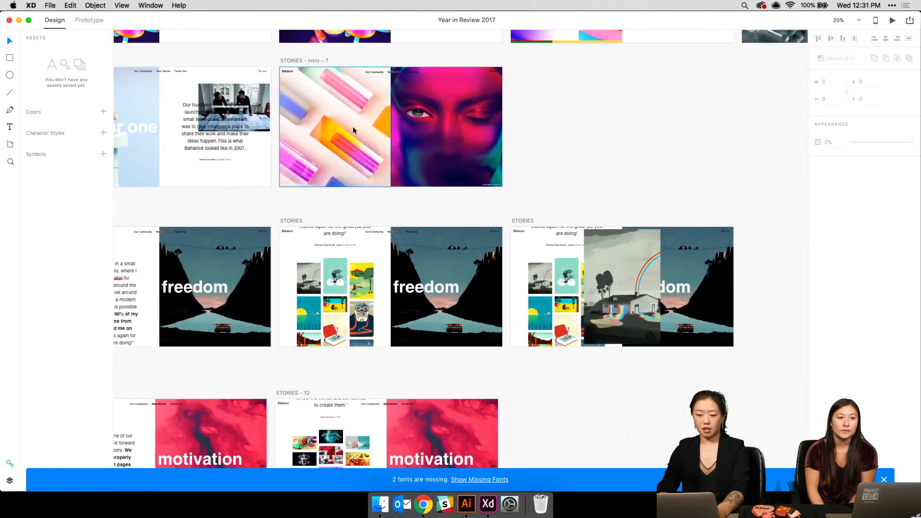
key("super+plus")
scroll(359, 148, "up", 2)
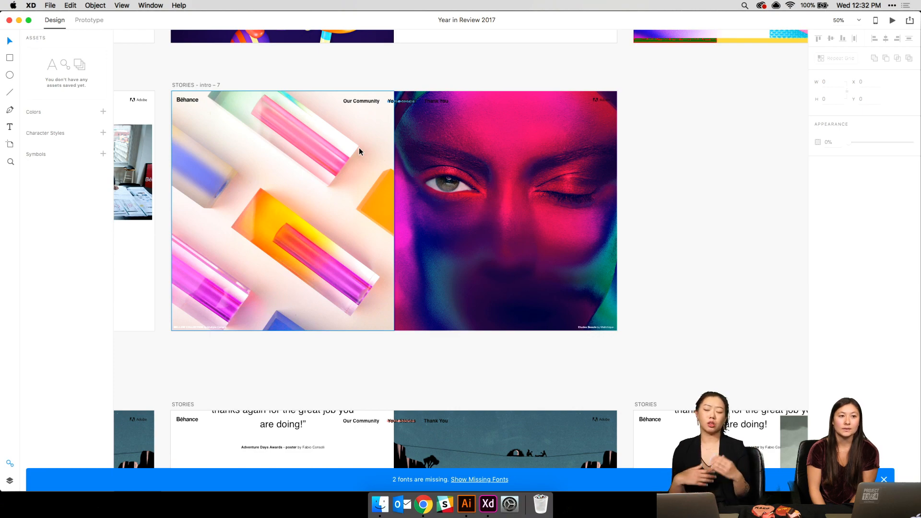
scroll(359, 149, "down", 5)
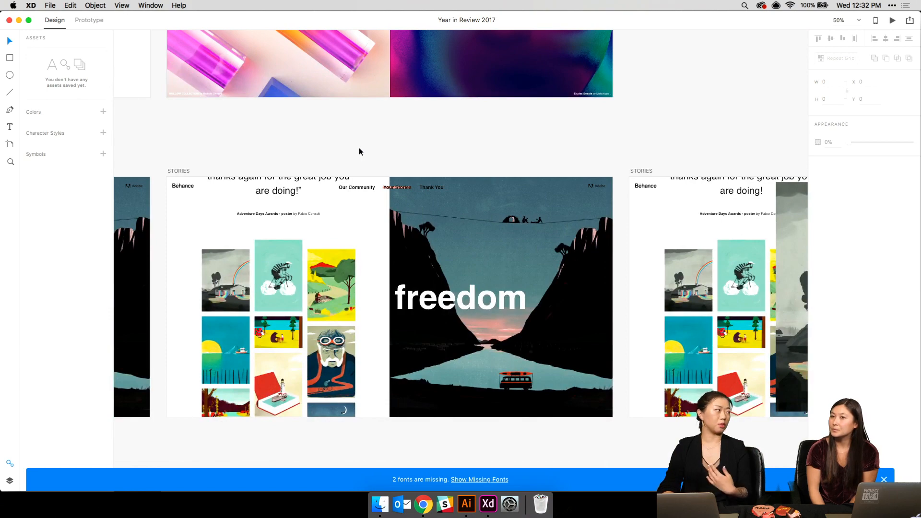
- Zoom out and pan across the archived artboards, then close the Year in Review 2017 window
scroll(359, 148, "down", 3)
key("super+minus")
key("super+minus")
key("super+minus")
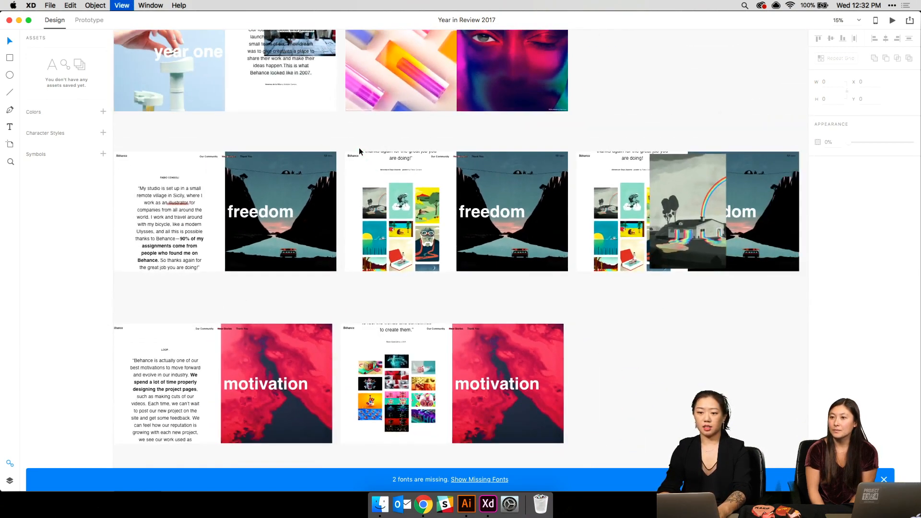
scroll(359, 149, "left", 3)
scroll(359, 148, "down", 3)
scroll(359, 148, "up", 6)
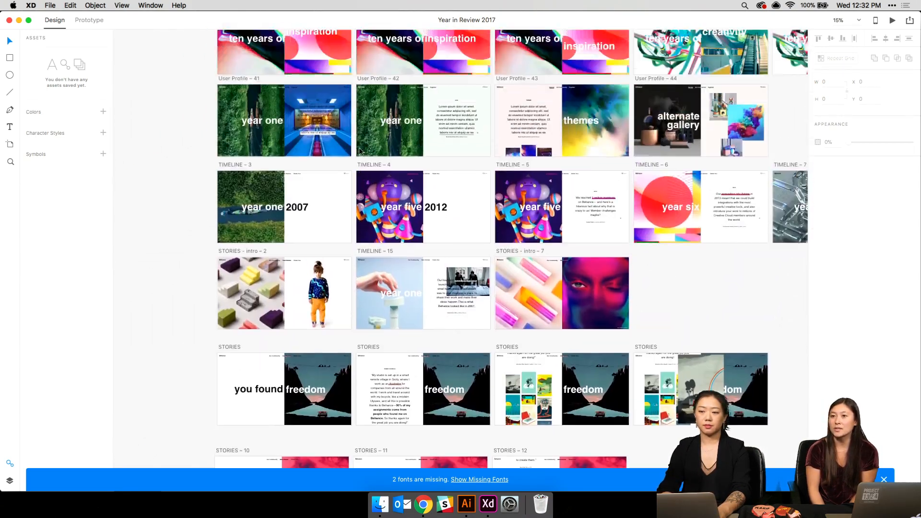
scroll(359, 151, "up", 6)
scroll(360, 151, "right", 1)
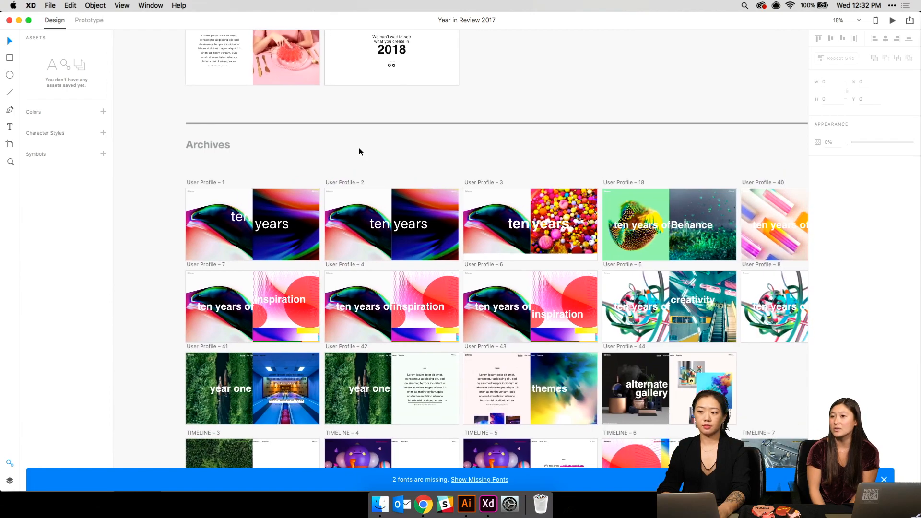
scroll(359, 152, "right", 2)
scroll(359, 151, "down", 1)
scroll(359, 152, "right", 3)
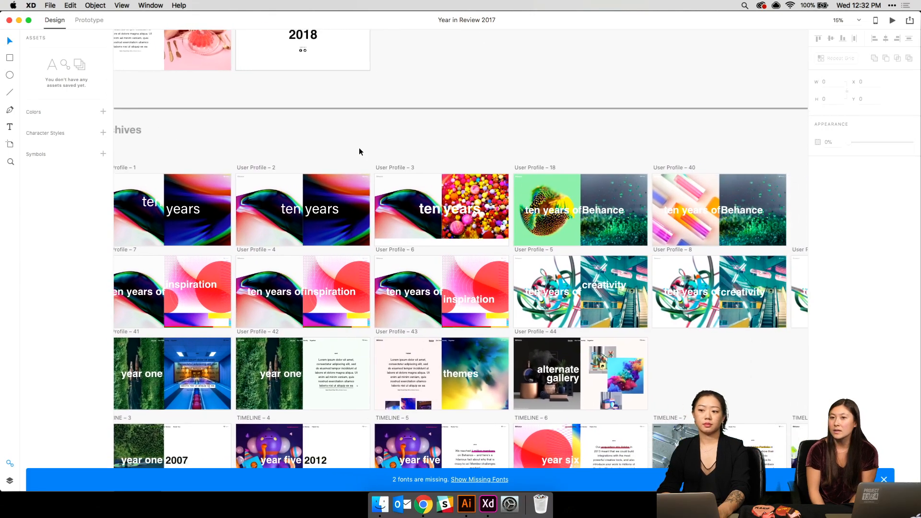
scroll(359, 152, "up", 8)
scroll(359, 152, "up", 7)
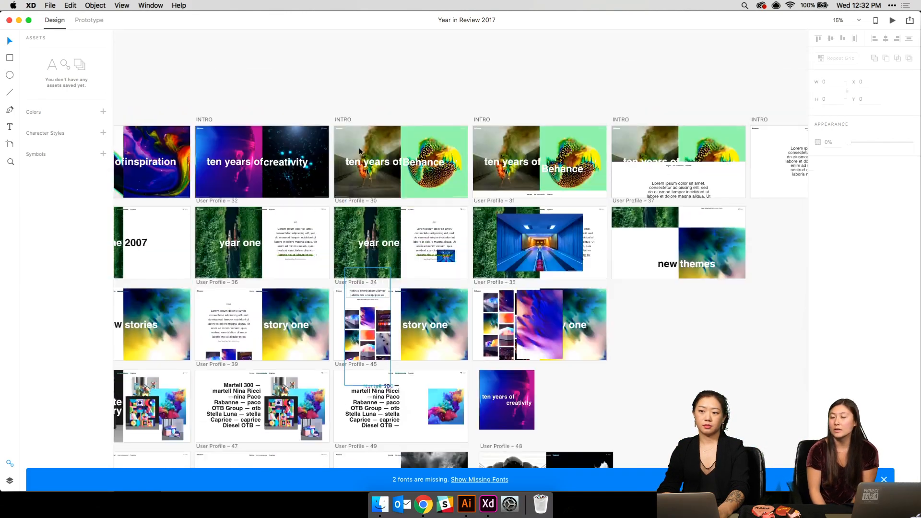
scroll(359, 151, "right", 6)
scroll(359, 151, "up", 10)
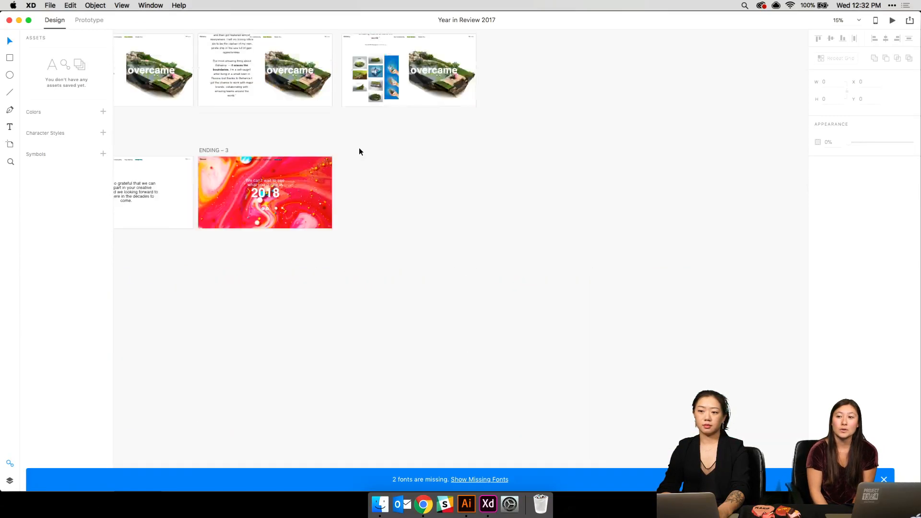
scroll(361, 152, "left", 6)
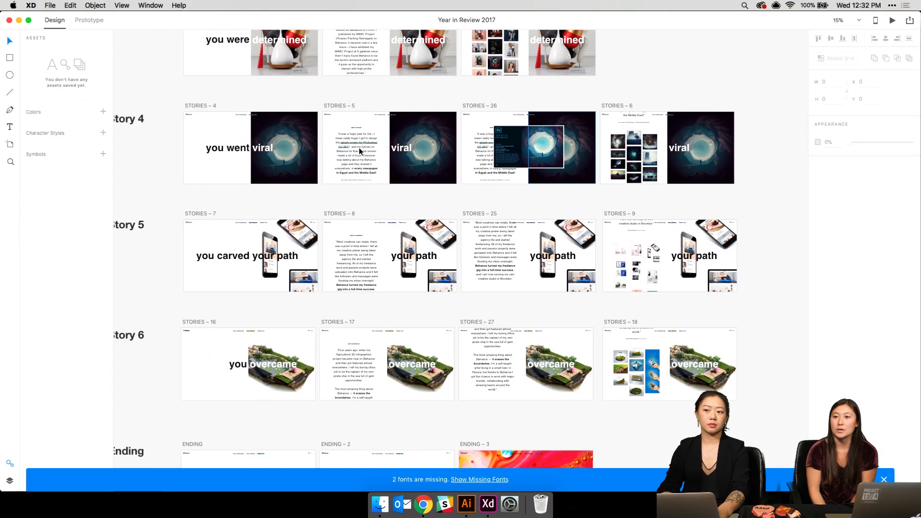
scroll(361, 152, "up", 9)
scroll(359, 152, "up", 4)
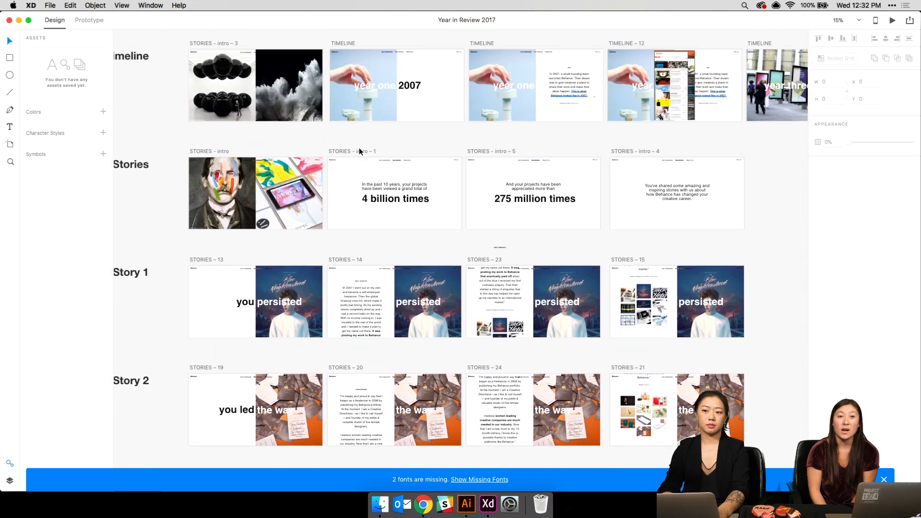
scroll(359, 148, "up", 9)
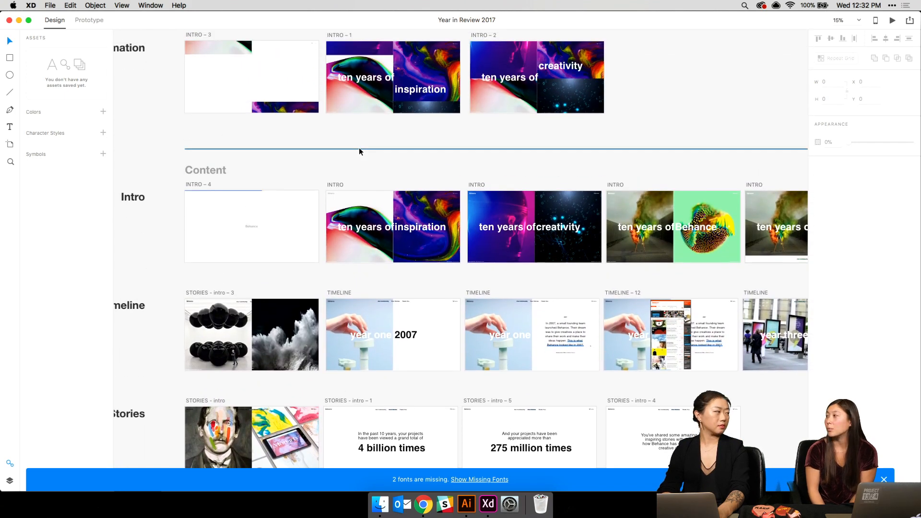
left_click(9, 21)
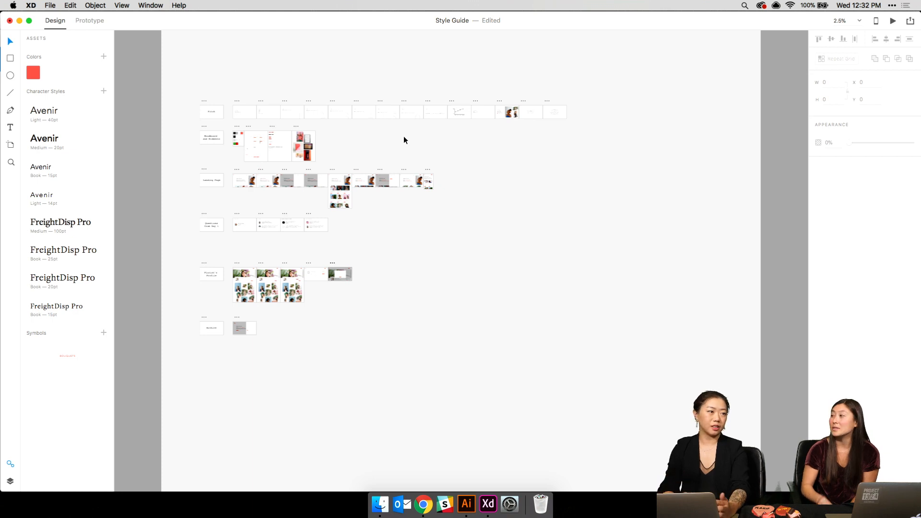
- Zoom in on the Florist's Profile – 4 artboard with the sign-up modal
scroll(404, 137, "up", 1)
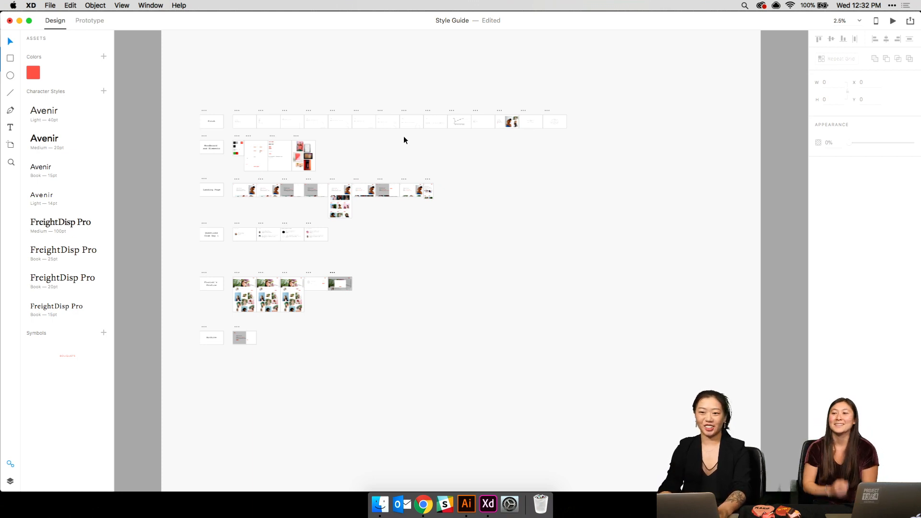
scroll(404, 136, "up", 3)
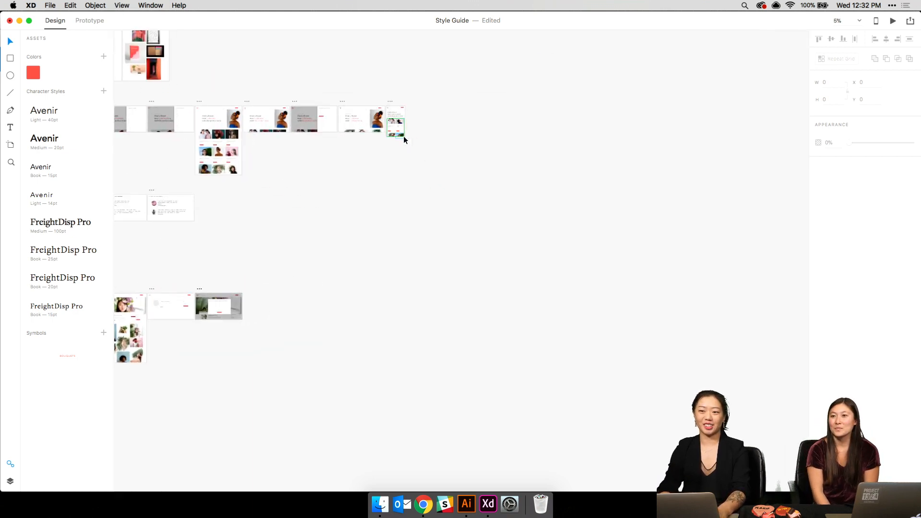
scroll(404, 136, "left", 5)
scroll(404, 136, "down", 1)
key("super+plus")
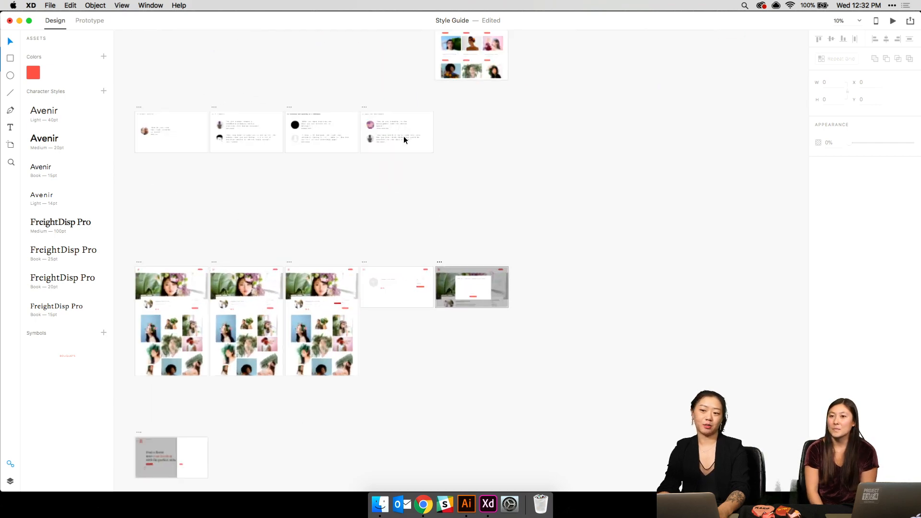
key("super+plus")
key("super+plus")
scroll(404, 137, "right", 3)
scroll(404, 136, "down", 3)
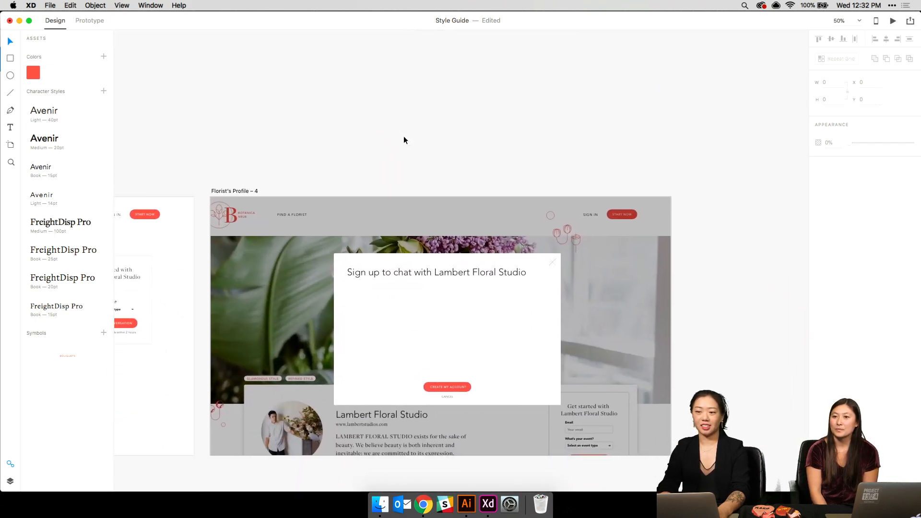
scroll(398, 135, "down", 1)
- Make the modal heading fixed-width so it wraps to two lines, centered horizontally
left_click(473, 269)
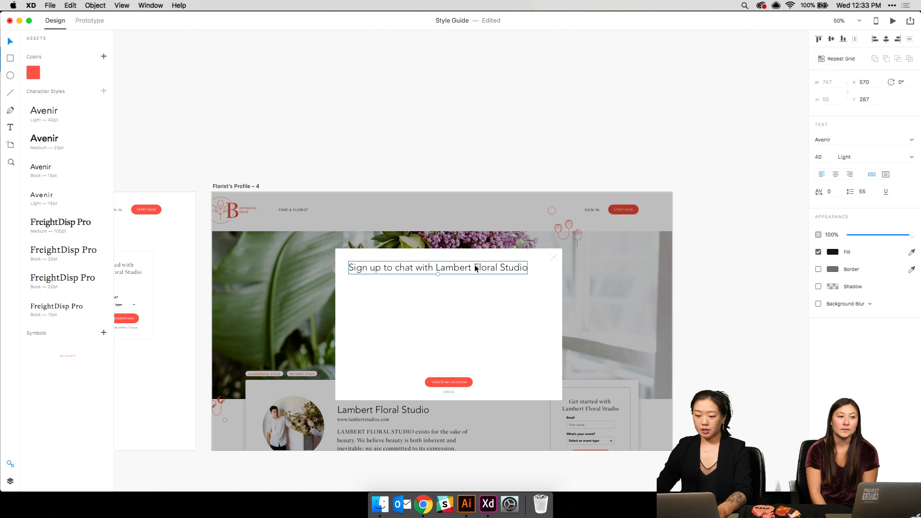
left_click(886, 174)
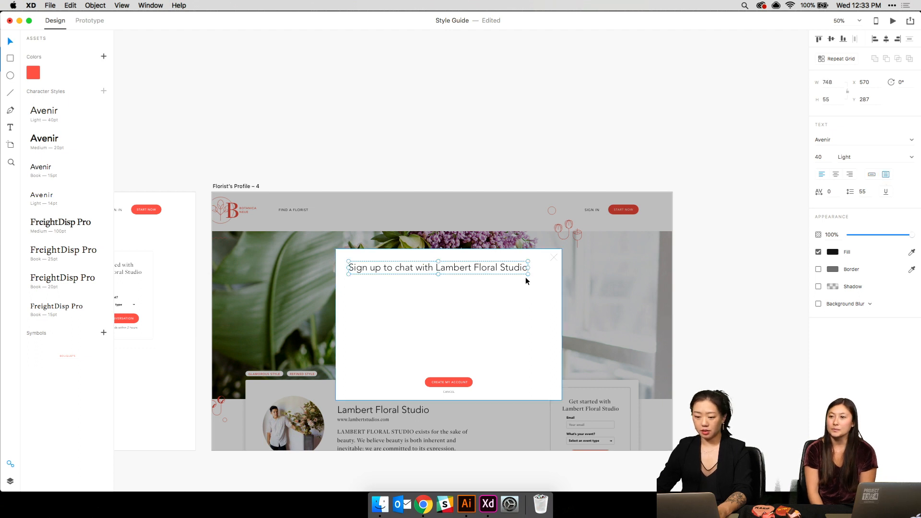
left_click_drag(527, 278, 462, 292)
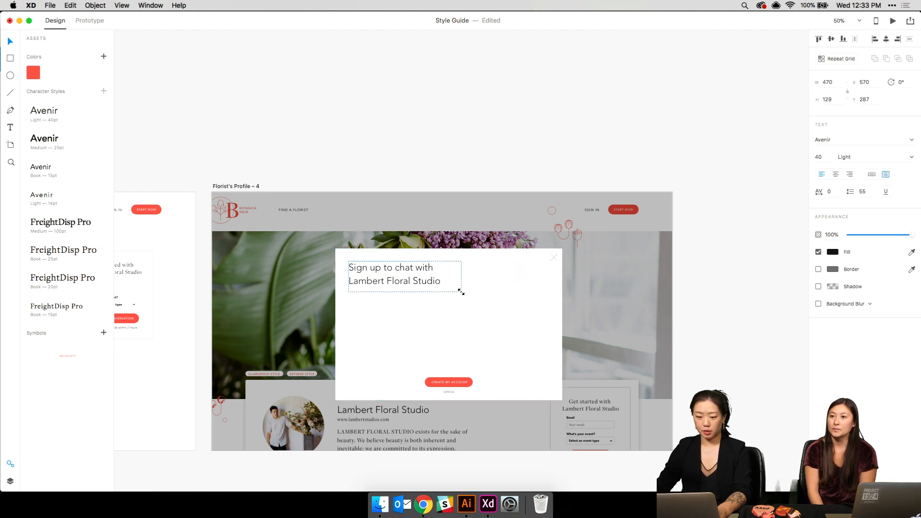
left_click(832, 38)
key("super+z")
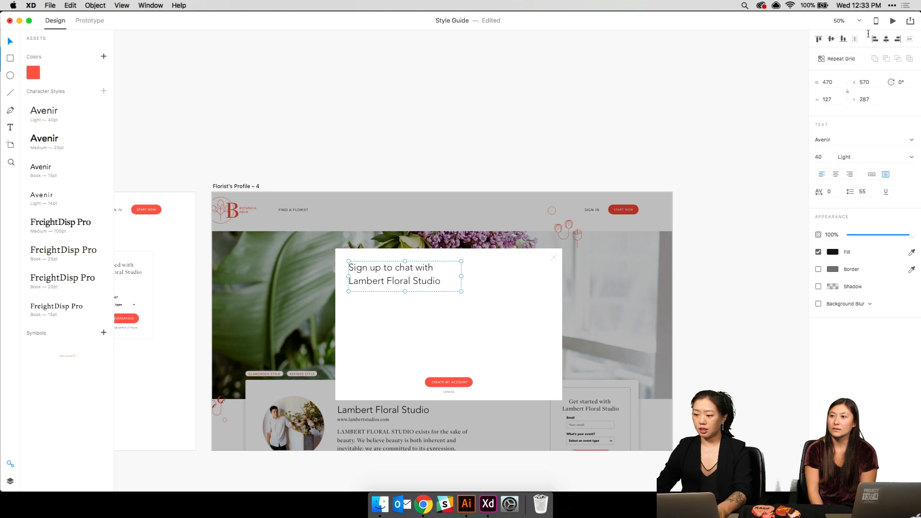
left_click(889, 39)
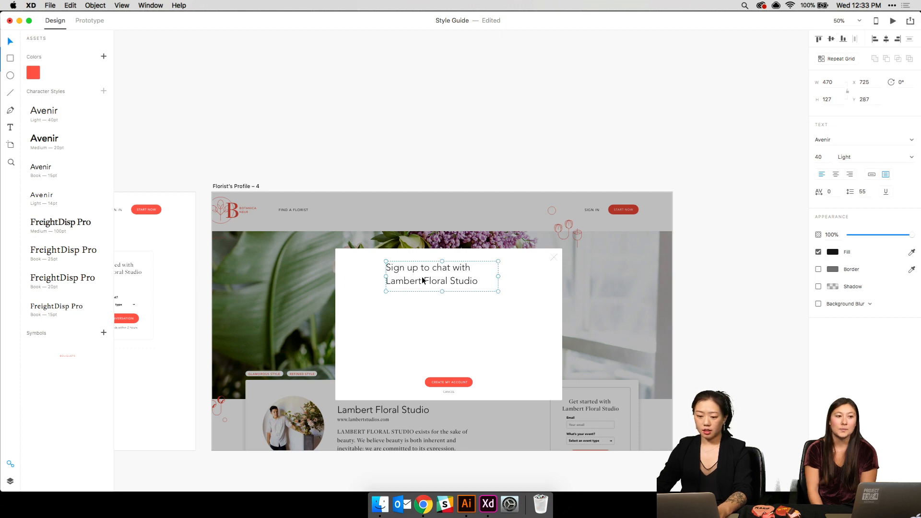
- Drag the heading toward the modal's right side and zoom to check the whole modal
left_click_drag(422, 281, 485, 280)
key("super+1")
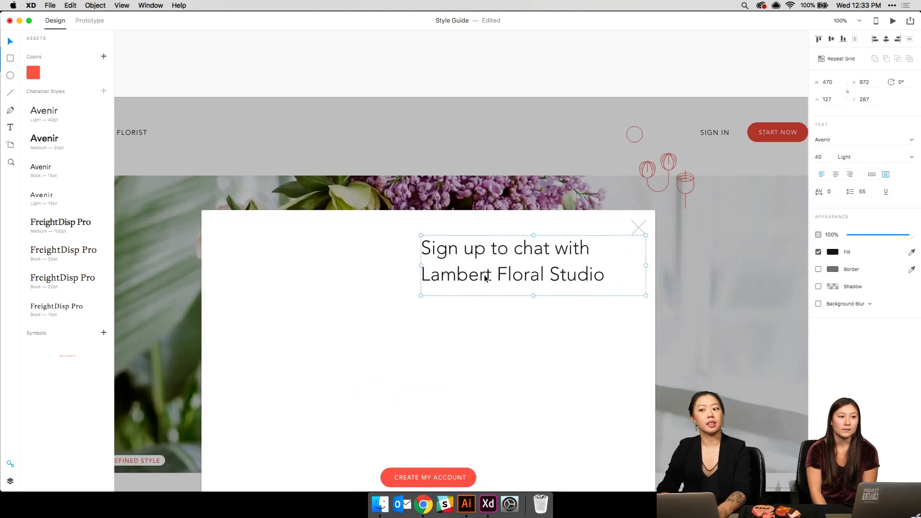
scroll(484, 275, "down", 3)
key("super+minus")
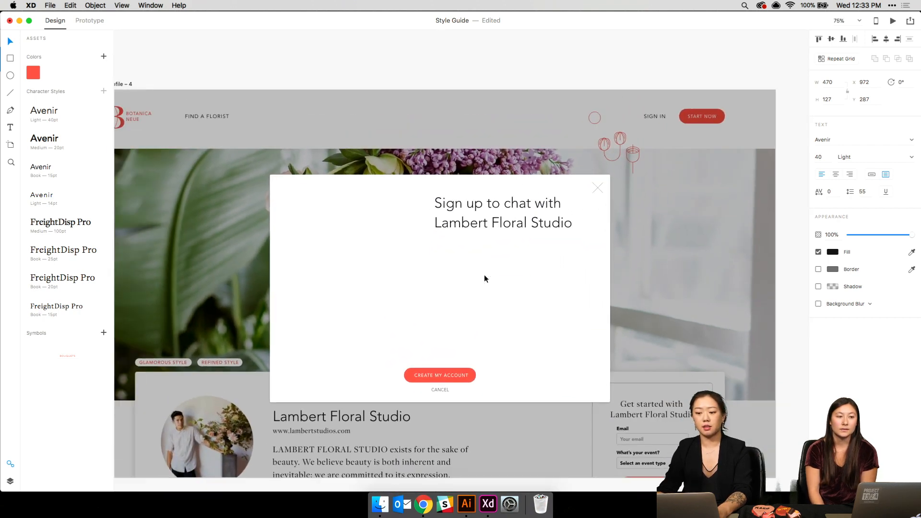
- Move the Create My Account button up and right, then enlarge and center the modal background
left_click(427, 375)
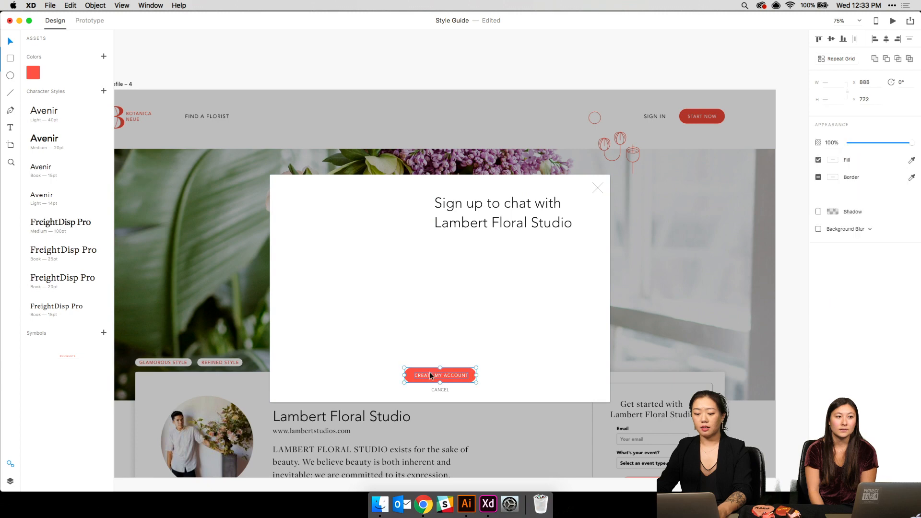
left_click_drag(430, 375, 491, 326)
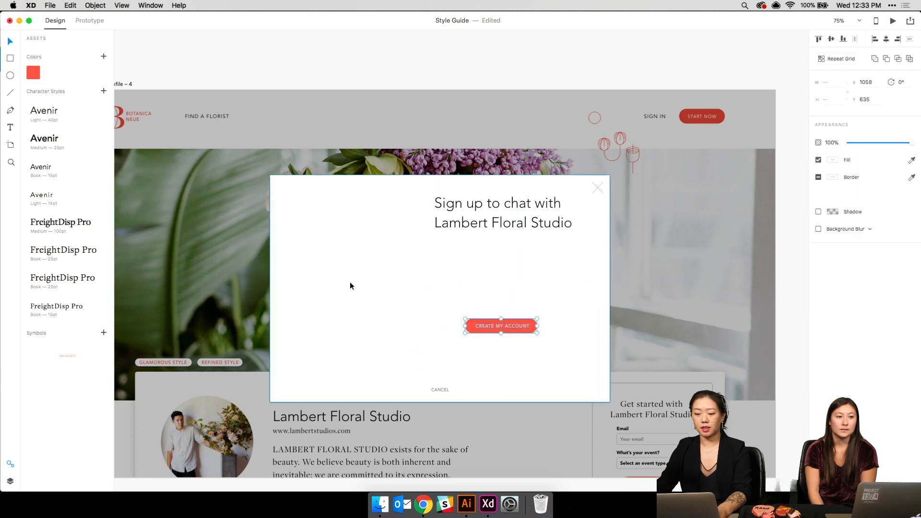
left_click(350, 286)
left_click_drag(270, 402, 166, 438)
left_click_drag(277, 384, 327, 388)
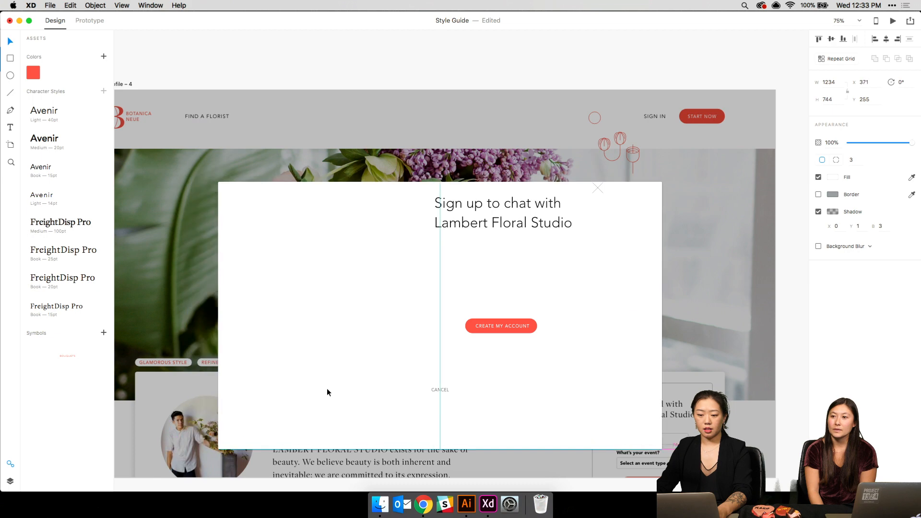
left_click(887, 40)
left_click(143, 398)
- Duplicate the modal background, narrow the copy to its left half, and move CANCEL beside the button
left_click(252, 373)
key("super+d")
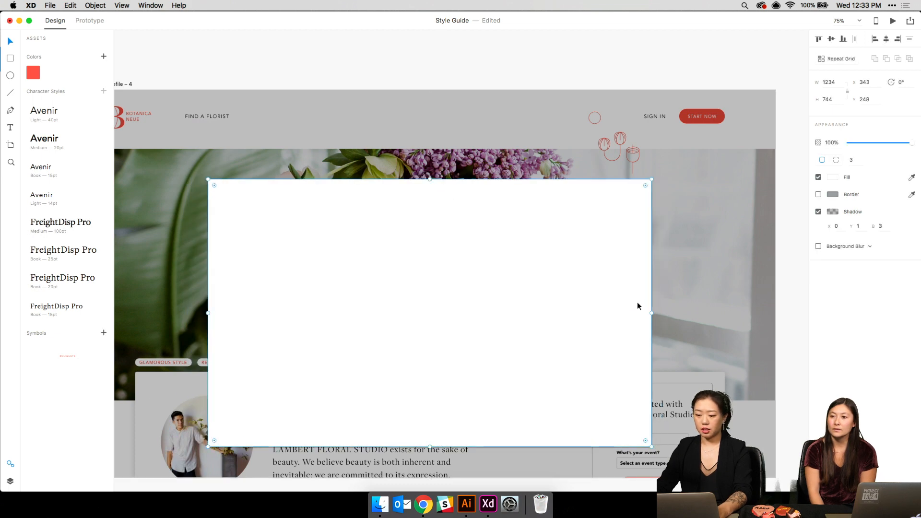
left_click_drag(651, 314, 415, 338)
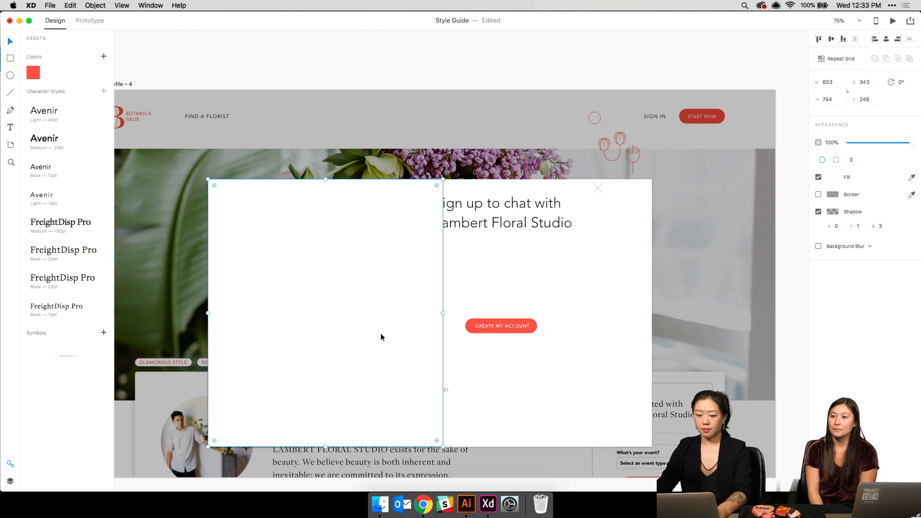
left_click_drag(398, 385, 343, 386)
left_click_drag(444, 390, 554, 349)
left_click_drag(229, 341, 288, 342)
left_click(280, 343)
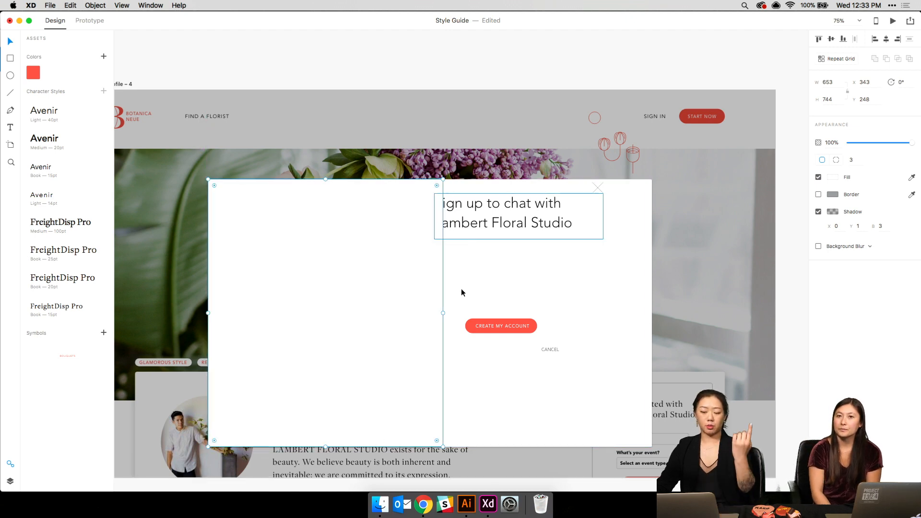
- Fill the left-half box with the portrait photo IMG_3914.JPG from the Images folder
left_click(384, 504)
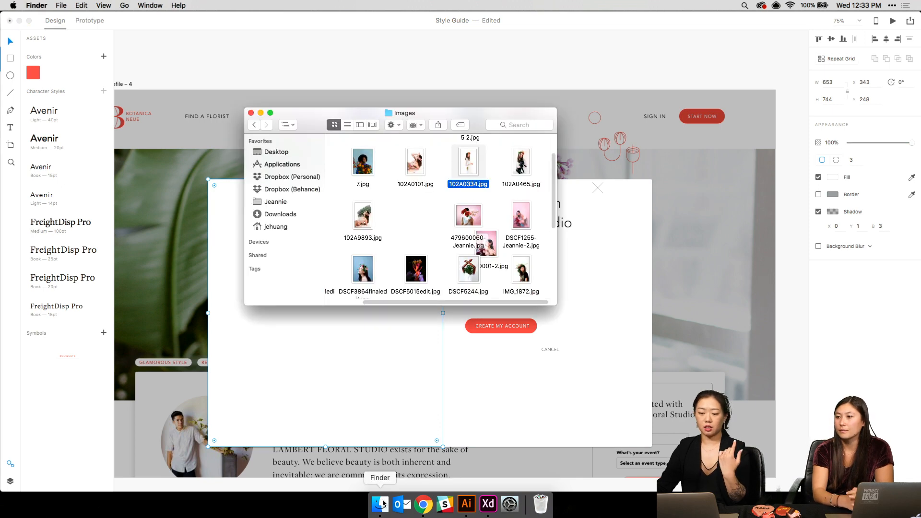
scroll(497, 258, "down", 5)
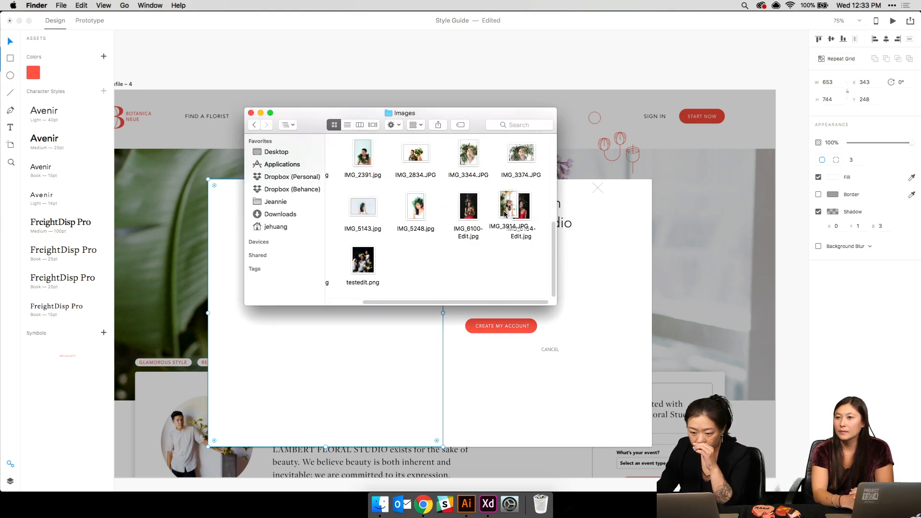
left_click_drag(507, 211, 331, 379)
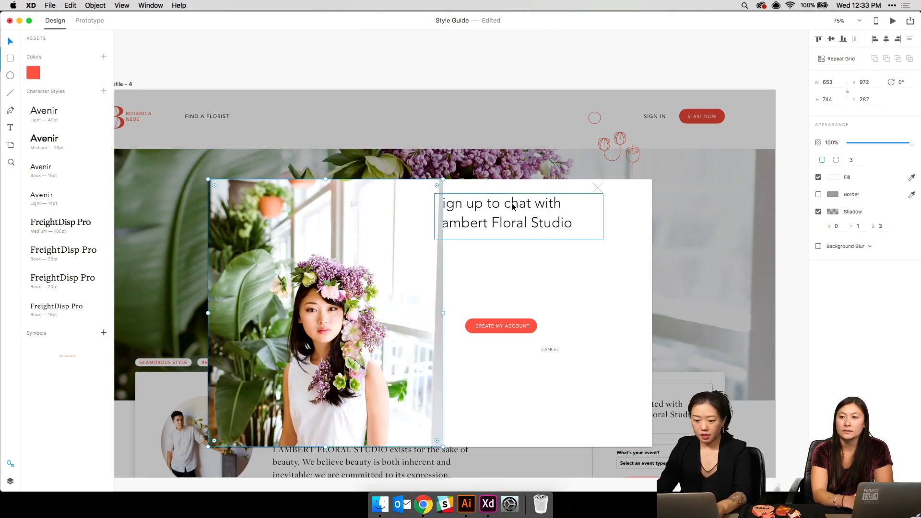
- Pull the heading out from behind the photo and put the close mark at the modal's top-right
left_click_drag(499, 206, 526, 205)
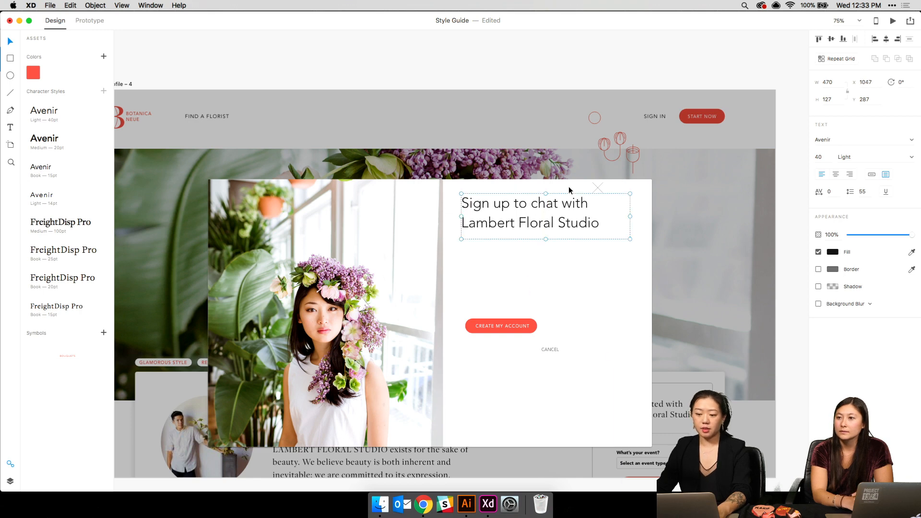
left_click(597, 187)
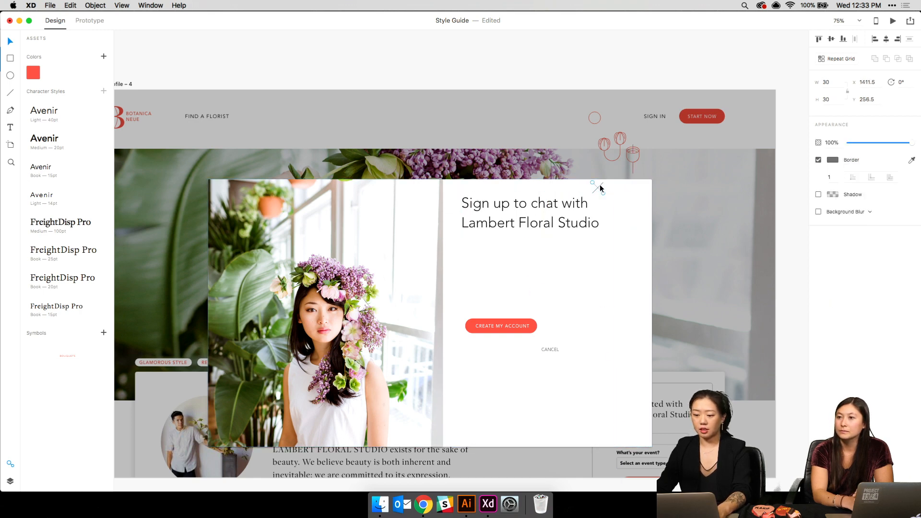
left_click_drag(598, 187, 641, 193)
- Lower the heading slightly and nudge it left
left_click(634, 228)
left_click(490, 228, "shift")
left_click_drag(490, 228, 490, 246)
key("super+z")
right_click(542, 227)
left_click(492, 271)
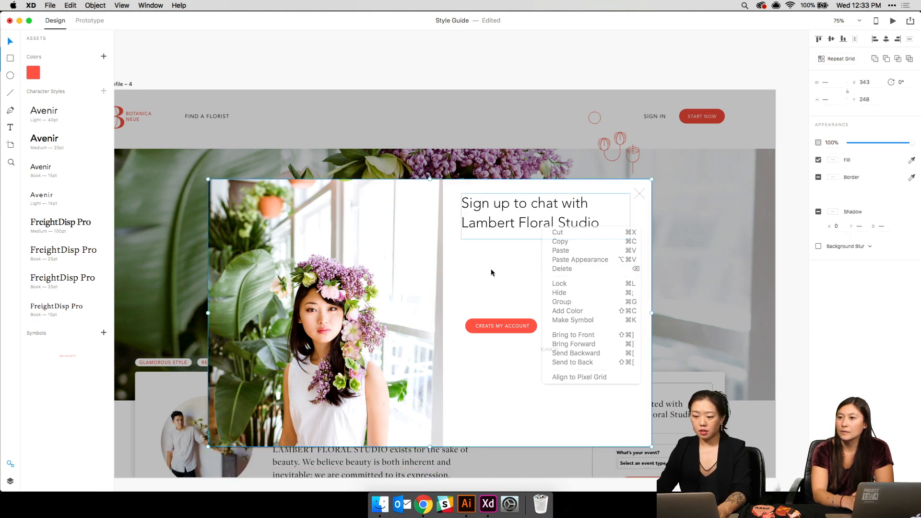
left_click(441, 33)
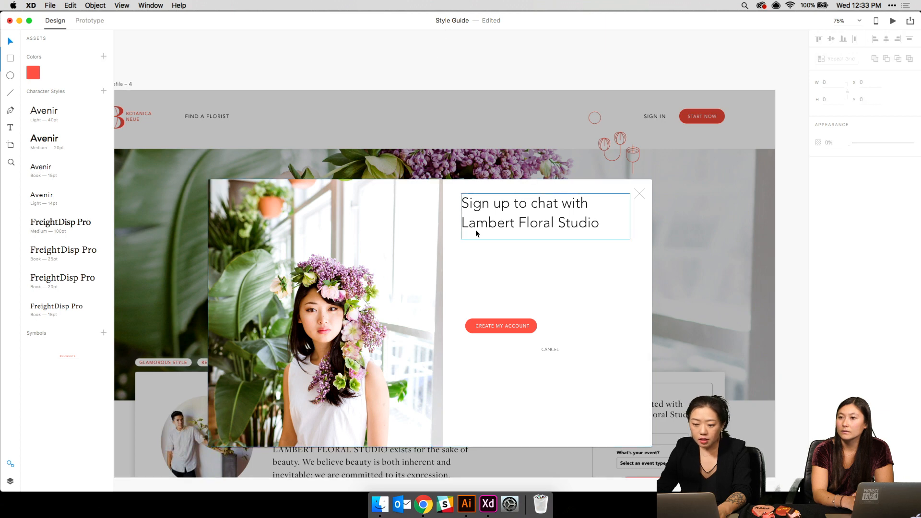
mouse_move(476, 228)
left_mouse_down()
mouse_move(479, 249)
mouse_move(479, 241)
left_mouse_up()
key("shift+Left")
key("shift+Left")
key("shift+Left")
key("shift+Left")
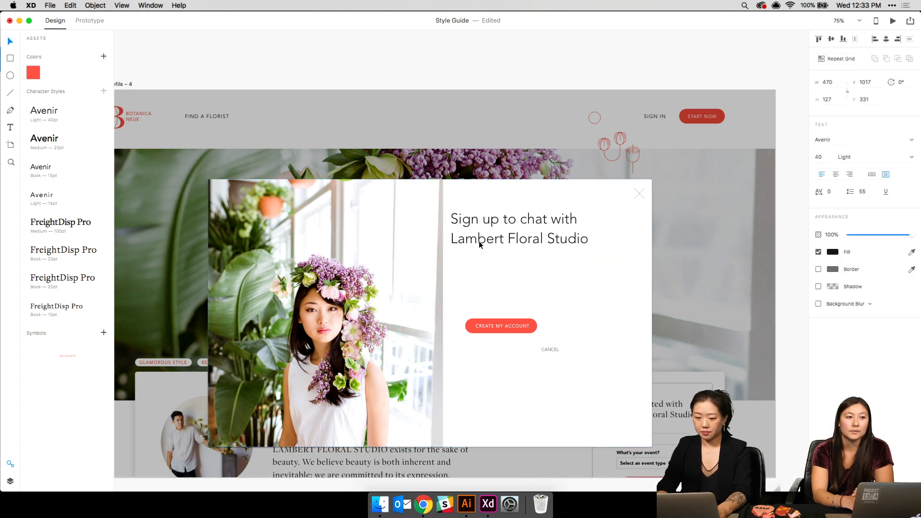
key("super+shift+apostrophe")
- Narrow the modal background from both sides and trim the photo's left edge to match
scroll(252, 124, "down", 5)
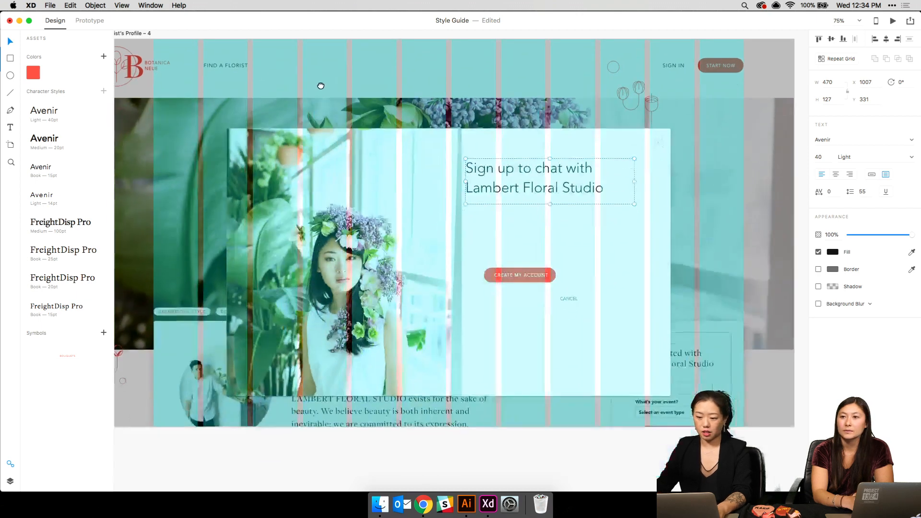
left_click(646, 317)
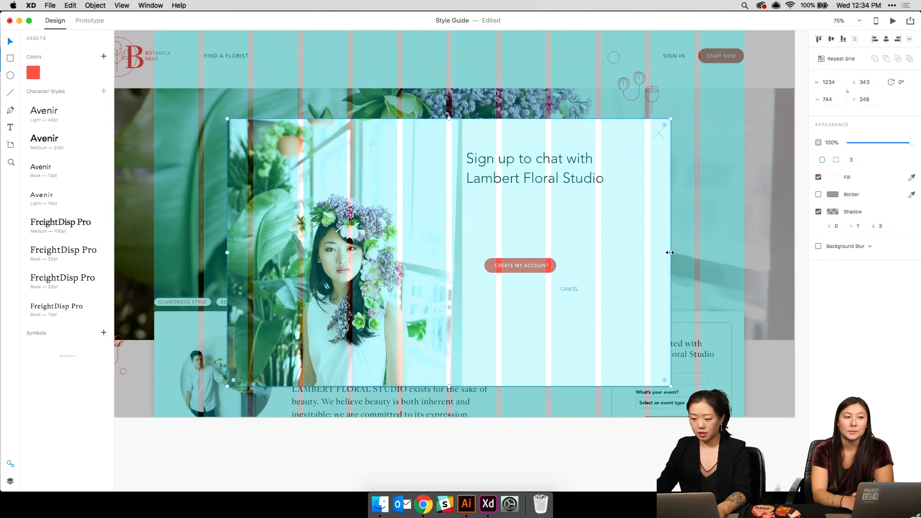
left_click_drag(671, 252, 641, 258)
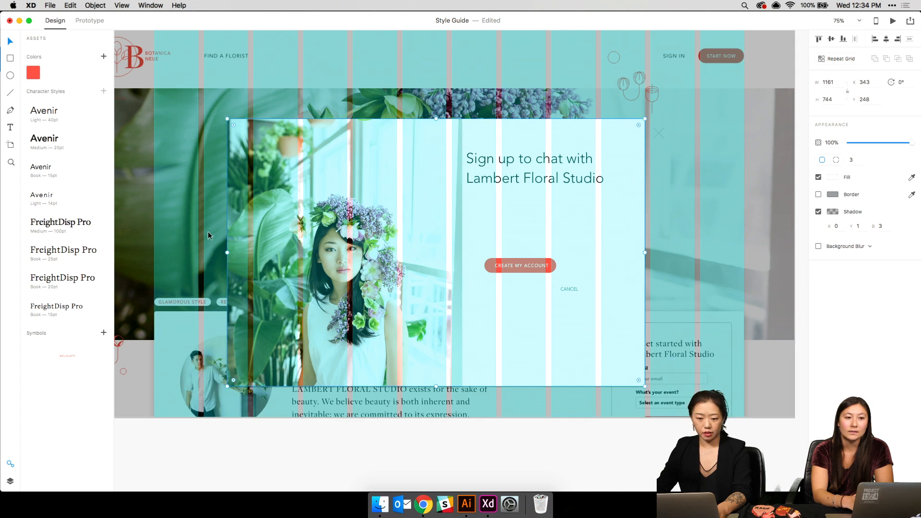
left_click_drag(229, 251, 253, 253)
left_click(231, 252)
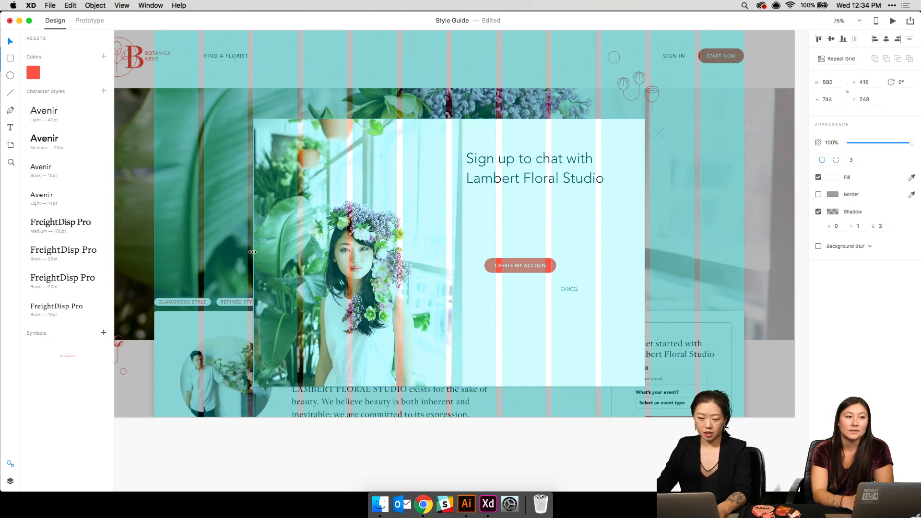
left_click(520, 233)
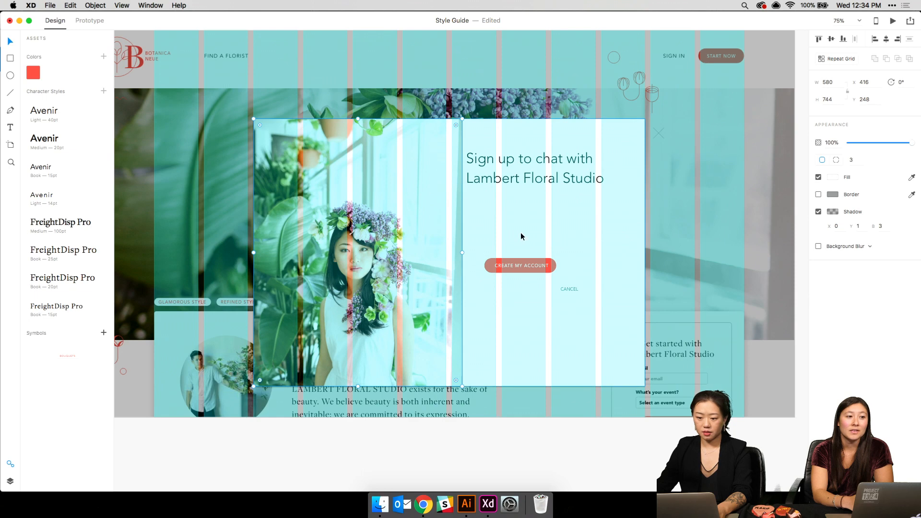
- Tuck the close X into the modal's top-right corner and shift the title slightly right
left_click(659, 133)
left_click_drag(646, 135, 633, 130)
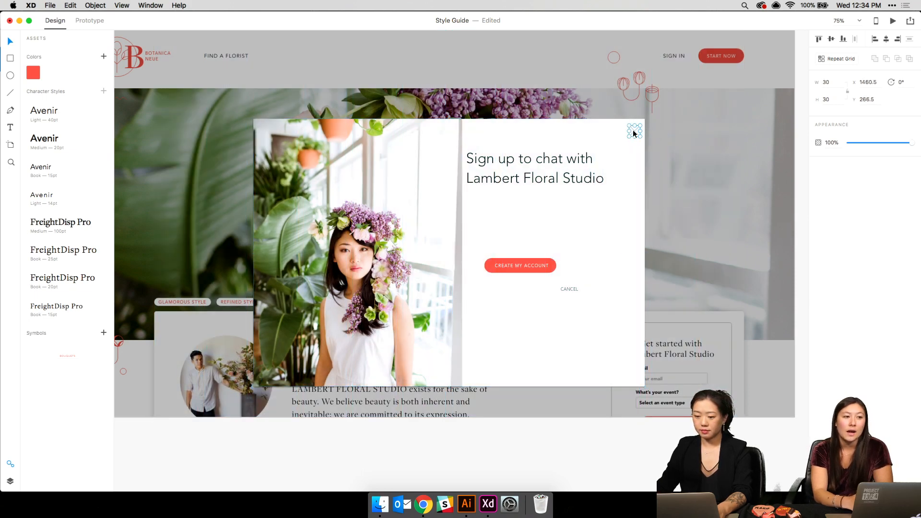
left_click(578, 201)
left_click_drag(558, 180, 567, 185)
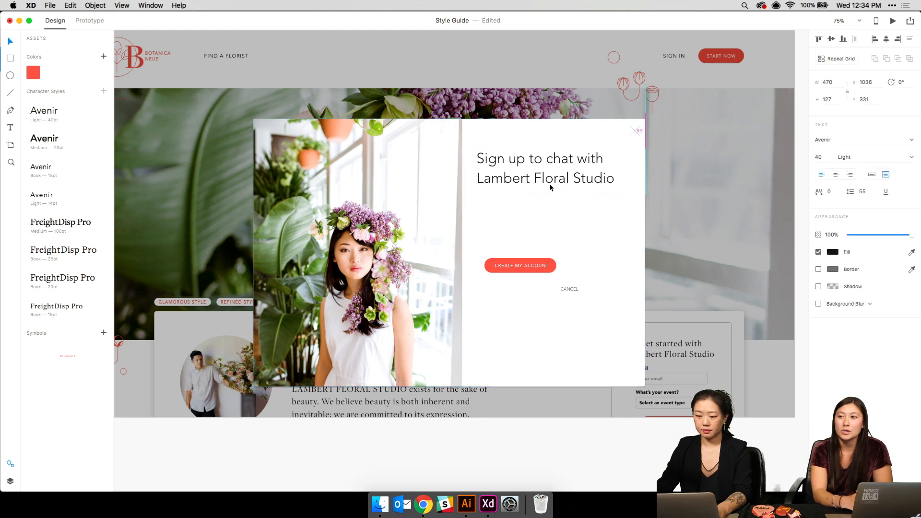
- Narrow the photo's right edge, reposition the title, and move CREATE MY ACCOUNT down and left
left_click(440, 230)
left_click_drag(462, 252, 449, 257)
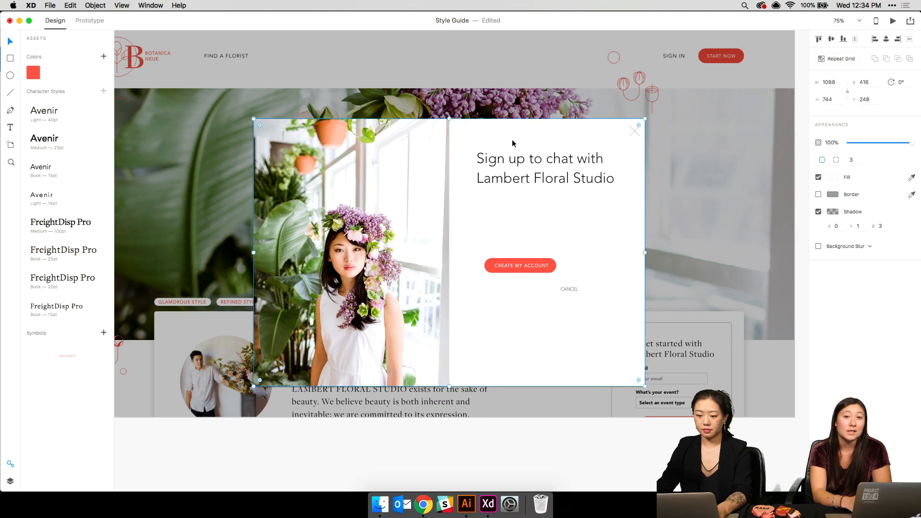
left_click_drag(513, 162, 482, 166)
key("shift+Right")
key("shift+Right")
key("shift+Right")
key("shift+Right")
key("shift+Right")
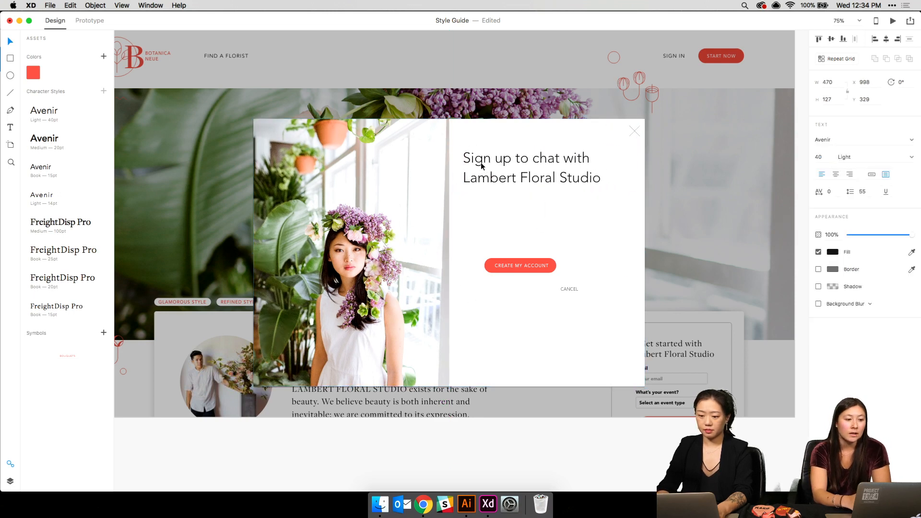
key("shift+Right")
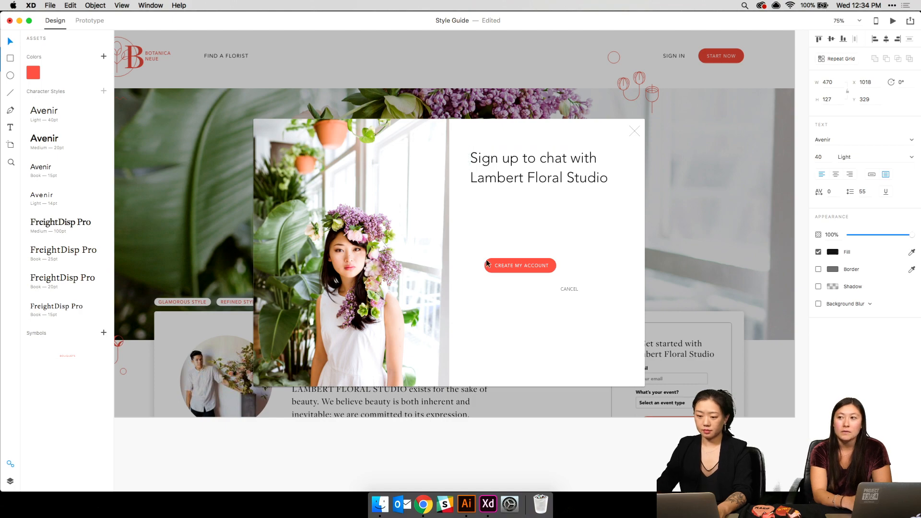
left_click(512, 262)
left_click_drag(512, 261, 495, 288)
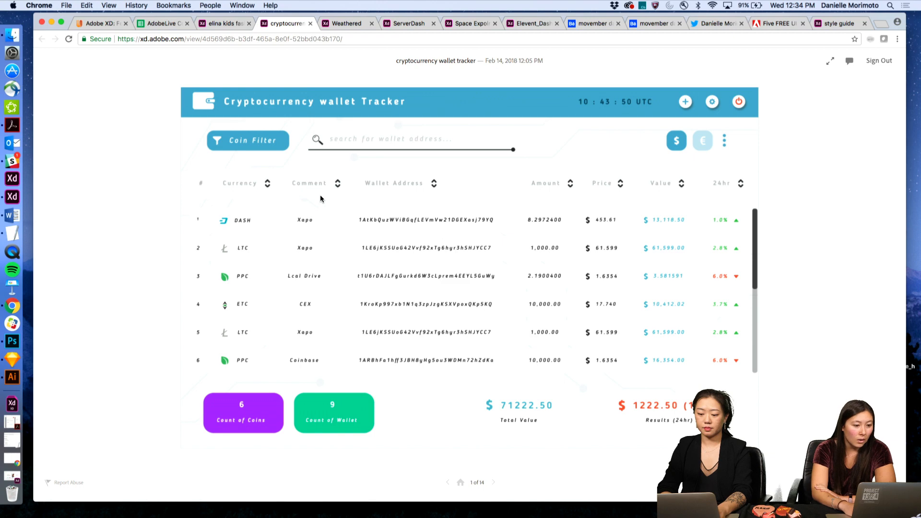
- Reveal the wallet tracker's hotspots, expand row 2, and step to the scrolled wallet list
left_click(379, 339)
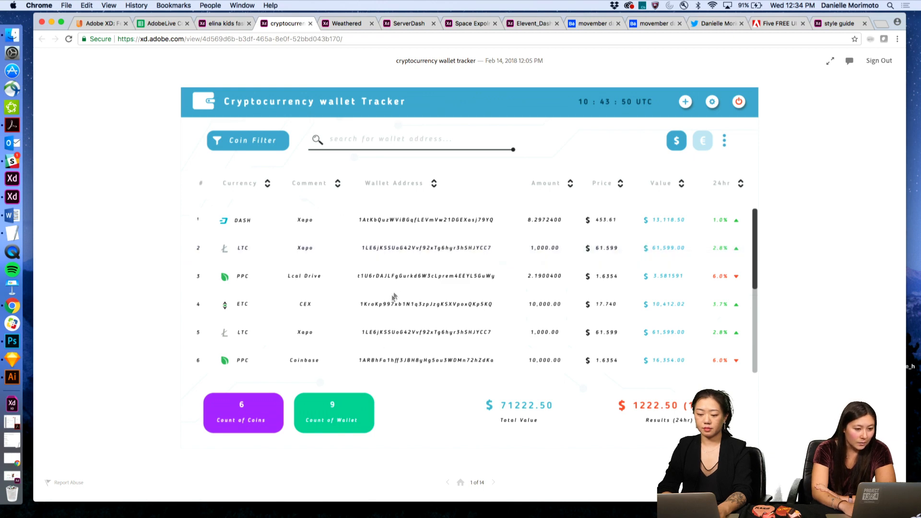
left_click(412, 255)
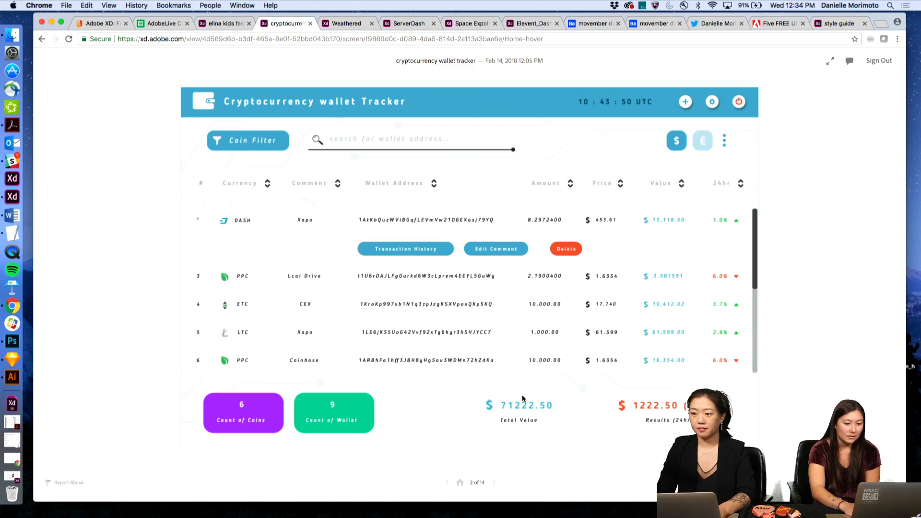
key("Right")
key("Left")
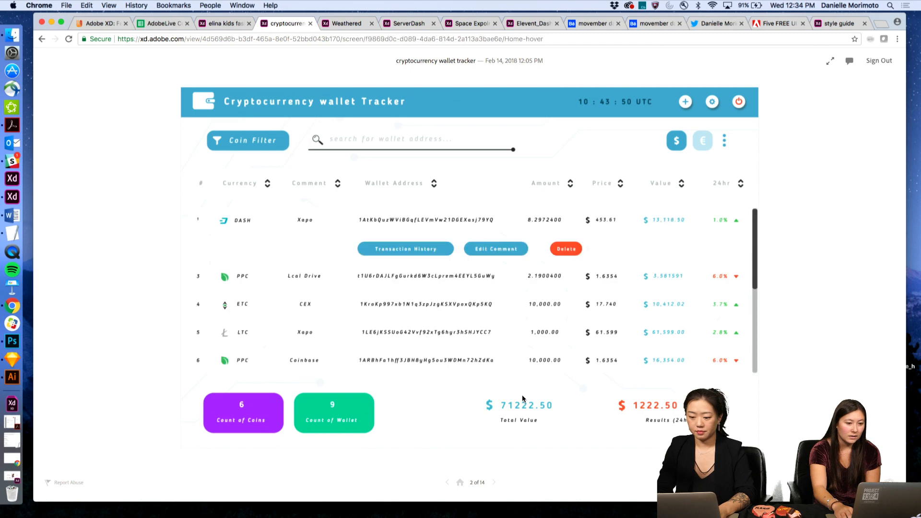
key("Right")
- Search the wallet addresses for LTC, then clear the search to show the full list
left_click(487, 387)
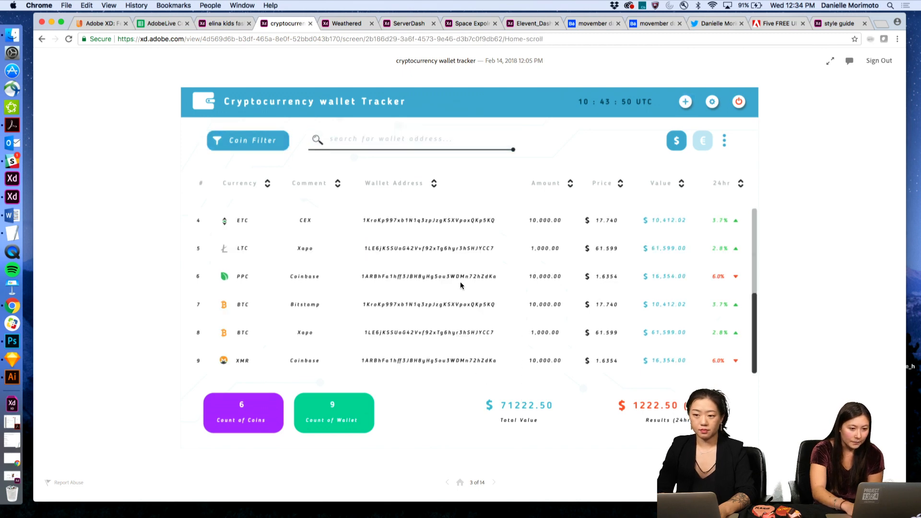
left_click(374, 144)
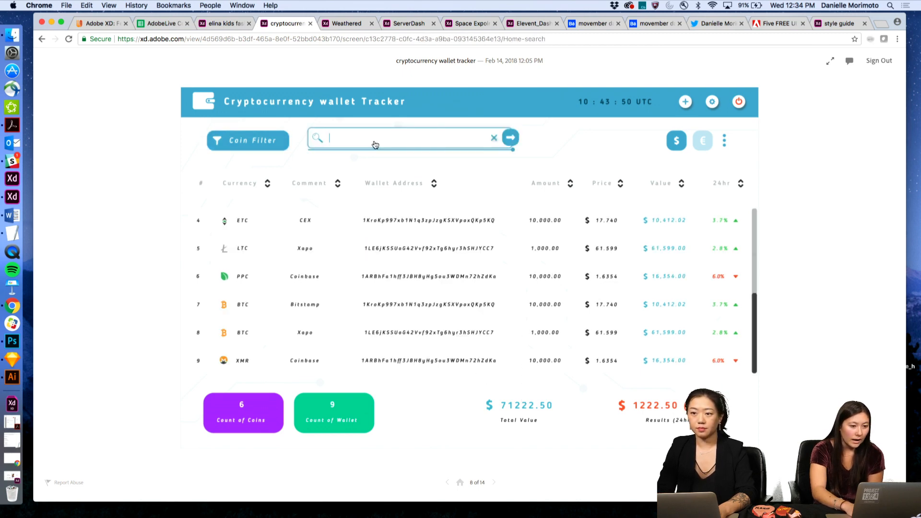
left_click(358, 137)
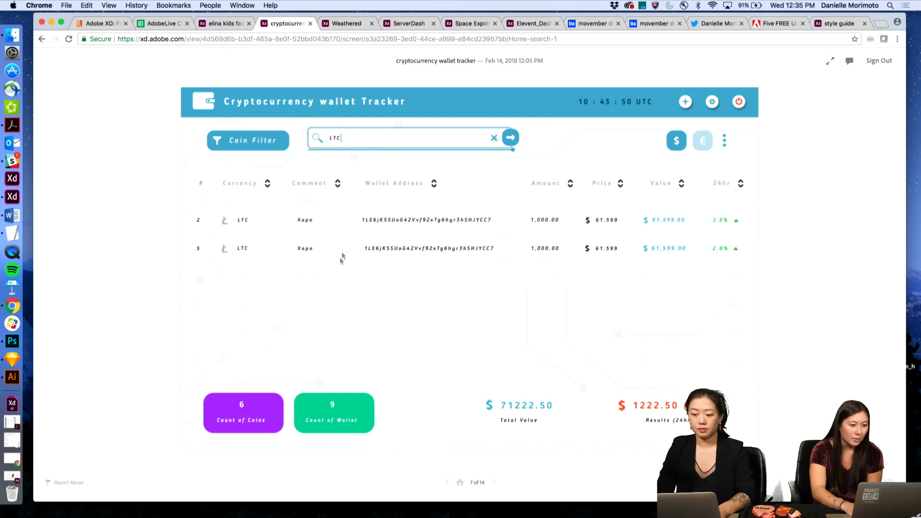
left_click(494, 139)
- Use the coin filter to show only LTC wallets, then close the filter
left_click(571, 327)
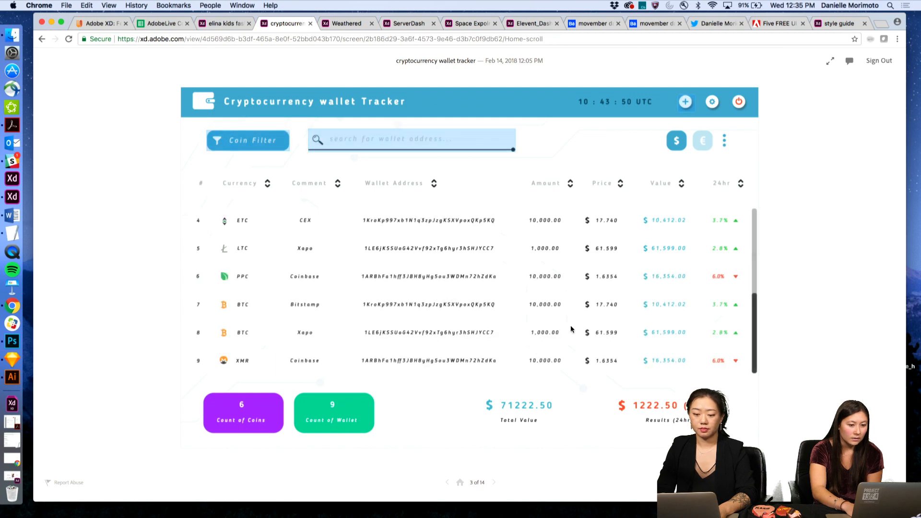
left_click(400, 147)
left_click(433, 254)
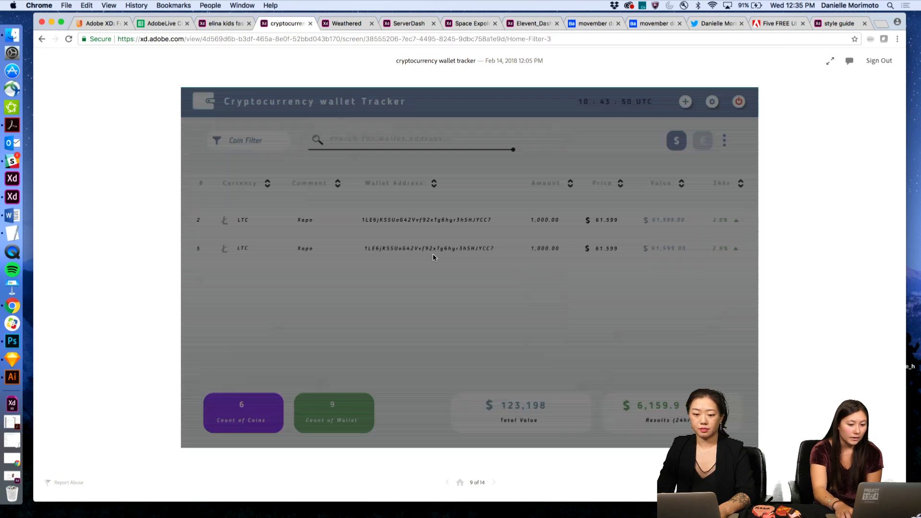
left_click(434, 259)
left_click(434, 259)
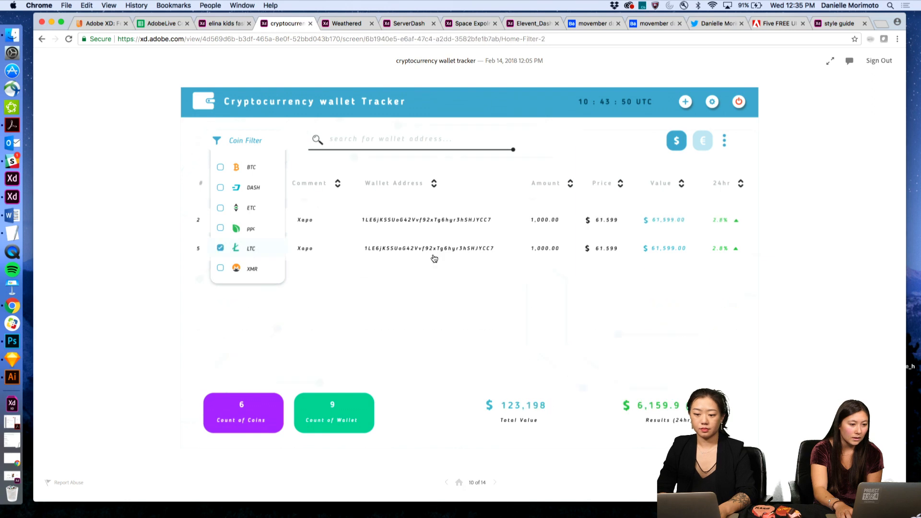
left_click(435, 259)
left_click(236, 144)
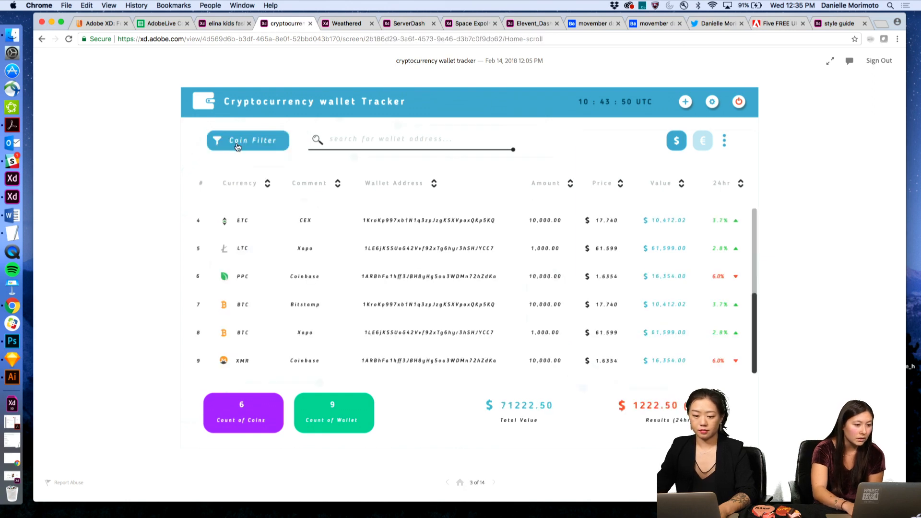
left_click(241, 143)
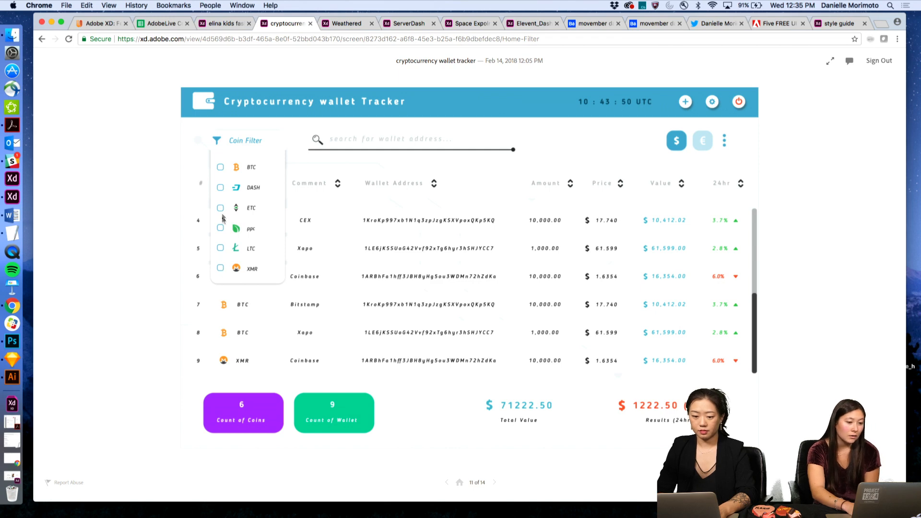
left_click(245, 248)
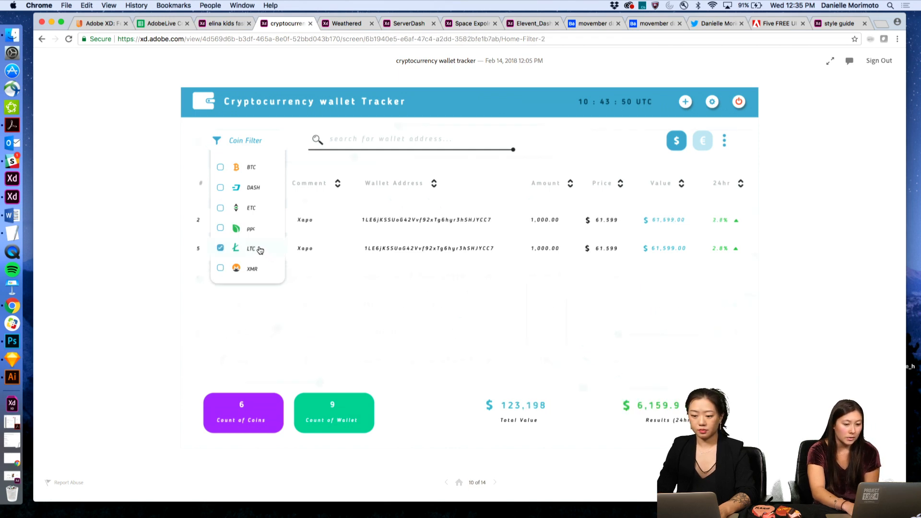
left_click(259, 249)
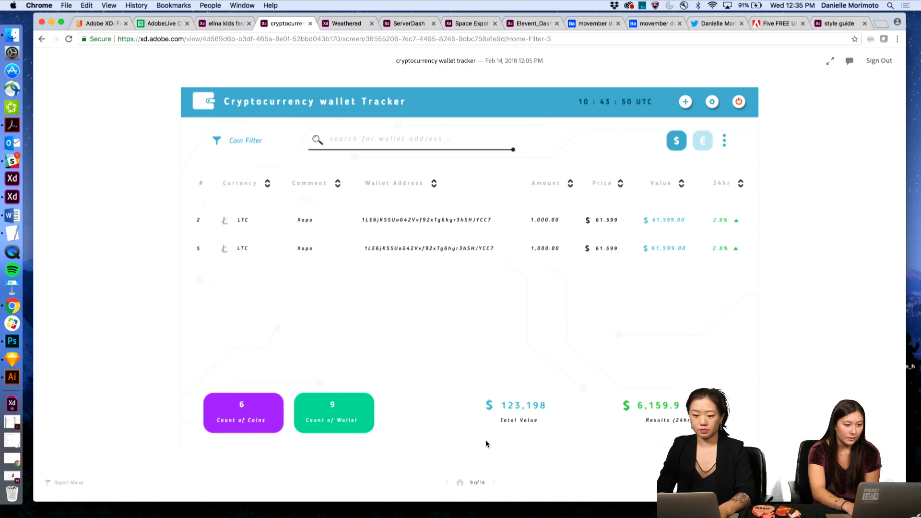
- Confirm deleting the wallet with Yes, then switch to the elina kids fashion design specs
key("Right")
key("Right")
key("Right")
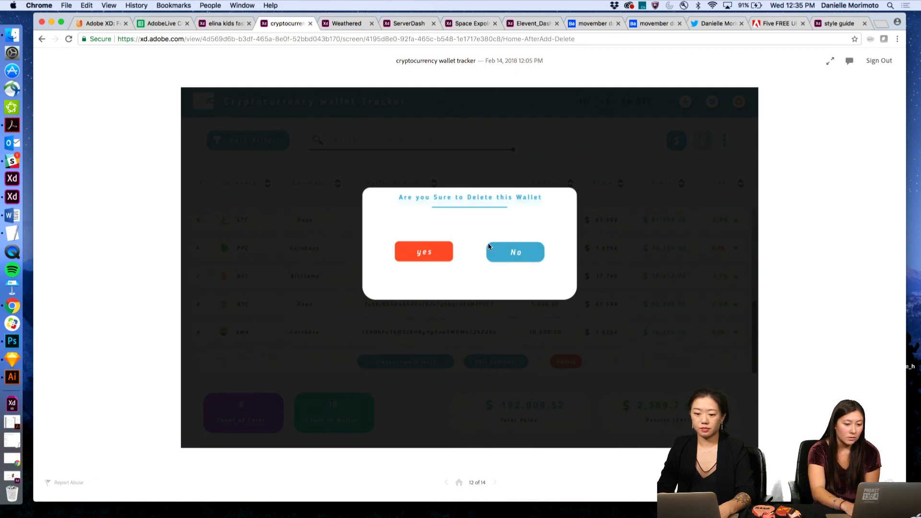
left_click(423, 256)
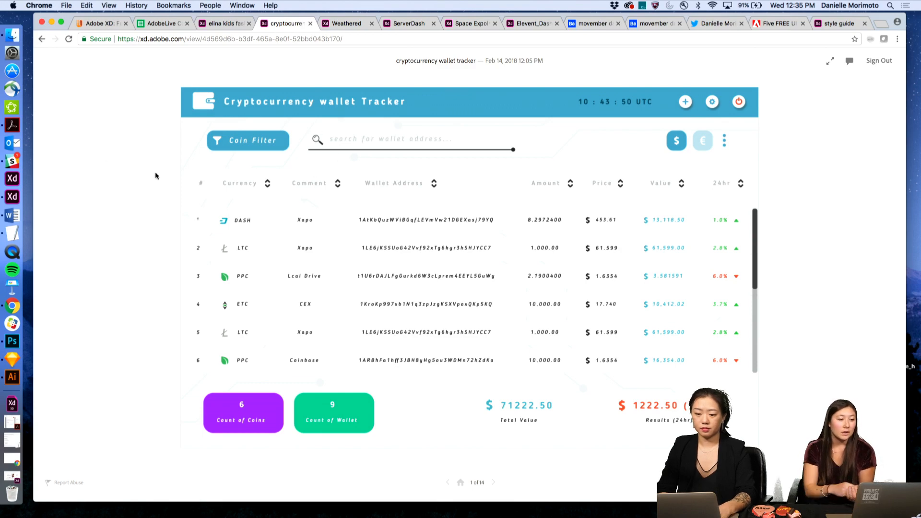
left_click(219, 24)
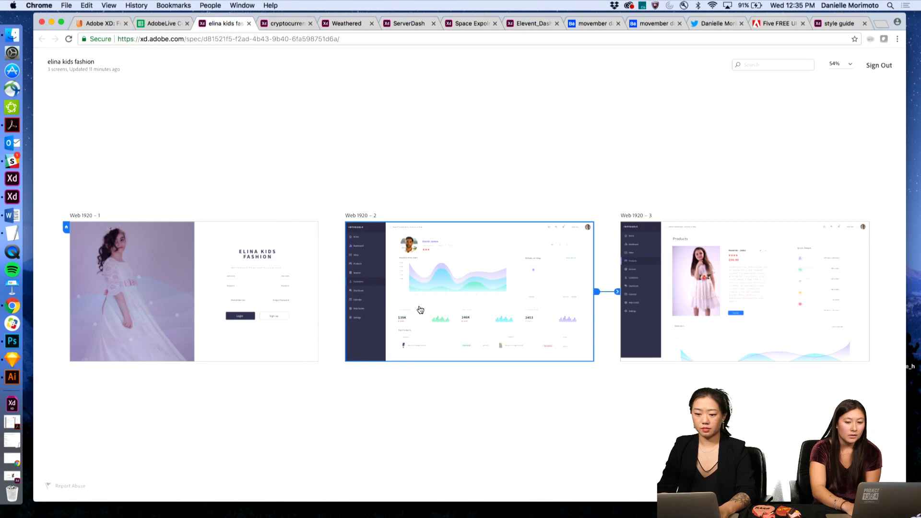
- Inspect the login screen title's size and spacing, then advance through the dashboard to Products
left_click(237, 279)
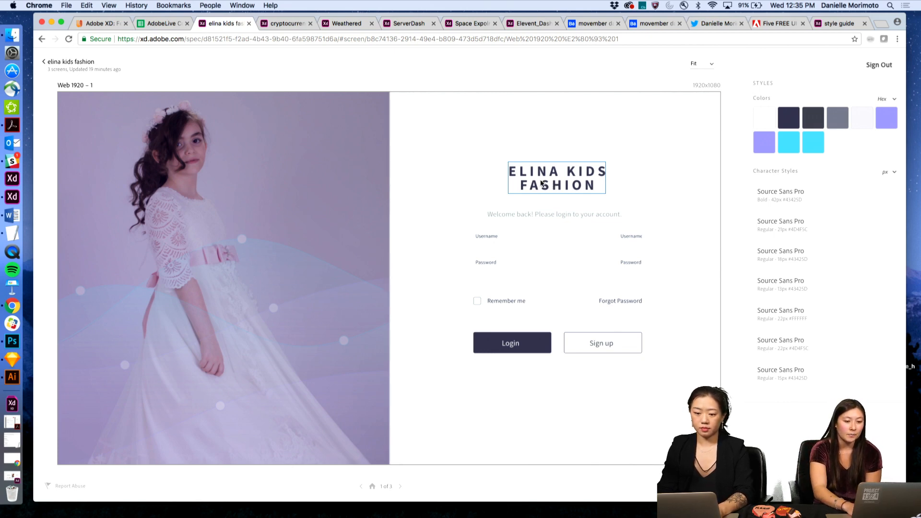
left_click(552, 176)
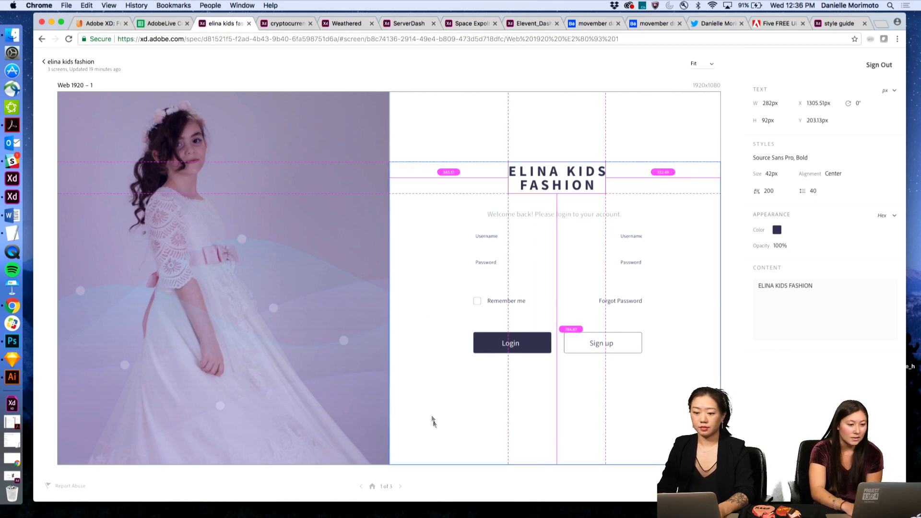
left_click(459, 477)
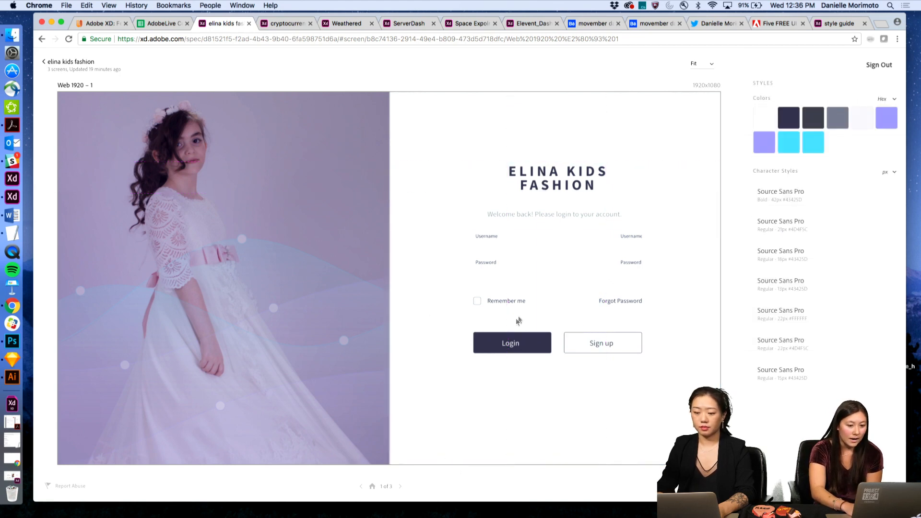
left_click(401, 487)
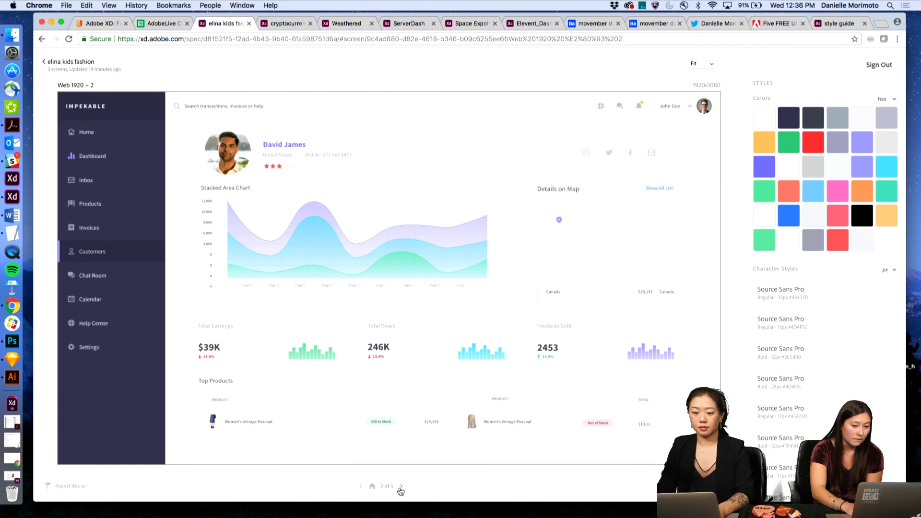
left_click(400, 487)
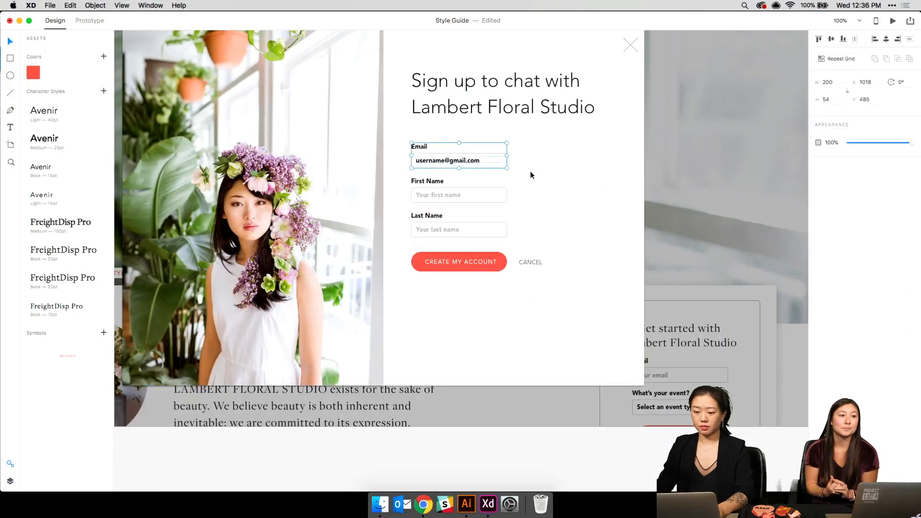
- Delete the Email field group from the sign-up modal
left_click(531, 170)
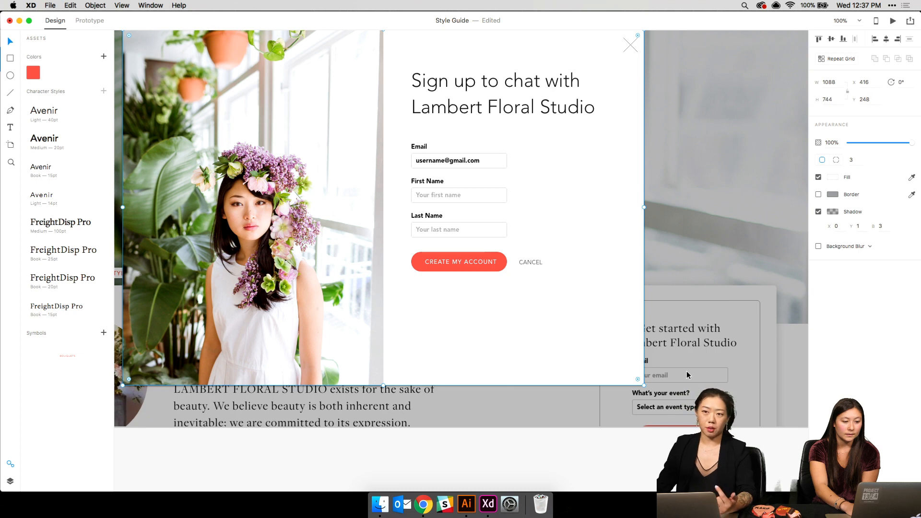
left_click(431, 165)
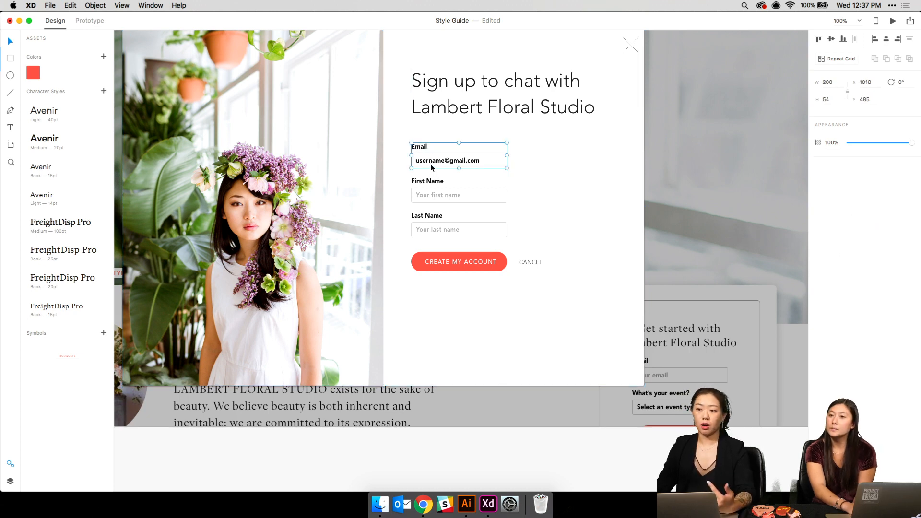
key("Delete")
- Place a new FreightDisp Pro Book 20pt text line below the heading reading 'sd'
left_click(427, 133)
key("t")
left_click(427, 134)
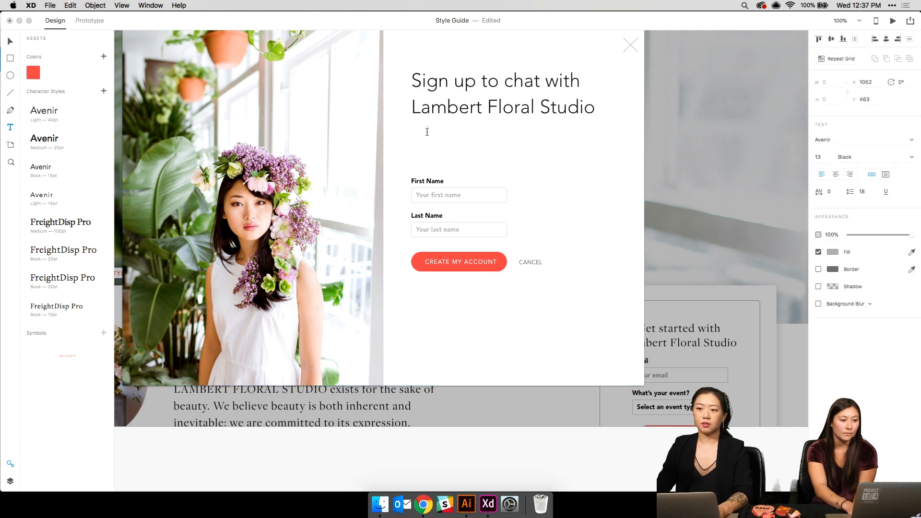
left_click(65, 310)
left_click(74, 283)
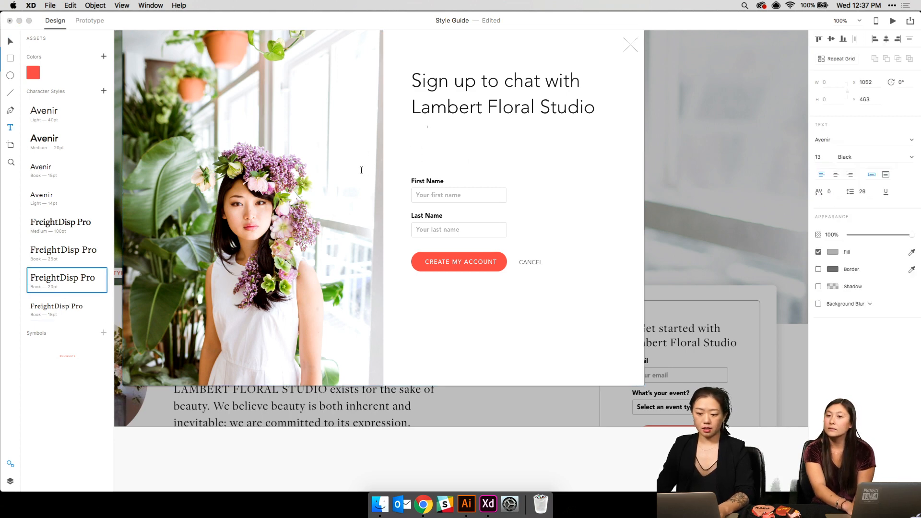
type("sdfa")
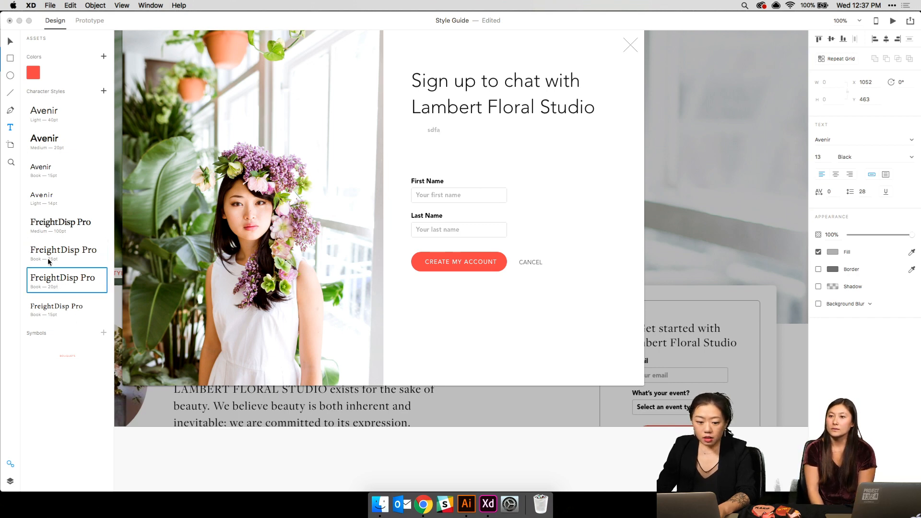
- Apply FreightDisp Pro Book 20pt to the placeholder line and move it under the heading
key("super+a")
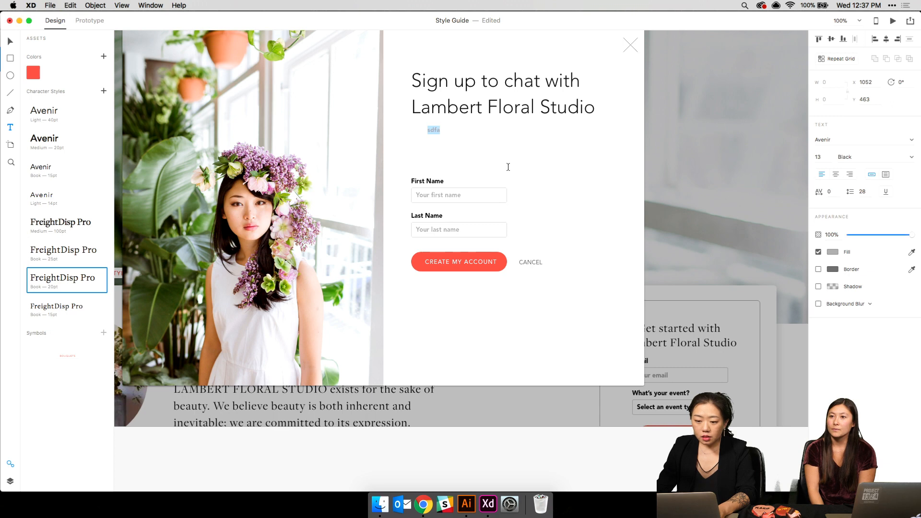
key("Escape")
left_click(65, 282)
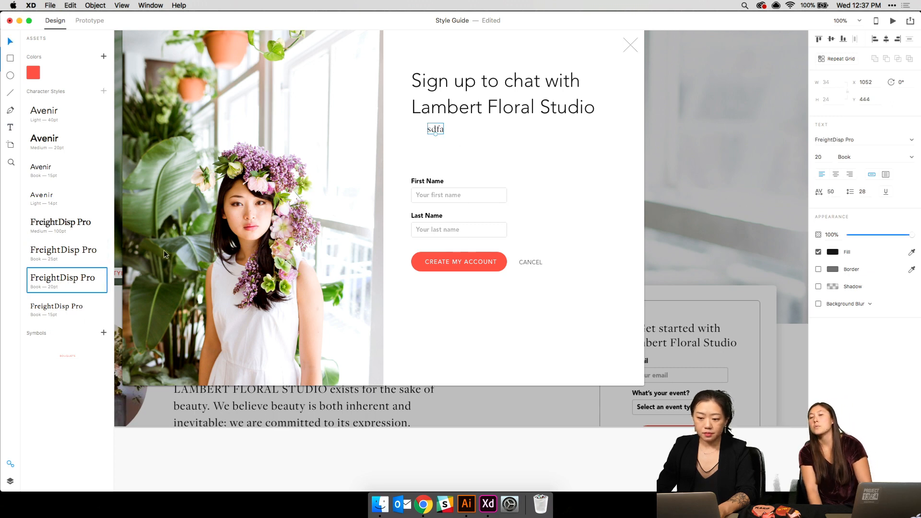
left_click_drag(436, 129, 422, 131)
- Replace the placeholder wording with a sample e-mail address
double_click(423, 131)
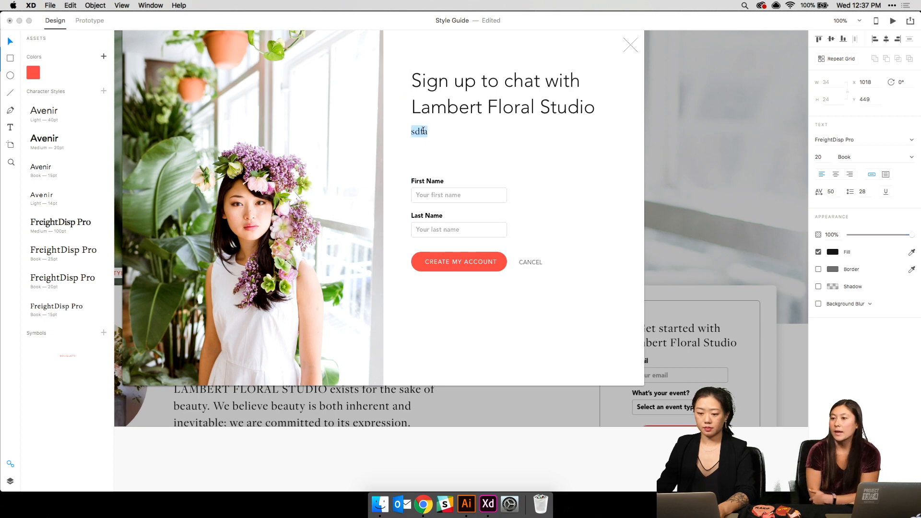
key("BackSpace")
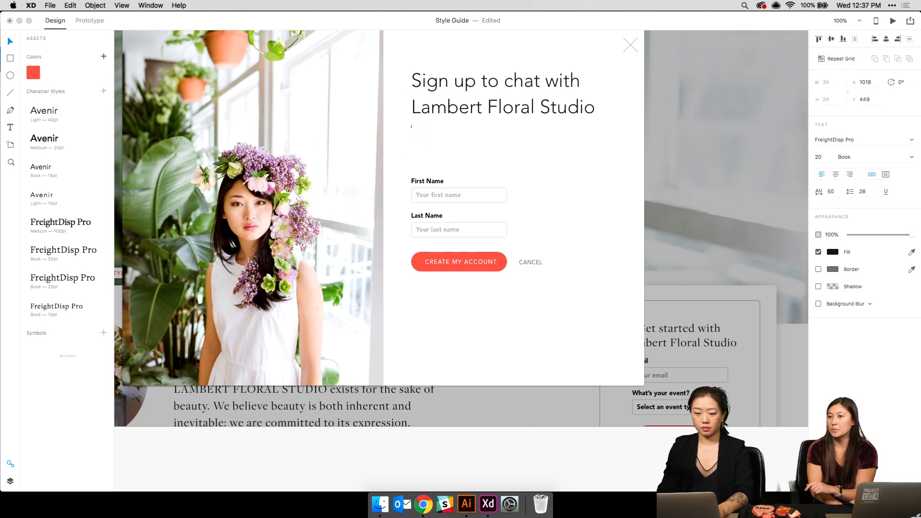
type("usern")
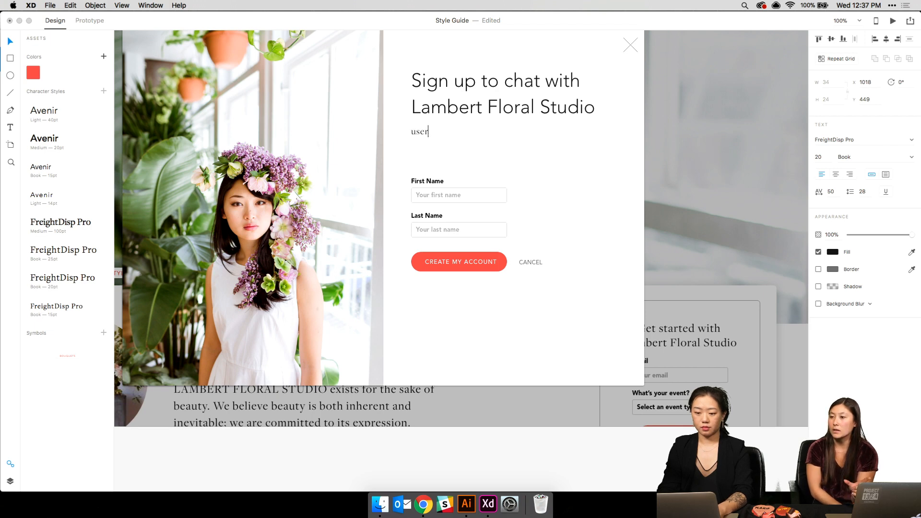
key("BackSpace")
key("BackSpace")
key("BackSpace")
type("ourema")
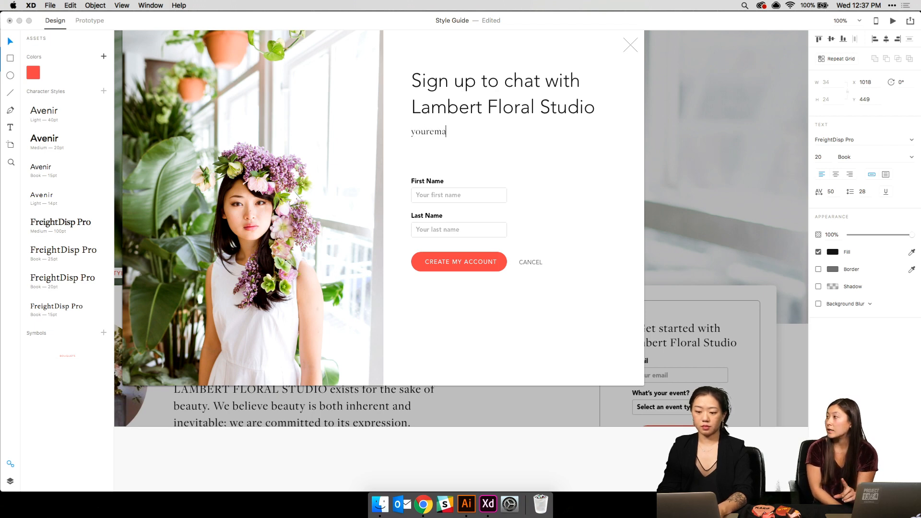
type("il@gmail.com")
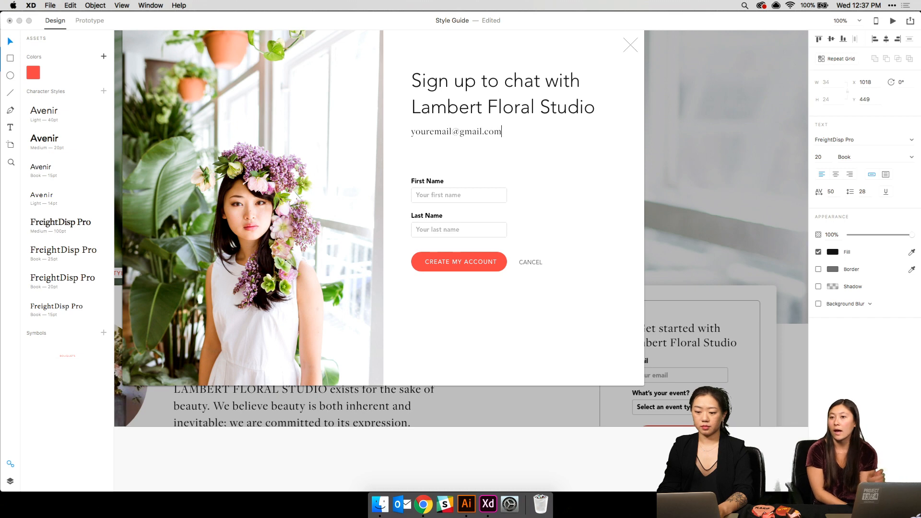
- Lower the address and place an Avenir Light 14pt copy just above it
left_click(542, 142)
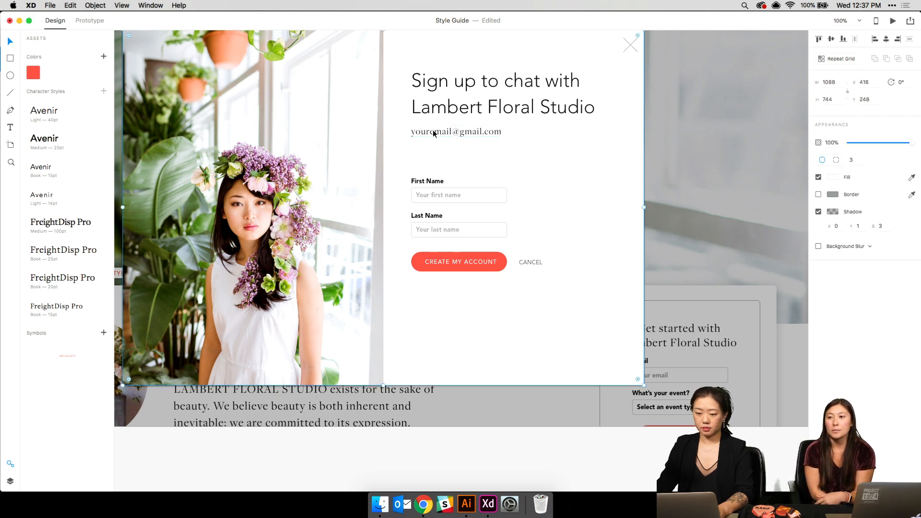
left_click_drag(438, 137, 436, 145)
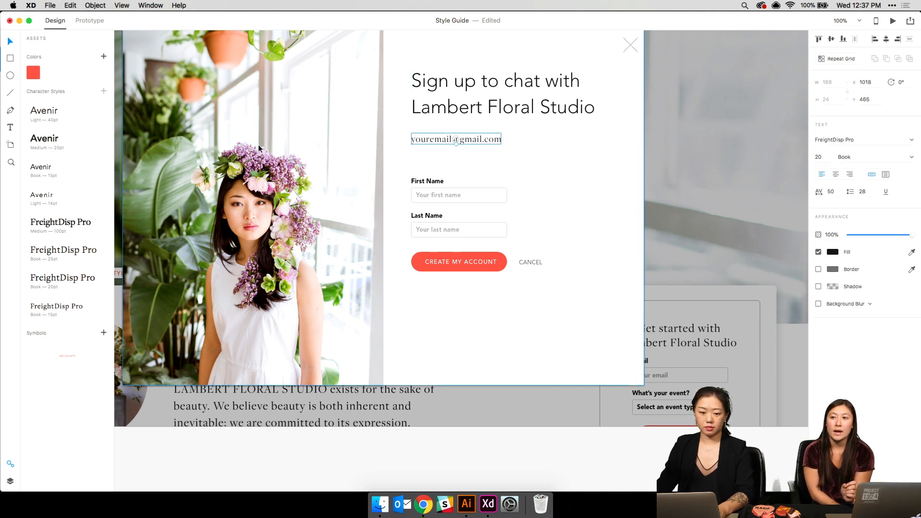
left_click(58, 195)
left_click_drag(477, 137, 478, 128)
- Retype the Avenir line as 'CREATING AN ACCOUNT WITH' and restyle the address Avenir Book 15pt
double_click(468, 128)
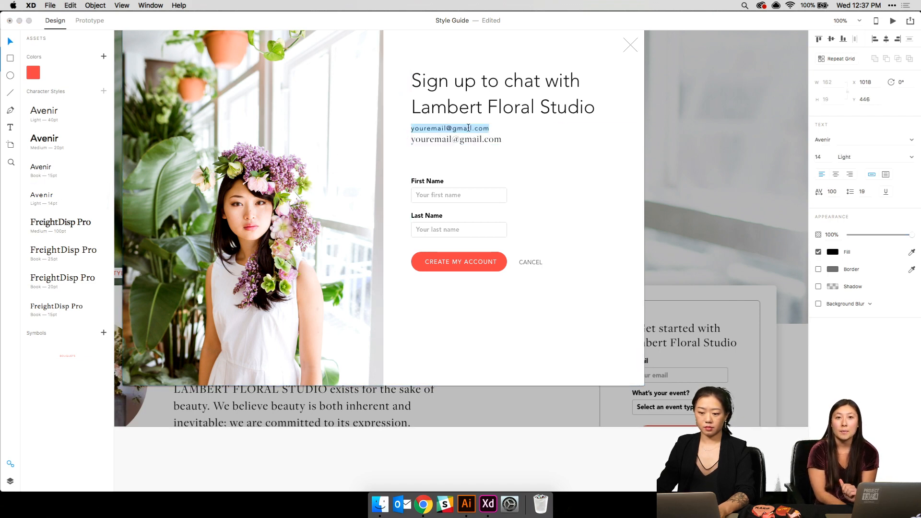
type("CREATING")
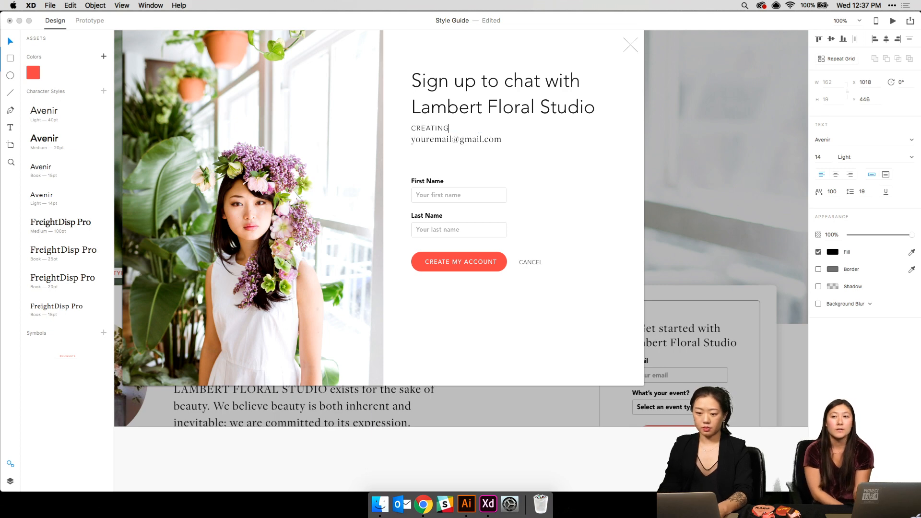
type(" AN CCO")
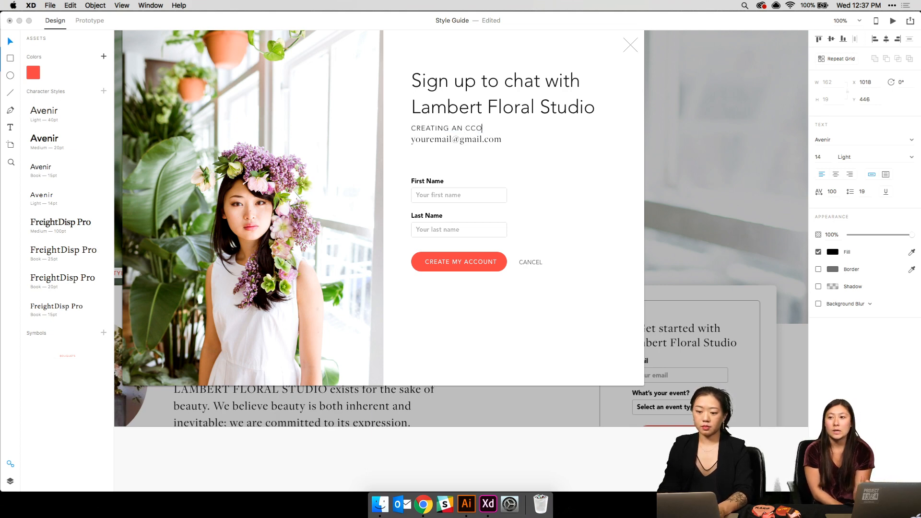
key("BackSpace")
key("BackSpace")
key("BackSpace")
type("ACCOUNT WITH")
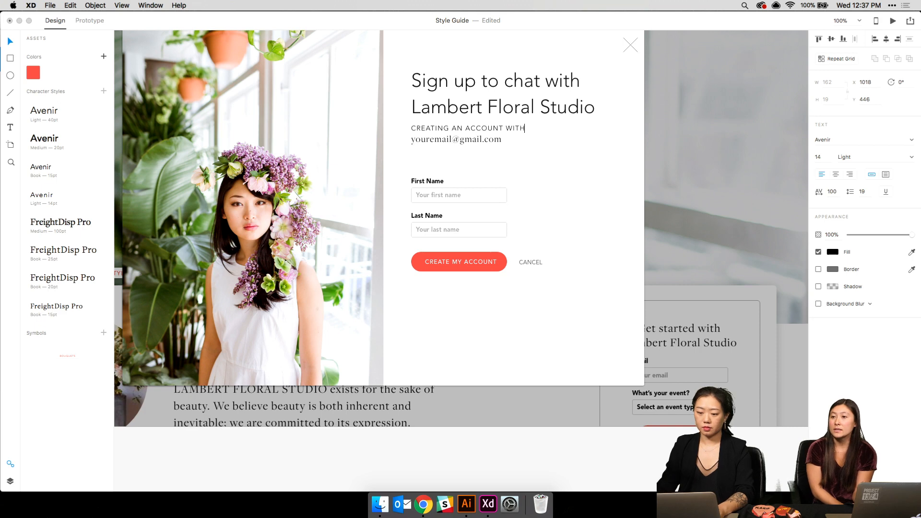
left_click(495, 150)
left_click(483, 142)
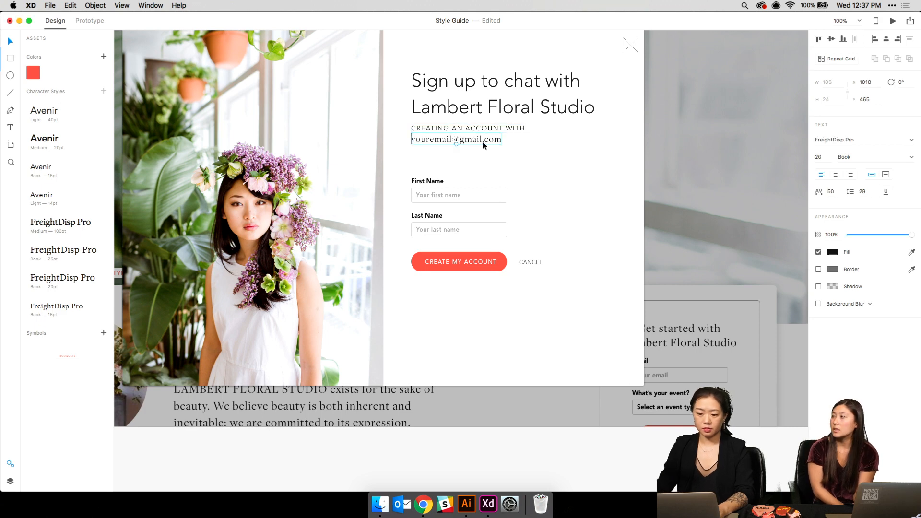
left_click(50, 122)
left_click(62, 170)
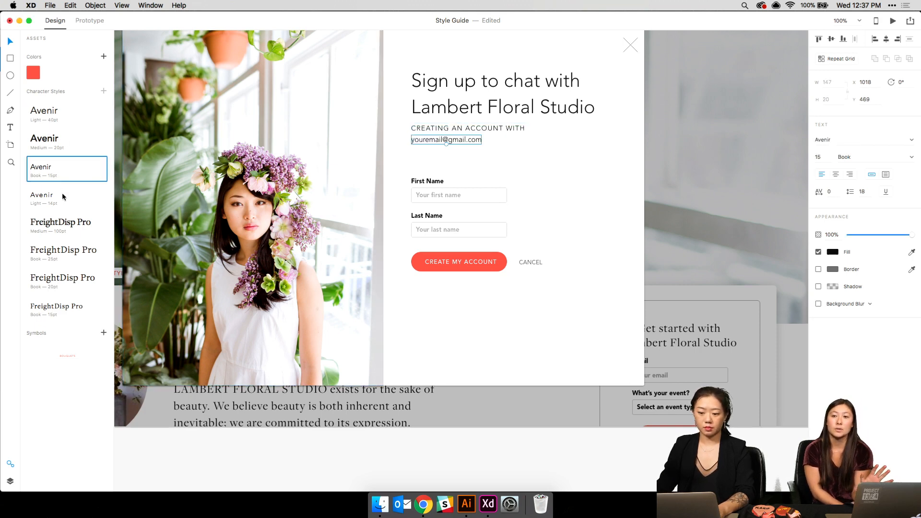
left_click(506, 127, "shift")
left_click_drag(471, 128, 470, 133)
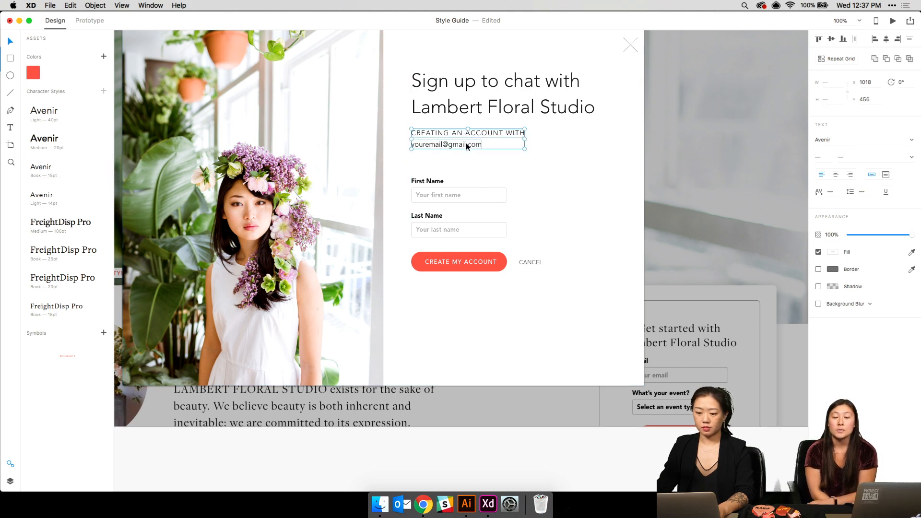
- Delete the separate address text and add the user's e-mail on a second caption line
double_click(468, 144)
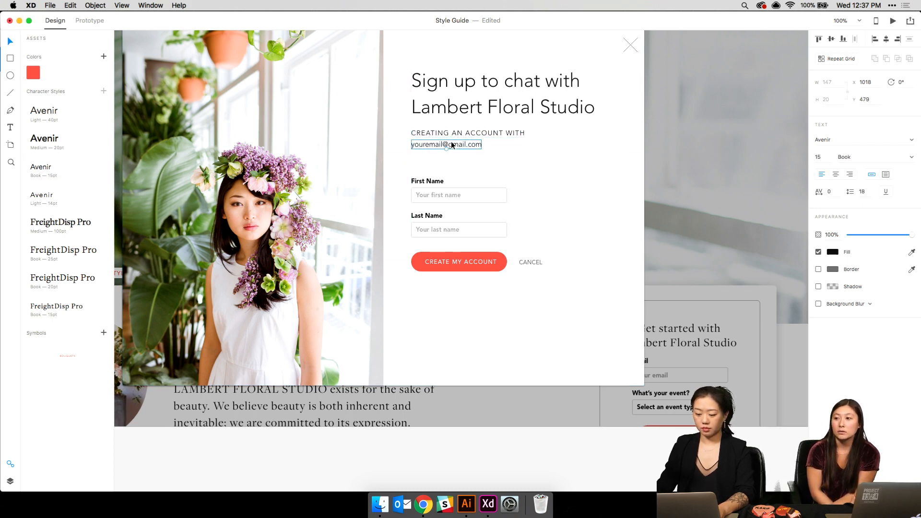
key("BackSpace")
double_click(468, 134)
left_click(523, 132)
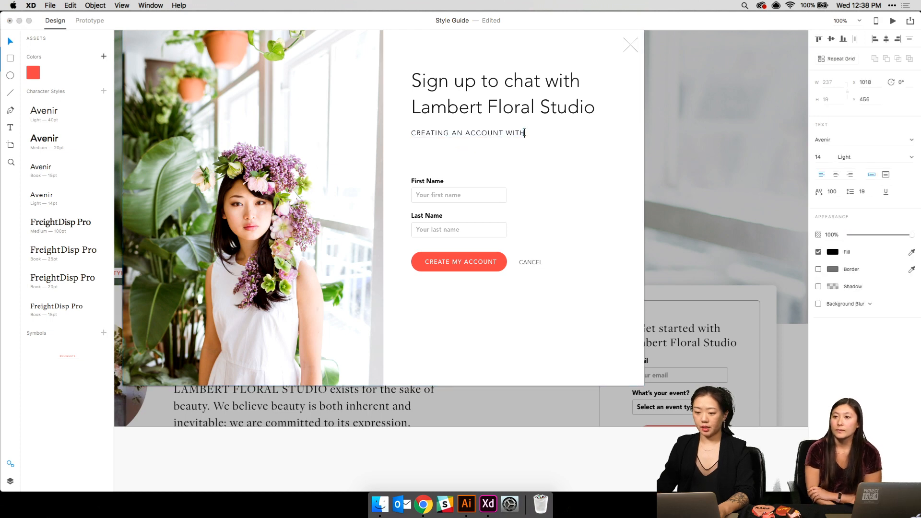
key("Return")
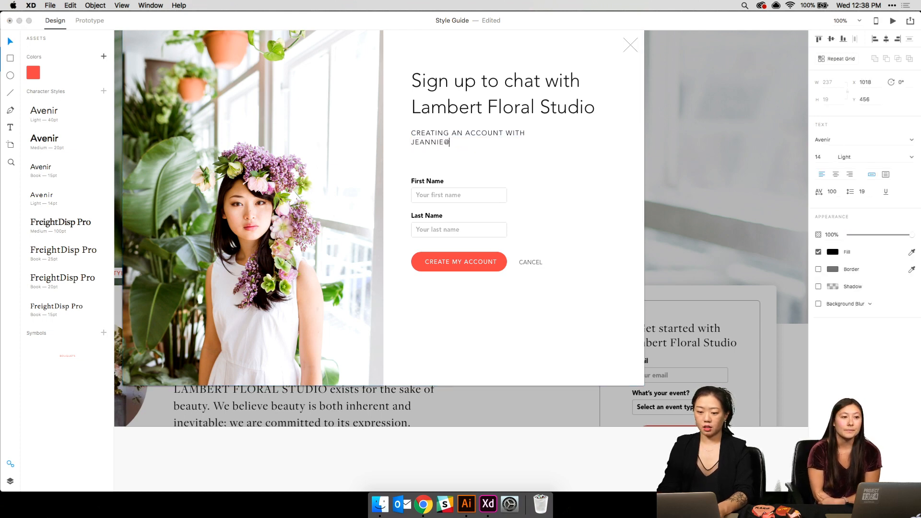
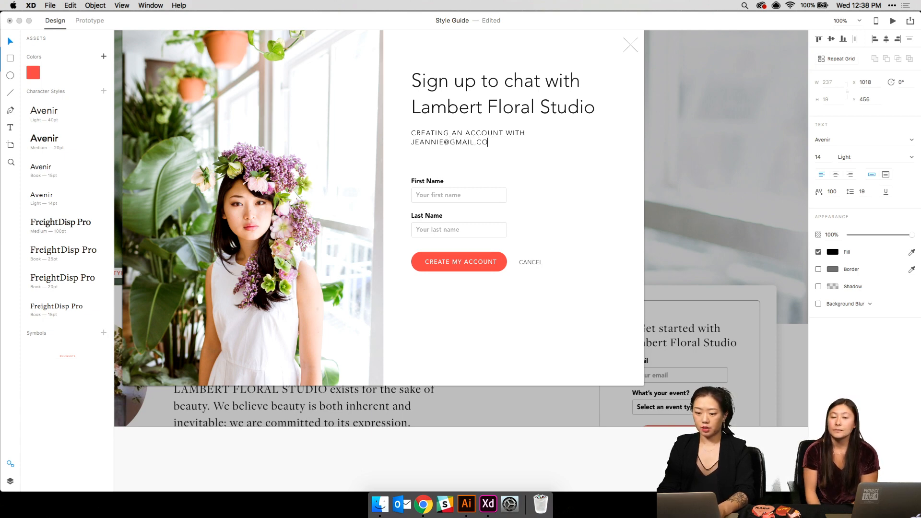
key("Escape")
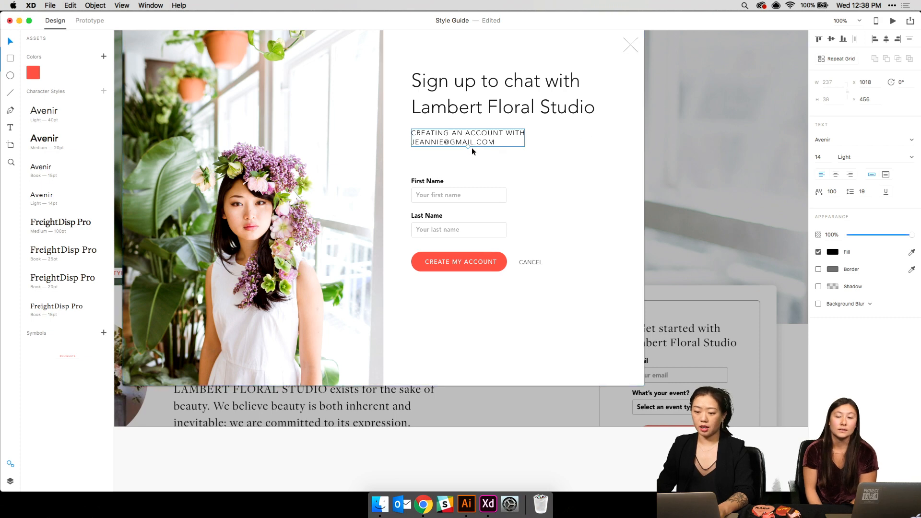
left_click_drag(468, 147, 402, 146)
key("super+z")
- Set the address line to Heavy weight and retype the e-mail address in lowercase
double_click(478, 145)
left_click(864, 160)
type("Book")
key("Return")
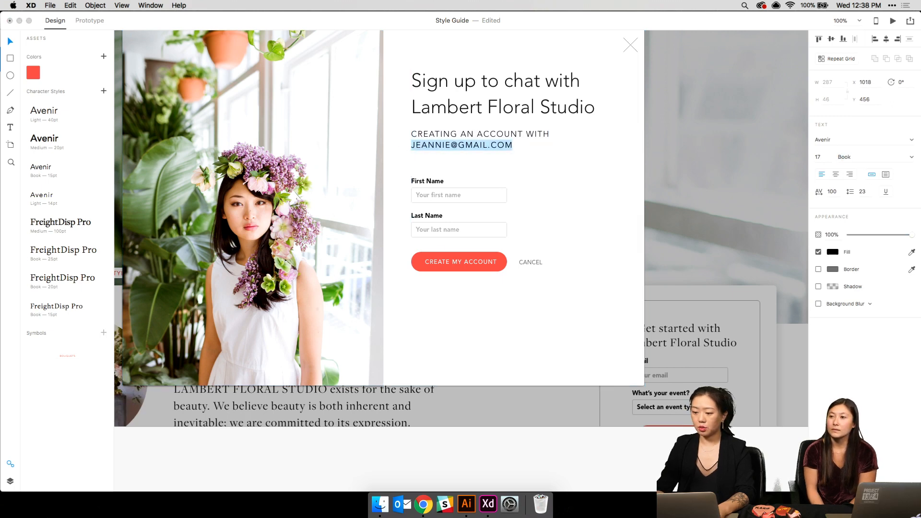
left_click(912, 162)
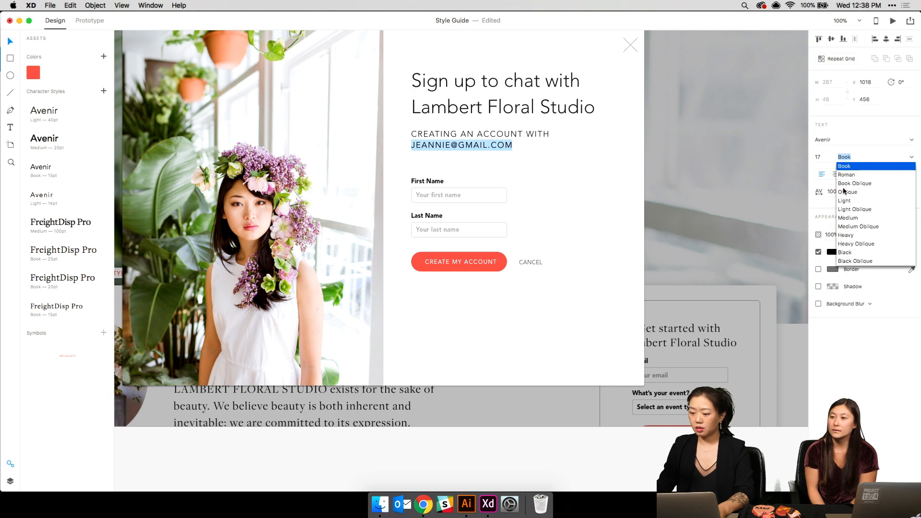
left_click(846, 235)
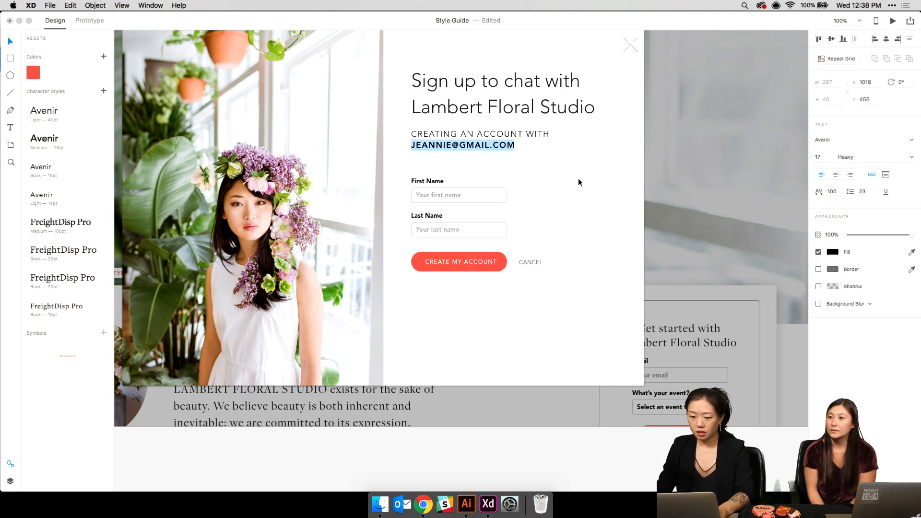
left_click_drag(516, 145, 390, 144)
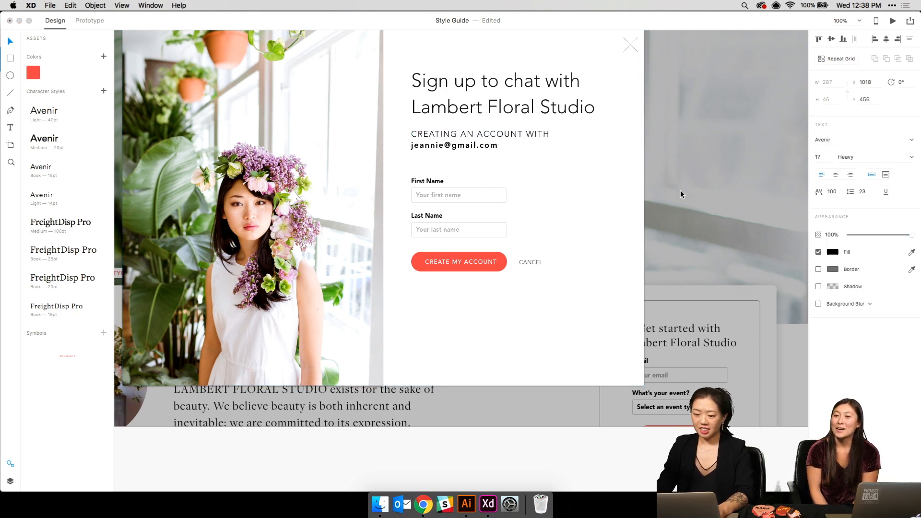
key("Escape")
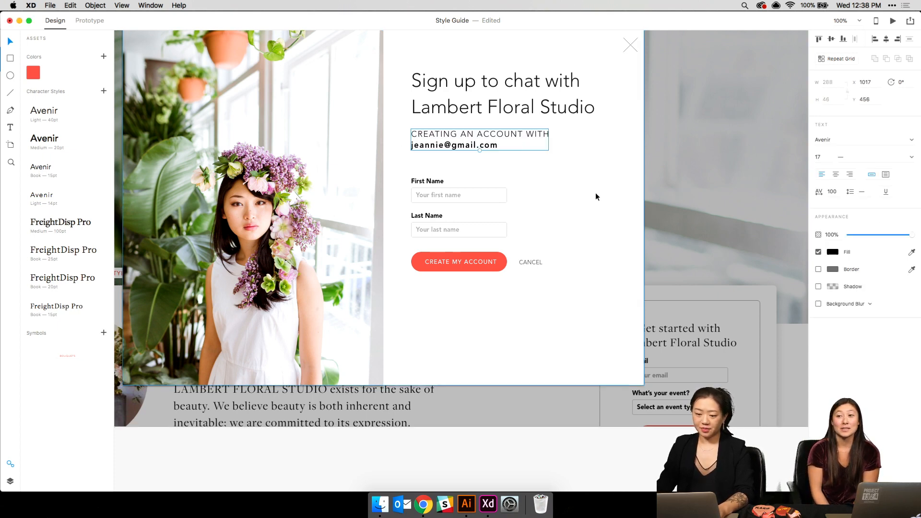
- Move the First and Last Name fields up and align CANCEL with Create My Account
left_click(431, 196)
left_click(431, 231, "shift")
left_click_drag(431, 232, 431, 216)
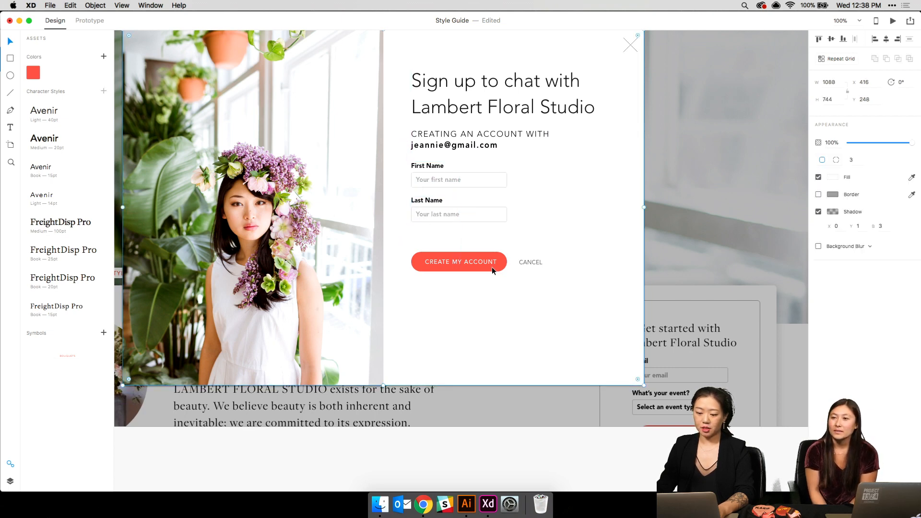
left_click_drag(486, 259, 476, 267)
left_click_drag(534, 264, 533, 269)
- Copy the Static checkbox sample from the UI Elements board
key("super+minus")
key("super+minus")
key("super+minus")
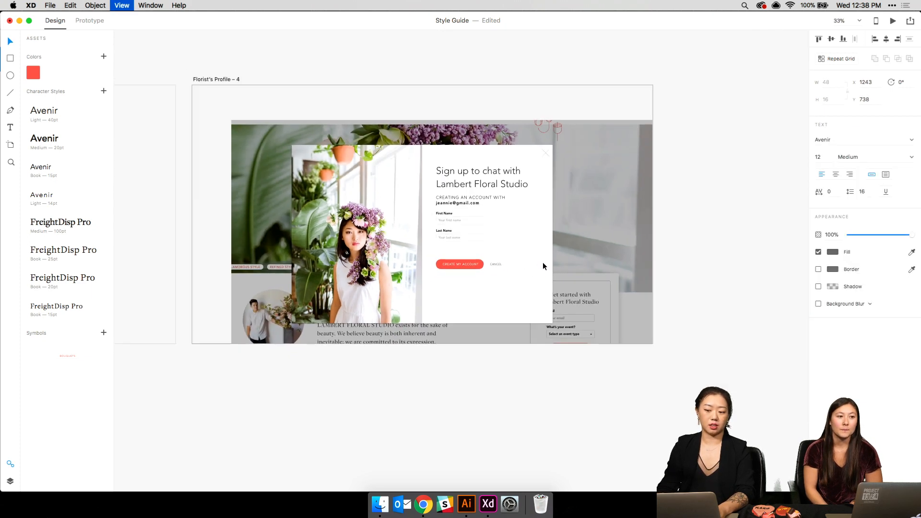
scroll(543, 263, "up", 15)
scroll(542, 262, "left", 4)
scroll(543, 262, "down", 6)
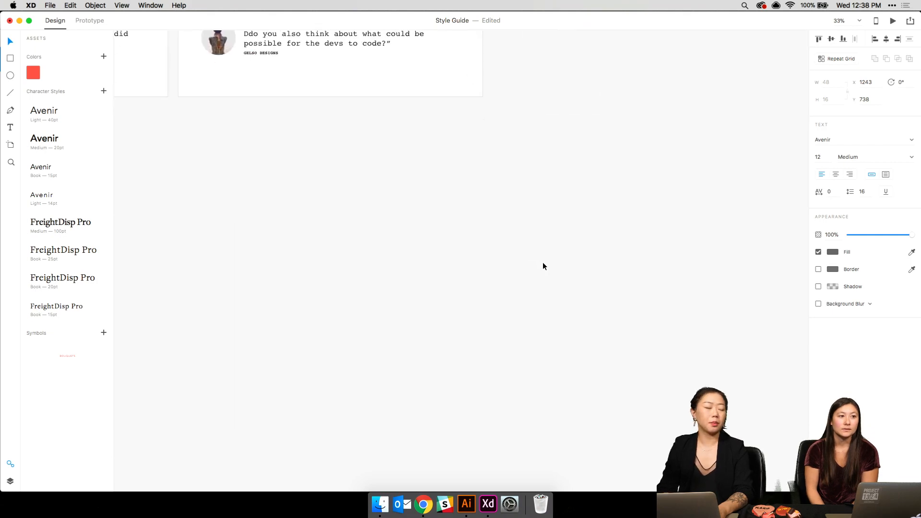
scroll(542, 262, "up", 12)
scroll(543, 262, "up", 5)
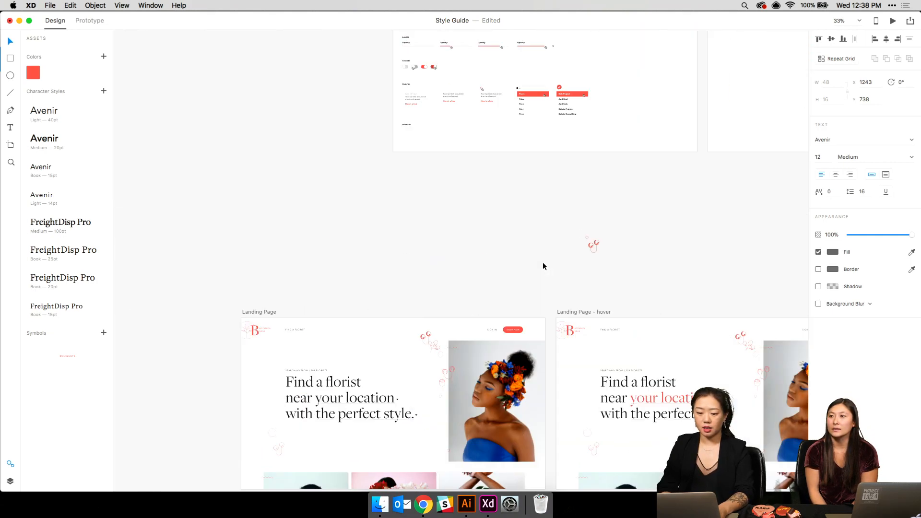
scroll(543, 262, "up", 5)
scroll(542, 262, "down", 15)
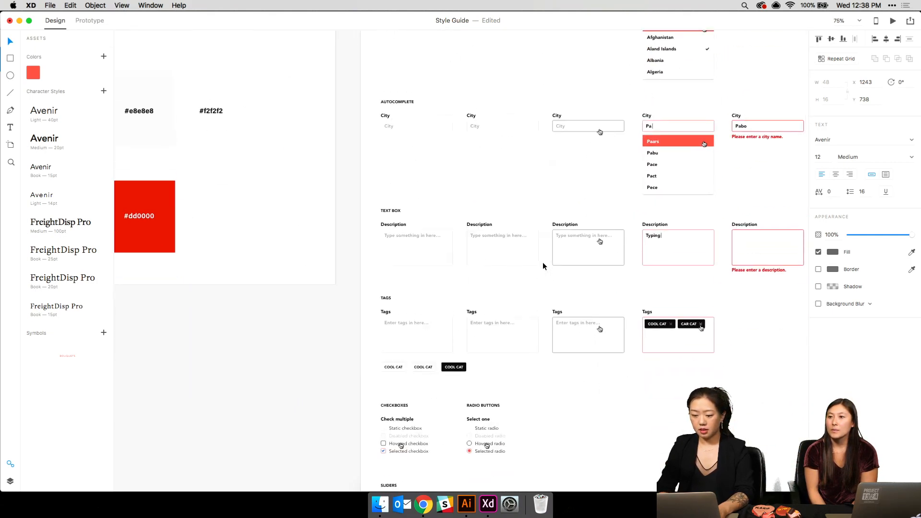
scroll(542, 262, "up", 5)
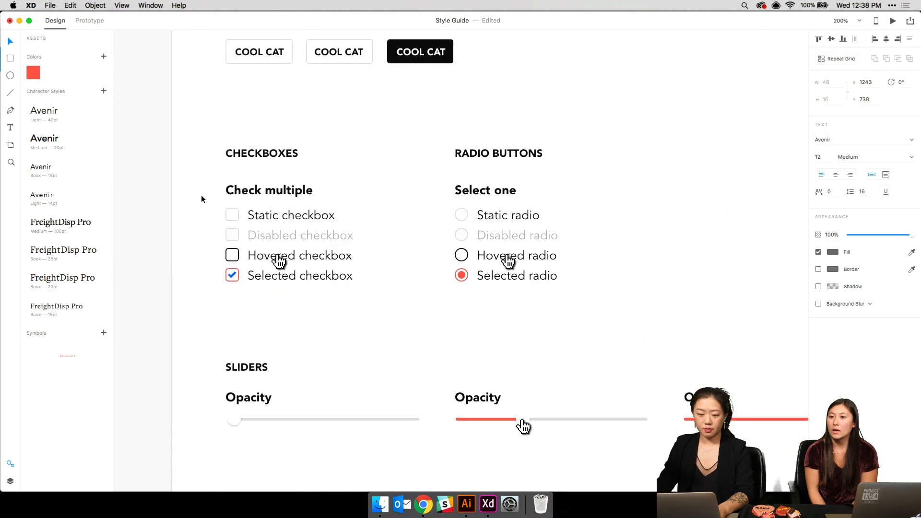
left_click(262, 218)
key("super+minus")
key("super+minus")
key("super+minus")
key("super+minus")
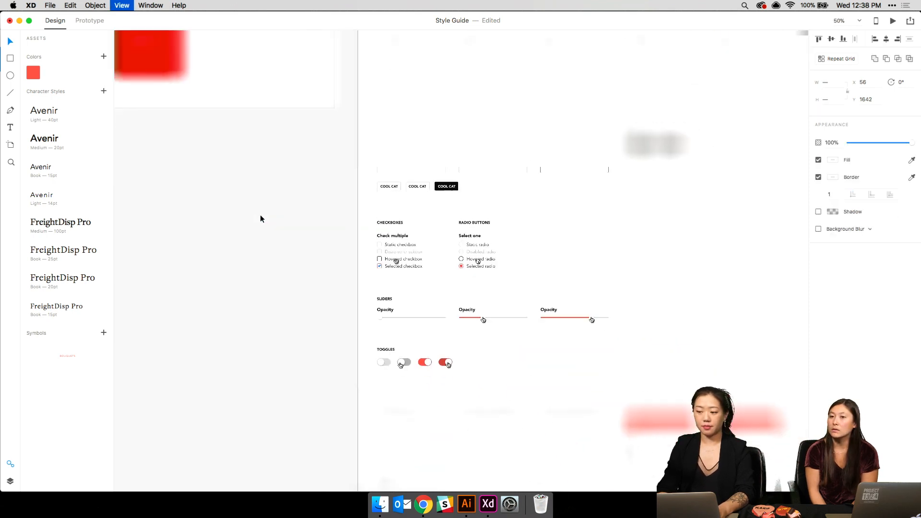
- Paste the checkbox under Last Name and relabel it 'I agree to Botanica Neue's terms and services'
scroll(266, 228, "down", 15)
scroll(266, 227, "right", 5)
scroll(266, 231, "down", 20)
scroll(267, 231, "right", 5)
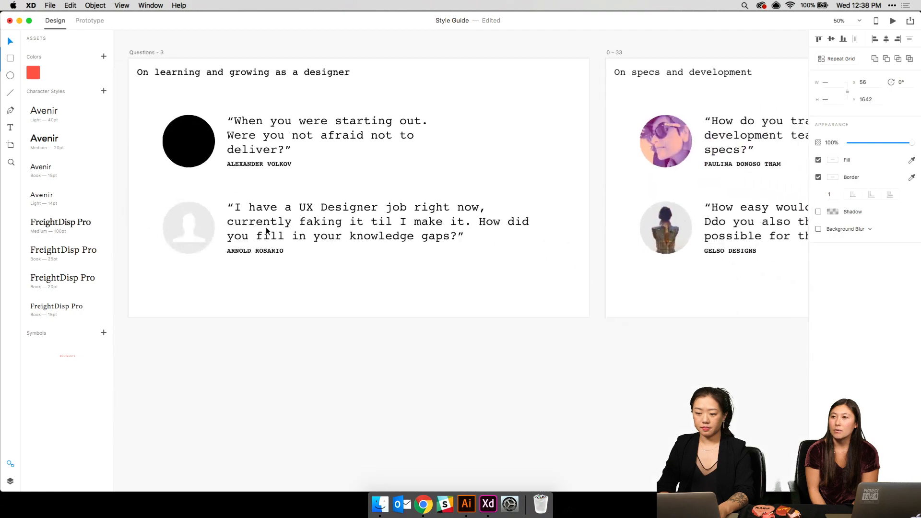
scroll(266, 226, "down", 20)
scroll(266, 227, "right", 5)
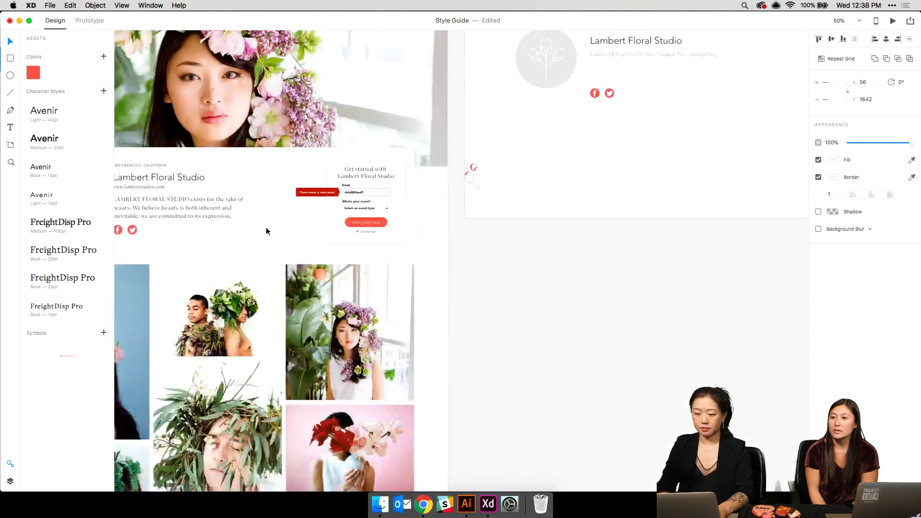
scroll(266, 231, "left", 8)
scroll(265, 232, "up", 1)
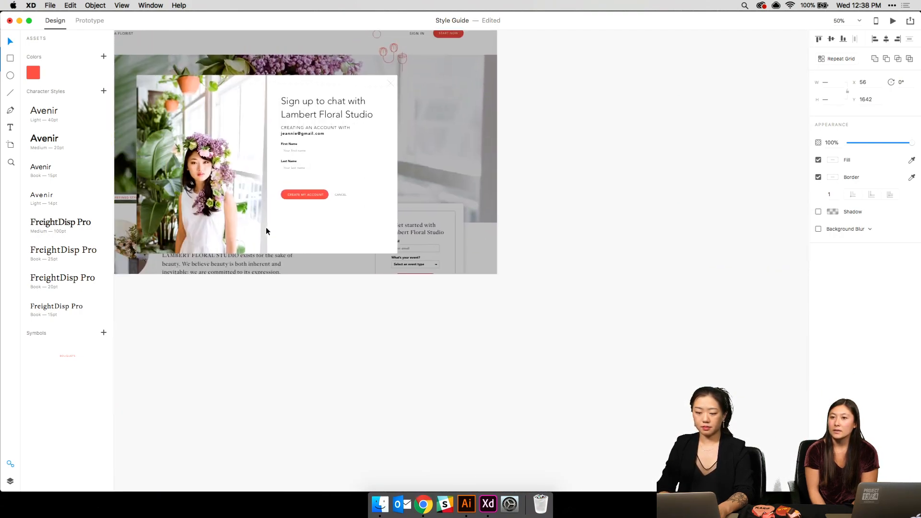
key("super+plus")
key("super+plus")
scroll(266, 232, "left", 10)
scroll(266, 231, "up", 1)
scroll(266, 226, "up", 3)
scroll(266, 227, "right", 1)
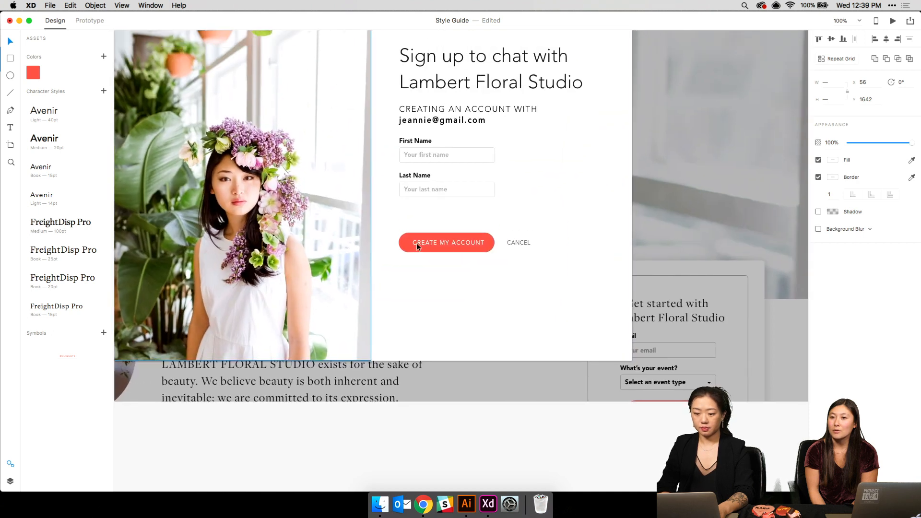
key("super+v")
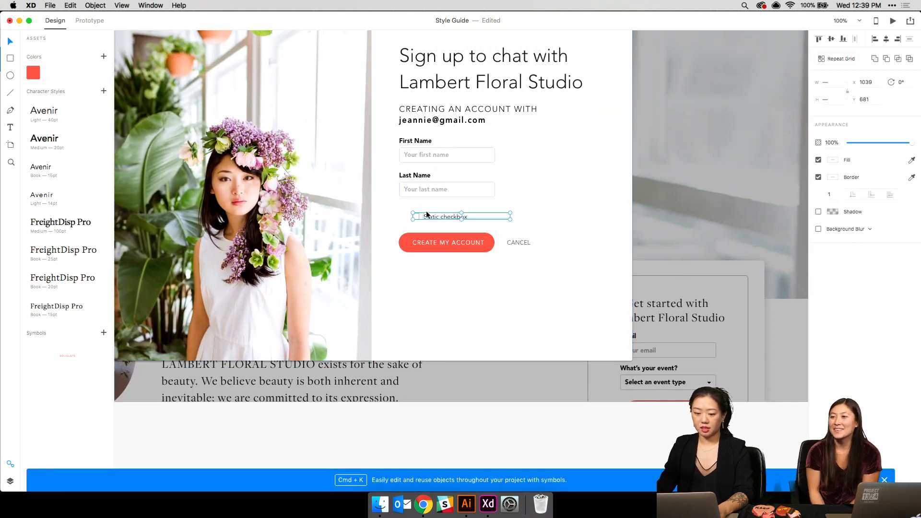
left_click_drag(440, 215, 427, 210)
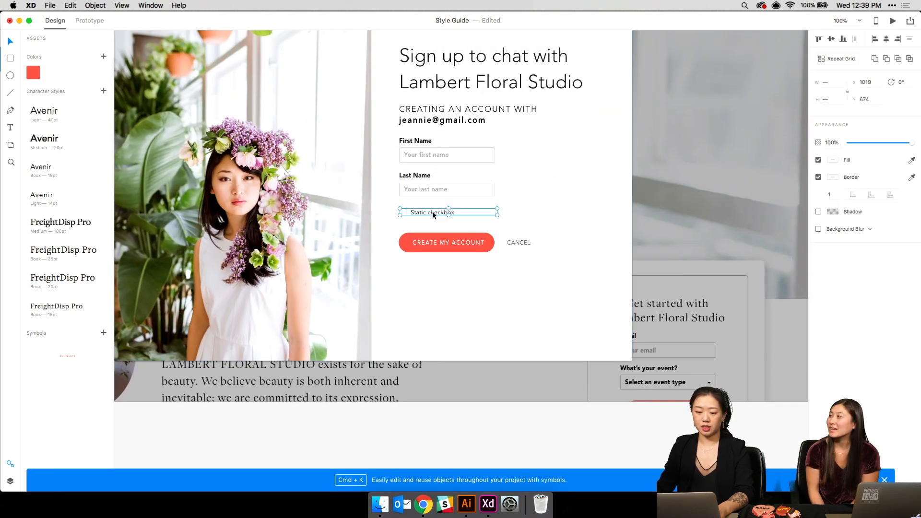
double_click(433, 211)
type("I agree to")
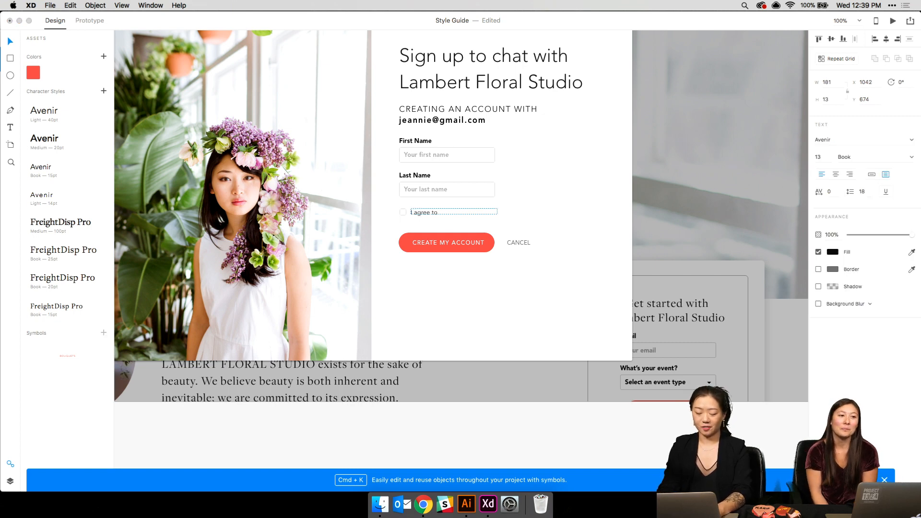
type(" Botan")
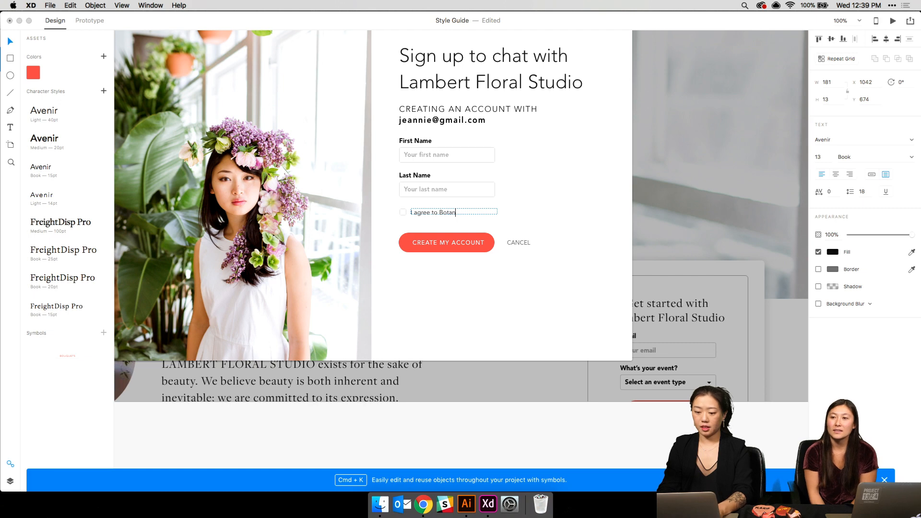
type("ica Neue's ")
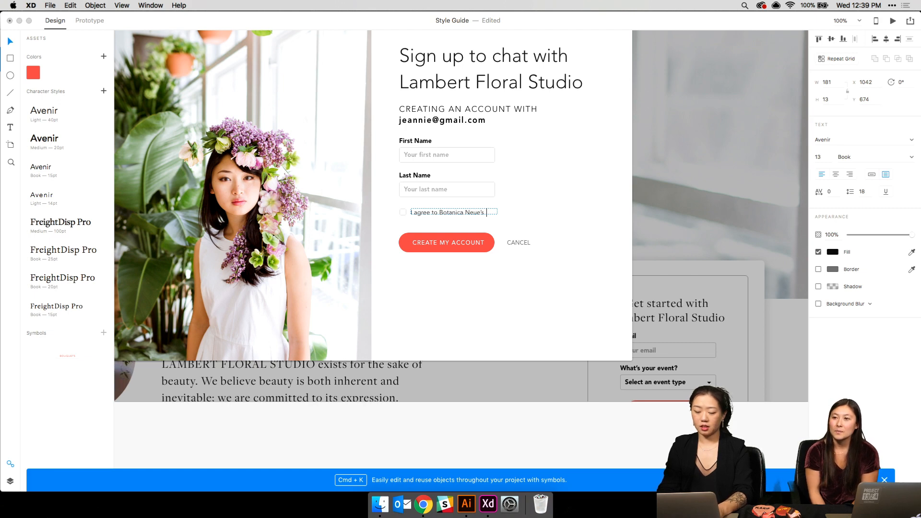
type("terms and")
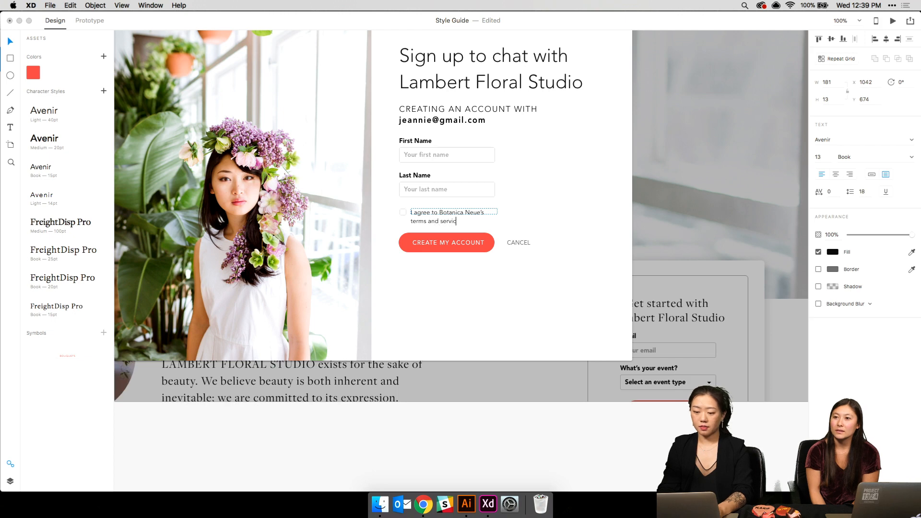
type(" services.")
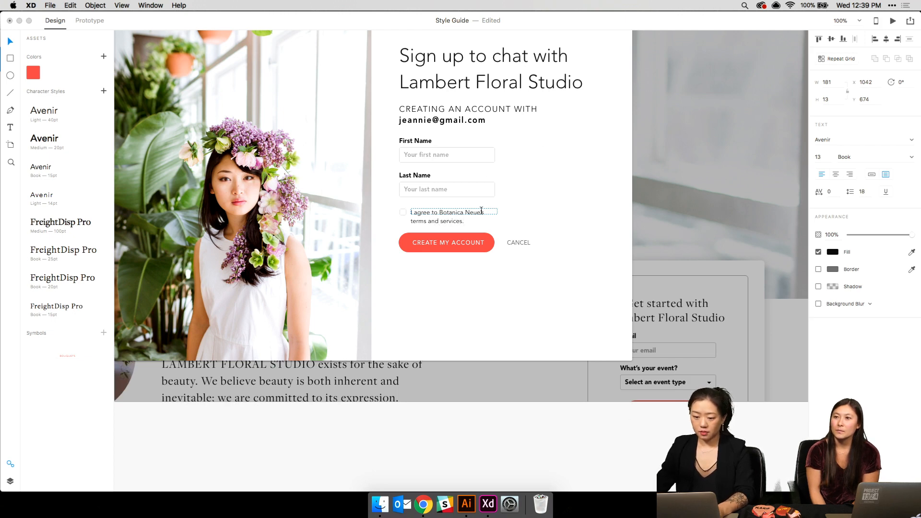
key("Escape")
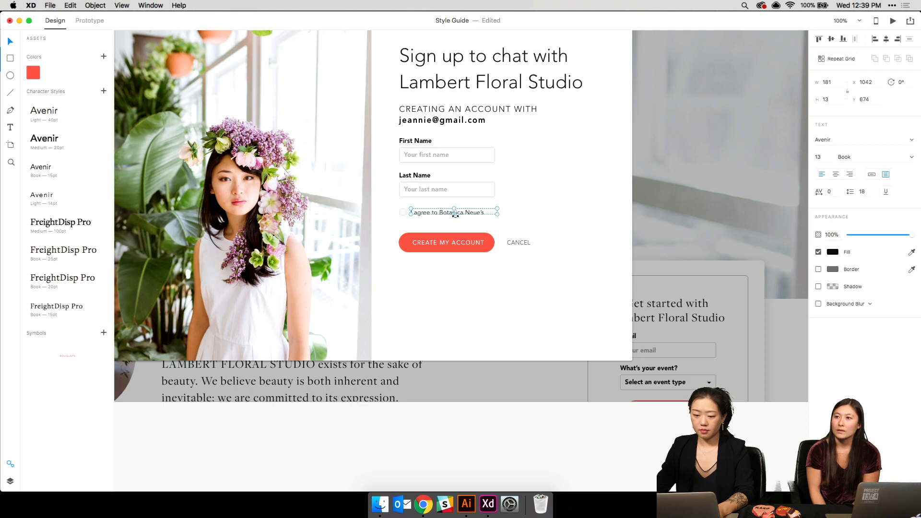
- Move the checkbox row with the Create My Account and CANCEL buttons down about 63 px
left_click(404, 214, "shift")
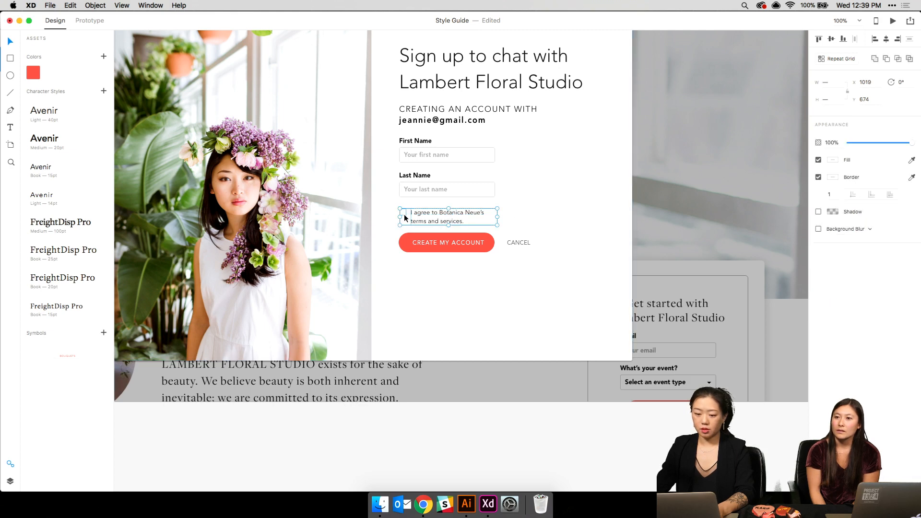
left_click(475, 244, "shift")
left_click(510, 243, "shift")
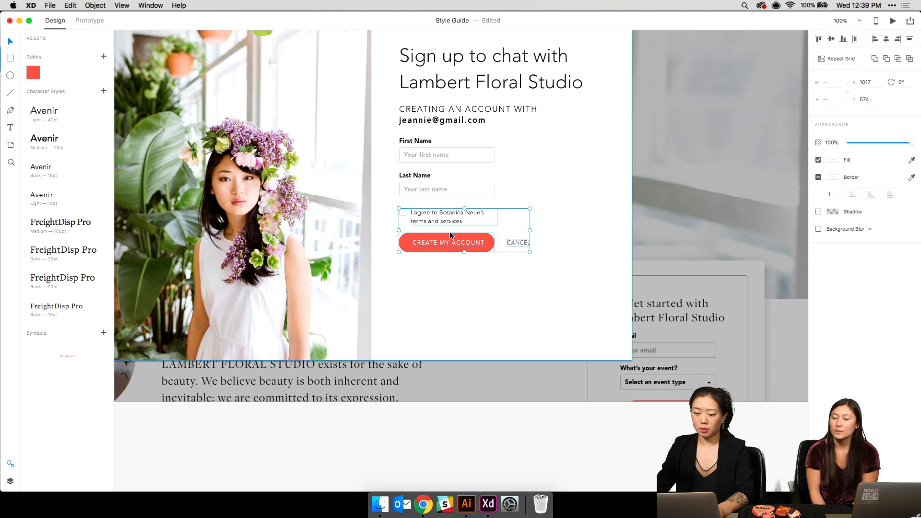
left_click_drag(444, 241, 442, 273)
- Place a copy of the Last Name field below it, with label and placeholder renamed to Password
left_click(414, 175)
key("super+d")
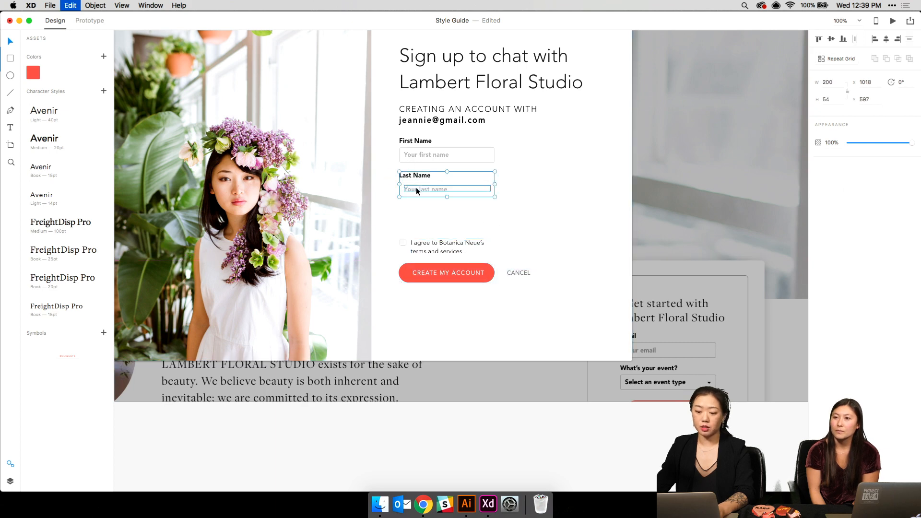
left_click_drag(416, 187, 410, 212)
key("super+z")
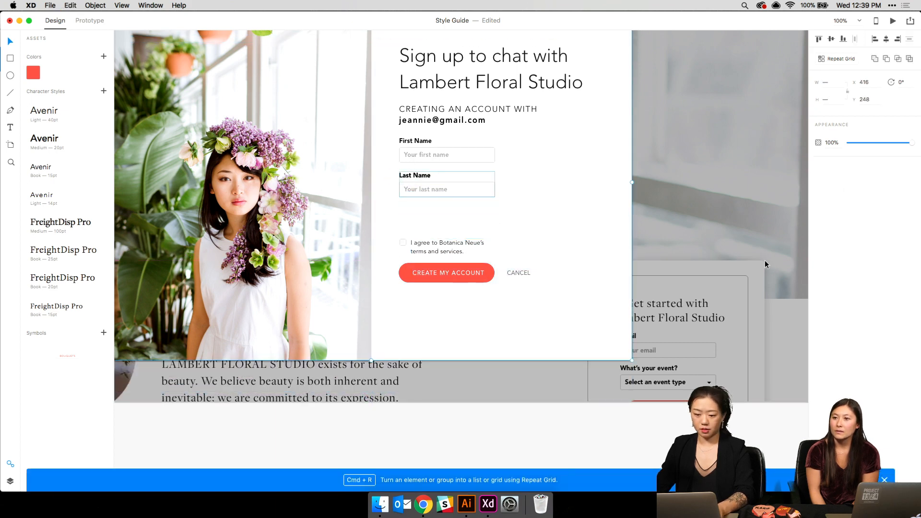
left_click_drag(422, 175, 412, 209)
double_click(411, 209)
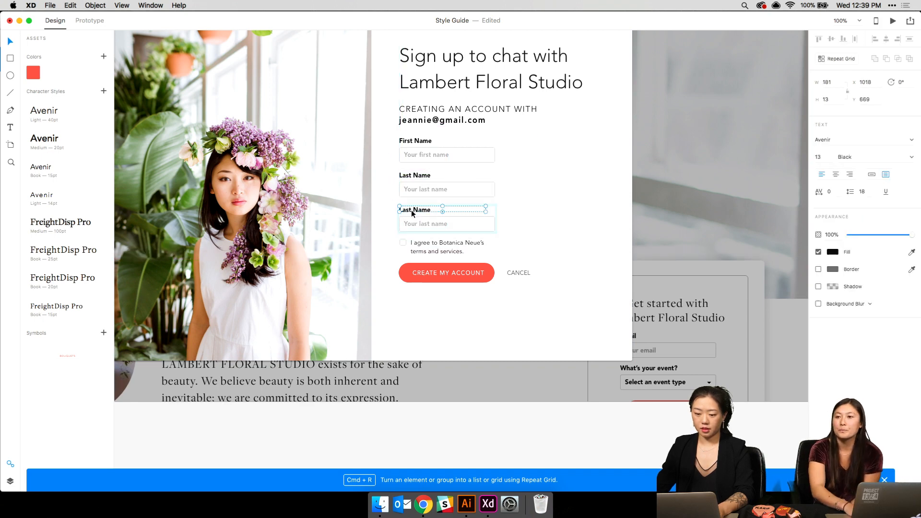
double_click(414, 210)
type("Password")
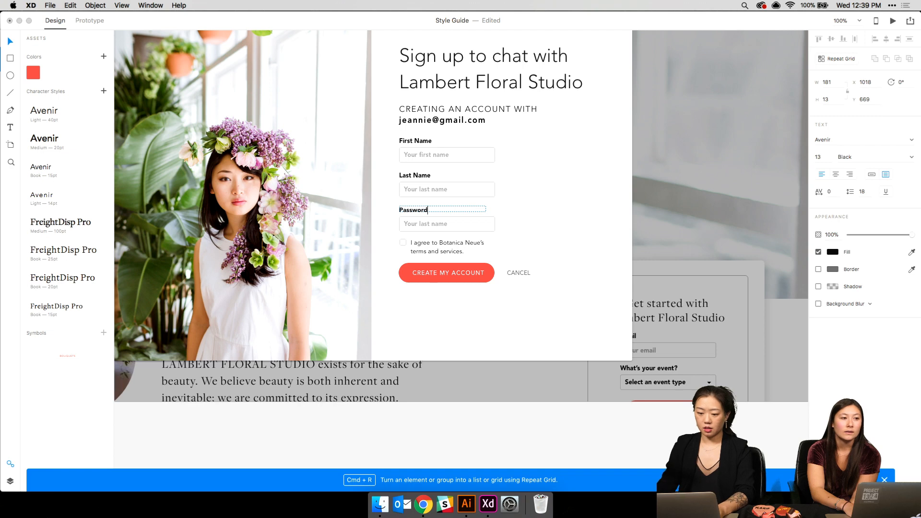
key("Escape")
double_click(433, 225)
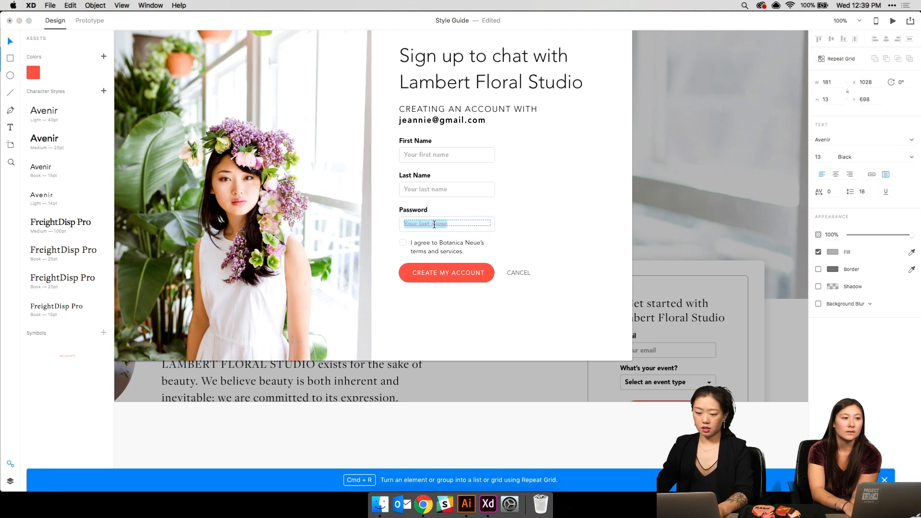
type("Password")
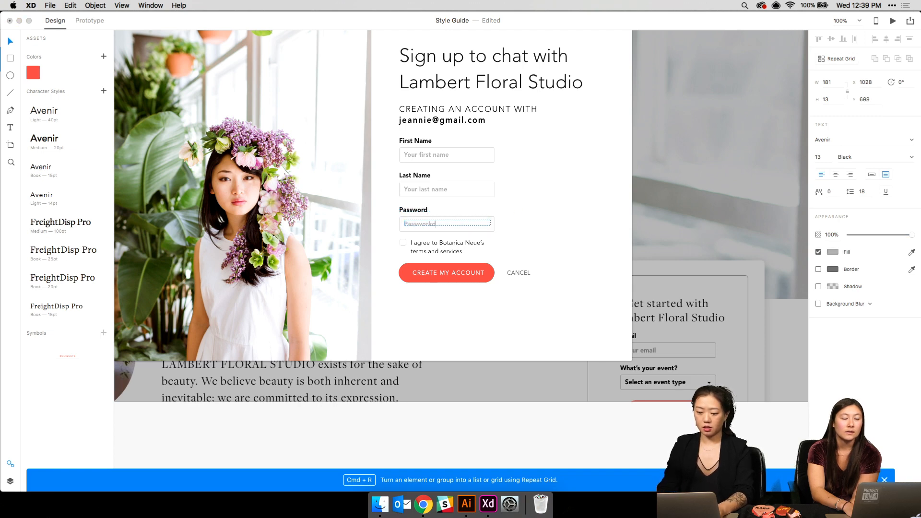
- Widen the terms text box so its label fits on one line
left_click(436, 243)
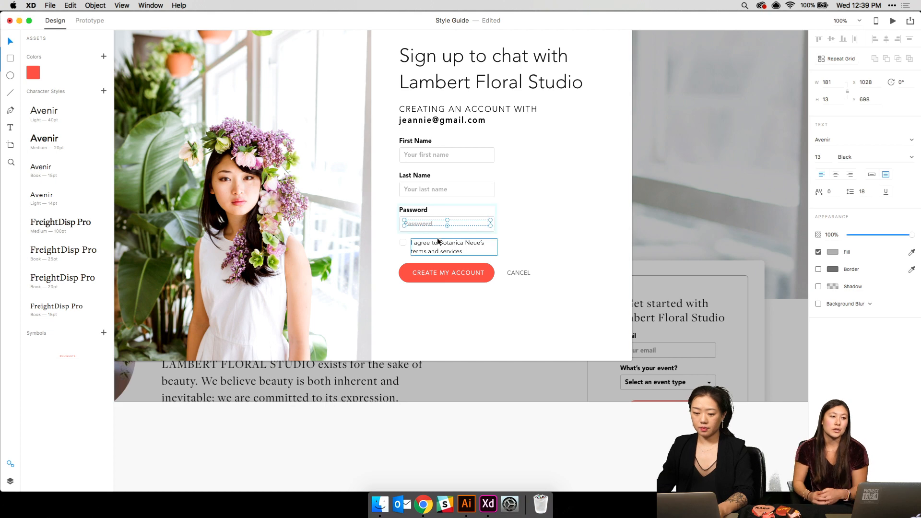
left_click_drag(497, 247, 531, 248)
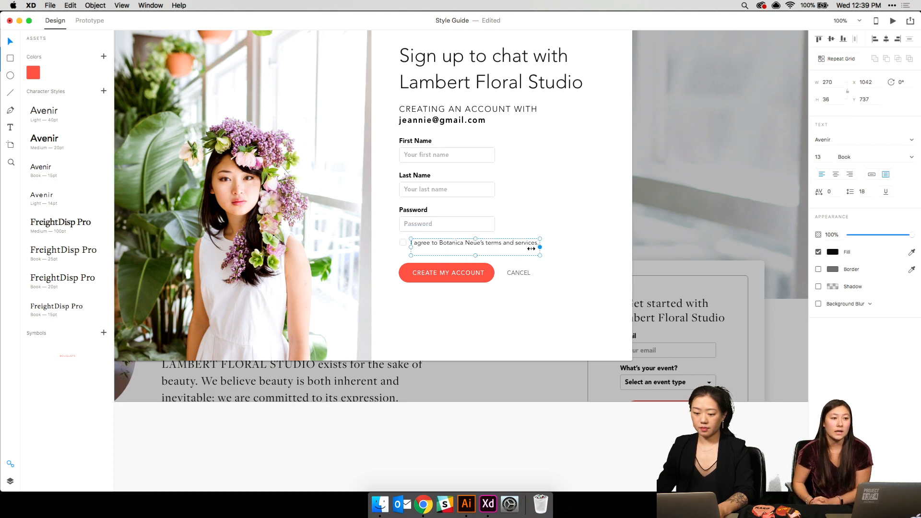
left_click(575, 246)
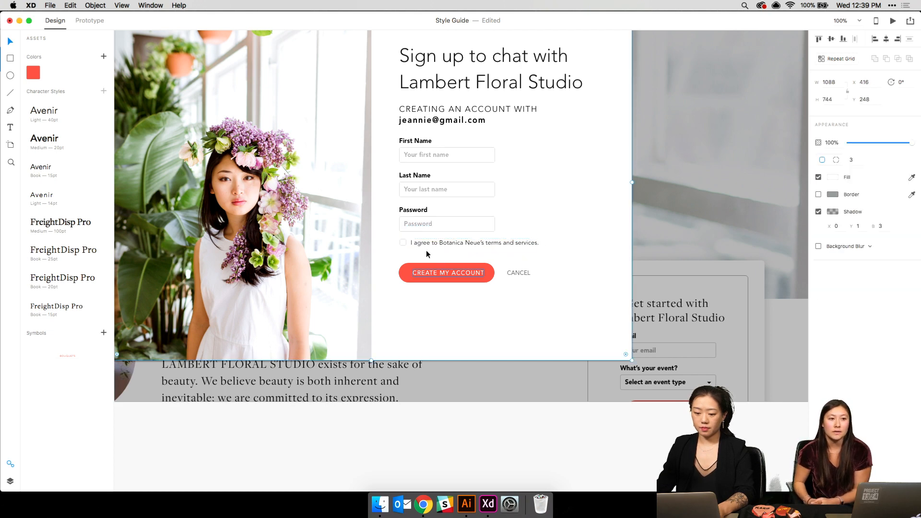
- Select the First Name, Last Name and Password fields plus the terms row, aligning them to the modal's left edge
left_click(419, 274)
left_click(411, 146)
left_click(413, 181, "shift")
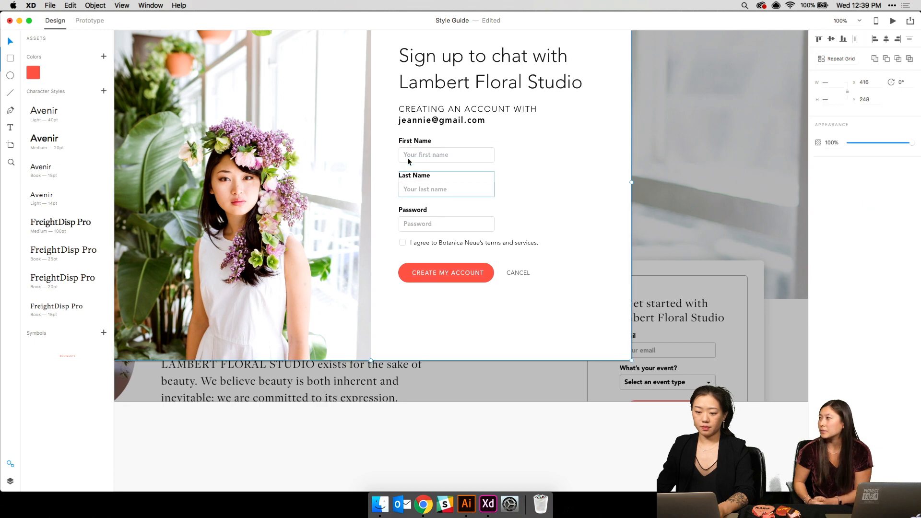
left_click(409, 142)
left_click(424, 182, "shift")
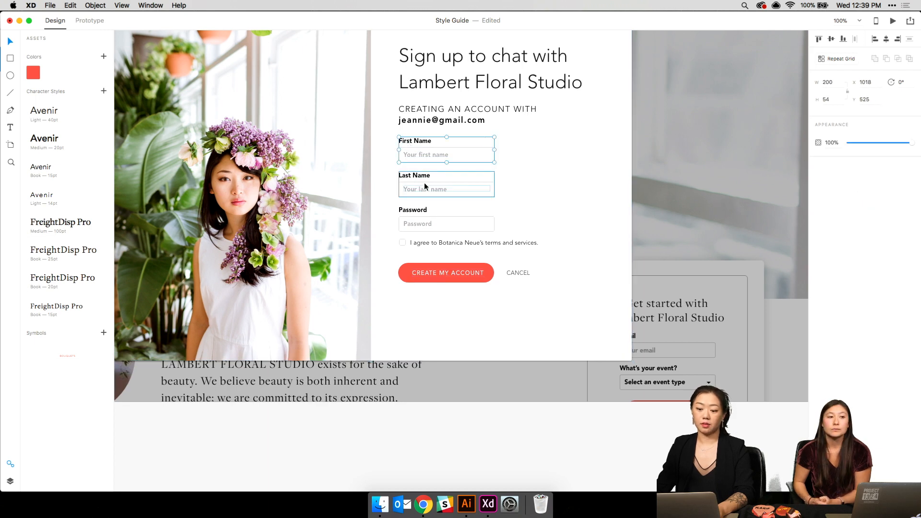
left_click(416, 211, "shift")
left_click(559, 191, "shift")
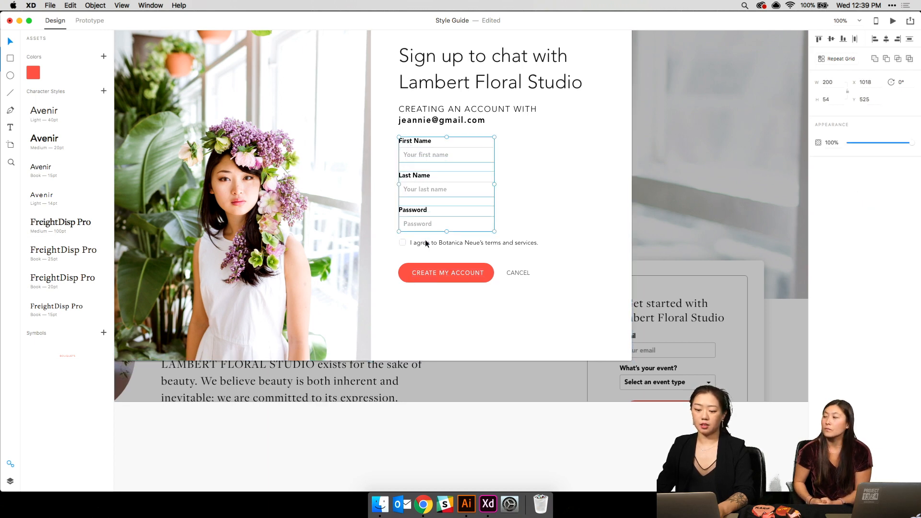
left_click(425, 243, "shift")
left_click_drag(427, 219, 423, 219)
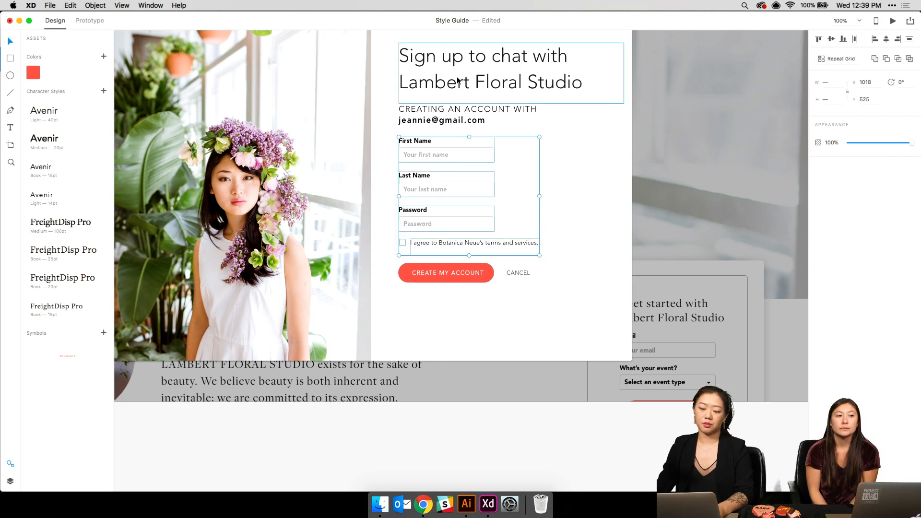
- Add the title, intro text and Create My Account button, then shift the whole form about 27 px right
left_click(442, 117, "shift")
left_click(435, 90, "shift")
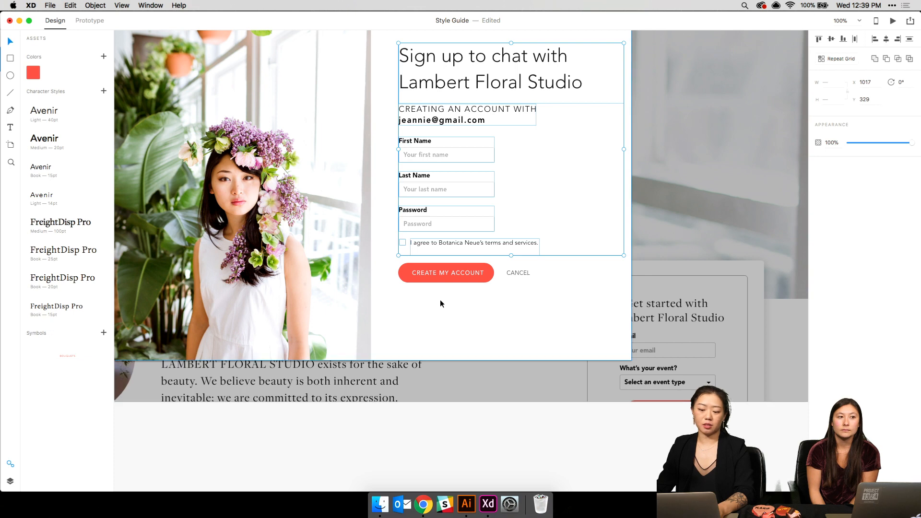
left_click(436, 273, "shift")
left_click(439, 264, "shift")
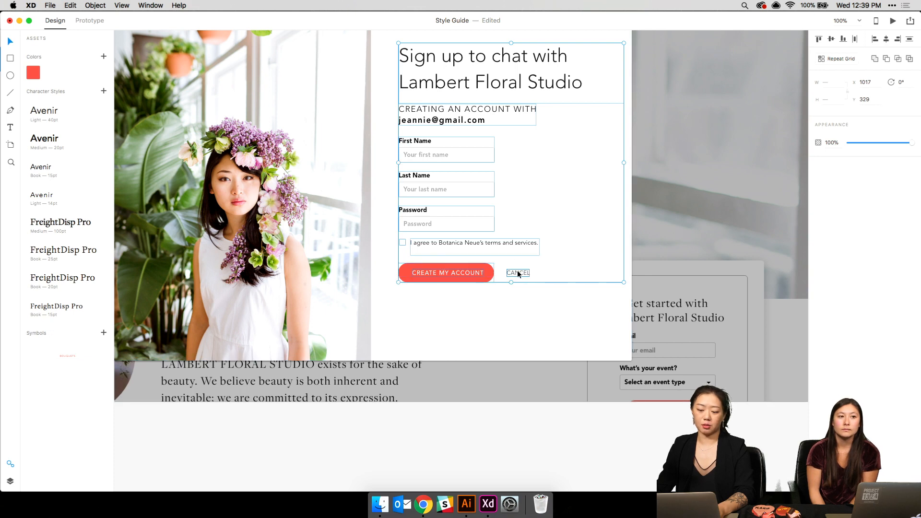
left_click_drag(430, 228, 438, 227)
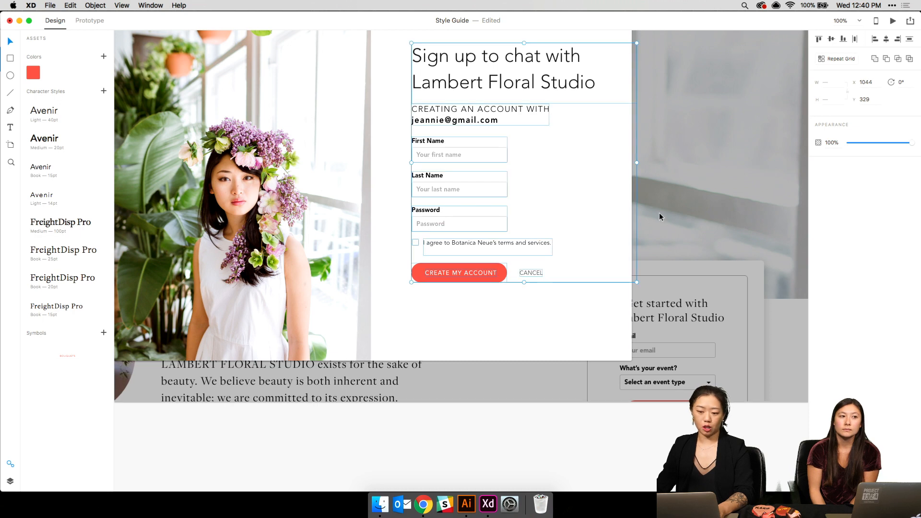
left_click(687, 208)
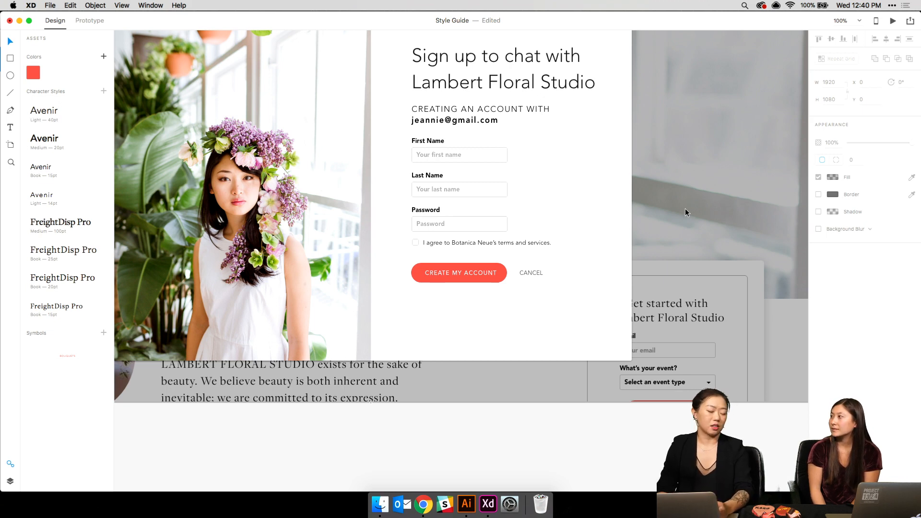
key("super+minus")
key("super+plus")
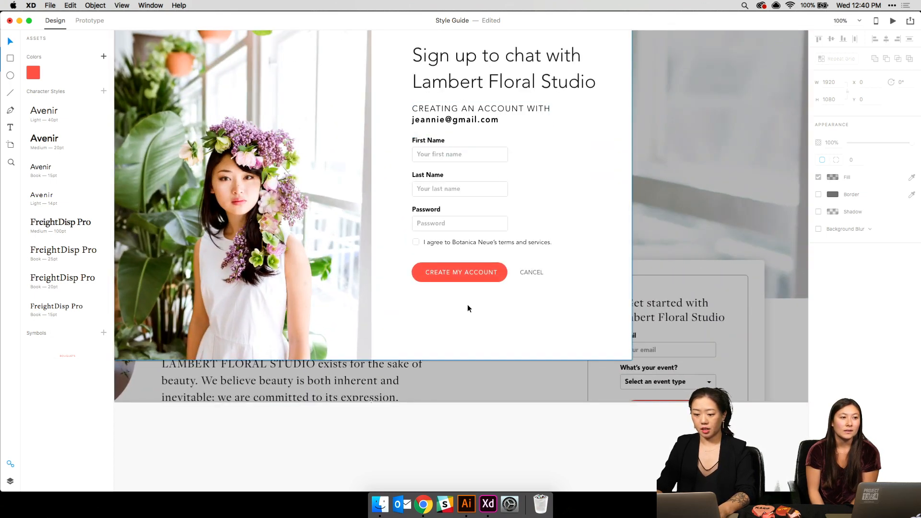
key("super+minus")
key("super+minus")
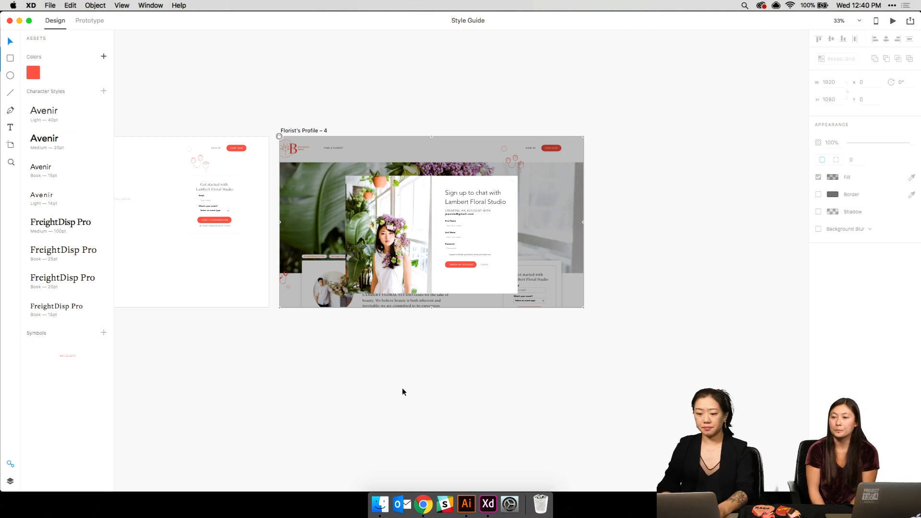
- Raise the sign-up modal and align it to the artboard's middle at Y 167, then save
left_click_drag(340, 88, 561, 307)
left_click_drag(462, 242, 463, 232)
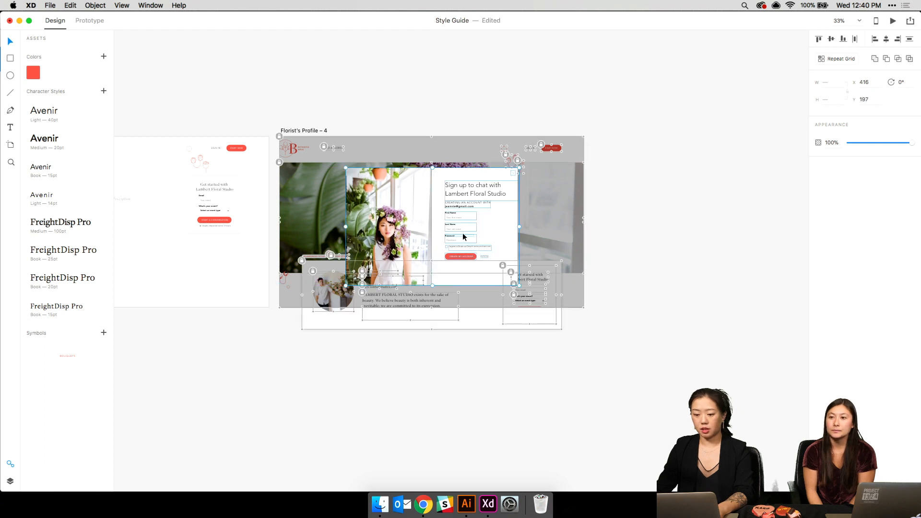
left_click(834, 39)
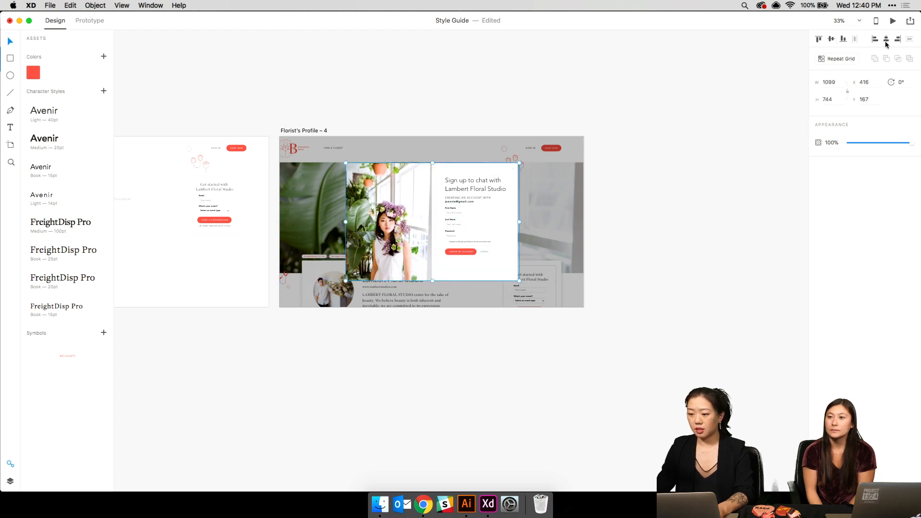
left_click(684, 145)
key("super+equal")
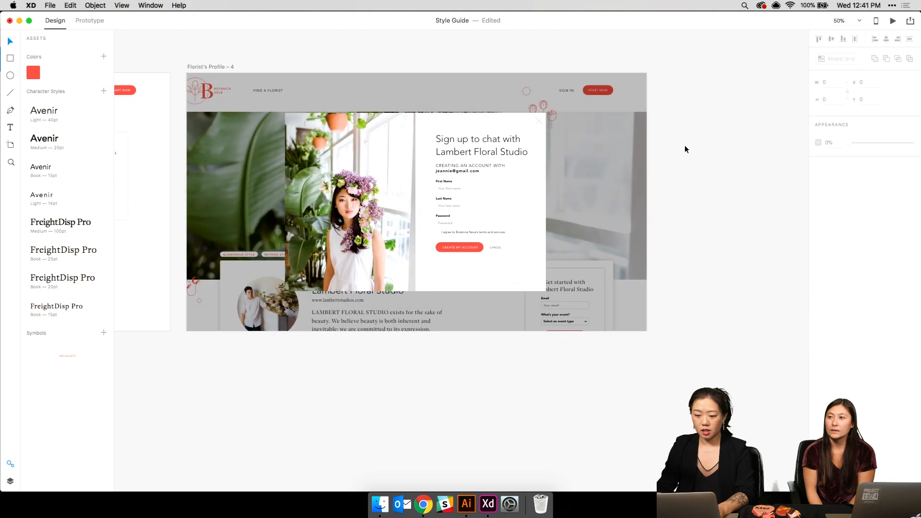
key("super+minus")
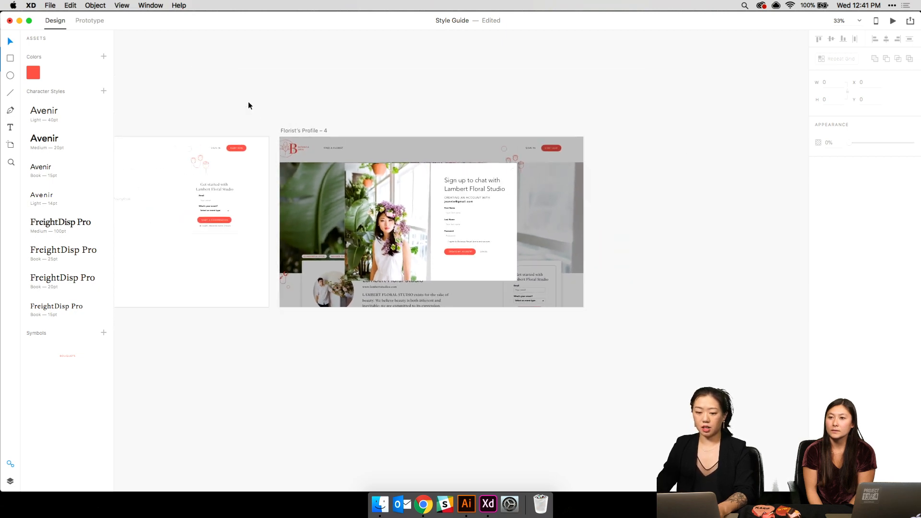
key("super+s")
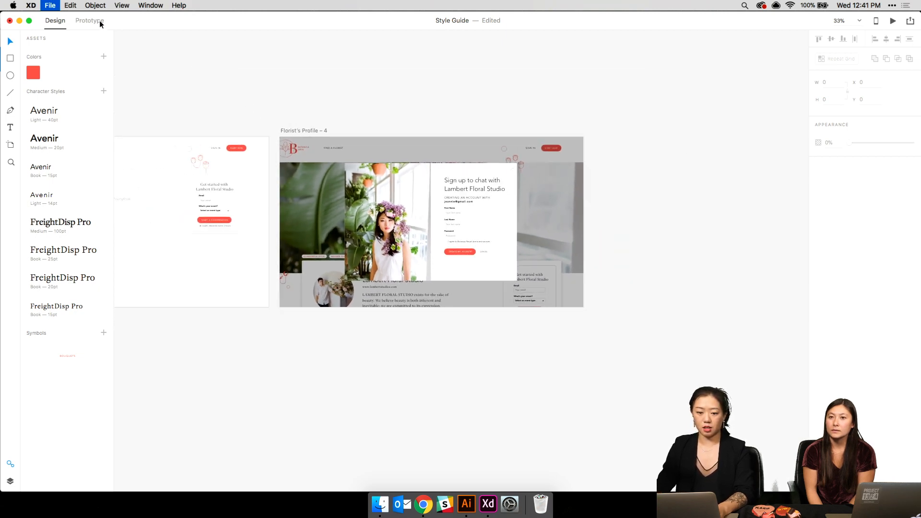
- In Prototype mode, link the landing page results artboard to Florist's Profile – 1
key("super+0")
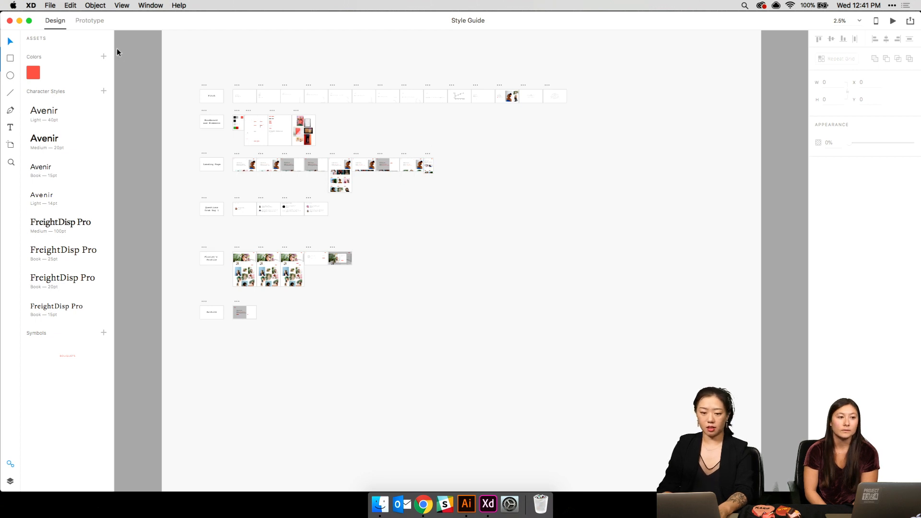
left_click(89, 21)
key("super+plus")
key("super+plus")
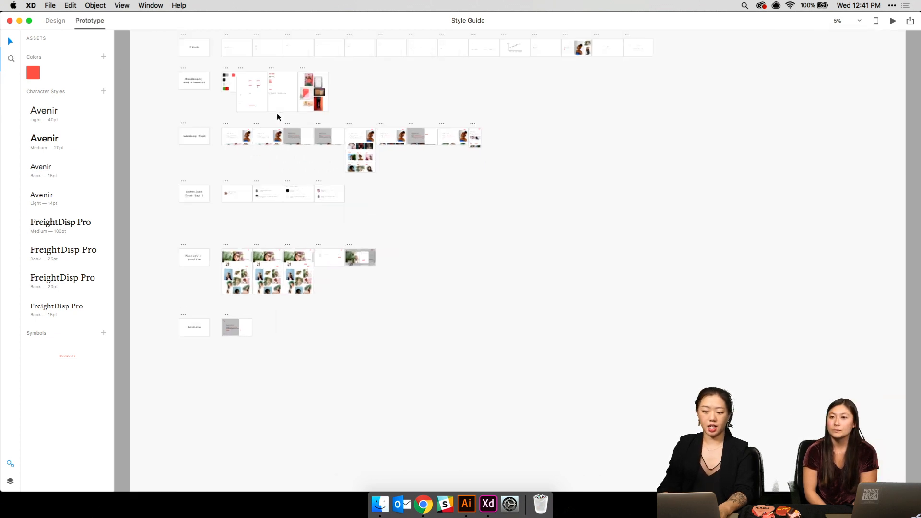
scroll(277, 114, "left", 8)
scroll(278, 113, "up", 3)
key("super+minus")
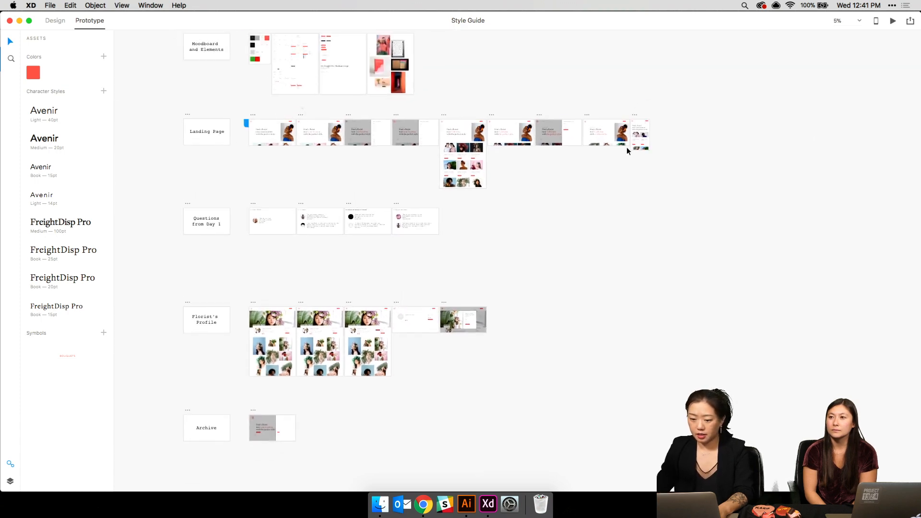
left_click(448, 150)
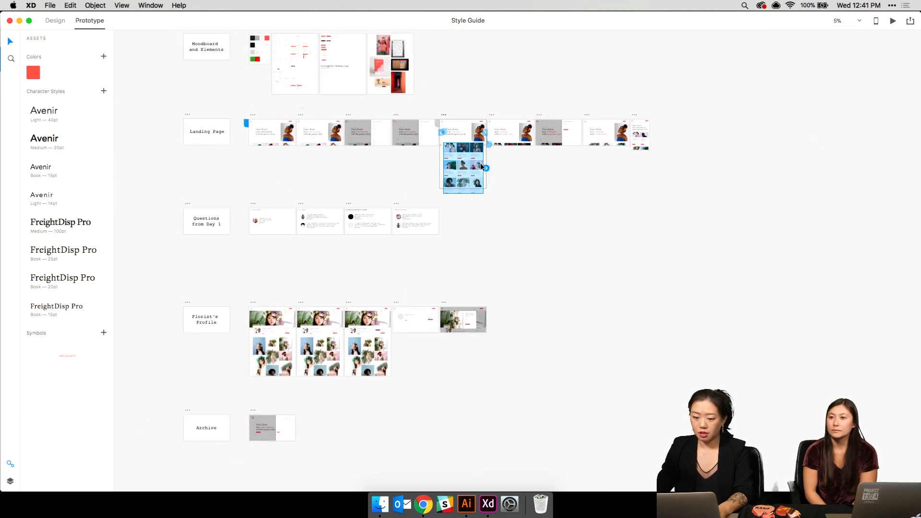
left_click_drag(486, 169, 261, 310)
left_click(315, 280)
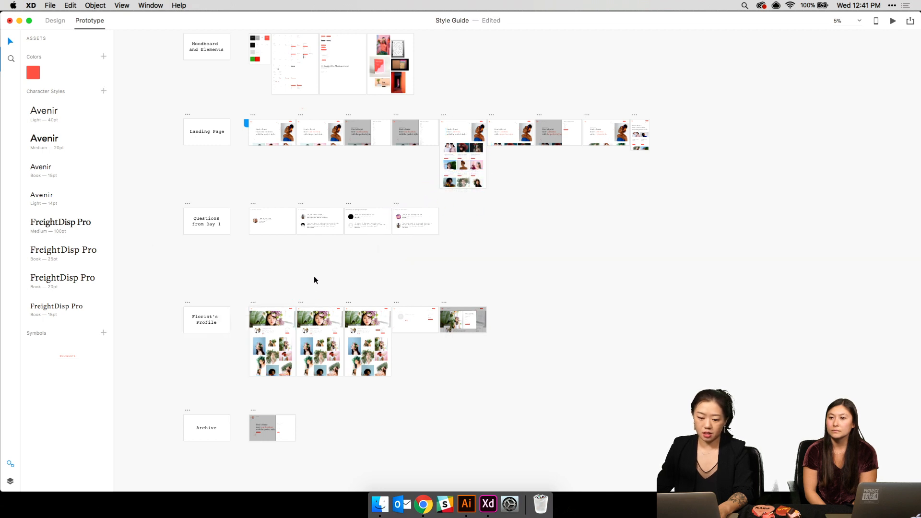
left_click(253, 306)
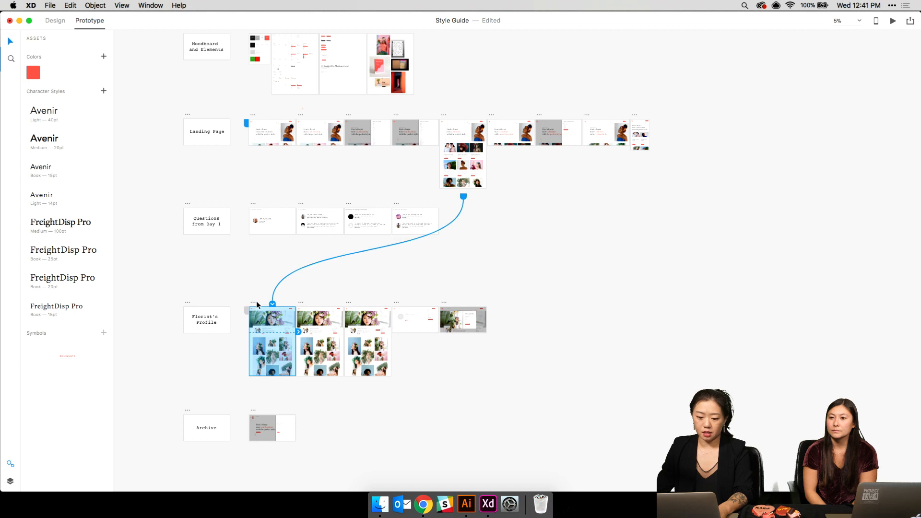
left_click_drag(301, 316, 304, 310)
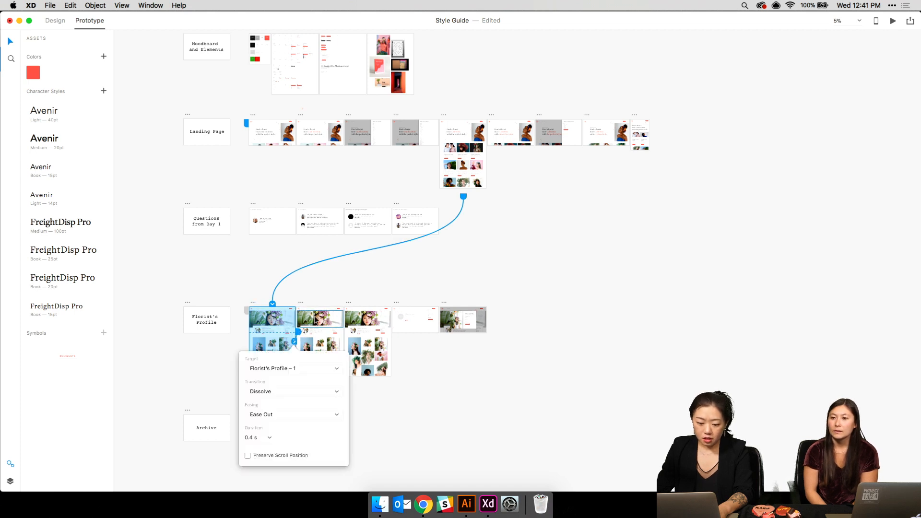
- Link the second profile artboard to the third, and the third to the sign-up modal artboard
left_click(314, 315)
left_click_drag(347, 332, 357, 319)
left_click(416, 349)
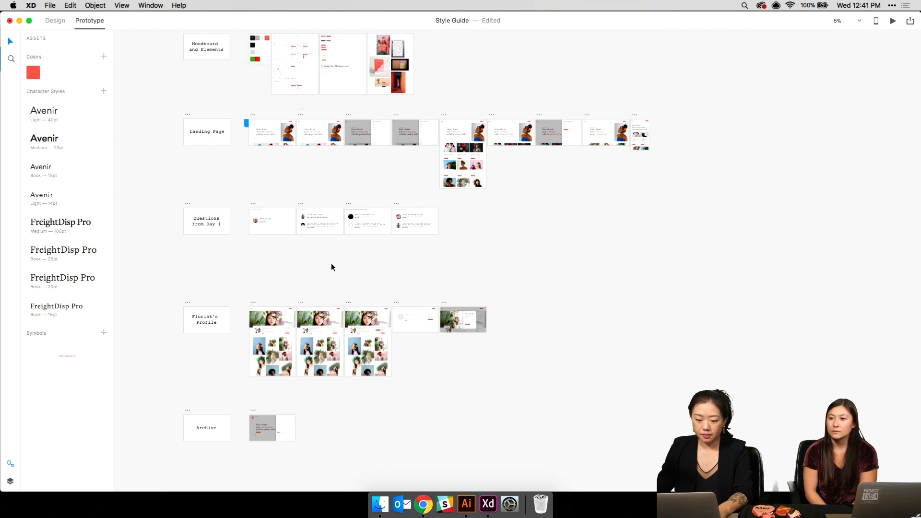
left_click(353, 309)
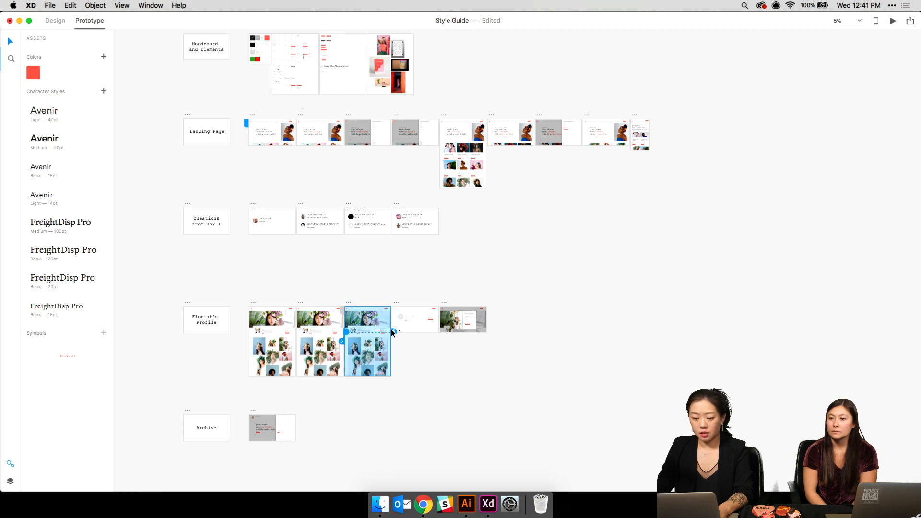
left_click_drag(393, 332, 444, 314)
left_click(551, 296)
key("super+equal")
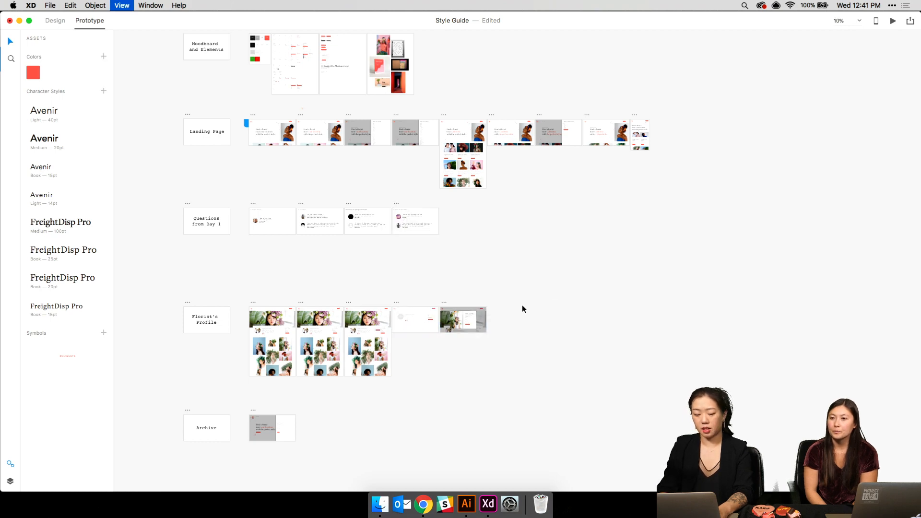
scroll(523, 308, "left", 2)
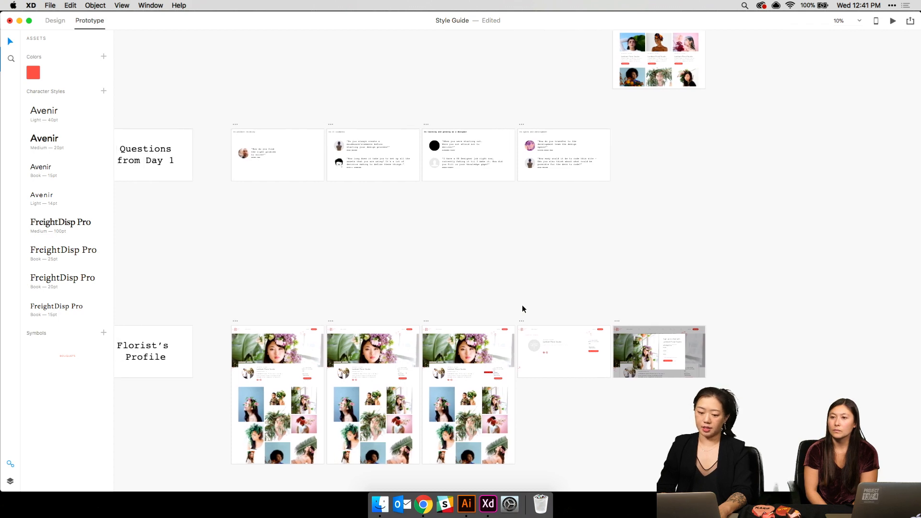
scroll(523, 308, "up", 5)
scroll(523, 306, "down", 1)
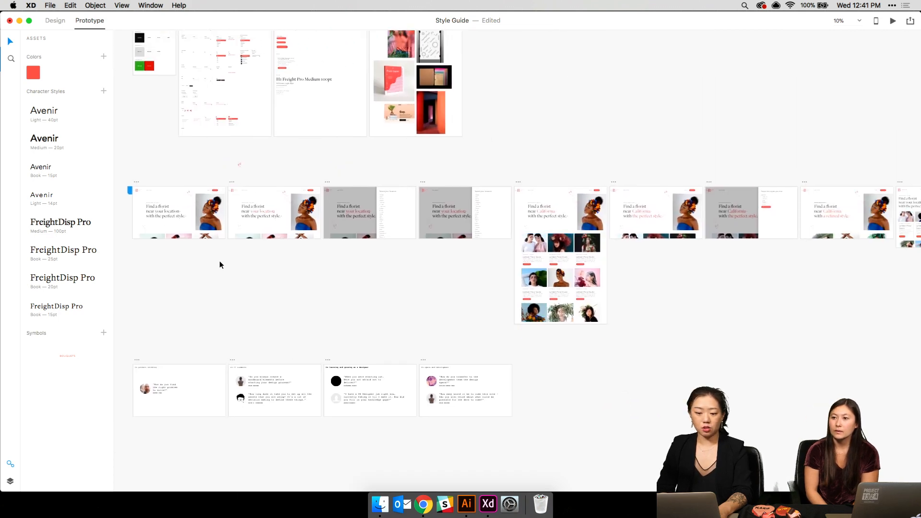
left_click(138, 183)
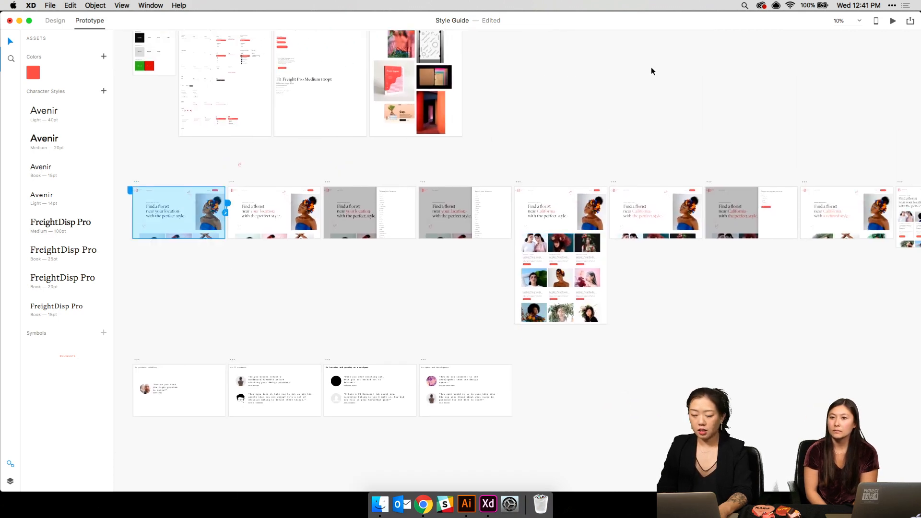
- Preview the landing page, pick California and Refined, and confirm the headline updates
left_click(893, 22)
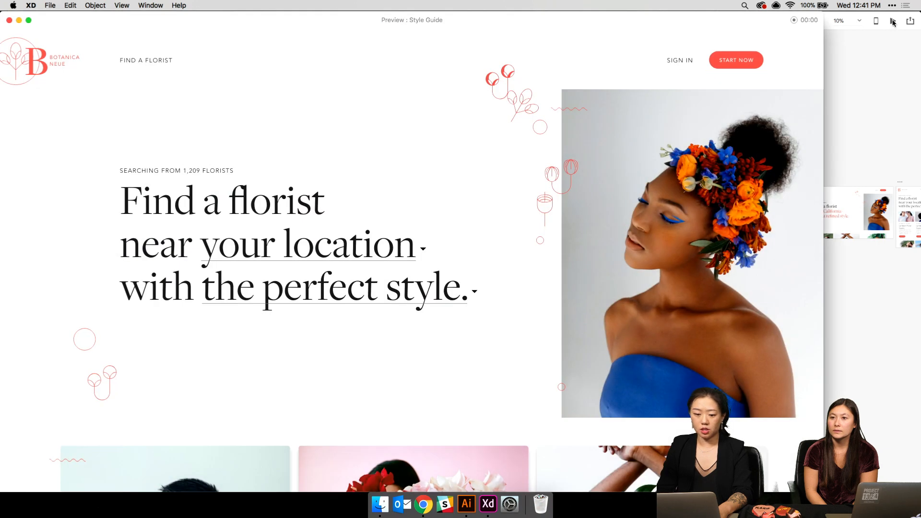
left_click_drag(823, 53, 919, 80)
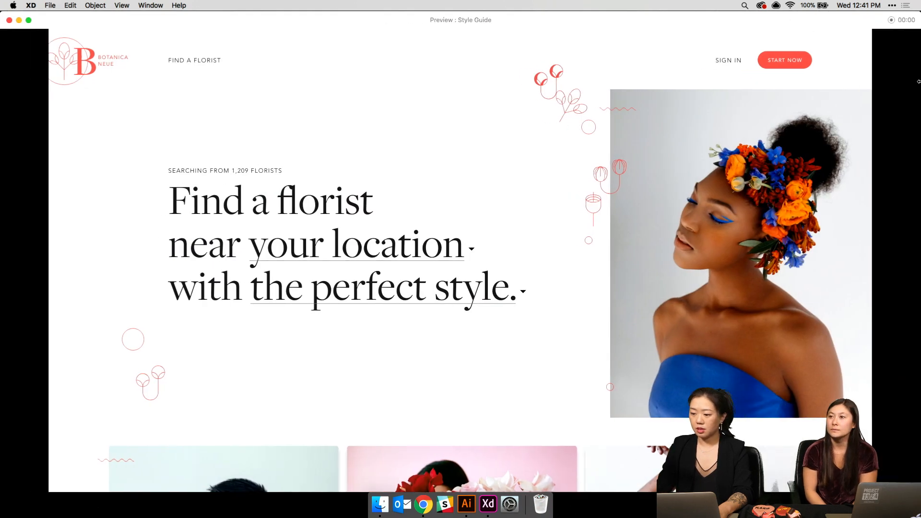
left_click(416, 248)
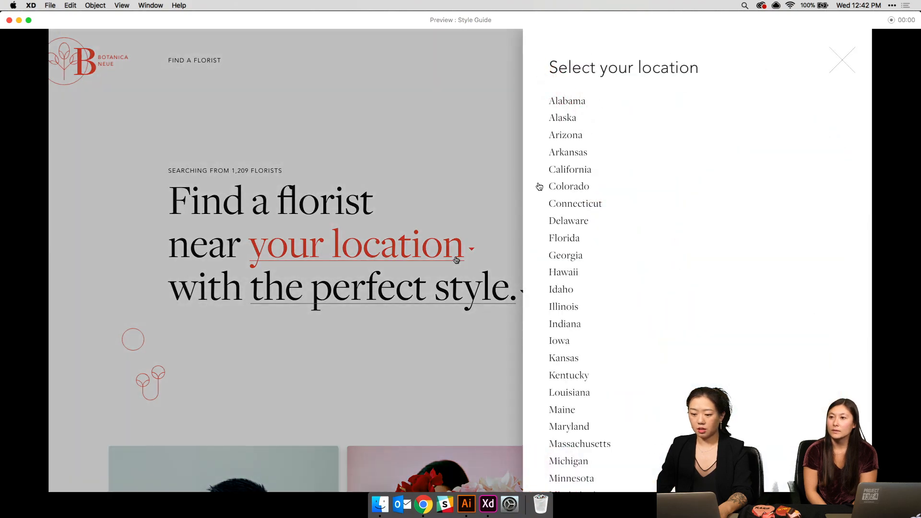
left_click(559, 171)
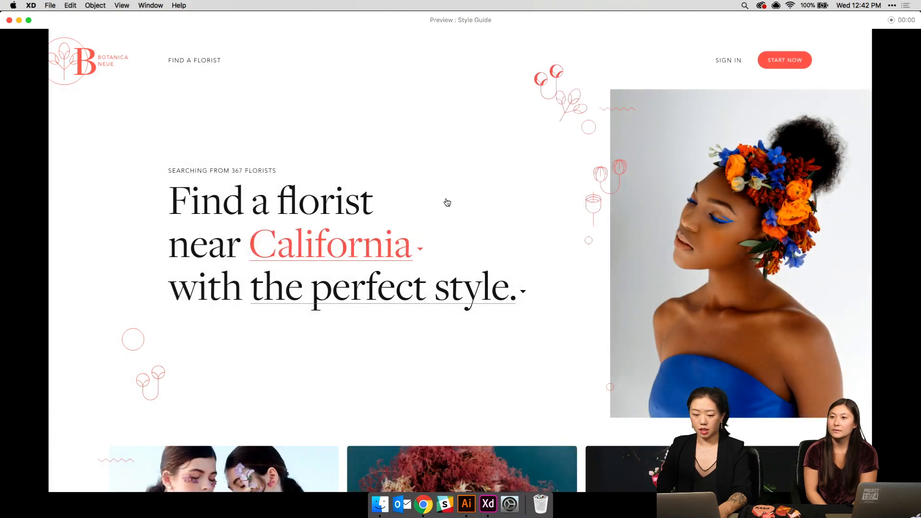
left_click(363, 287)
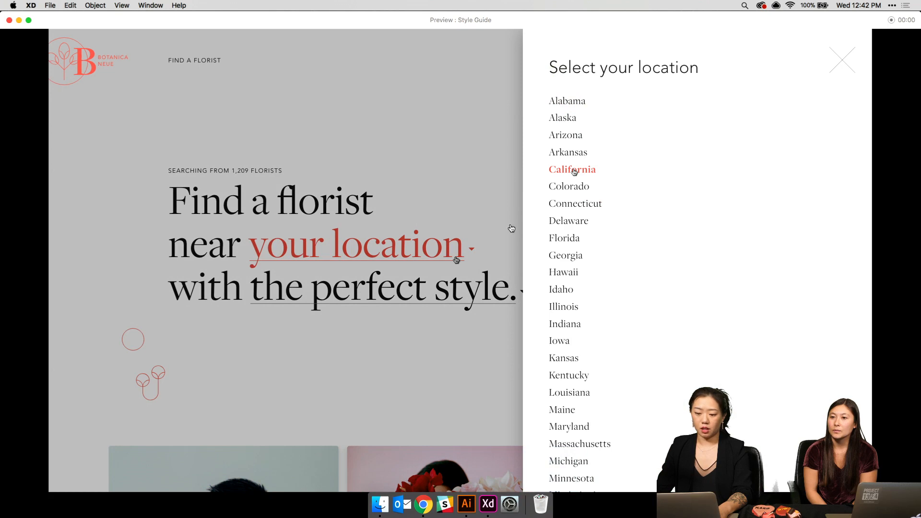
left_click(575, 170)
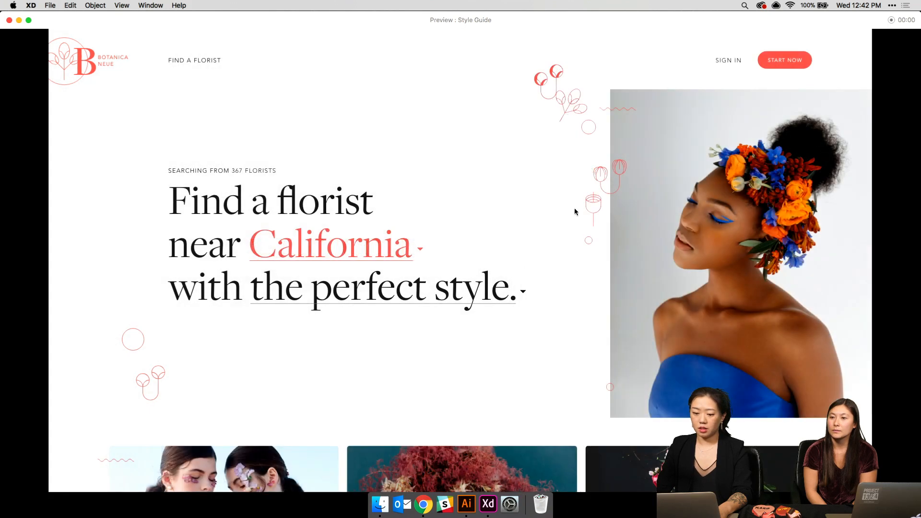
left_click(483, 302)
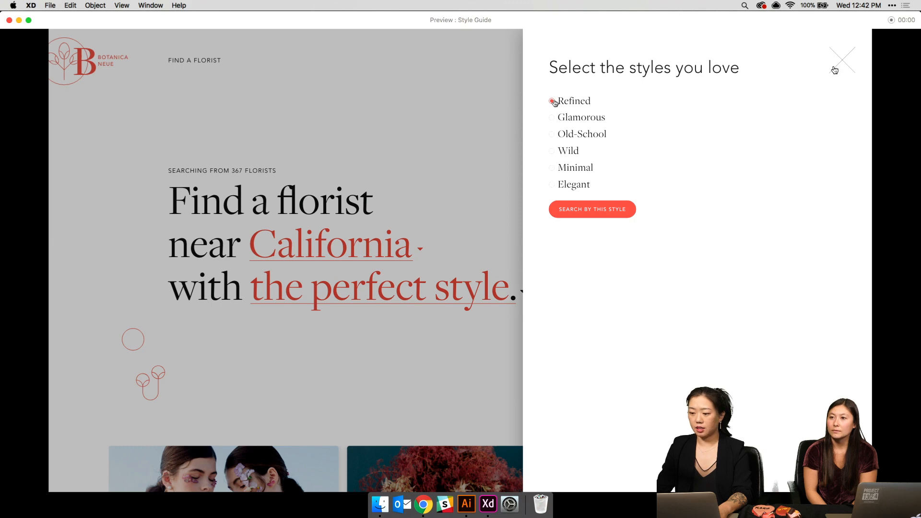
left_click(589, 211)
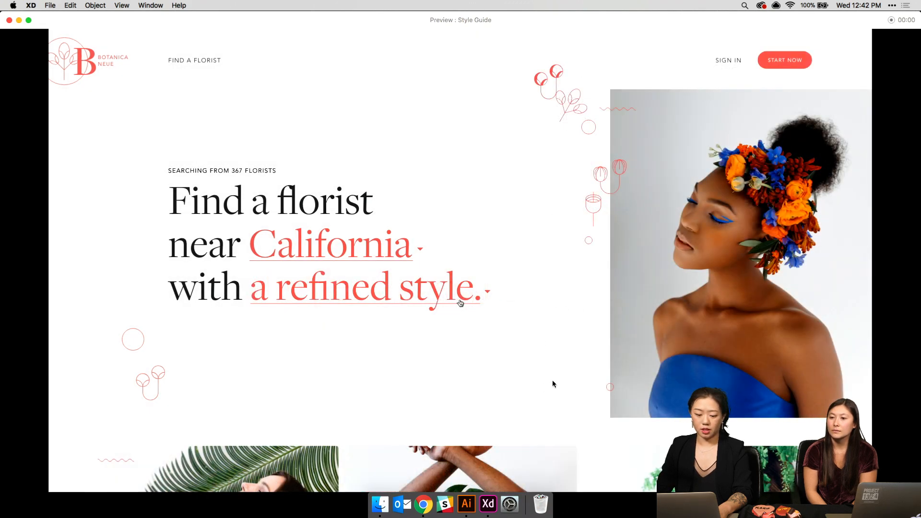
left_click(10, 20)
- Stretch the refined-style landing artboard to 2934 px so it includes the florist grid
scroll(818, 261, "up", 5)
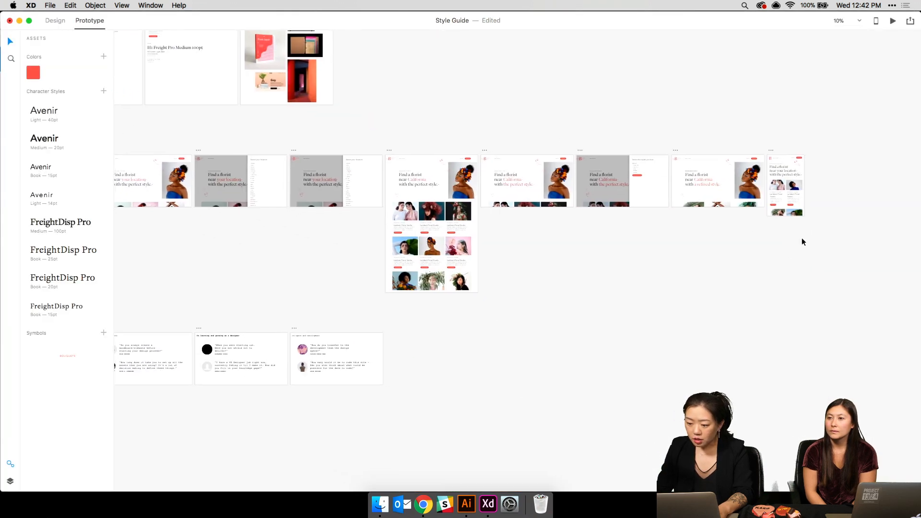
left_click(706, 161)
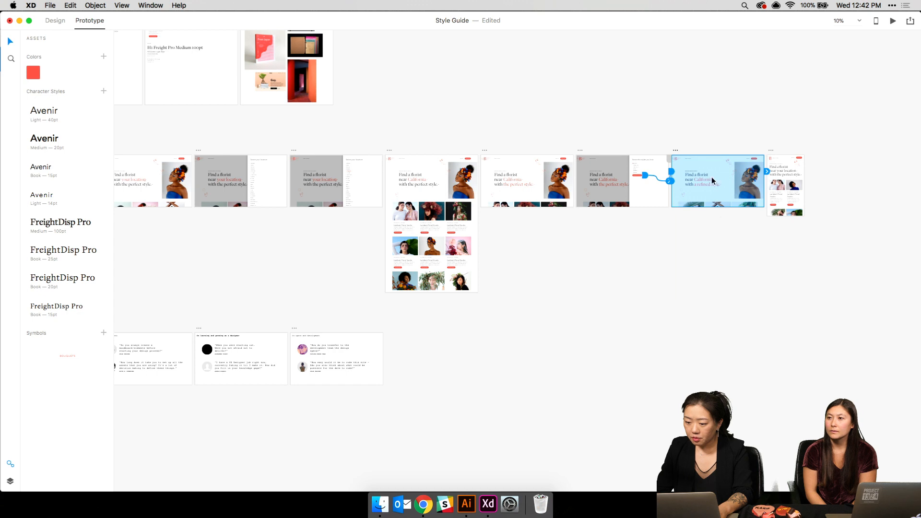
left_click(54, 21)
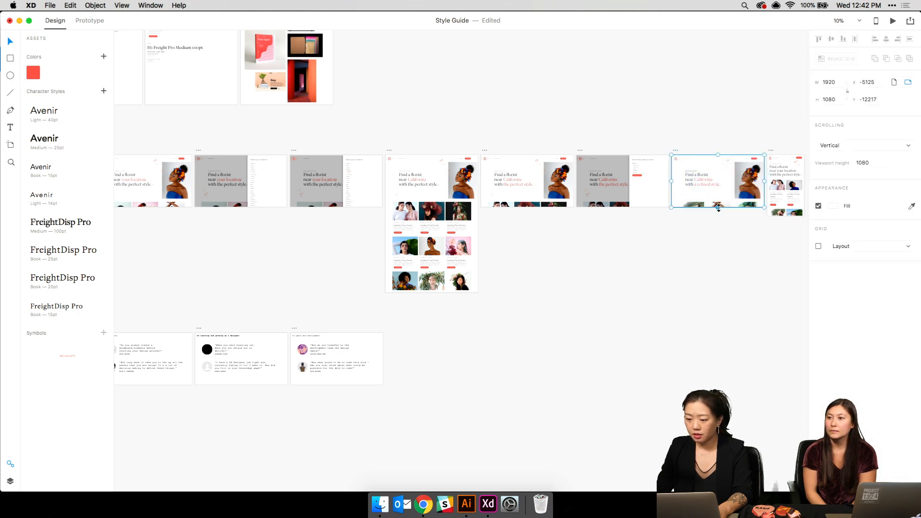
left_click_drag(718, 208, 727, 297)
- Link the florist grid to Florist's Profile with Dissolve, Ease Out, 0.4 s
left_click(688, 210)
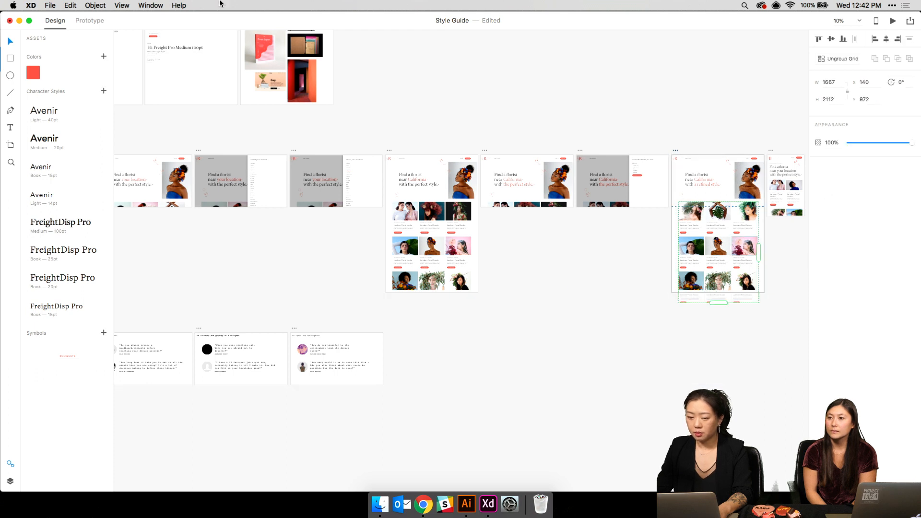
left_click(89, 20)
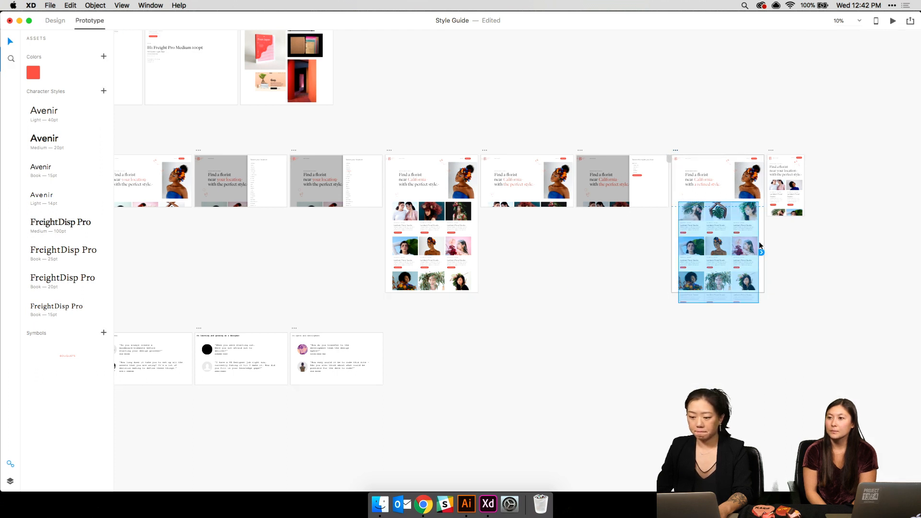
key("super+minus")
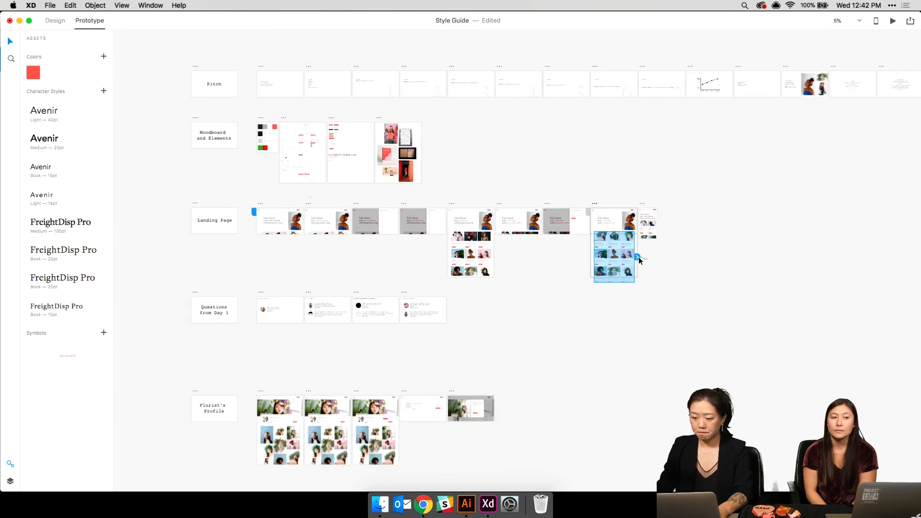
left_click_drag(638, 257, 280, 393)
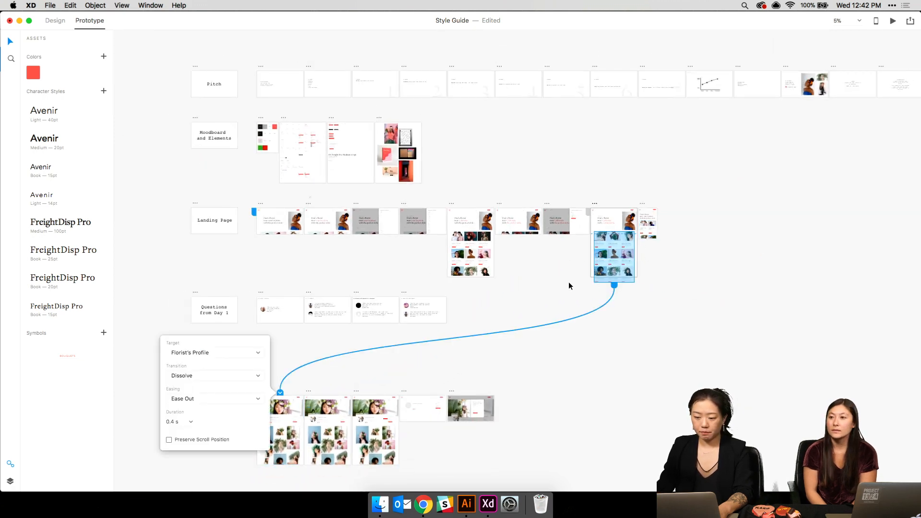
left_click(569, 286)
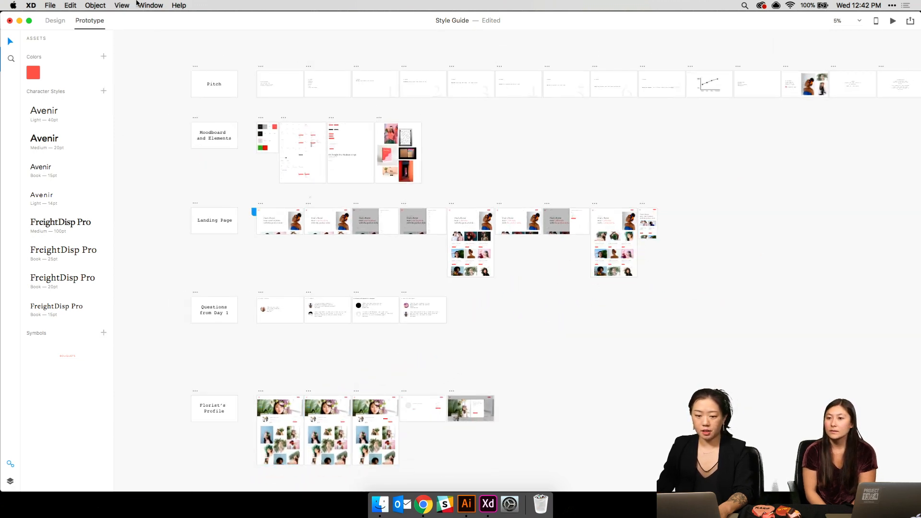
left_click(594, 204)
left_click(893, 21)
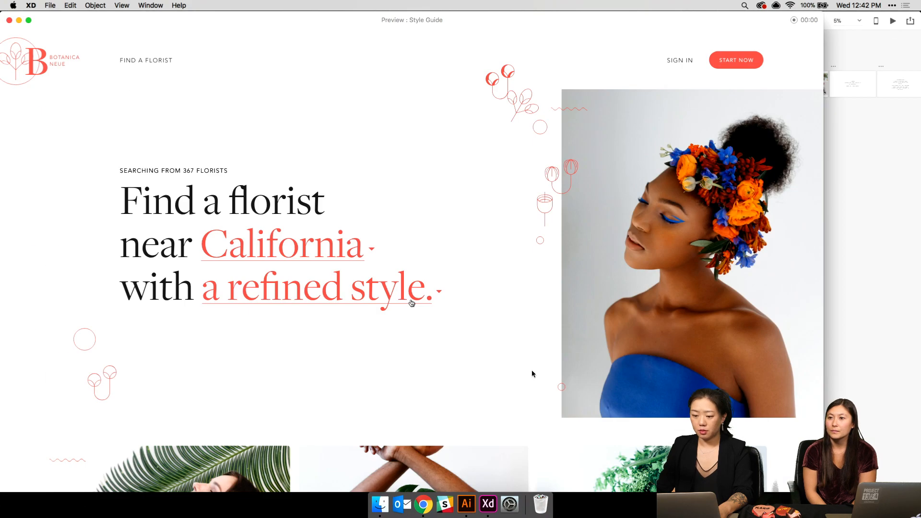
scroll(361, 418, "down", 10)
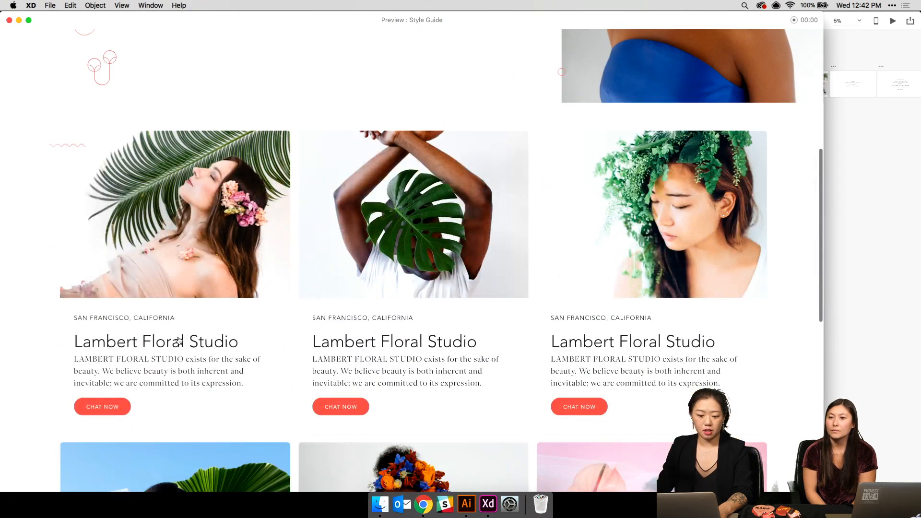
left_click(110, 407)
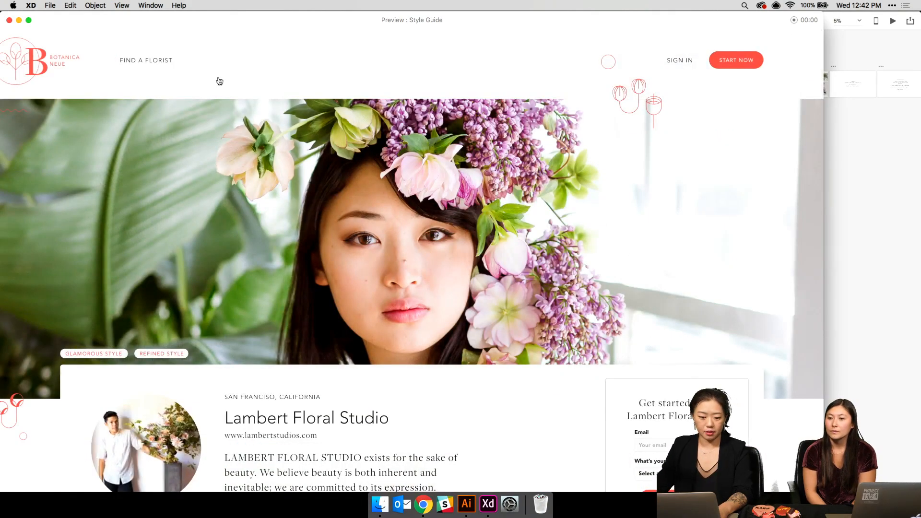
scroll(438, 238, "down", 4)
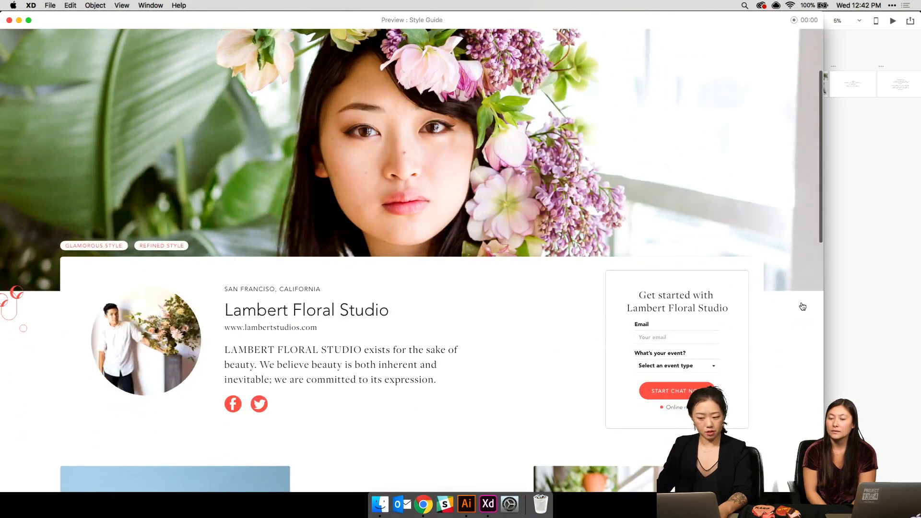
scroll(535, 302, "down", 10)
scroll(517, 296, "up", 12)
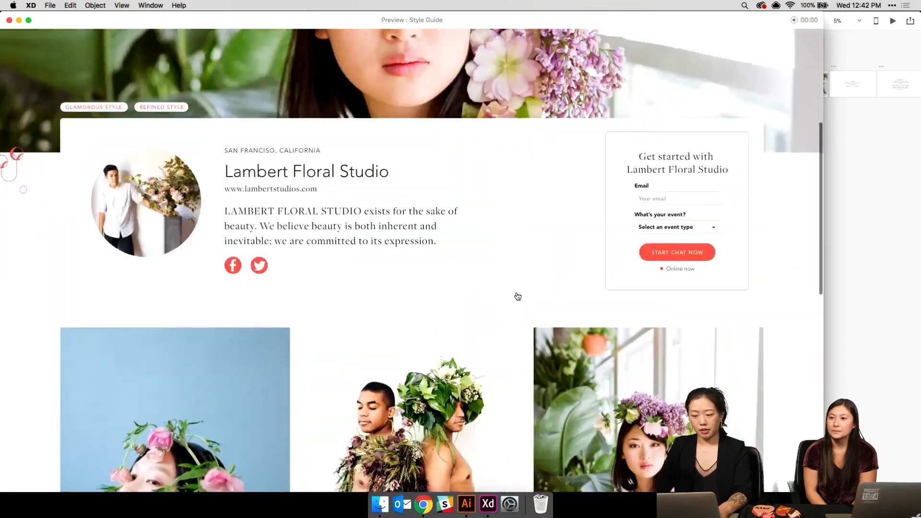
scroll(711, 182, "up", 1)
scroll(719, 214, "down", 2)
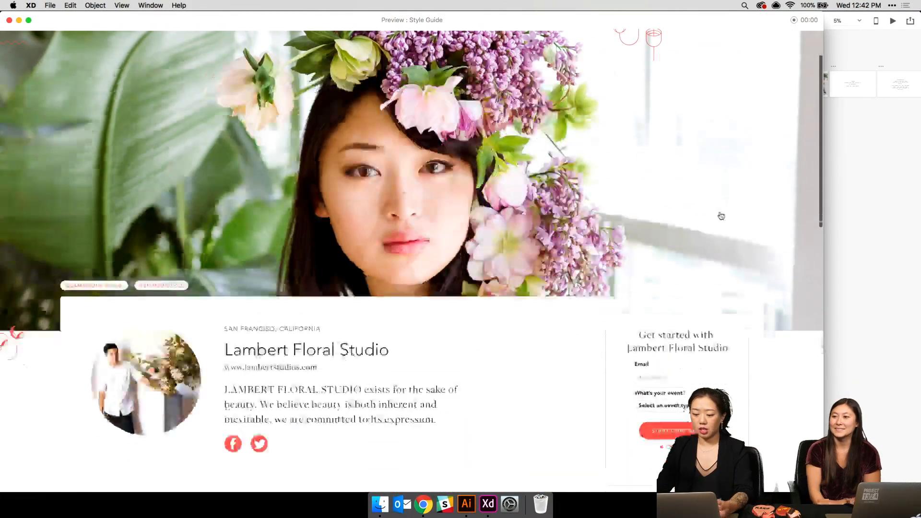
left_click(674, 376)
scroll(675, 377, "down", 5)
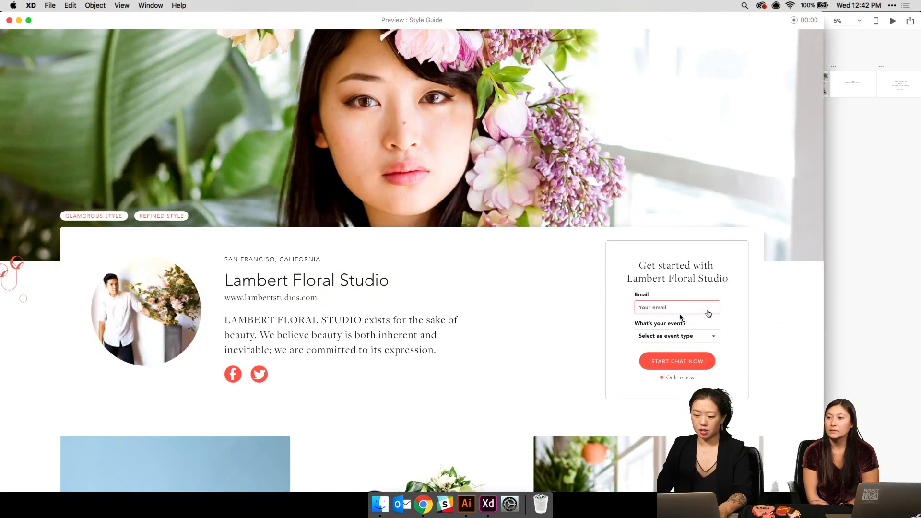
left_click(680, 317)
scroll(680, 318, "down", 4)
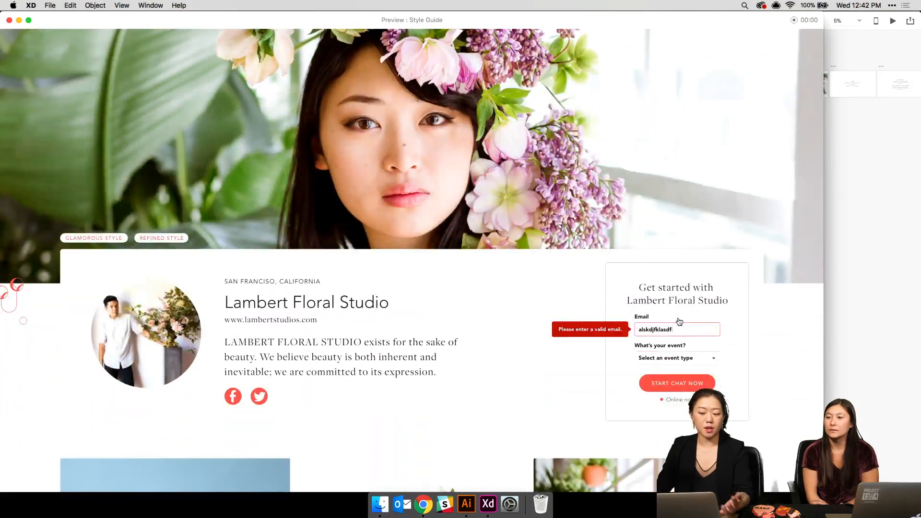
left_click(686, 383)
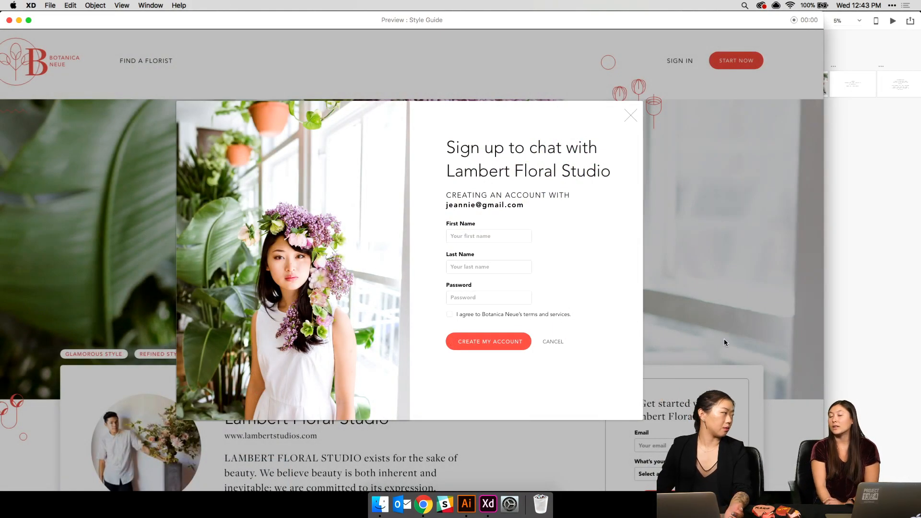
left_click(10, 20)
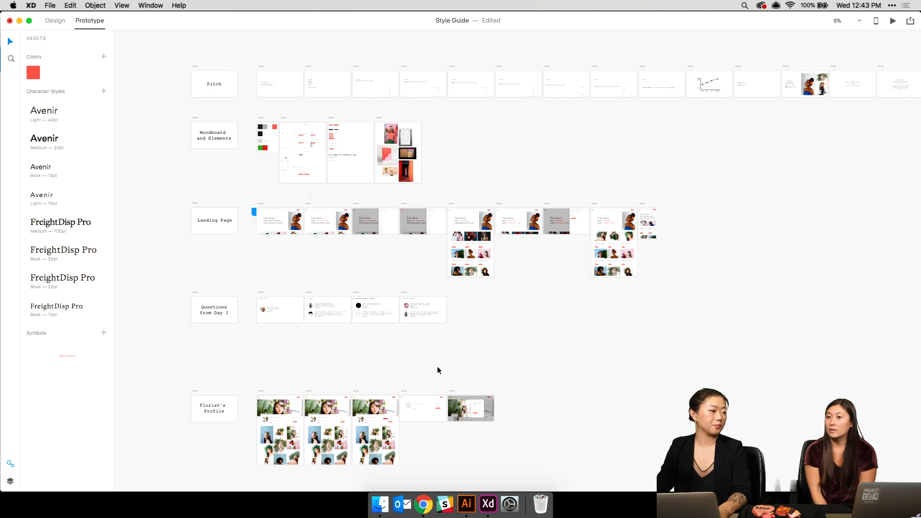
- Start updating the existing shared prototype link via Publish Prototype's Update Link
left_click(910, 21)
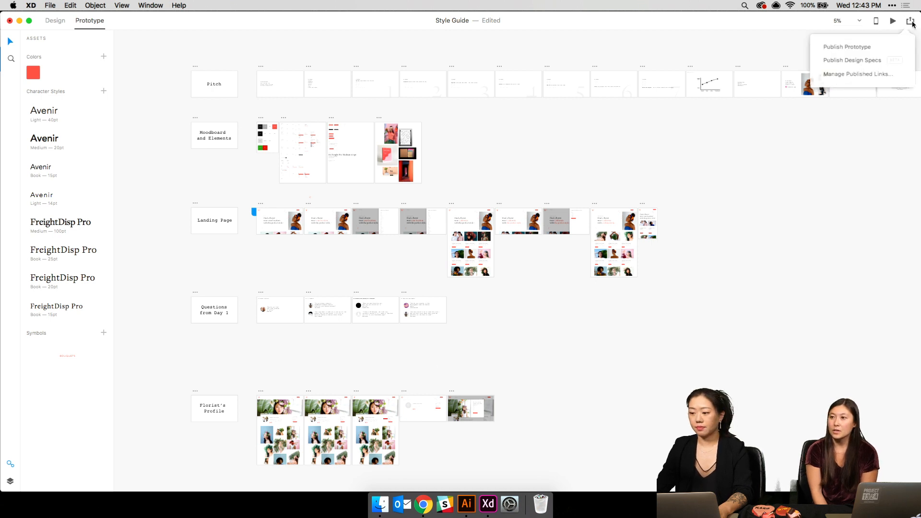
left_click(865, 46)
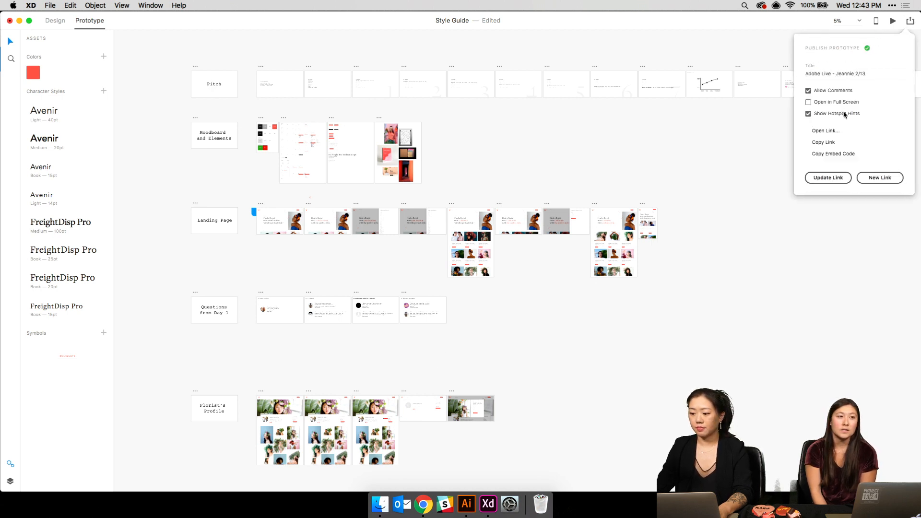
left_click(829, 178)
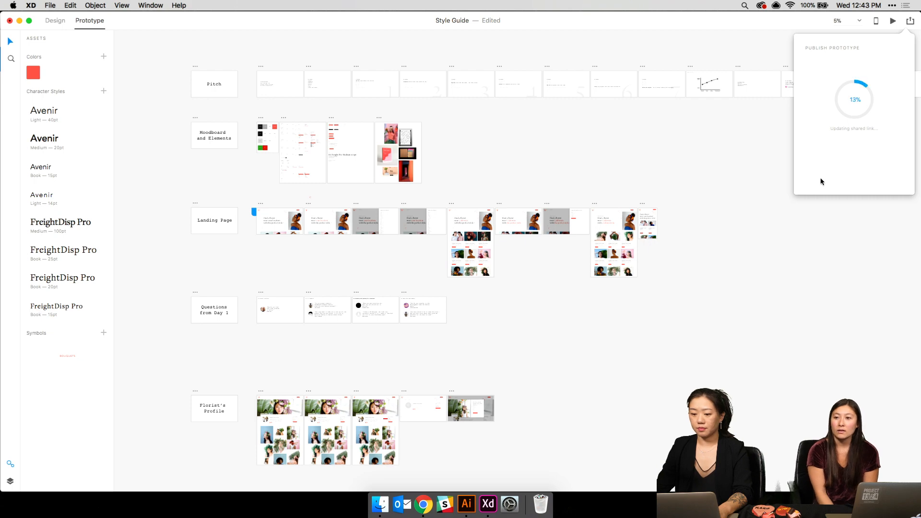
left_click(619, 141)
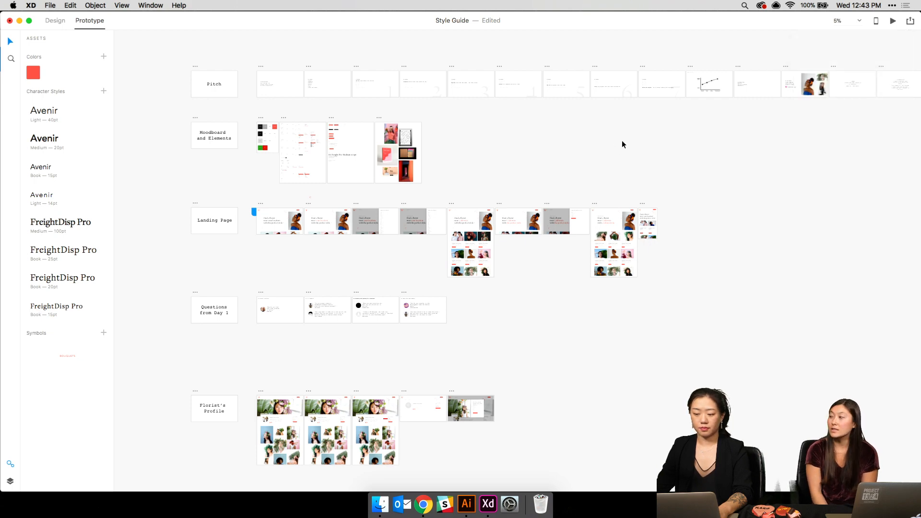
- Move the Florist's Profile and Archive rows up, save, and republish the shared link
scroll(229, 302, "down", 5)
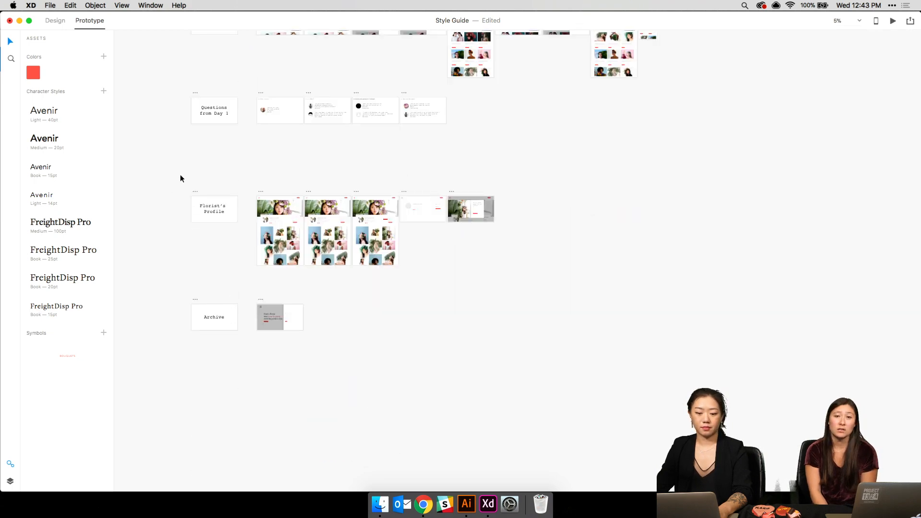
left_click_drag(163, 164, 704, 459)
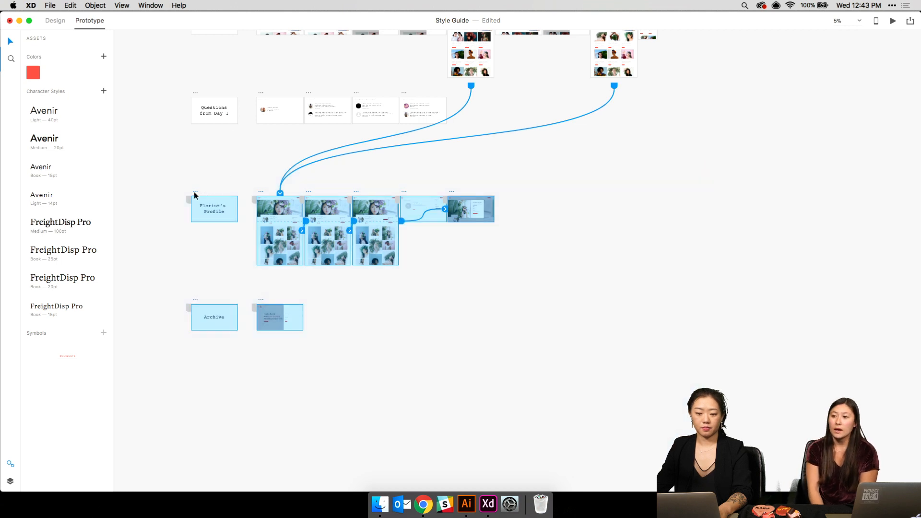
left_click_drag(196, 194, 199, 154)
left_click(160, 154)
scroll(235, 292, "up", 4)
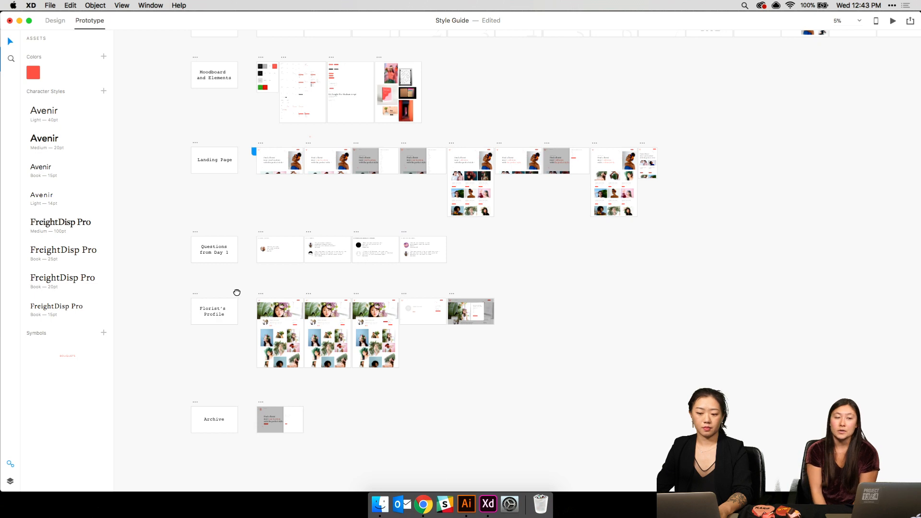
scroll(225, 202, "up", 1)
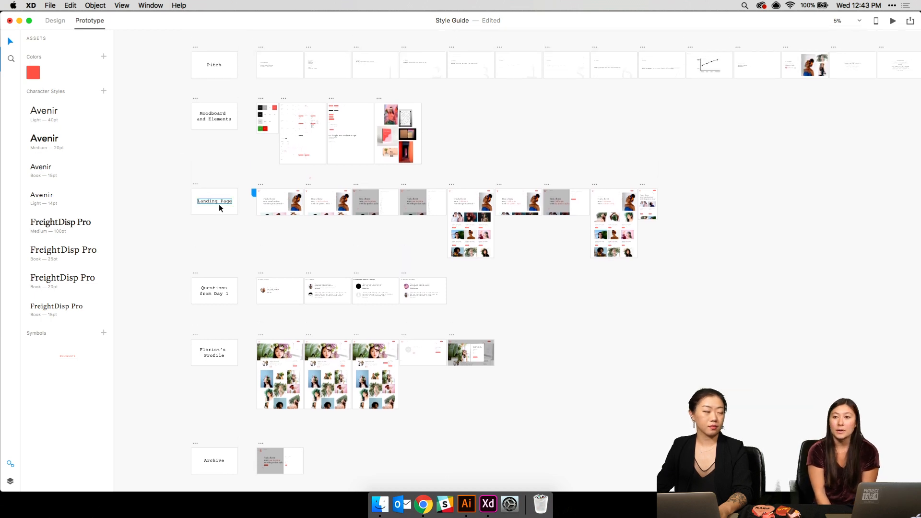
key("super+s")
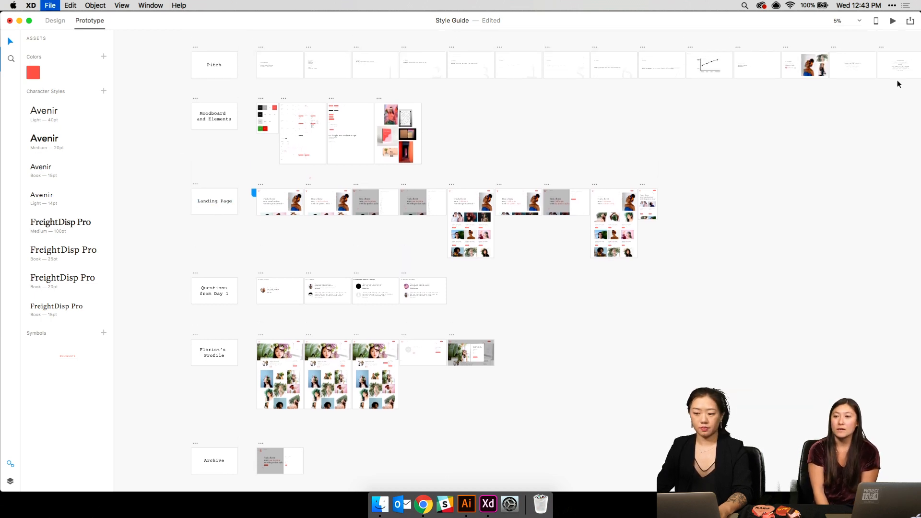
left_click(909, 22)
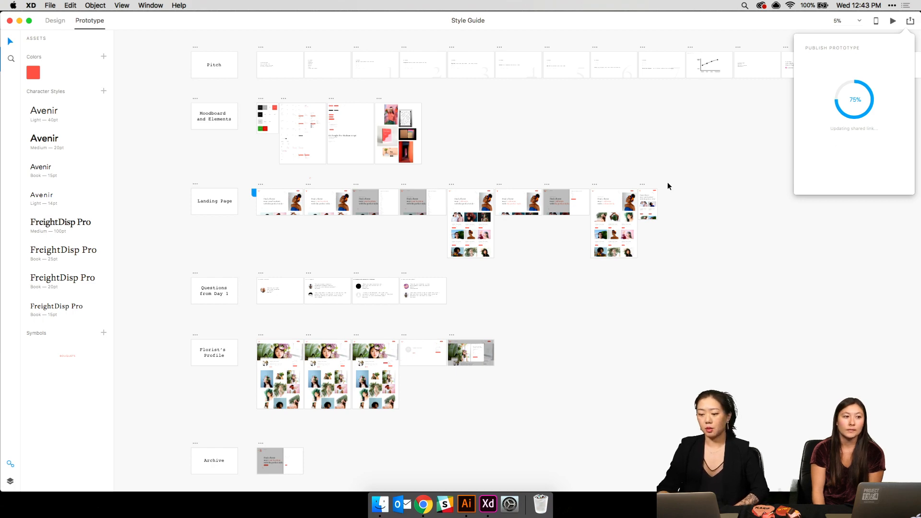
- Zoom in two levels on the Landing Page artboards while the link update finishes
key("super+equal")
key("super+equal")
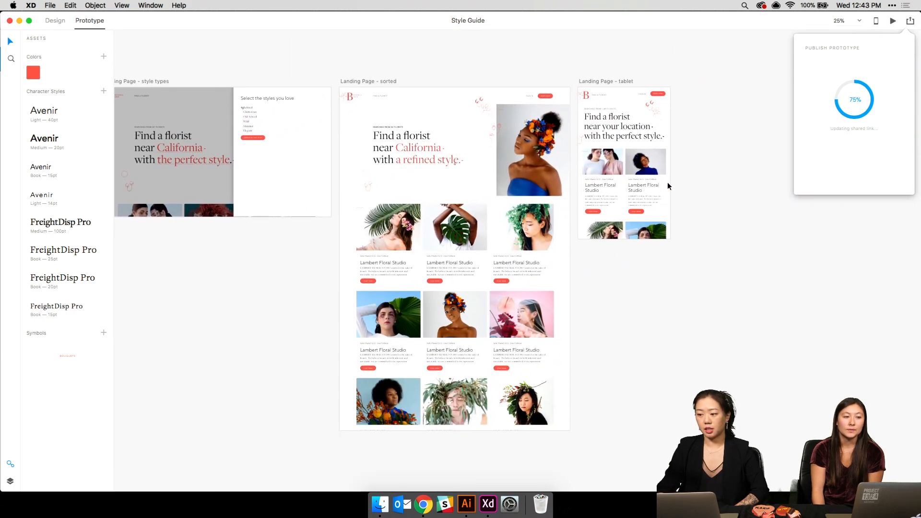
key("super+equal")
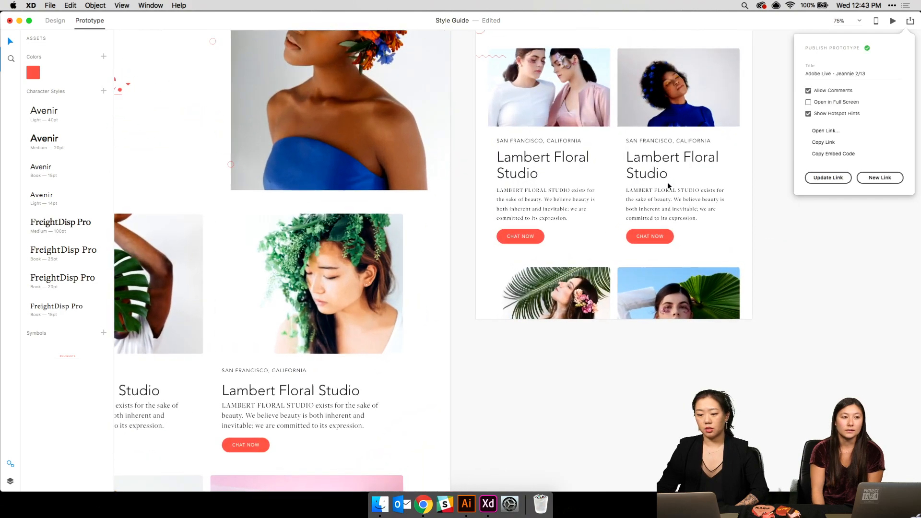
scroll(667, 184, "left", 10)
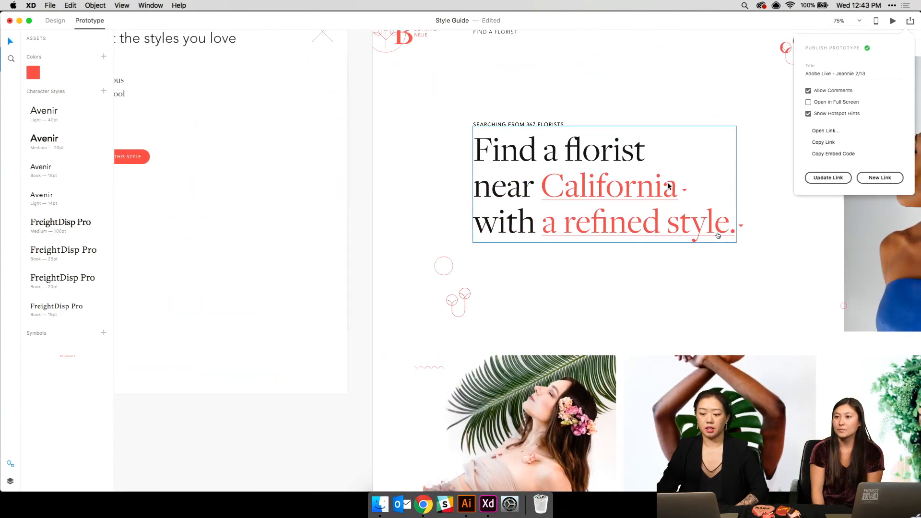
scroll(668, 183, "right", 10)
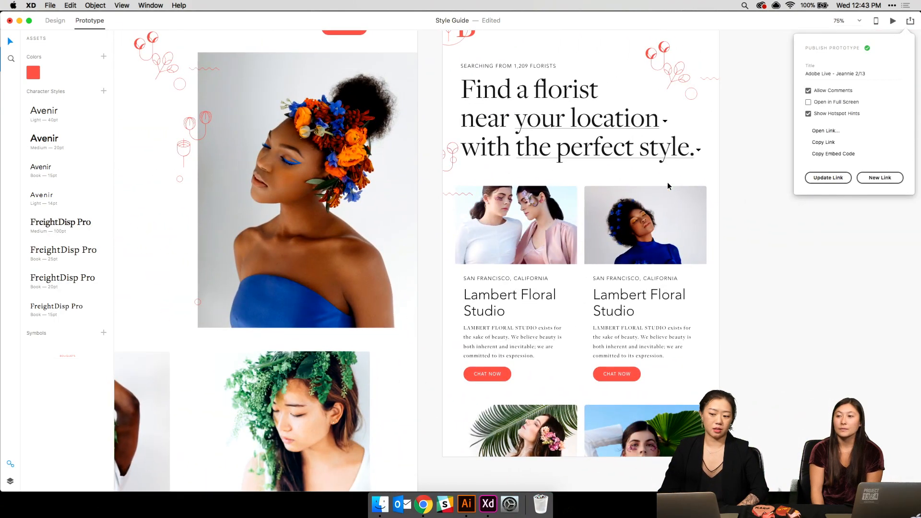
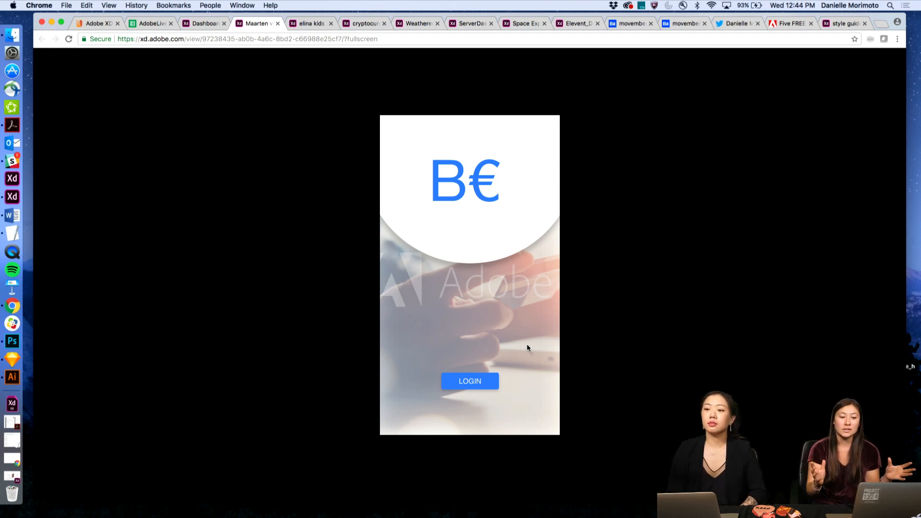
- Log in to the B€ prototype and expand and collapse the Wallet revenue chart several times
left_click(475, 382)
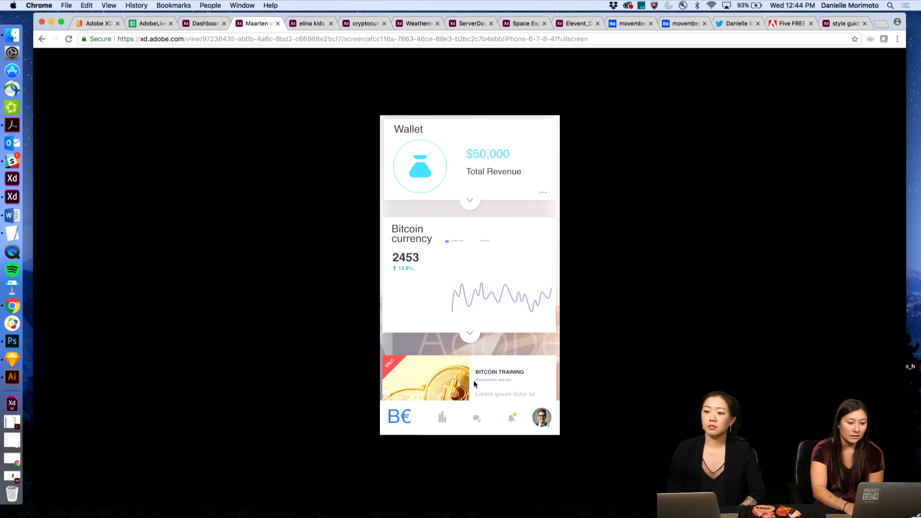
left_click(471, 202)
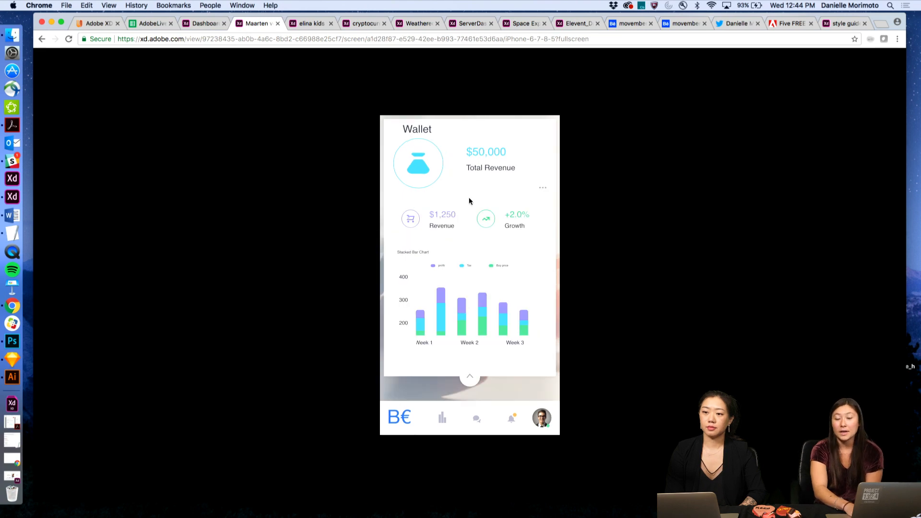
left_click(473, 379)
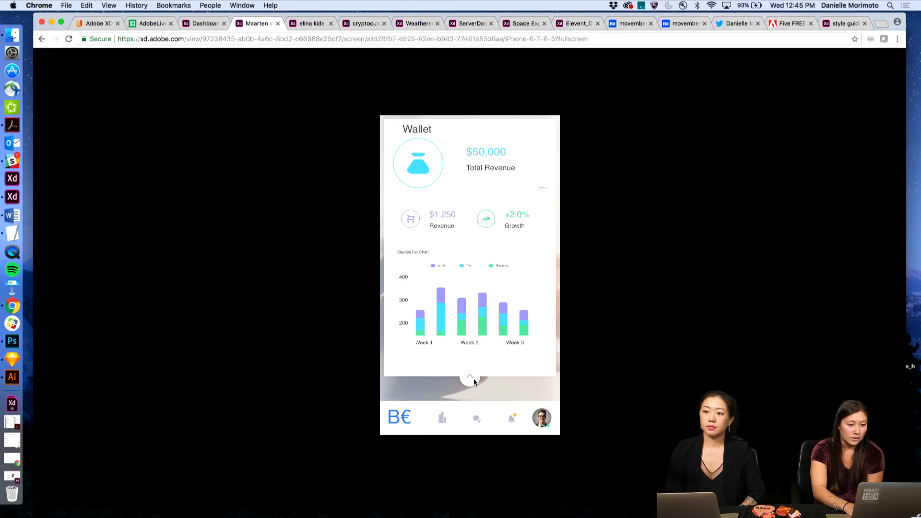
left_click(472, 204)
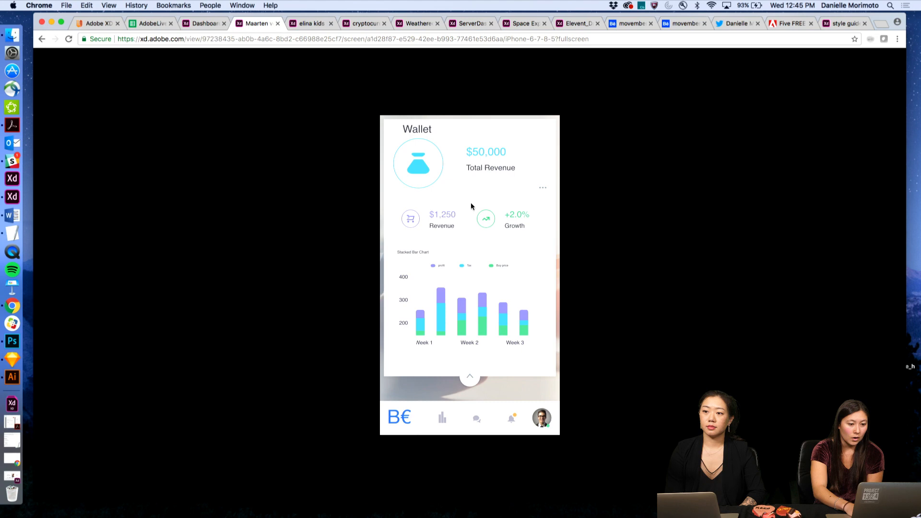
left_click(472, 377)
left_click(464, 401)
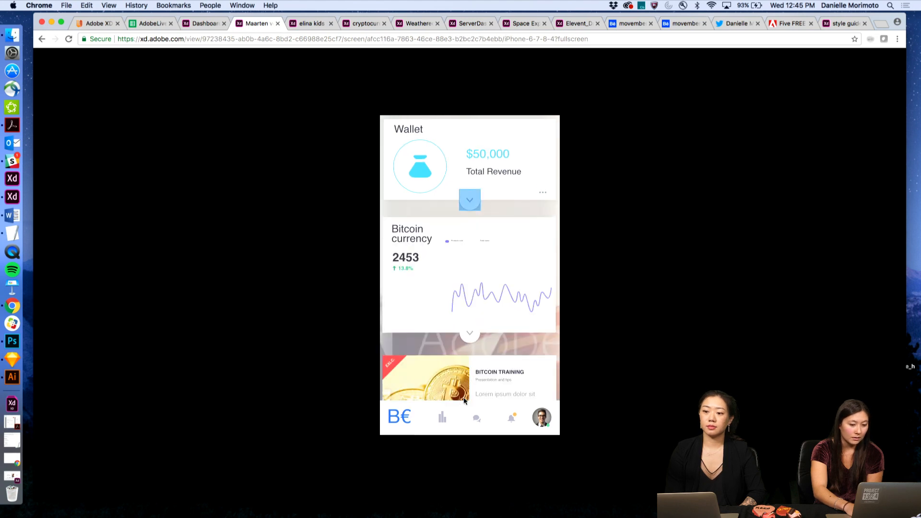
left_click(470, 199)
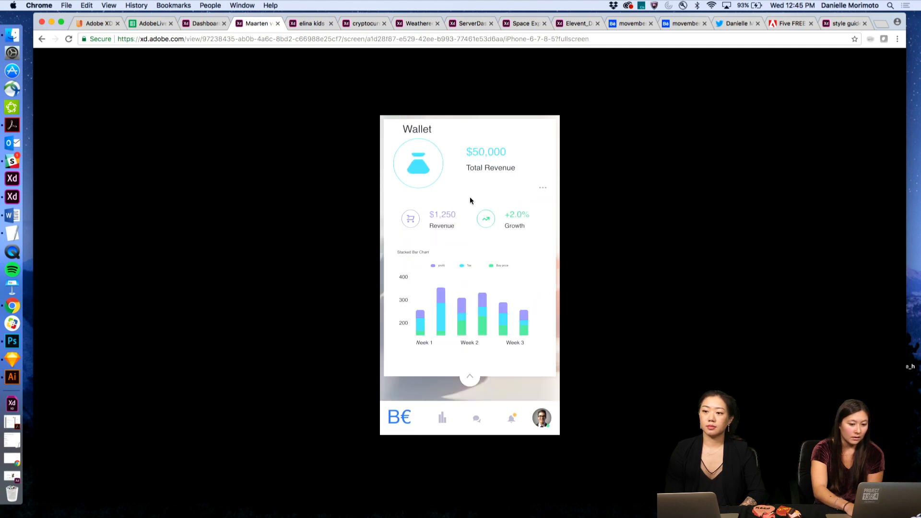
- Return to the B€ login splash, log in again to the expanded Wallet chart, then bring up the Dashboard prototype
left_click(471, 351)
left_click(473, 381)
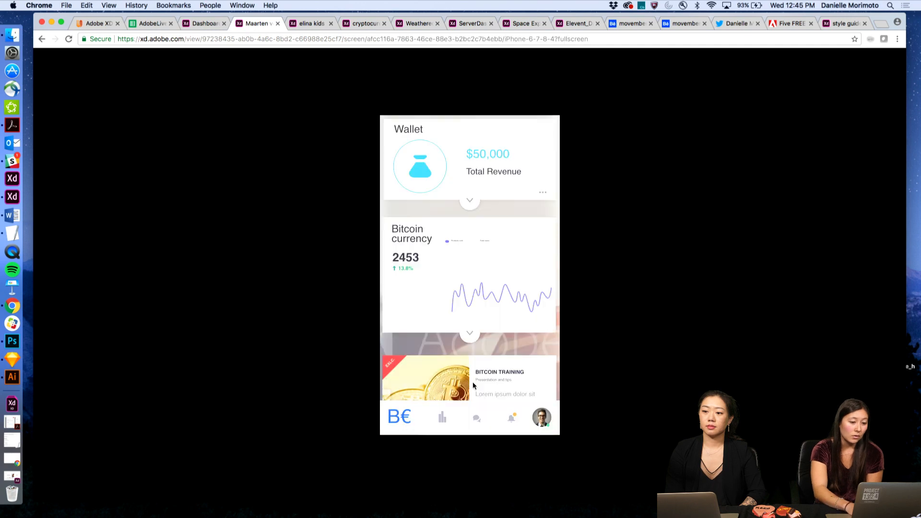
left_click(471, 201)
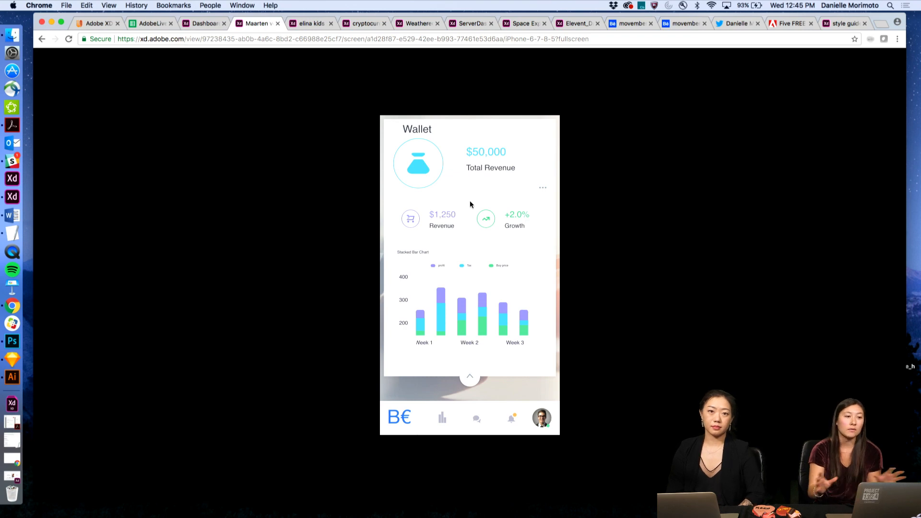
left_click(195, 24)
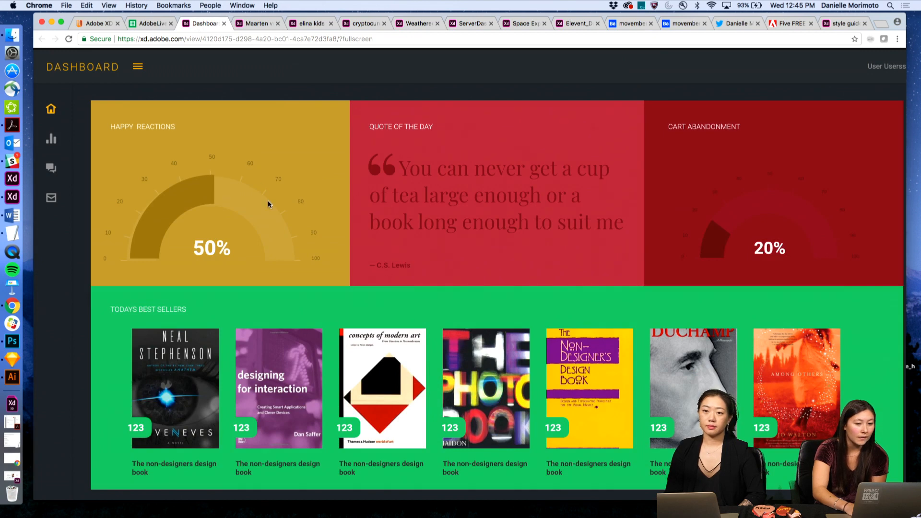
- Open the dashboard prototype's inbox screen, then go back to the home screen
scroll(268, 201, "down", 1)
scroll(268, 201, "up", 1)
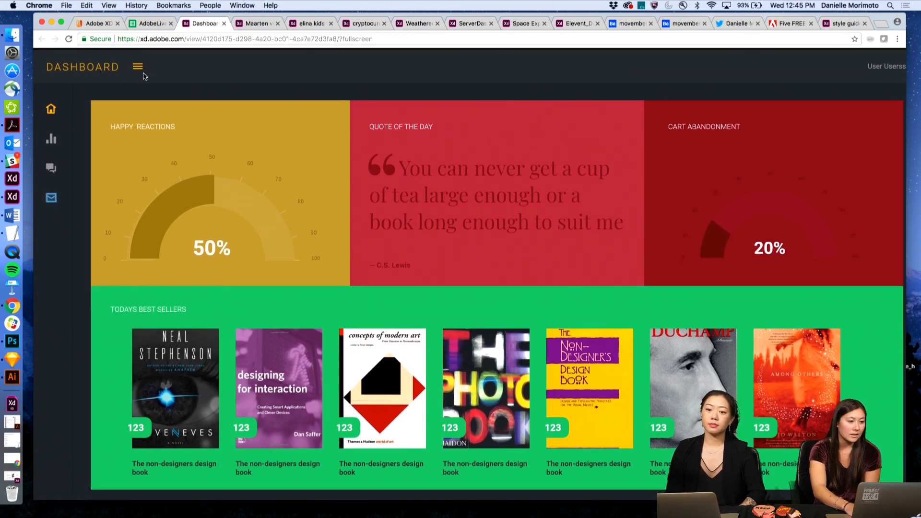
left_click(51, 200)
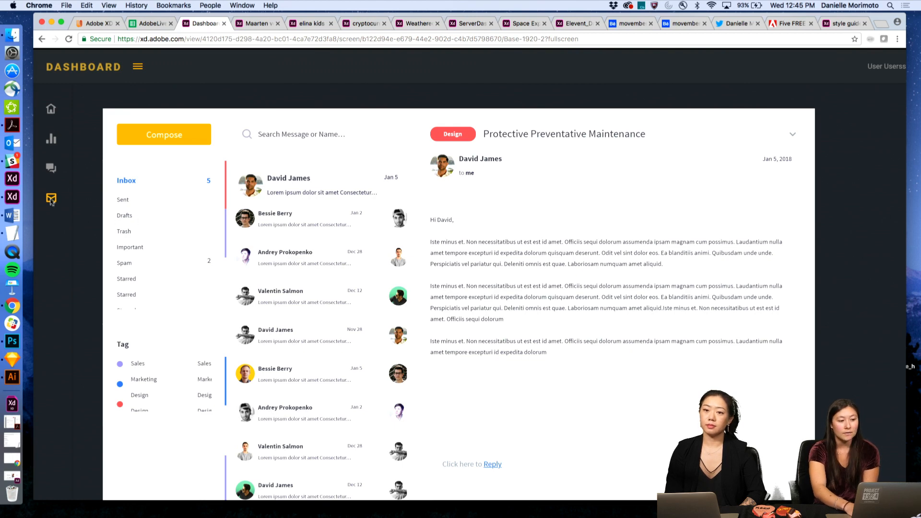
left_click(53, 112)
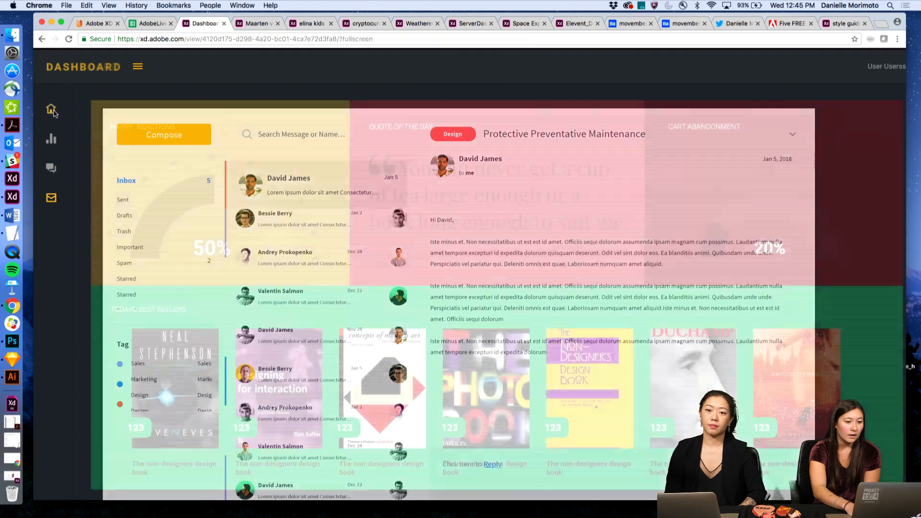
- Flip between the inbox and home screens with the Left arrow, then bring up the Space Explorer prototype
key("Left")
left_click(54, 113)
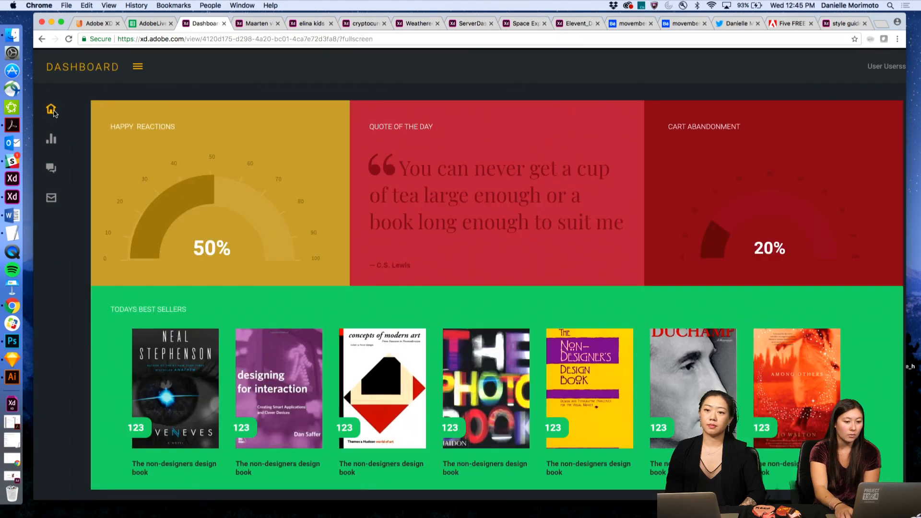
key("Left")
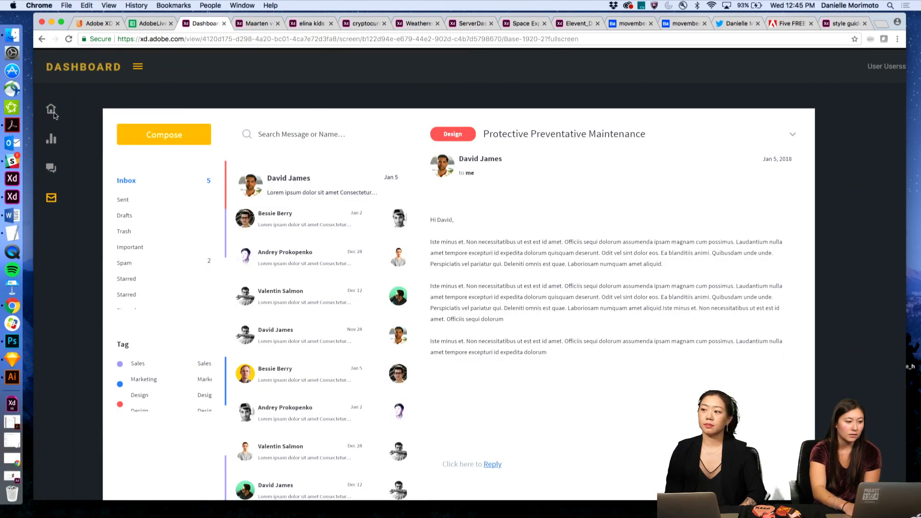
left_click(53, 114)
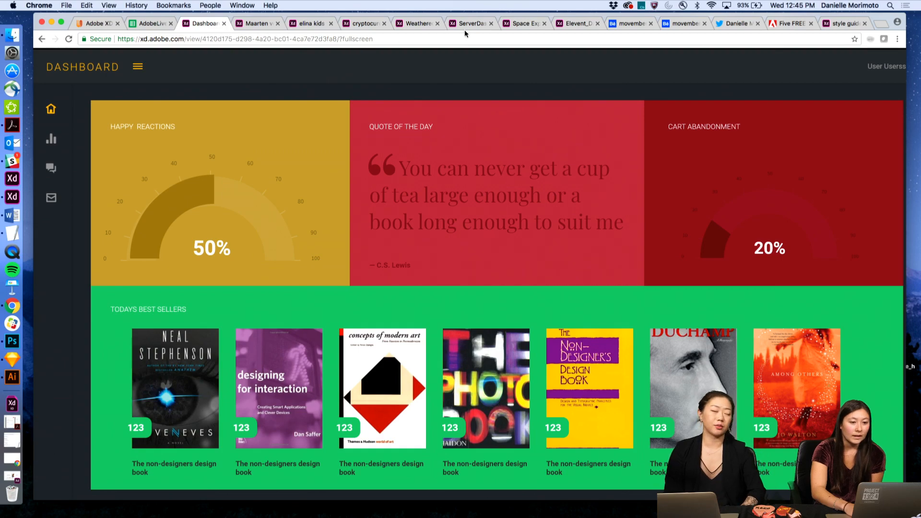
left_click(522, 24)
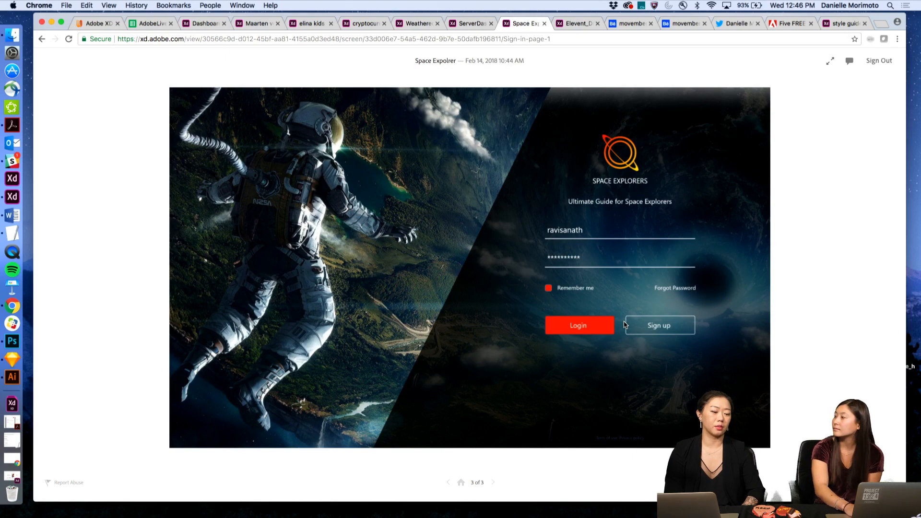
- Restart Space Explorer at its first sign-in screen, log in to the Saturn dashboard, then bring up Stadt Theater
left_click(493, 483)
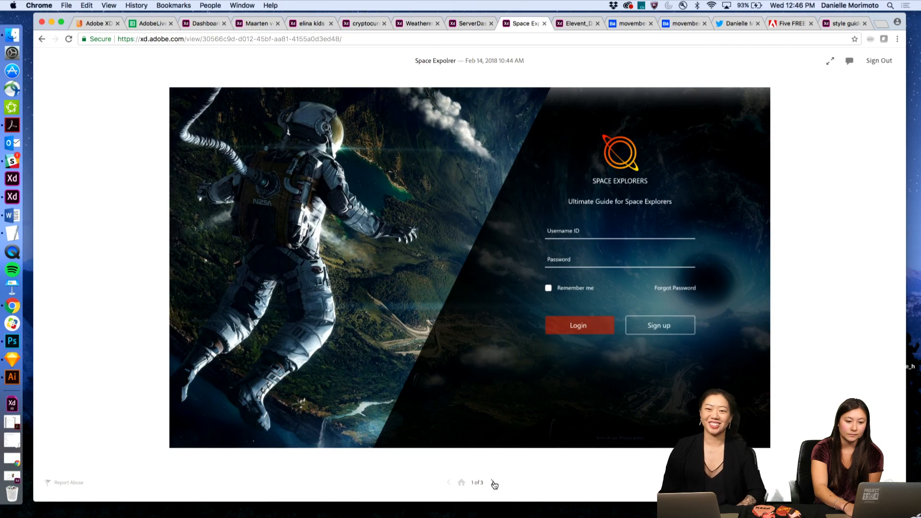
left_click(587, 258)
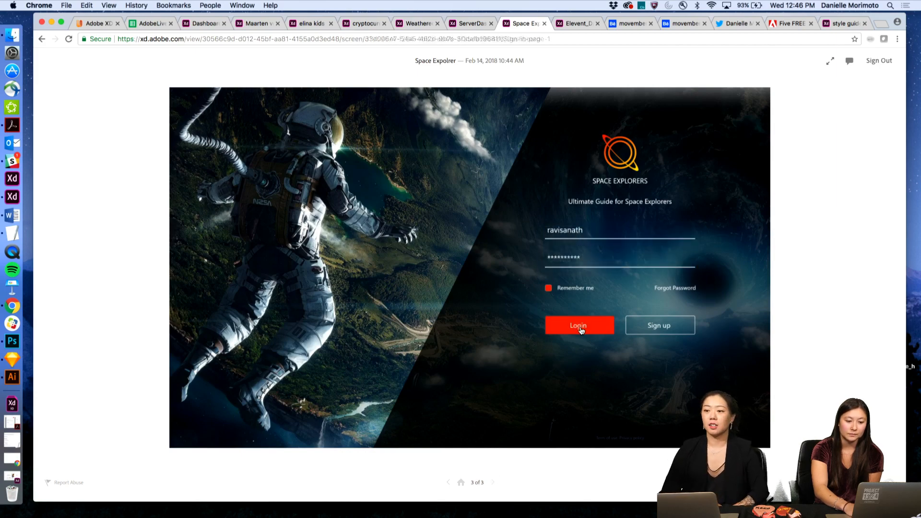
left_click(580, 326)
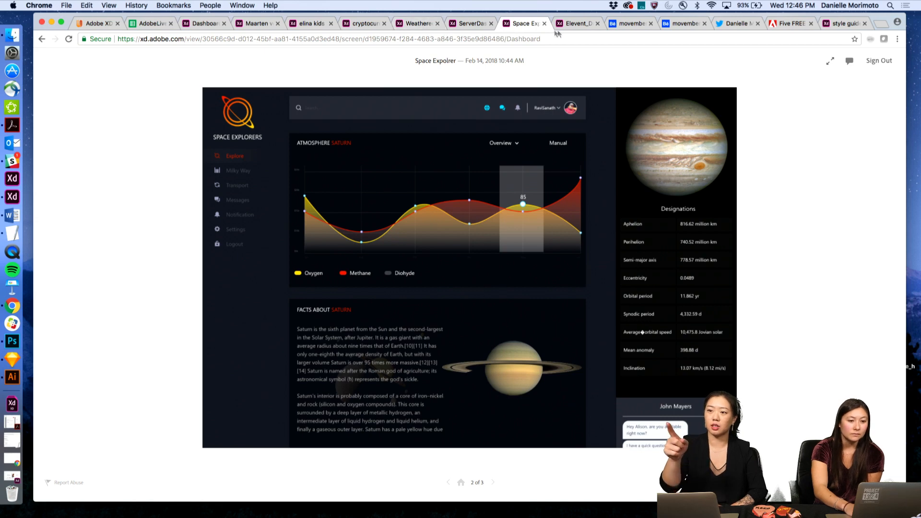
left_click(569, 24)
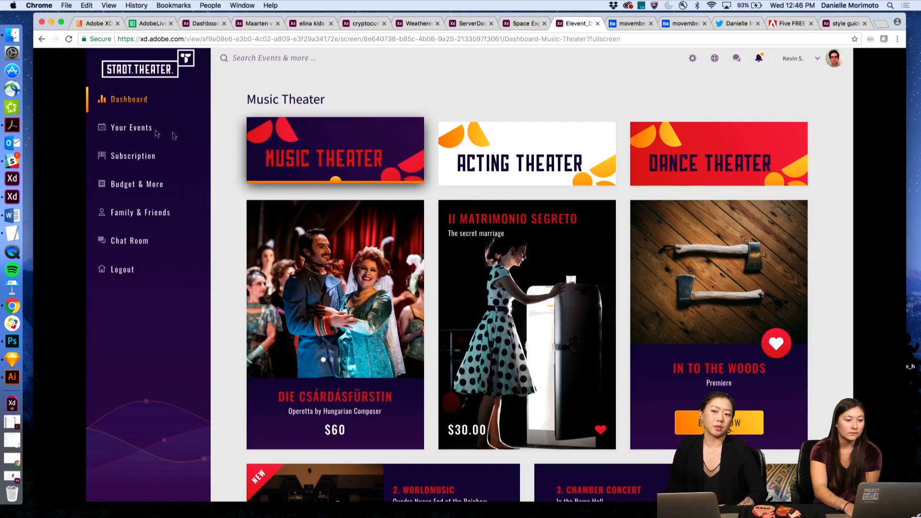
- Switch back and forth between the Music Theater and Acting Theater screens
left_click(372, 149)
left_click(497, 170)
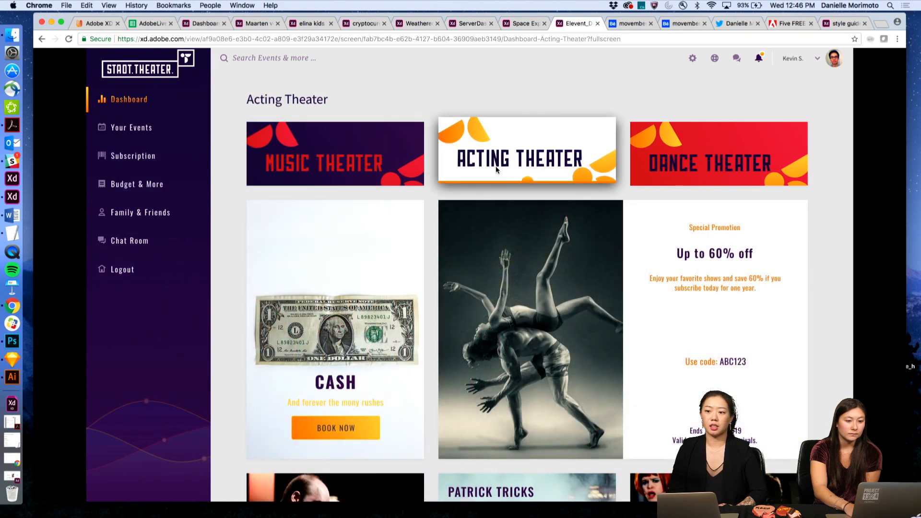
left_click(345, 161)
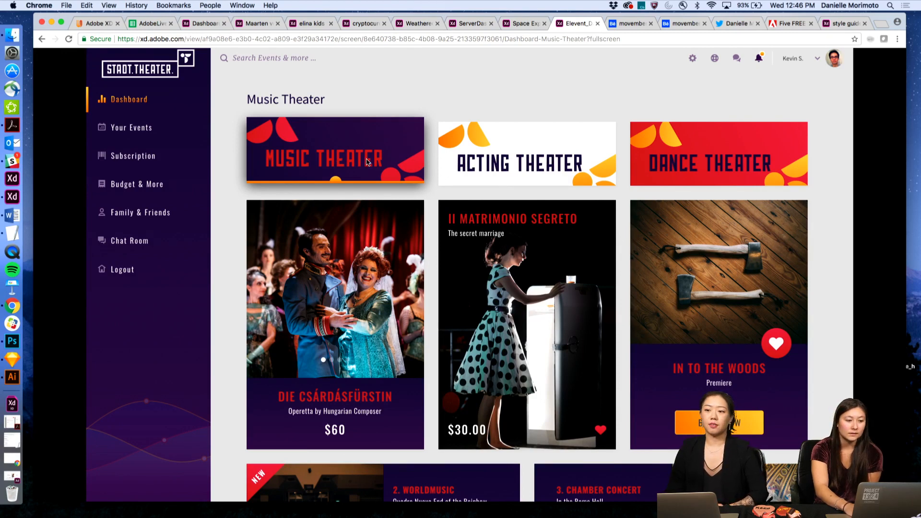
left_click(513, 167)
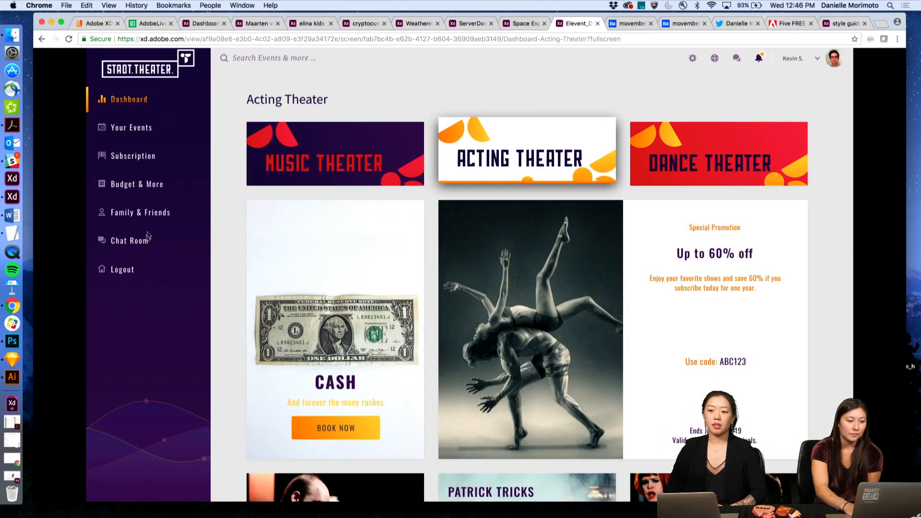
- Visit Budget & More and Subscription, then go from Music Theater to Acting Theater and back
left_click(142, 187)
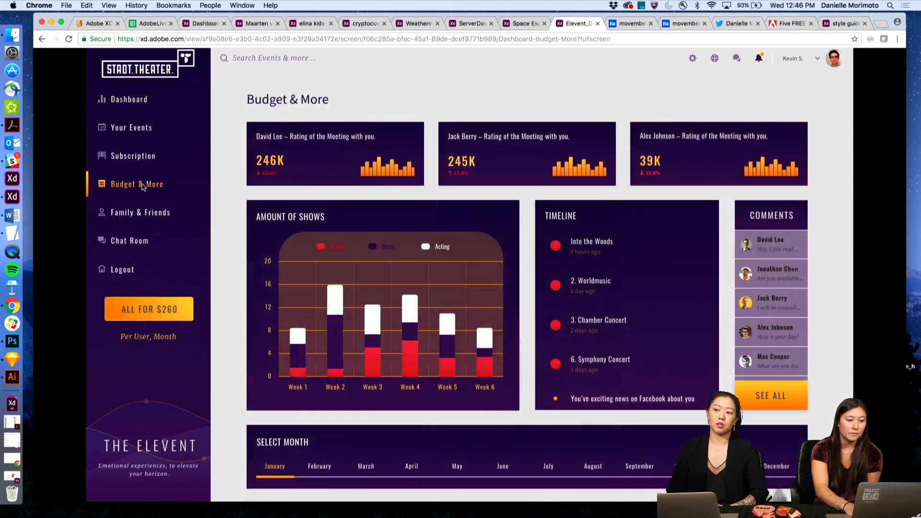
left_click(140, 158)
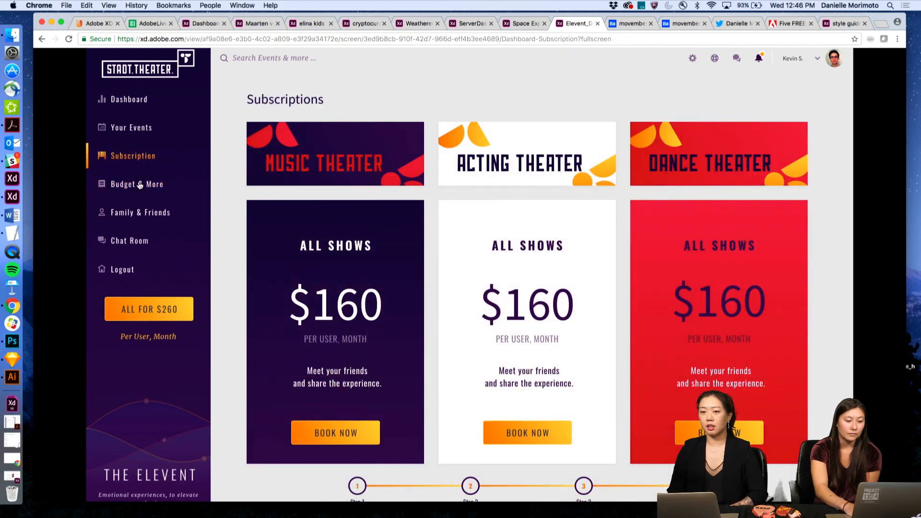
left_click(139, 185)
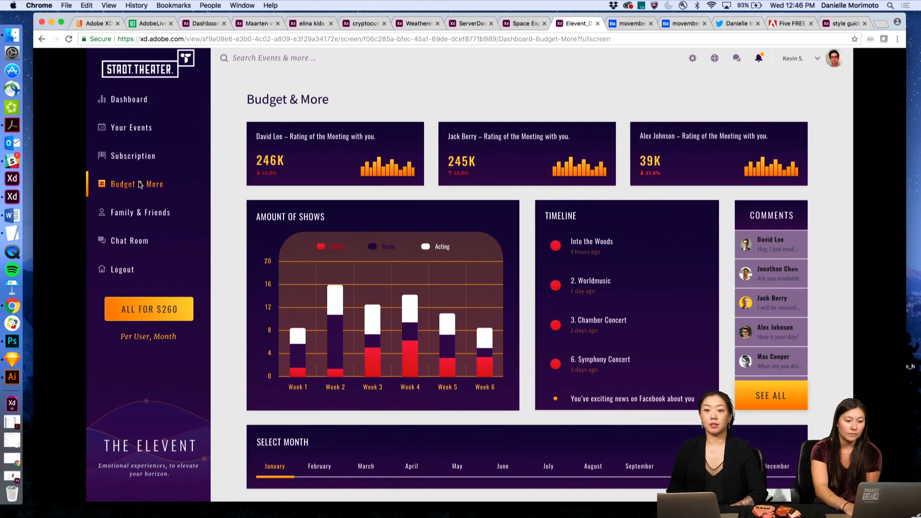
left_click(138, 100)
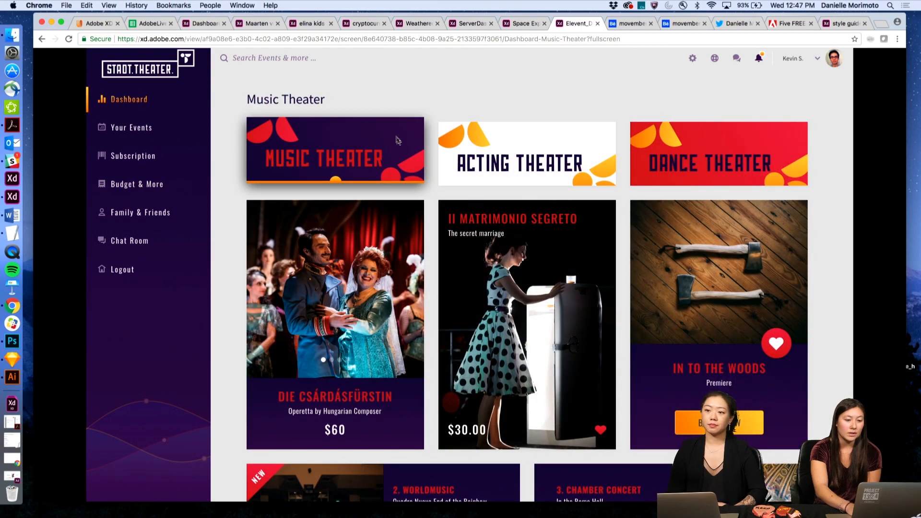
left_click(505, 170)
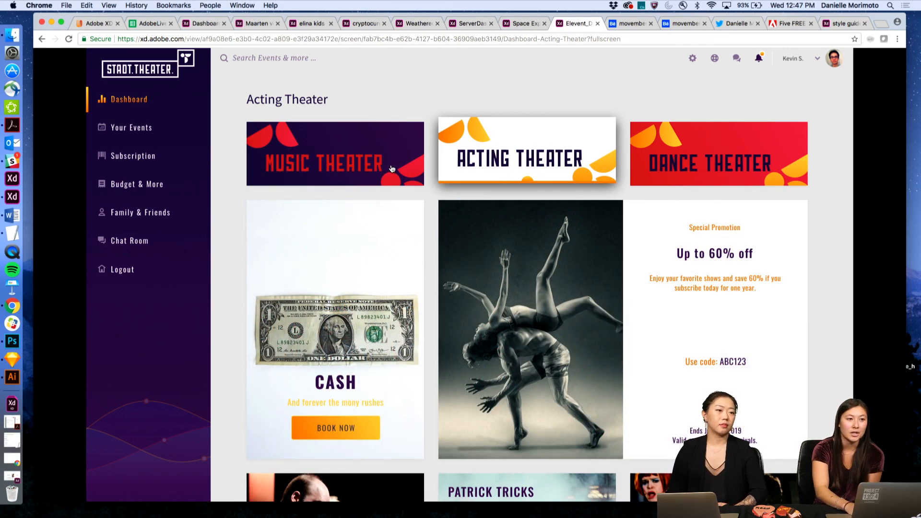
left_click(373, 163)
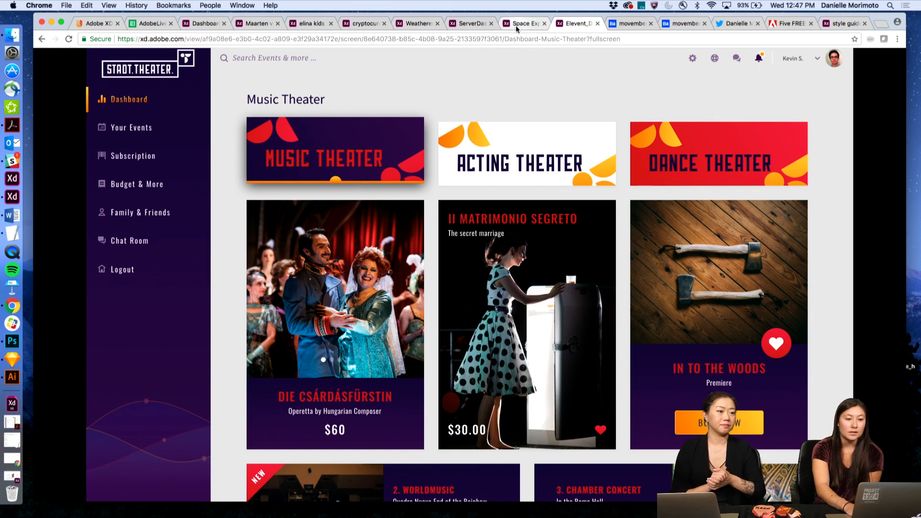
left_click(523, 64)
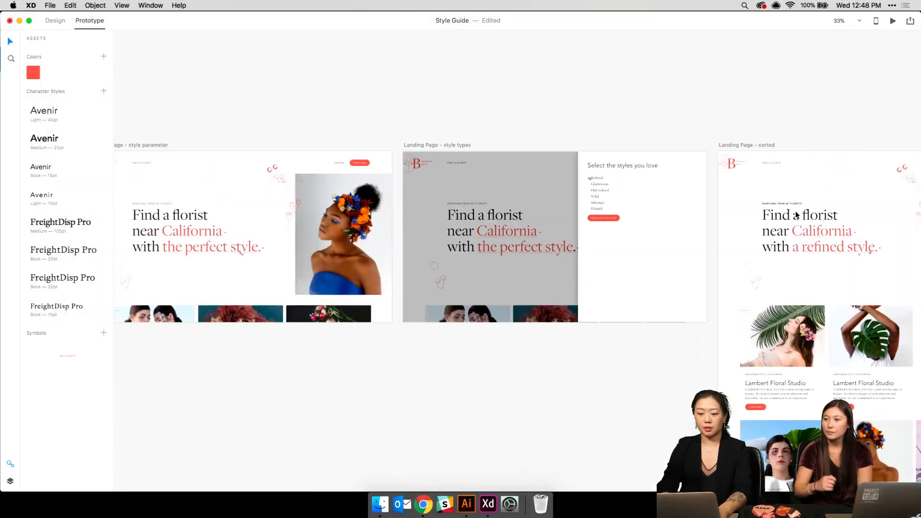
- Select the Landing Page artboard, zoom out, and paste a copy after the row's last artboard
scroll(796, 211, "right", 5)
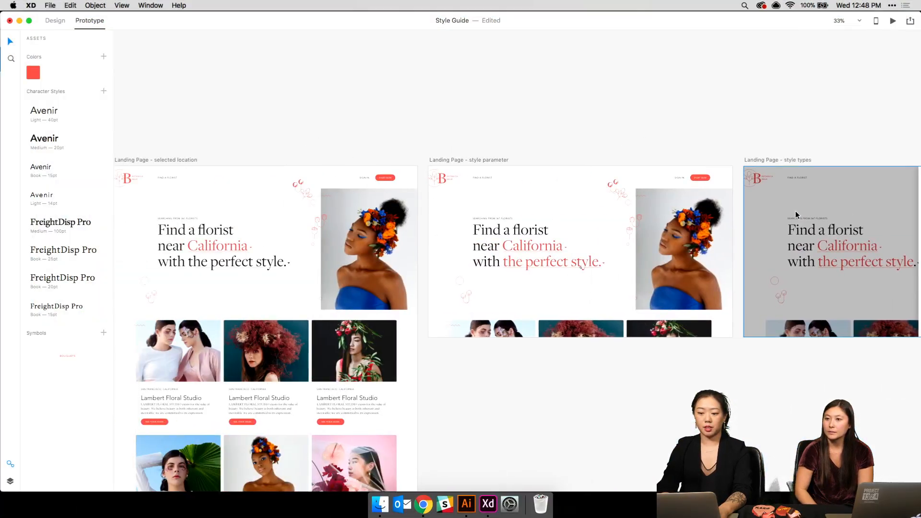
scroll(796, 214, "left", 4)
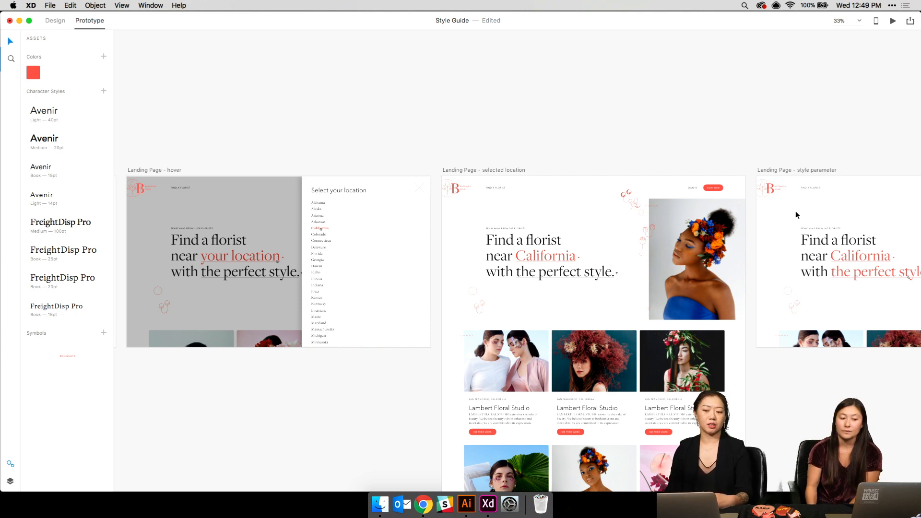
scroll(796, 211, "left", 15)
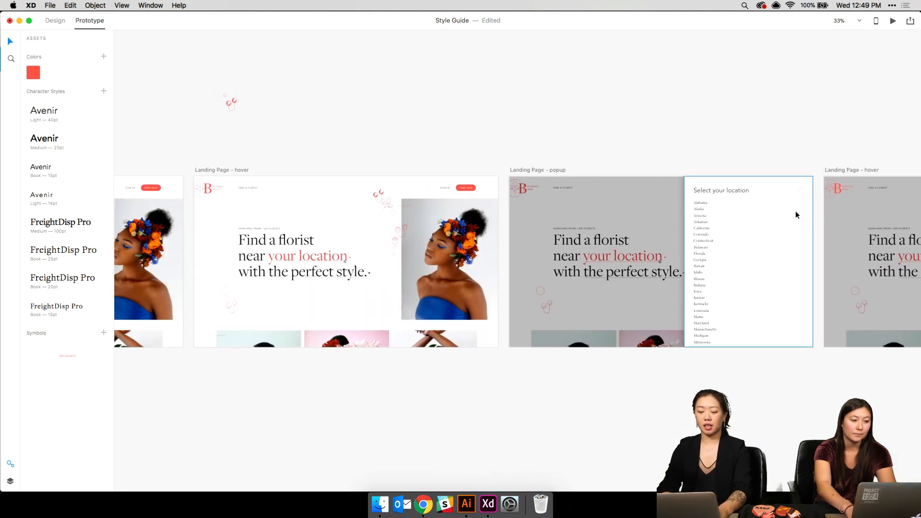
scroll(796, 211, "right", 5)
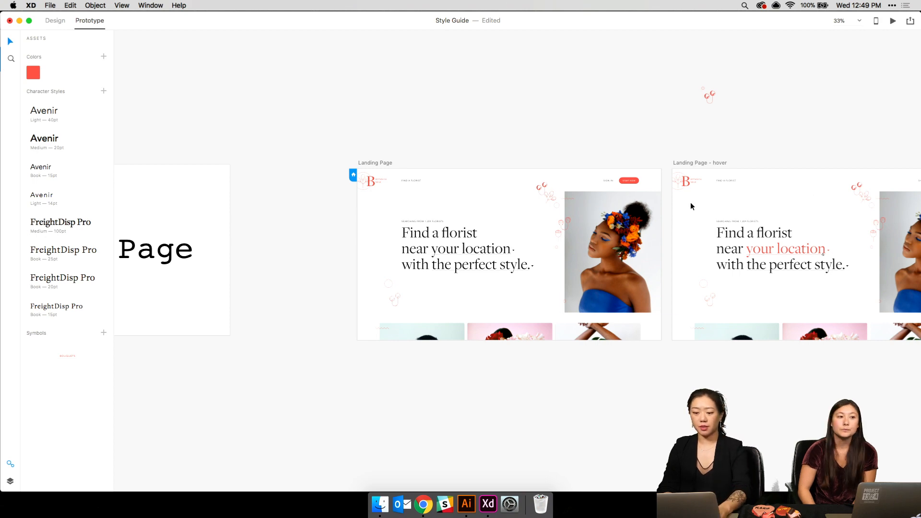
left_click(370, 162)
key("super+0")
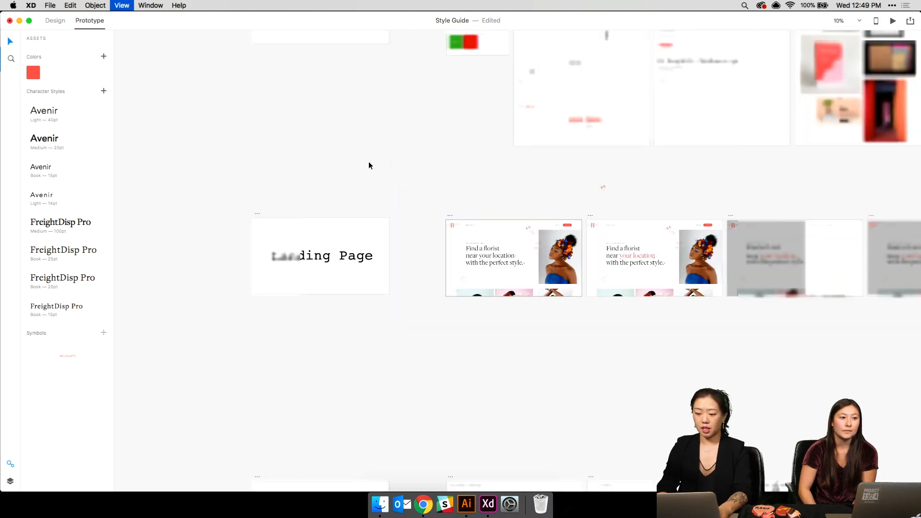
key("super+minus")
scroll(445, 195, "right", 3)
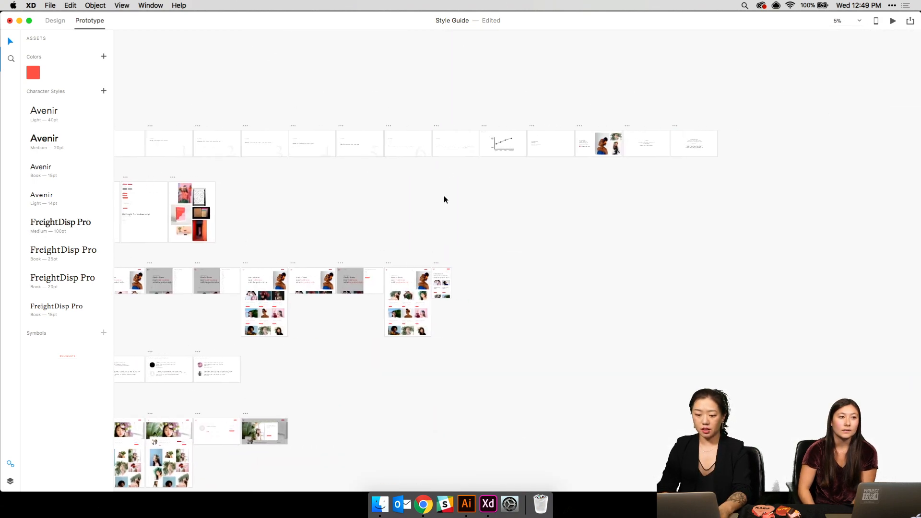
left_click(435, 263)
key("super+v")
- Change the pasted artboard's image-grid interaction target from Landing Page - hover to None
left_click(522, 266)
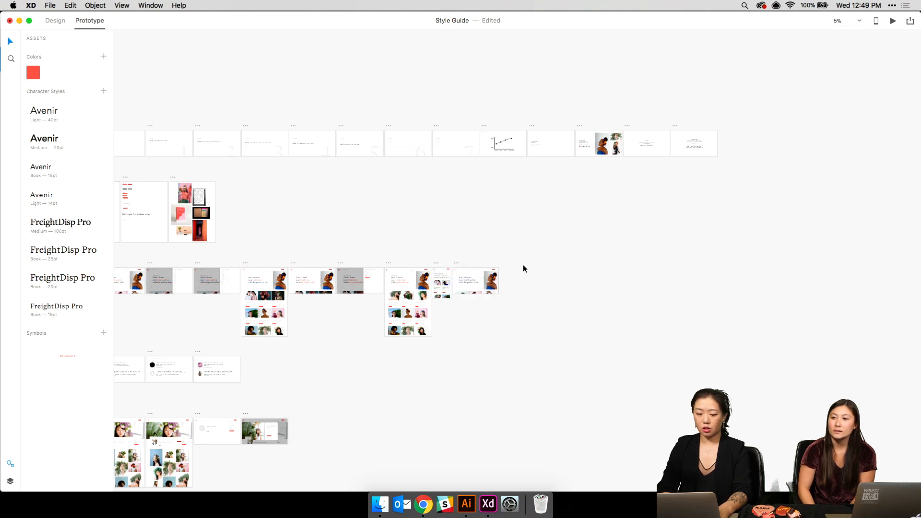
left_click(465, 292)
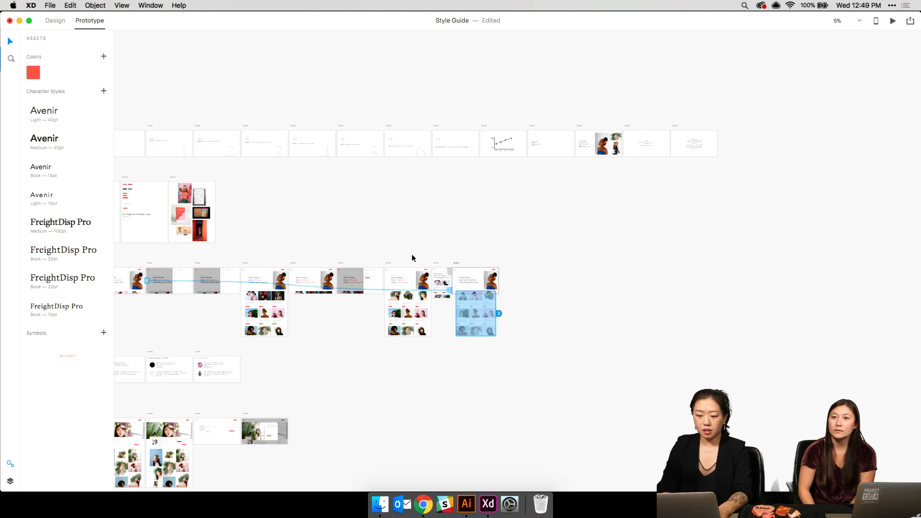
left_click(451, 291)
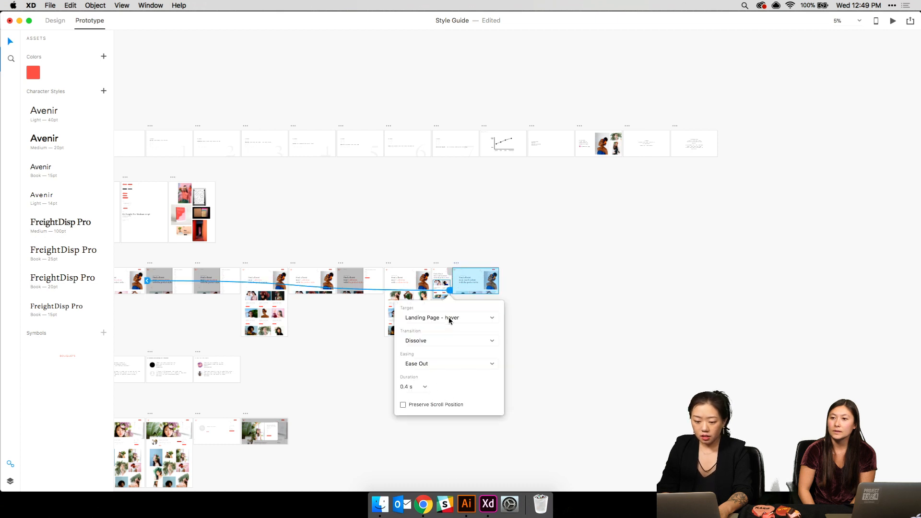
left_click(450, 319)
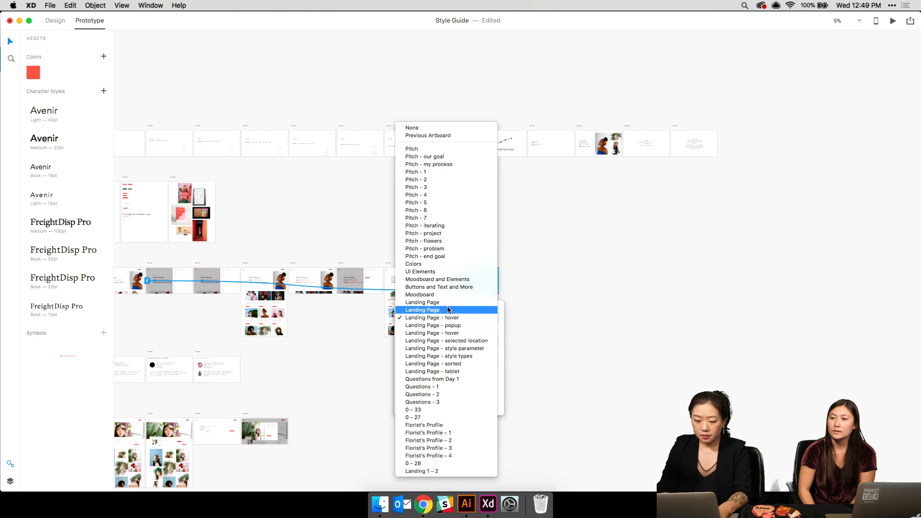
left_click(423, 127)
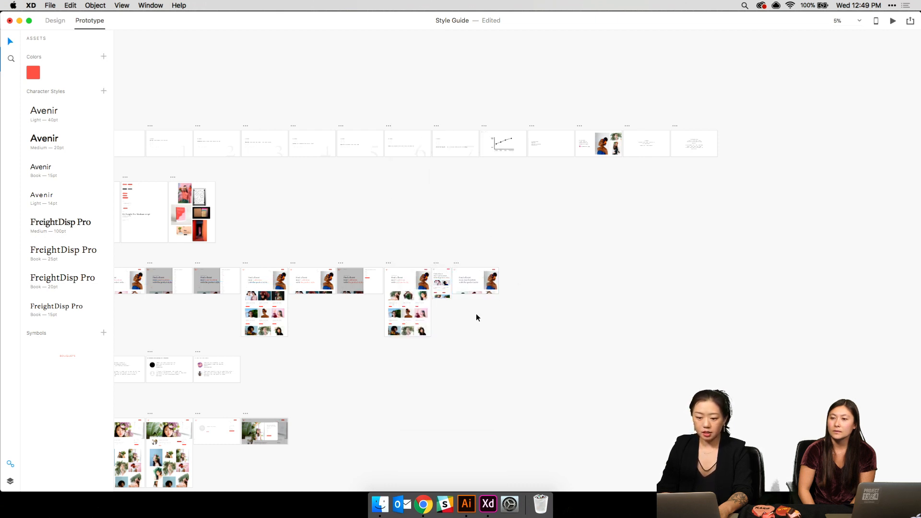
scroll(477, 315, "up", 5)
scroll(476, 317, "right", 5)
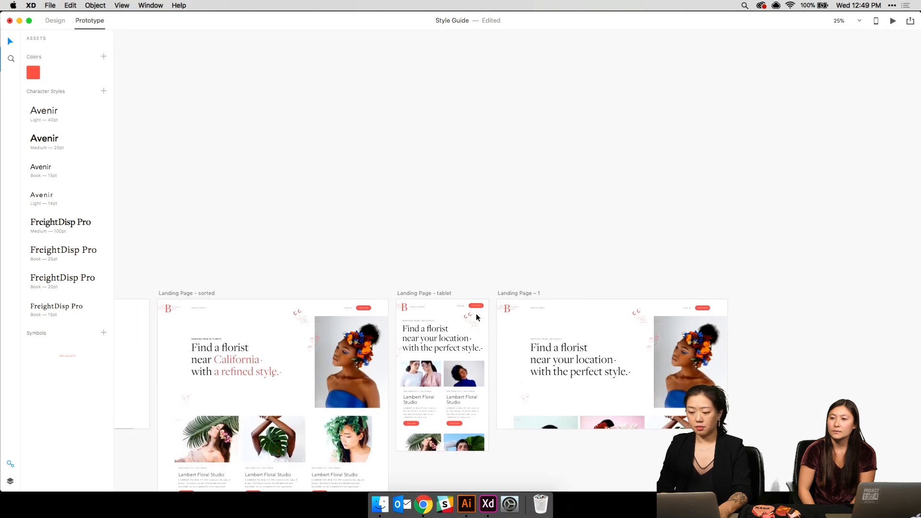
- Draw a thin red-filled rectangle across the top of Landing Page – 1
left_click(58, 21)
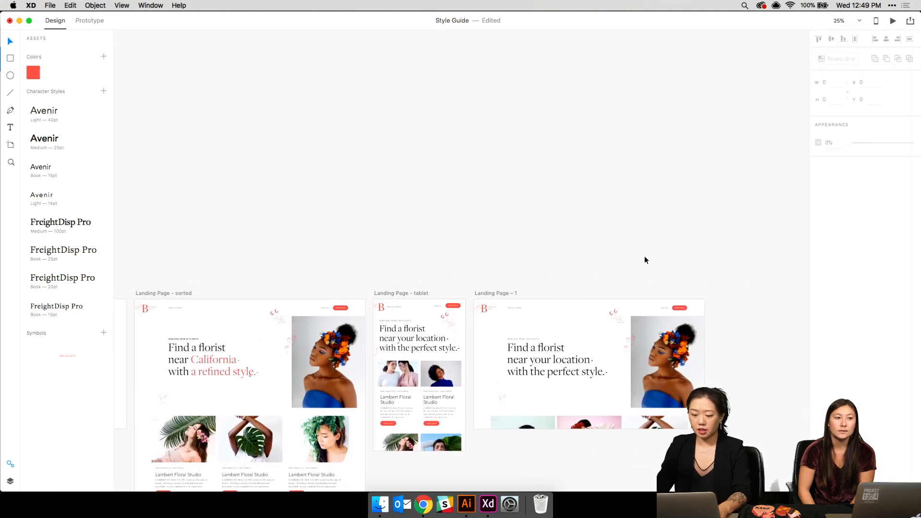
scroll(458, 253, "up", 5)
scroll(458, 255, "down", 3)
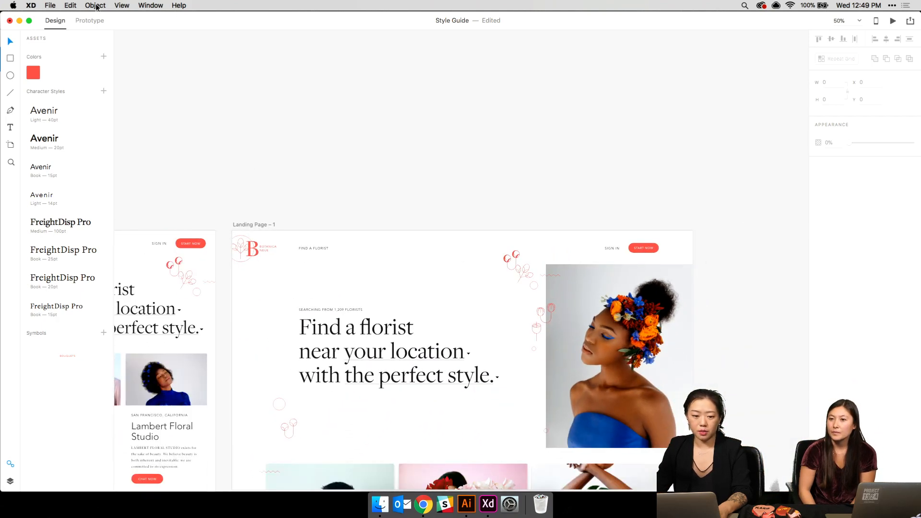
left_click(10, 464)
left_click(10, 60)
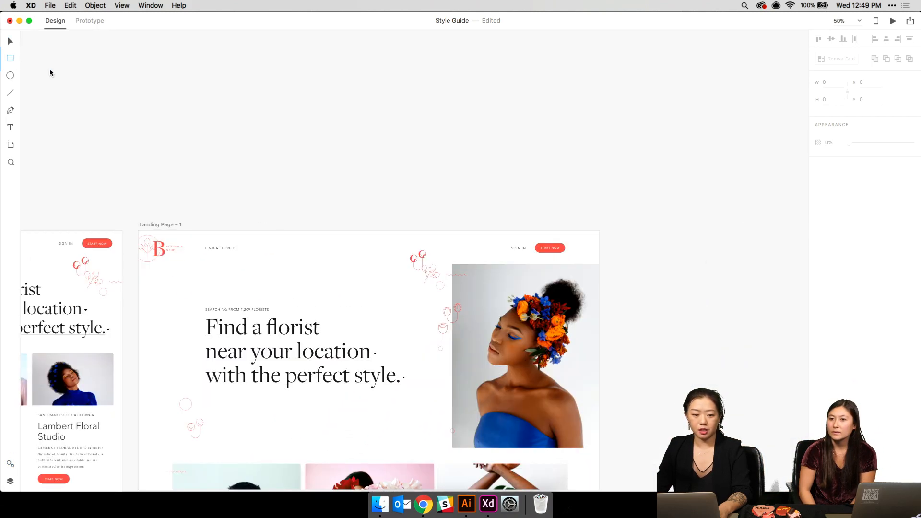
left_click_drag(132, 221, 610, 234)
left_click(833, 180)
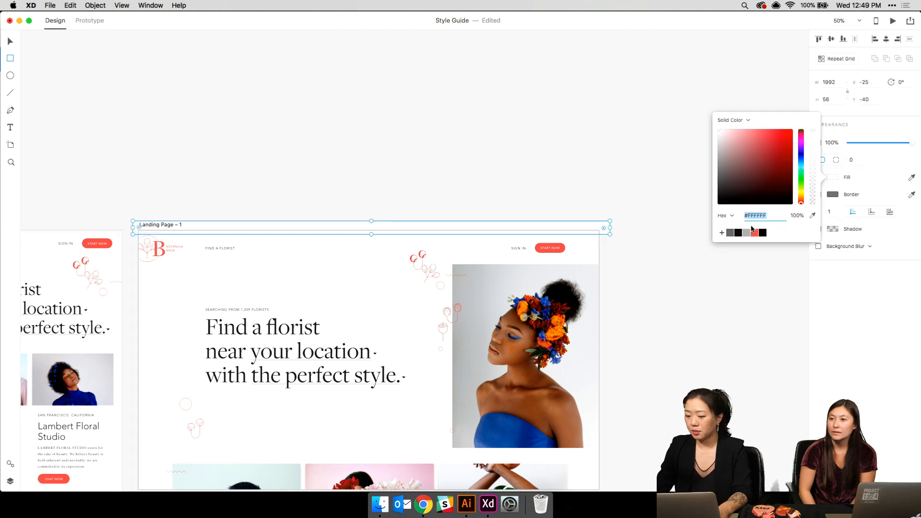
left_click(755, 233)
left_click(433, 232)
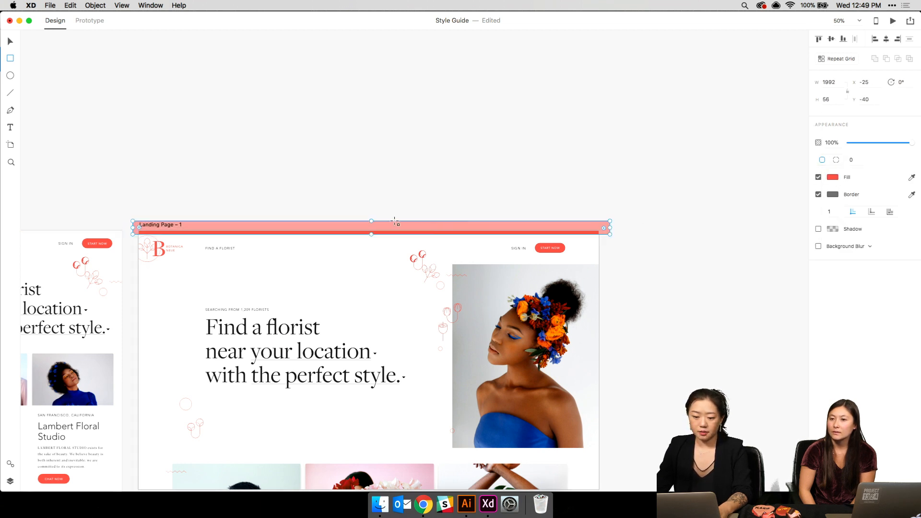
- Resize the red bar thinner, flush with the artboard top, at about half the artboard width
key("v")
left_click_drag(371, 221, 371, 230)
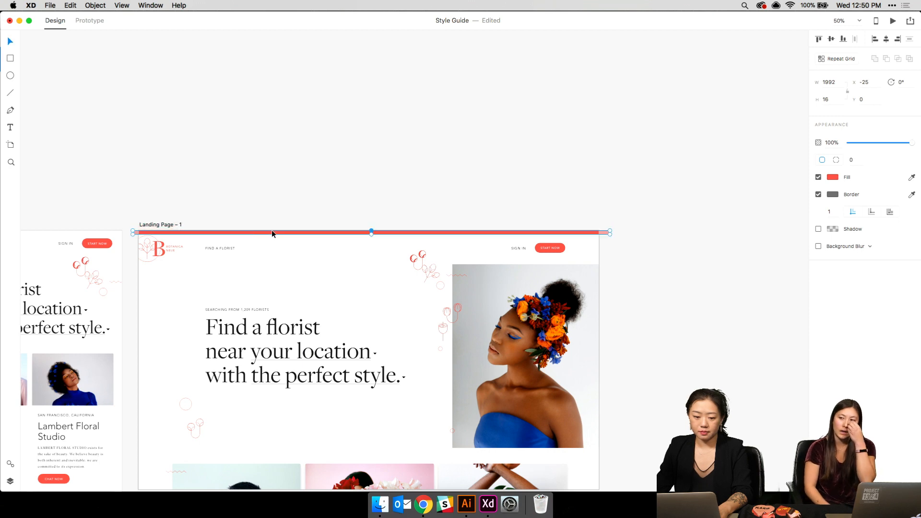
left_click_drag(134, 235, 139, 232)
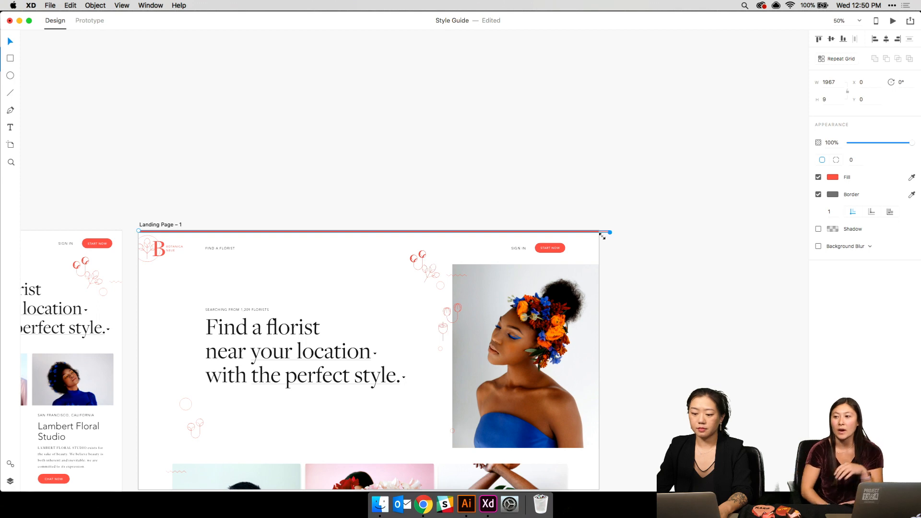
left_click_drag(608, 232, 397, 233)
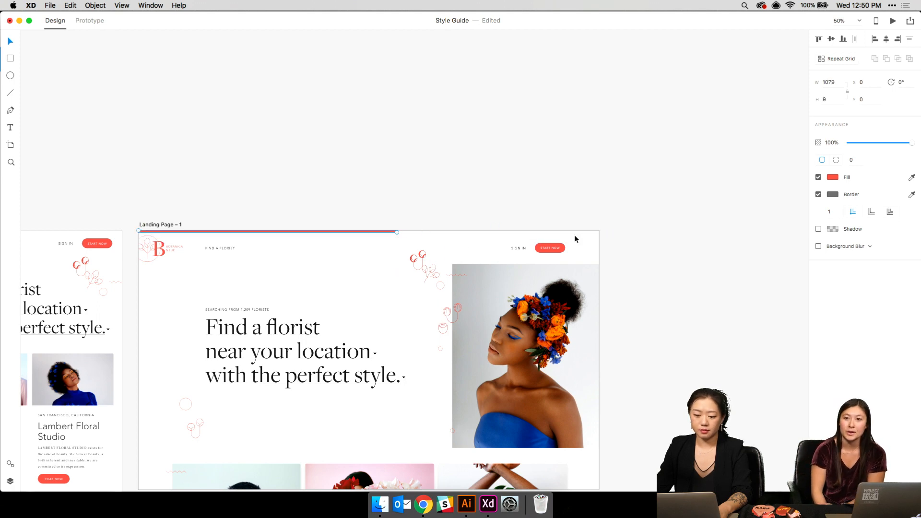
left_click(573, 202)
- Remove the border from the red progress bar
scroll(574, 202, "up", 6)
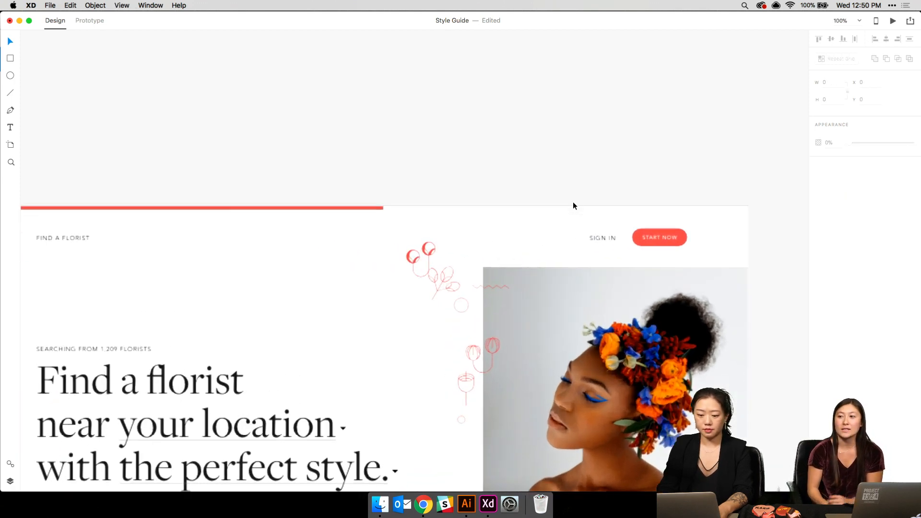
scroll(574, 203, "left", 6)
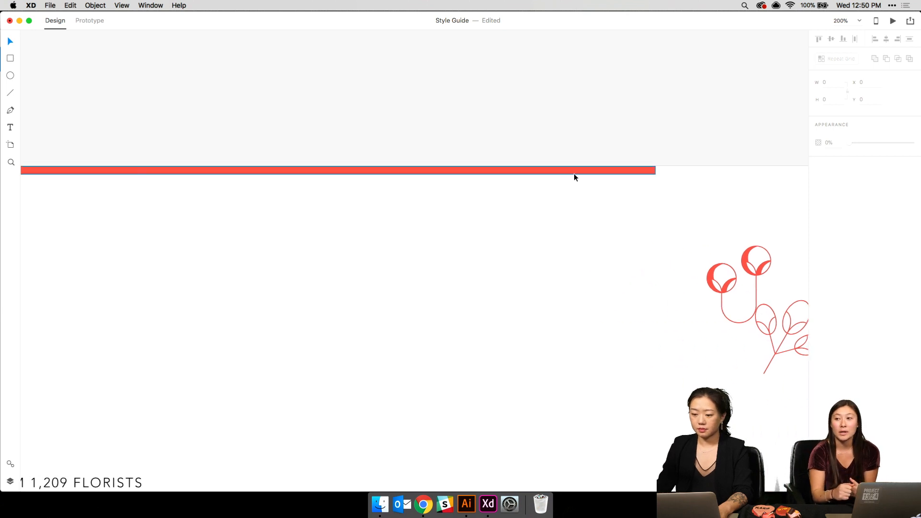
left_click(574, 171)
left_click(818, 195)
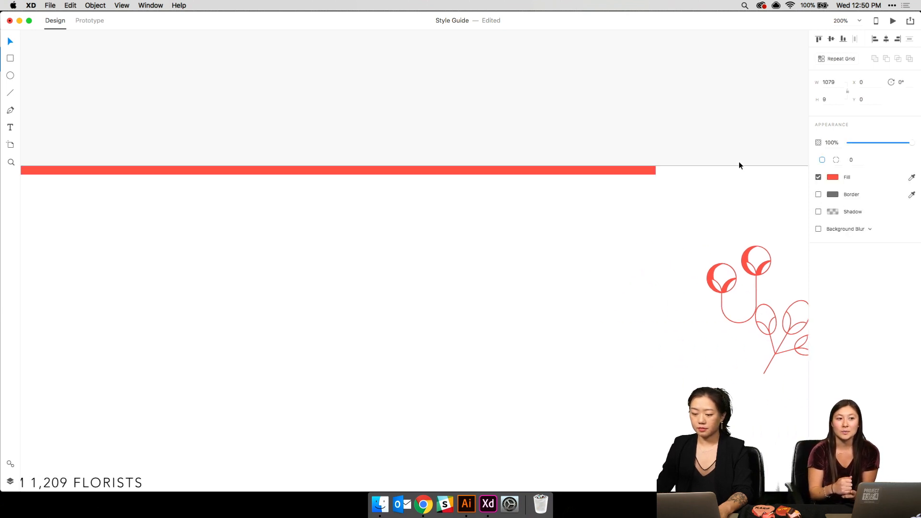
left_click(739, 161)
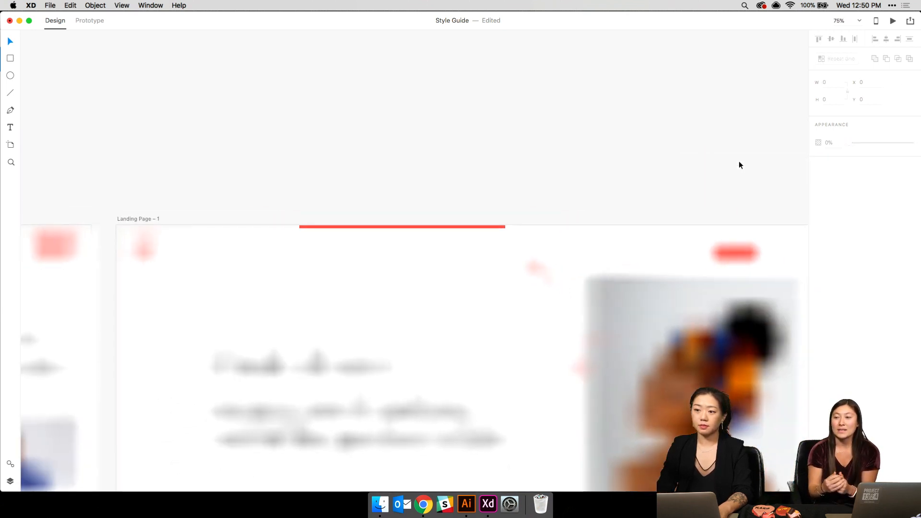
key("super+minus")
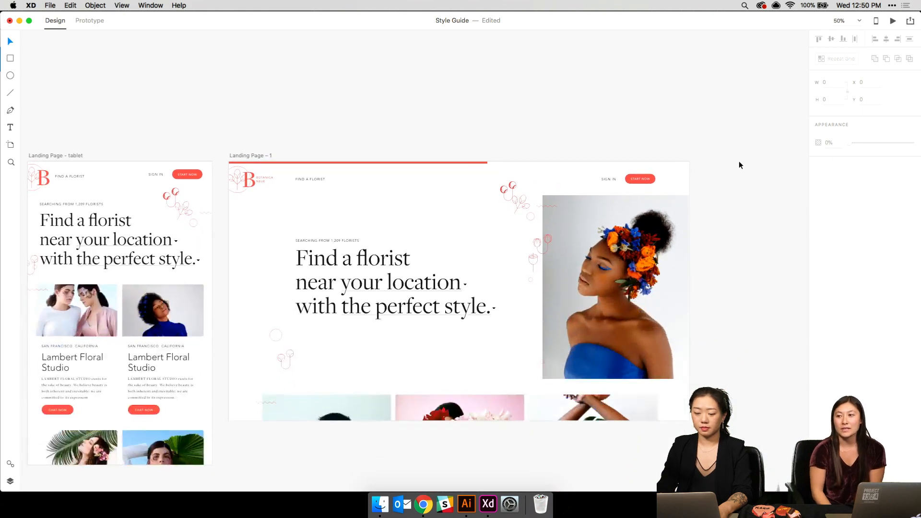
- Set the red bar's height to 5 px
left_click(482, 163)
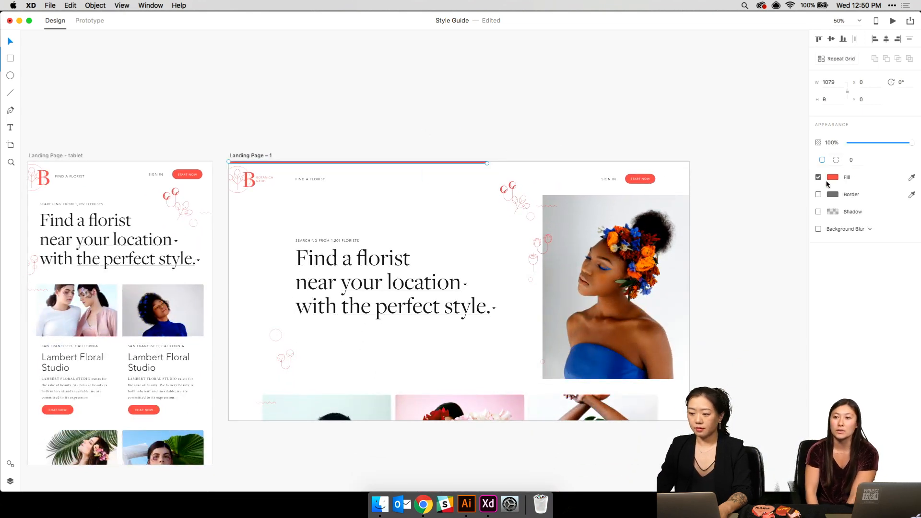
left_click(833, 100)
type("5")
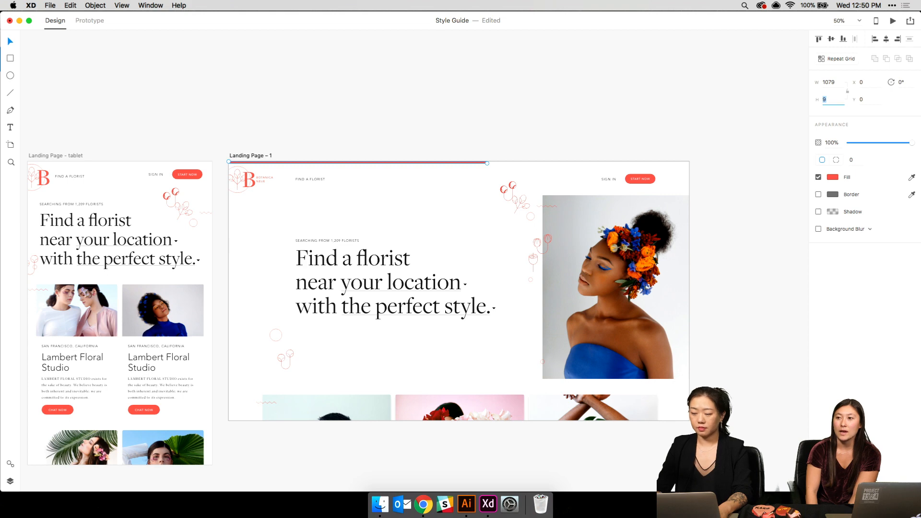
key("Return")
left_click(643, 84)
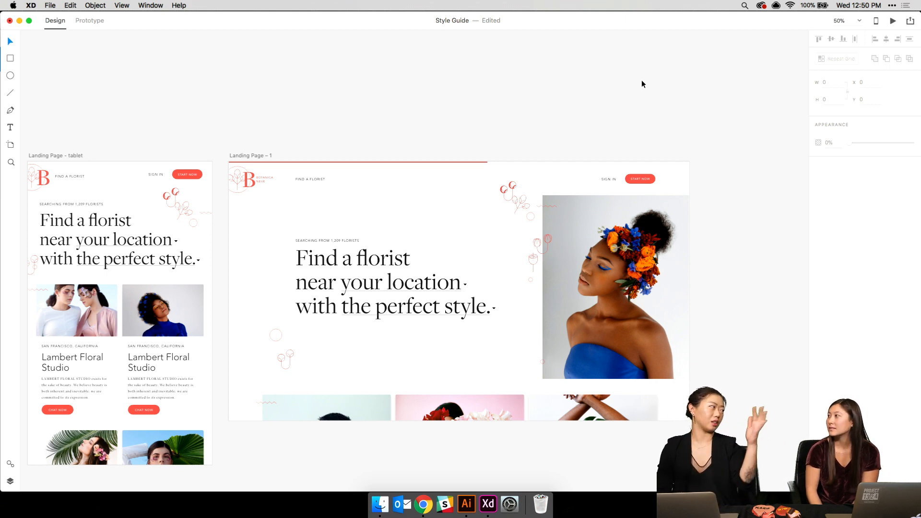
- Draw a borderless white rectangle over the whole landing artboard with lowered fill opacity
left_click(10, 60)
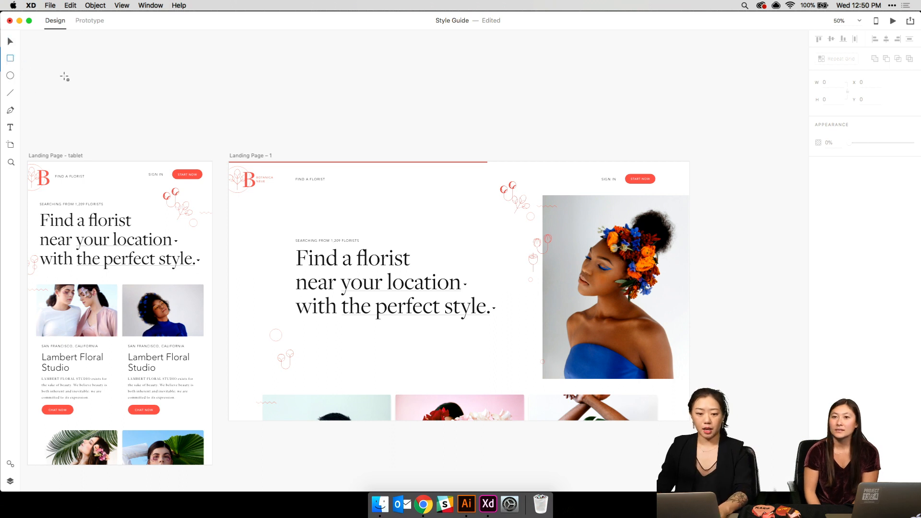
mouse_move(225, 164)
left_mouse_down()
mouse_move(808, 376)
mouse_move(728, 448)
left_mouse_up()
left_click(819, 194)
left_click(833, 178)
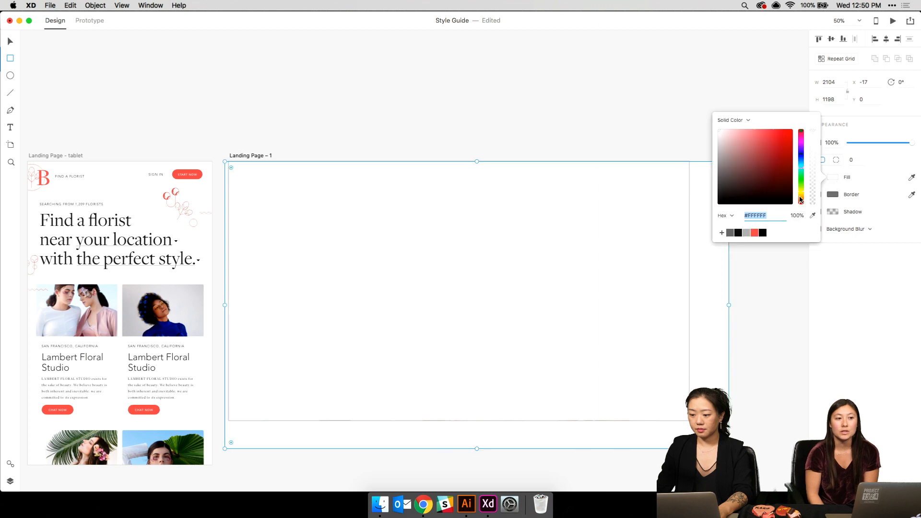
left_click_drag(814, 200, 813, 188)
key("Escape")
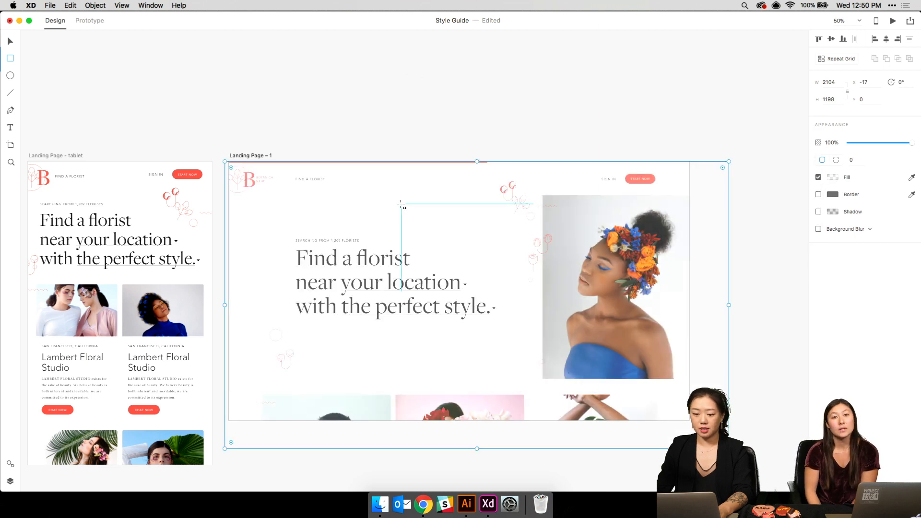
- Nudge the white overlay into place, raise its fill opacity to 60%, and save the document
left_click_drag(363, 192, 363, 198)
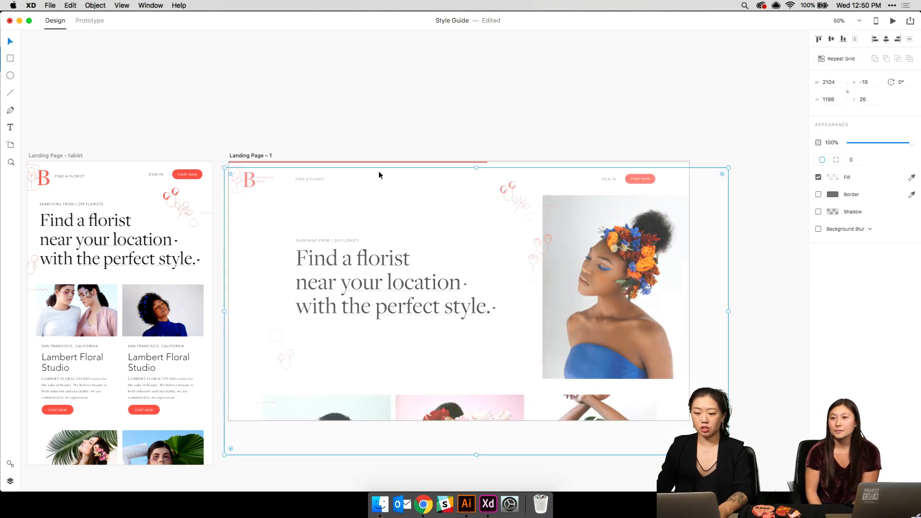
key("shift+Up")
key("Down")
key("Down")
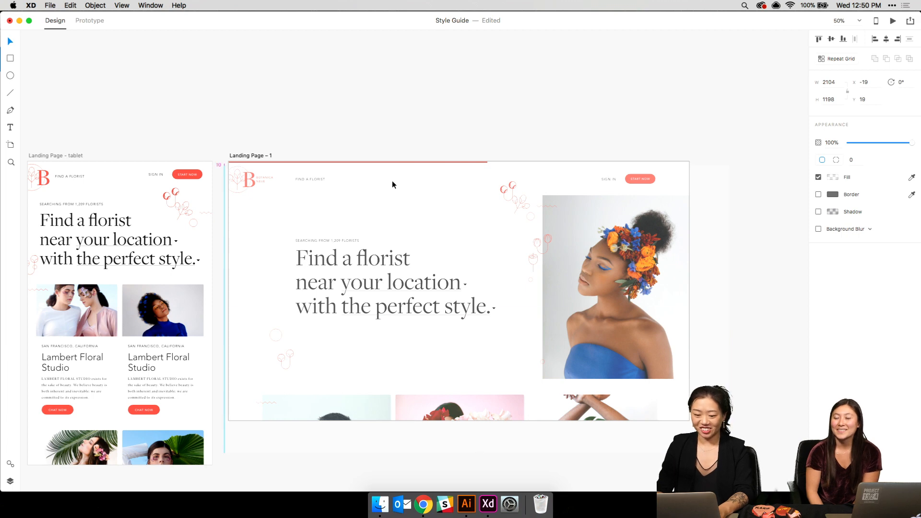
left_click(833, 177)
left_click_drag(813, 187, 812, 160)
left_click(532, 126)
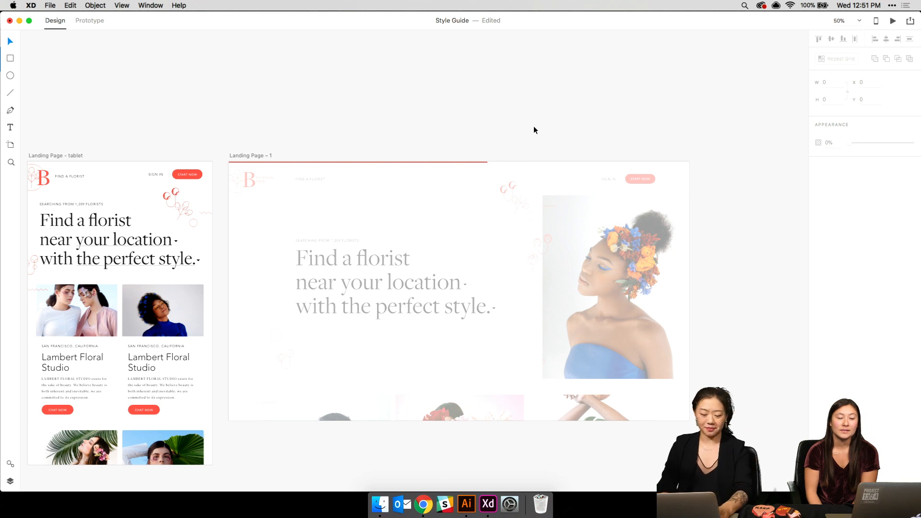
key("super+s")
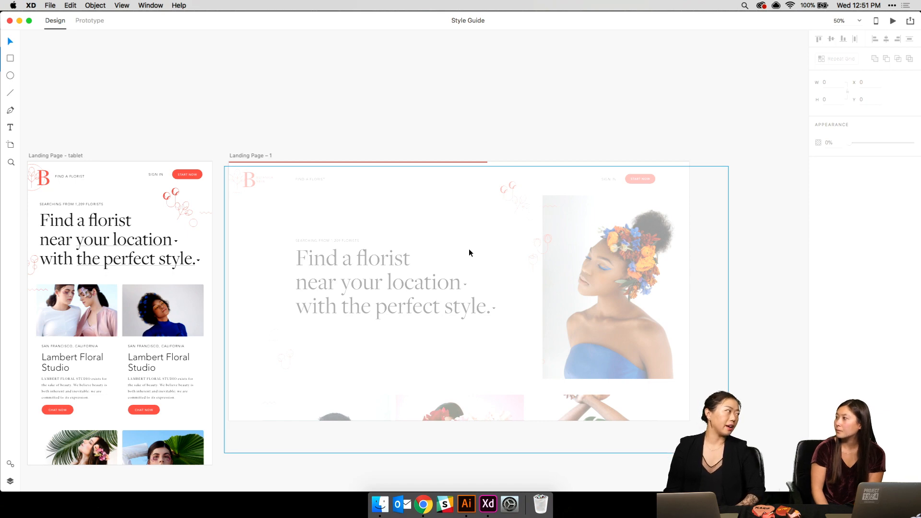
- Scroll across the landing artboards and zoom out to see every row from Moodboard to Archive
scroll(469, 252, "left", 20)
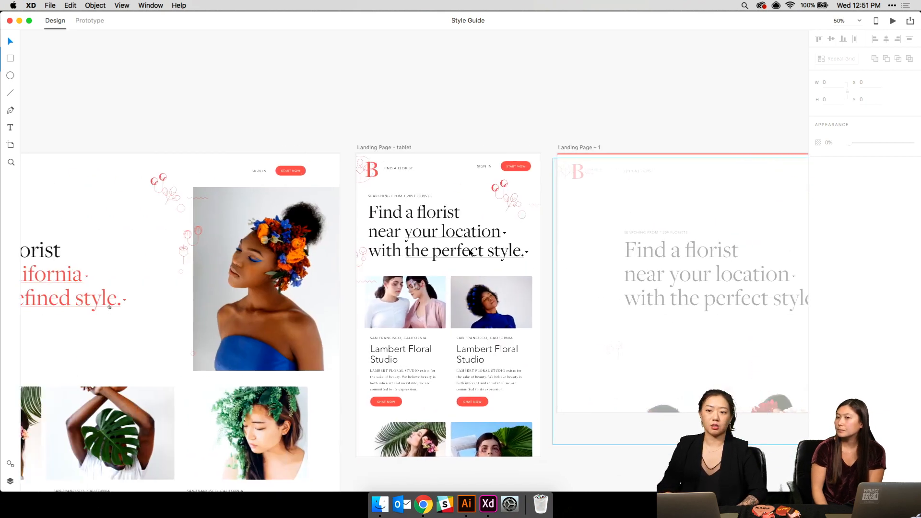
scroll(300, 269, "left", 10)
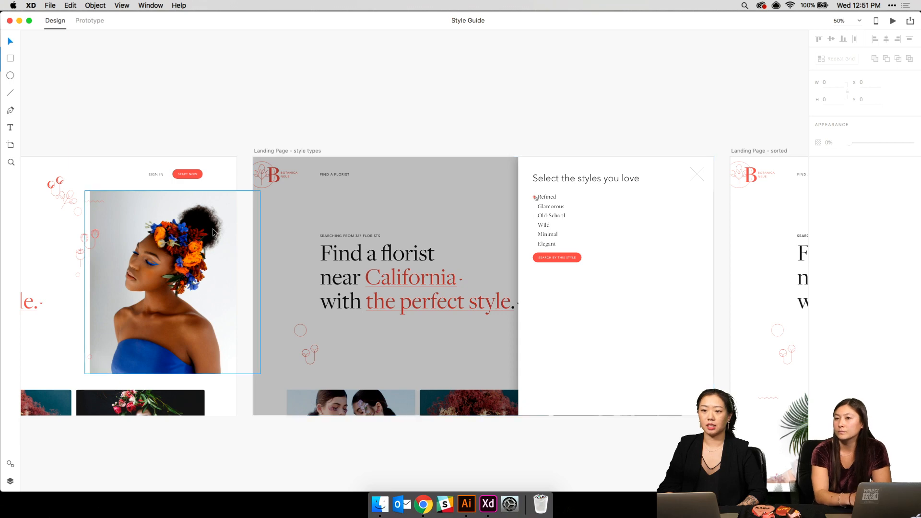
scroll(212, 230, "left", 12)
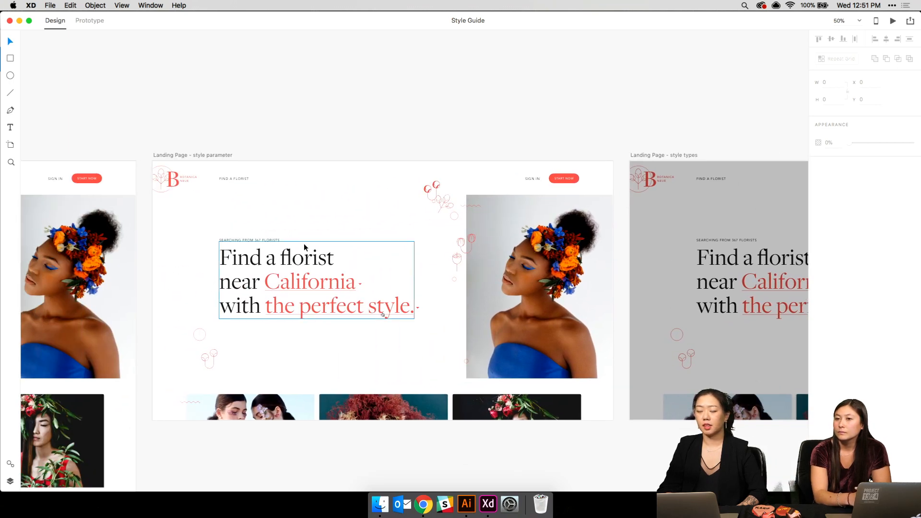
scroll(253, 219, "down", 3)
scroll(388, 285, "right", 10)
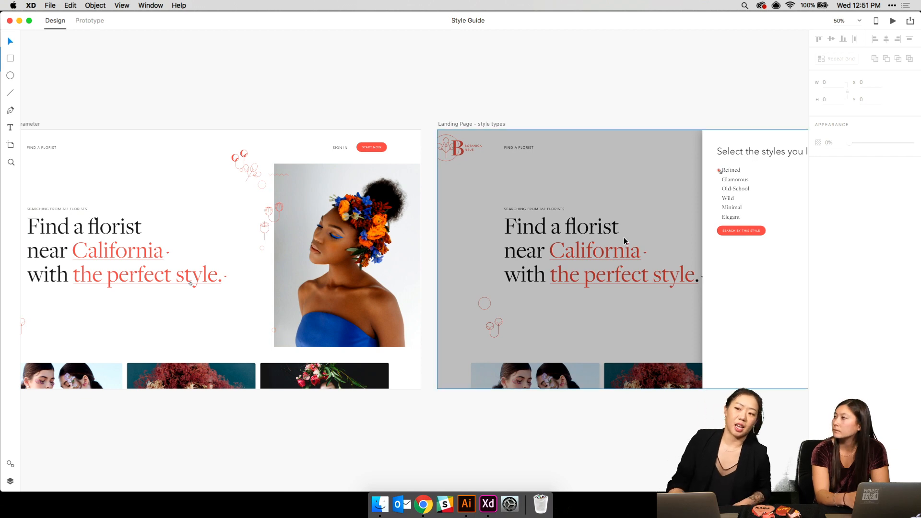
scroll(624, 237, "right", 4)
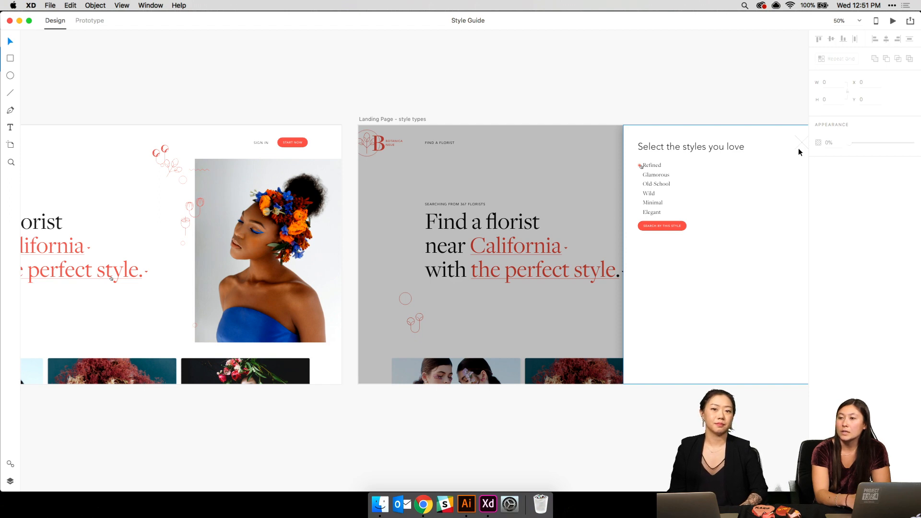
key("super+0")
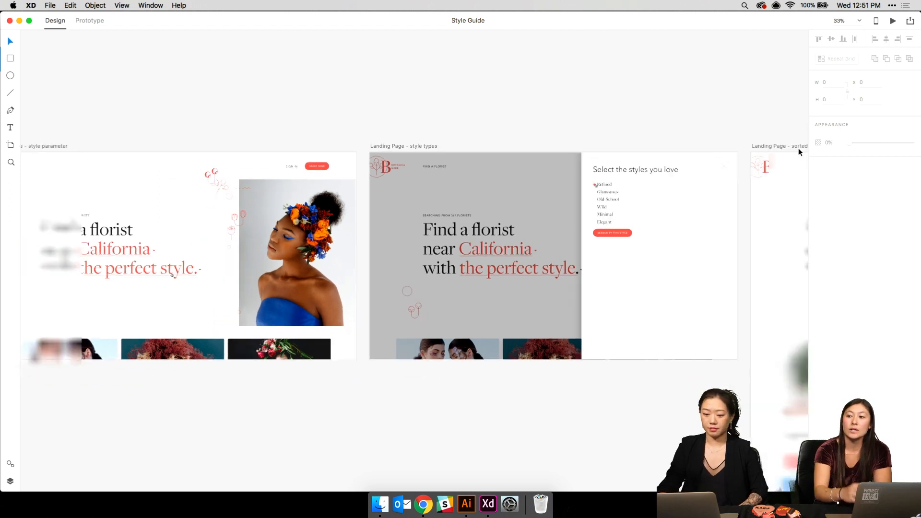
key("super+minus")
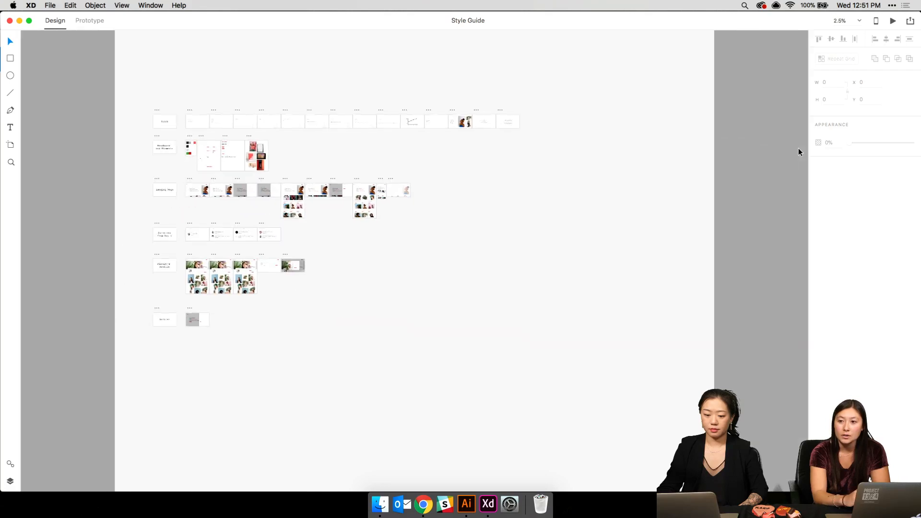
key("super+plus")
scroll(799, 147, "left", 4)
scroll(799, 149, "left", 1)
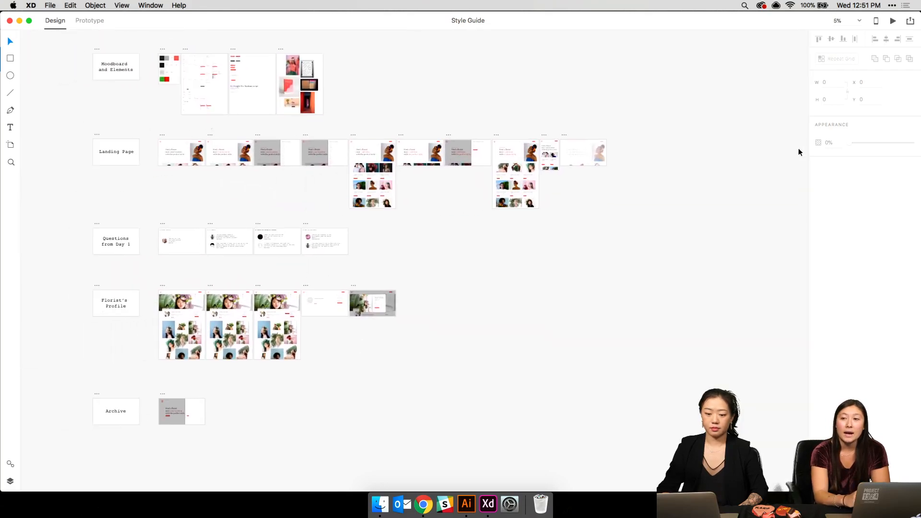